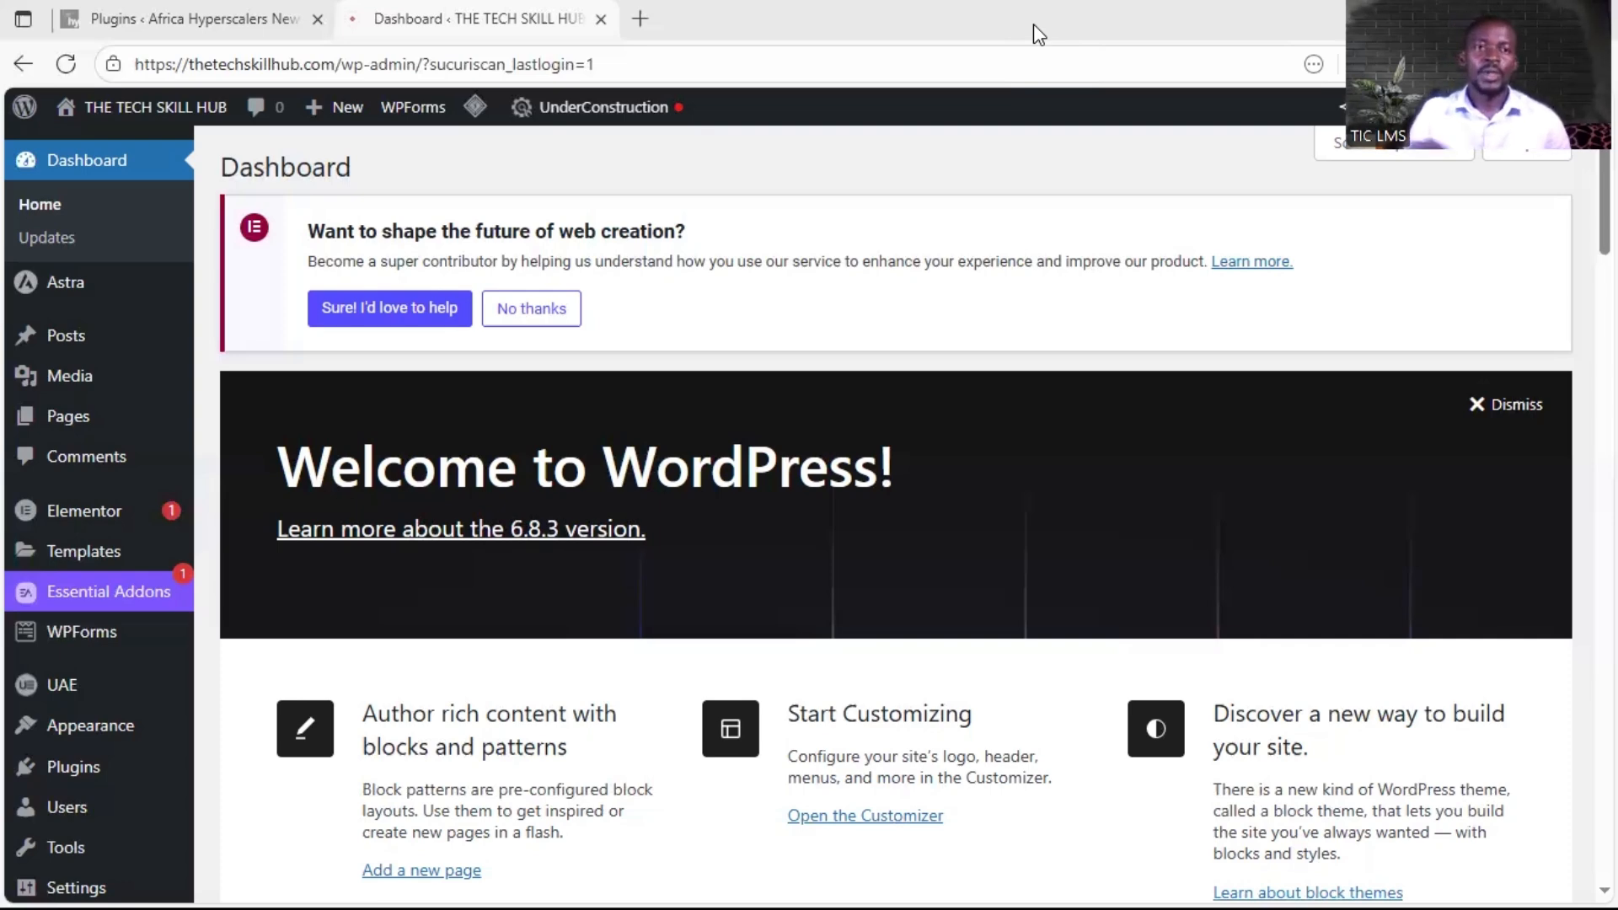
{"action": "scroll", "coordinate": [607, 249], "scroll_direction": "down", "scroll_amount": 2}
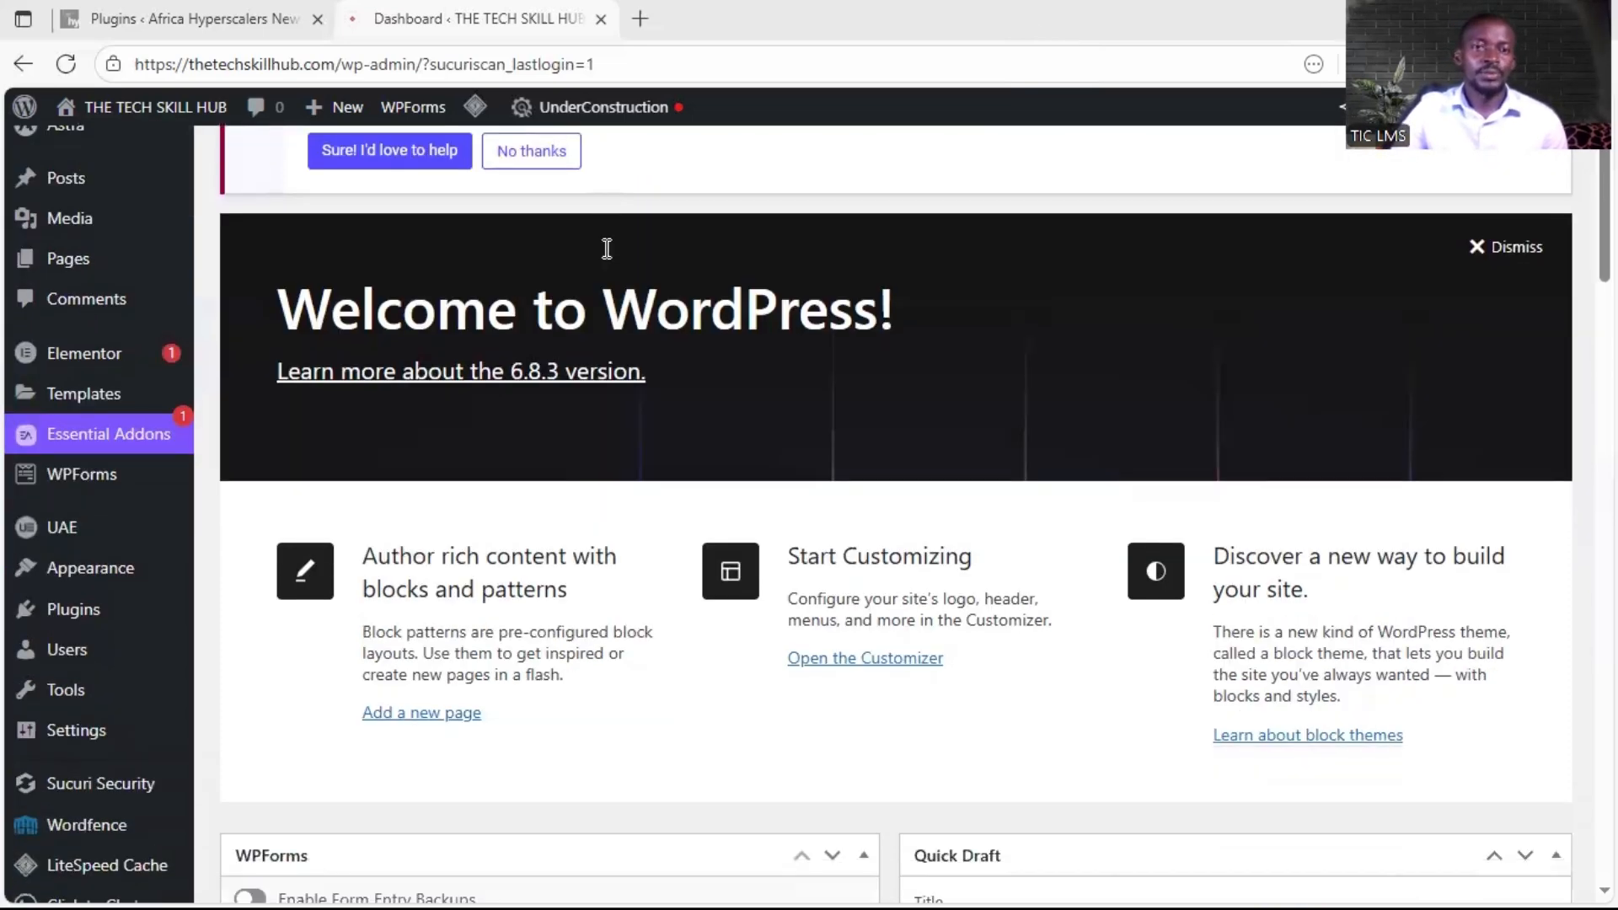
{"action": "scroll", "coordinate": [593, 349], "scroll_direction": "down", "scroll_amount": 12}
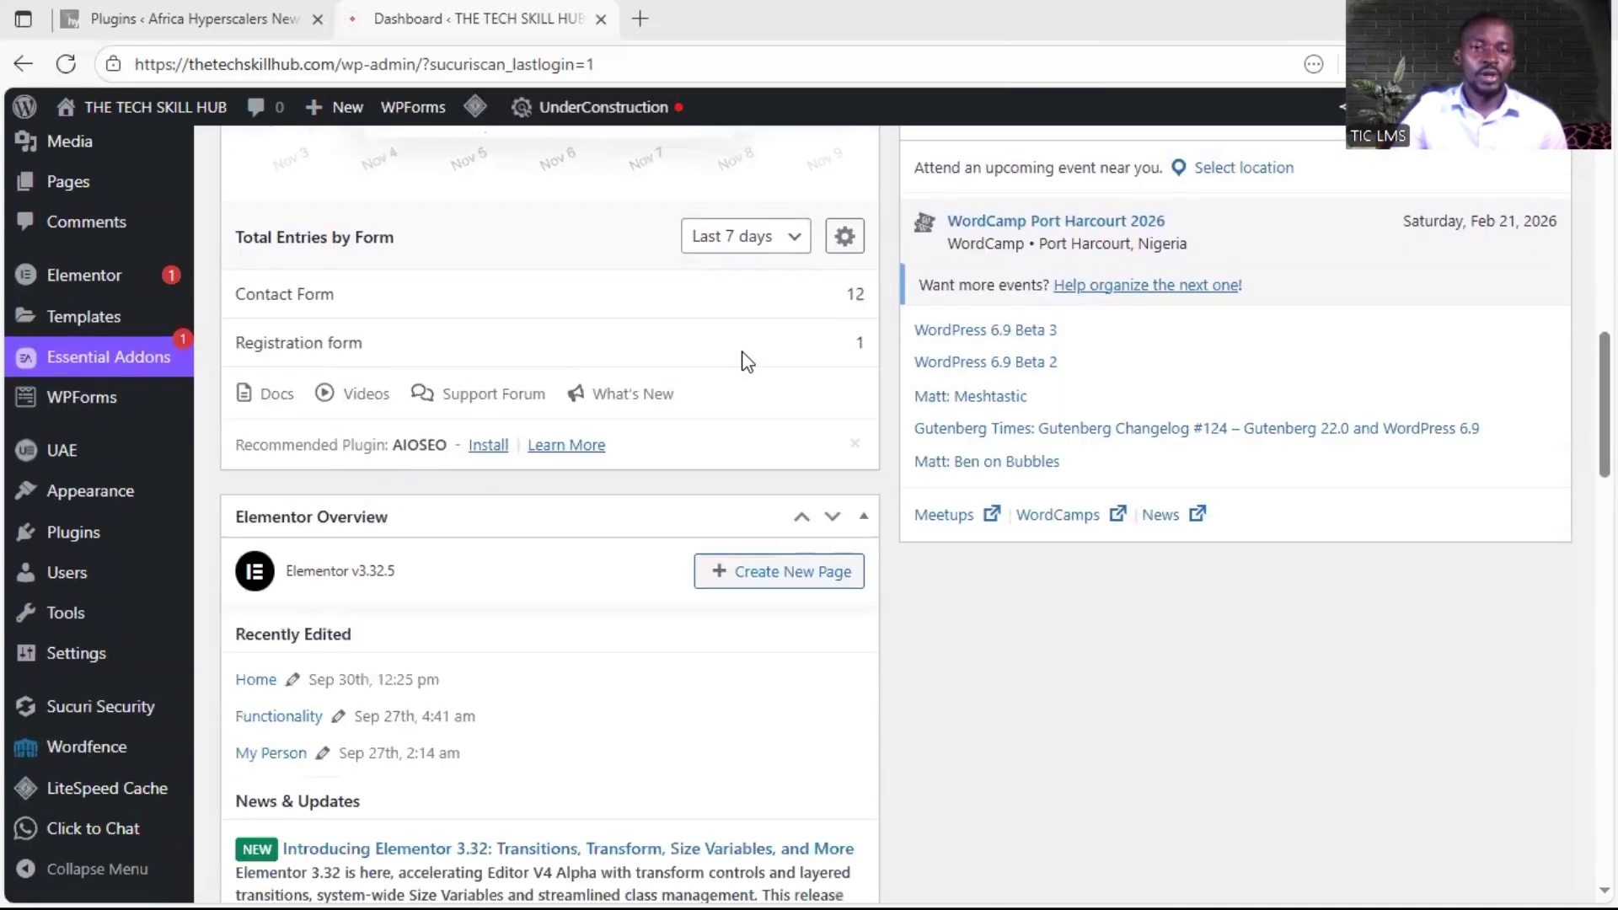
{"action": "scroll", "coordinate": [747, 362], "scroll_direction": "down", "scroll_amount": 2}
{"action": "scroll", "coordinate": [202, 410], "scroll_direction": "up", "scroll_amount": 1}
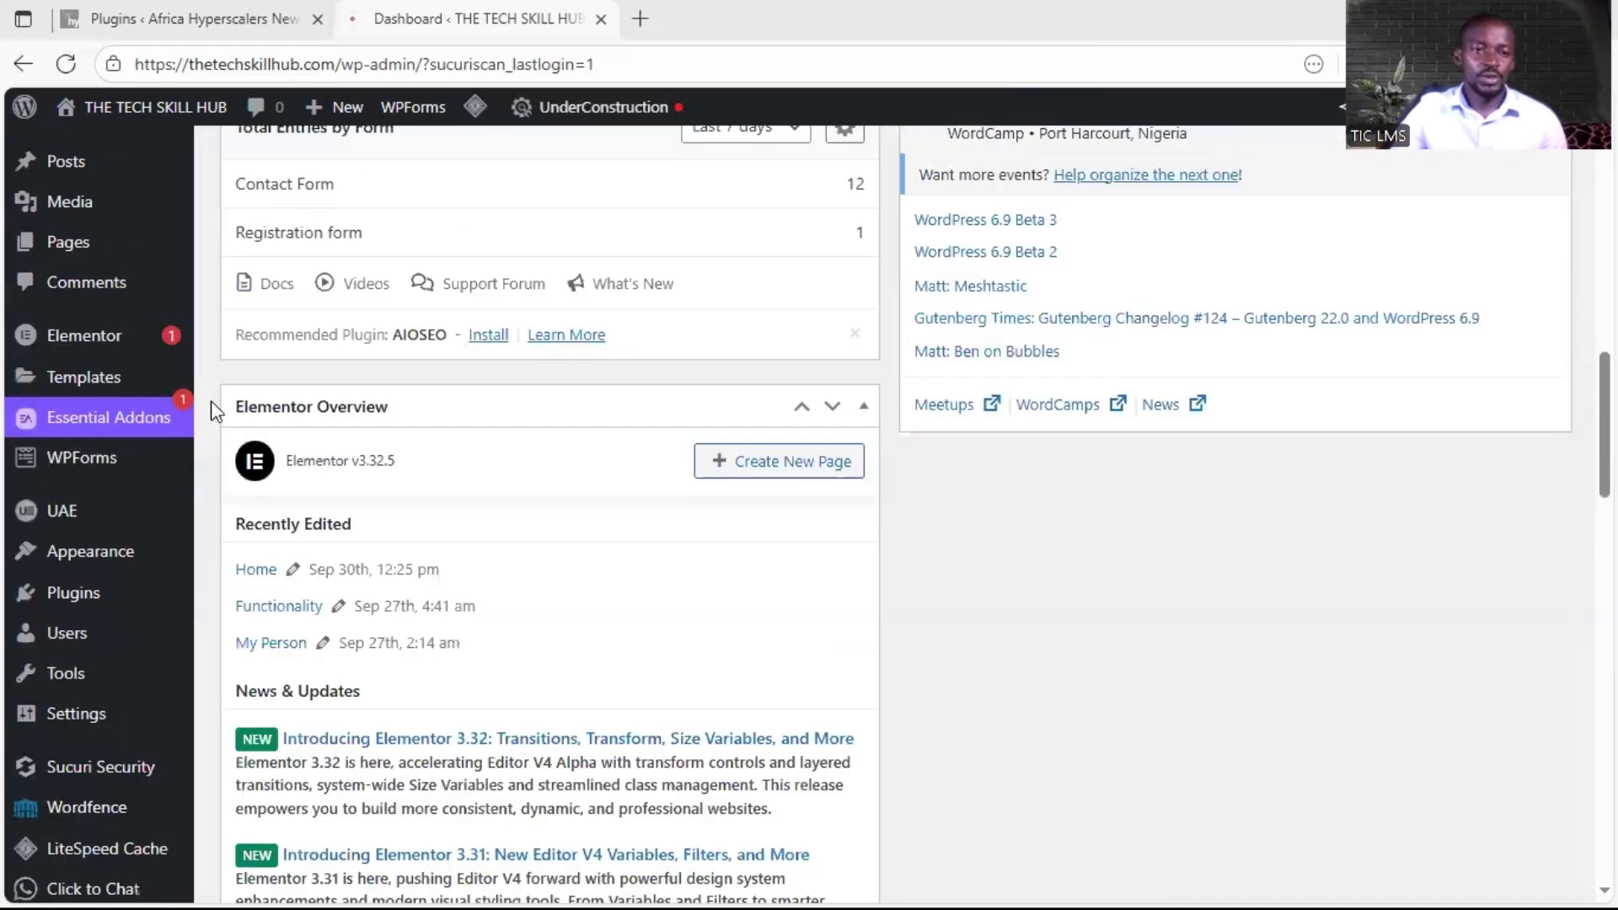
{"action": "scroll", "coordinate": [203, 410], "scroll_direction": "down", "scroll_amount": 3}
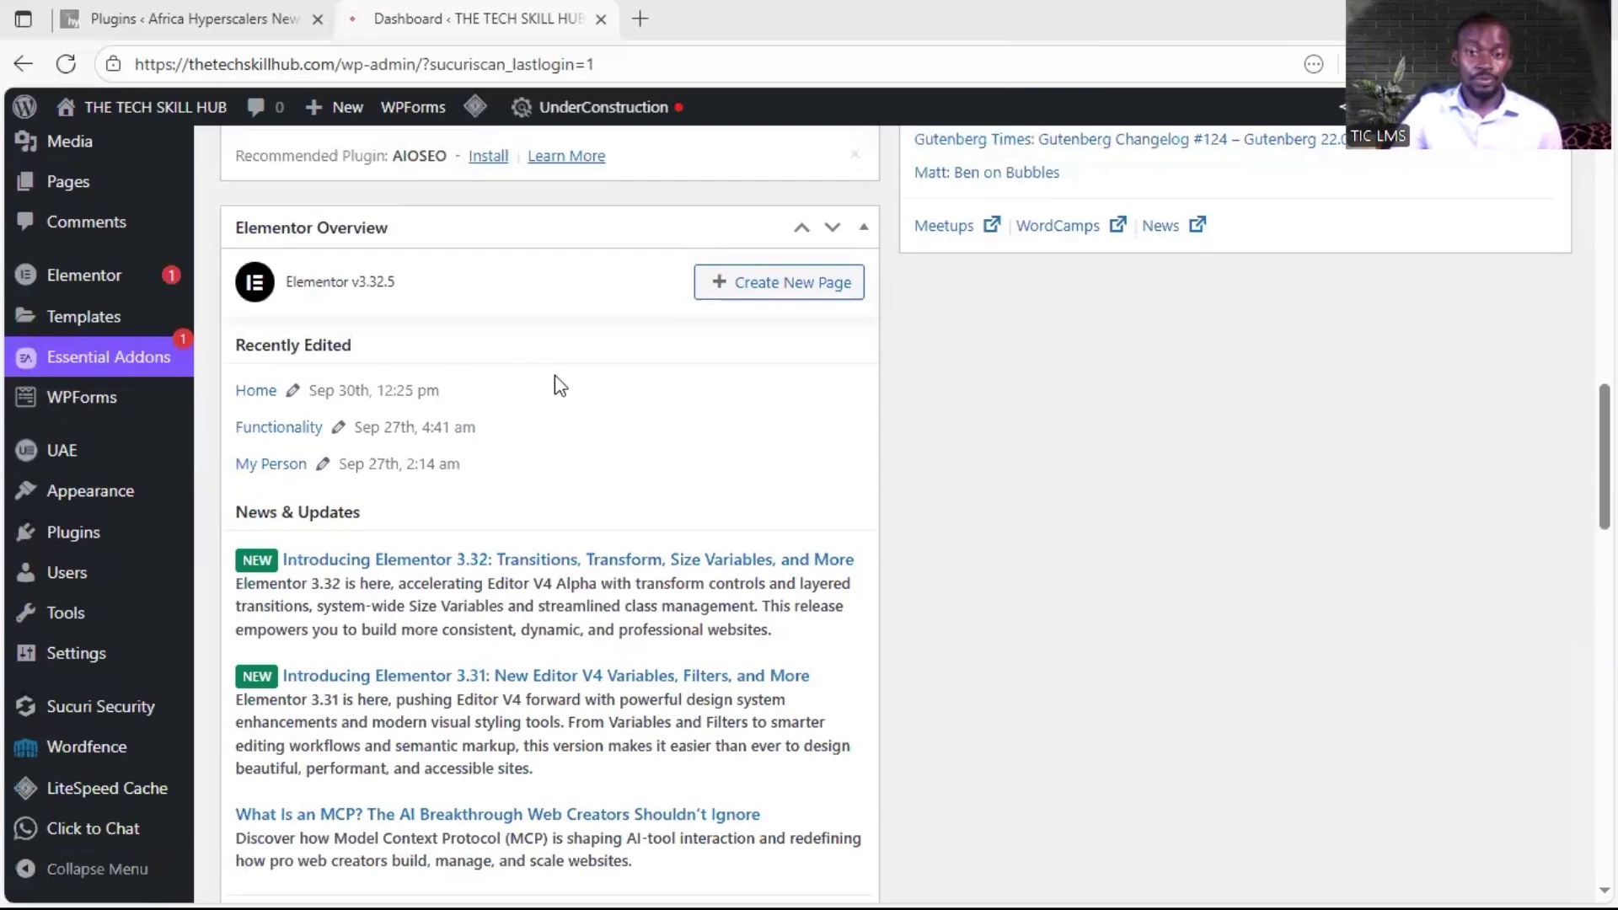
Step: Open the page for adding new plugins and search the plugin directory for "Members"
{"action": "mouse_move", "coordinate": [14, 542]}
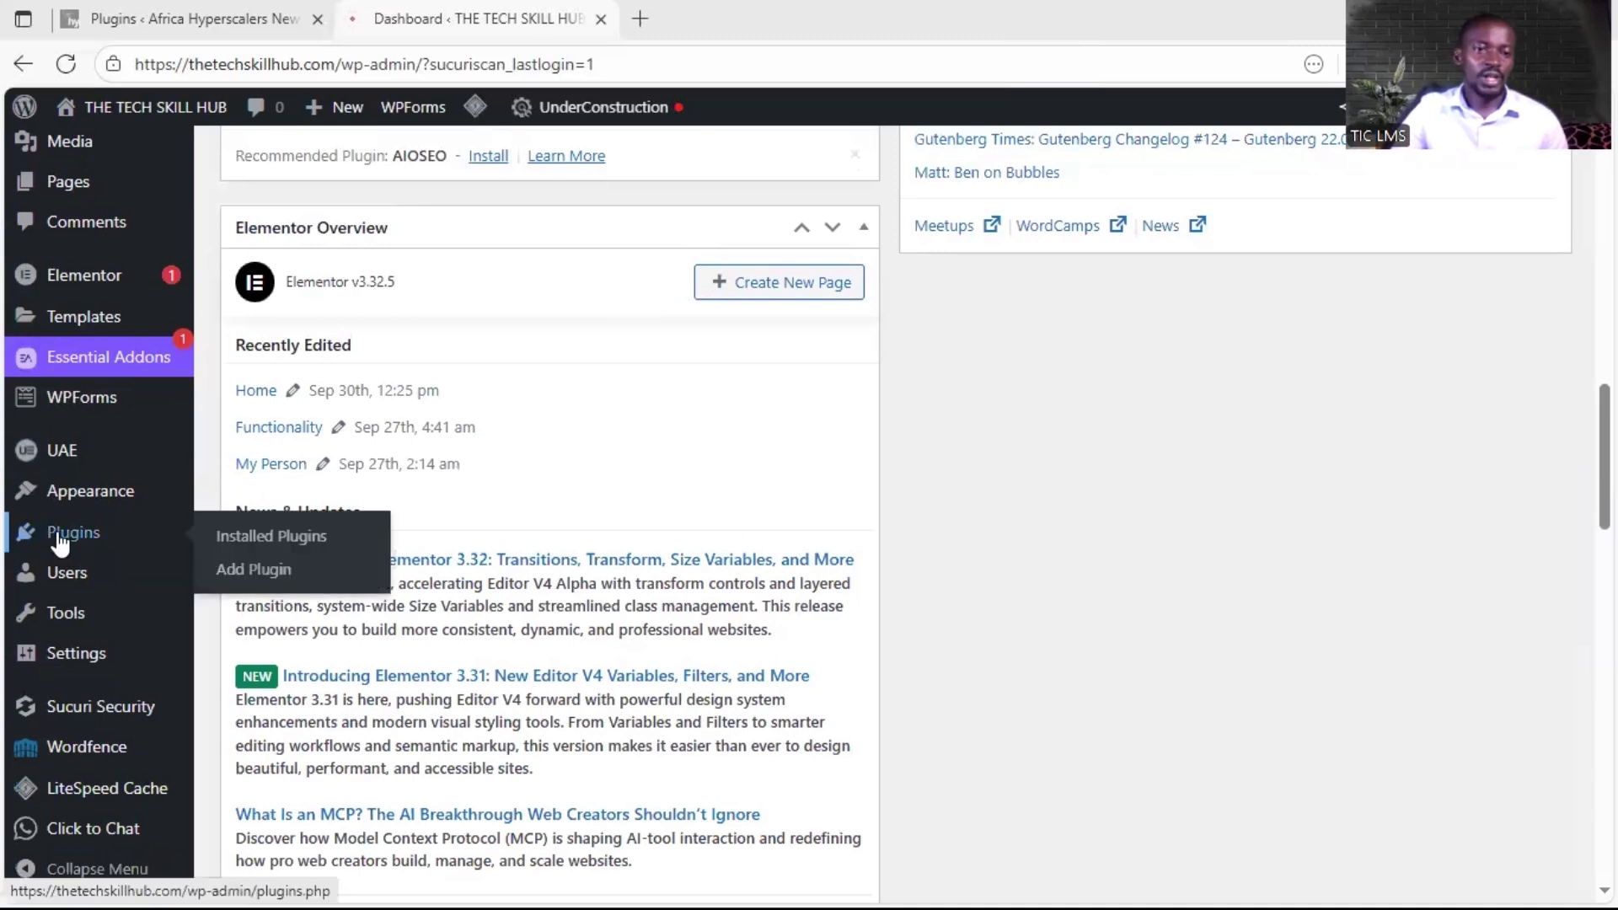
{"action": "left_click", "coordinate": [245, 567]}
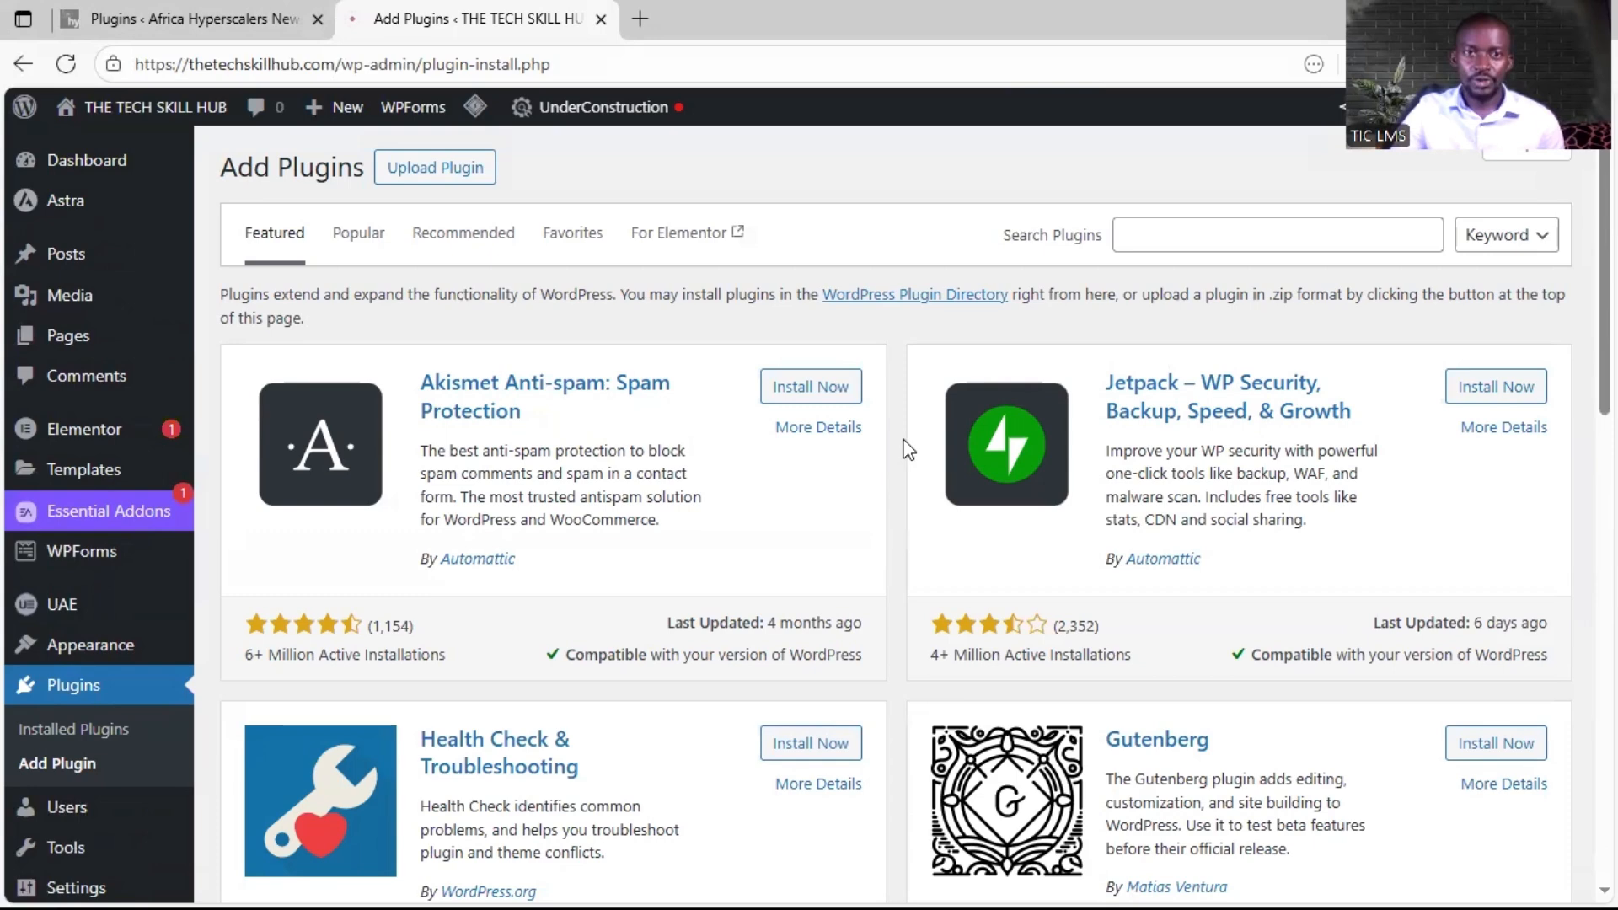
{"action": "left_click", "coordinate": [1147, 241]}
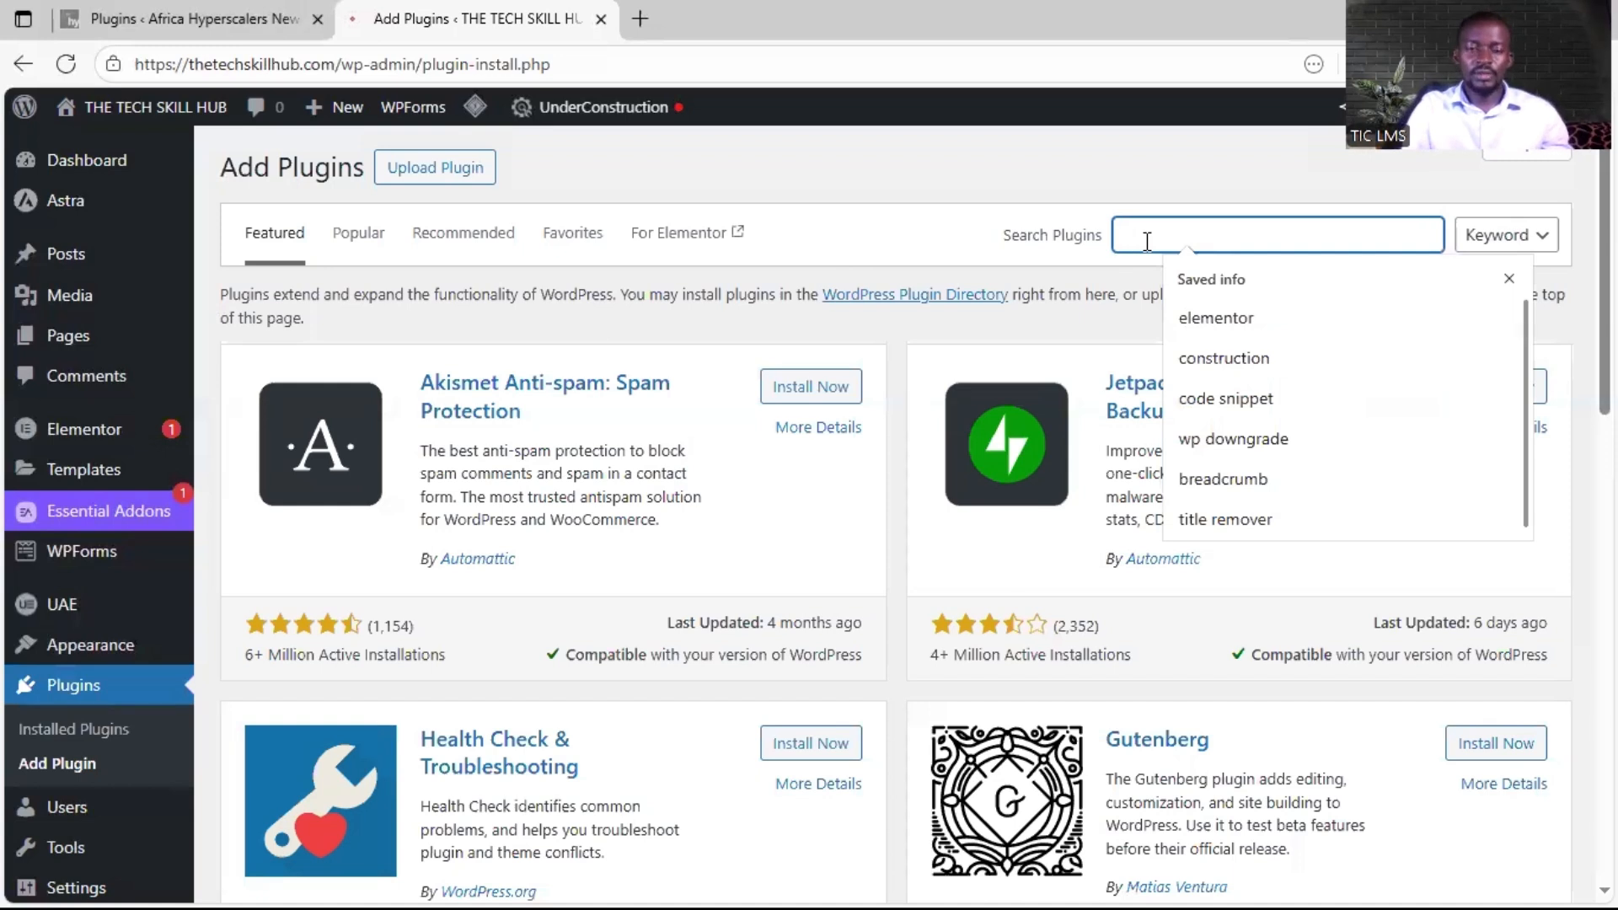
{"action": "type", "text": "Members"}
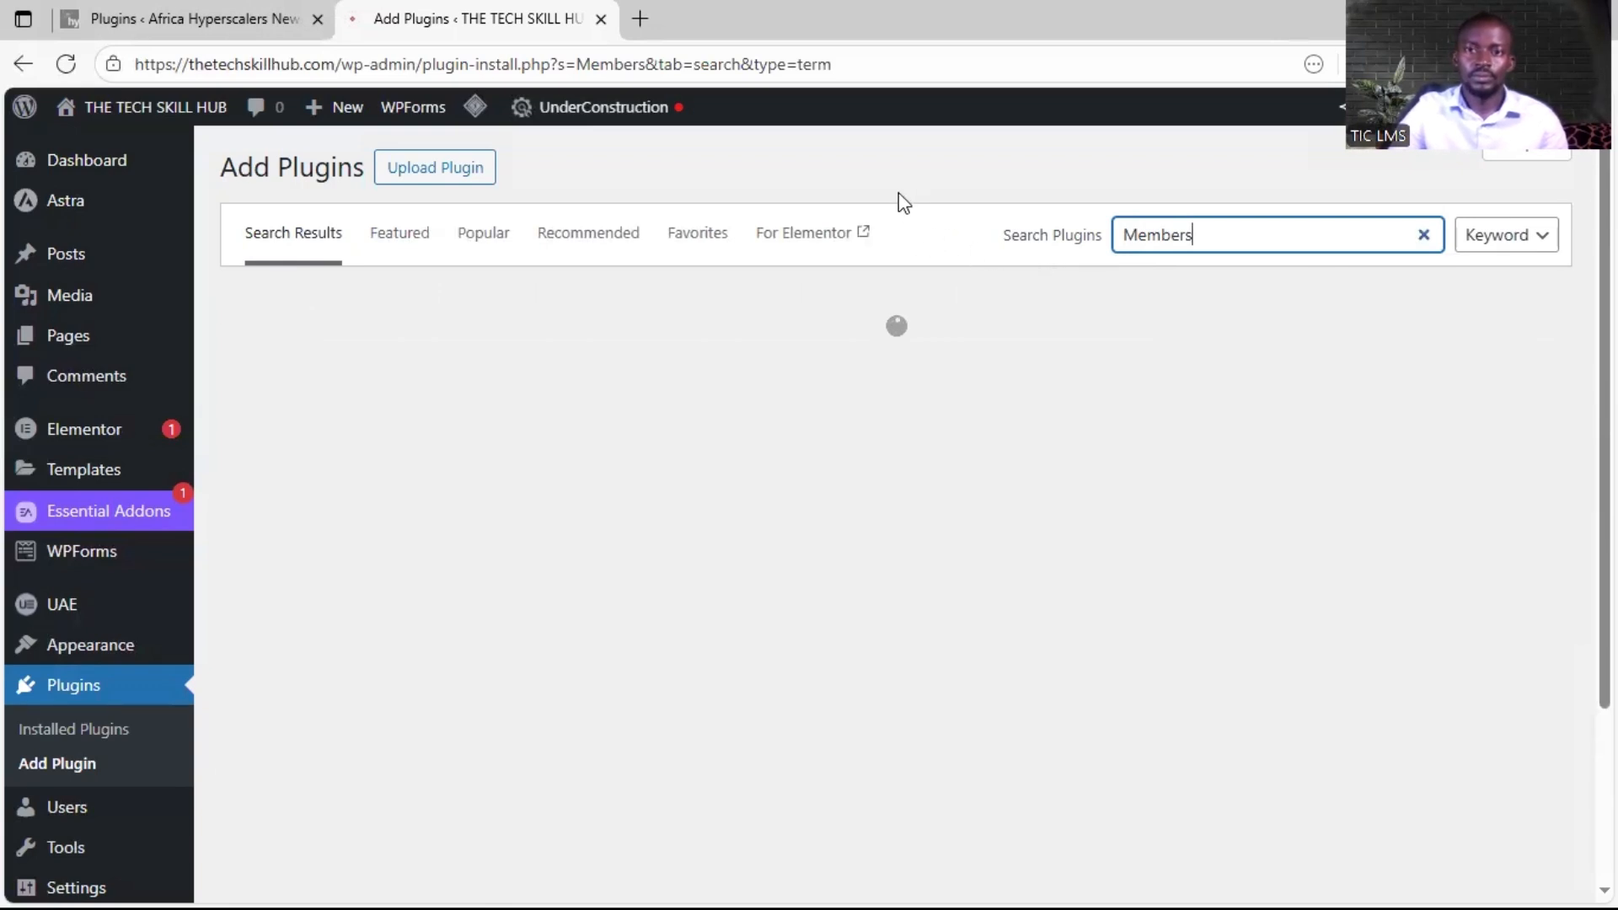
Step: Install and activate the Ultimate Member plugin from the search results
{"action": "scroll", "coordinate": [879, 316], "scroll_direction": "down", "scroll_amount": 2}
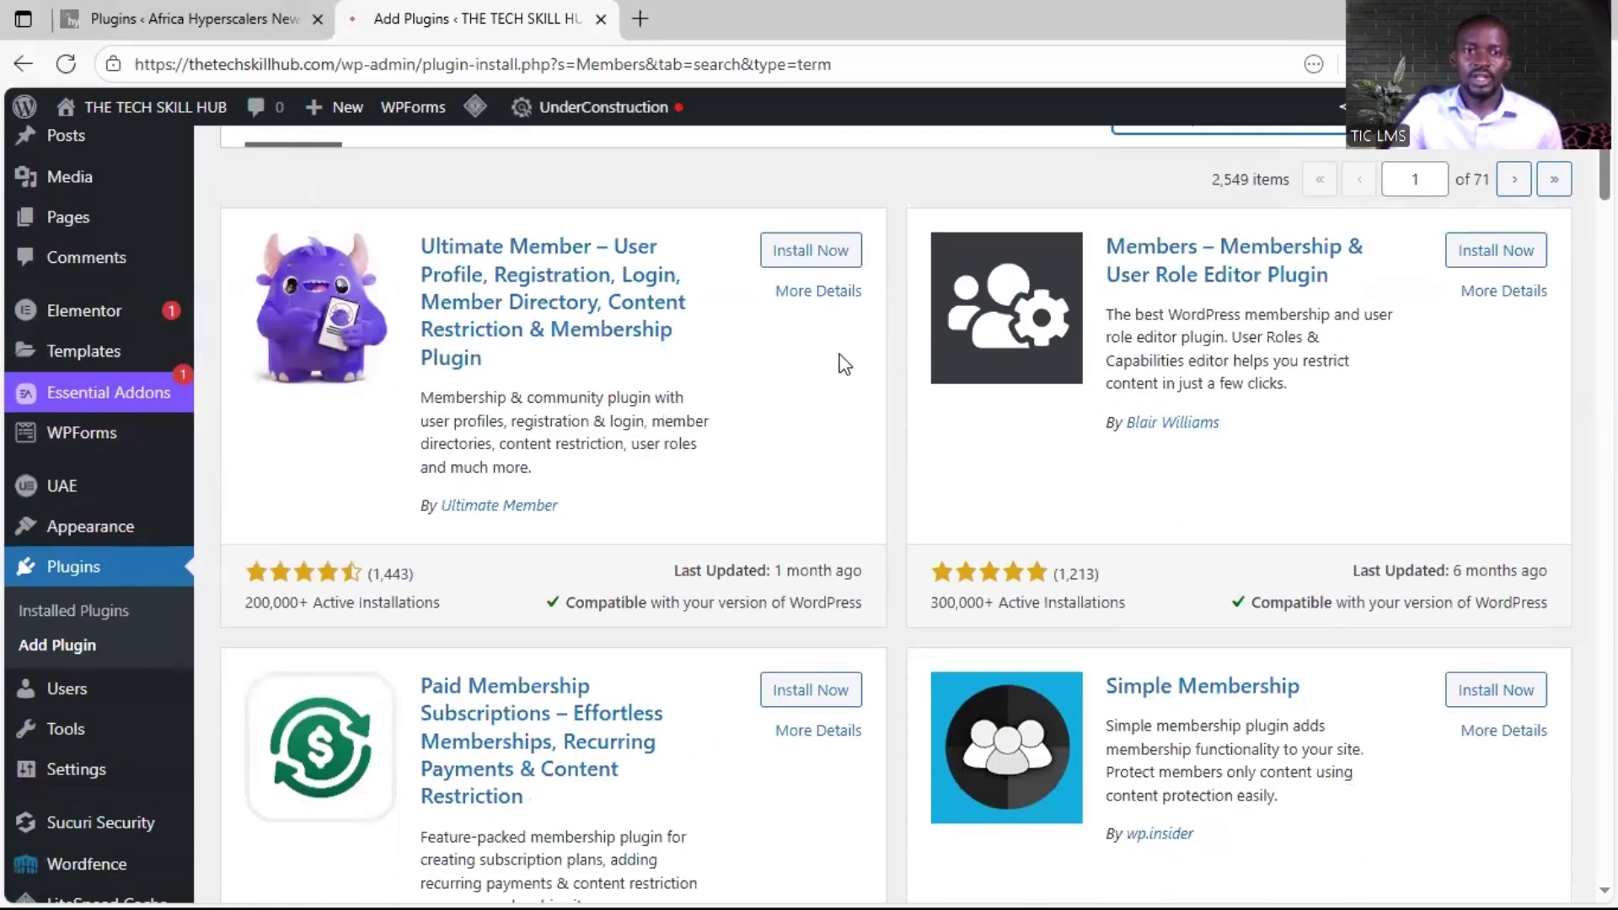
{"action": "scroll", "coordinate": [834, 318], "scroll_direction": "down", "scroll_amount": 4}
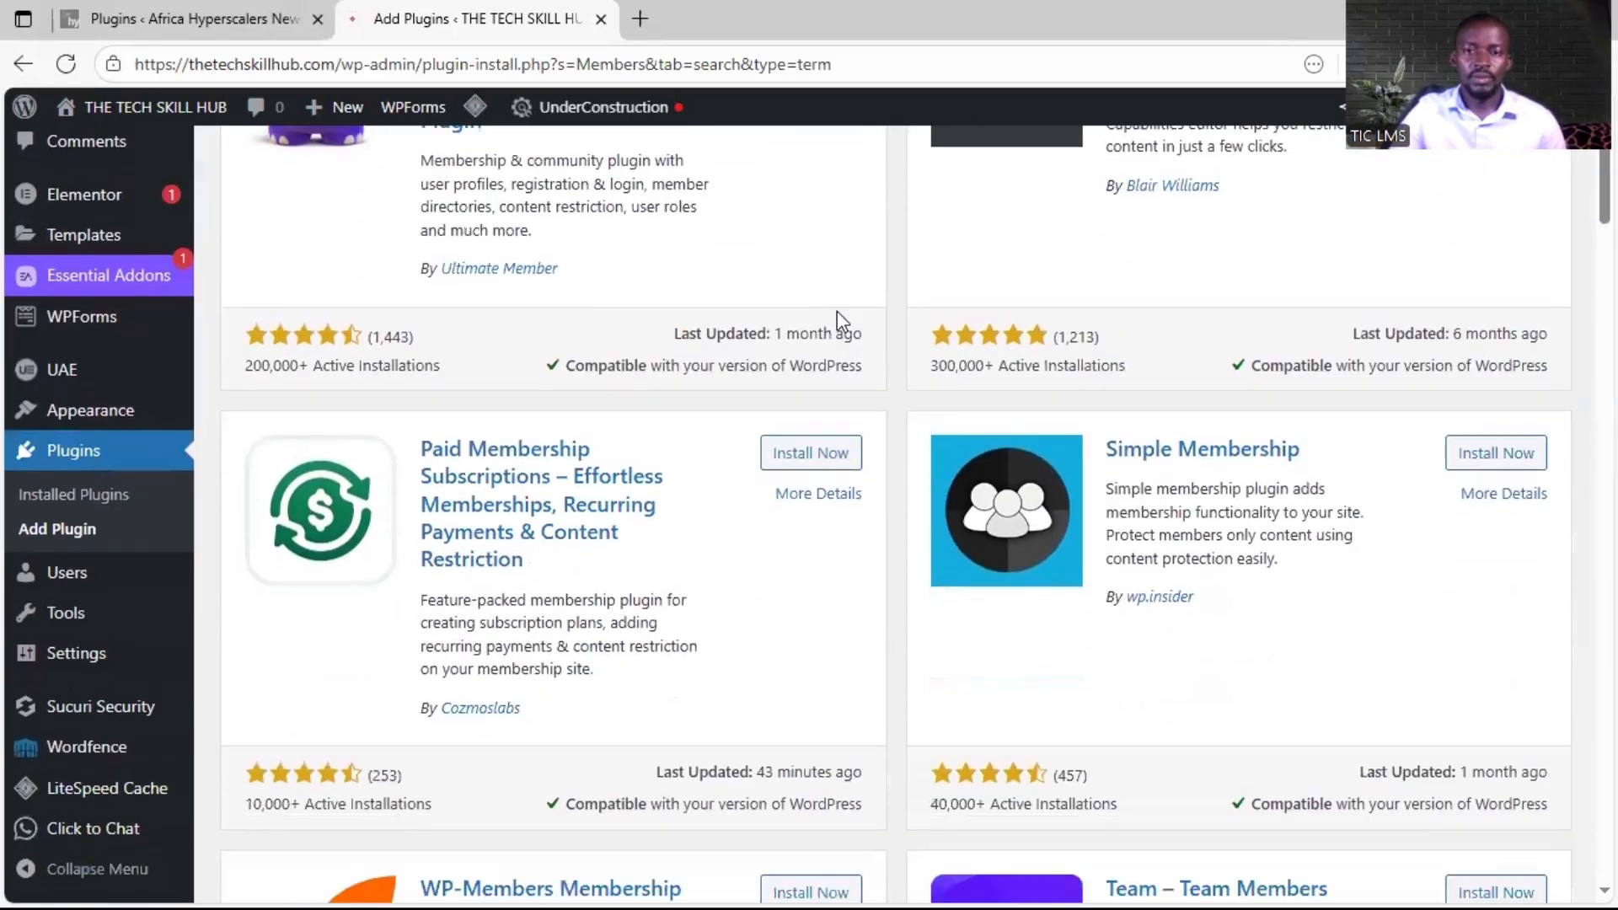
{"action": "scroll", "coordinate": [841, 320], "scroll_direction": "down", "scroll_amount": 20}
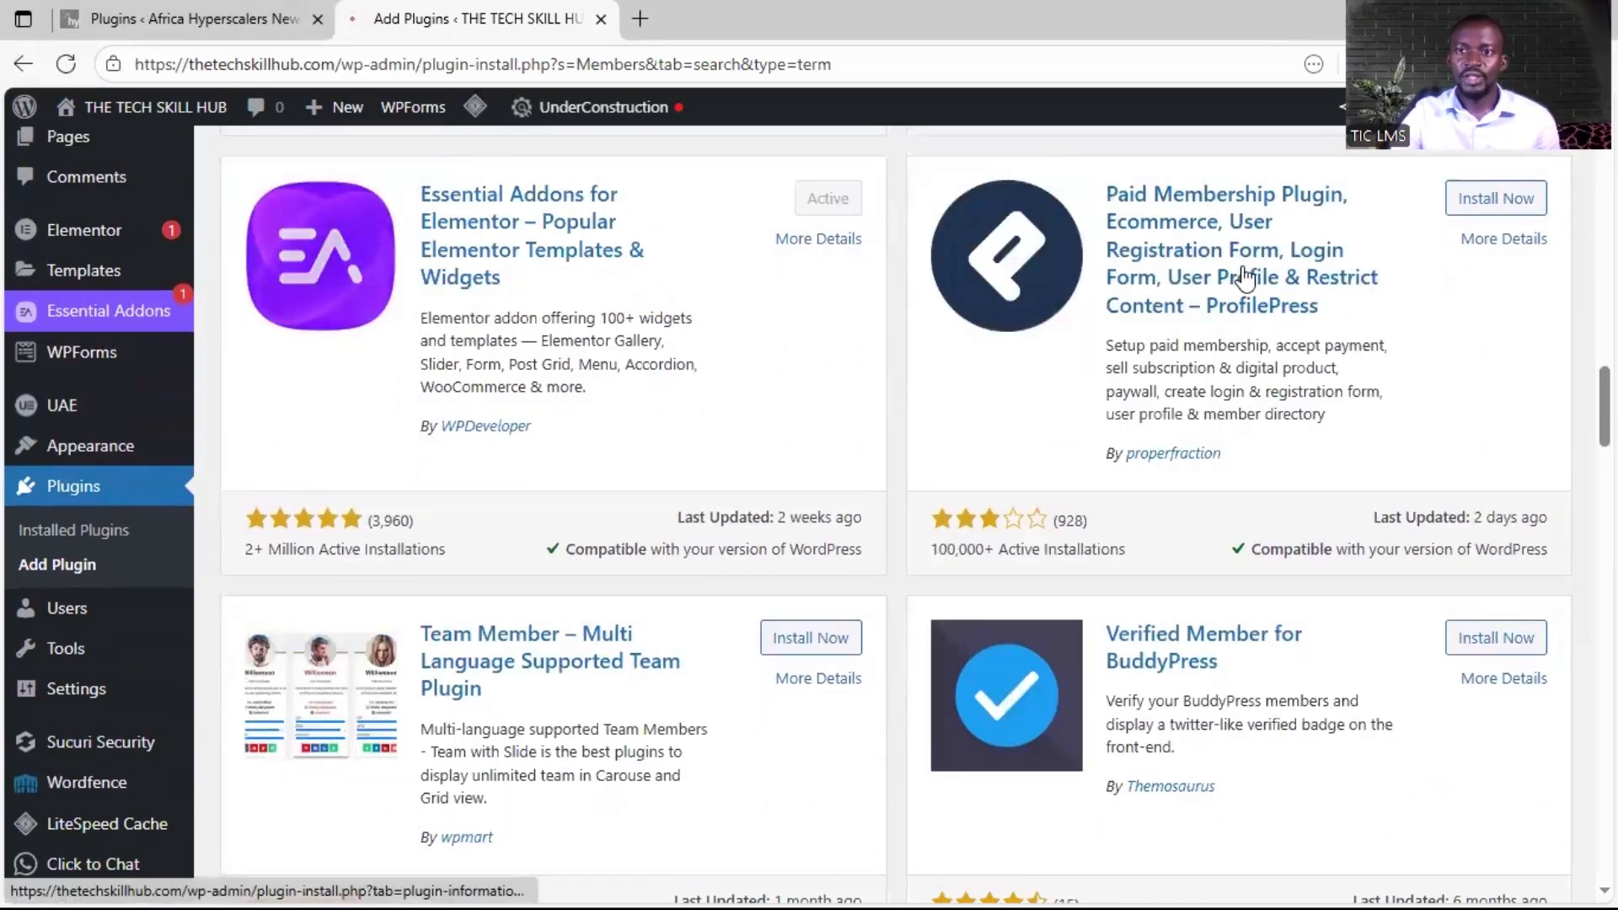
{"action": "scroll", "coordinate": [827, 466], "scroll_direction": "down", "scroll_amount": 10}
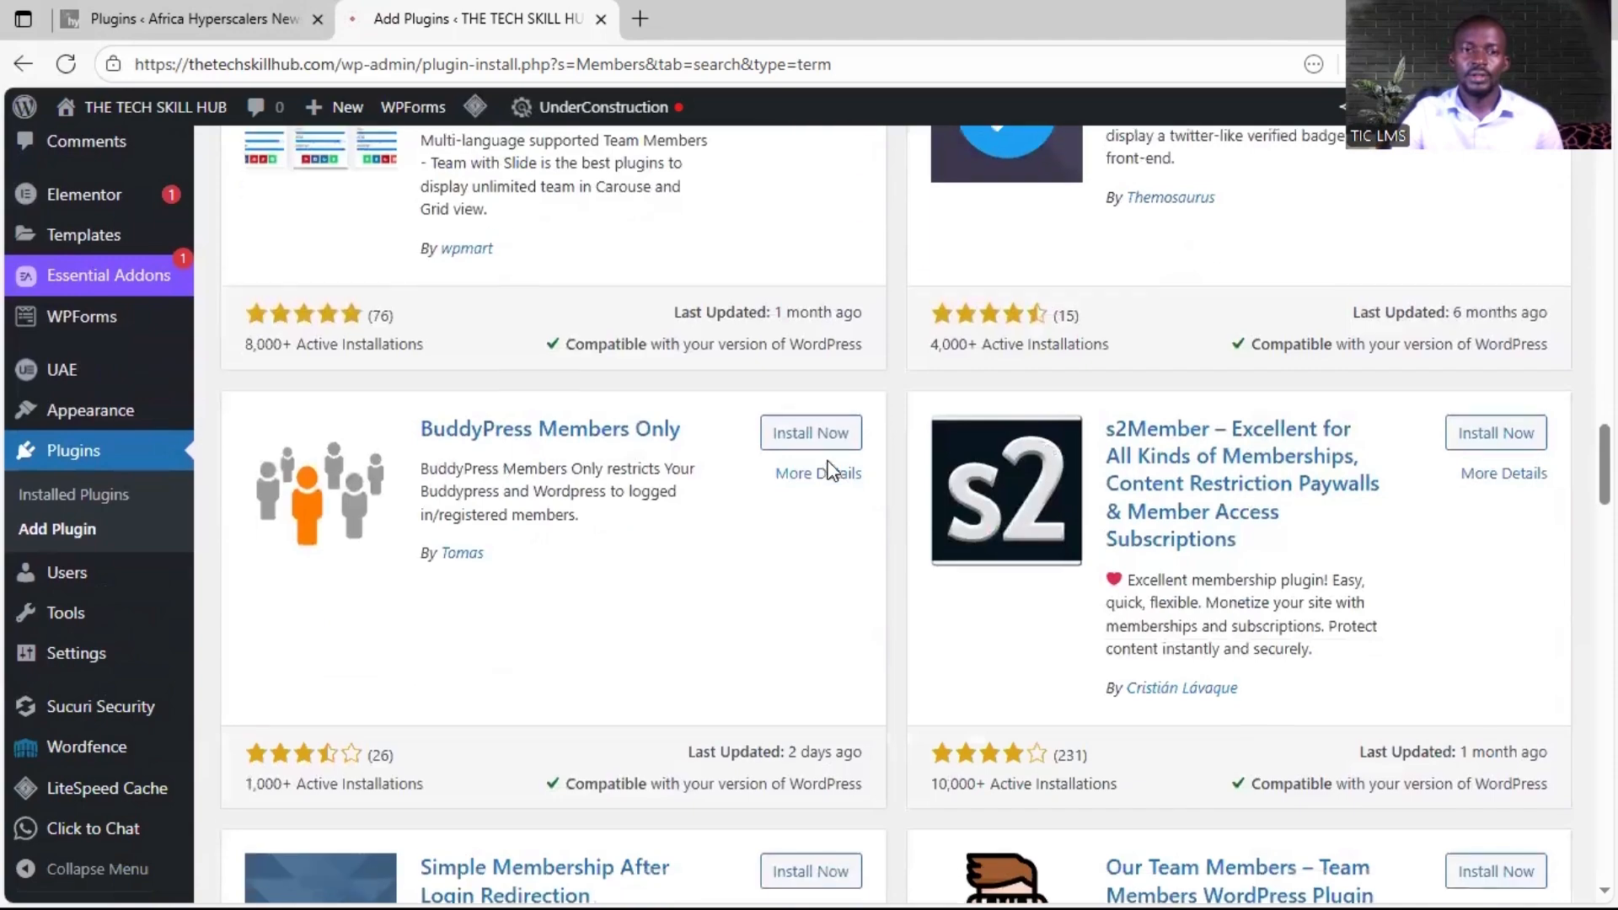
{"action": "scroll", "coordinate": [830, 468], "scroll_direction": "down", "scroll_amount": 6}
{"action": "scroll", "coordinate": [830, 468], "scroll_direction": "up", "scroll_amount": 20}
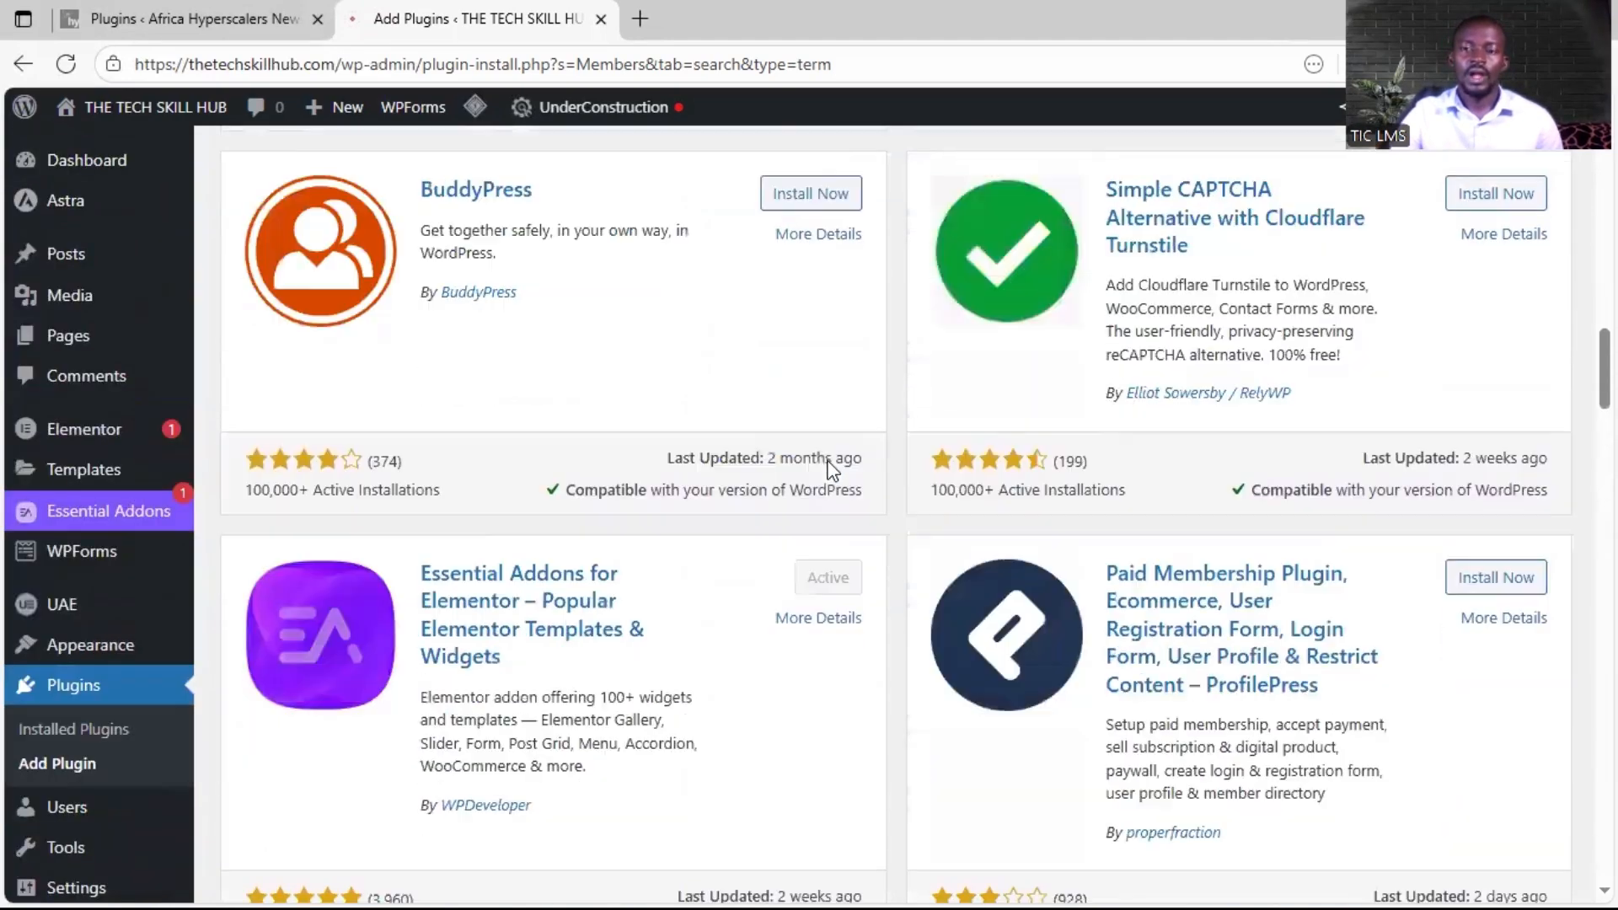
{"action": "scroll", "coordinate": [832, 468], "scroll_direction": "up", "scroll_amount": 15}
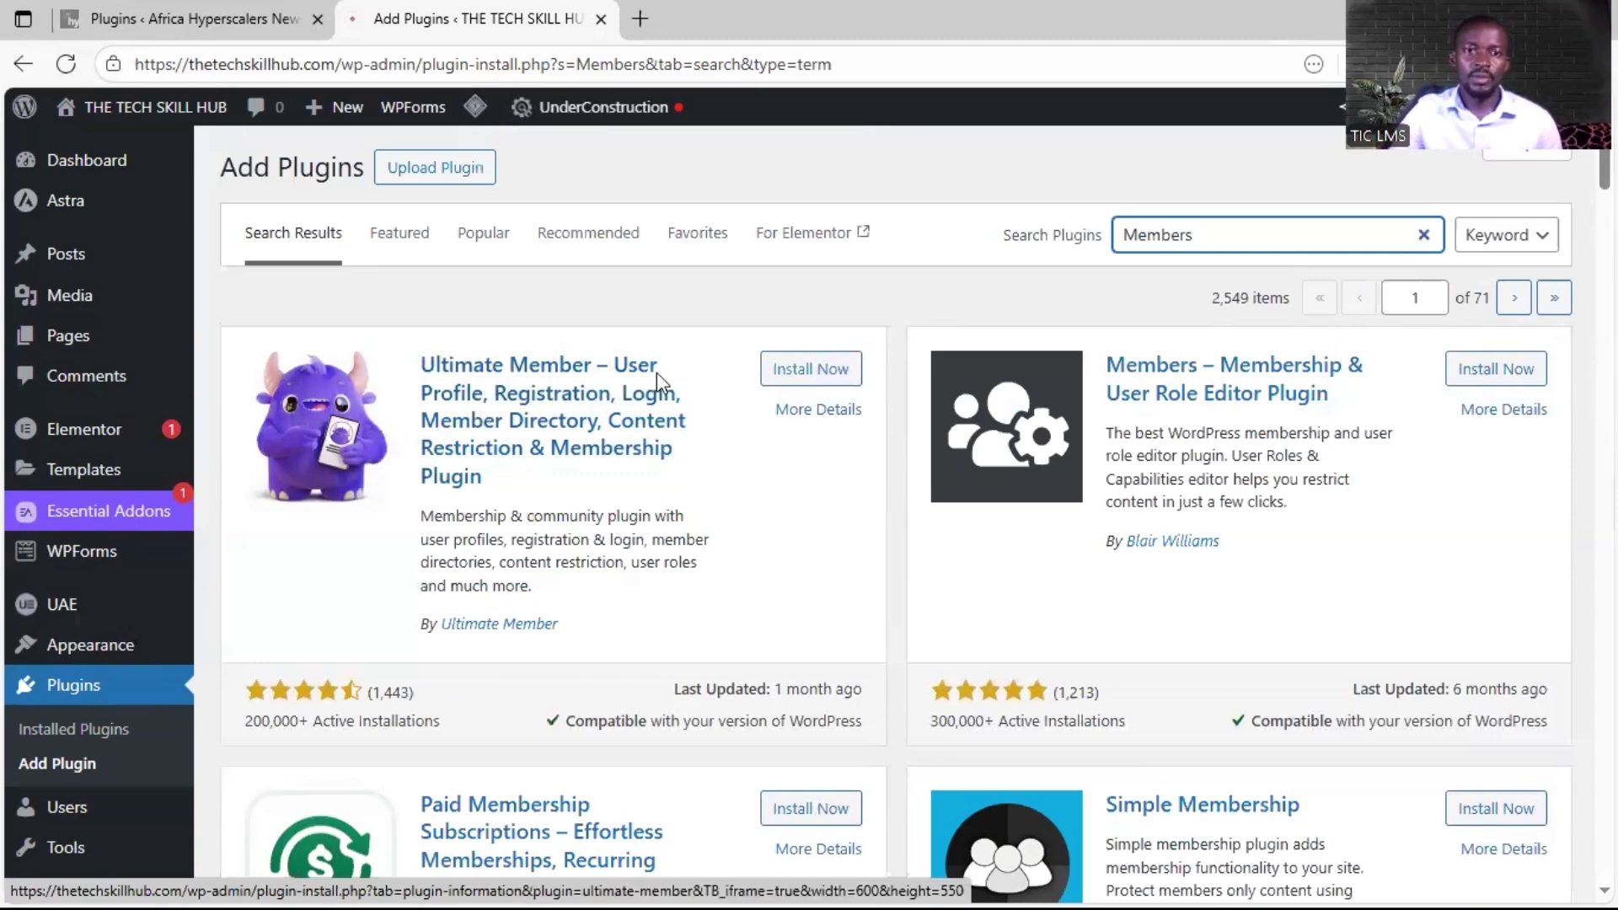
{"action": "left_click", "coordinate": [807, 380]}
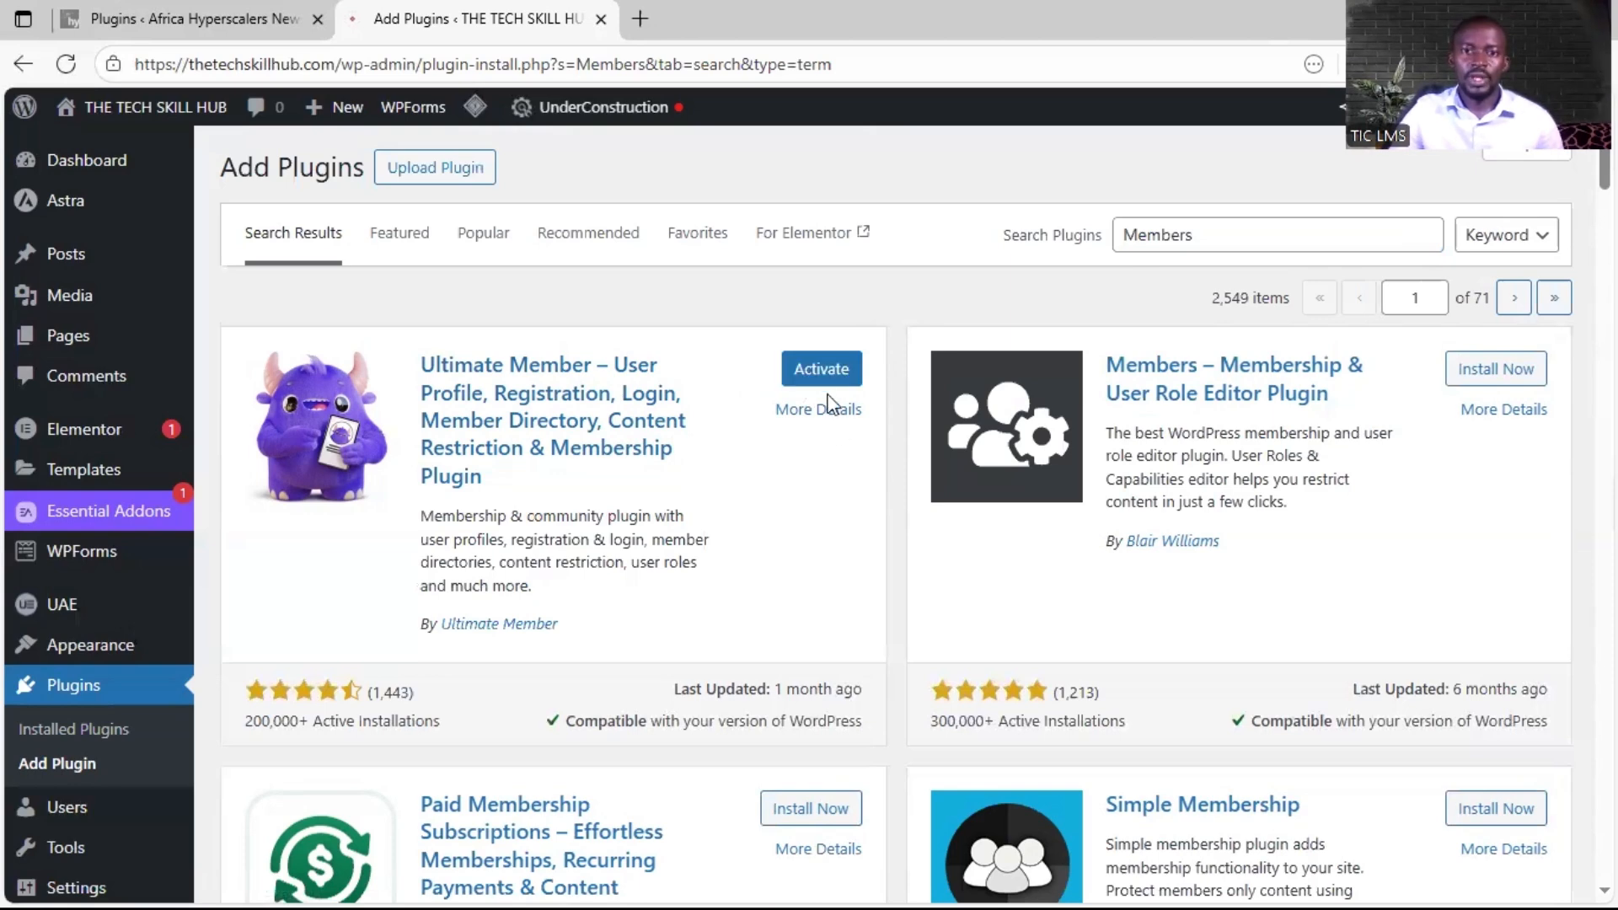
{"action": "left_click", "coordinate": [838, 376]}
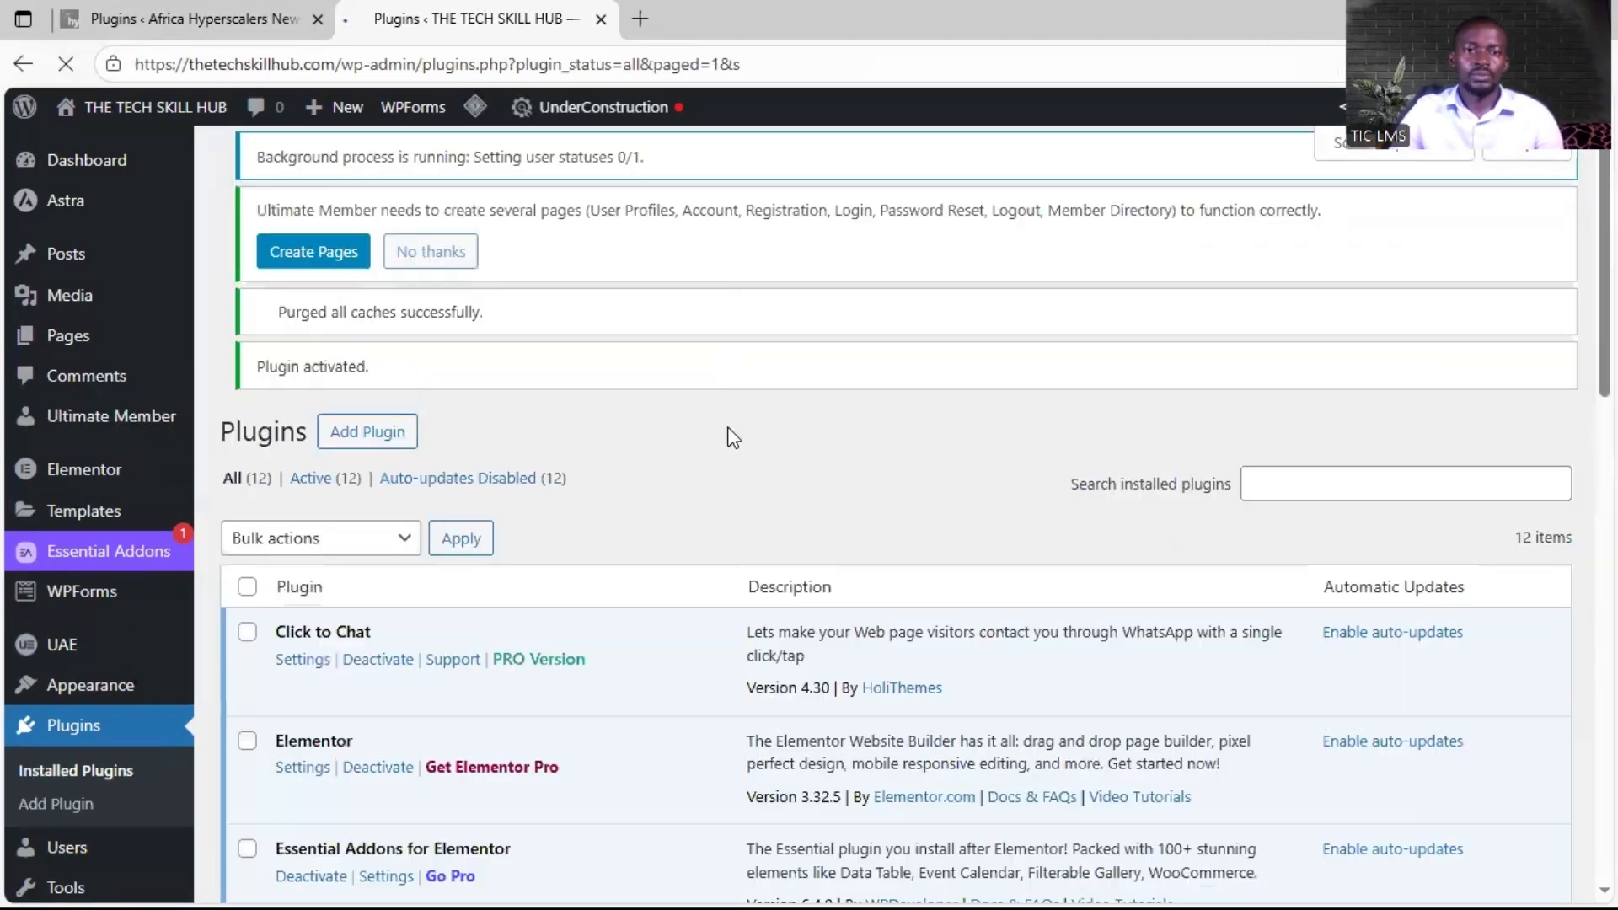
Step: Open the settings page of the Ultimate Member plugin
{"action": "scroll", "coordinate": [754, 485], "scroll_direction": "down", "scroll_amount": 3}
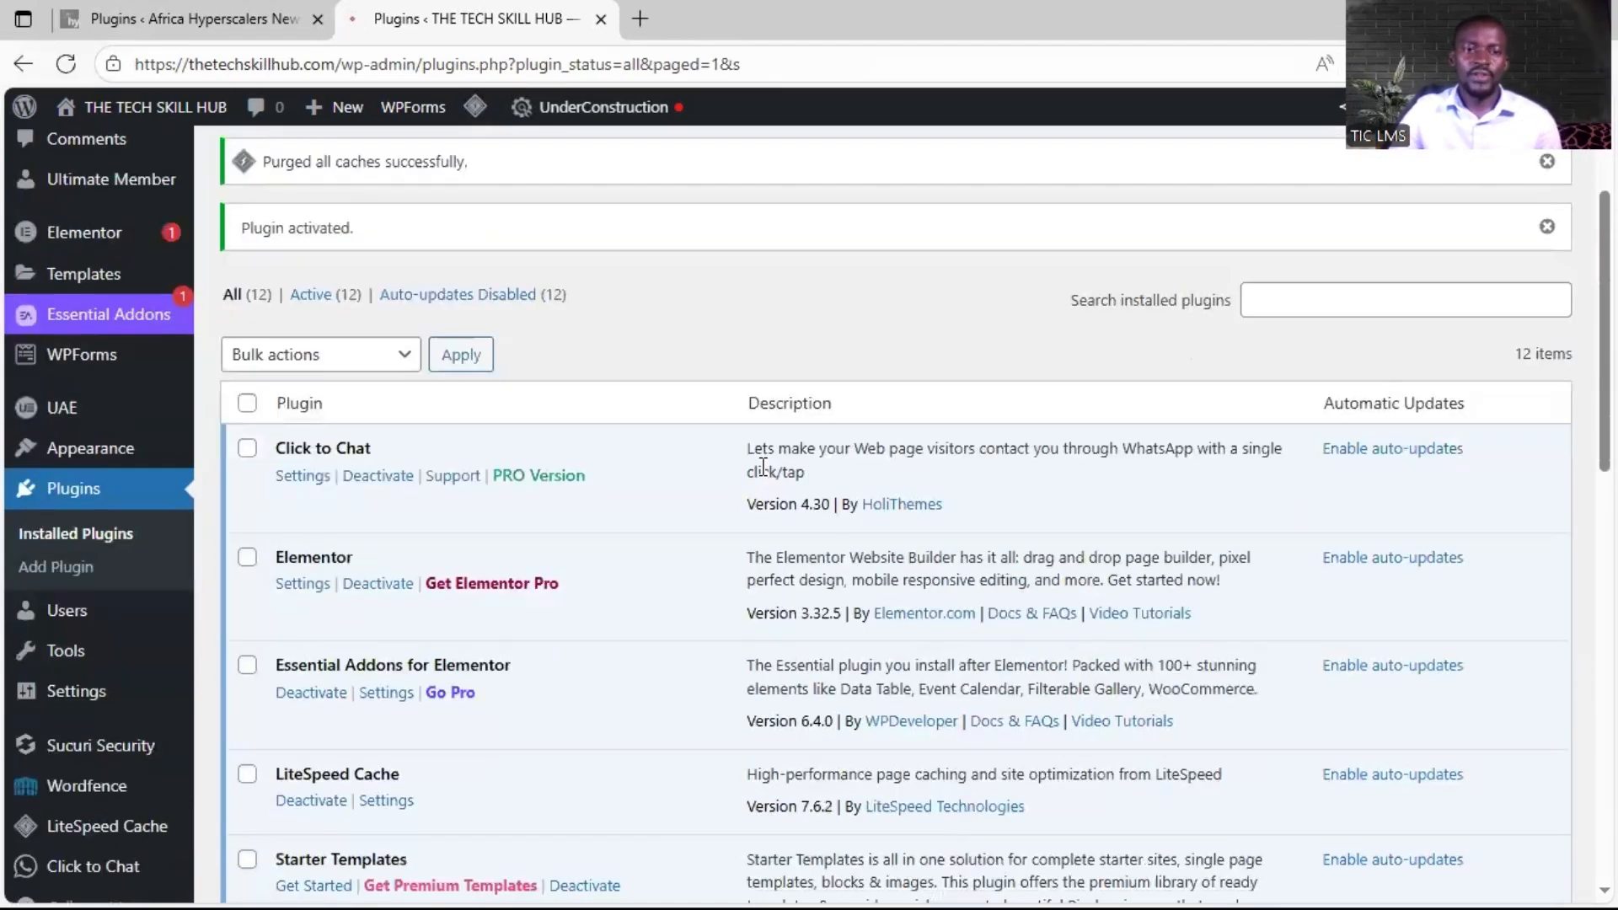
{"action": "scroll", "coordinate": [421, 497], "scroll_direction": "down", "scroll_amount": 3}
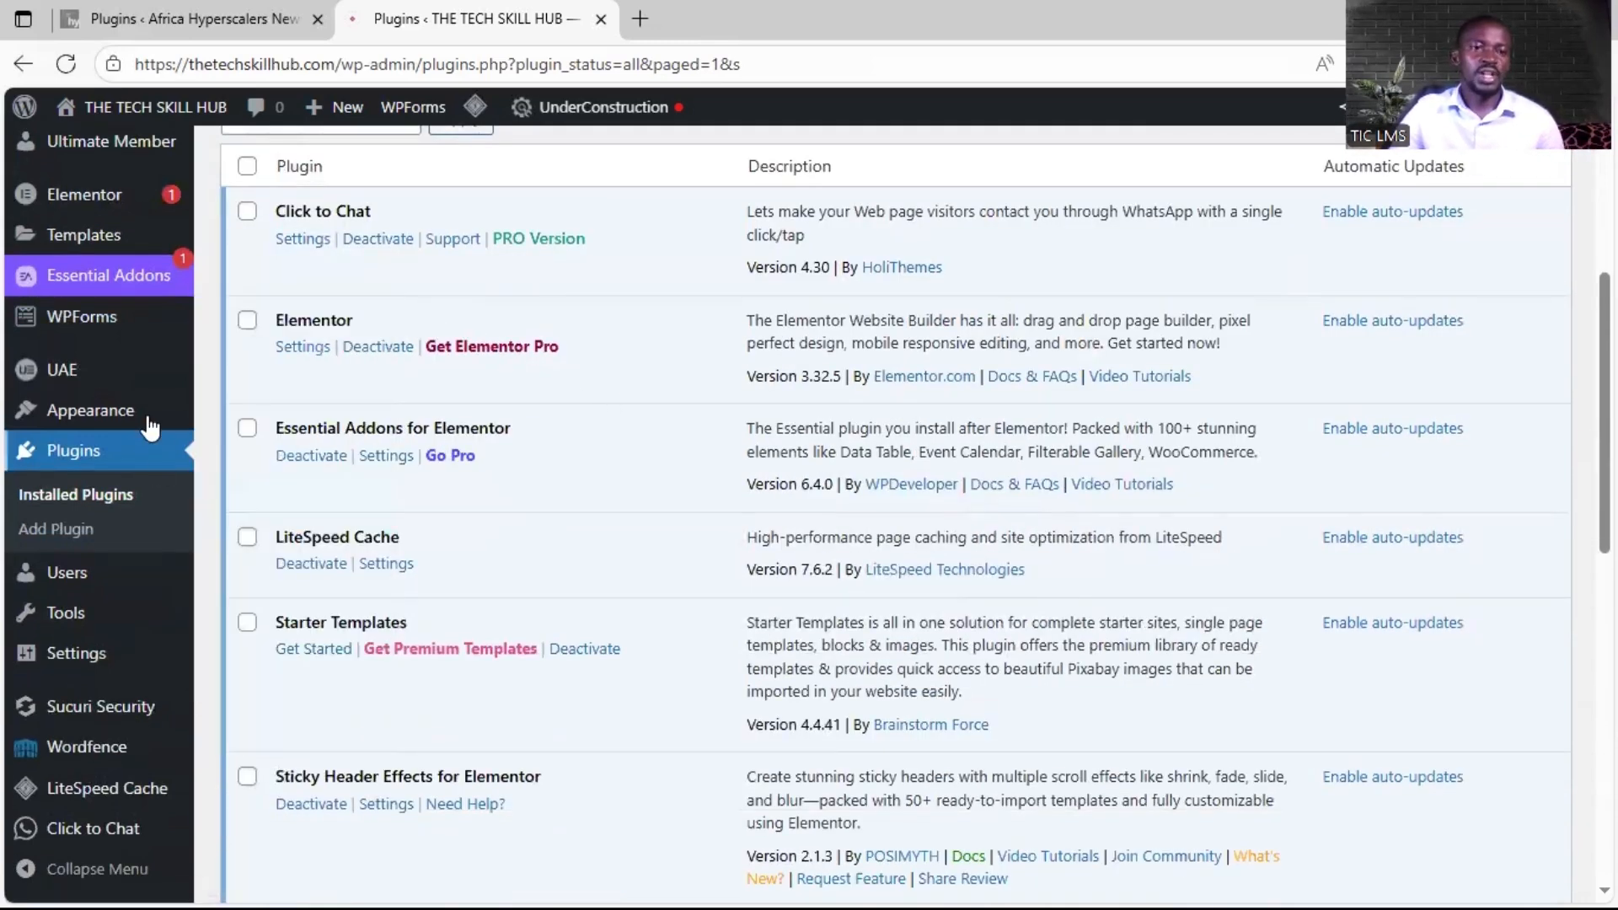
{"action": "scroll", "coordinate": [150, 428], "scroll_direction": "up", "scroll_amount": 5}
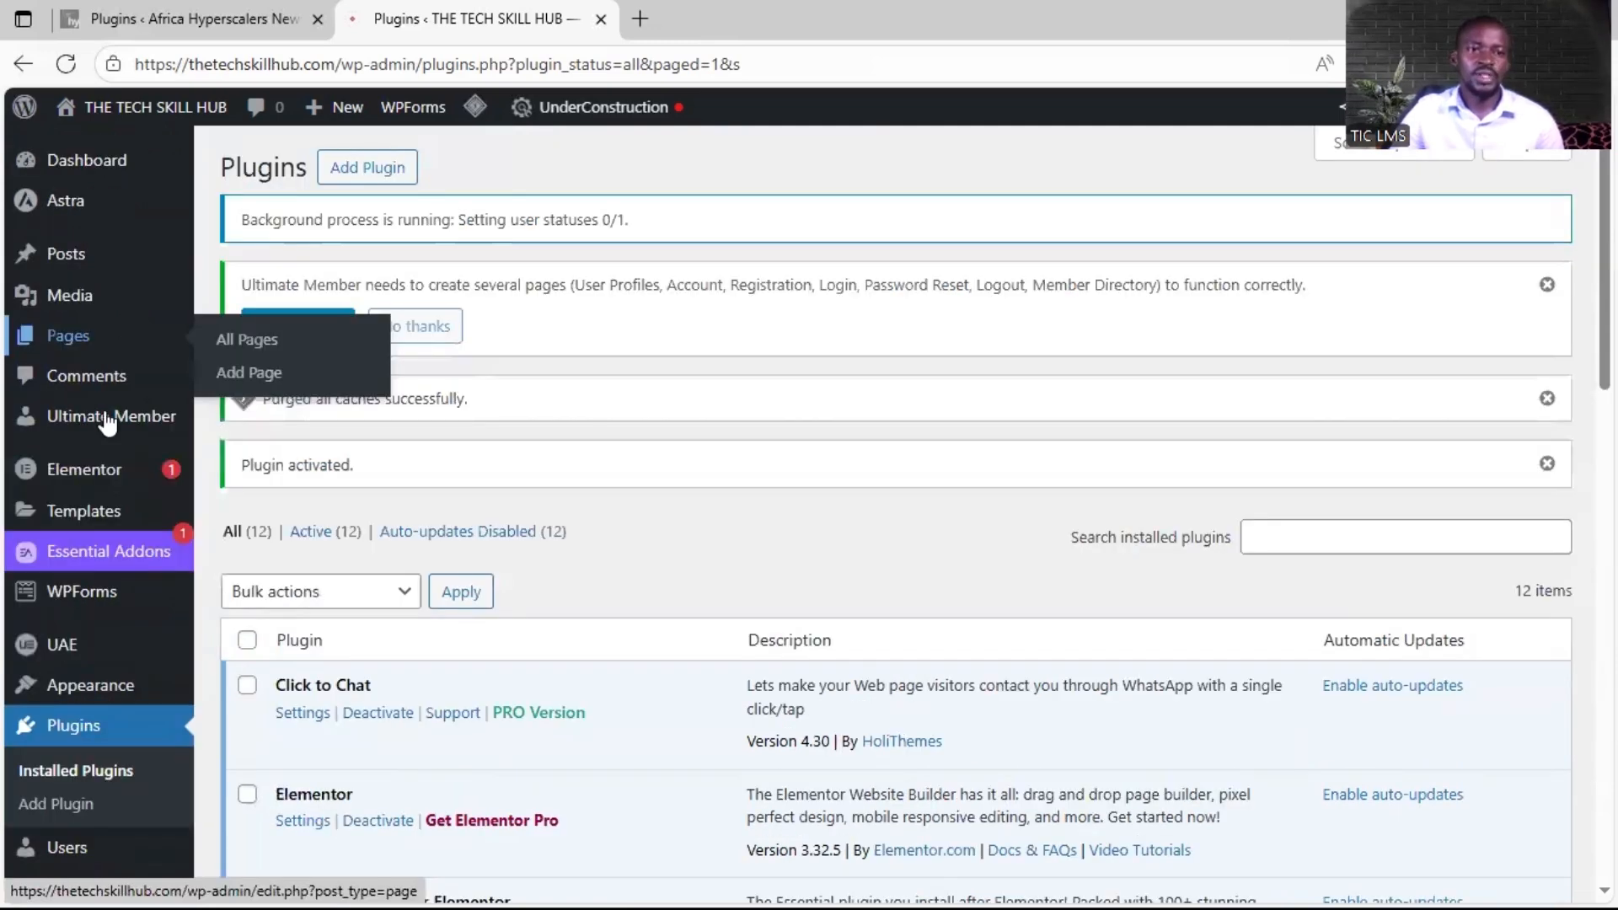
{"action": "mouse_move", "coordinate": [94, 430]}
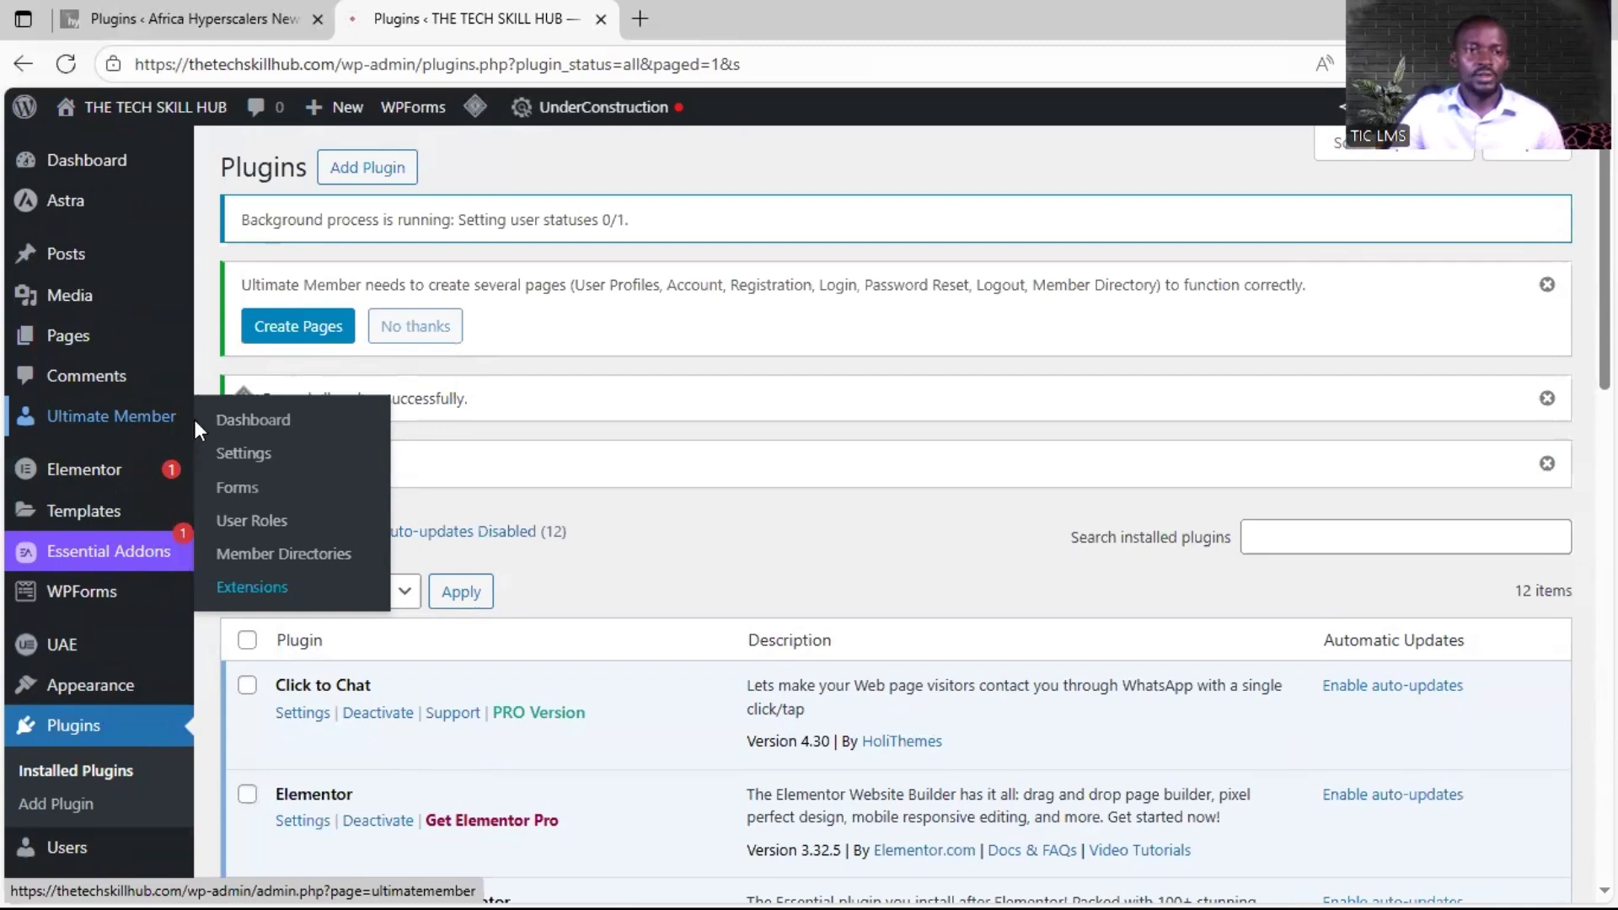
{"action": "left_click", "coordinate": [270, 457]}
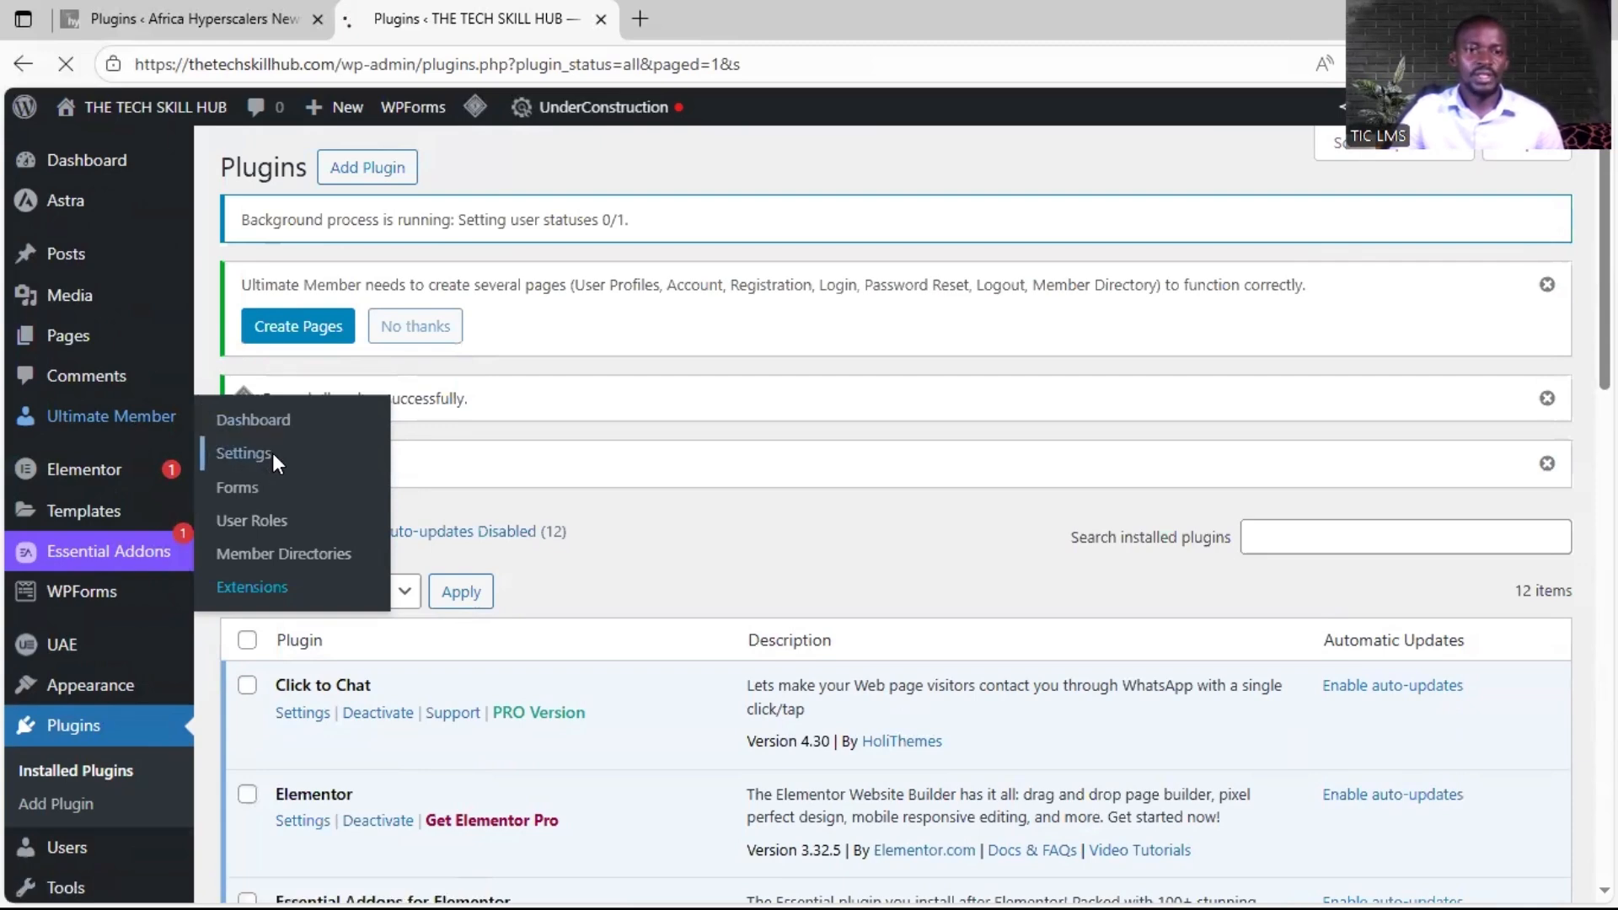
Step: Create the default User, Login, Register, Members, Logout, Account and Password Reset pages for Ultimate Member and save the settings
{"action": "scroll", "coordinate": [1037, 435], "scroll_direction": "down", "scroll_amount": 1}
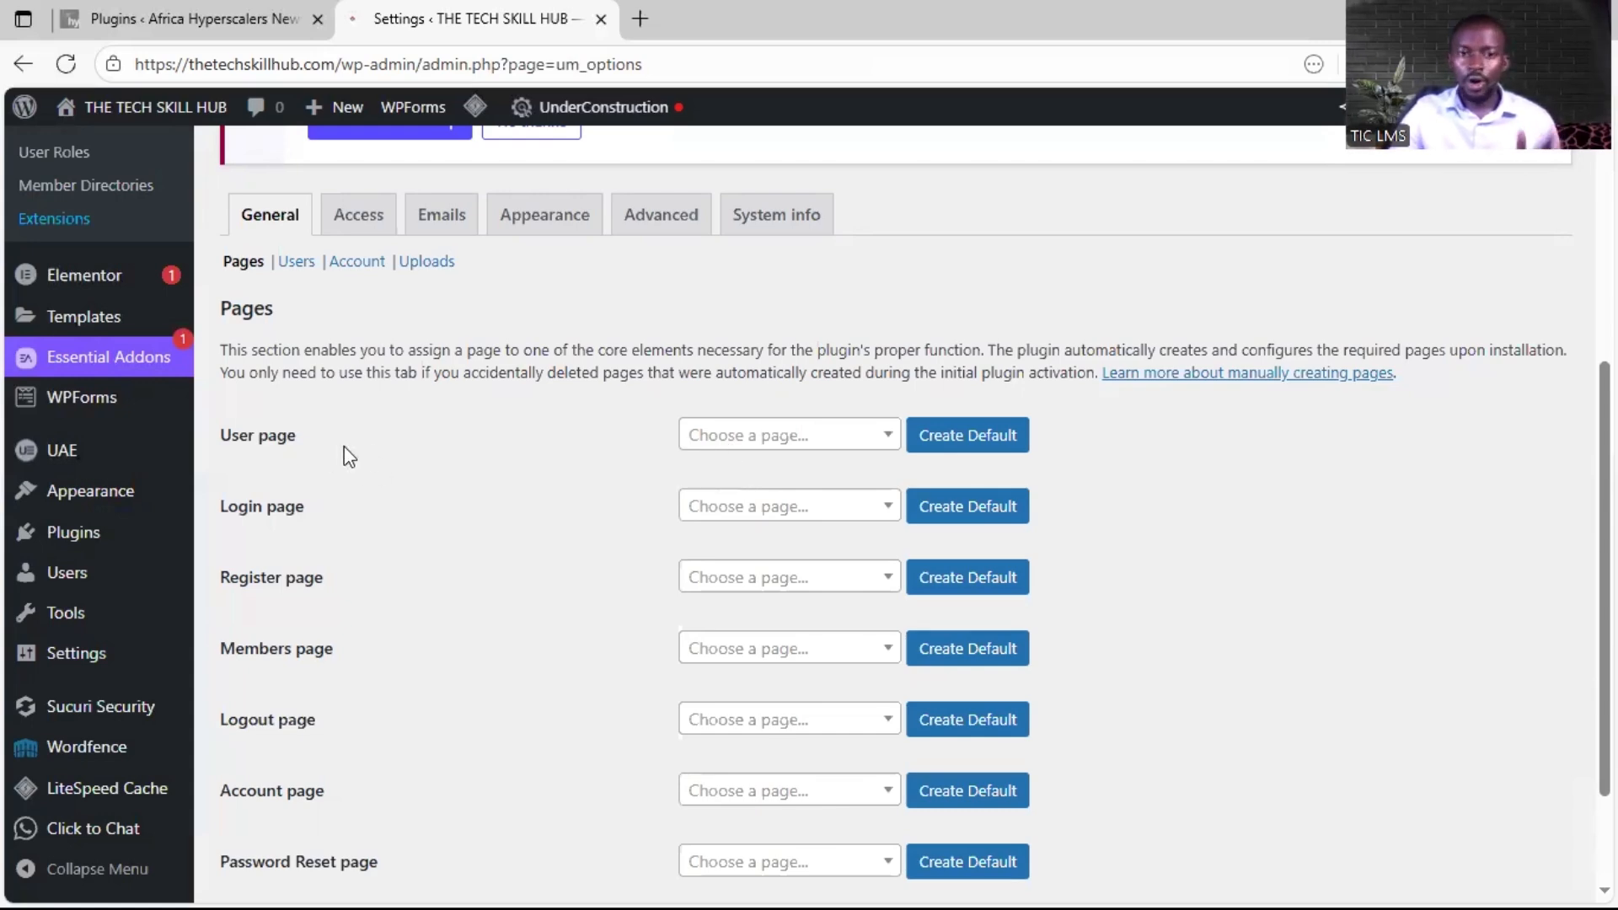
{"action": "scroll", "coordinate": [363, 446], "scroll_direction": "down", "scroll_amount": 2}
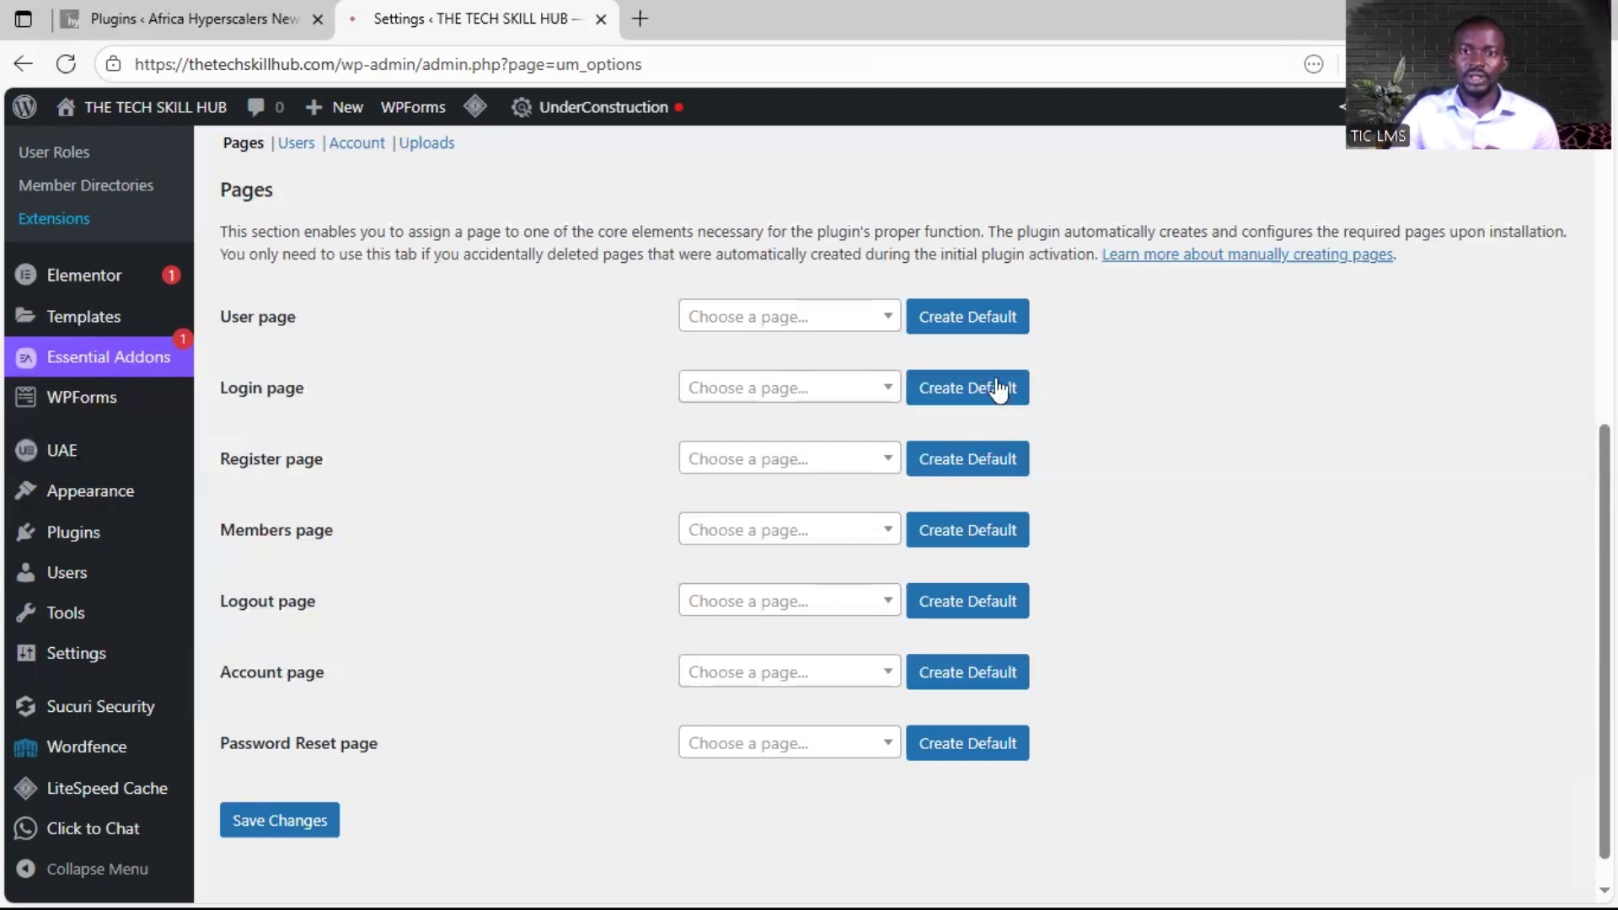
{"action": "left_click", "coordinate": [1003, 337]}
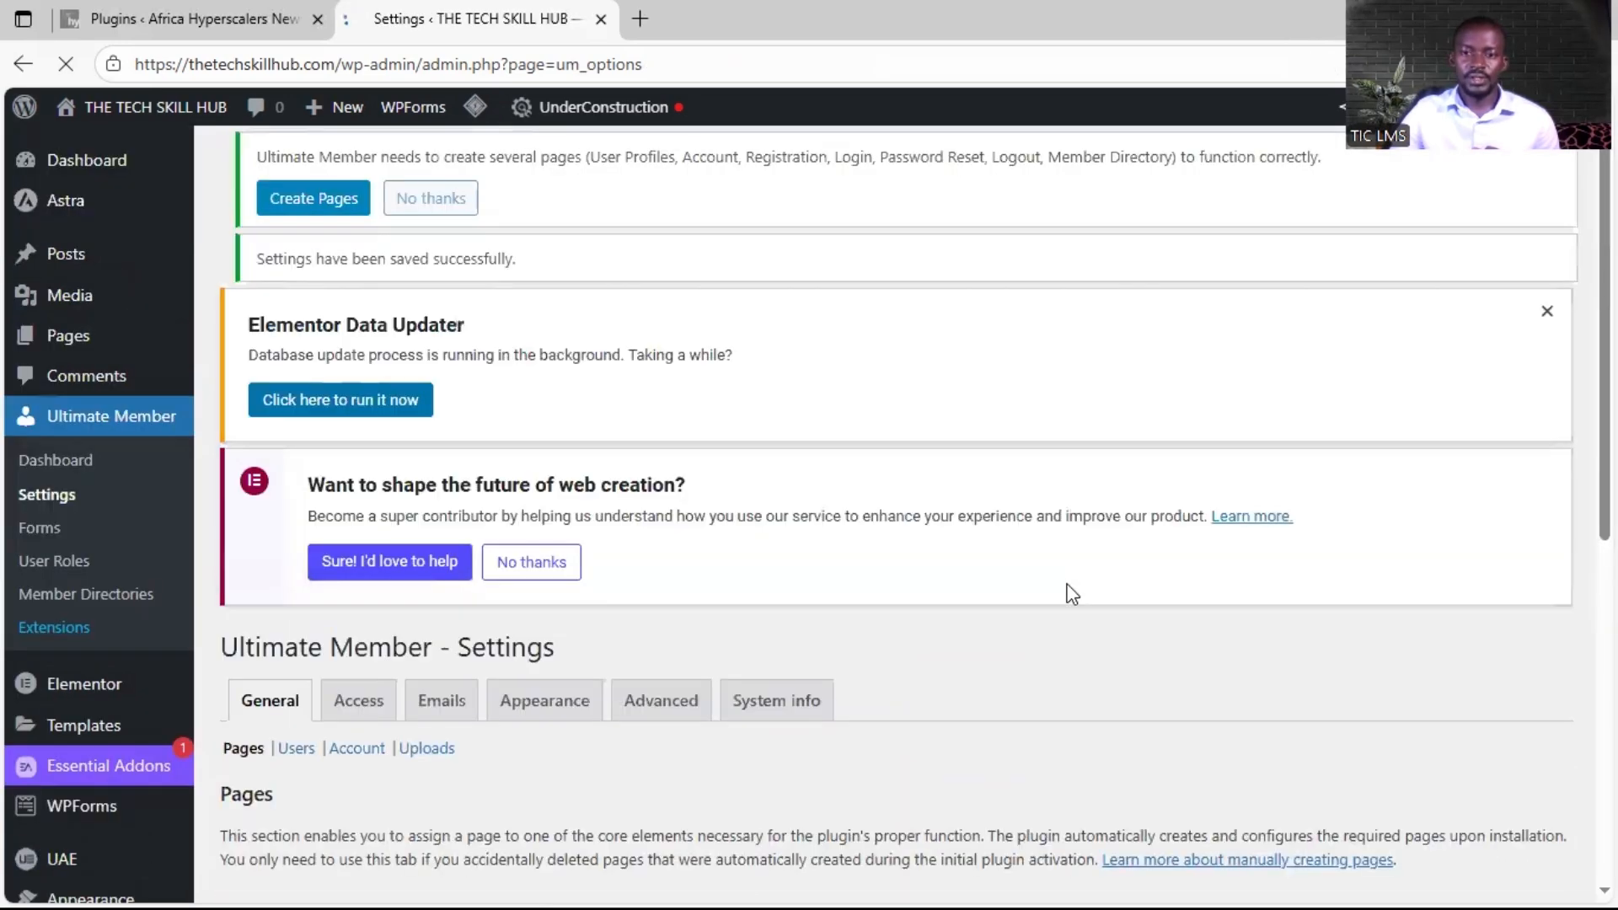
{"action": "scroll", "coordinate": [893, 506], "scroll_direction": "down", "scroll_amount": 6}
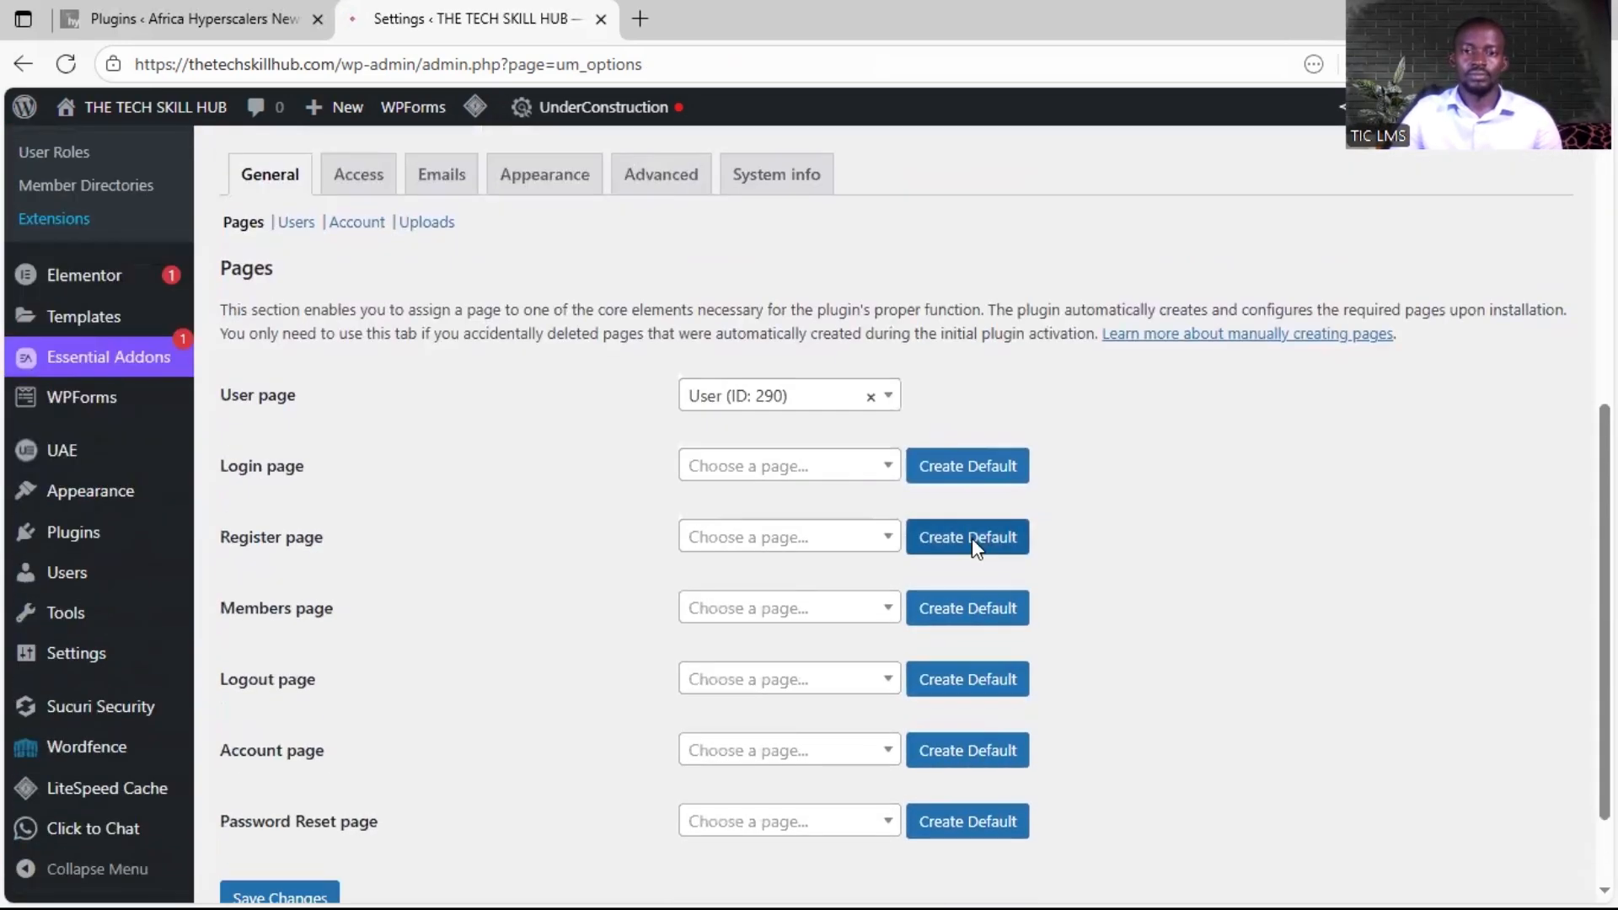
{"action": "left_click", "coordinate": [969, 468]}
{"action": "scroll", "coordinate": [1102, 482], "scroll_direction": "down", "scroll_amount": 1}
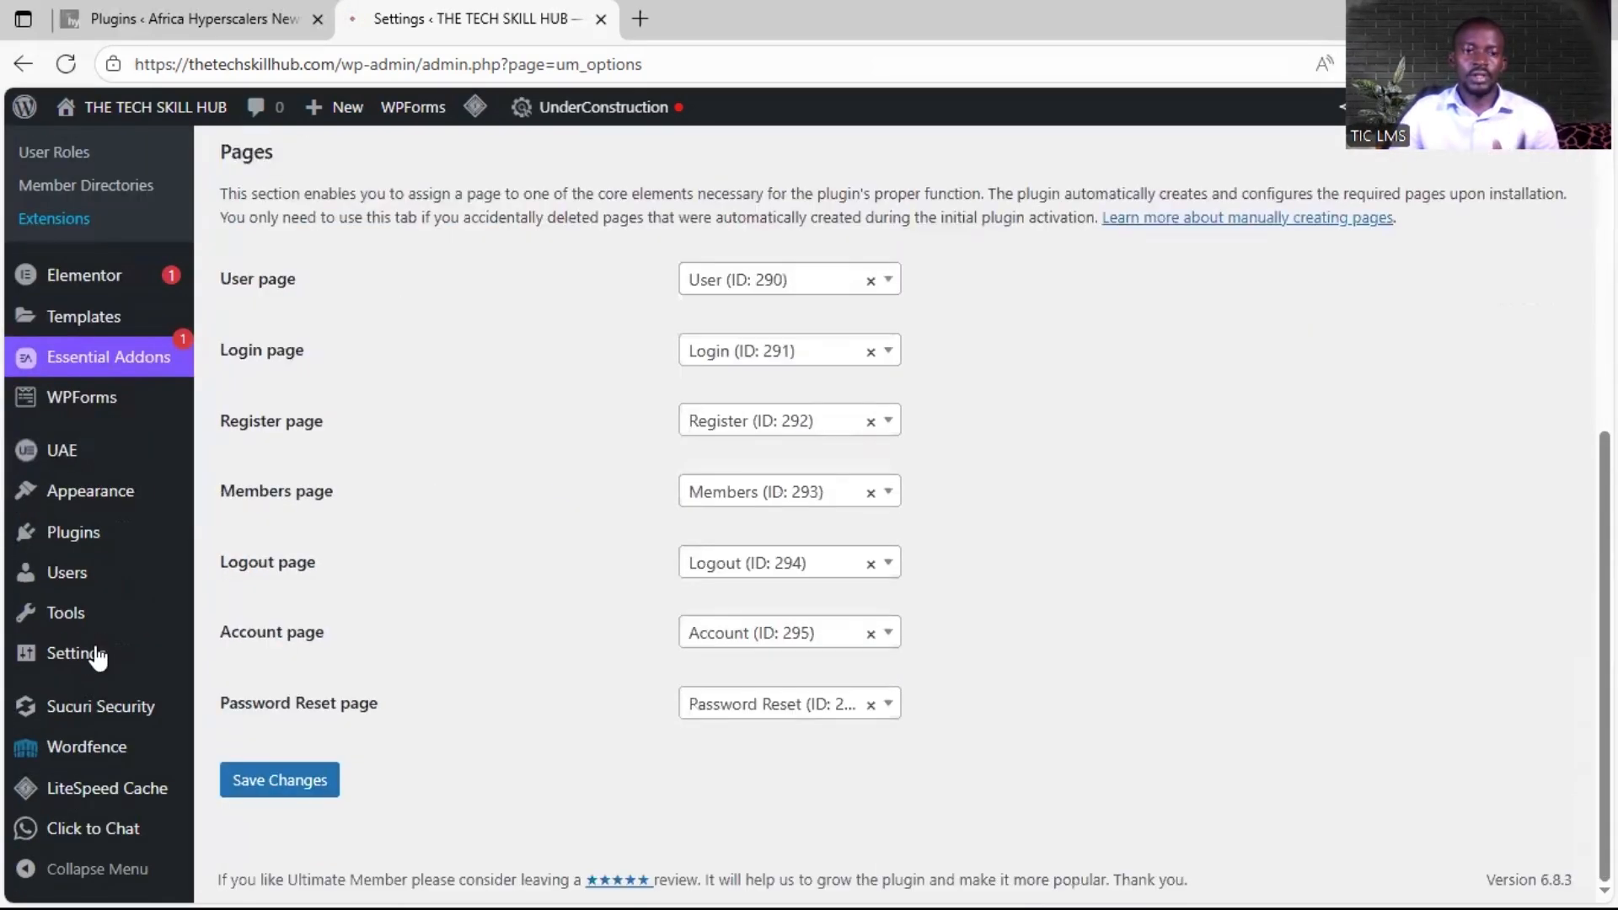
{"action": "left_click", "coordinate": [286, 782]}
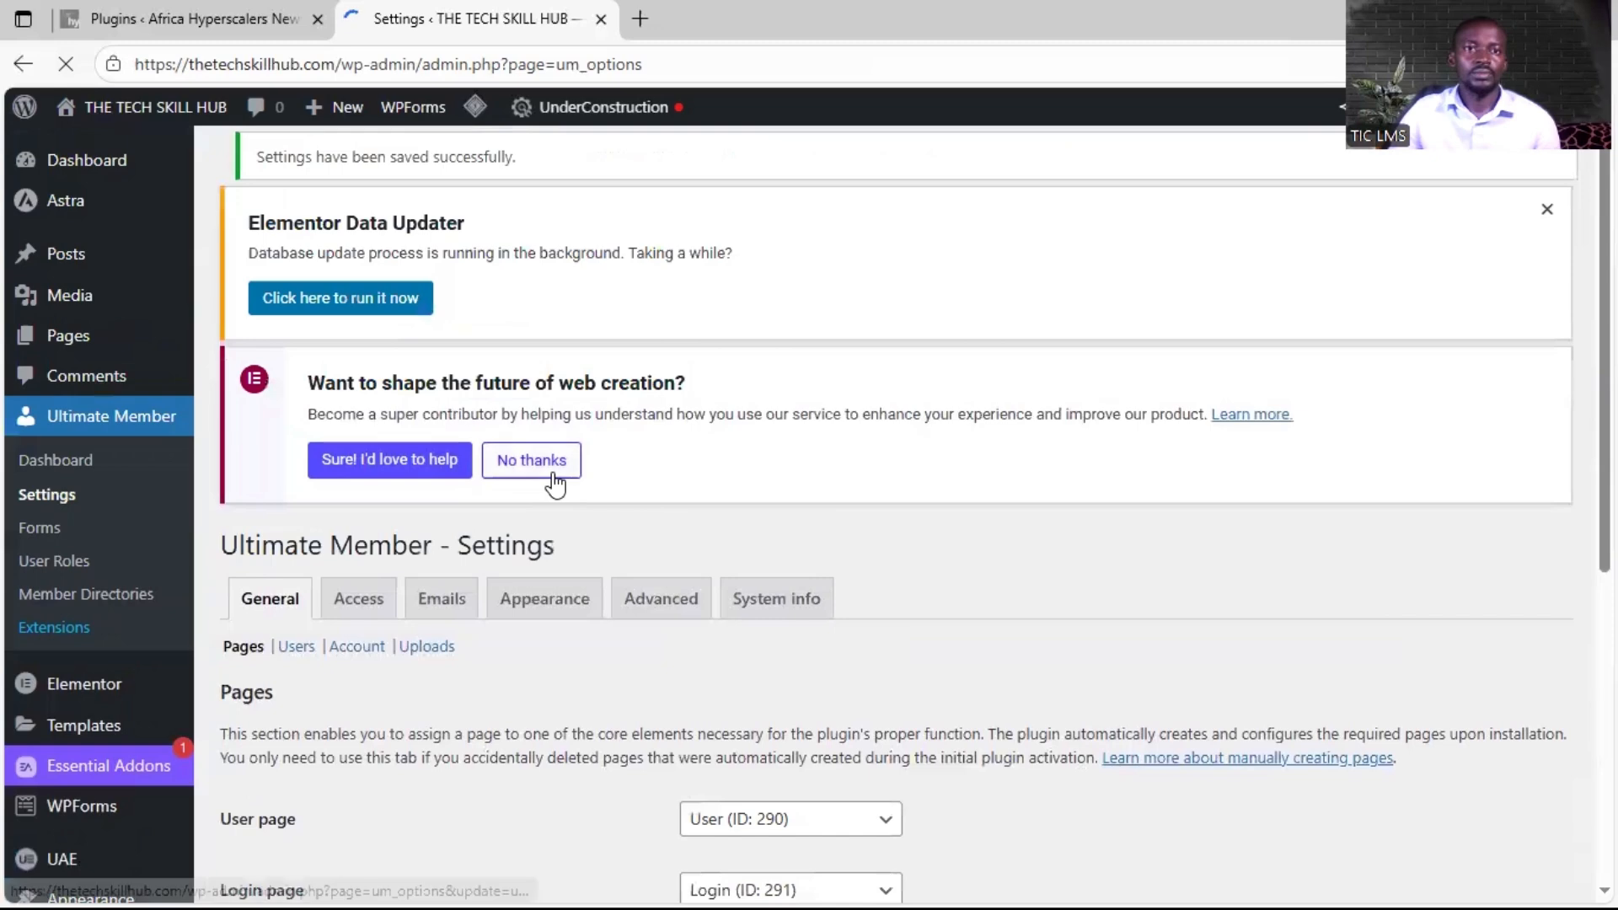
Step: Open the list of all site pages and check it for the Ultimate Member pages
{"action": "scroll", "coordinate": [897, 533], "scroll_direction": "down", "scroll_amount": 5}
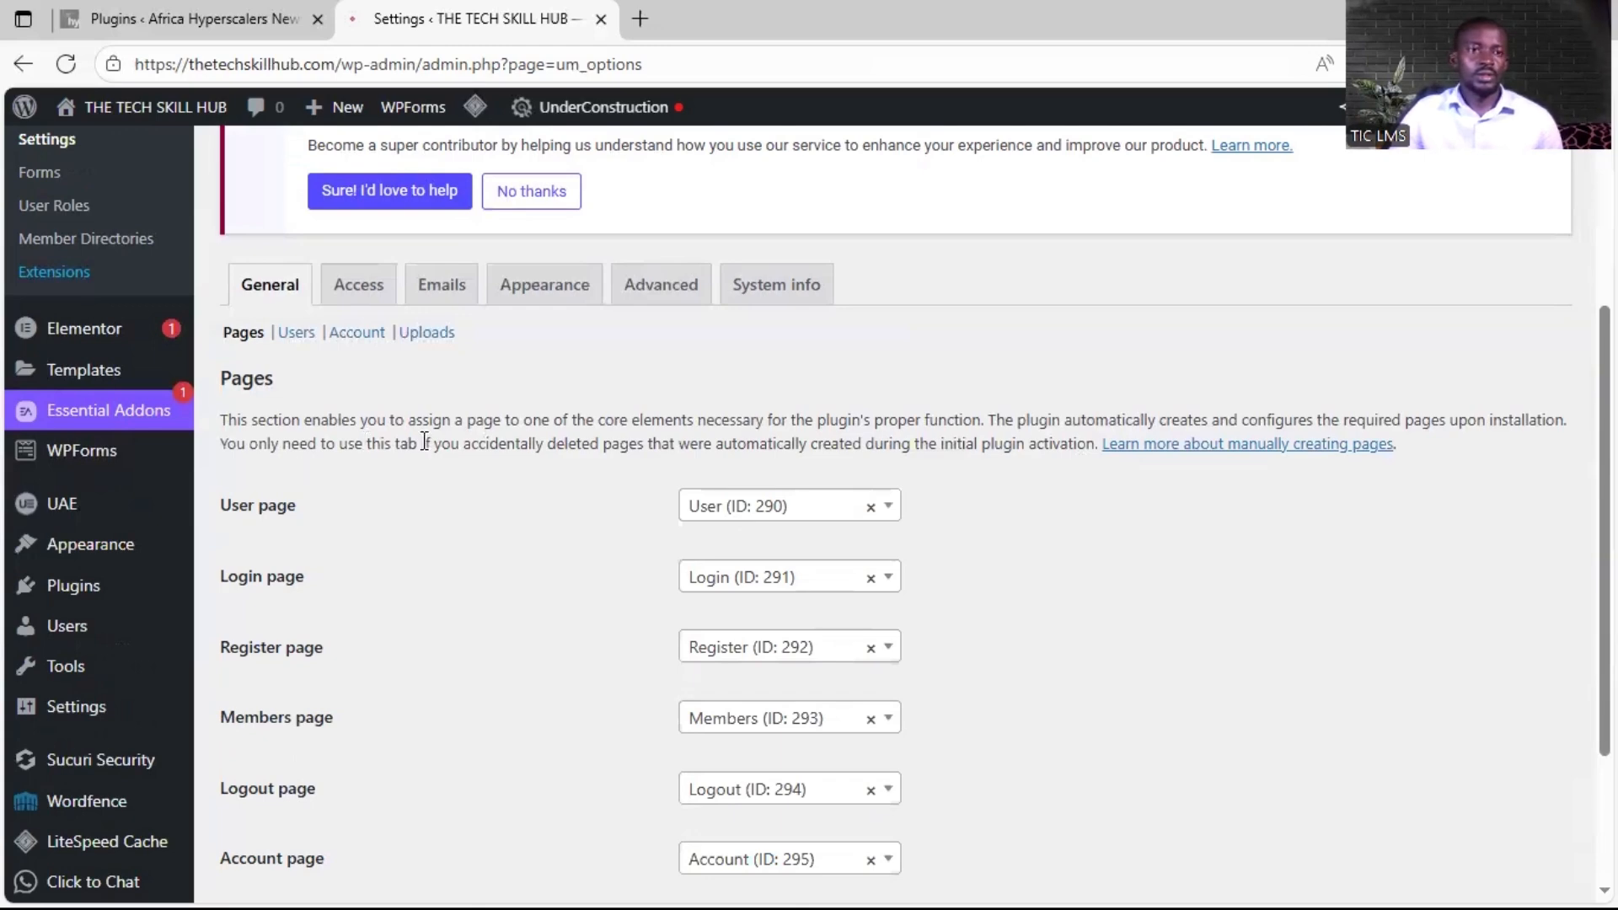
{"action": "scroll", "coordinate": [372, 435], "scroll_direction": "up", "scroll_amount": 3}
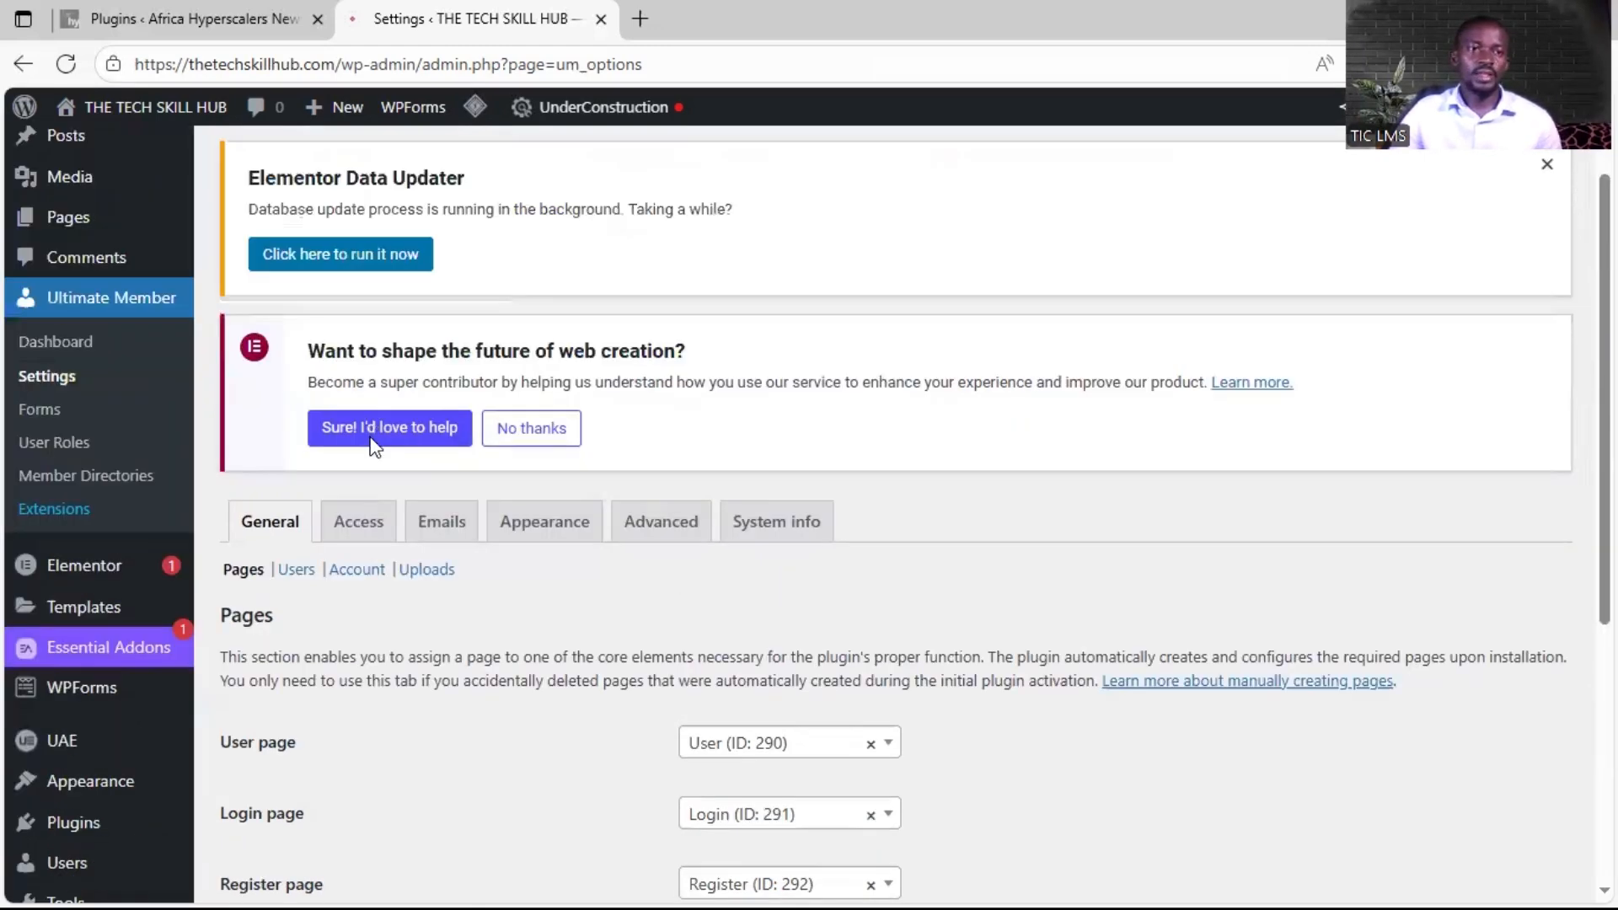
{"action": "scroll", "coordinate": [371, 435], "scroll_direction": "up", "scroll_amount": 2}
{"action": "left_click", "coordinate": [262, 340]}
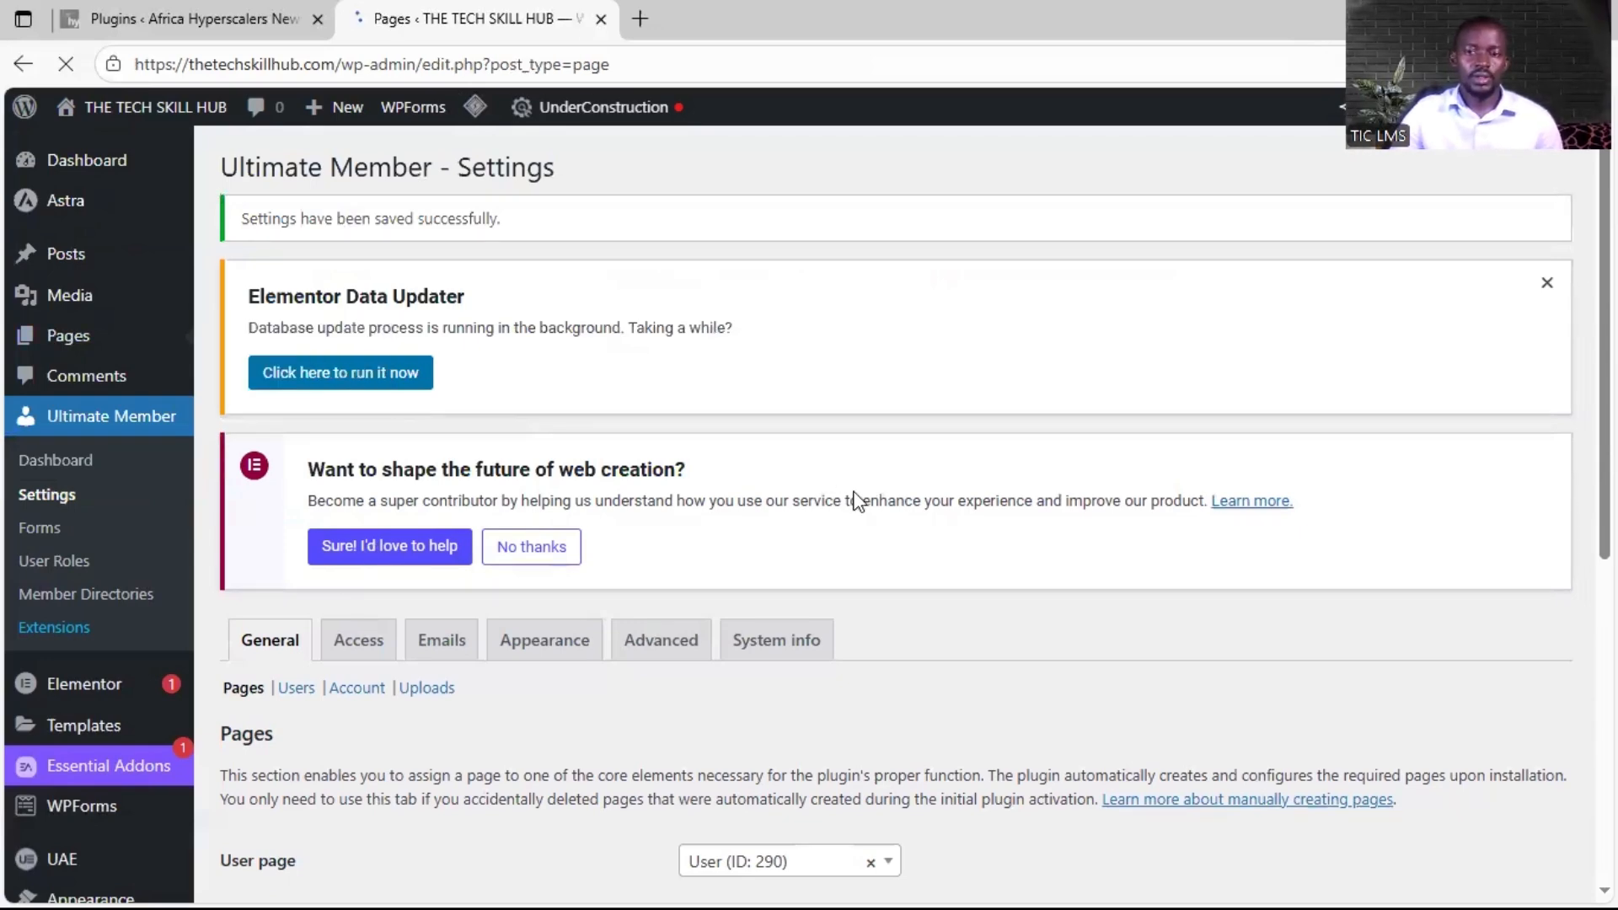
{"action": "scroll", "coordinate": [402, 478], "scroll_direction": "down", "scroll_amount": 3}
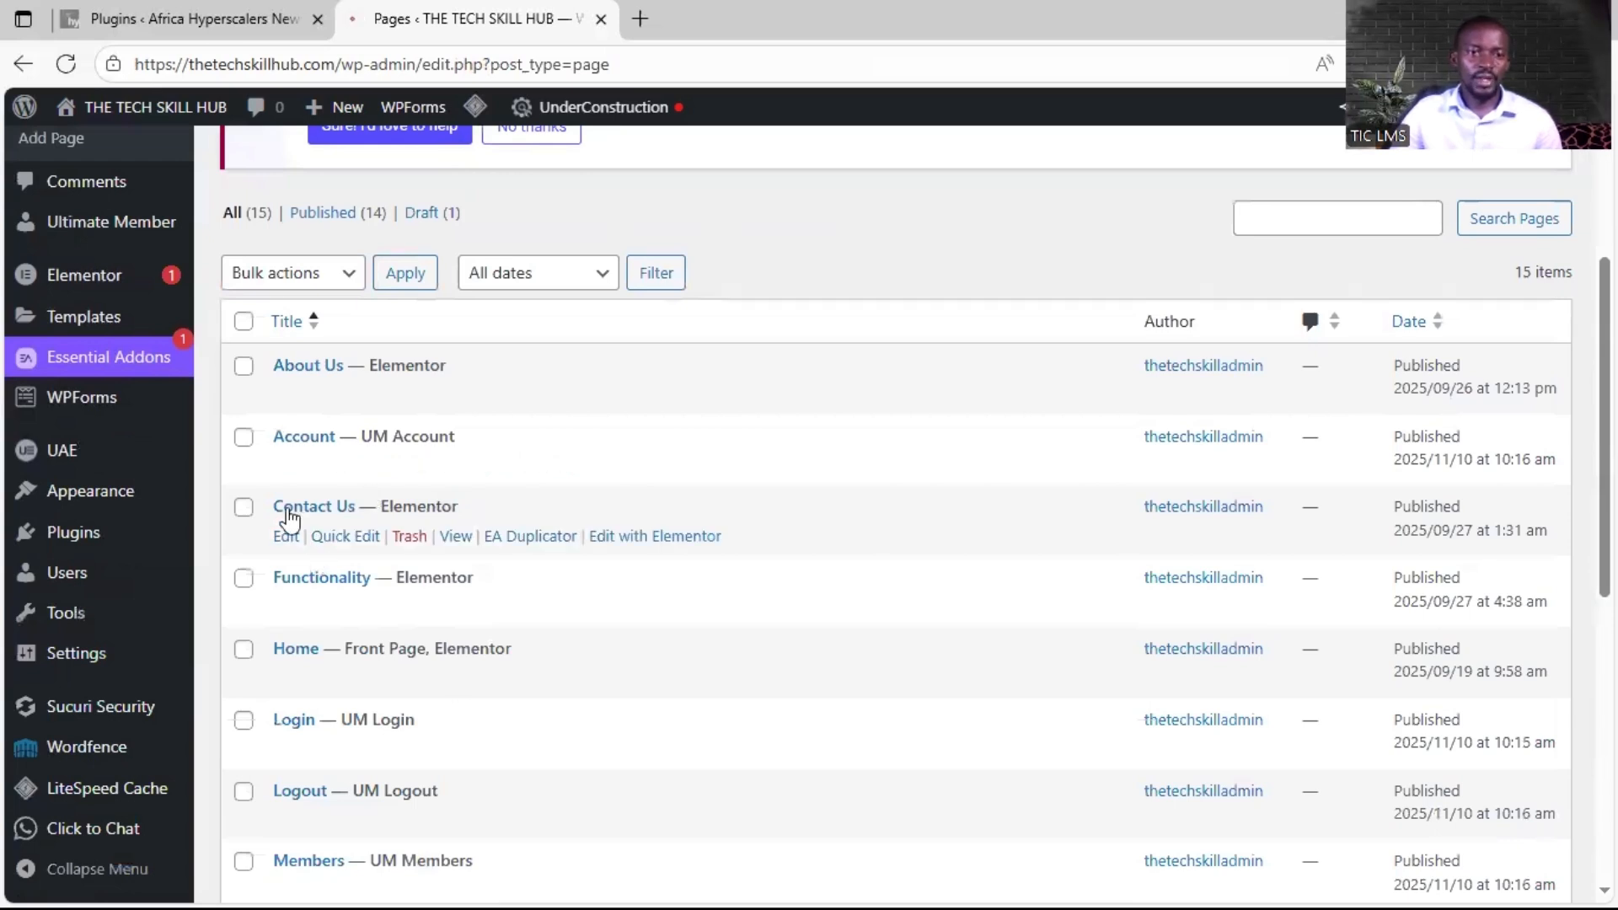
{"action": "scroll", "coordinate": [286, 514], "scroll_direction": "down", "scroll_amount": 2}
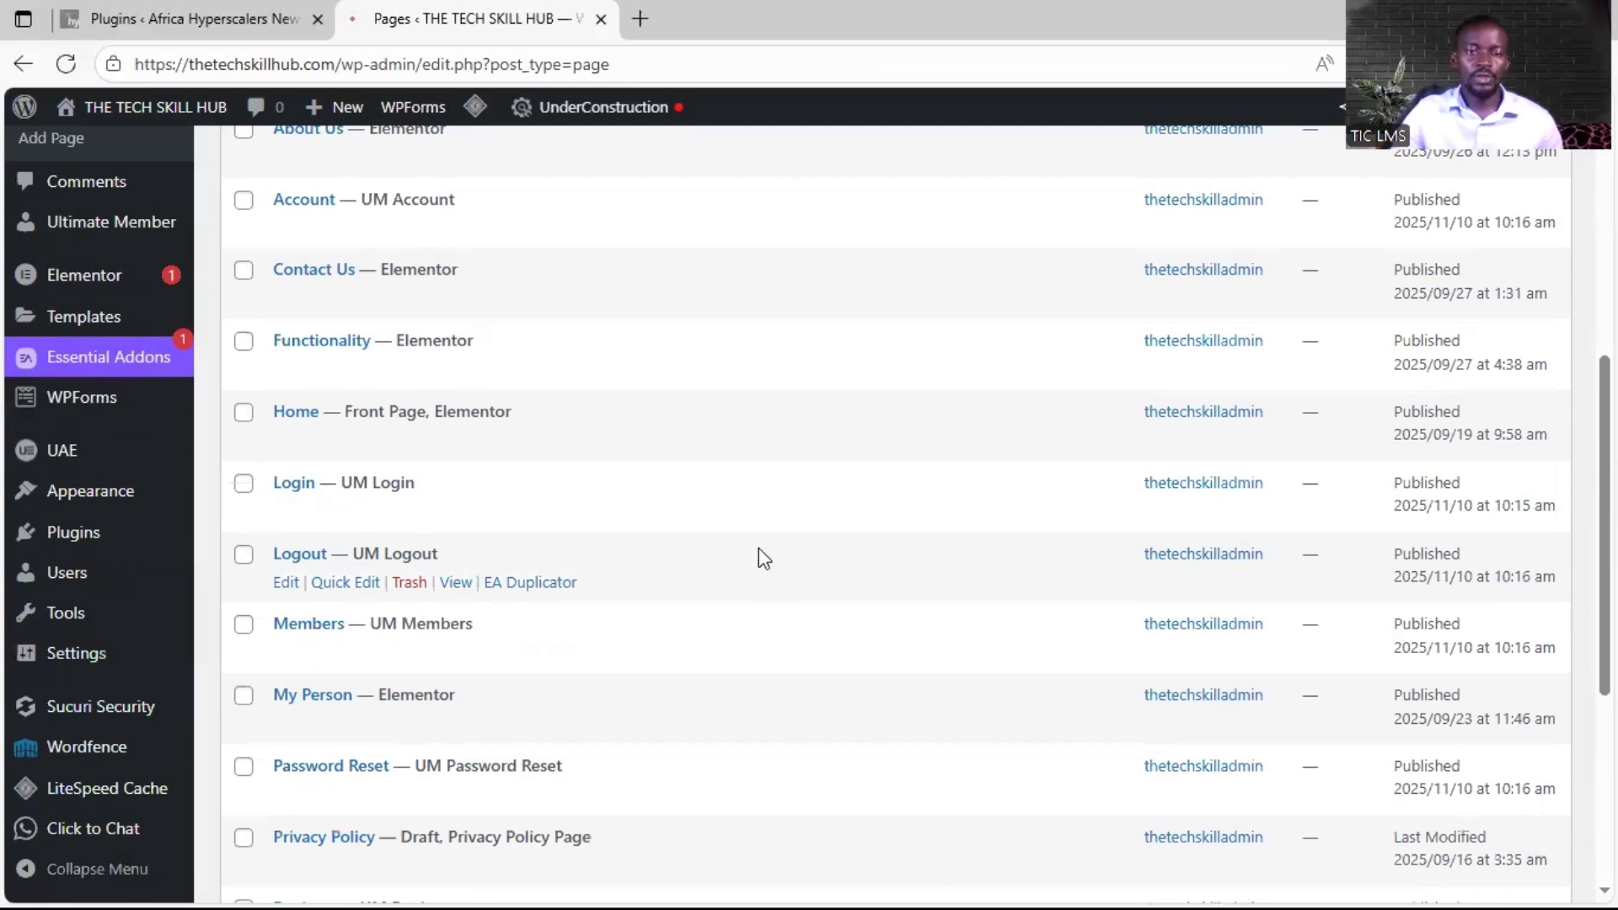
{"action": "scroll", "coordinate": [611, 308], "scroll_direction": "up", "scroll_amount": 1}
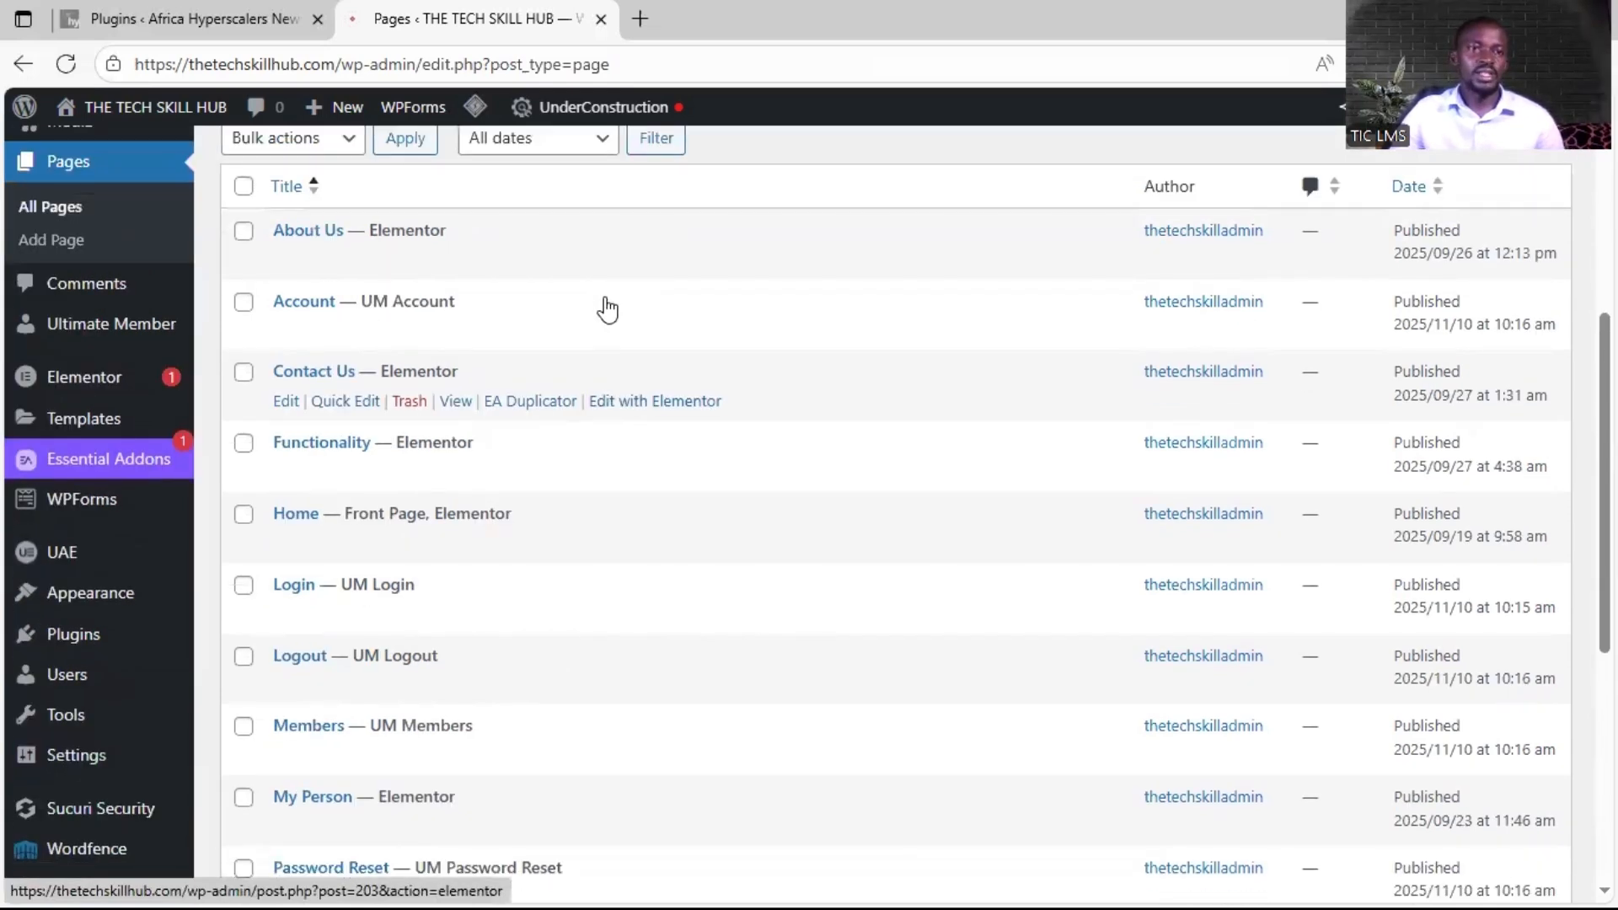
Step: Open the public site in a new browser tab
{"action": "mouse_move", "coordinate": [105, 117]}
{"action": "scroll", "coordinate": [104, 118], "scroll_direction": "up", "scroll_amount": 2}
{"action": "right_click", "coordinate": [110, 149]}
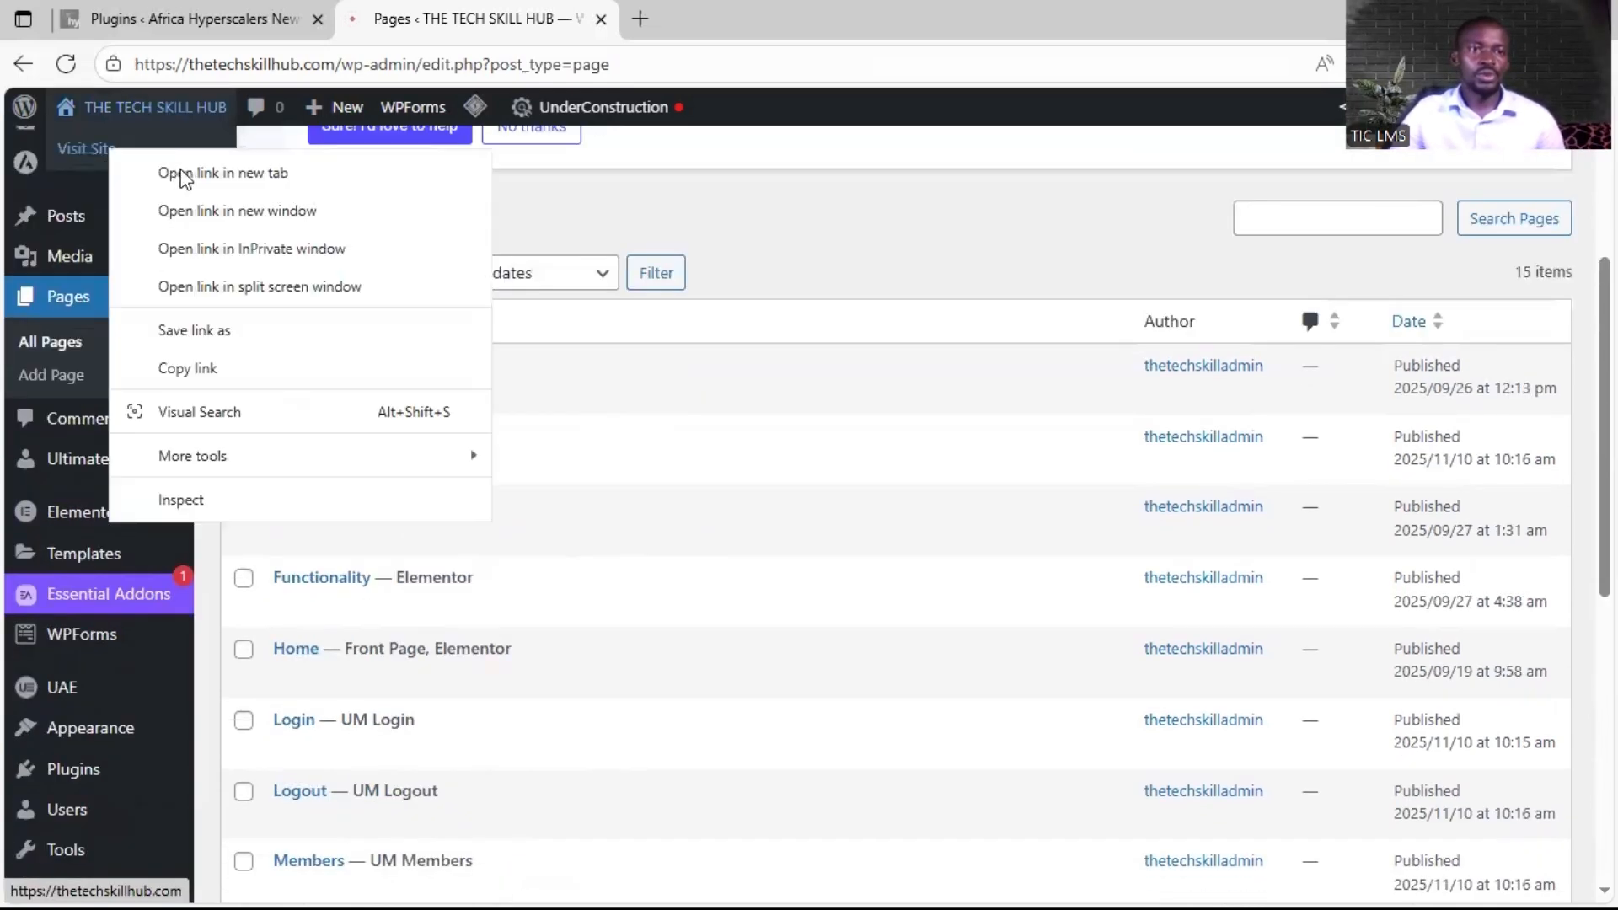
{"action": "left_click", "coordinate": [187, 178]}
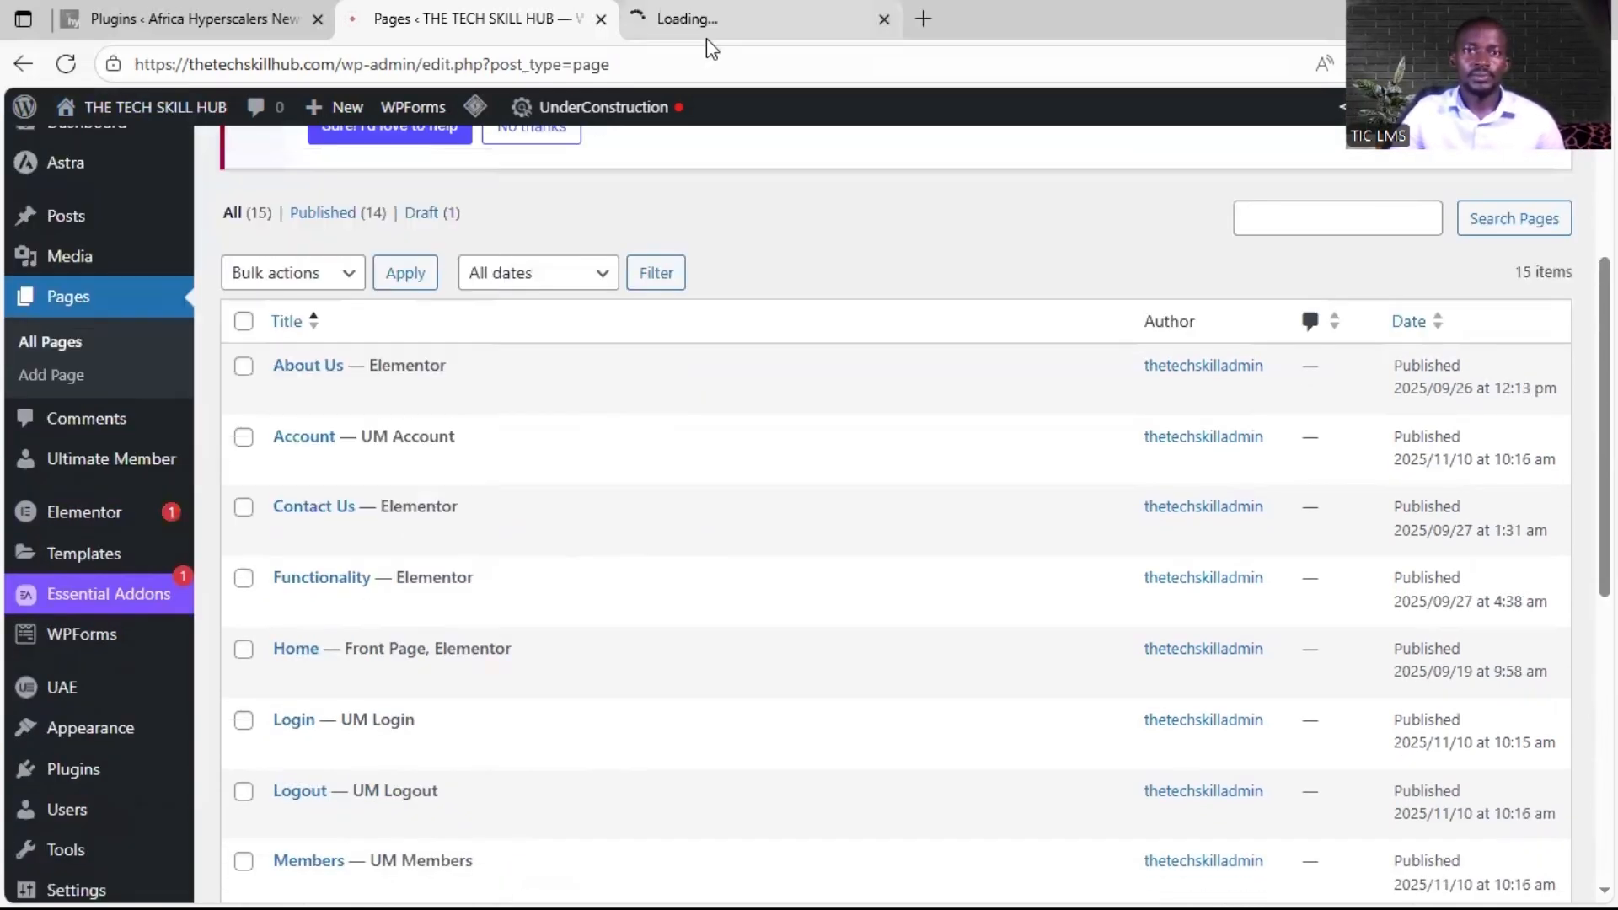
Step: Check the header menu on the public home page and open the site's menu management page
{"action": "left_click", "coordinate": [706, 33]}
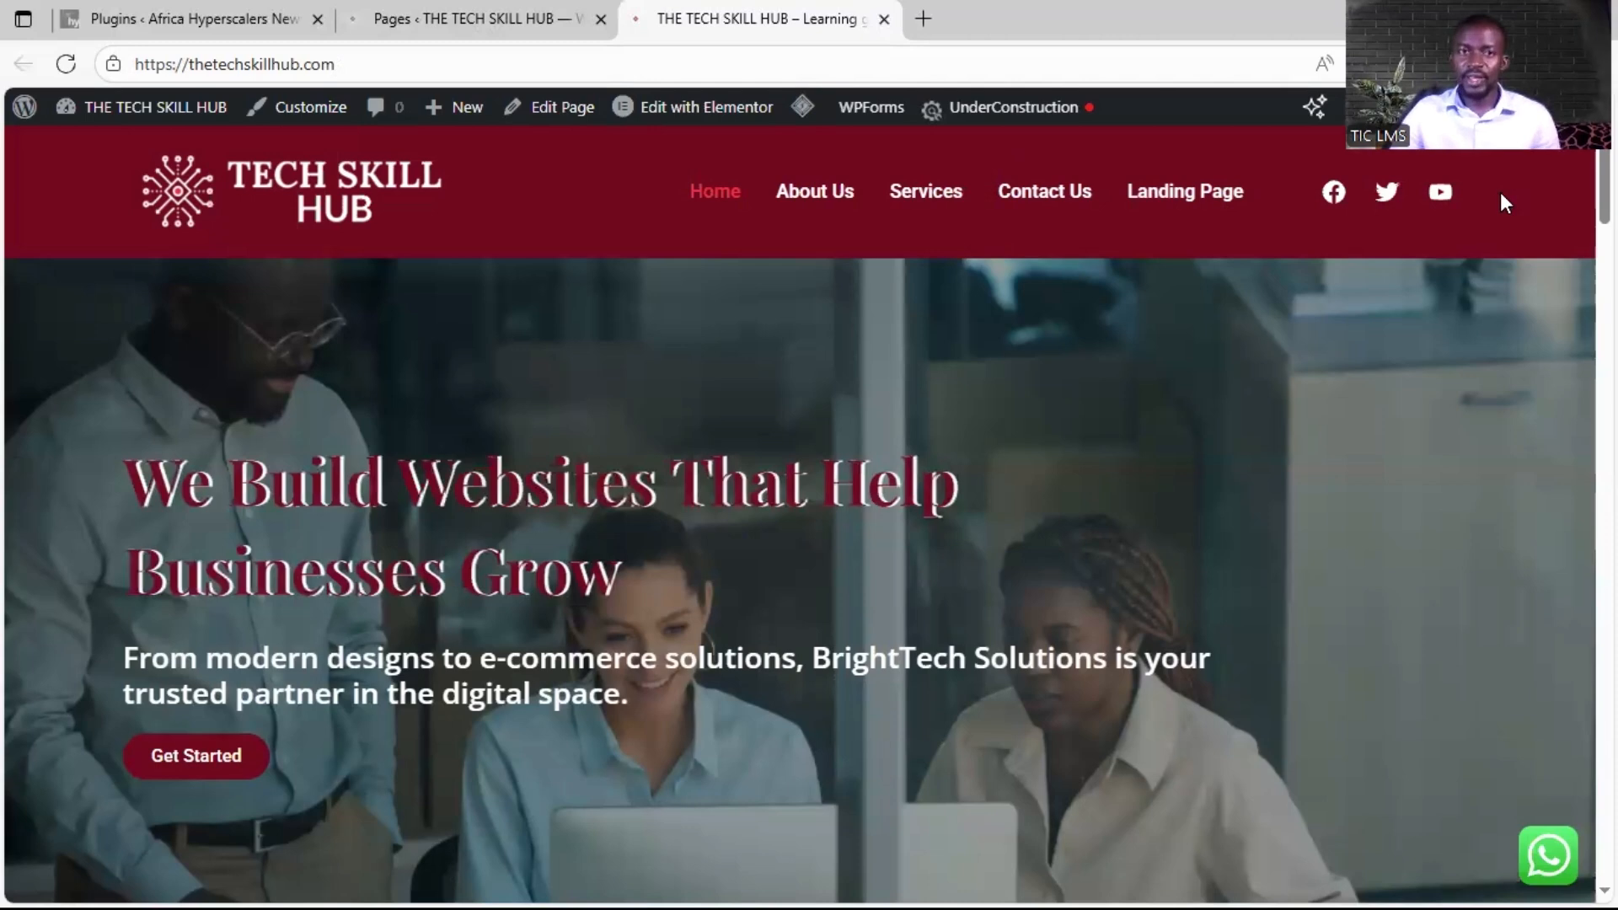
{"action": "left_click", "coordinate": [578, 13]}
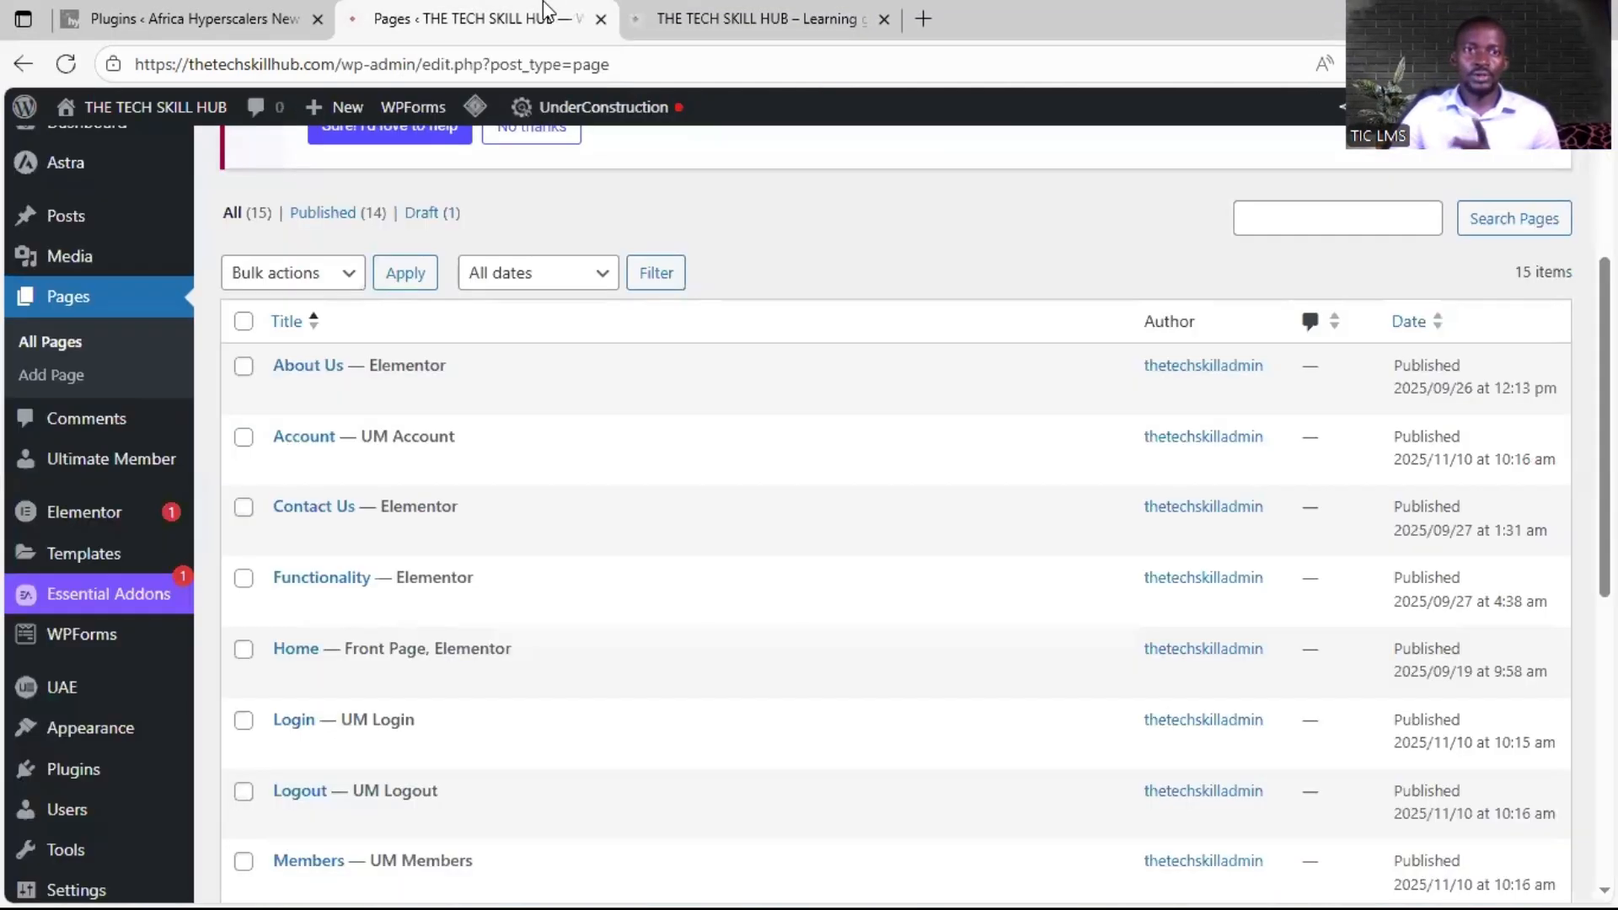
{"action": "scroll", "coordinate": [216, 342], "scroll_direction": "down", "scroll_amount": 3}
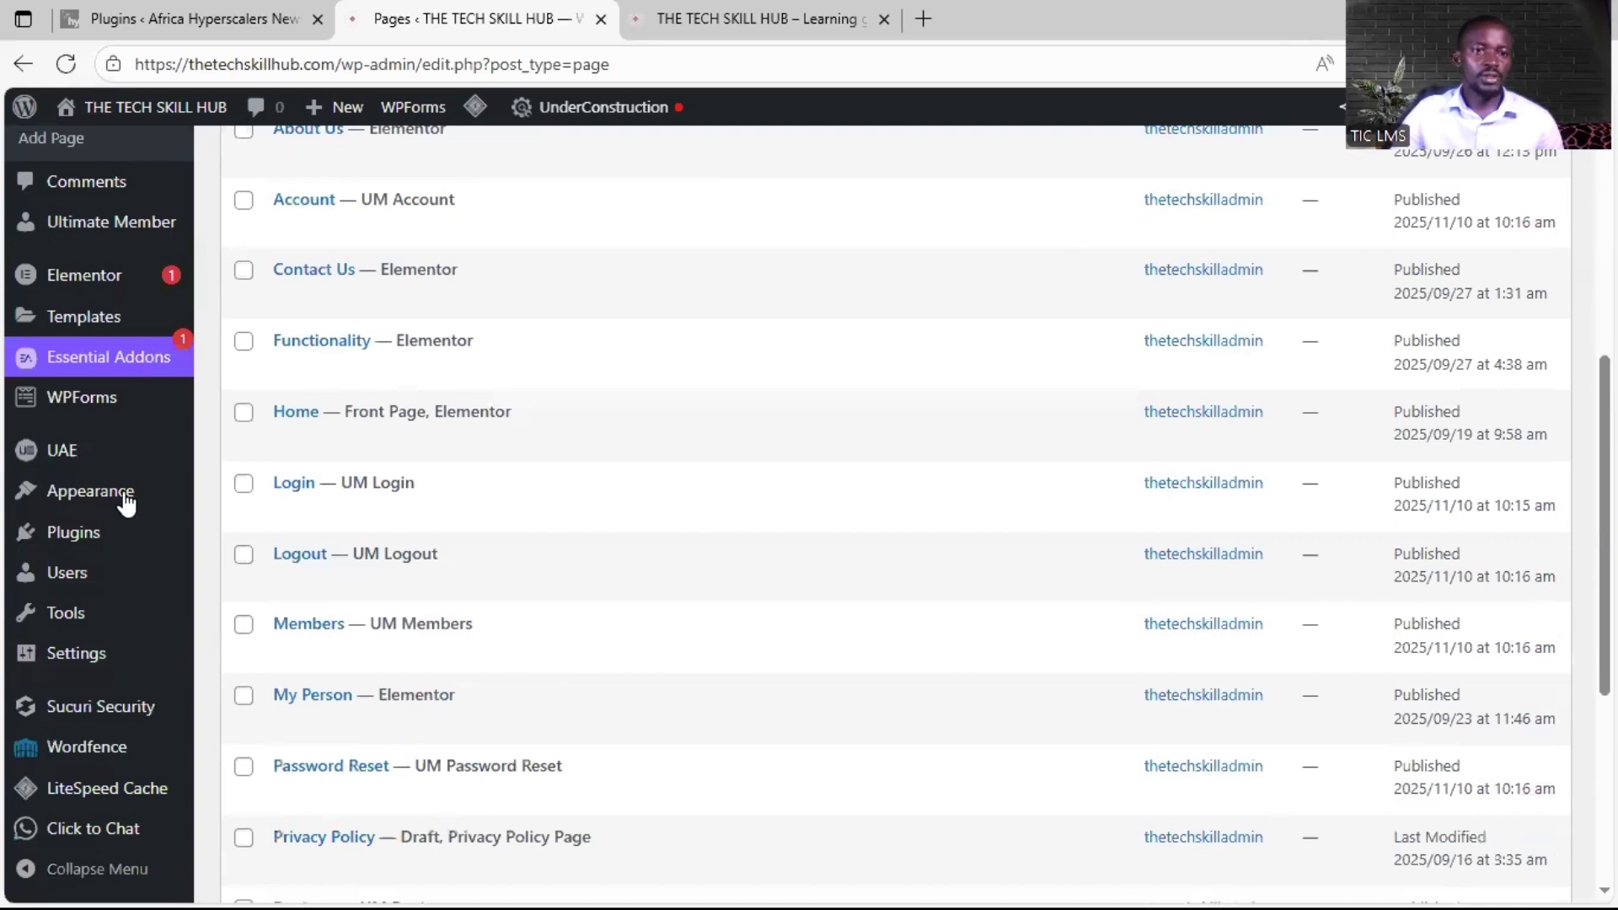
{"action": "mouse_move", "coordinate": [128, 498]}
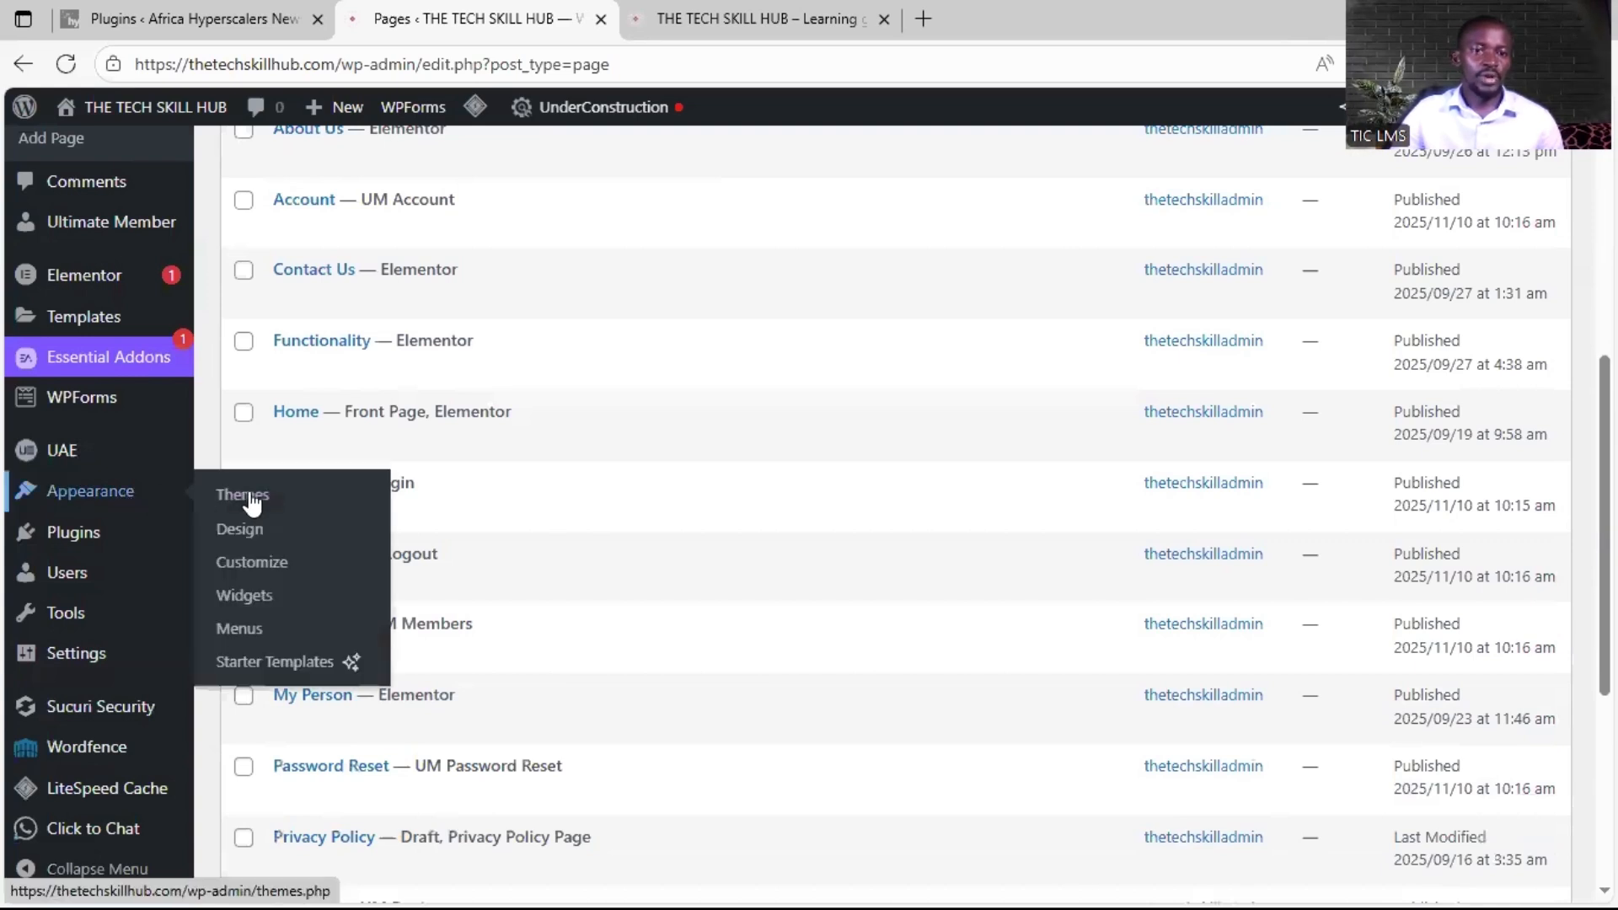
{"action": "left_click", "coordinate": [268, 640]}
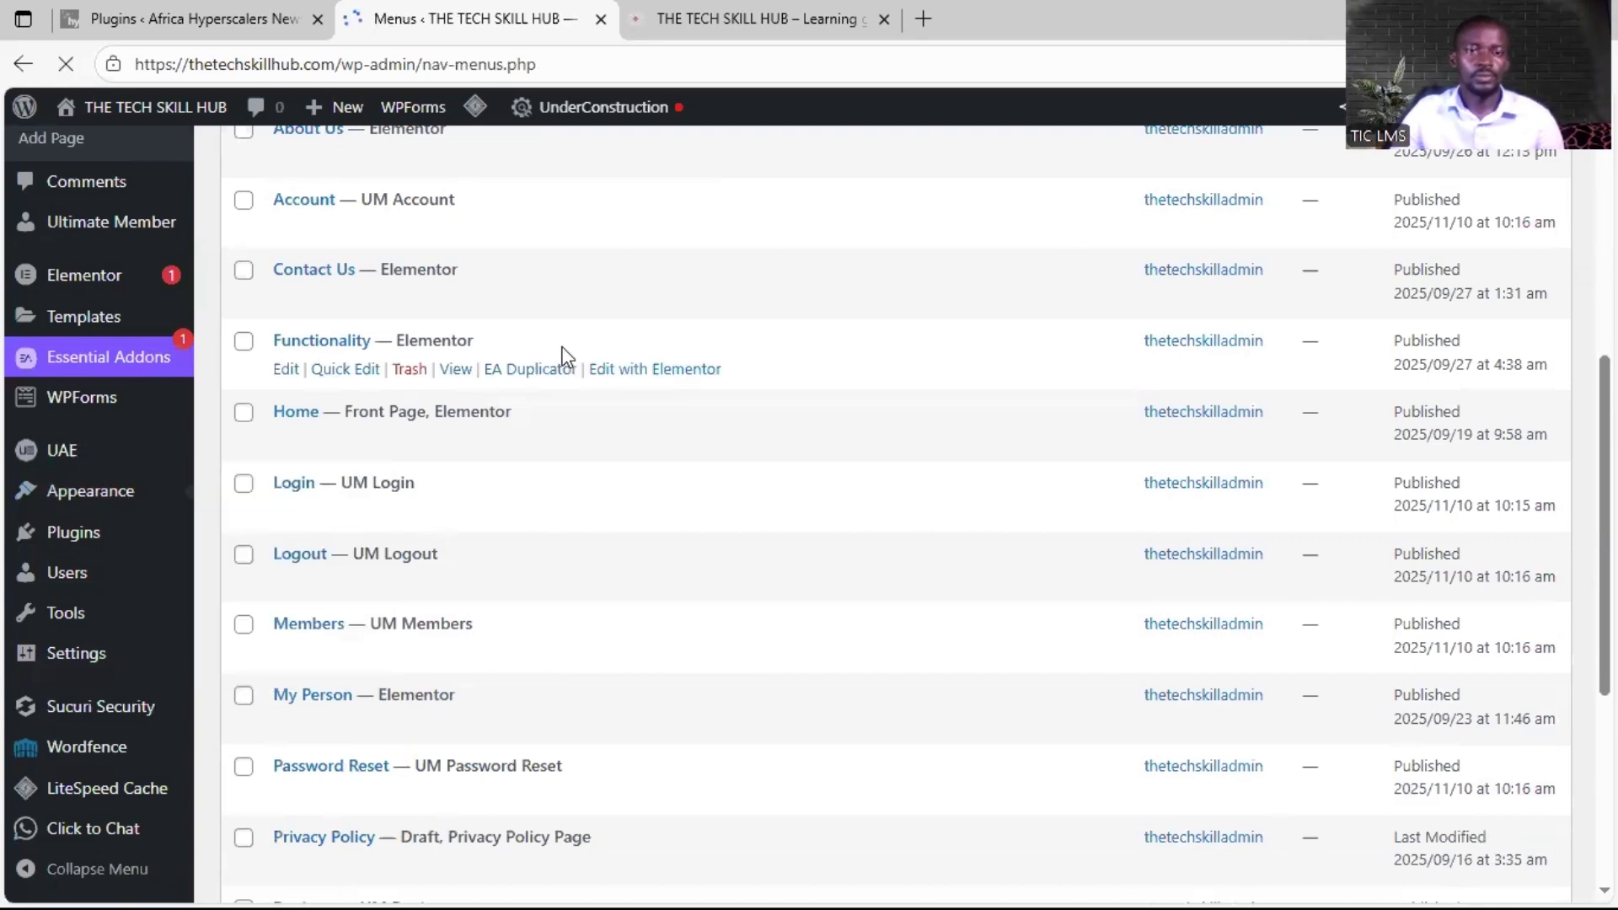
Step: Create a new navigation menu named Register/Login
{"action": "scroll", "coordinate": [810, 404], "scroll_direction": "down", "scroll_amount": 3}
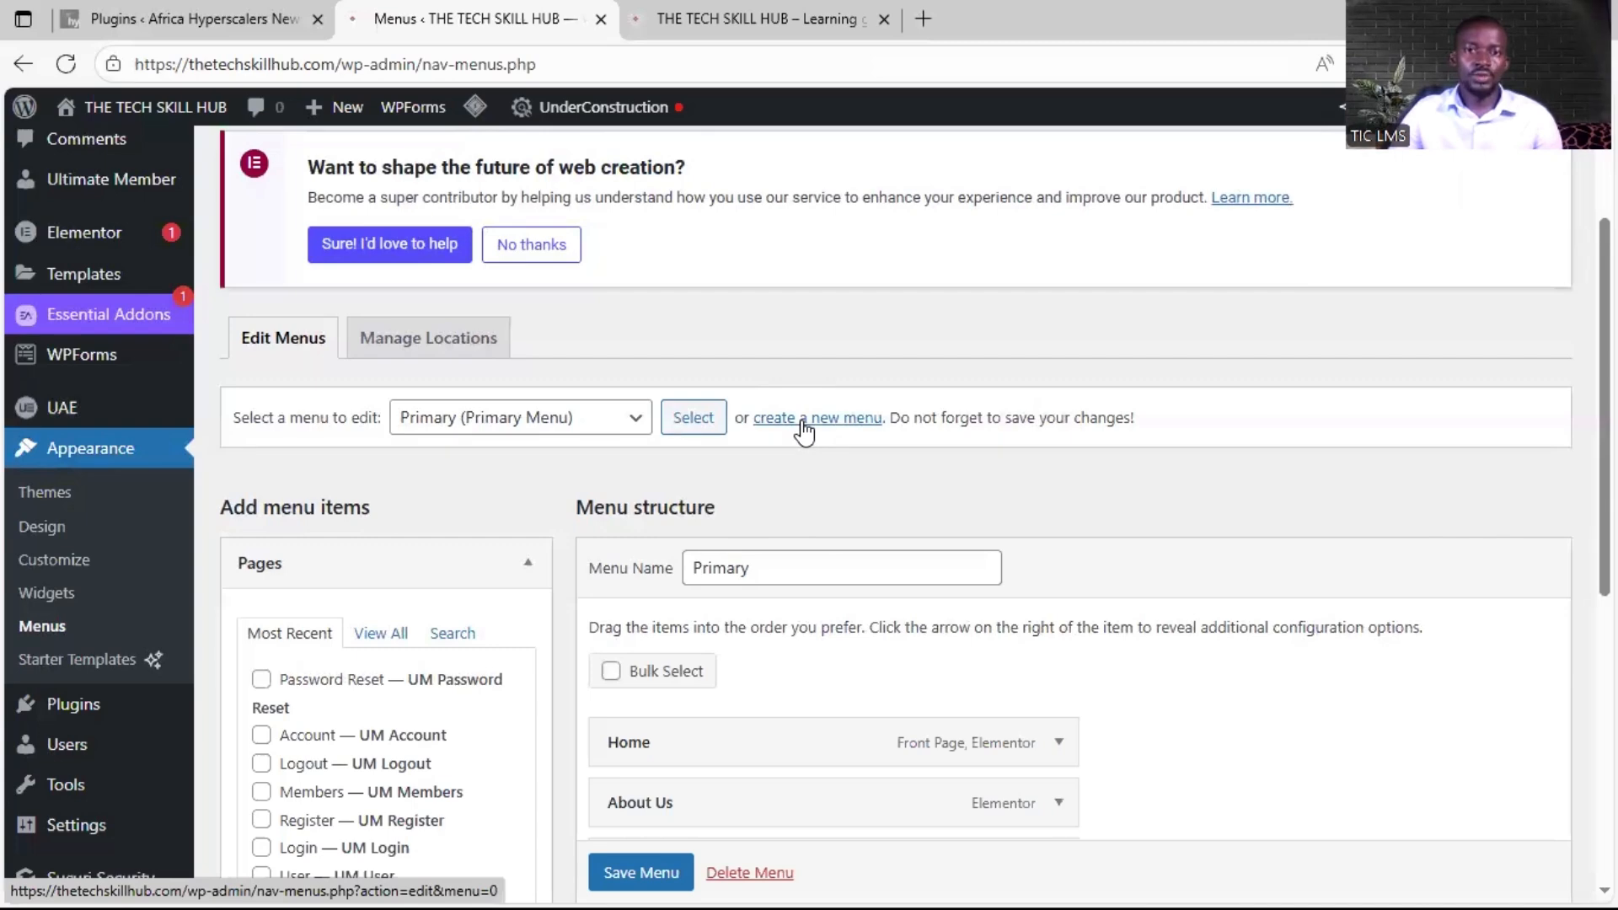
{"action": "left_click", "coordinate": [805, 419]}
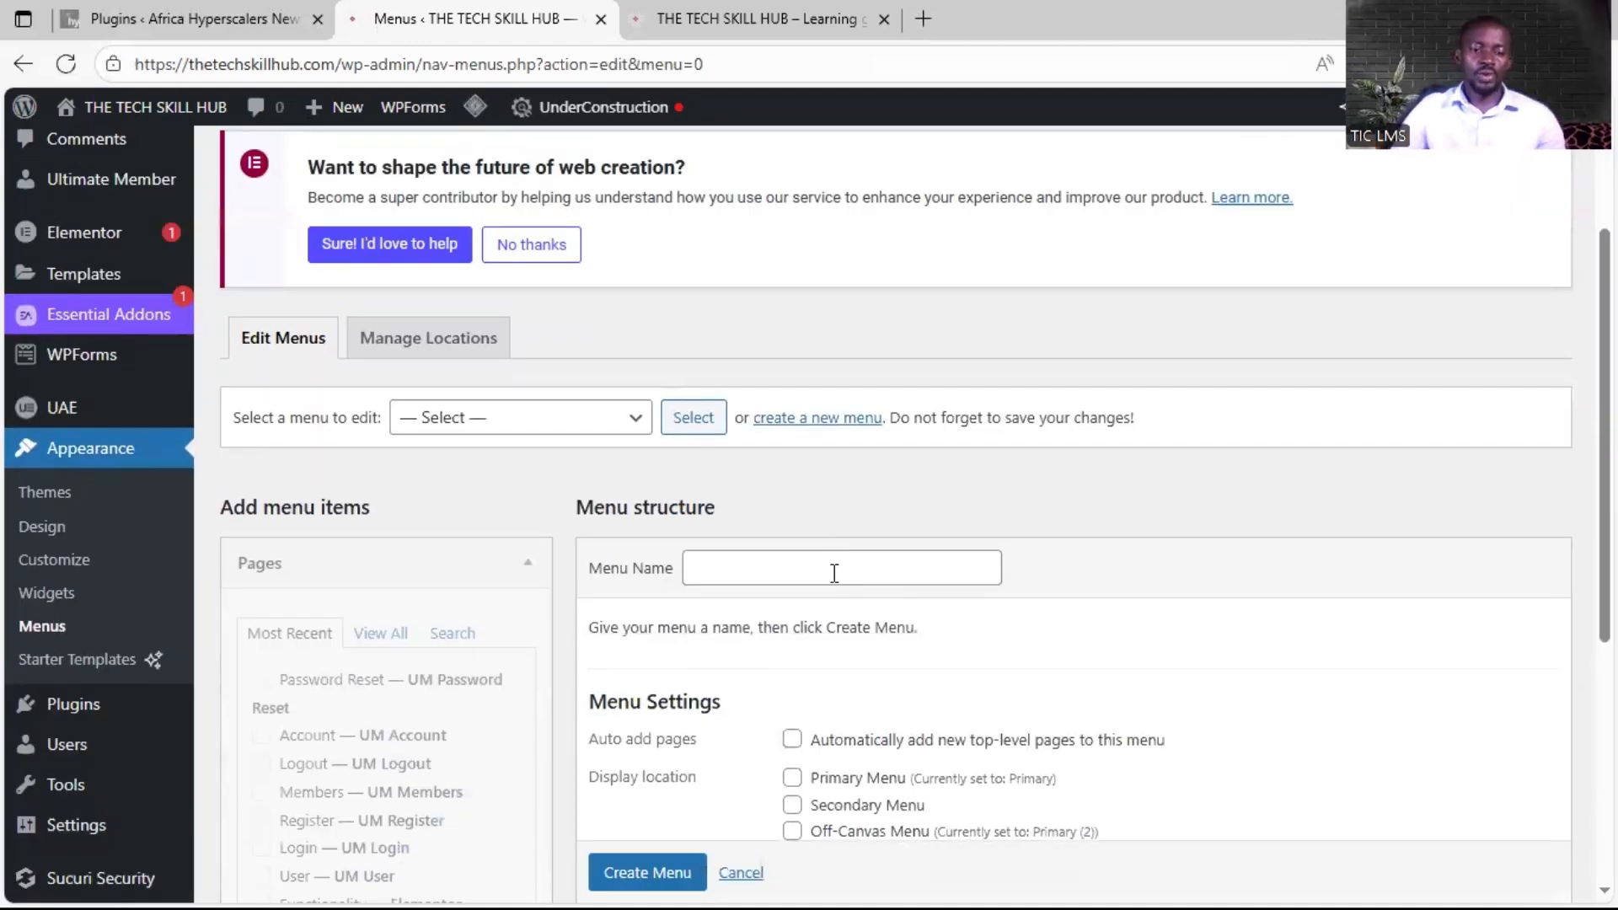
{"action": "left_click", "coordinate": [835, 573]}
{"action": "type", "text": "Regis"}
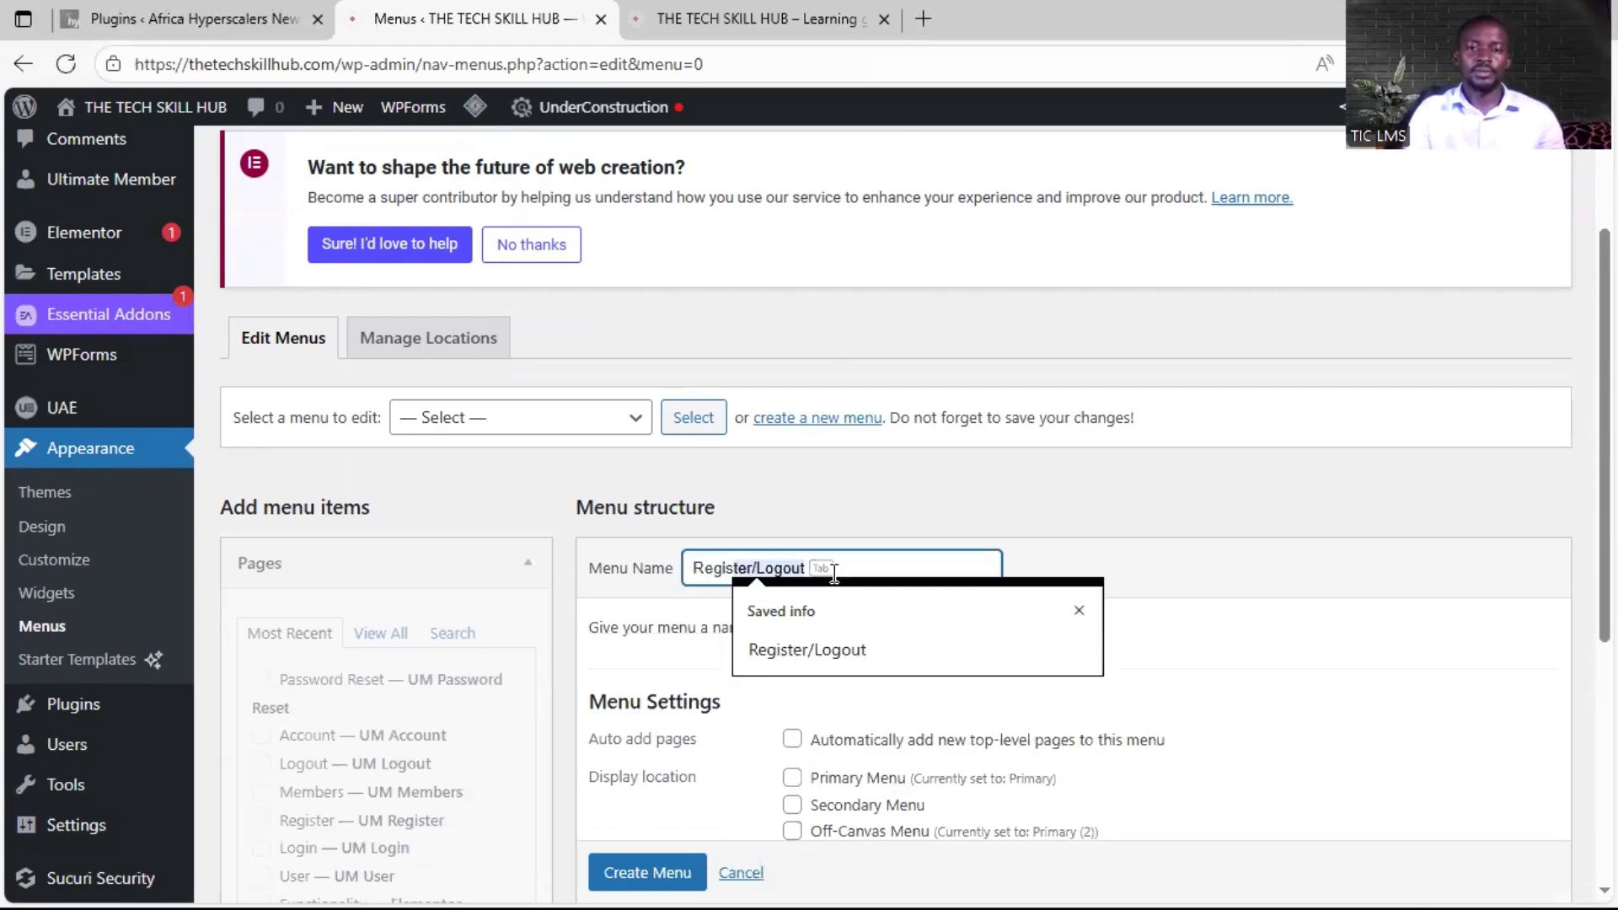
{"action": "type", "text": "ter/Log"}
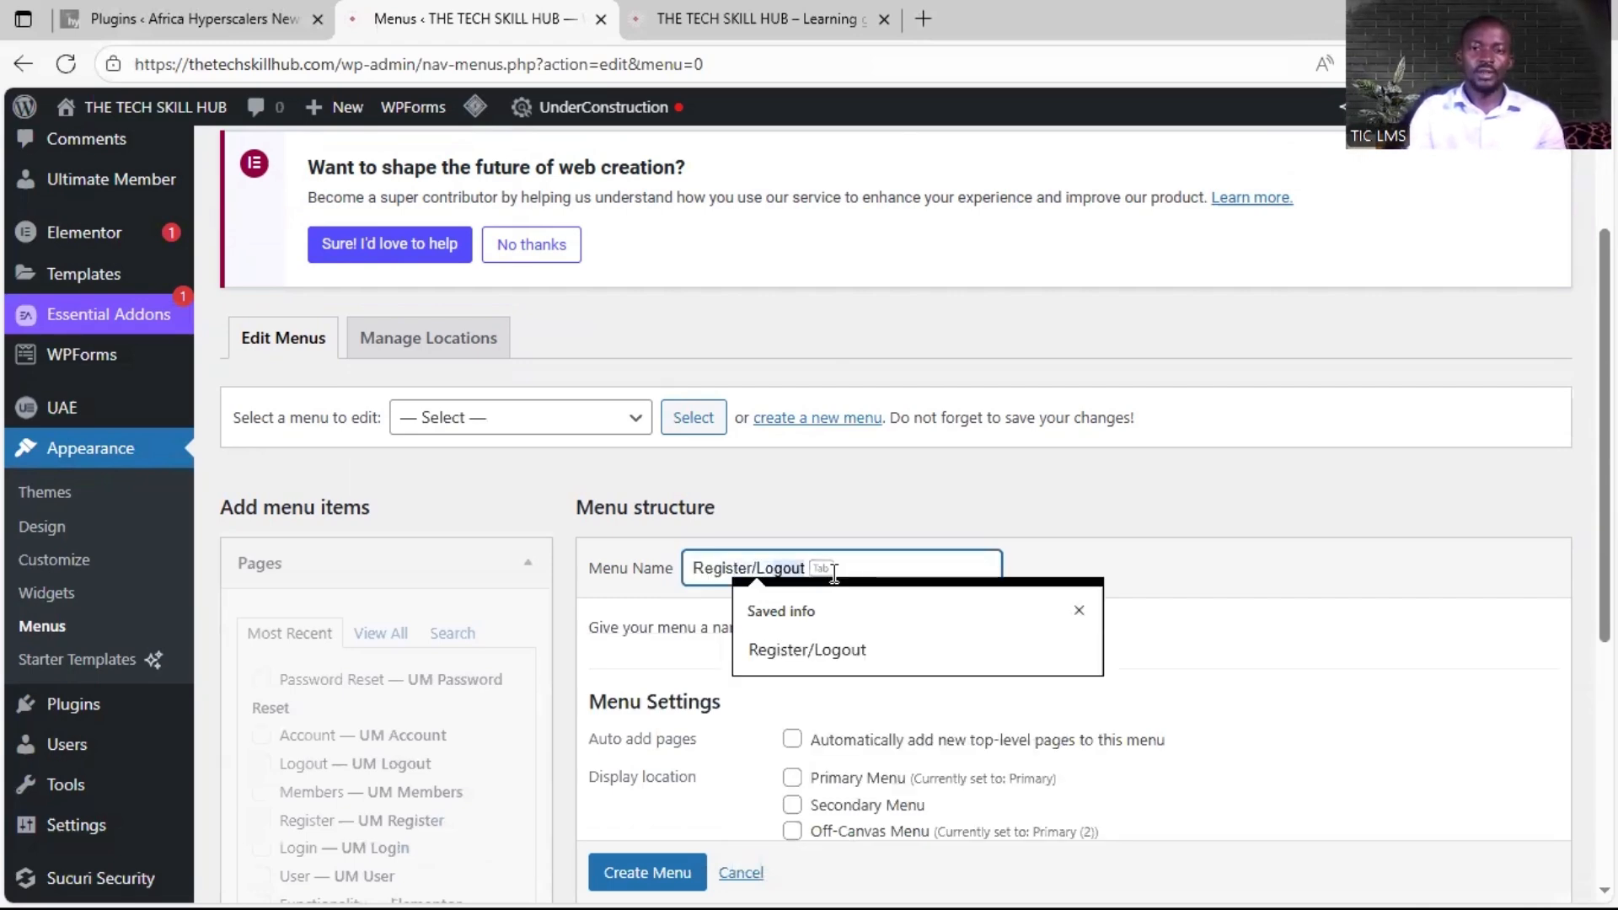
{"action": "type", "text": "in"}
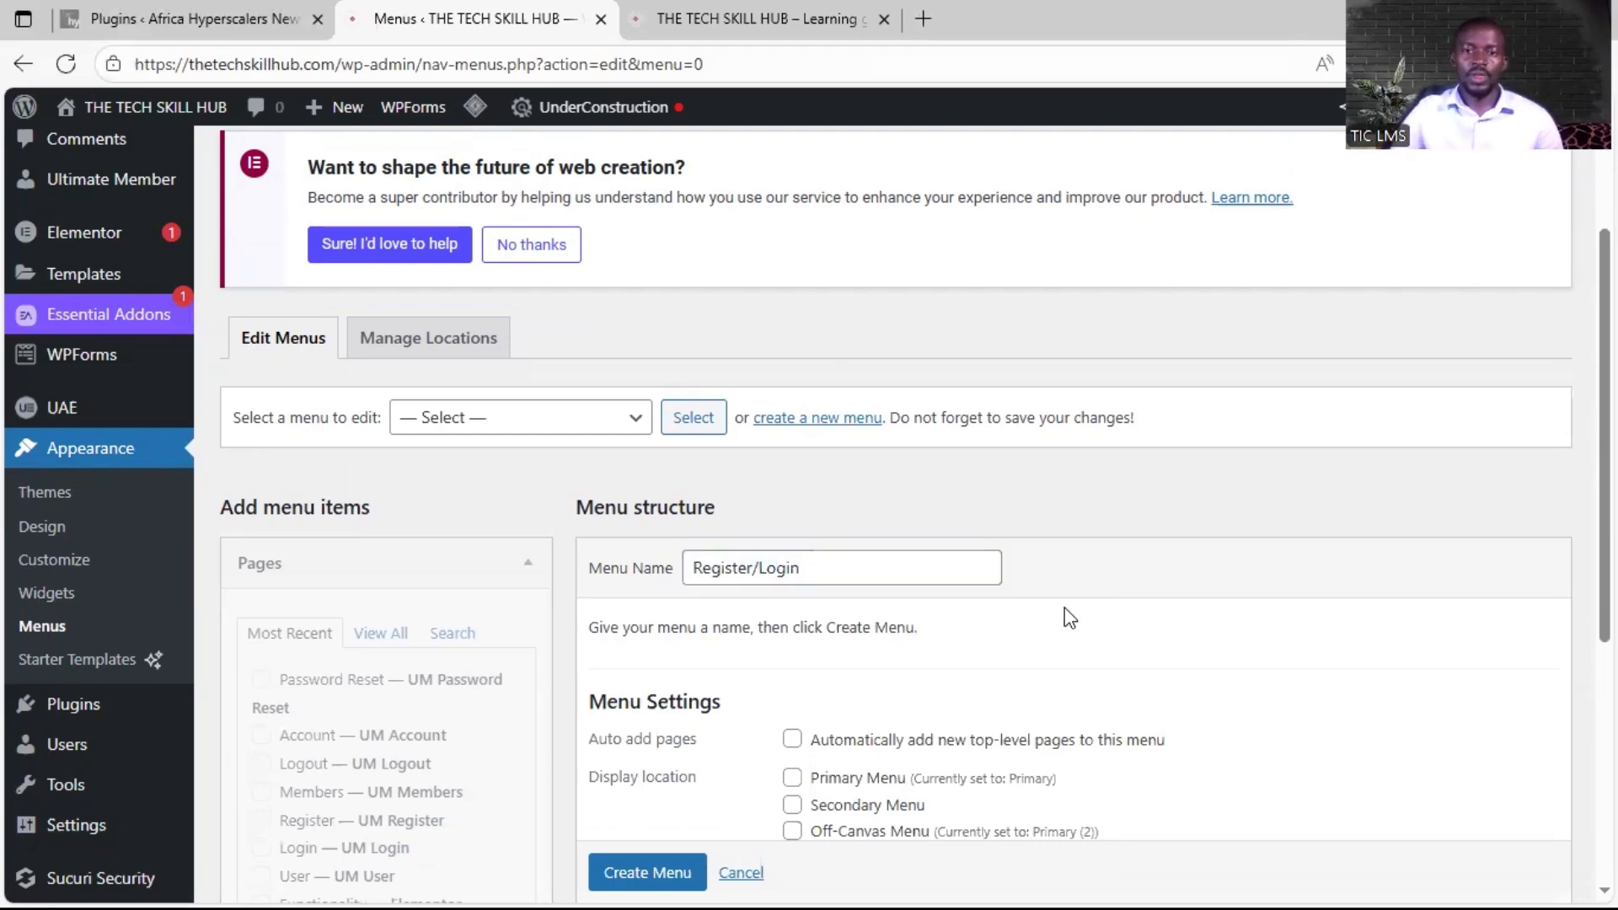
{"action": "scroll", "coordinate": [946, 761], "scroll_direction": "down", "scroll_amount": 5}
{"action": "left_click", "coordinate": [647, 480]}
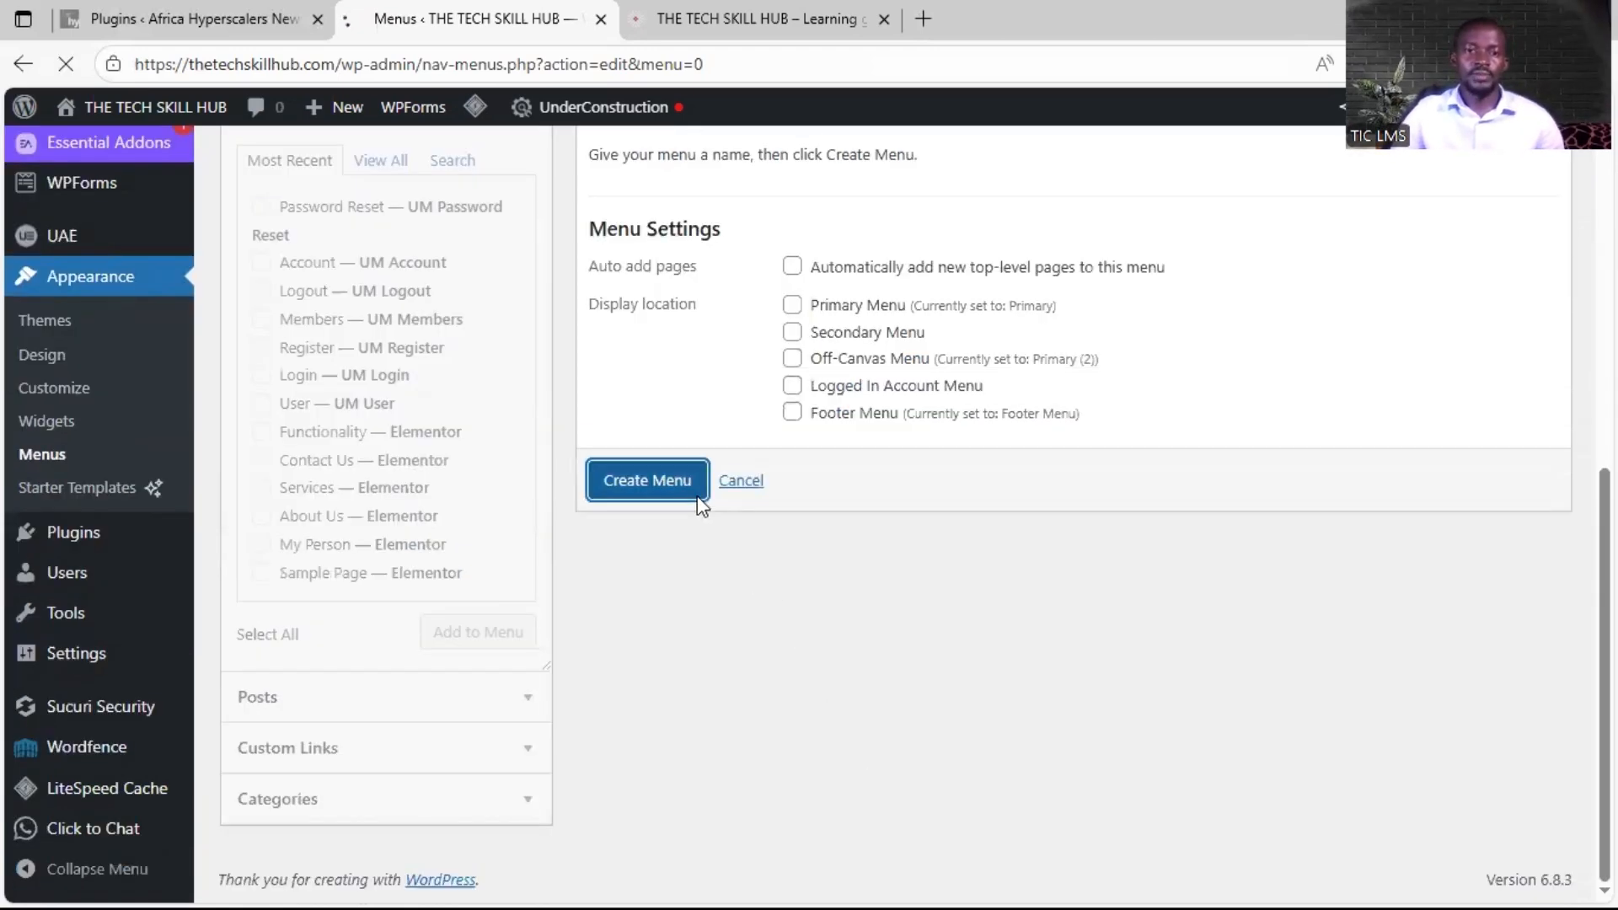
{"action": "scroll", "coordinate": [1089, 376], "scroll_direction": "up", "scroll_amount": 3}
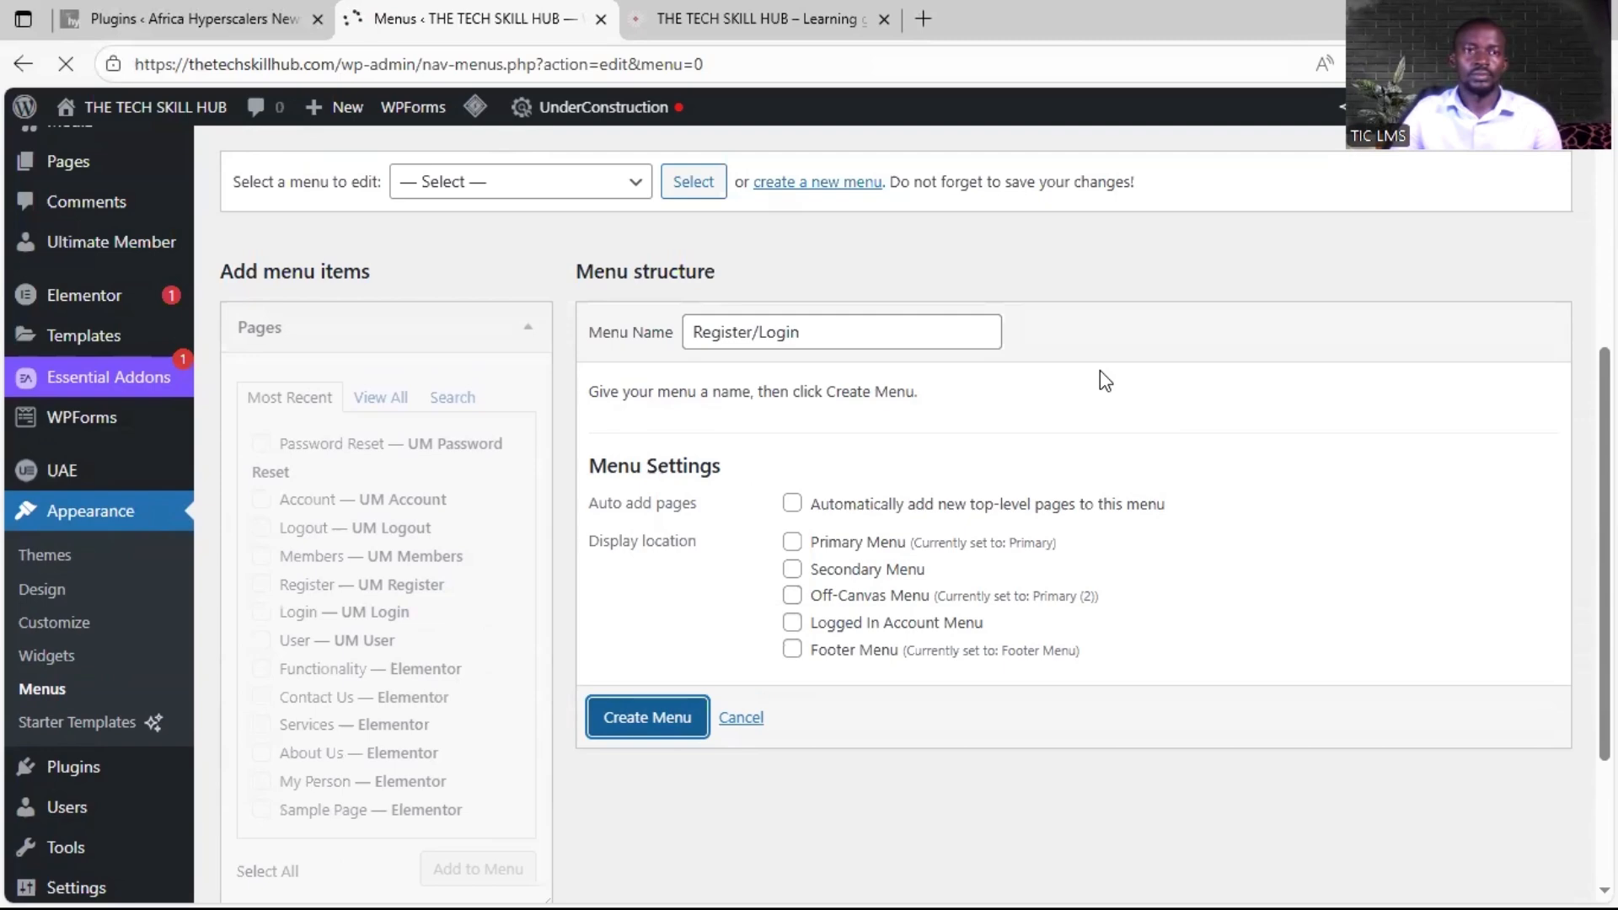
{"action": "scroll", "coordinate": [1100, 370], "scroll_direction": "down", "scroll_amount": 3}
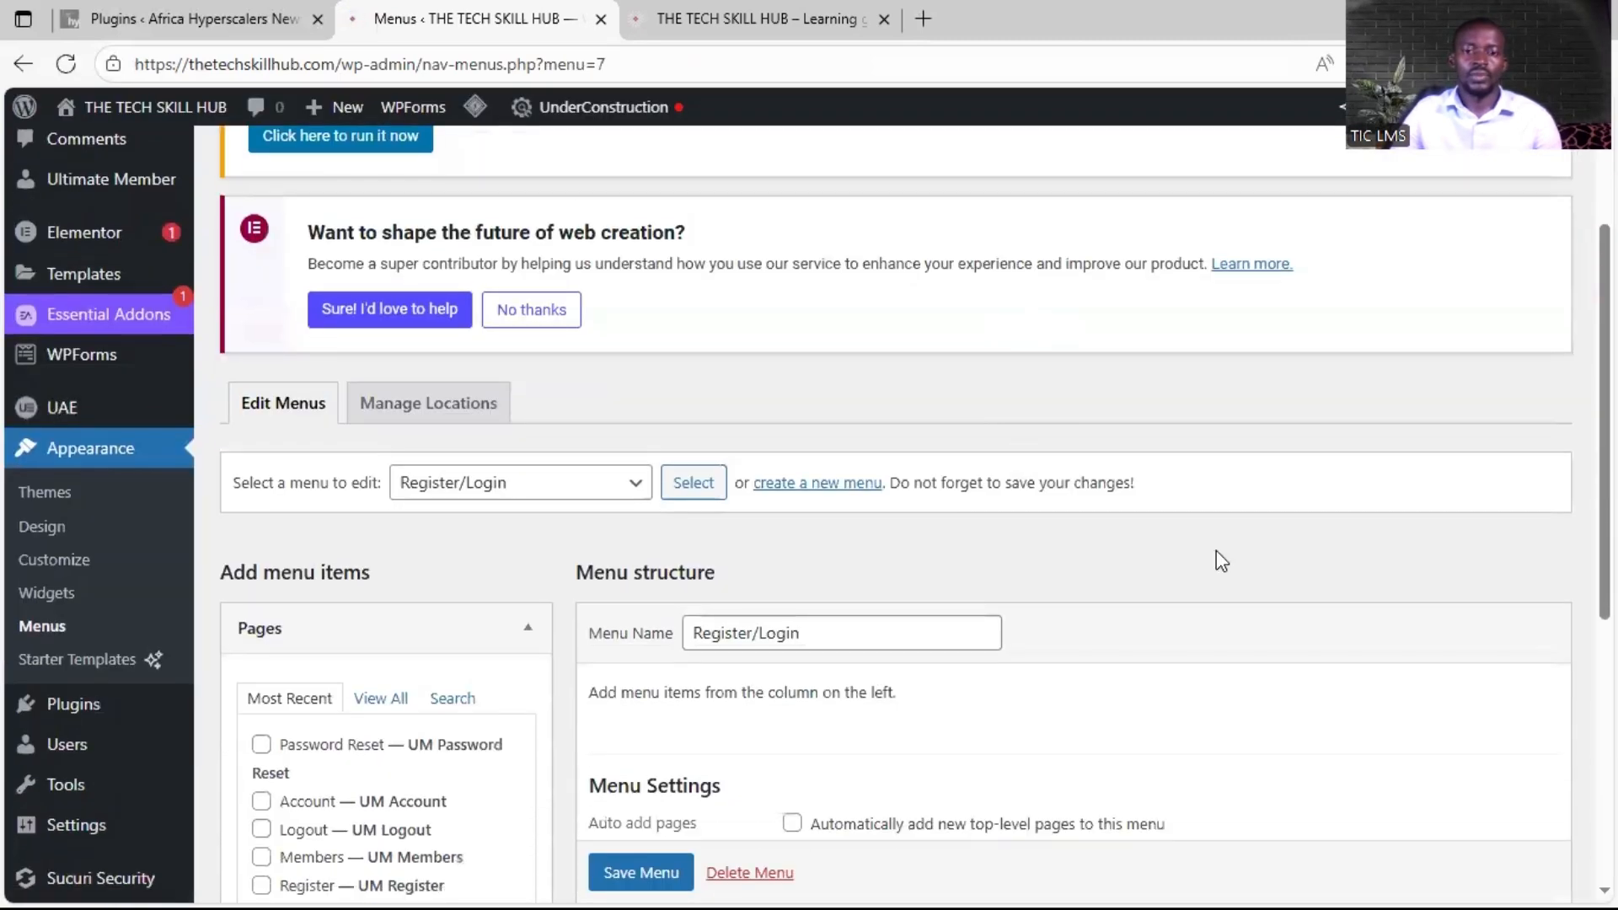
{"action": "scroll", "coordinate": [1221, 560], "scroll_direction": "down", "scroll_amount": 3}
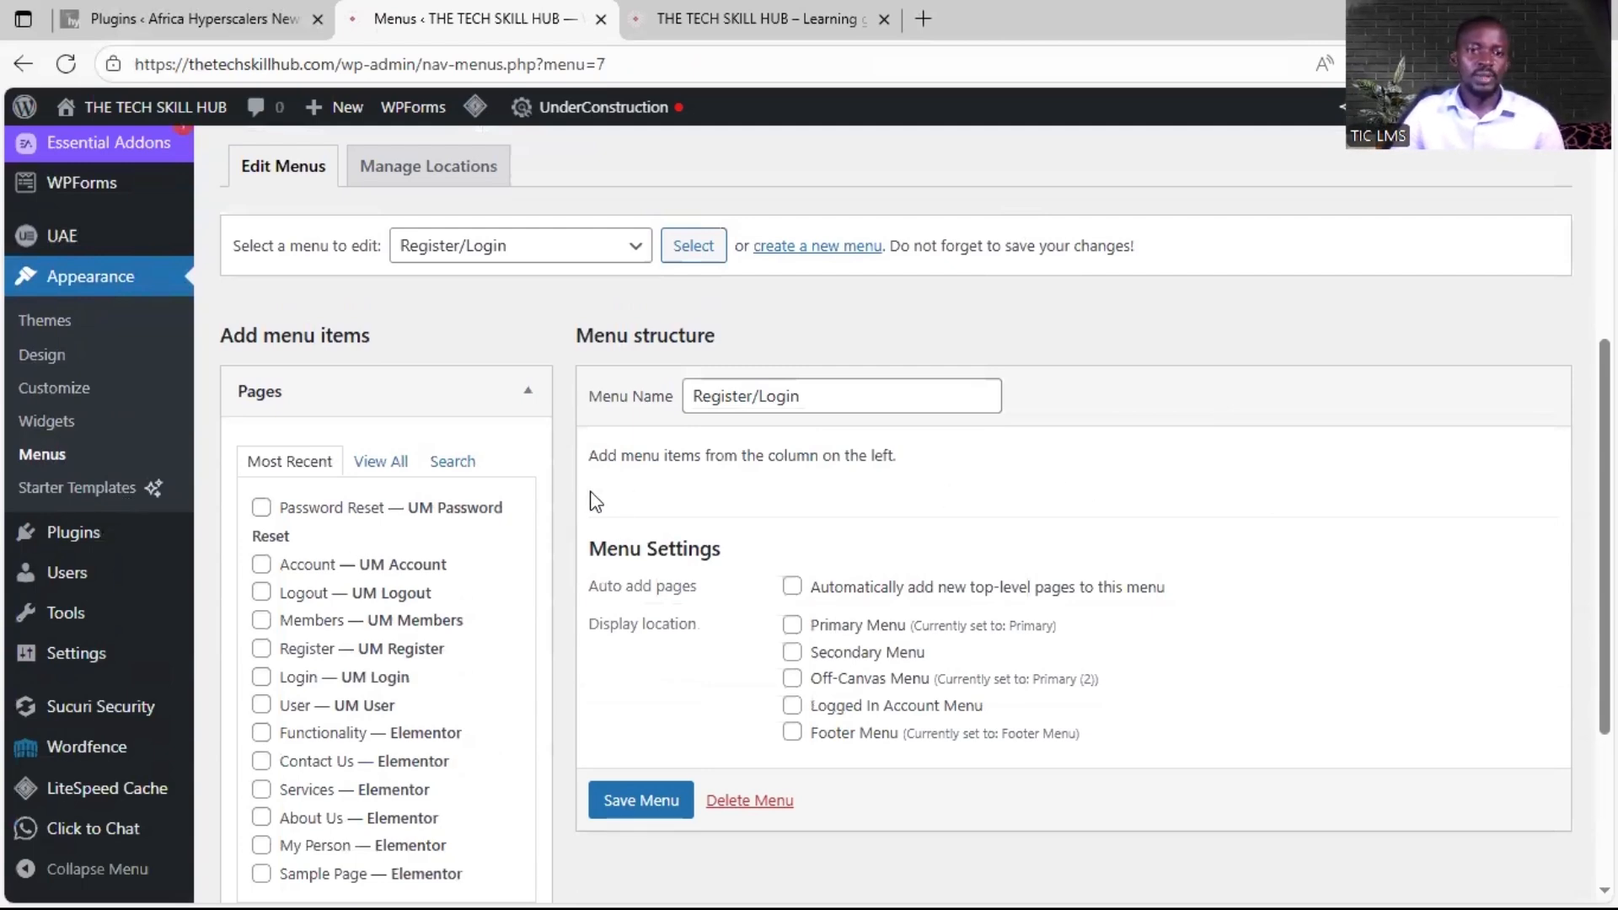
{"action": "scroll", "coordinate": [576, 514], "scroll_direction": "down", "scroll_amount": 1}
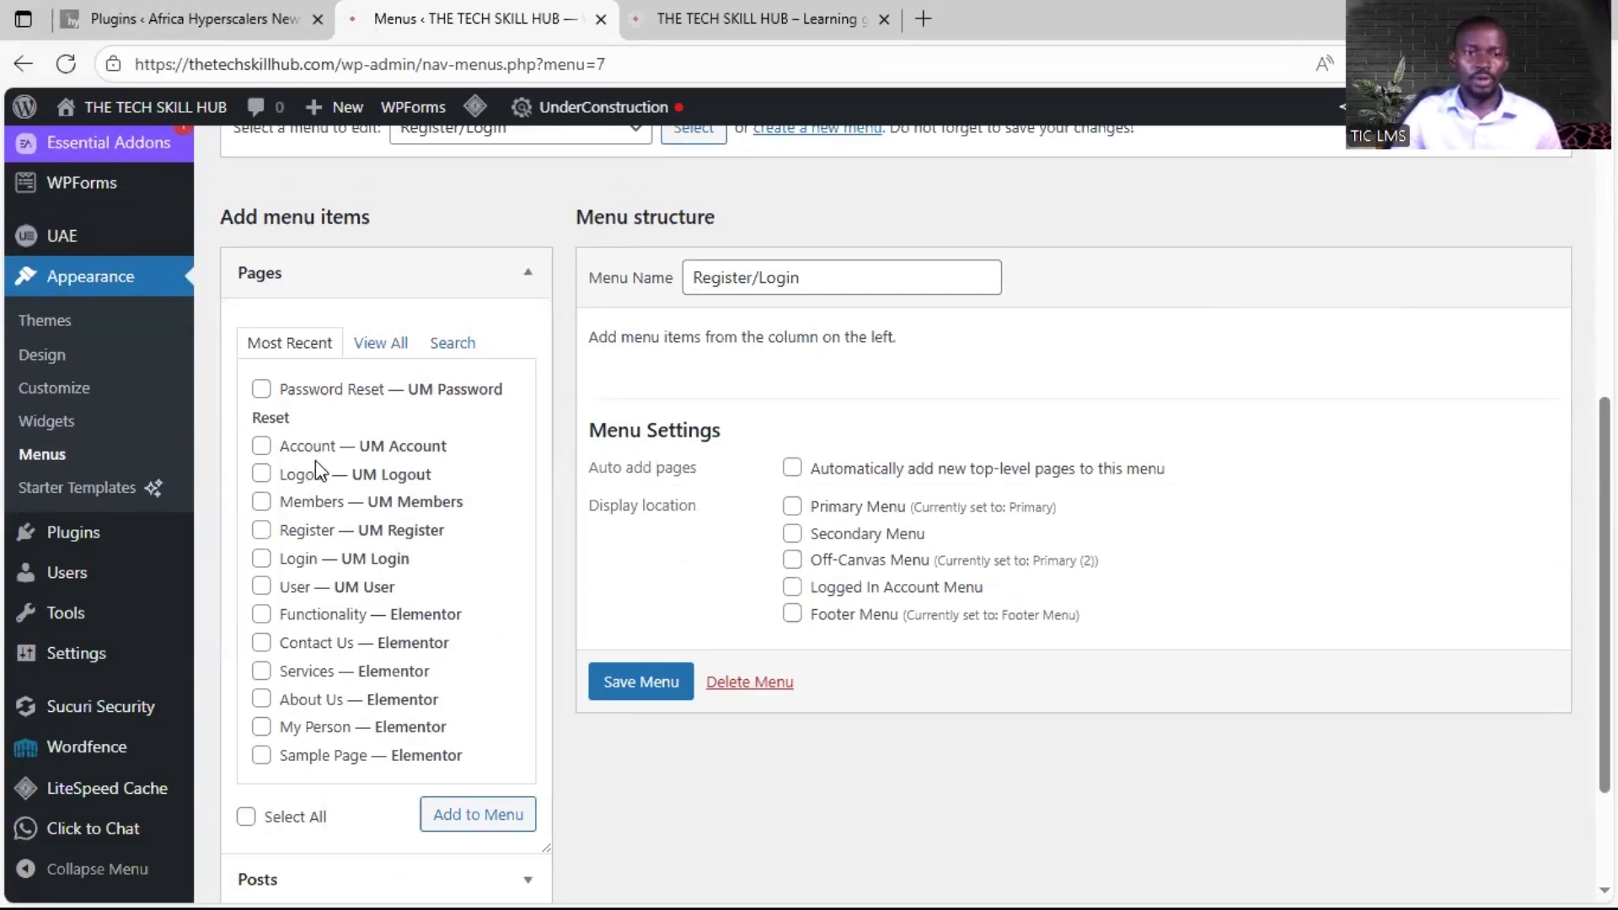
{"action": "left_click", "coordinate": [261, 388]}
{"action": "left_click", "coordinate": [261, 446]}
{"action": "left_click", "coordinate": [261, 474]}
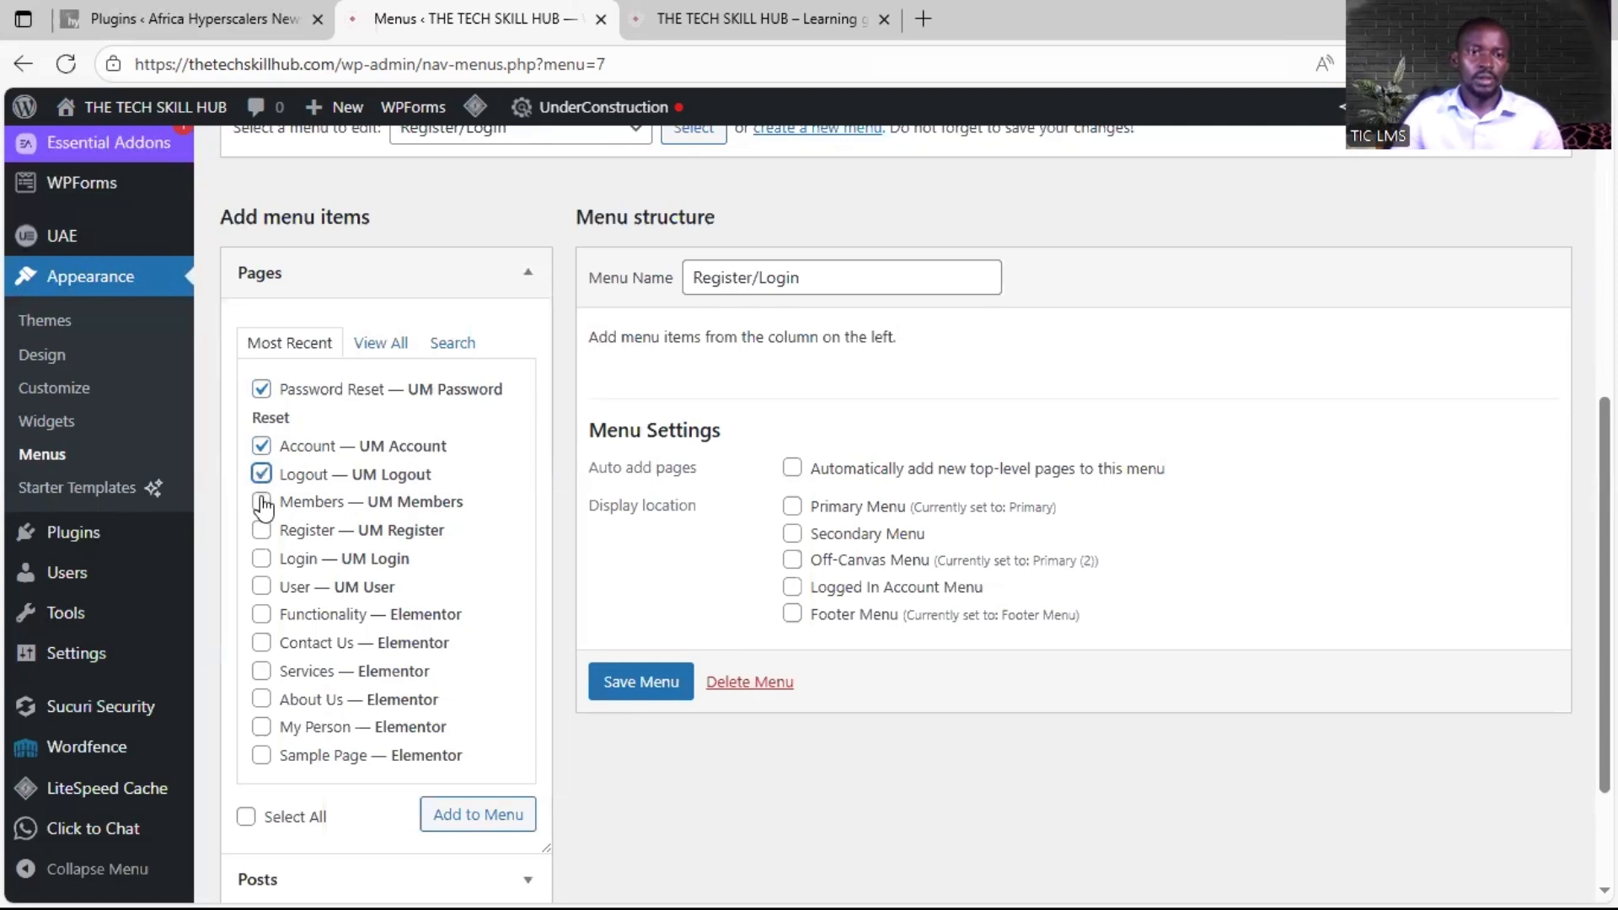
{"action": "scroll", "coordinate": [319, 430], "scroll_direction": "down", "scroll_amount": 2}
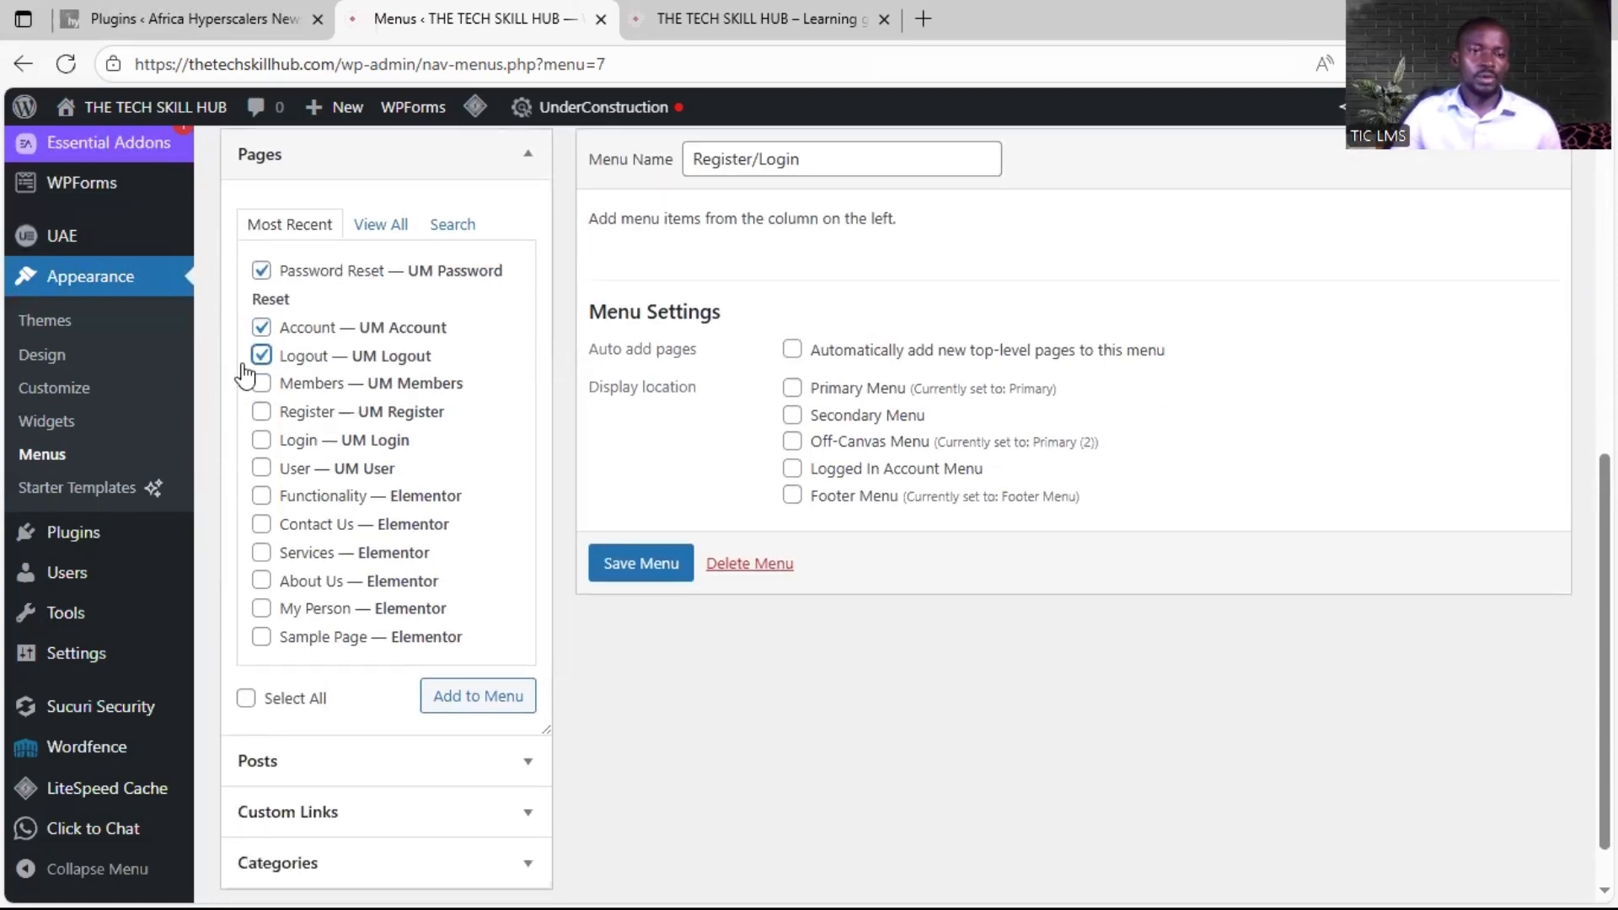
{"action": "left_click", "coordinate": [261, 271]}
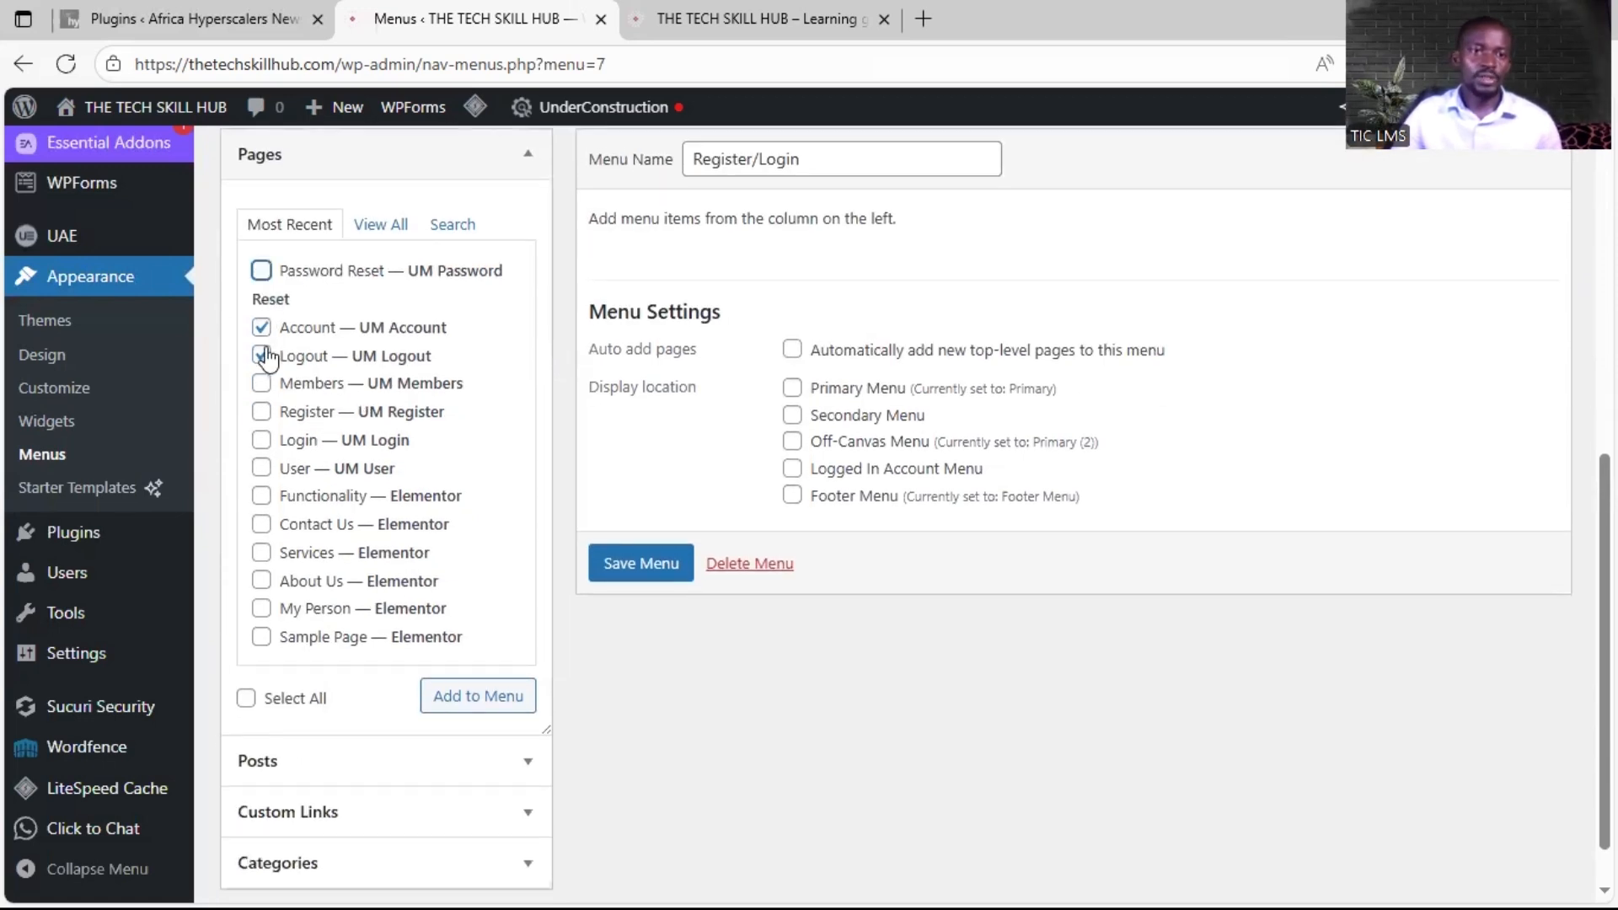
{"action": "left_click", "coordinate": [261, 355]}
{"action": "left_click", "coordinate": [261, 327]}
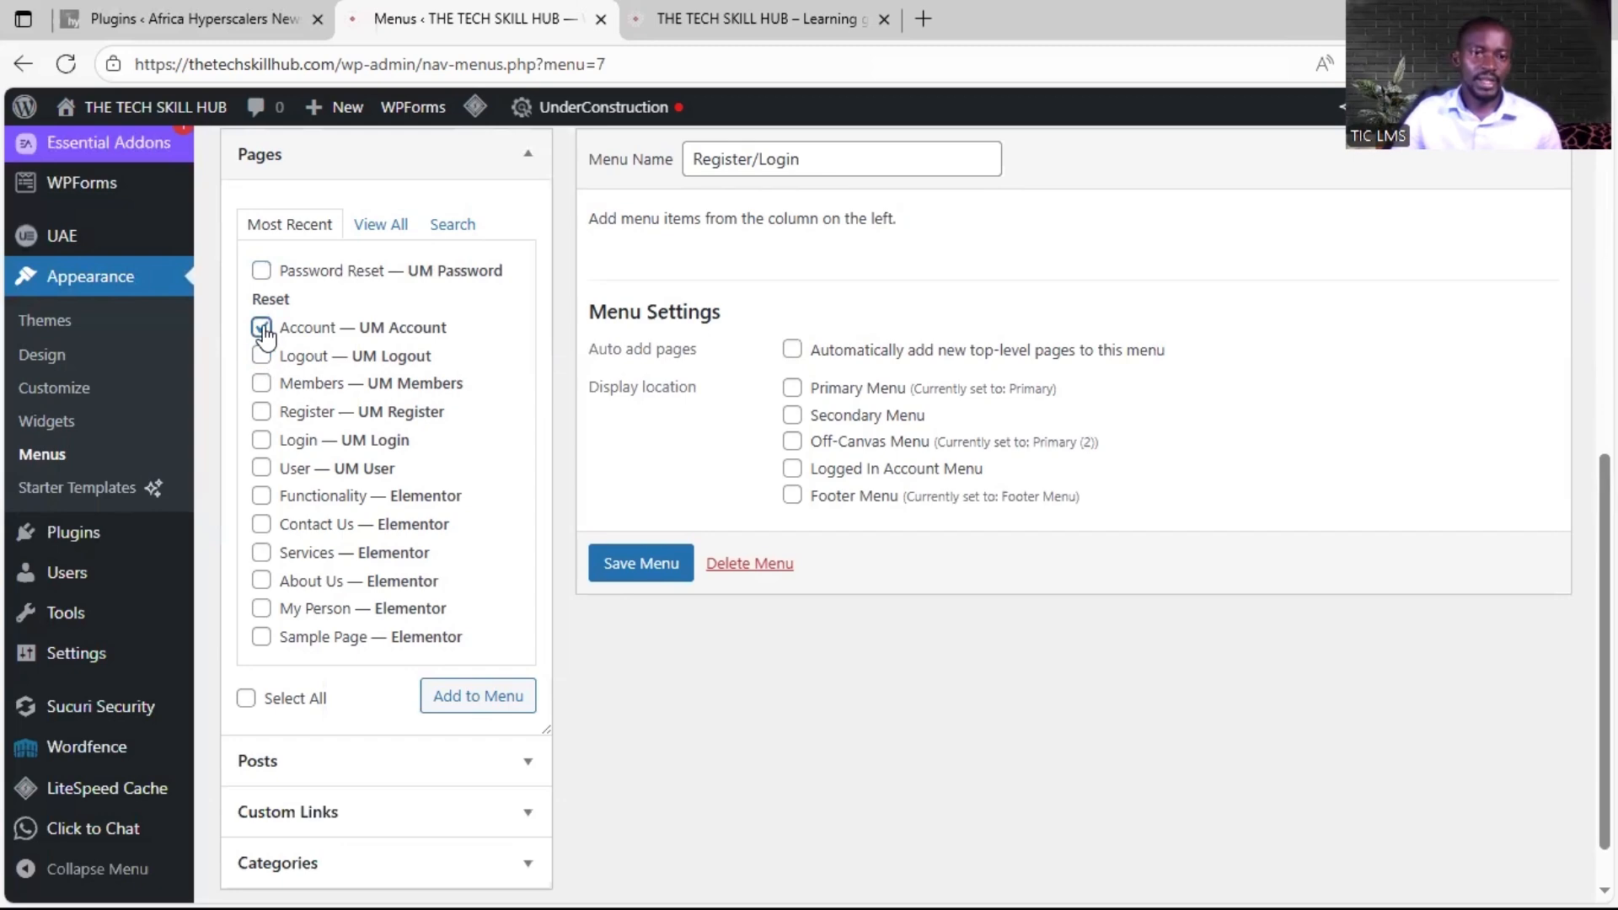
Step: Add the Register, Login, Account and Logout pages to the Register/Login menu and arrange them in that order
{"action": "left_click", "coordinate": [262, 414]}
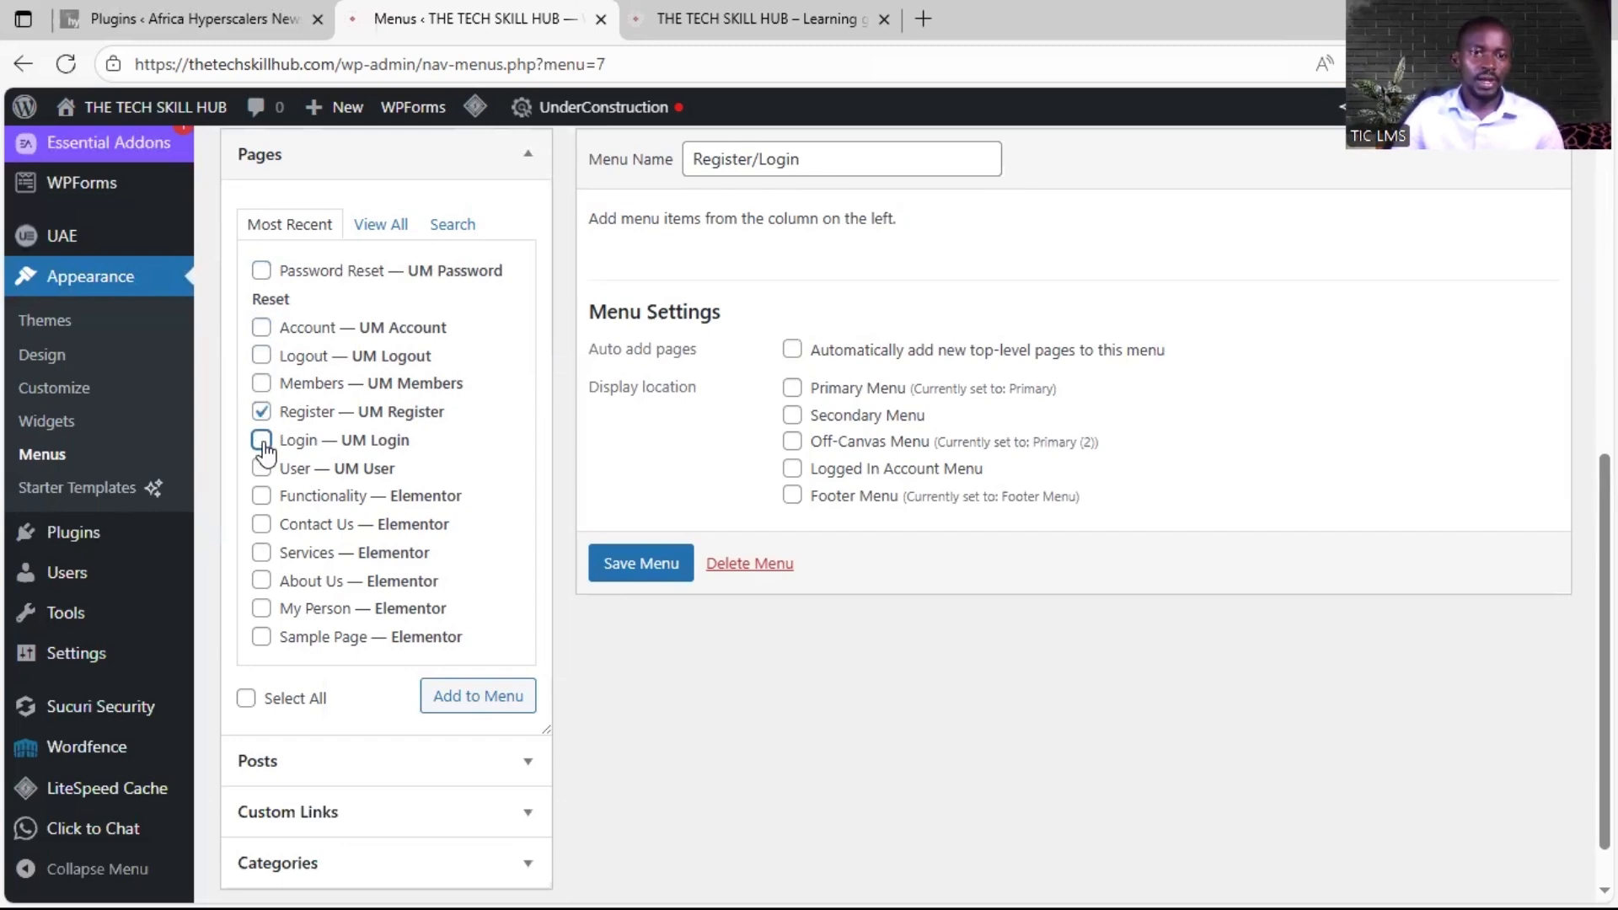
{"action": "left_click", "coordinate": [261, 328]}
{"action": "left_click", "coordinate": [260, 358]}
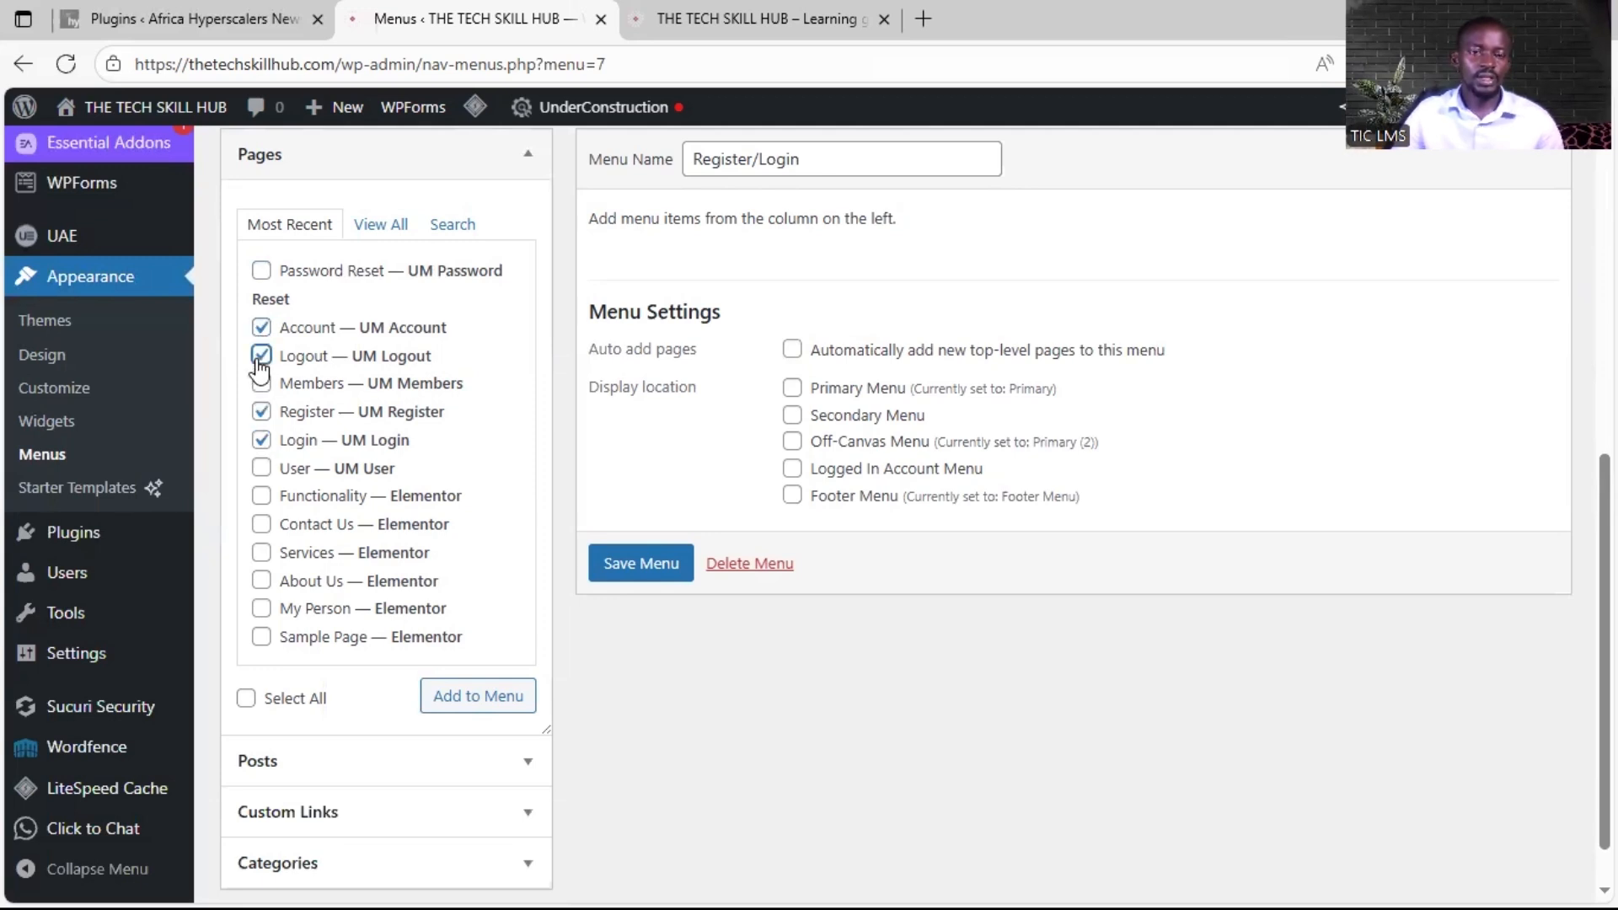
{"action": "left_click", "coordinate": [467, 696]}
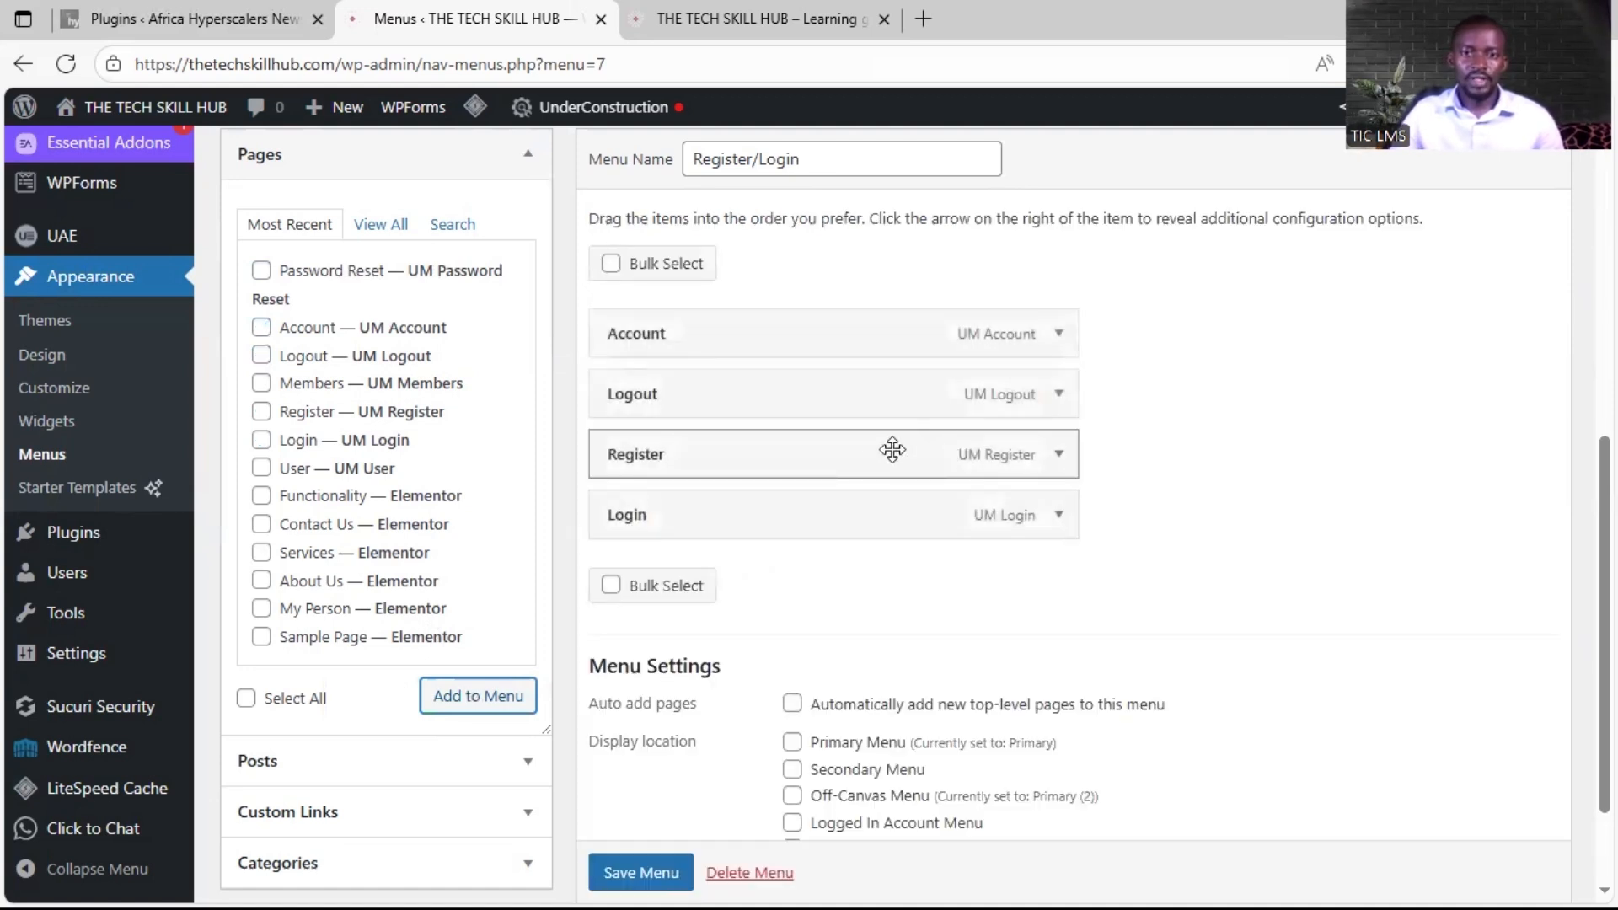
{"action": "left_click_drag", "start_coordinate": [874, 447], "coordinate": [874, 325]}
{"action": "left_click_drag", "start_coordinate": [838, 531], "coordinate": [845, 412]}
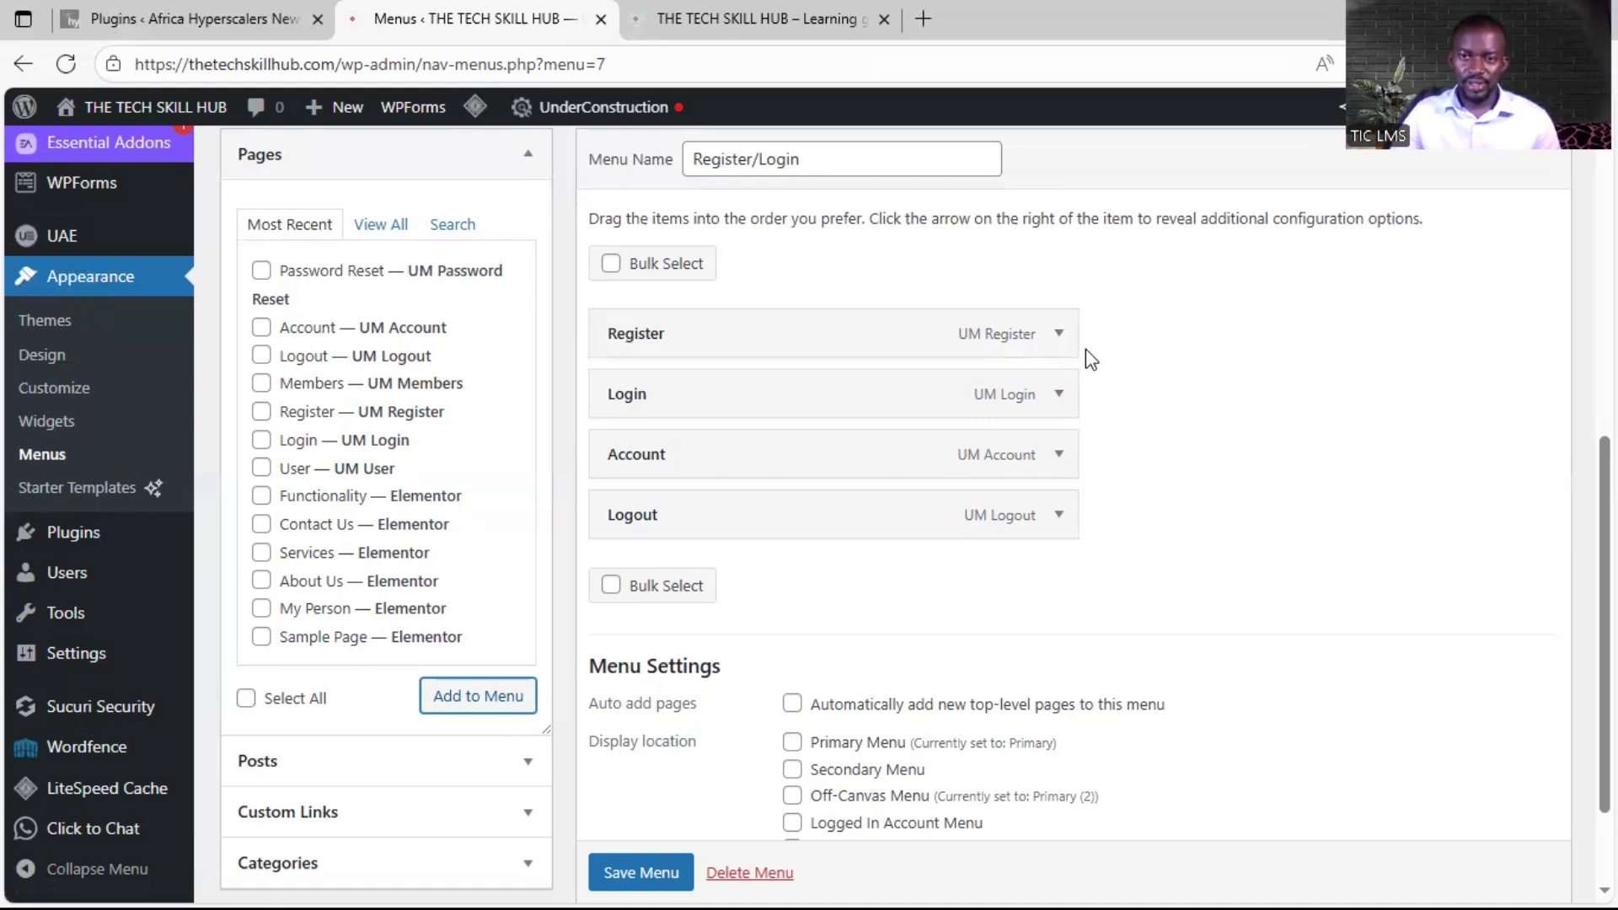
Step: Restrict the visibility of the Register menu link to Logged Out Users and collapse its settings
{"action": "left_click", "coordinate": [1065, 337]}
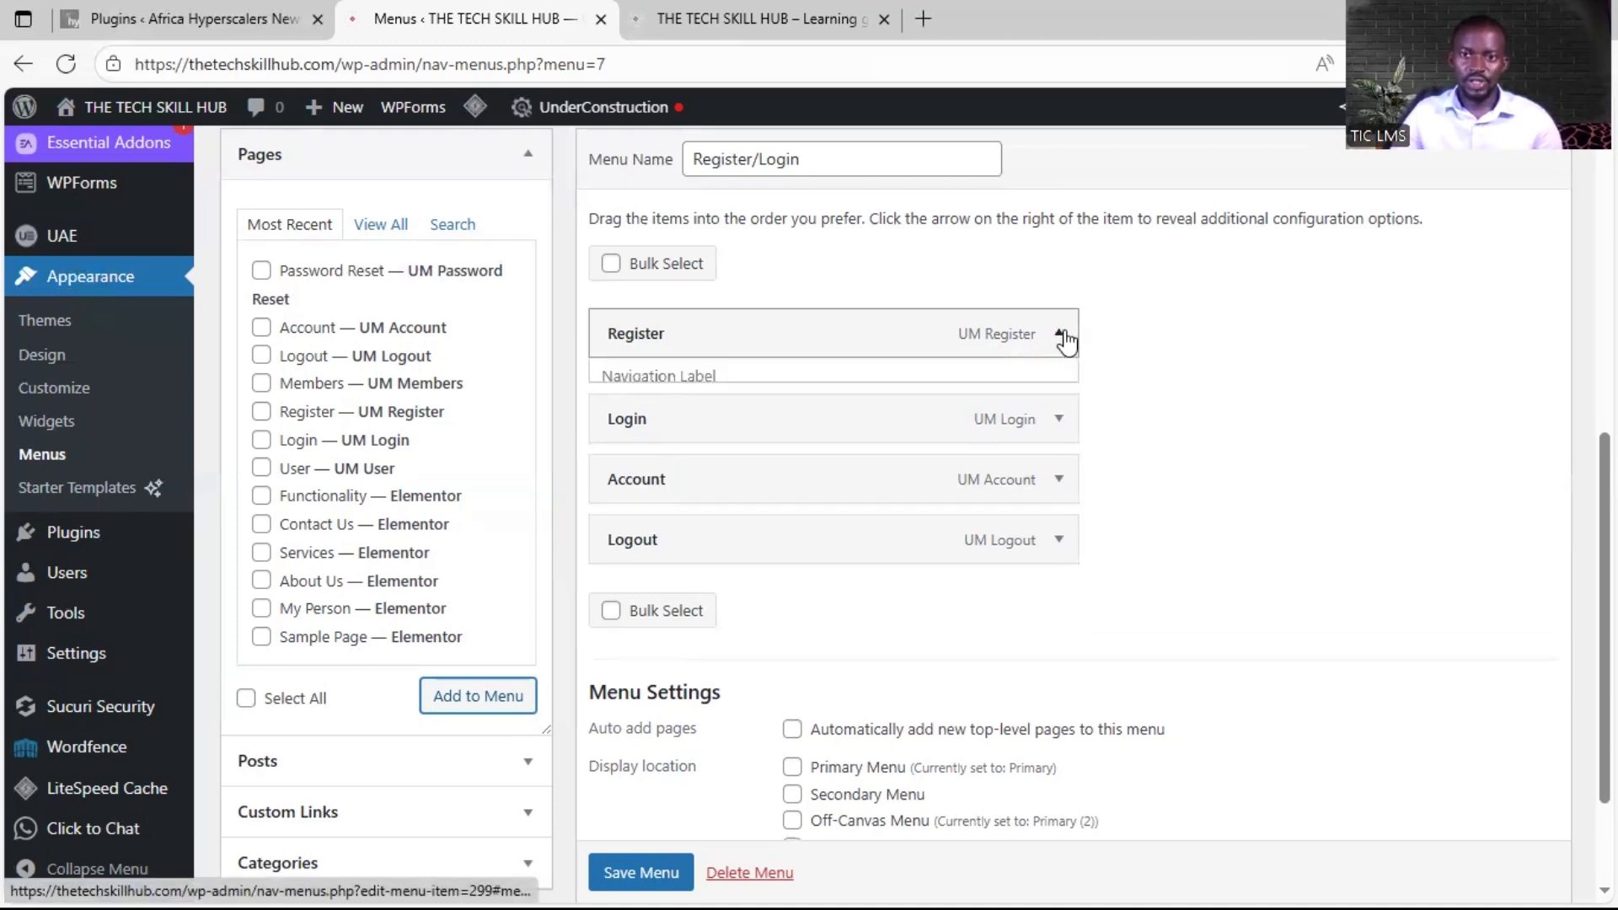
{"action": "scroll", "coordinate": [1125, 353], "scroll_direction": "down", "scroll_amount": 3}
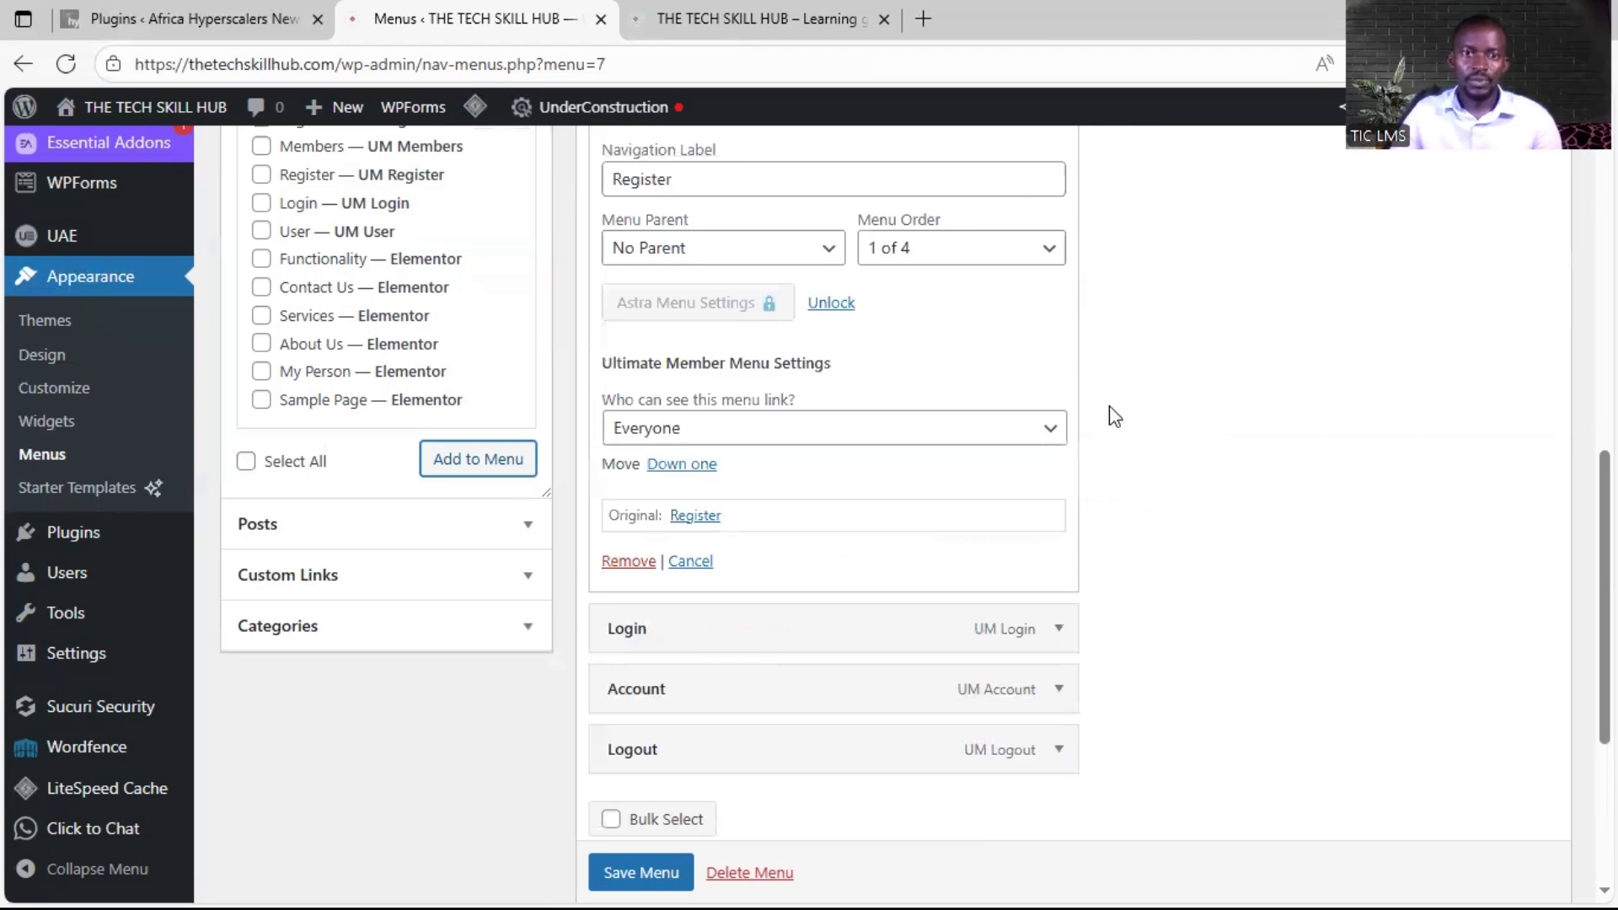
{"action": "scroll", "coordinate": [1102, 371], "scroll_direction": "up", "scroll_amount": 3}
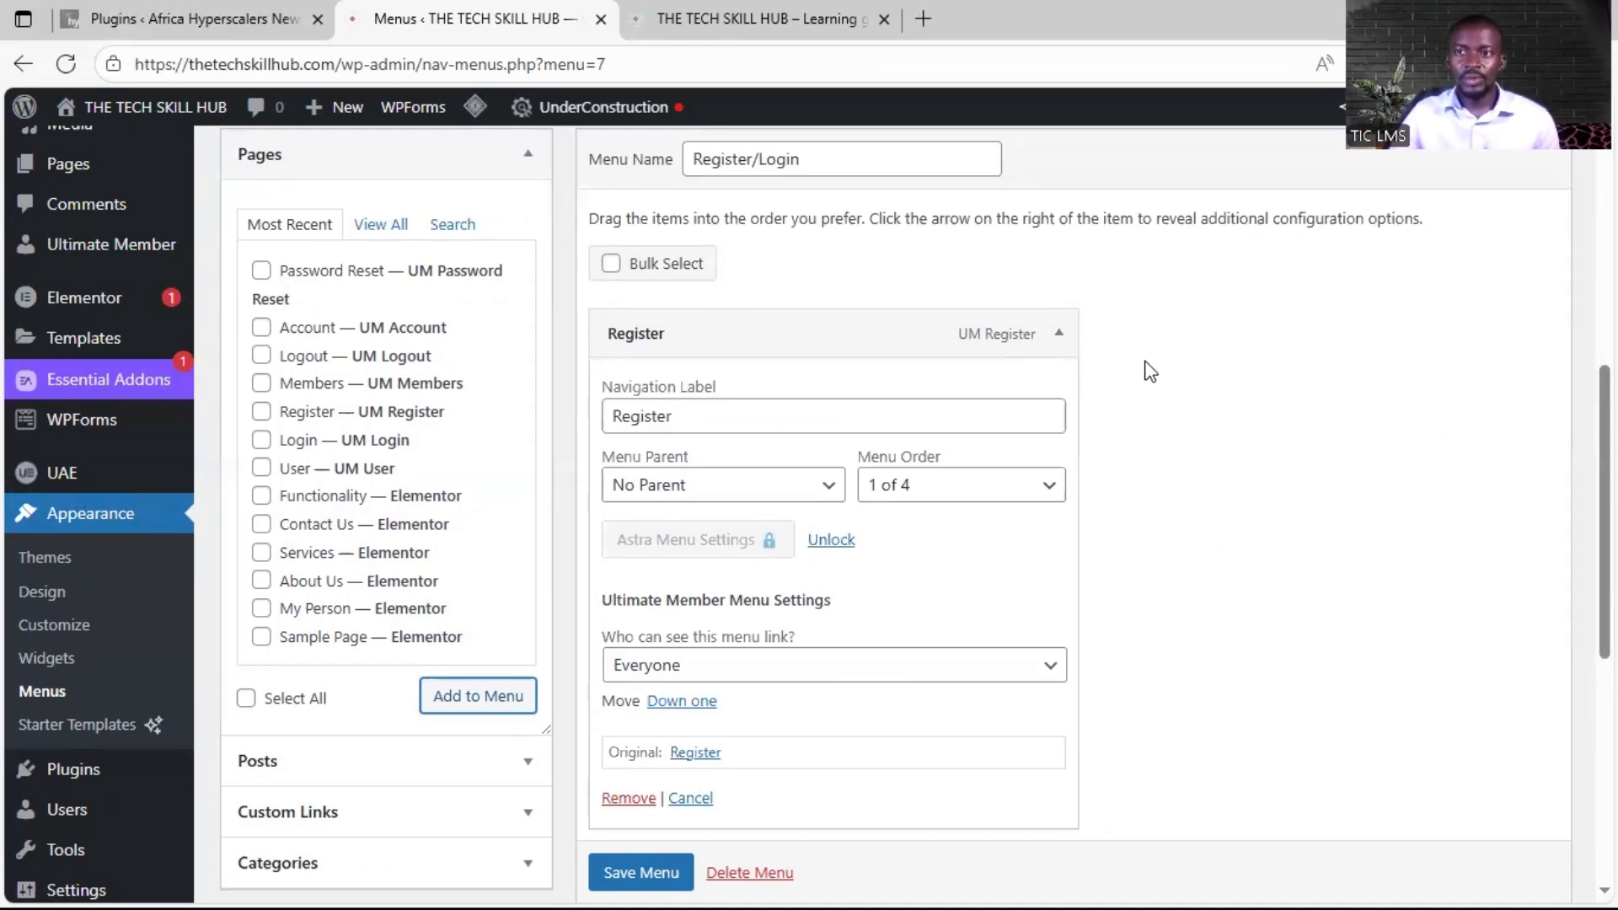
{"action": "scroll", "coordinate": [692, 344], "scroll_direction": "down", "scroll_amount": 3}
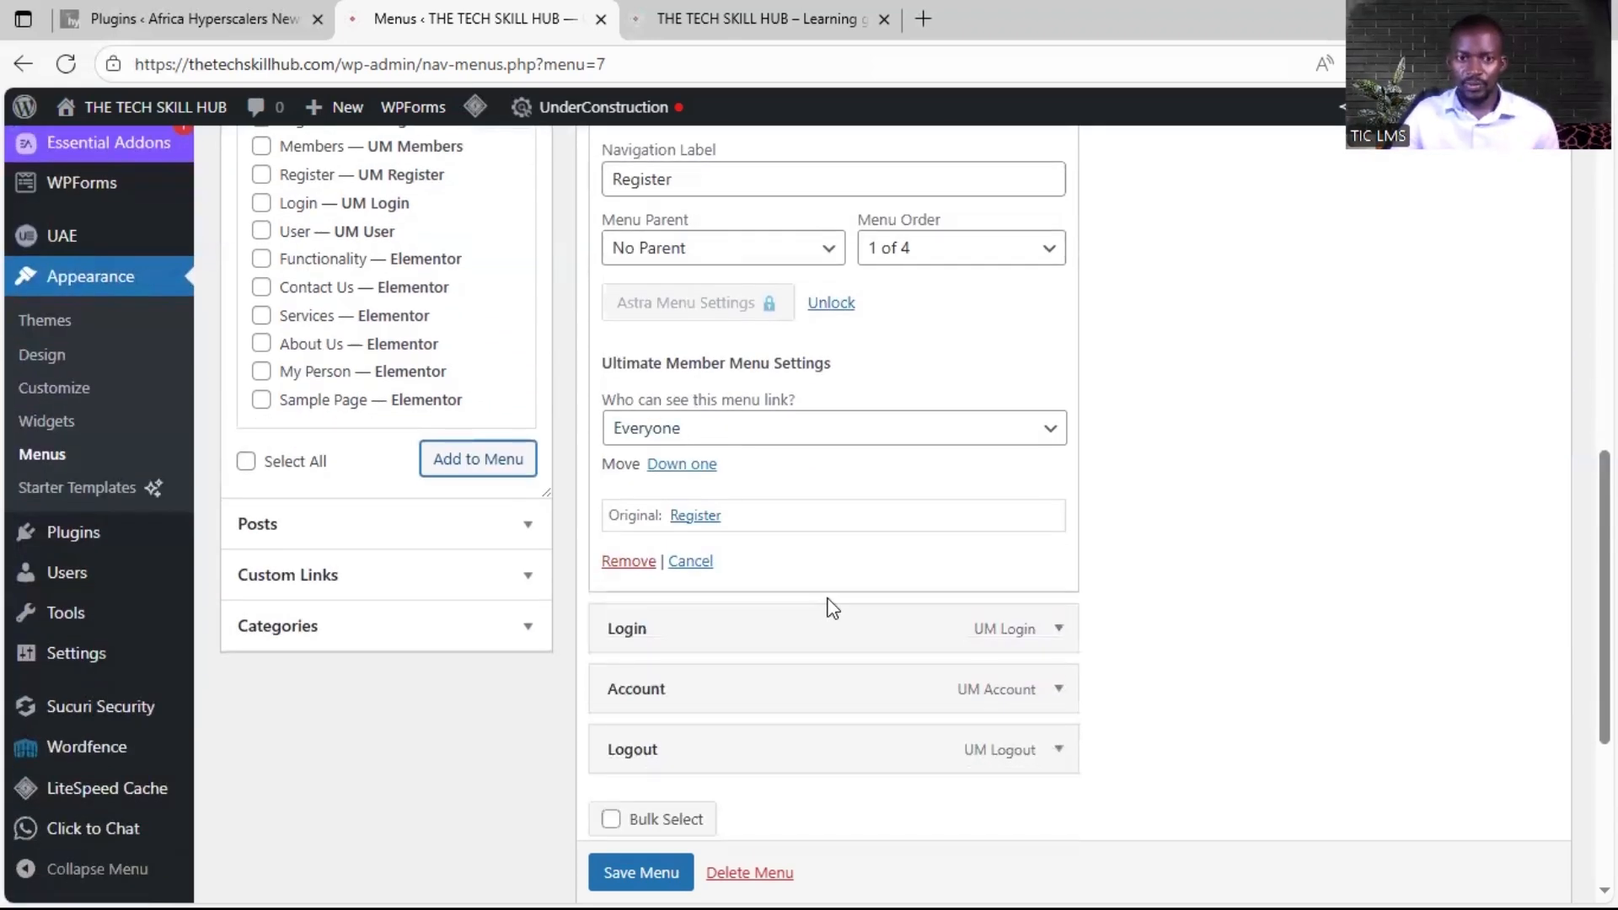
{"action": "scroll", "coordinate": [1085, 572], "scroll_direction": "up", "scroll_amount": 2}
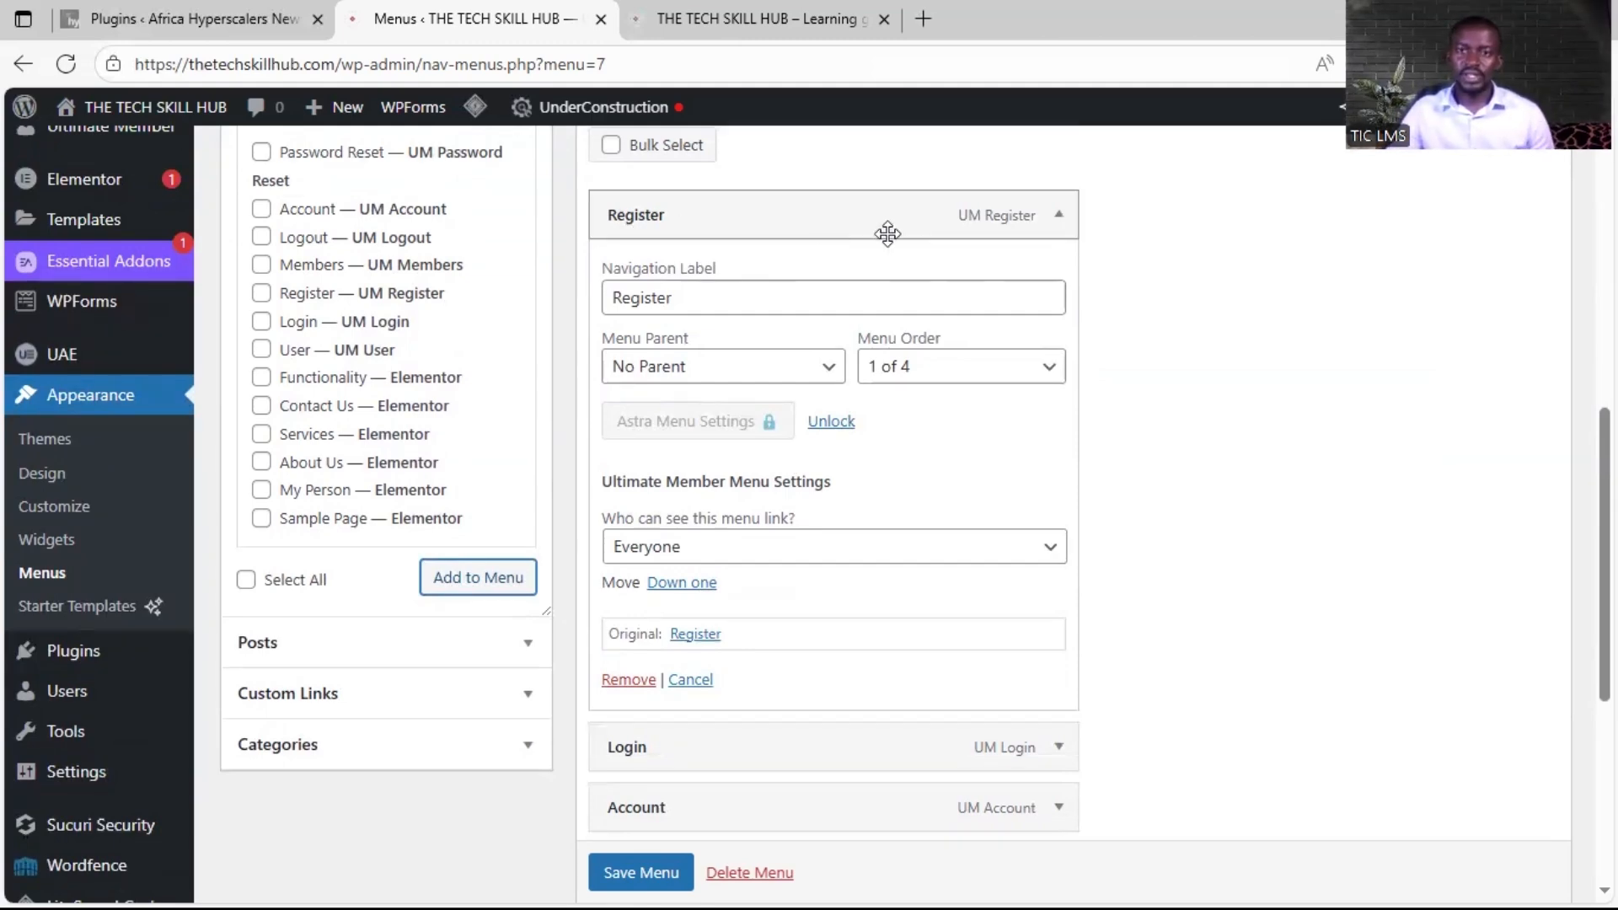
{"action": "scroll", "coordinate": [921, 488], "scroll_direction": "down", "scroll_amount": 3}
{"action": "scroll", "coordinate": [920, 487], "scroll_direction": "down", "scroll_amount": 2}
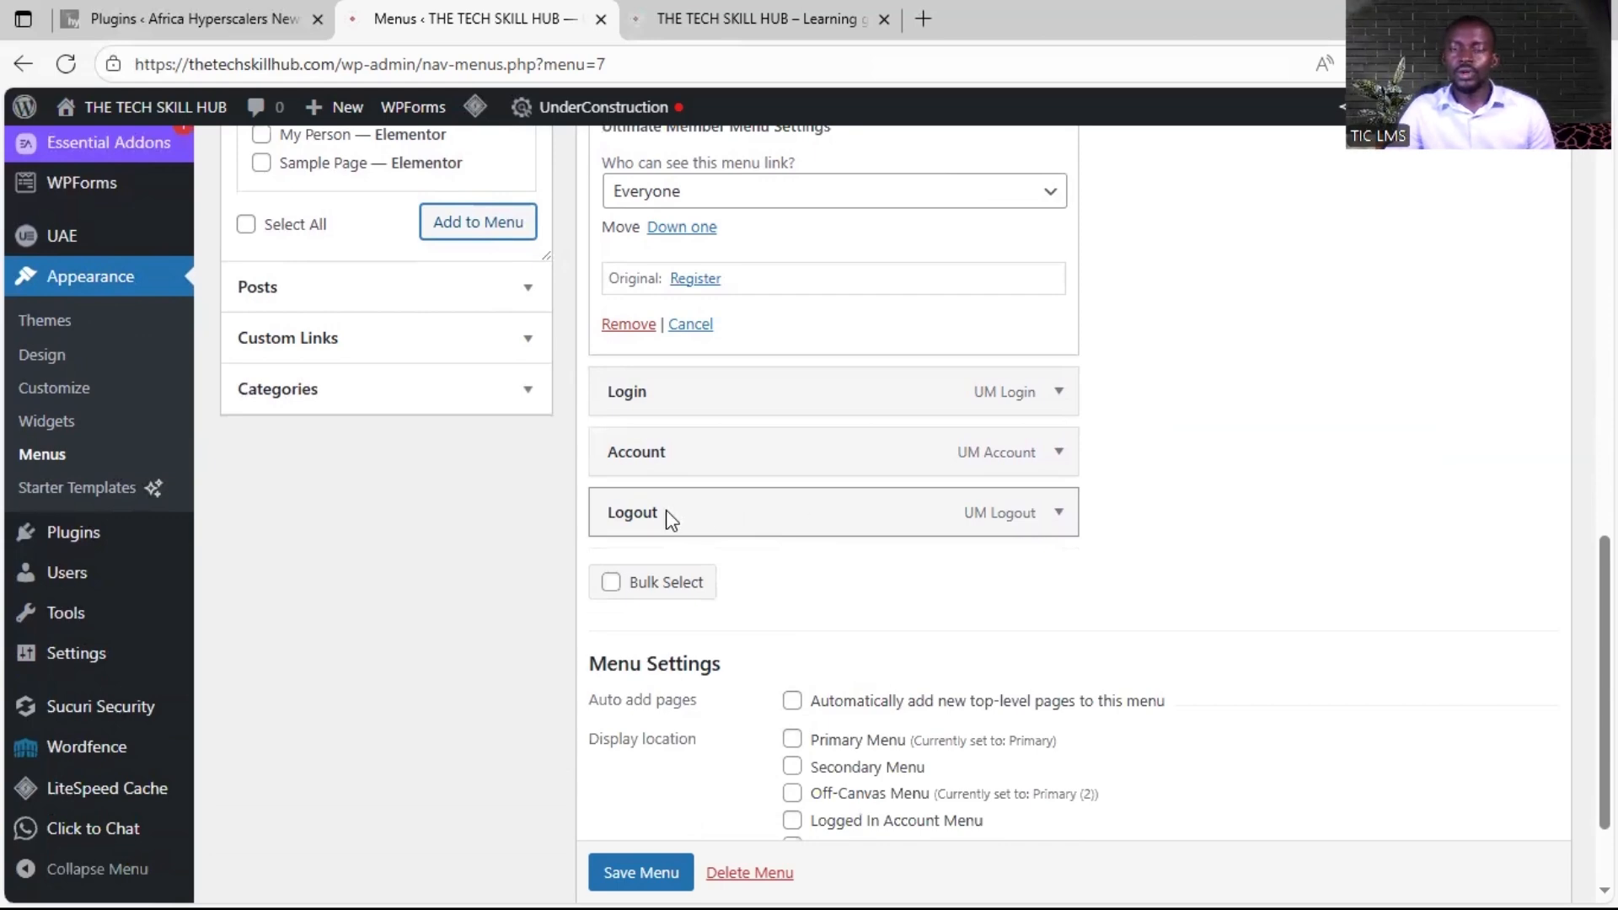
{"action": "scroll", "coordinate": [782, 312], "scroll_direction": "up", "scroll_amount": 3}
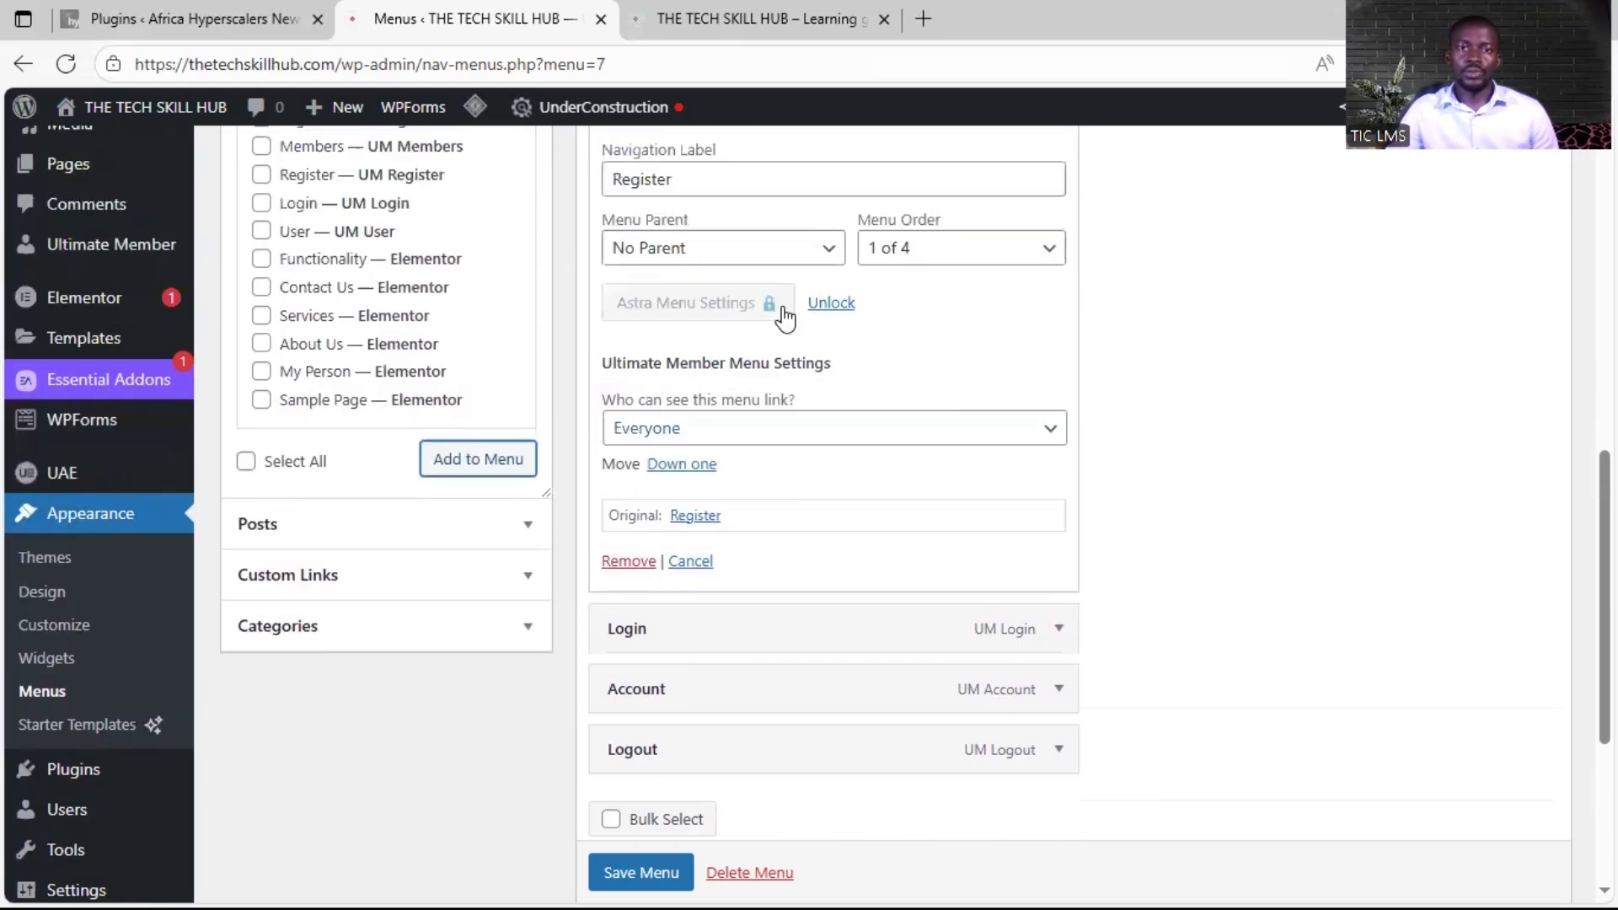
{"action": "scroll", "coordinate": [783, 312], "scroll_direction": "up", "scroll_amount": 2}
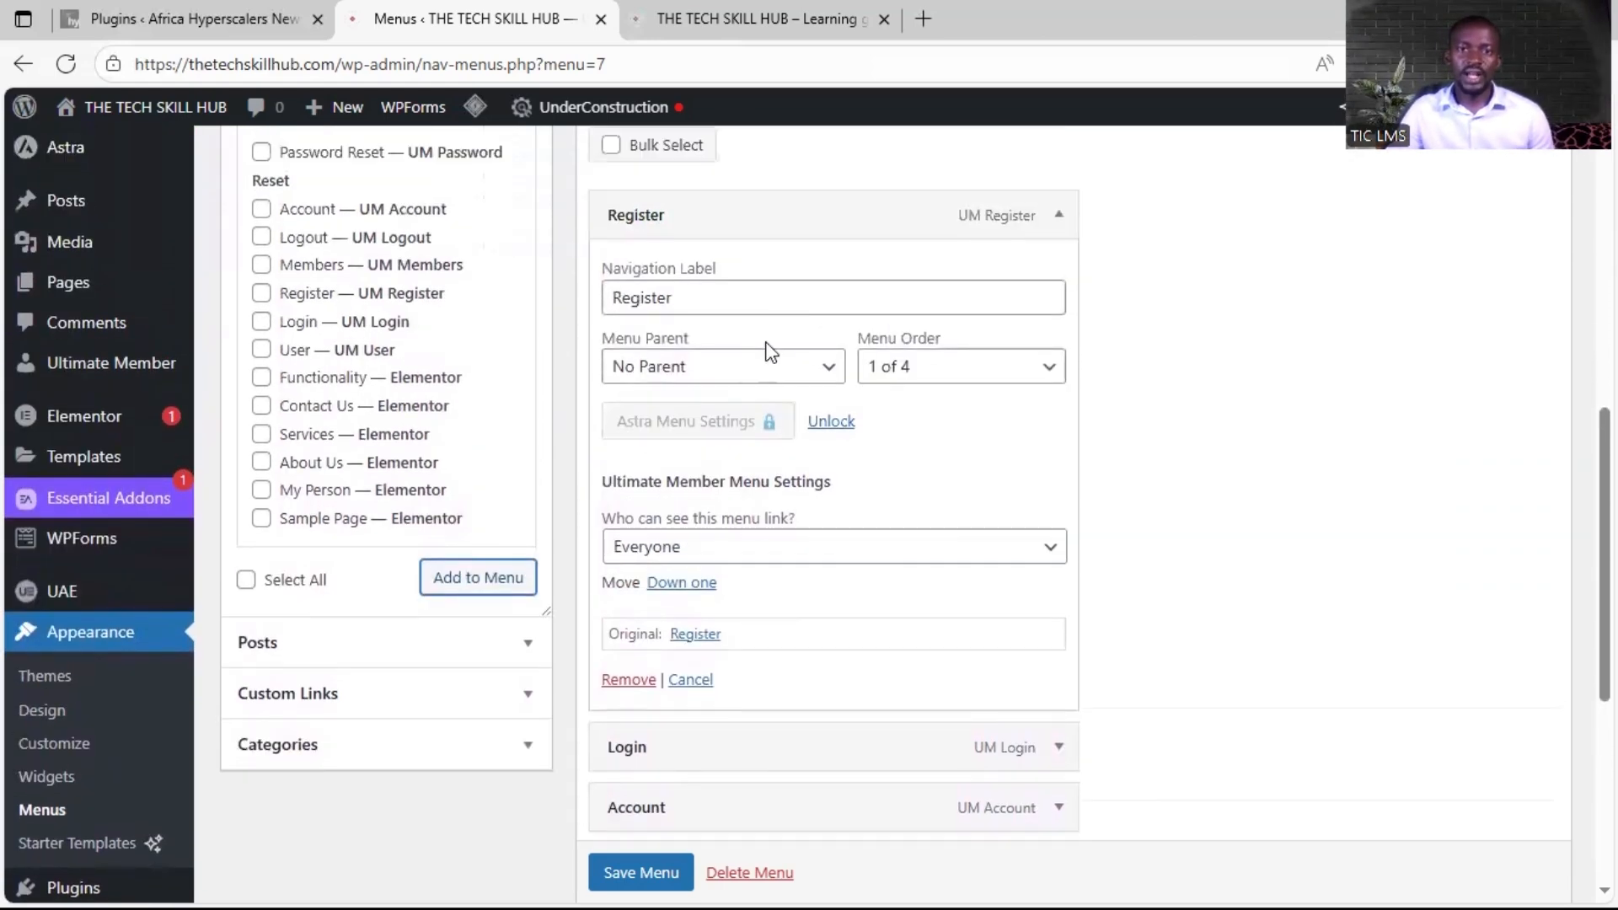
{"action": "left_click", "coordinate": [884, 558]}
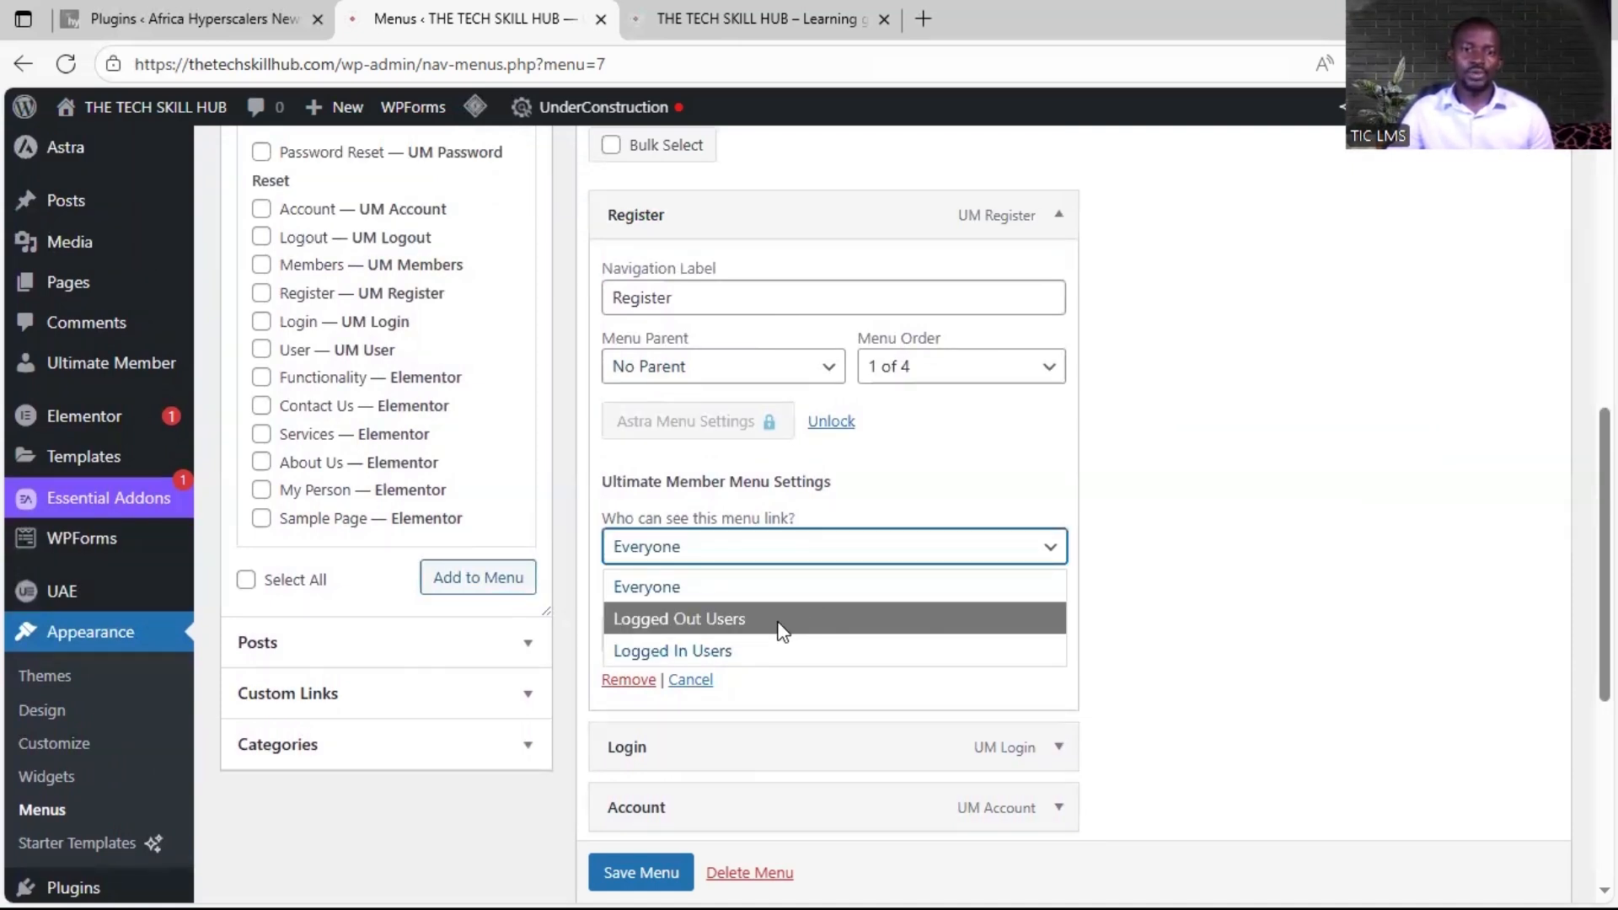
{"action": "left_click", "coordinate": [782, 631]}
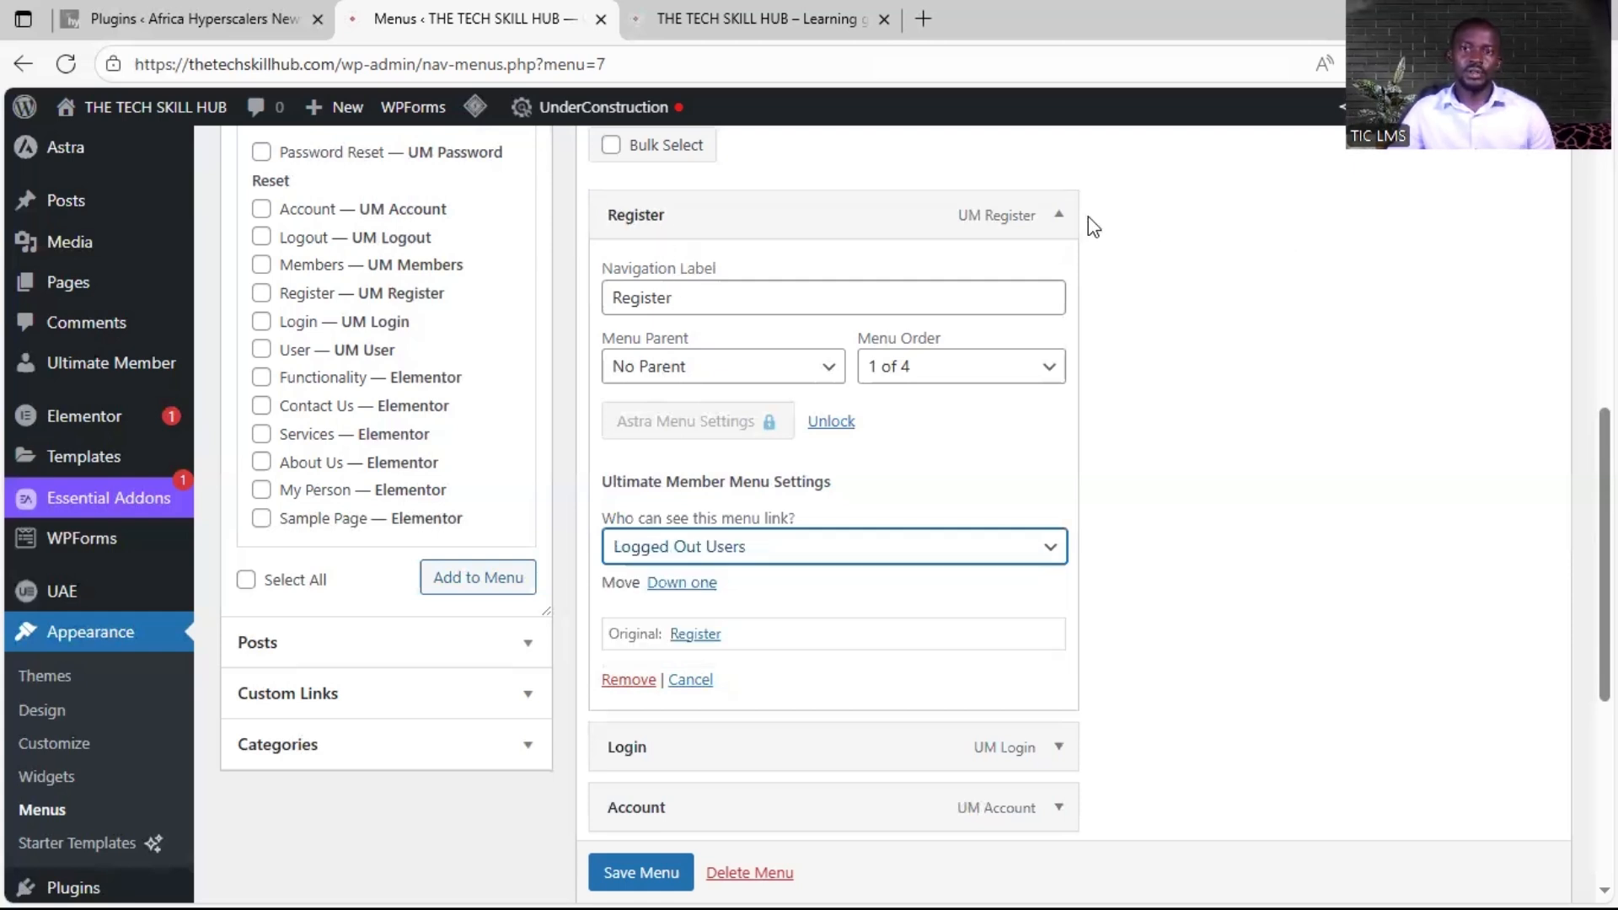
{"action": "left_click", "coordinate": [1059, 217]}
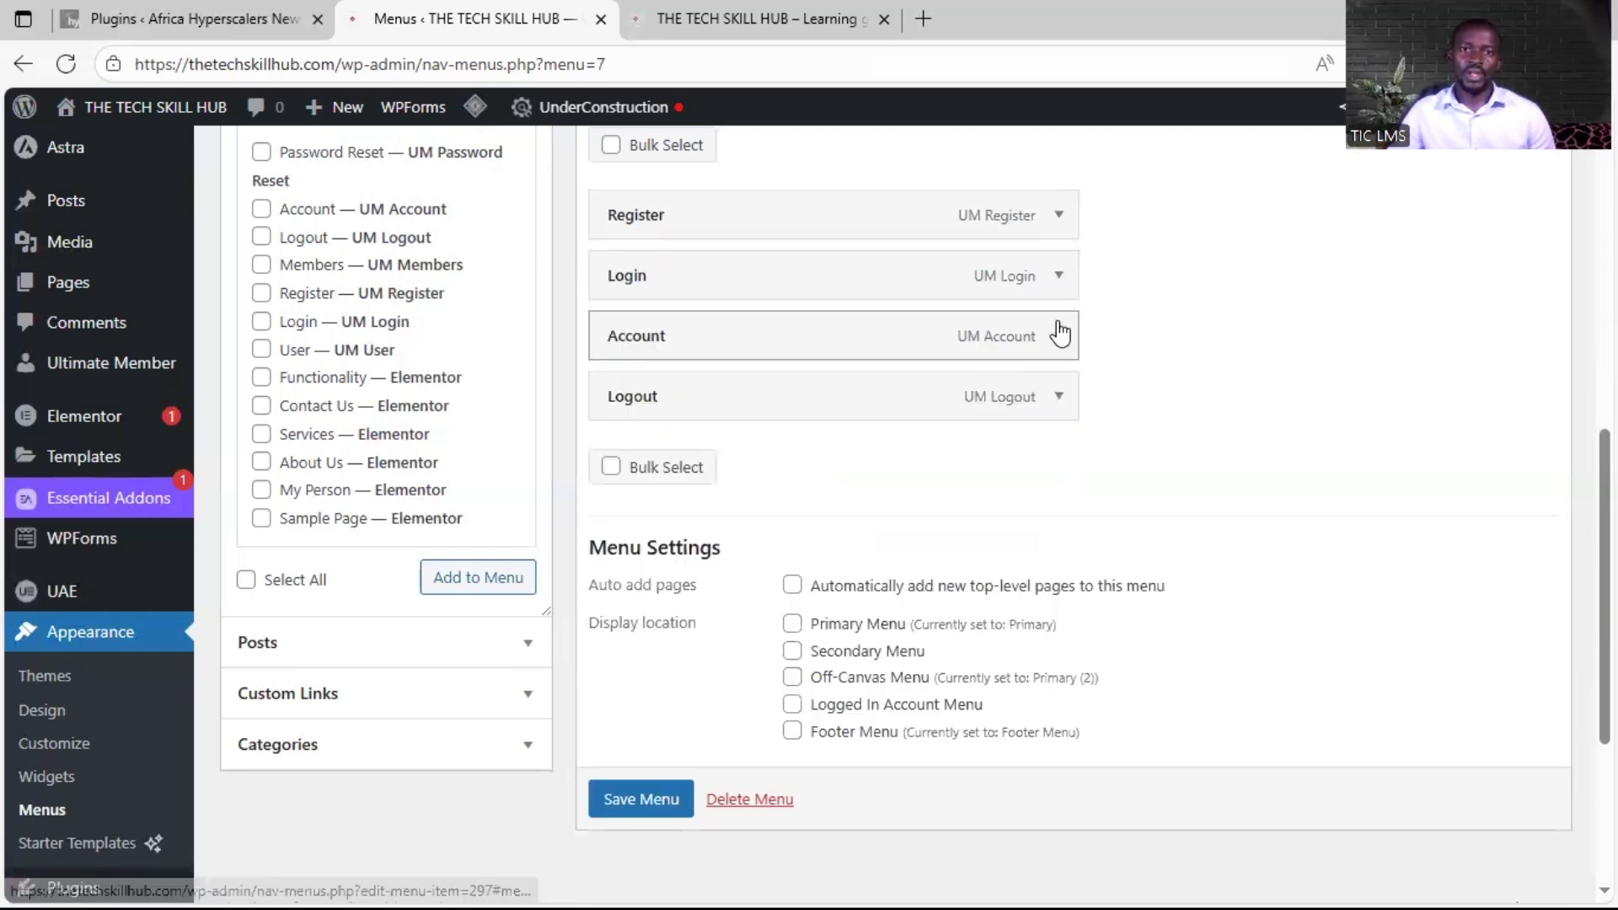
Step: Restrict the visibility of the Login menu link to Logged Out Users and collapse its settings
{"action": "left_click", "coordinate": [1060, 277]}
{"action": "scroll", "coordinate": [687, 575], "scroll_direction": "down", "scroll_amount": 1}
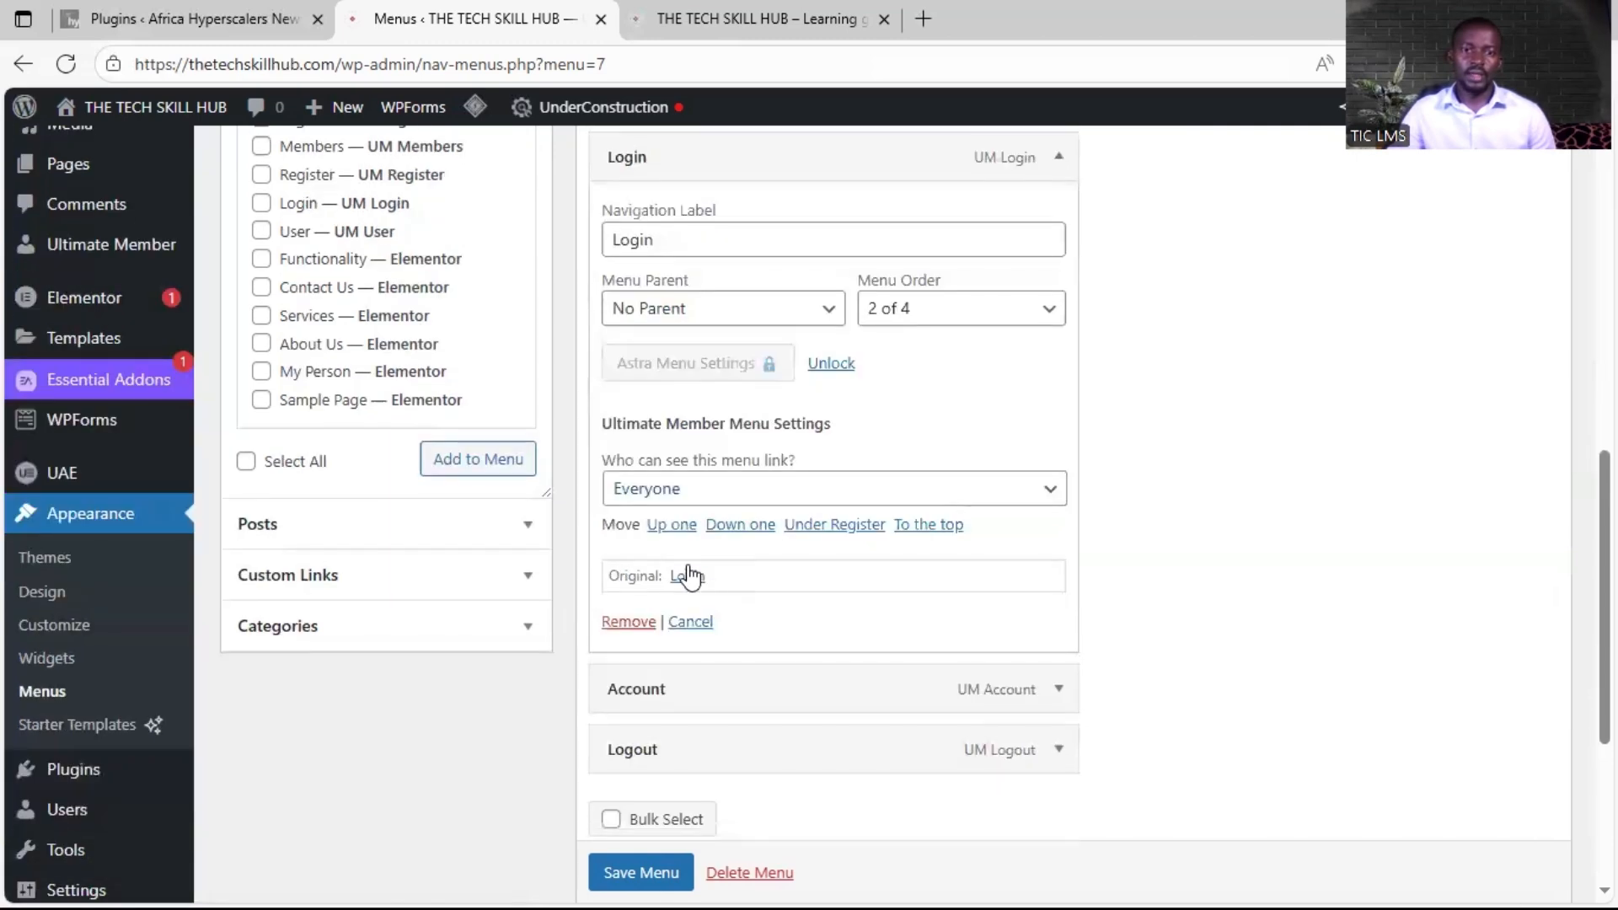
{"action": "left_click", "coordinate": [702, 491]}
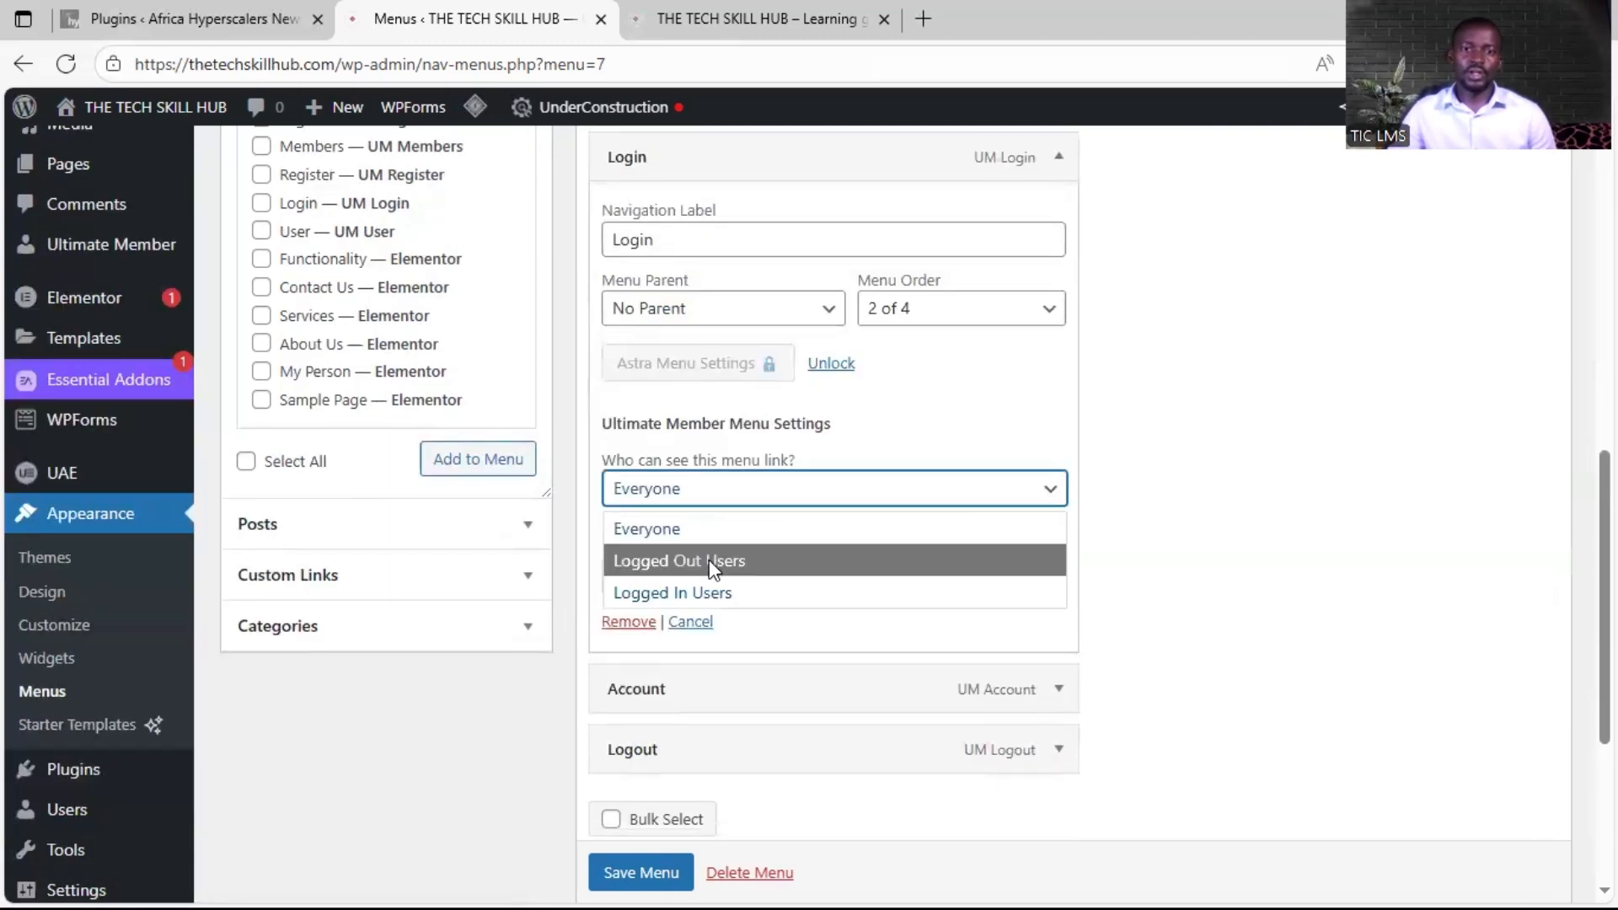
{"action": "left_click", "coordinate": [709, 560]}
{"action": "left_click", "coordinate": [1059, 173]}
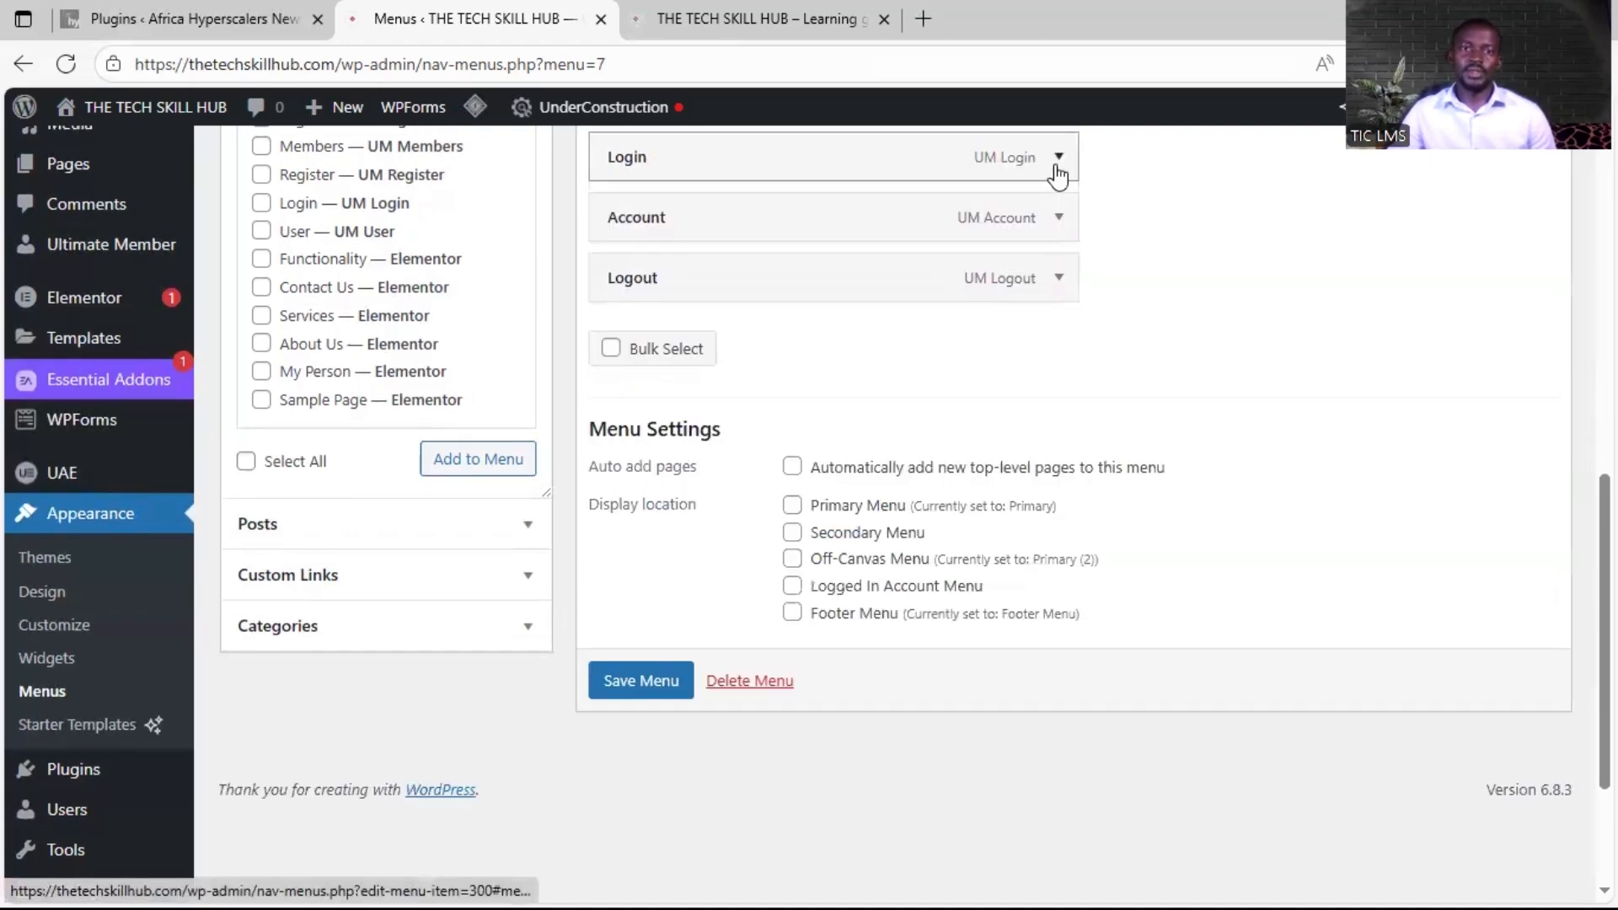
Step: Restrict the visibility of the Account menu link to Logged In Users
{"action": "left_click", "coordinate": [1060, 221]}
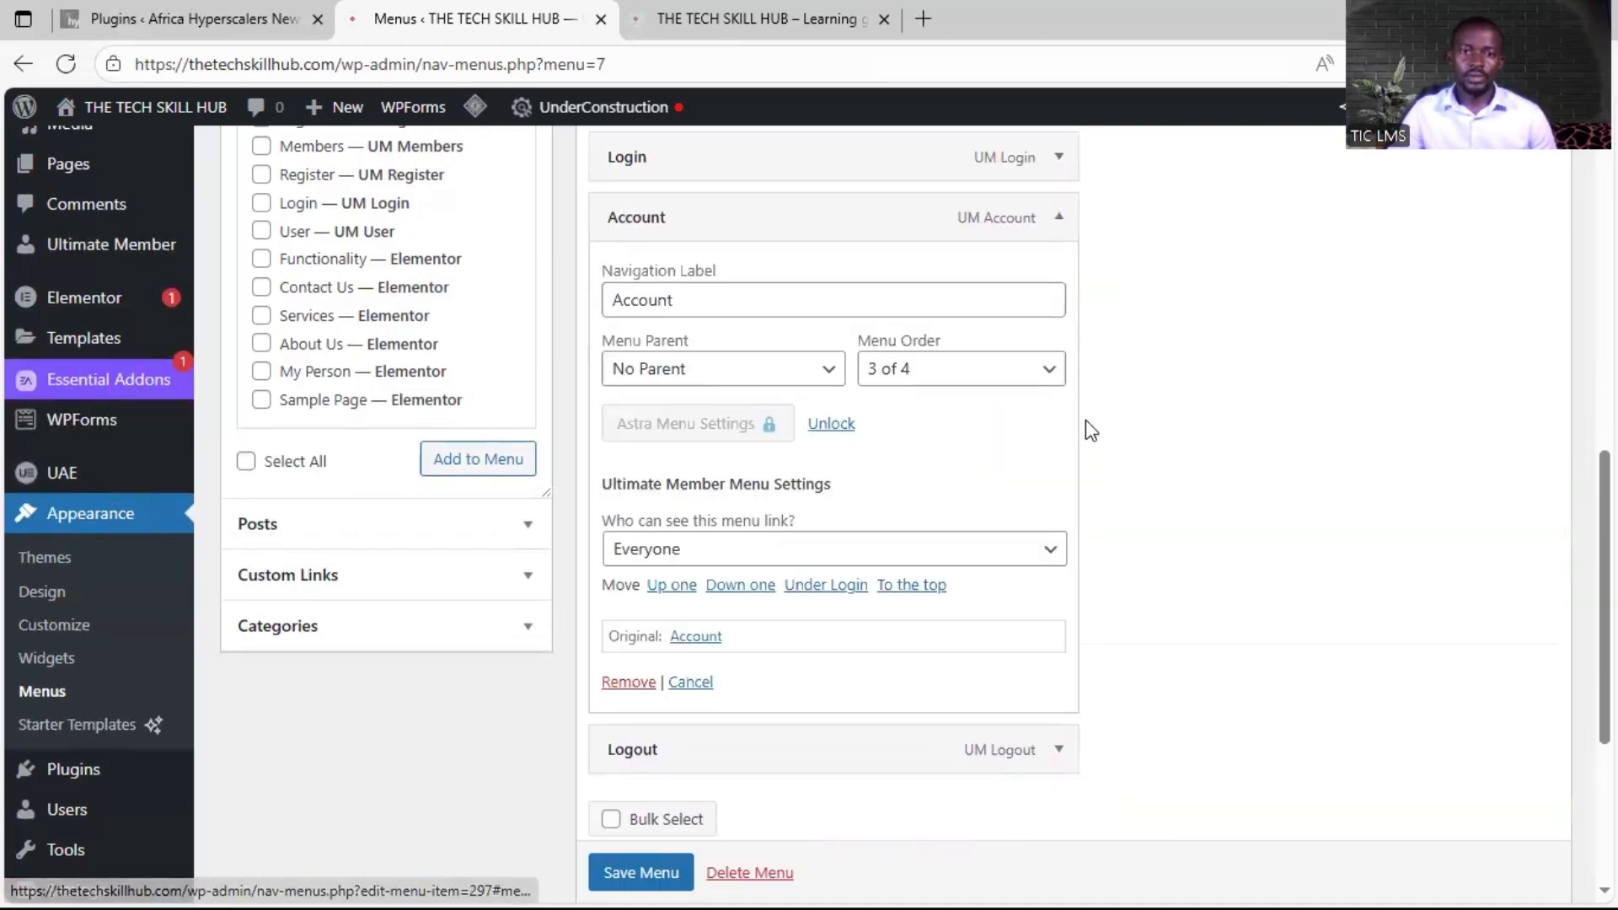
{"action": "scroll", "coordinate": [1037, 427], "scroll_direction": "down", "scroll_amount": 1}
{"action": "left_click", "coordinate": [982, 428]}
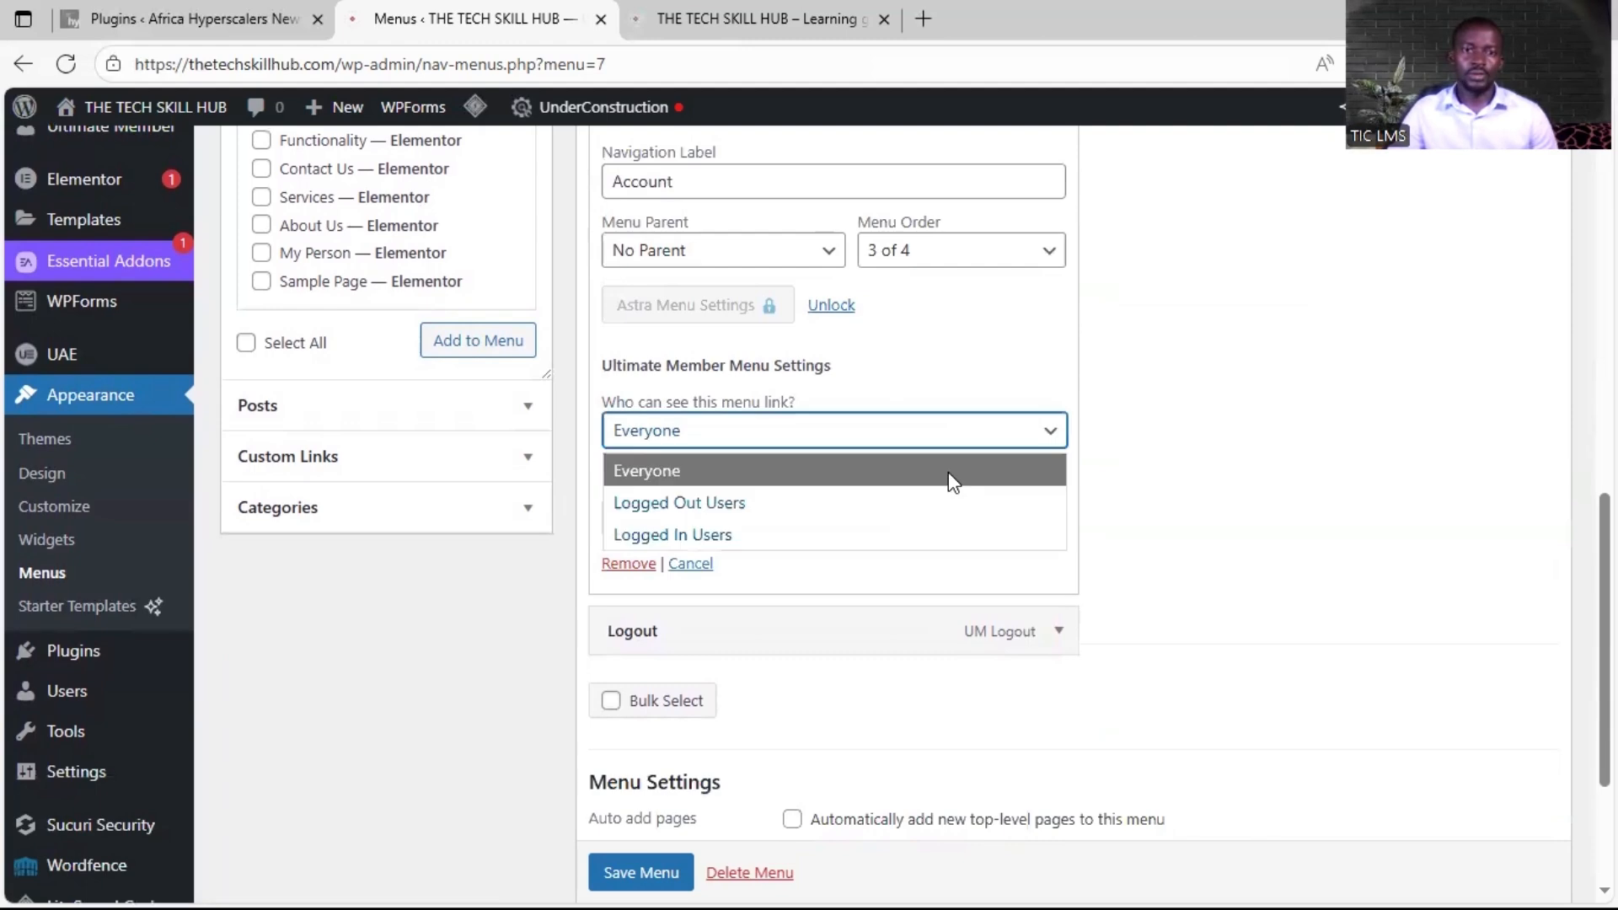
{"action": "left_click", "coordinate": [908, 535]}
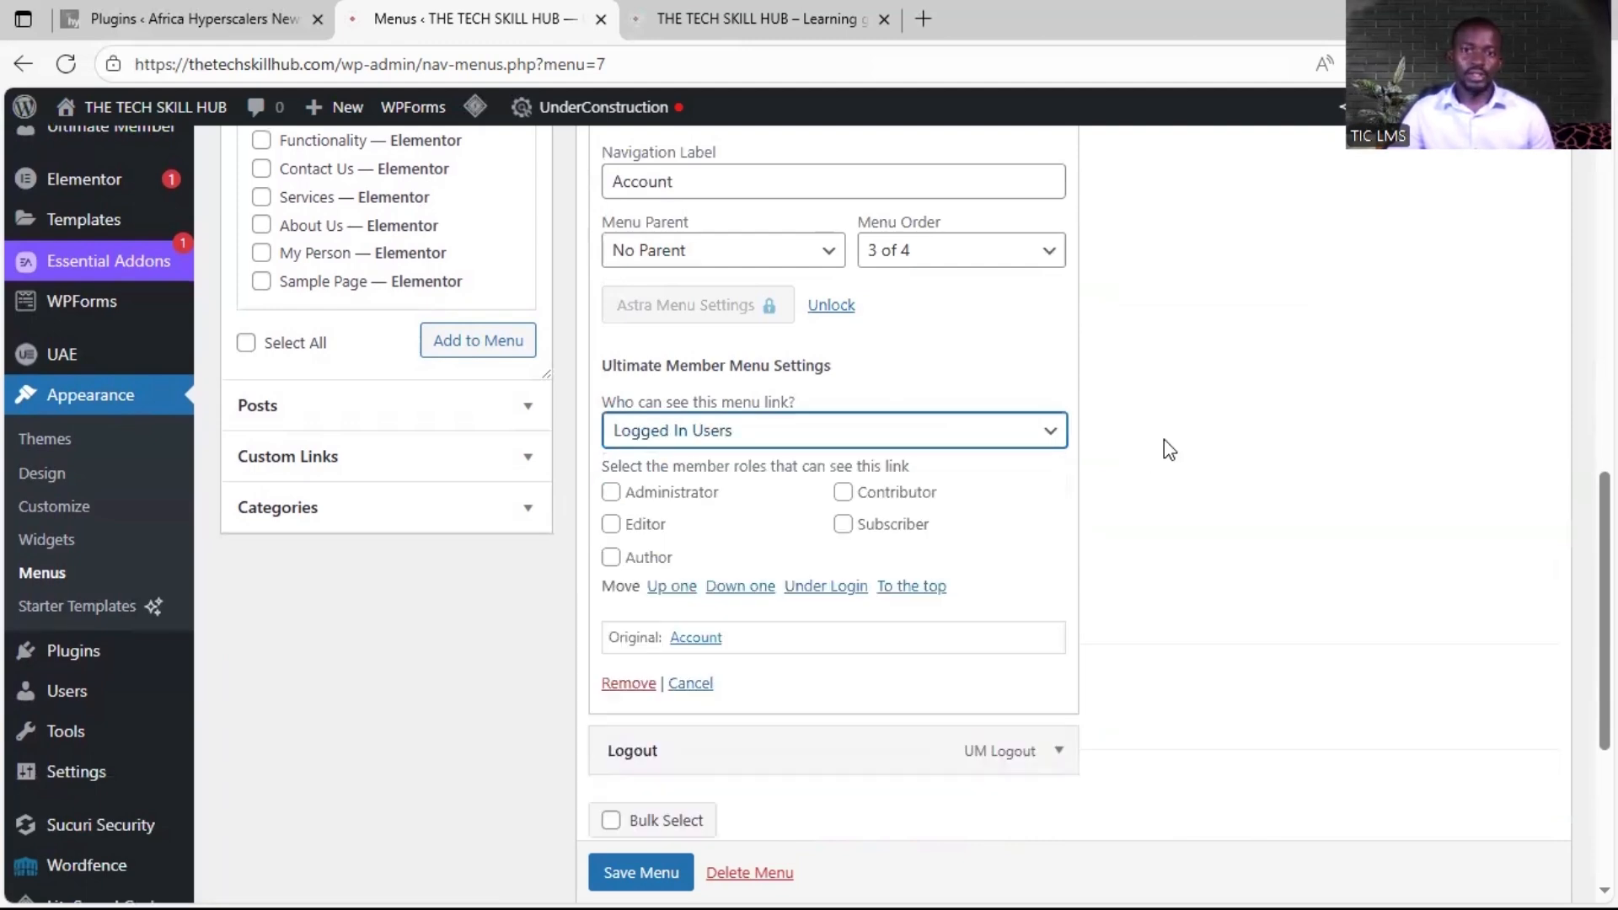
Step: Restrict the visibility of the Logout menu link to Logged In Users and collapse its settings
{"action": "scroll", "coordinate": [1050, 531], "scroll_direction": "down", "scroll_amount": 1}
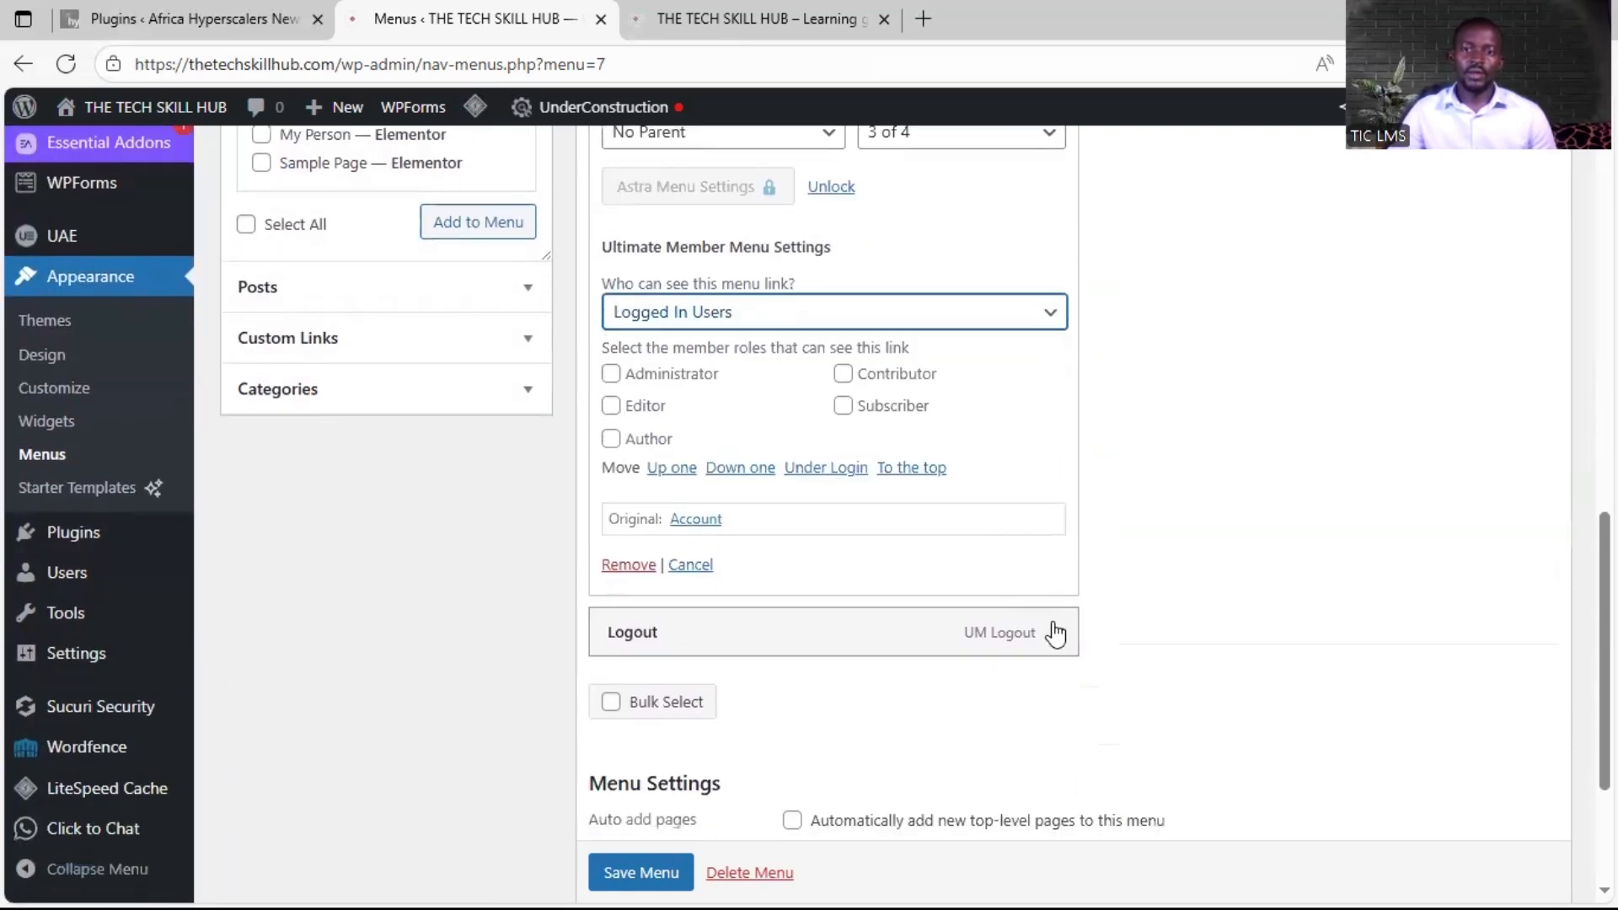
{"action": "left_click", "coordinate": [1058, 632]}
{"action": "scroll", "coordinate": [1129, 565], "scroll_direction": "down", "scroll_amount": 2}
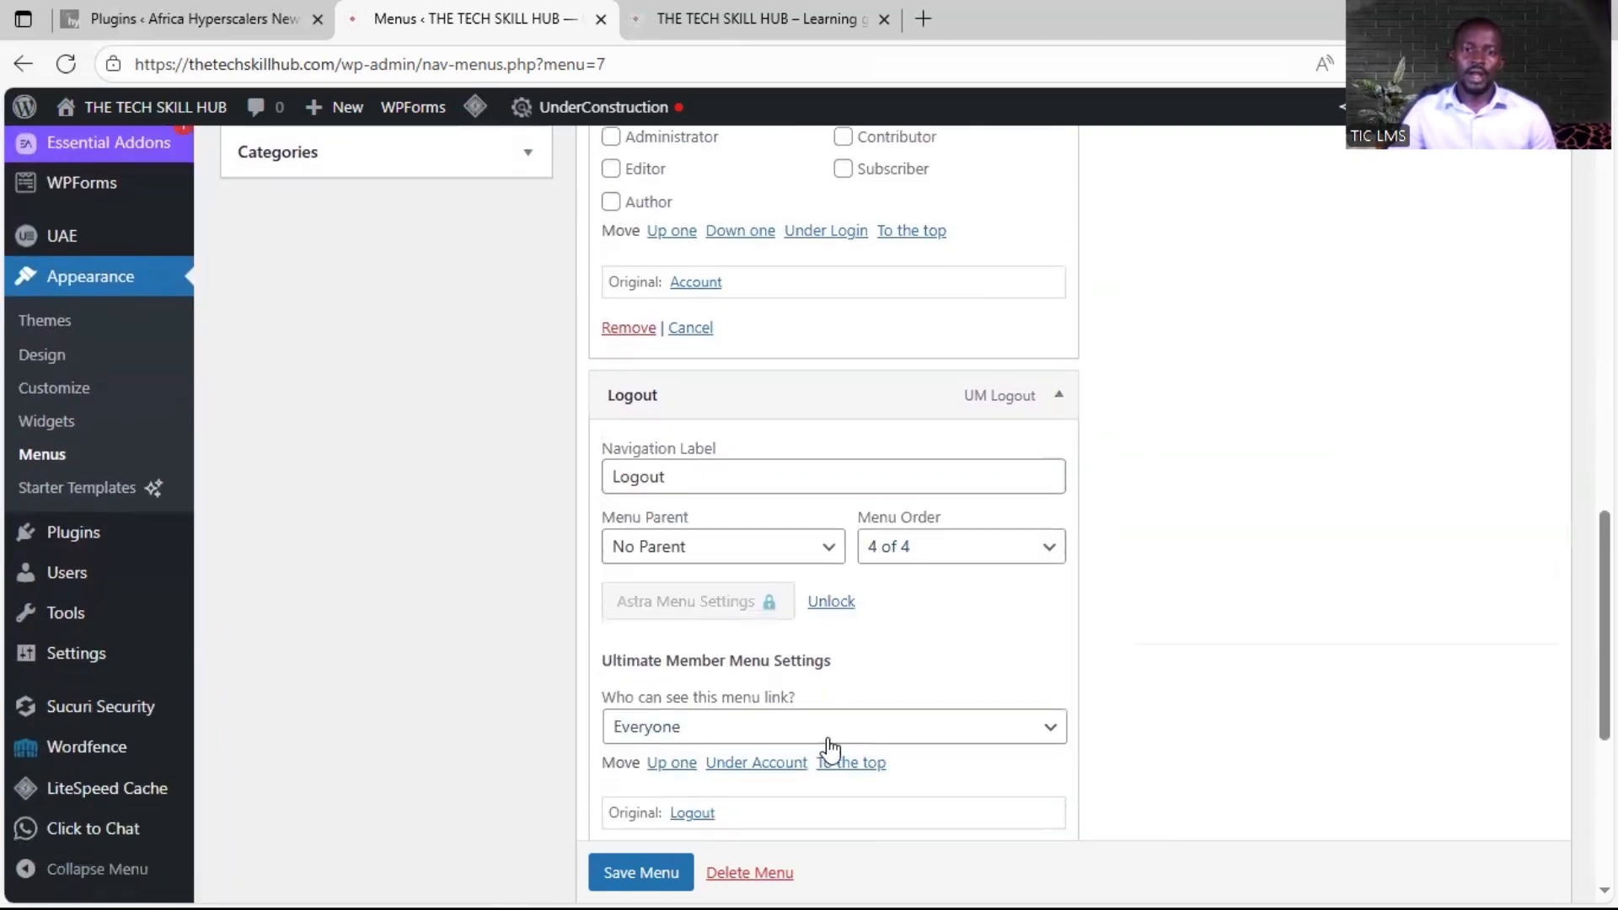
{"action": "left_click", "coordinate": [826, 737]}
{"action": "left_click", "coordinate": [810, 829]}
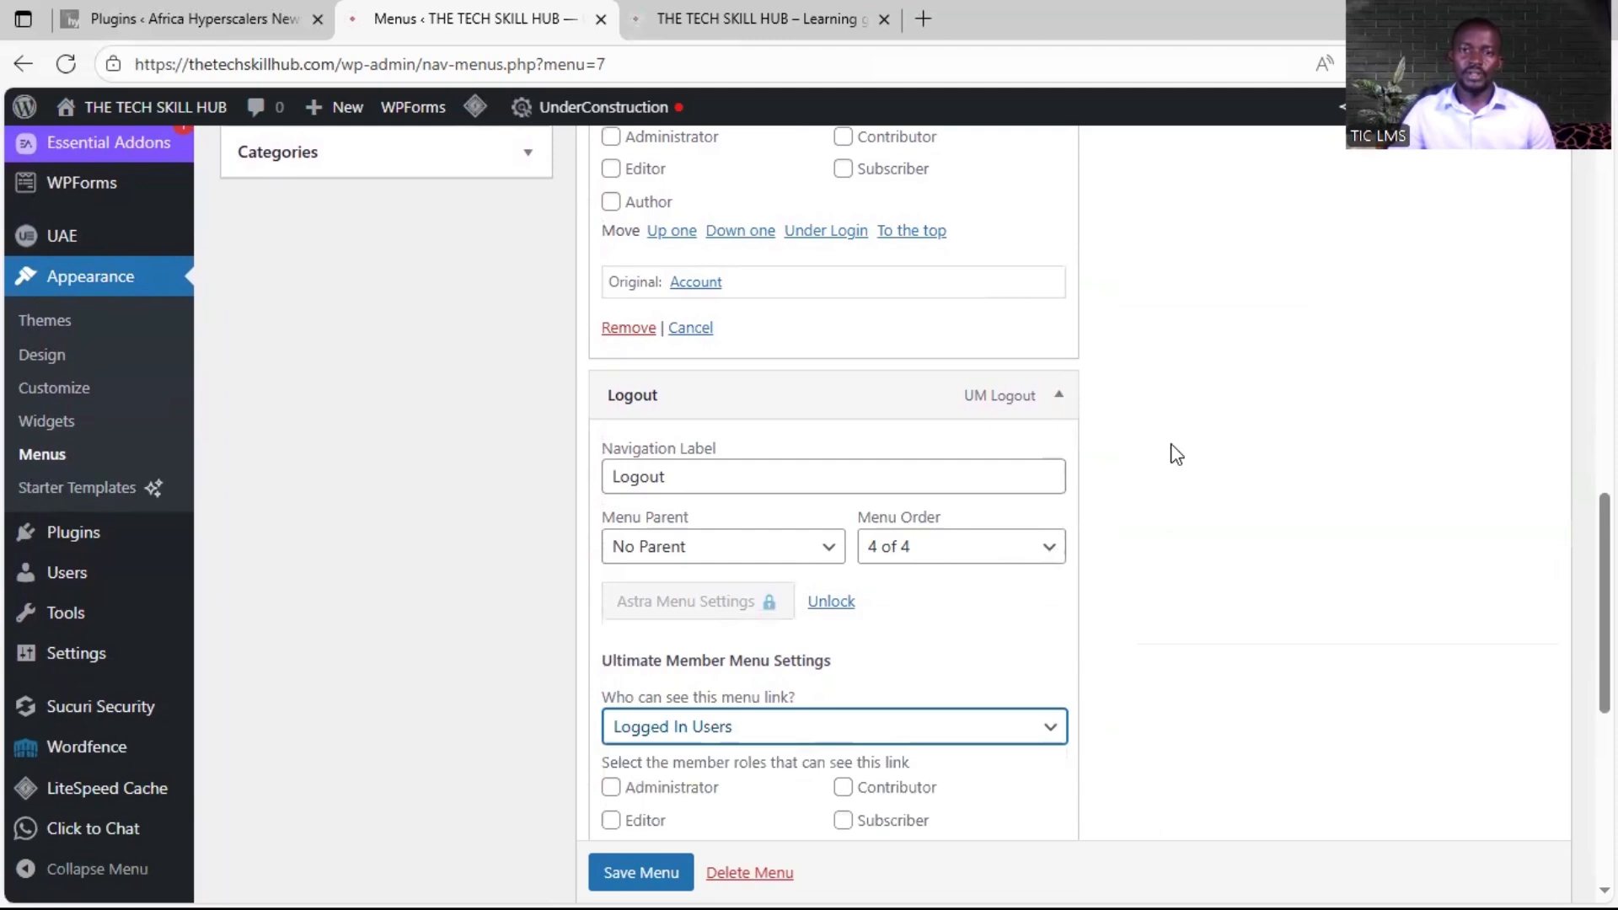
{"action": "left_click", "coordinate": [1070, 392]}
Step: Collapse the Account link's settings and save the Register/Login menu
{"action": "scroll", "coordinate": [1126, 322], "scroll_direction": "up", "scroll_amount": 2}
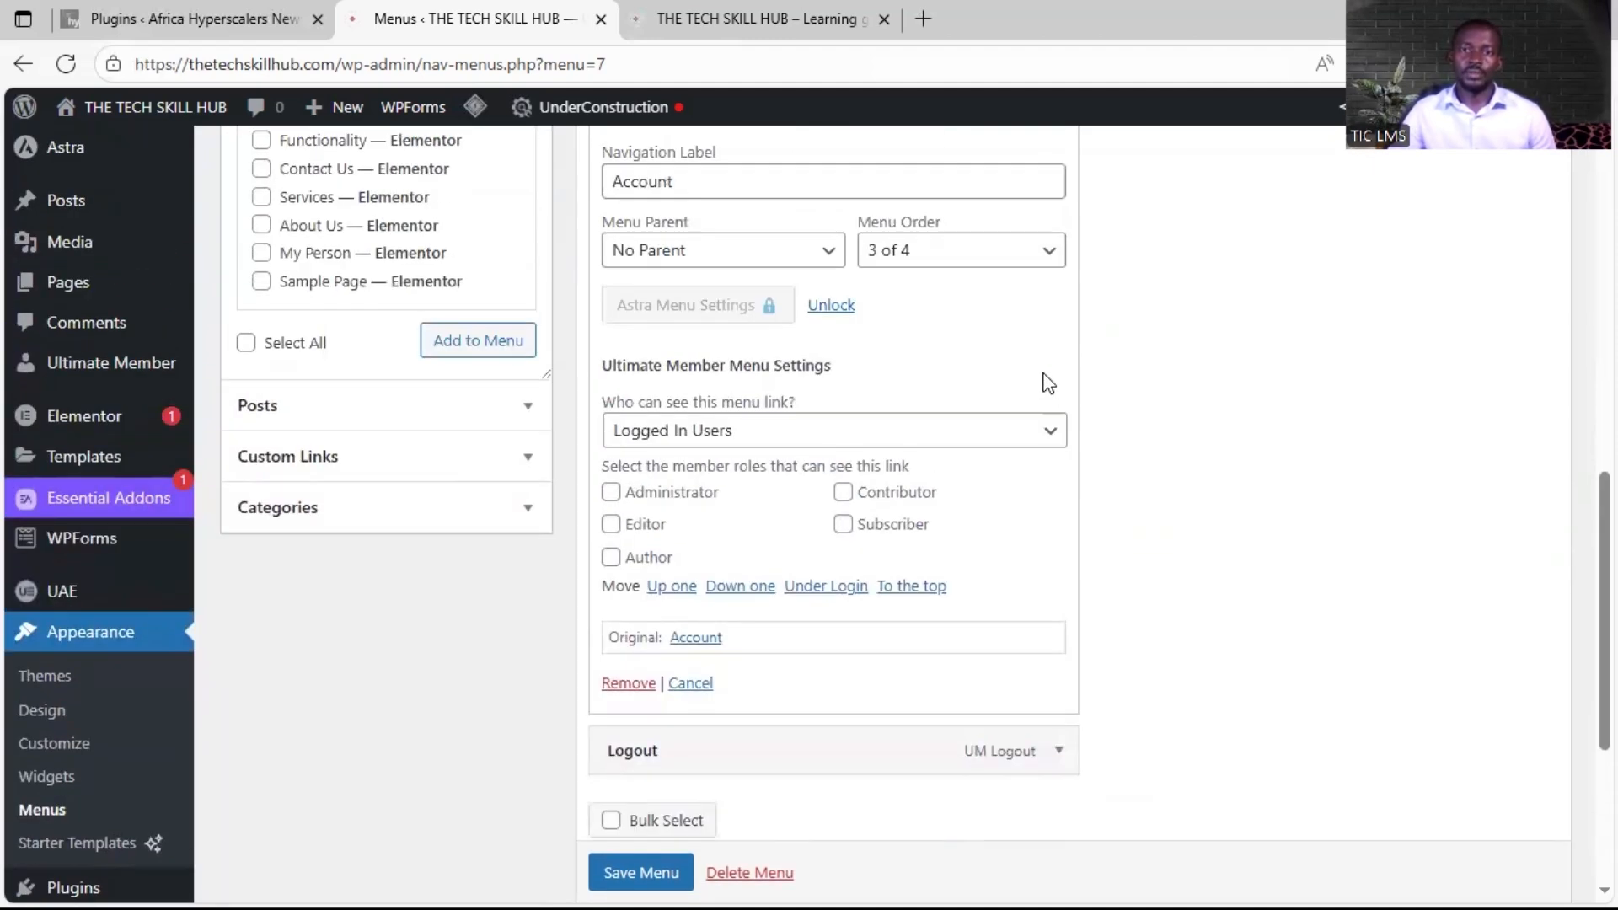
{"action": "scroll", "coordinate": [1049, 221], "scroll_direction": "up", "scroll_amount": 2}
{"action": "scroll", "coordinate": [1049, 224], "scroll_direction": "up", "scroll_amount": 1}
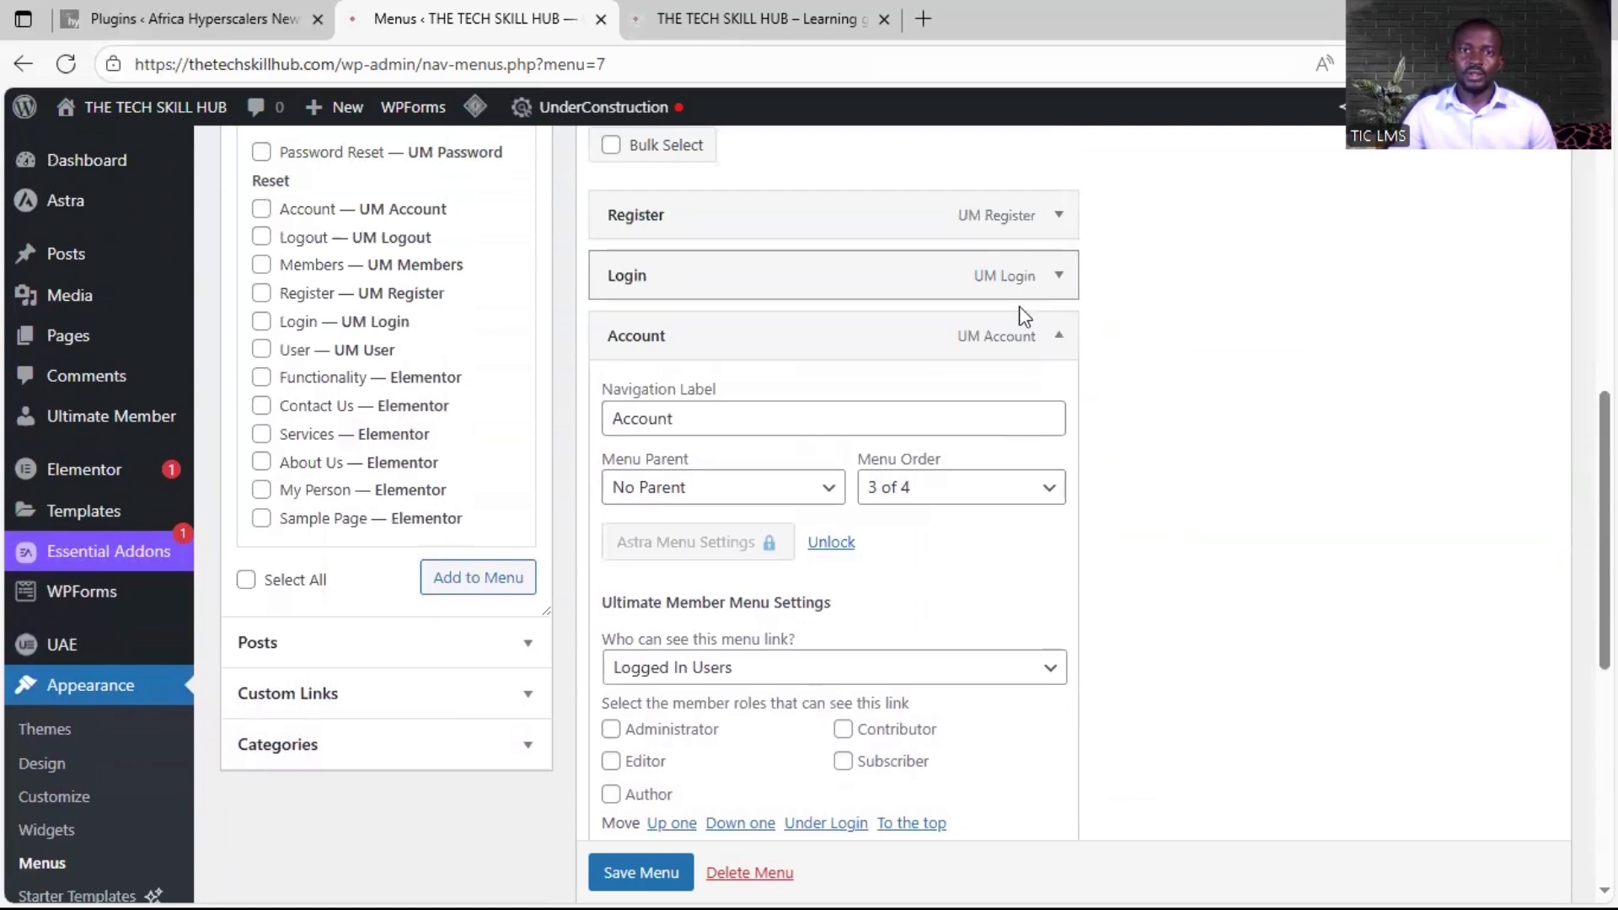
{"action": "left_click", "coordinate": [1057, 344]}
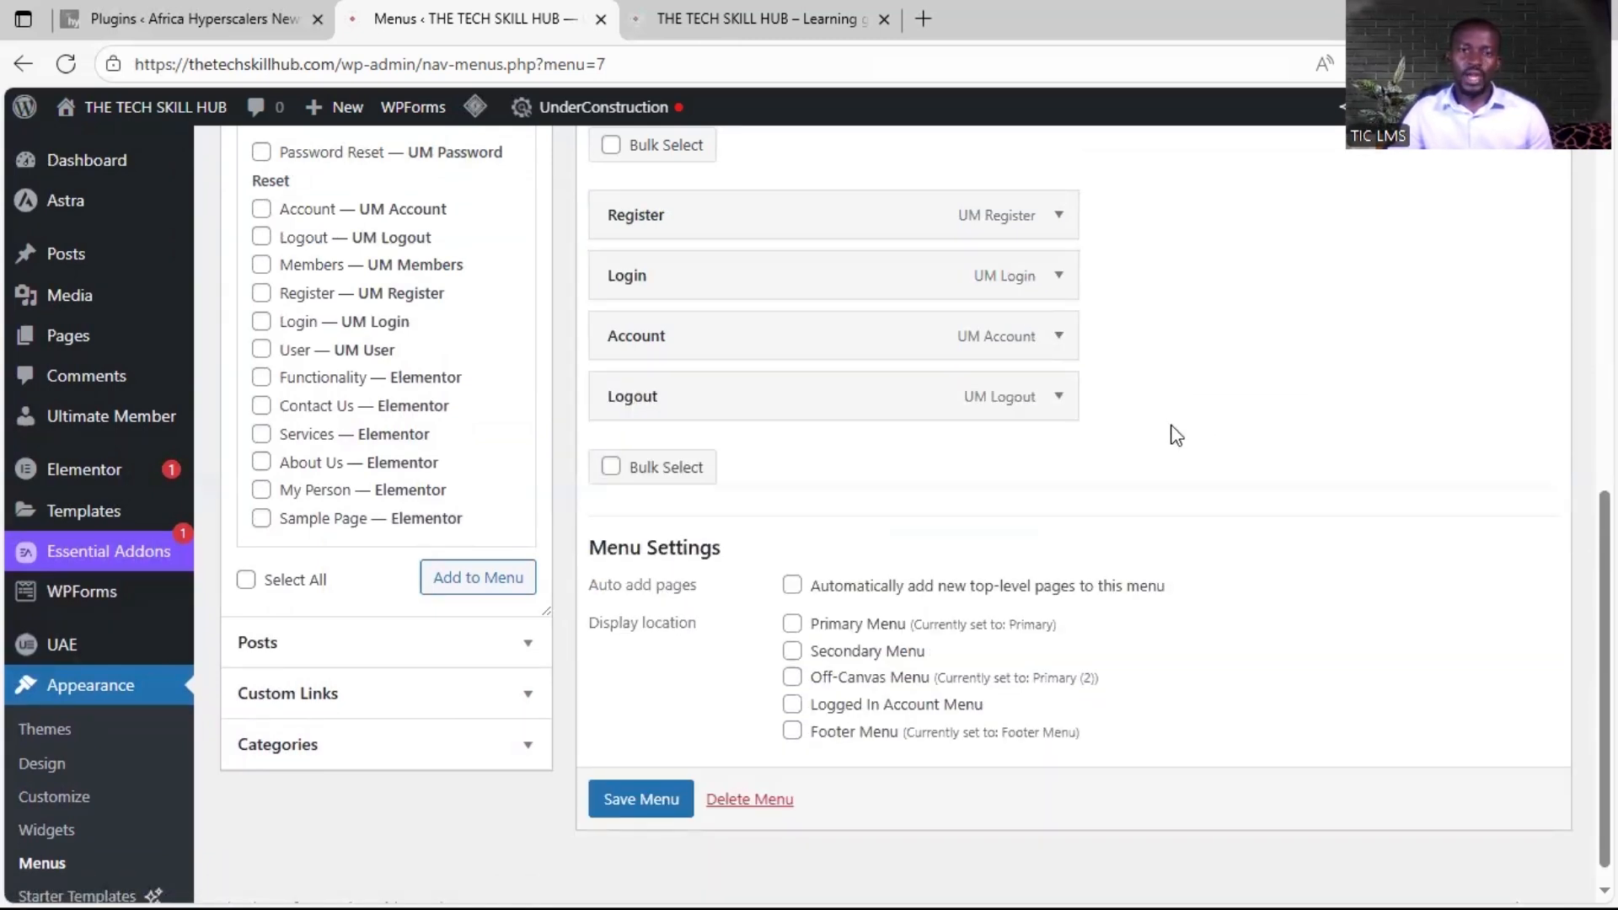
{"action": "left_click", "coordinate": [620, 795]}
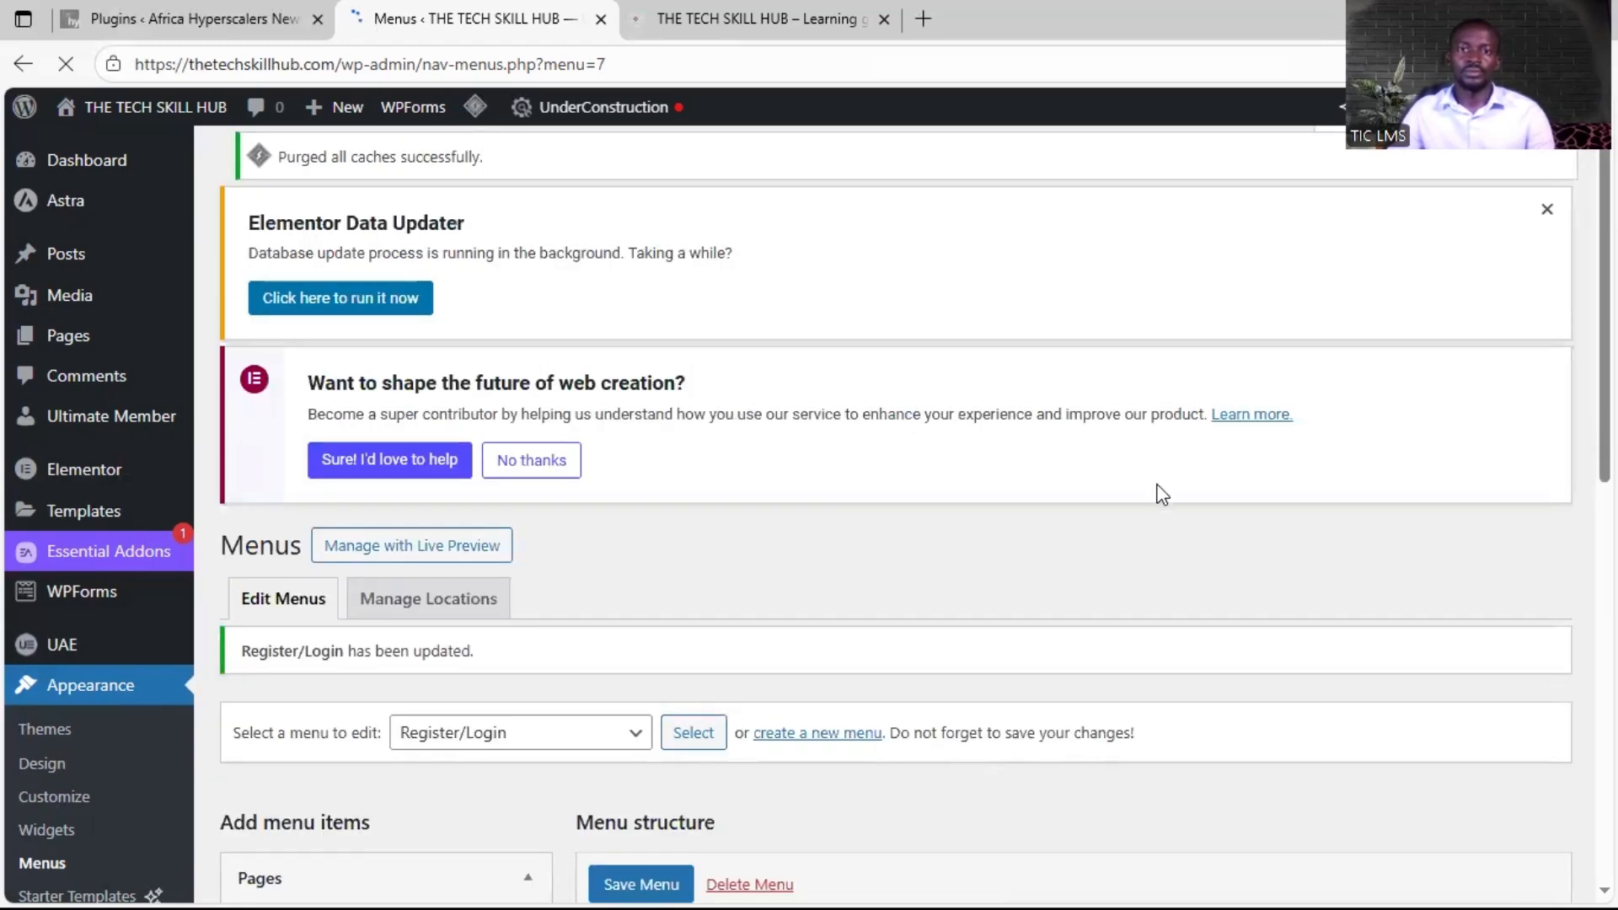
Step: Review the Register link's navigation label in the saved menu and check the header on the public home page
{"action": "scroll", "coordinate": [1230, 691], "scroll_direction": "down", "scroll_amount": 6}
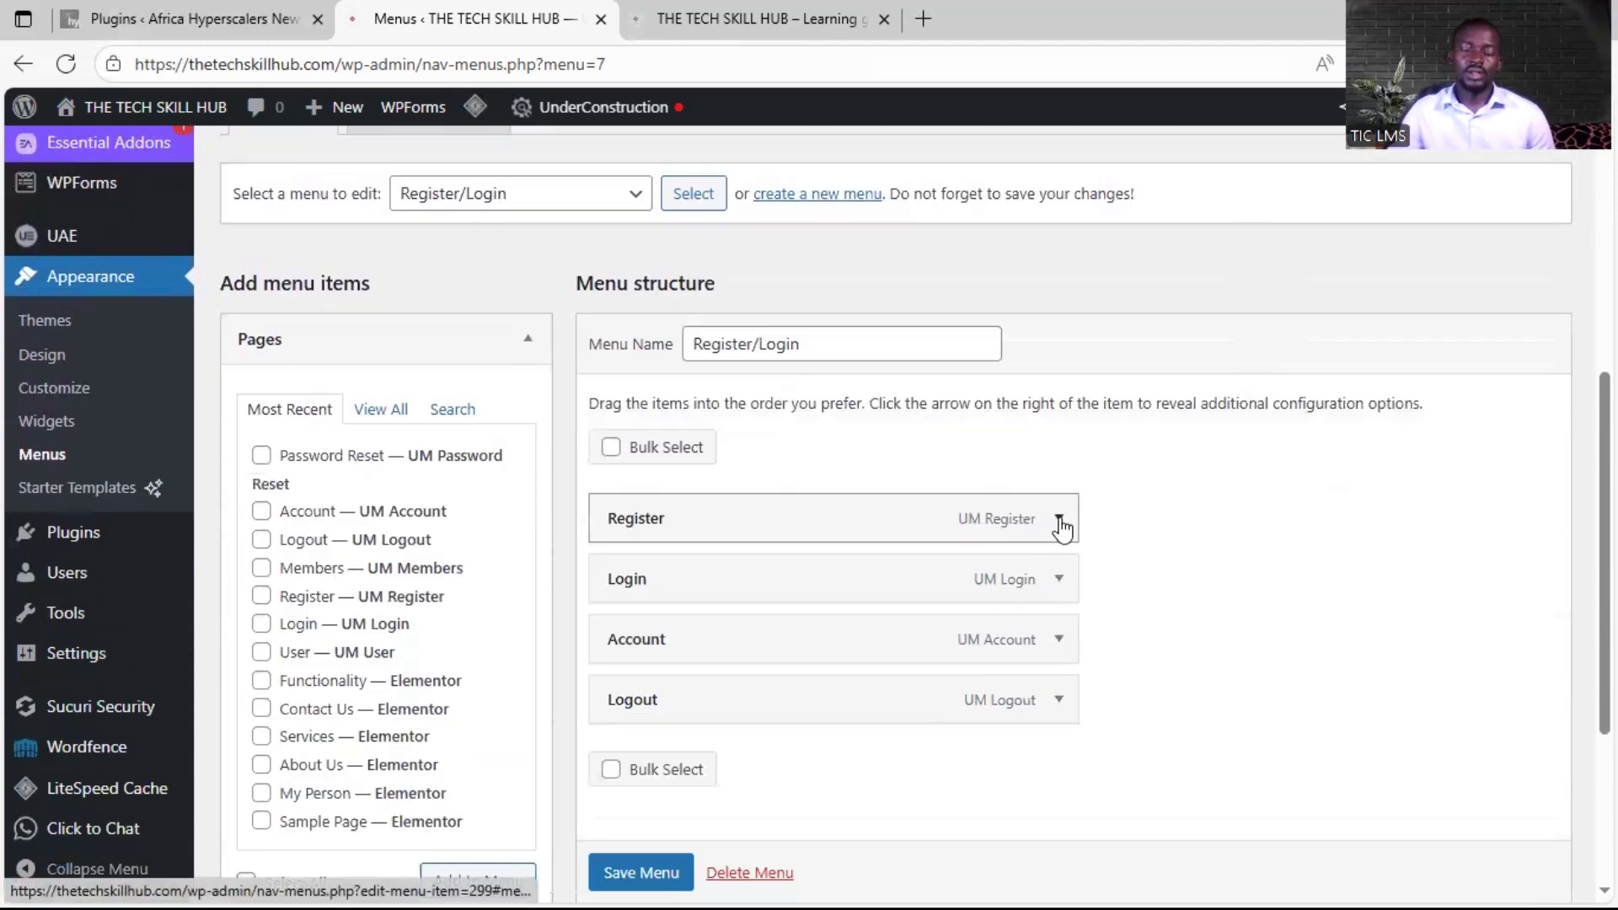
{"action": "left_click", "coordinate": [1058, 519]}
{"action": "left_click", "coordinate": [689, 601]}
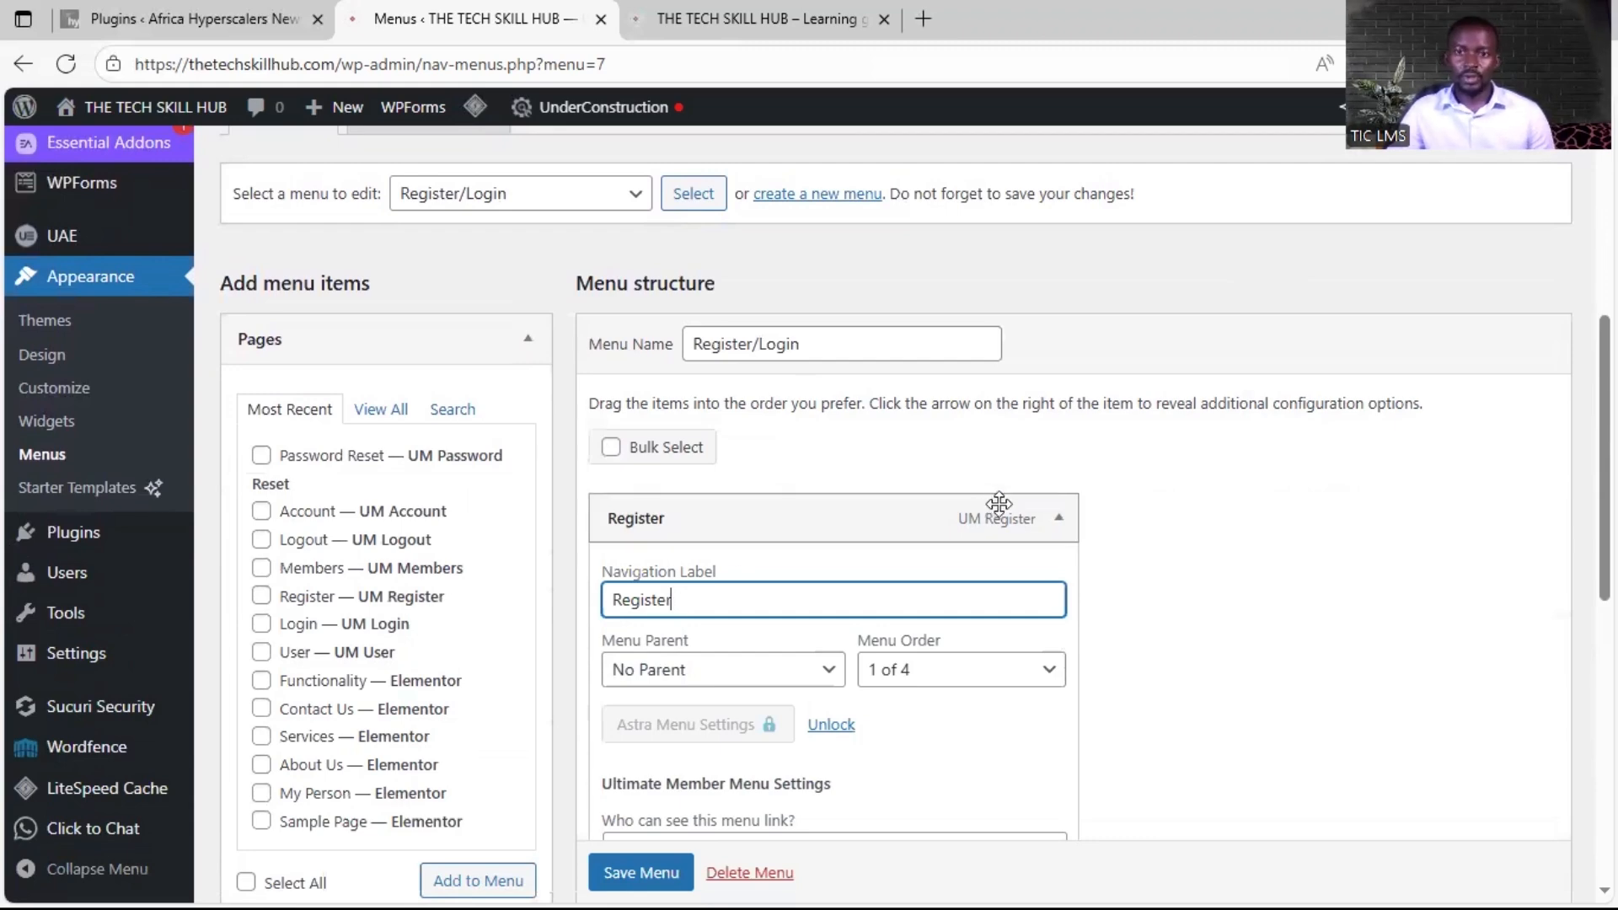
{"action": "left_click", "coordinate": [1061, 522]}
{"action": "left_click", "coordinate": [677, 16]}
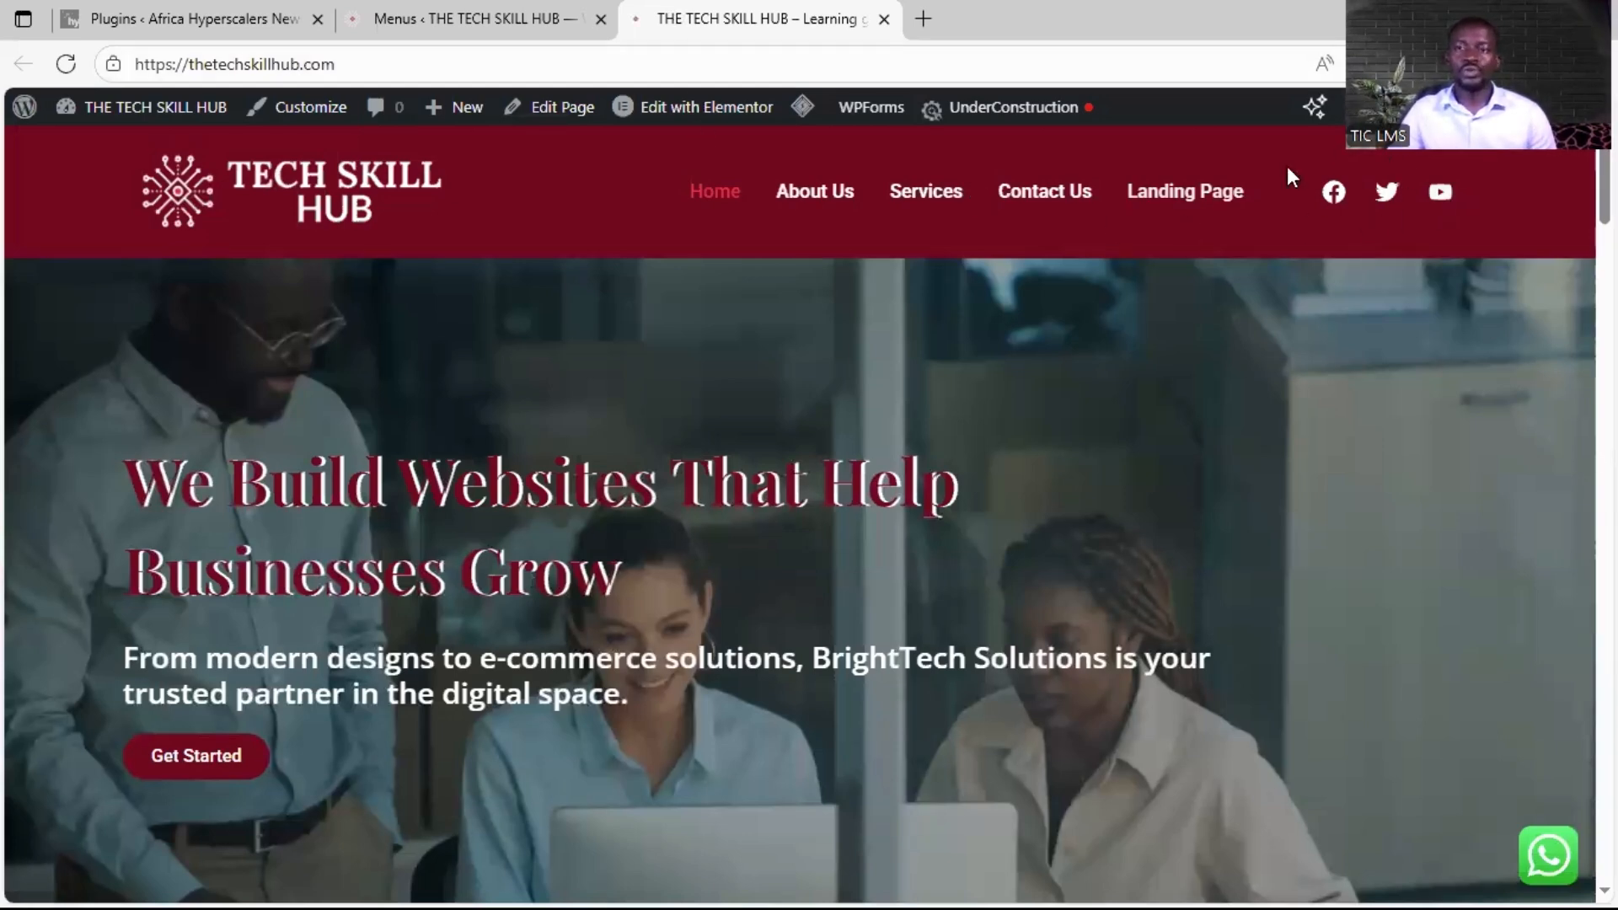
{"action": "left_click", "coordinate": [463, 19]}
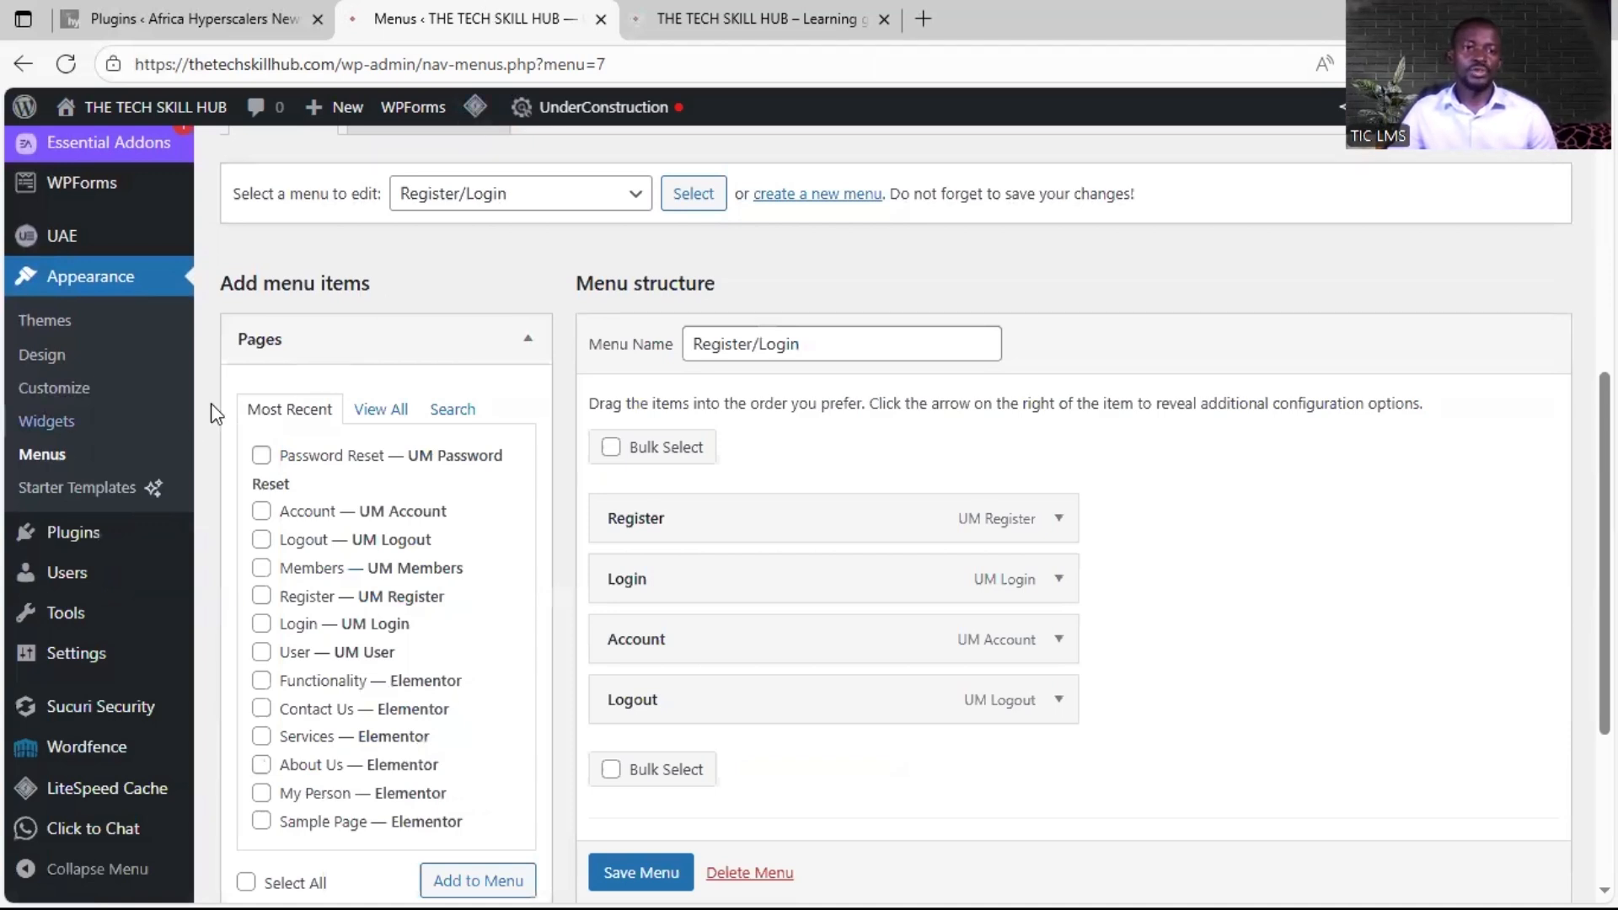
Step: Find the Header template among the UAE header and footer templates and open it for Elementor editing in a new tab
{"action": "scroll", "coordinate": [214, 410], "scroll_direction": "down", "scroll_amount": 1}
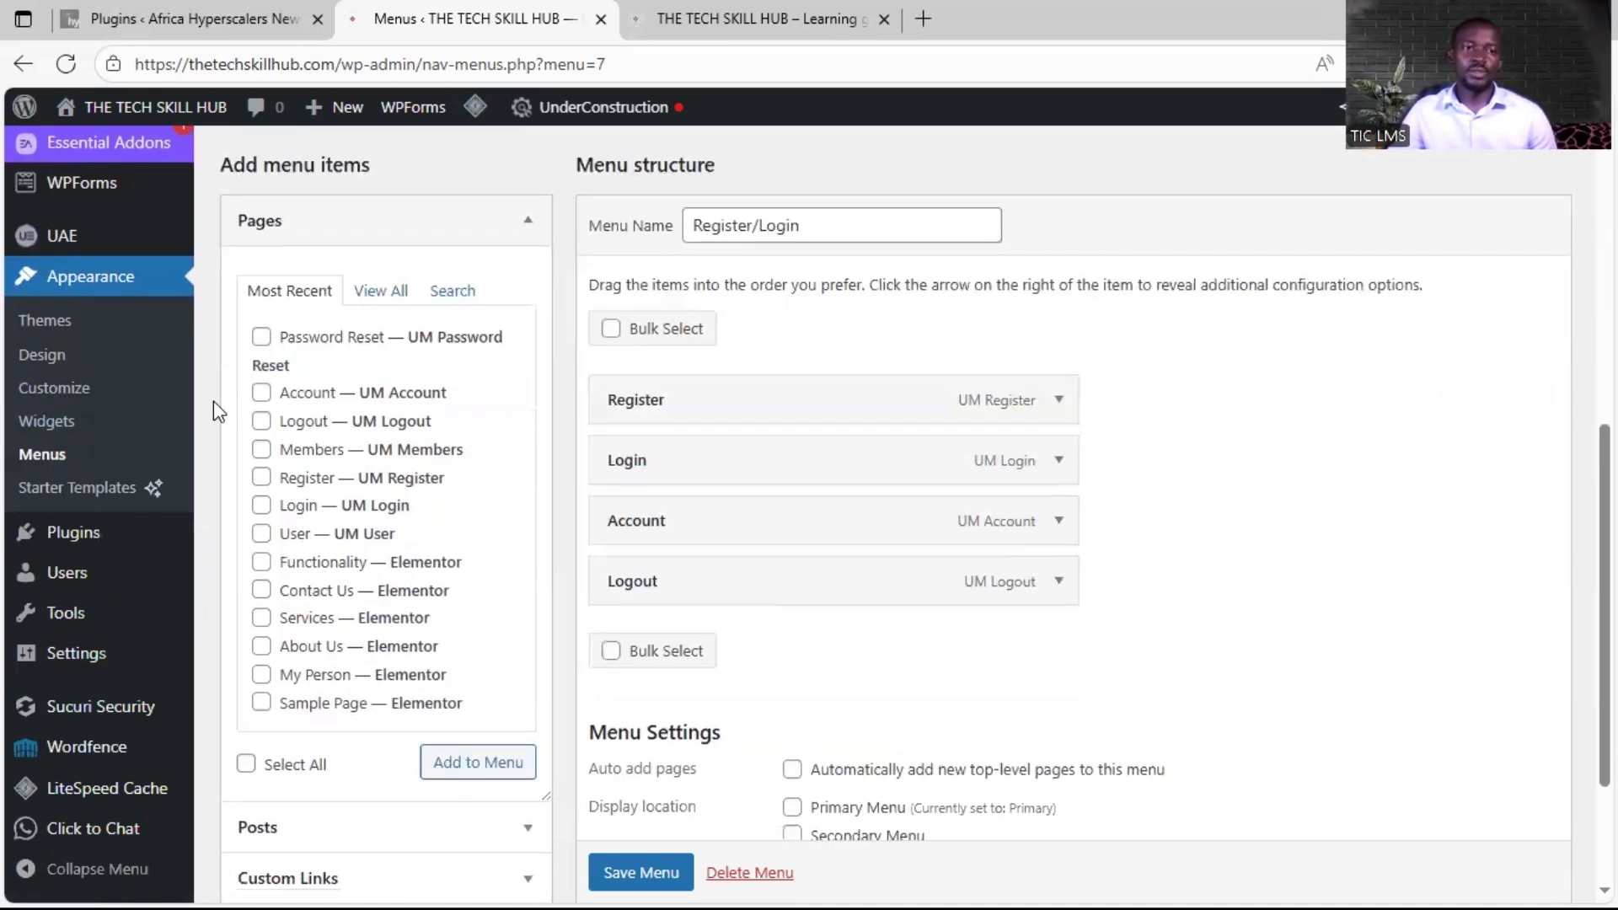
{"action": "mouse_move", "coordinate": [86, 241]}
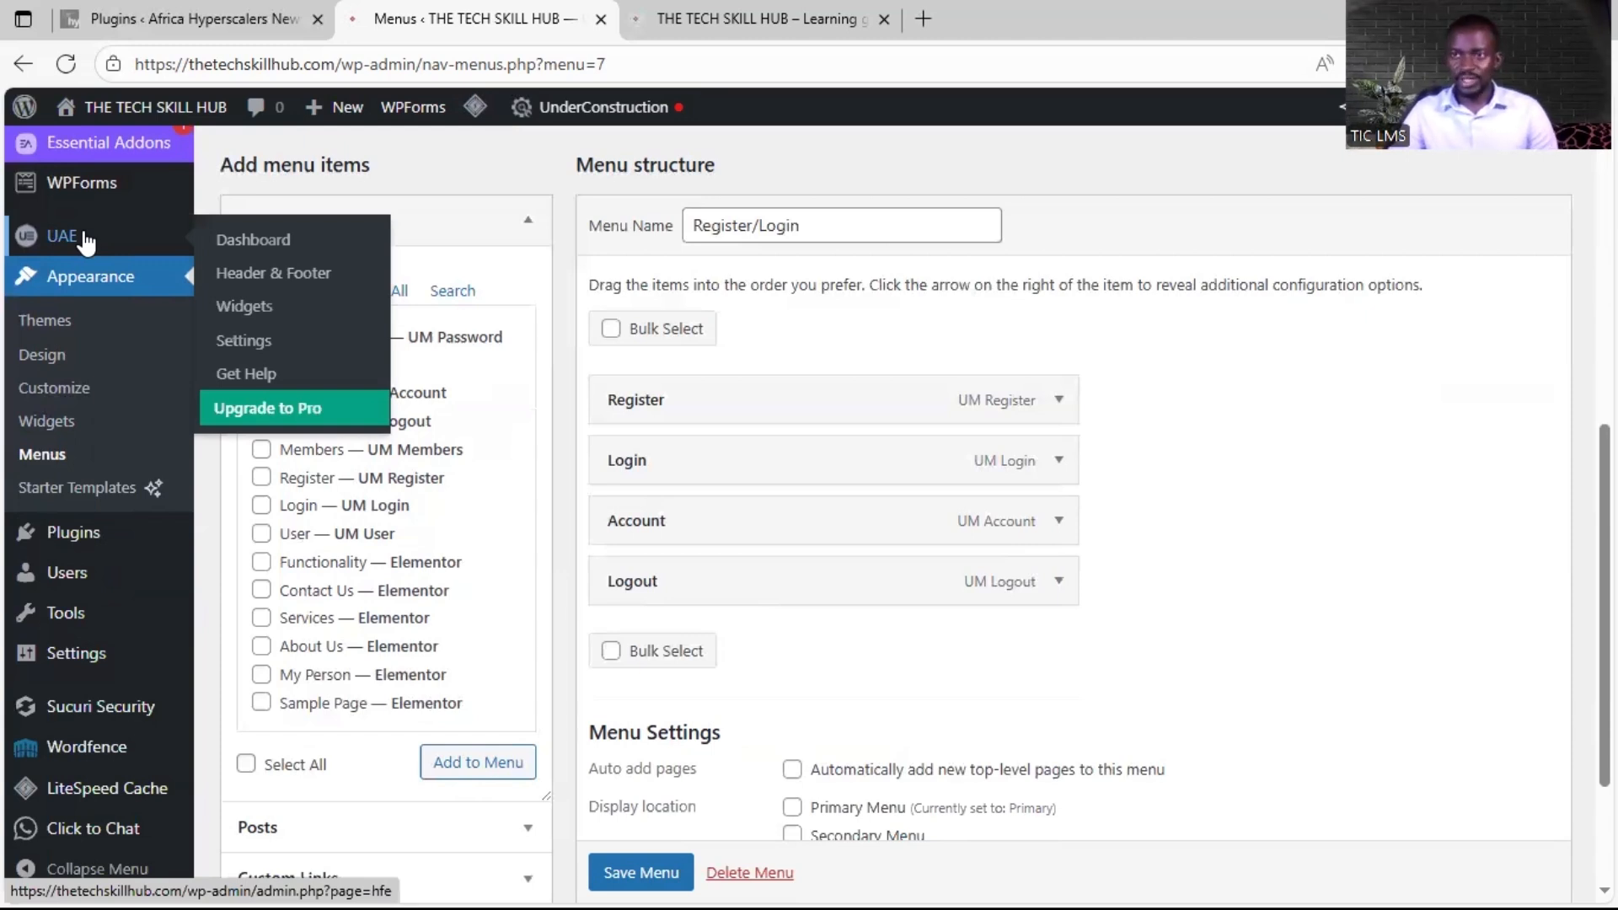
{"action": "left_click", "coordinate": [270, 289]}
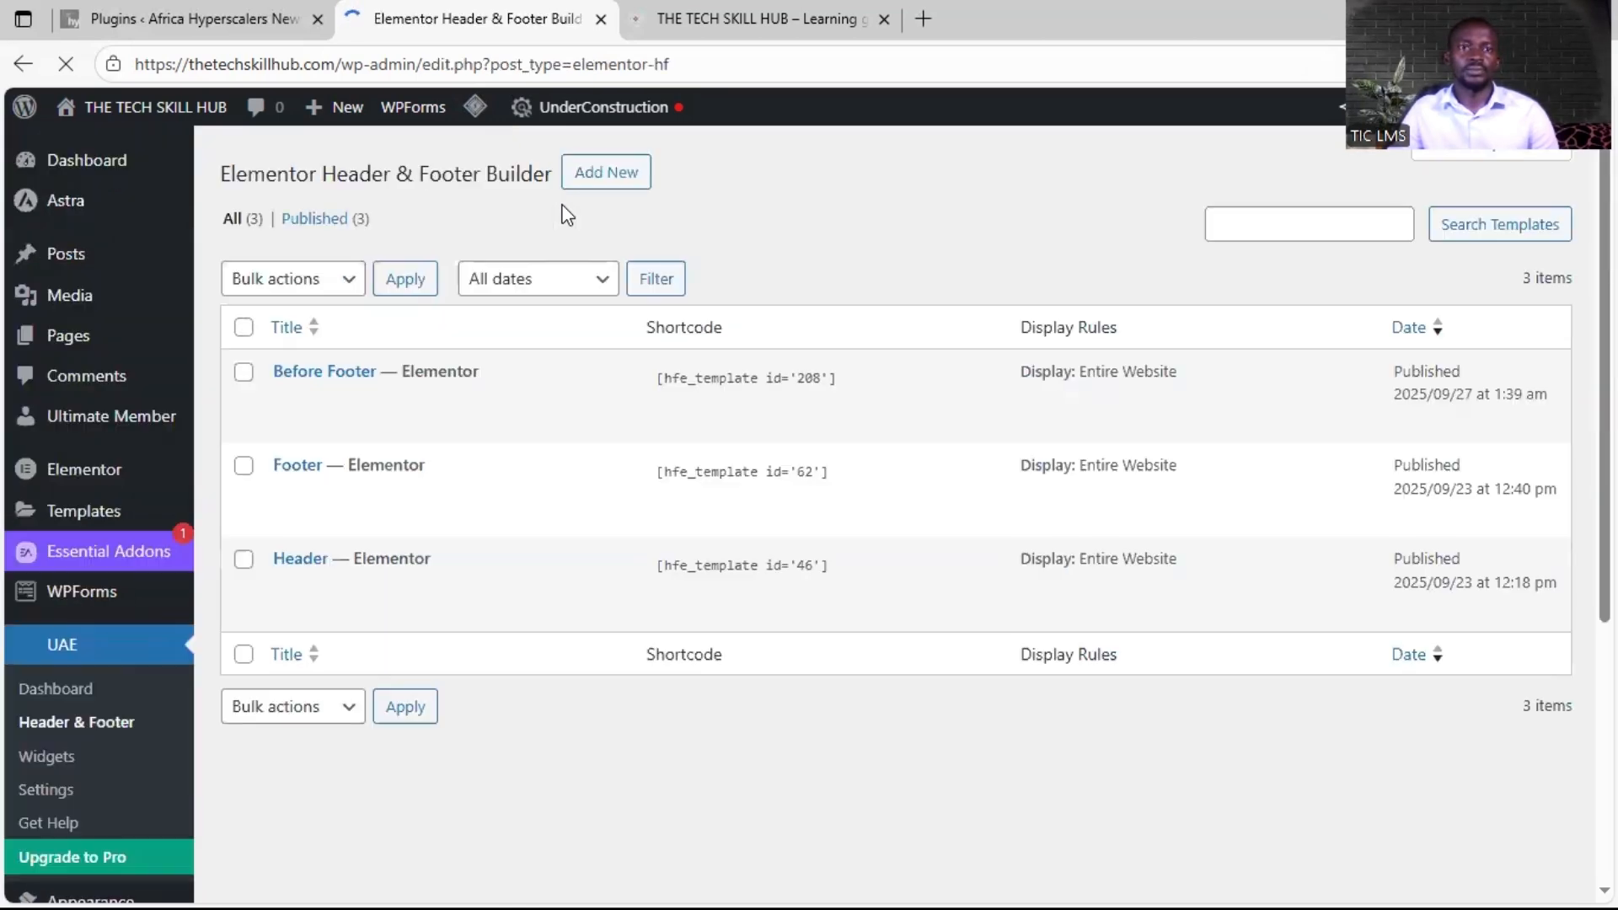
{"action": "scroll", "coordinate": [558, 355], "scroll_direction": "down", "scroll_amount": 1}
{"action": "scroll", "coordinate": [326, 381], "scroll_direction": "up", "scroll_amount": 1}
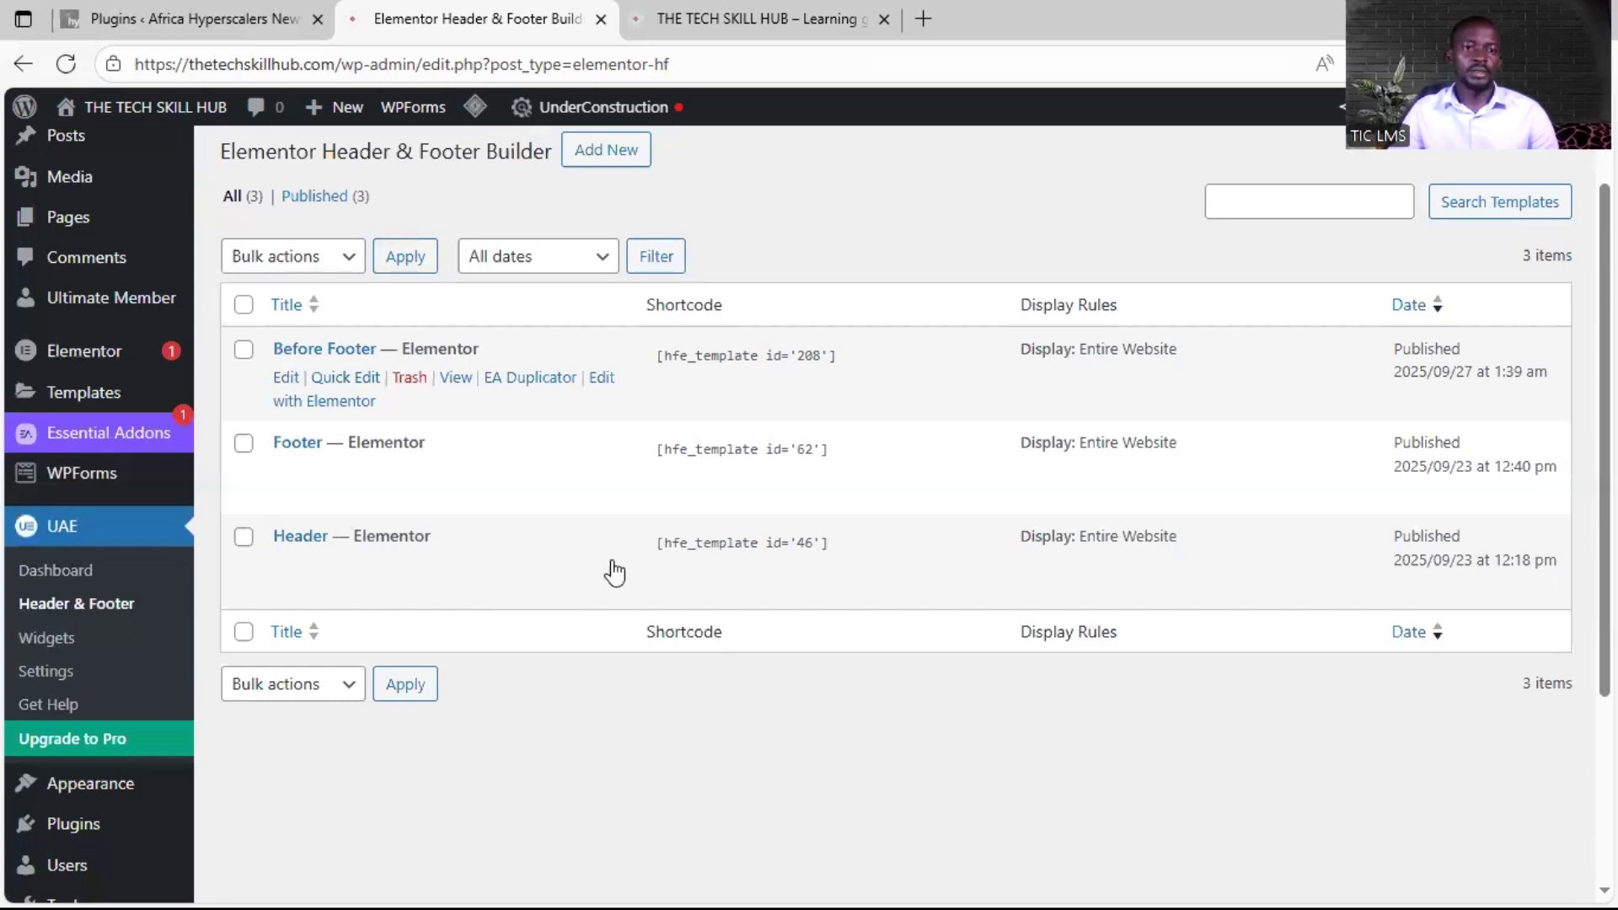
{"action": "right_click", "coordinate": [336, 589]}
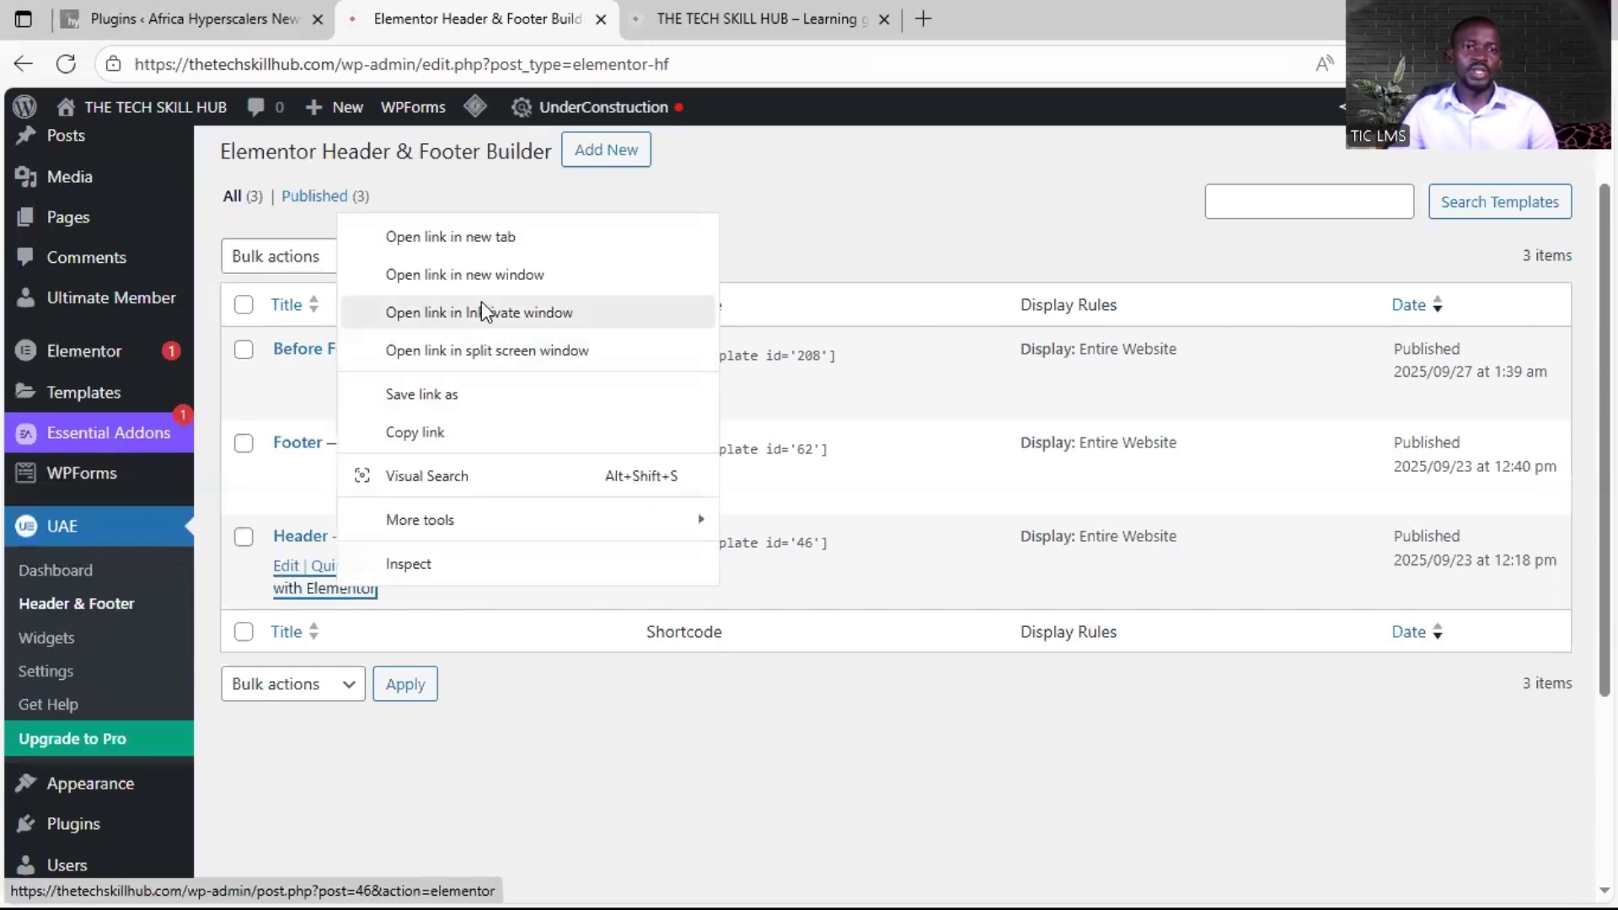
{"action": "left_click", "coordinate": [482, 245]}
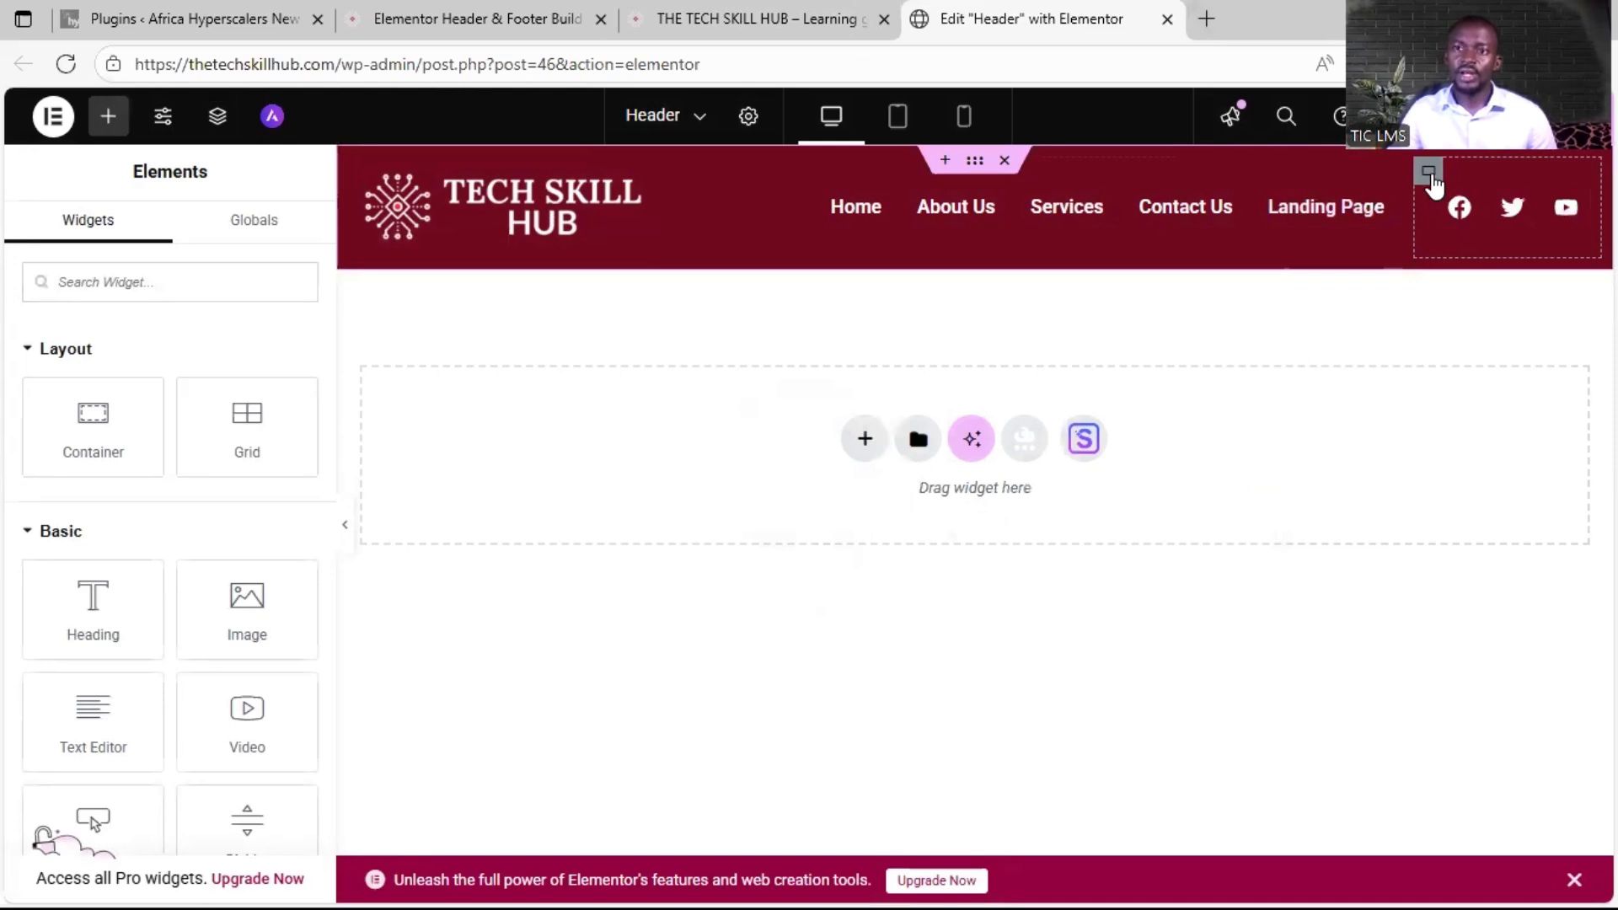
Step: Duplicate the social icons container in the header and preview the layout at tablet, mobile and desktop sizes
{"action": "right_click", "coordinate": [1430, 178]}
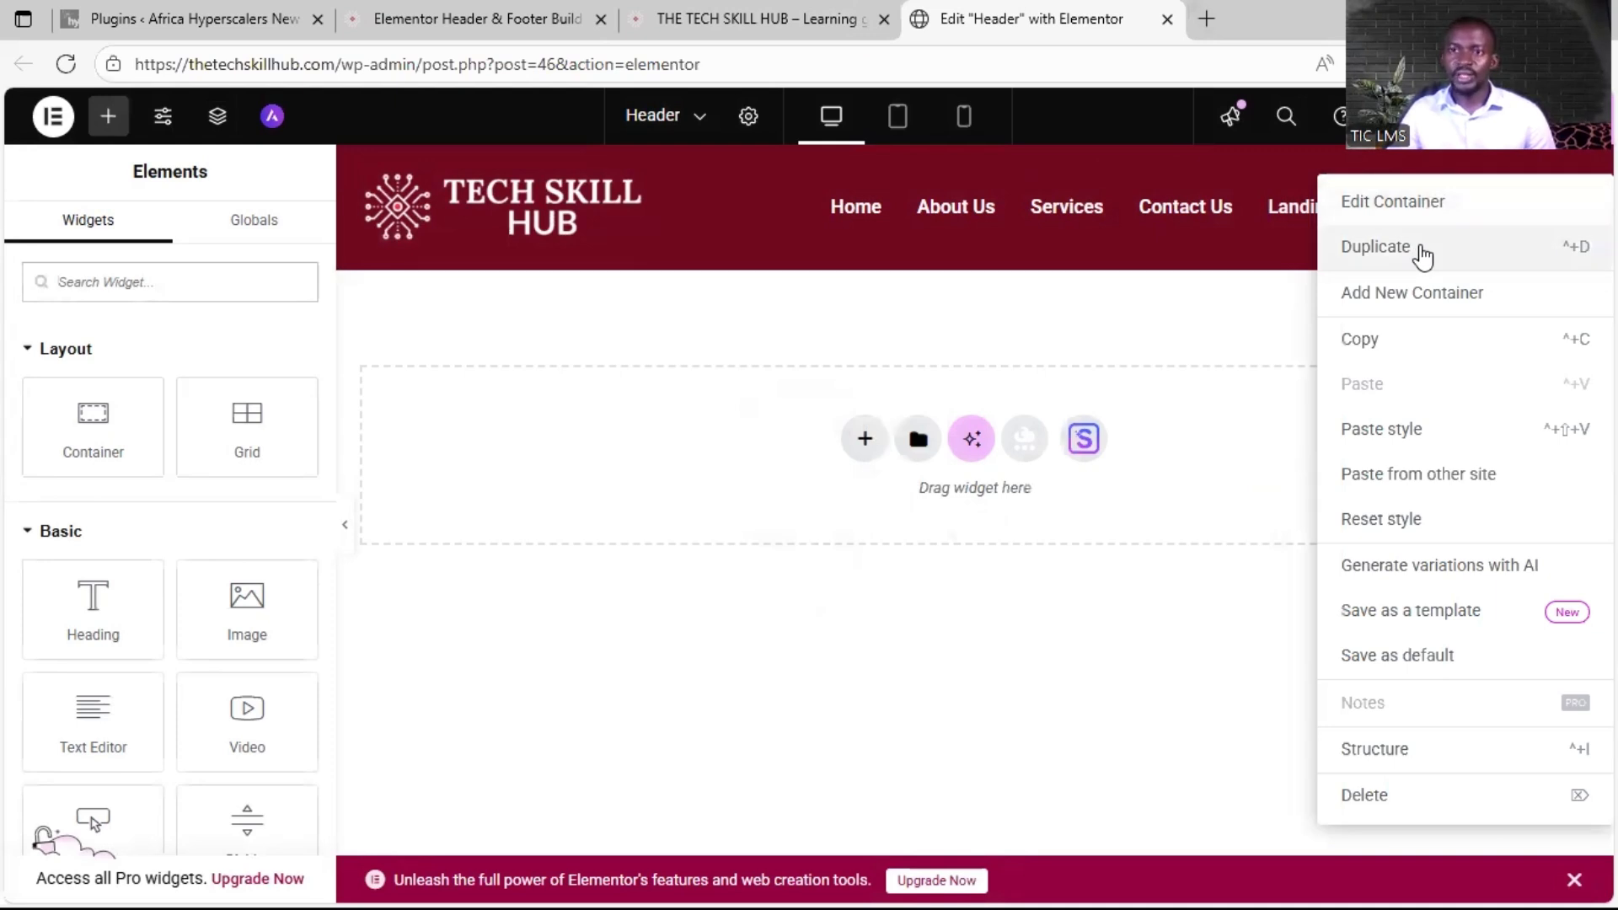
{"action": "left_click", "coordinate": [1376, 247]}
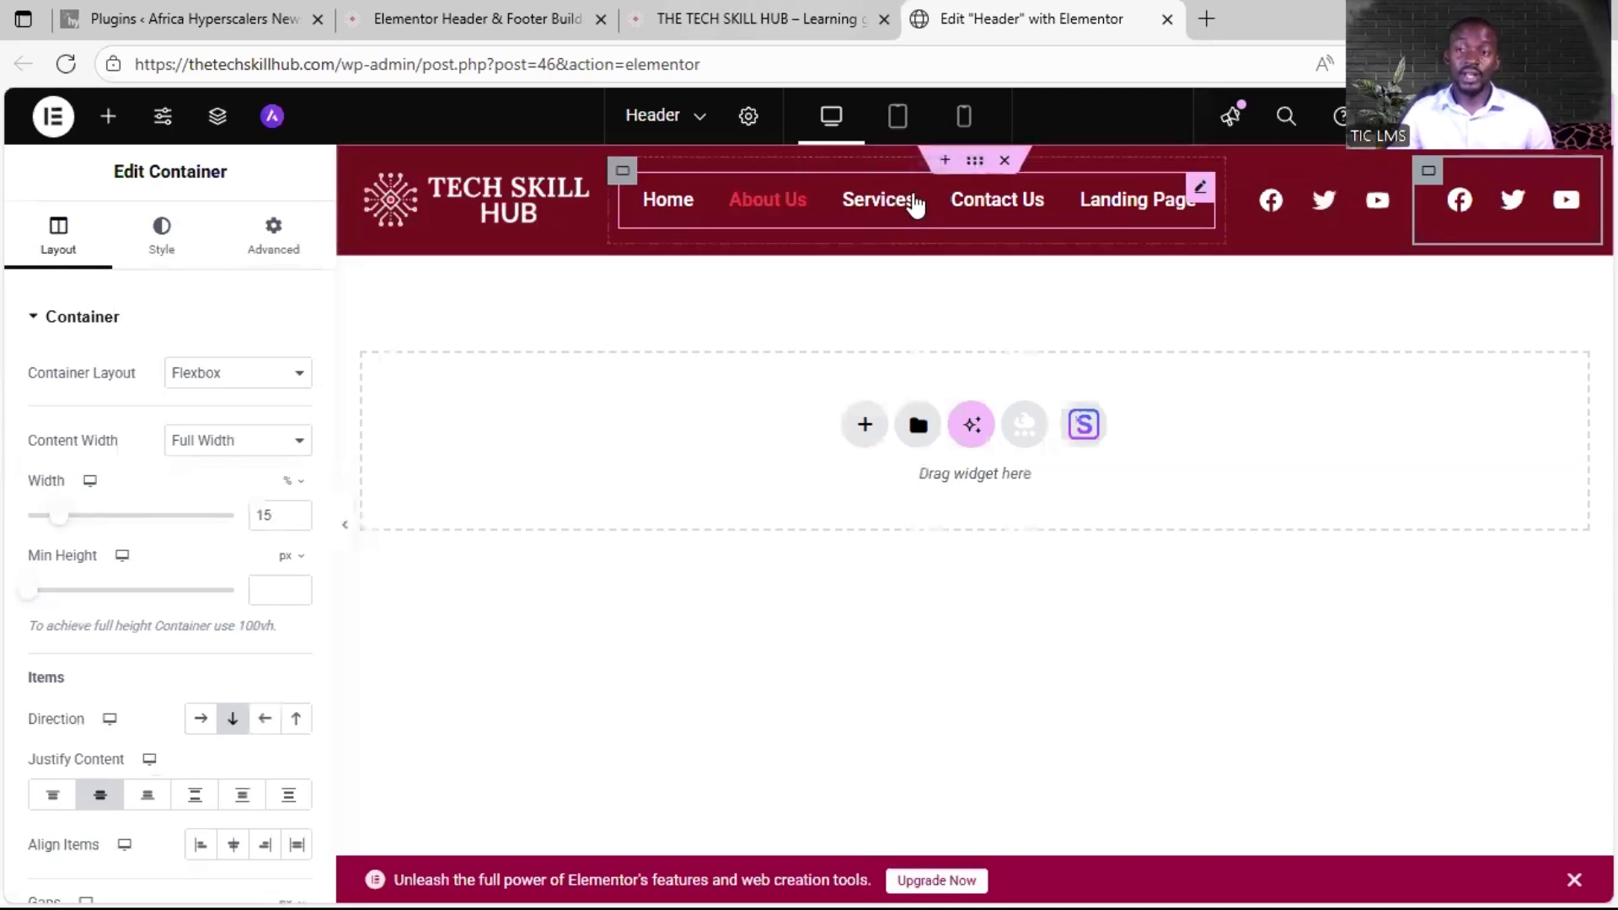
{"action": "left_click", "coordinate": [900, 130]}
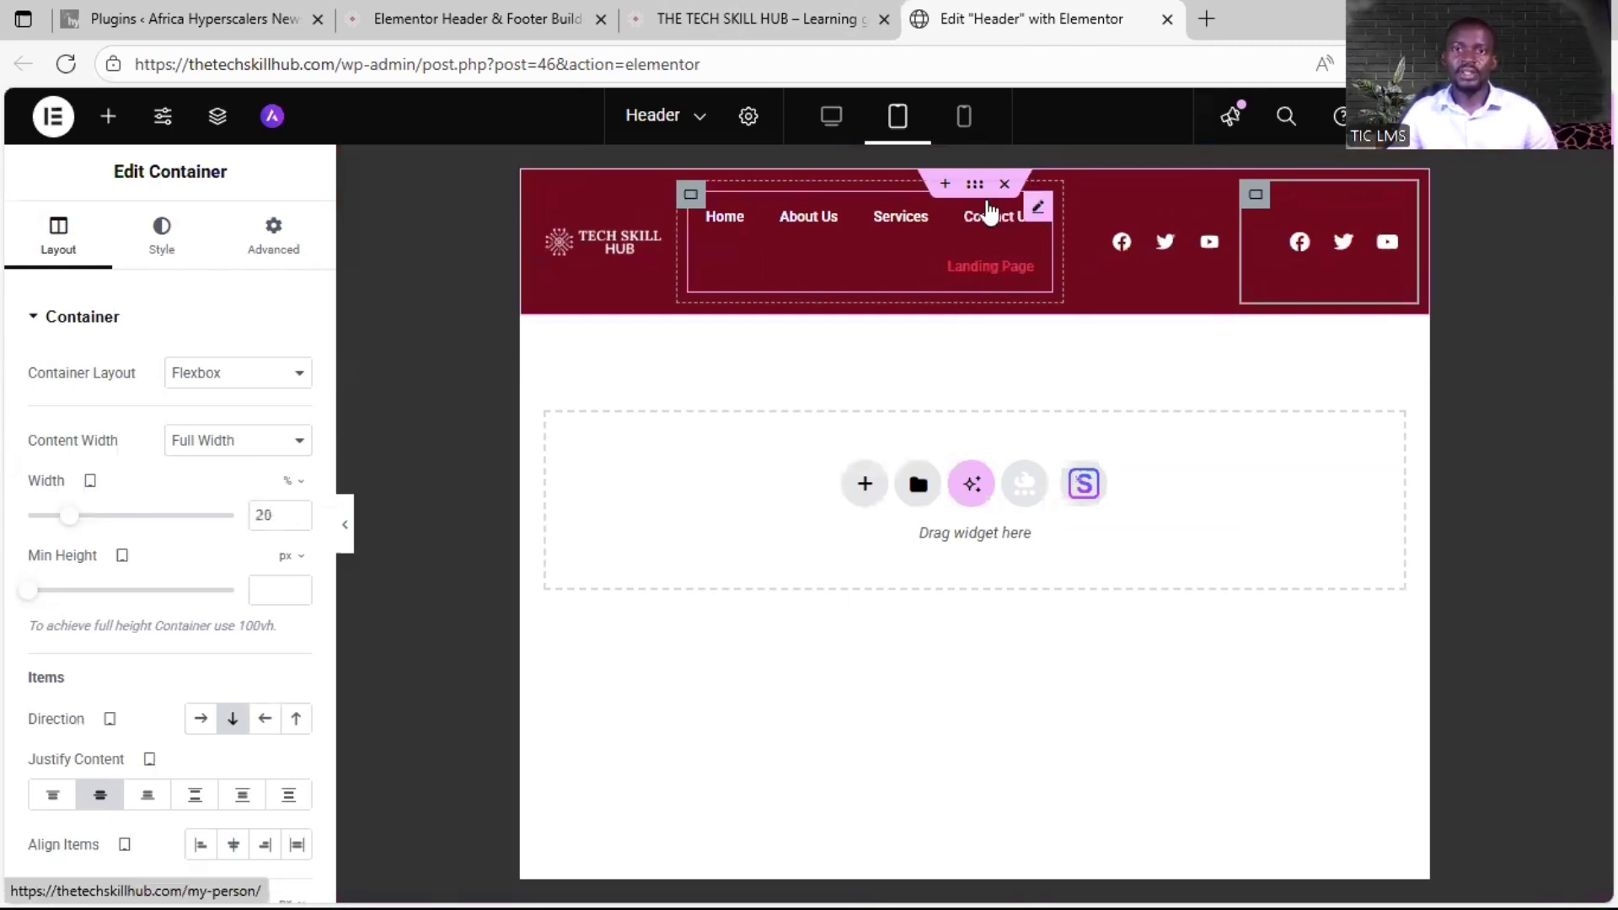
{"action": "left_click", "coordinate": [963, 116]}
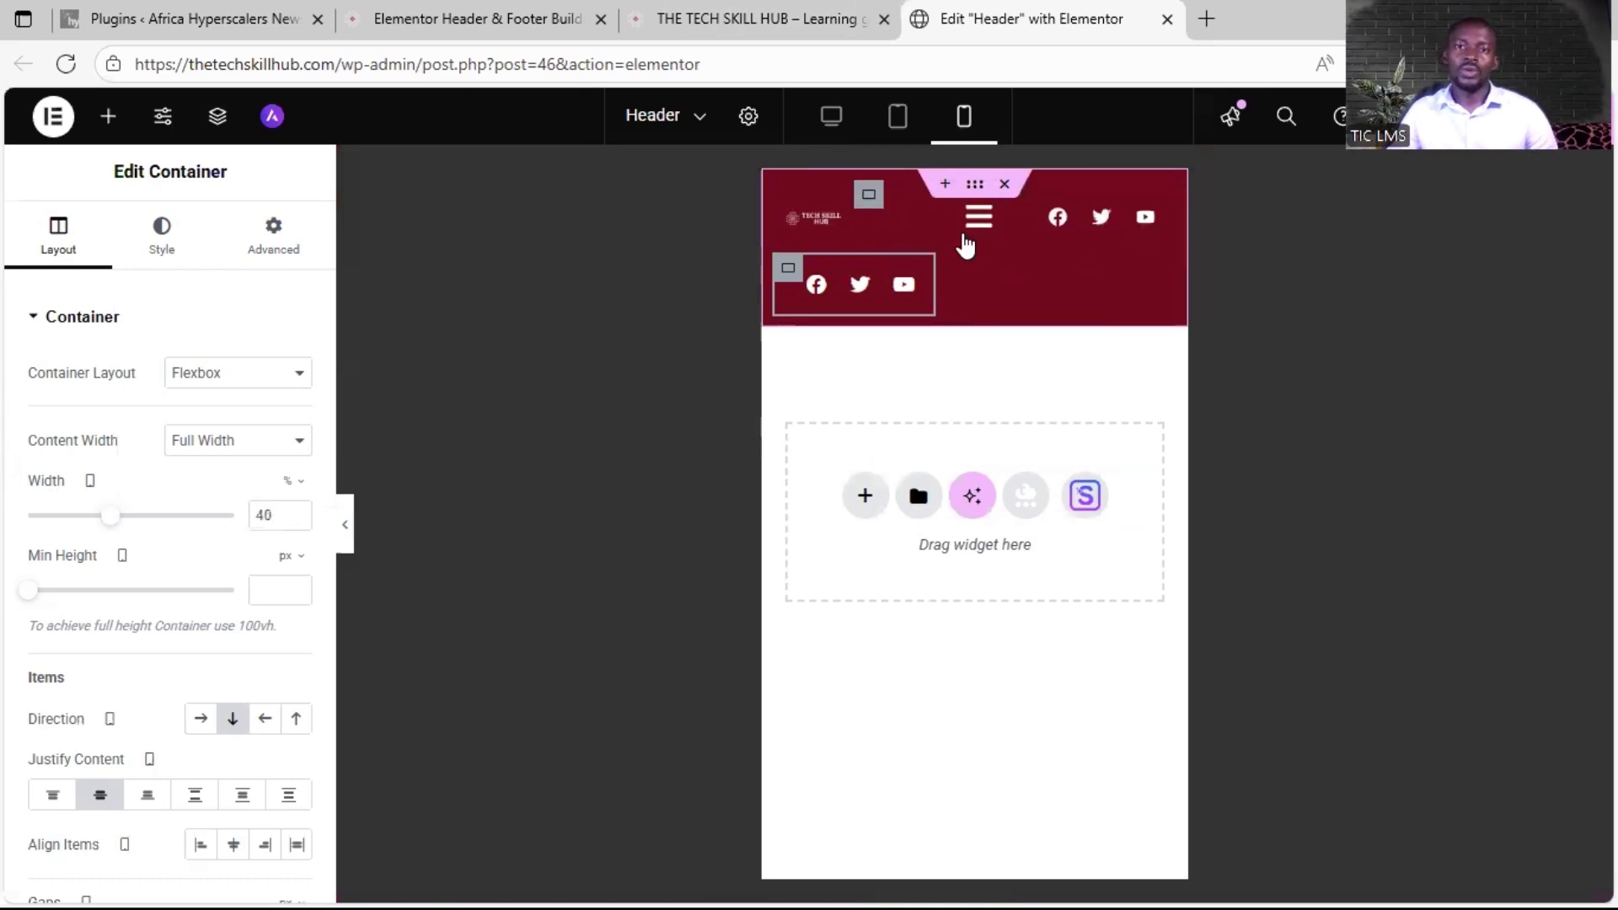
{"action": "left_click", "coordinate": [834, 127]}
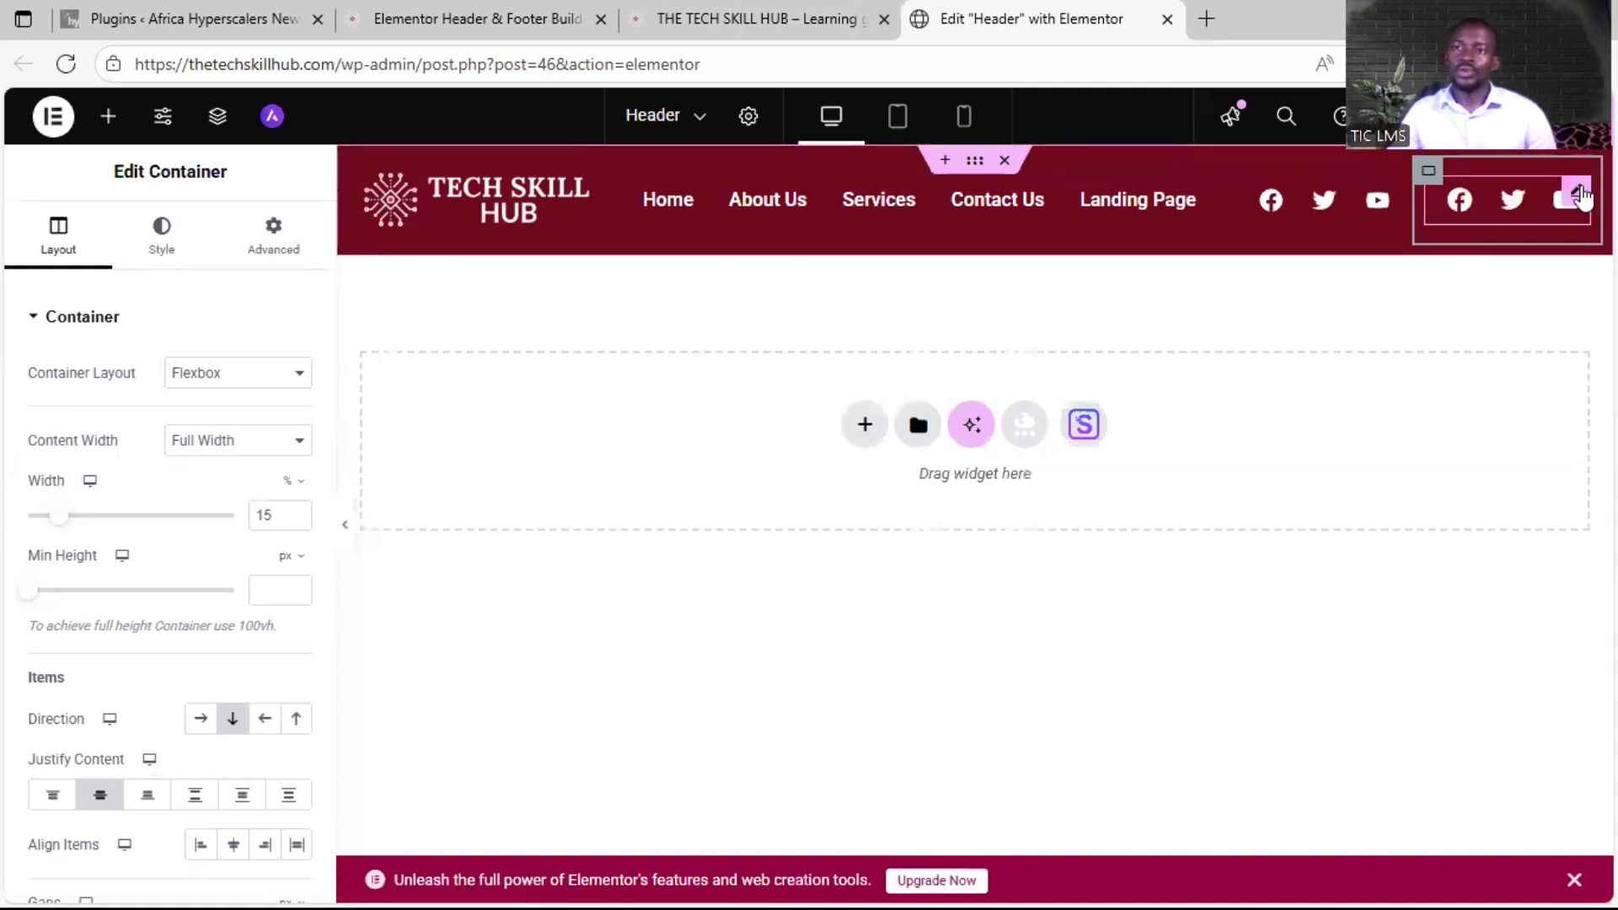
Step: Replace the social icons in the duplicated header container with the UAE Navigation Menu widget
{"action": "right_click", "coordinate": [1578, 213]}
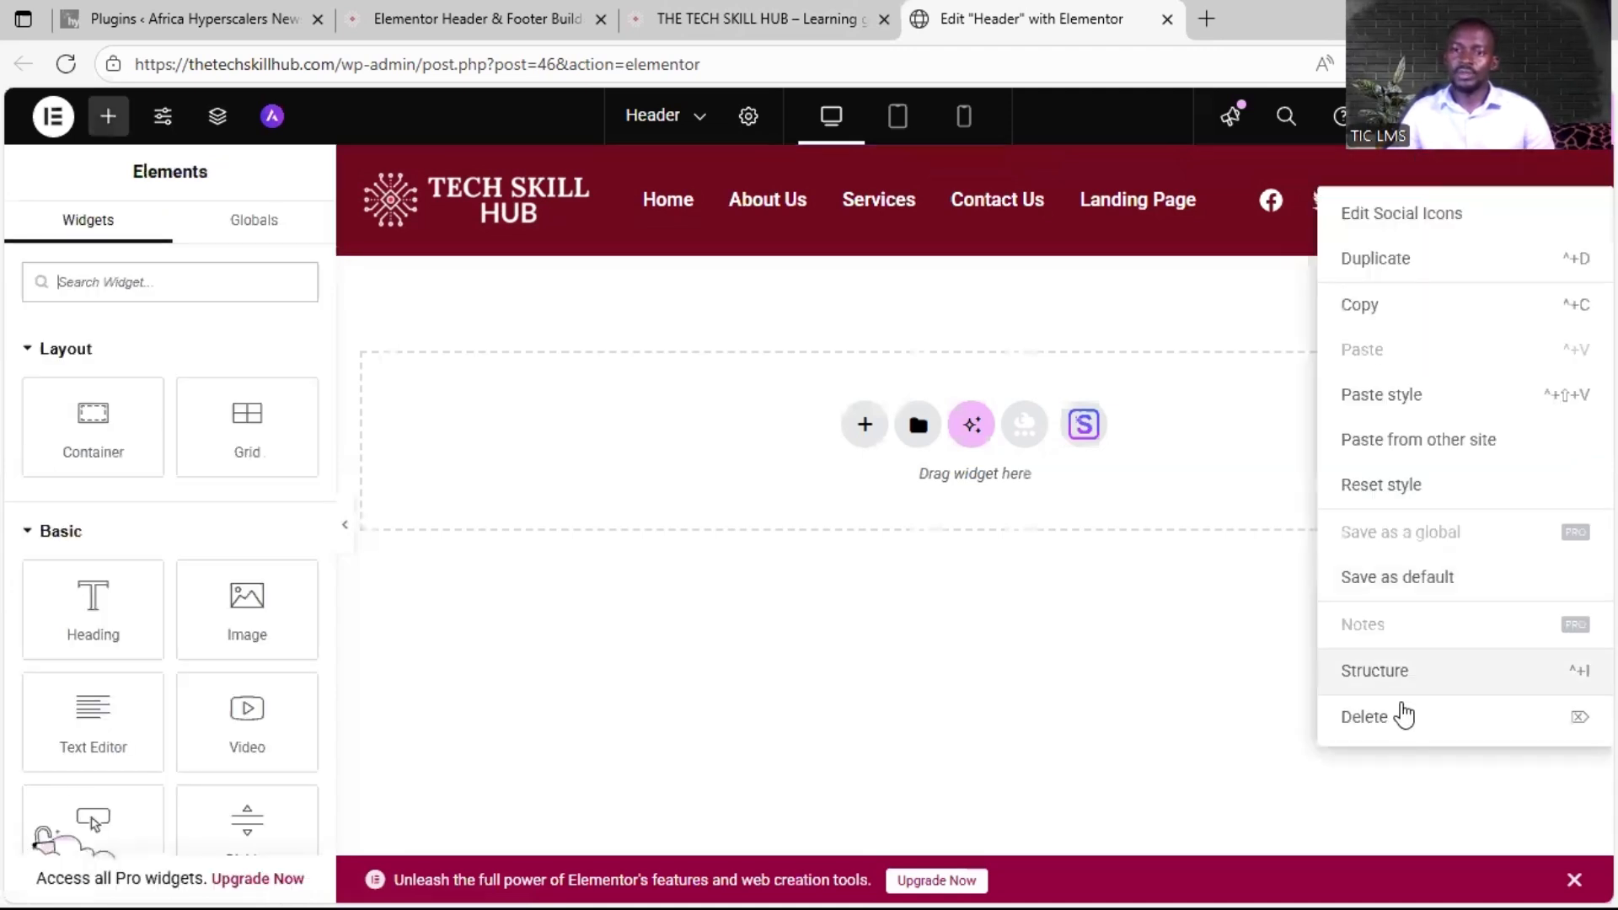
{"action": "left_click", "coordinate": [1402, 719]}
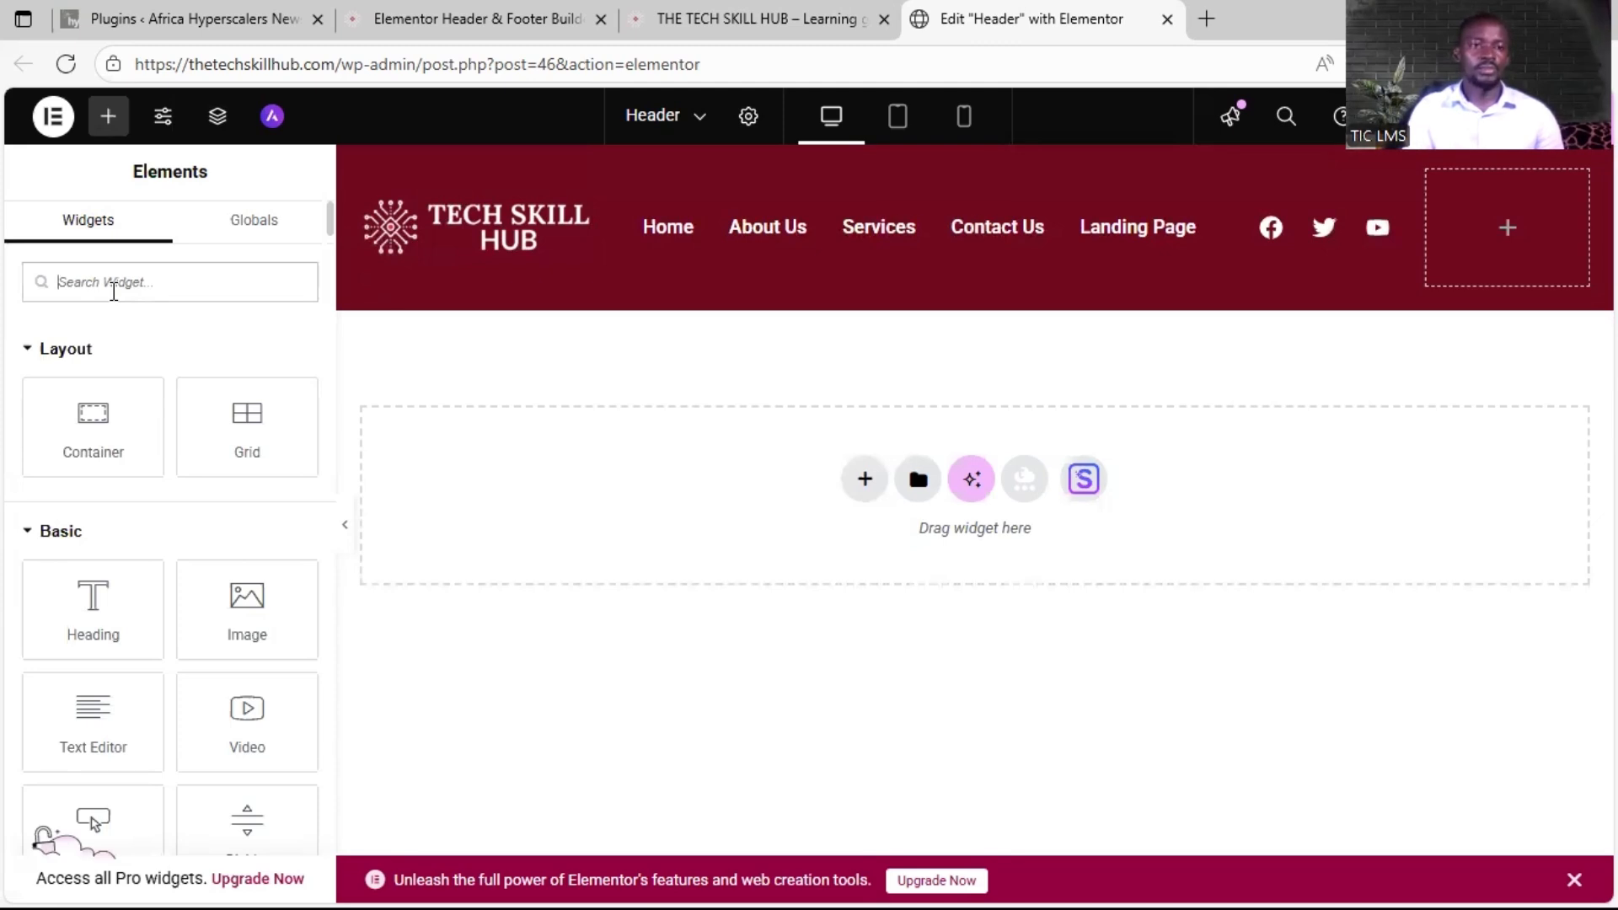
{"action": "type", "text": "menu"}
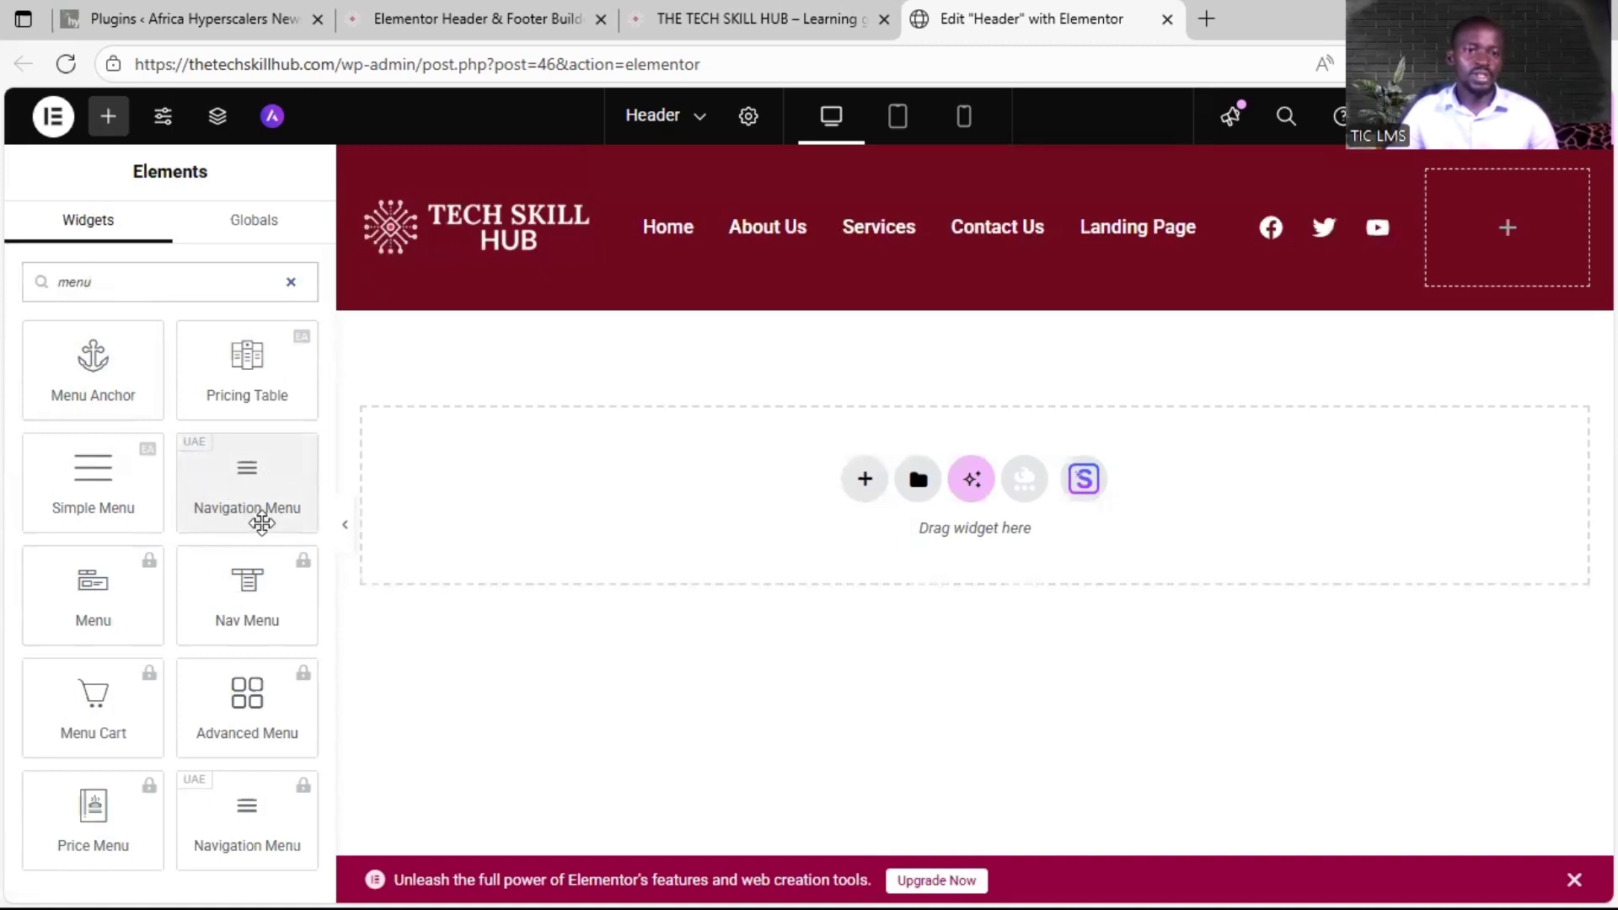
{"action": "left_click_drag", "start_coordinate": [256, 479], "coordinate": [1499, 231]}
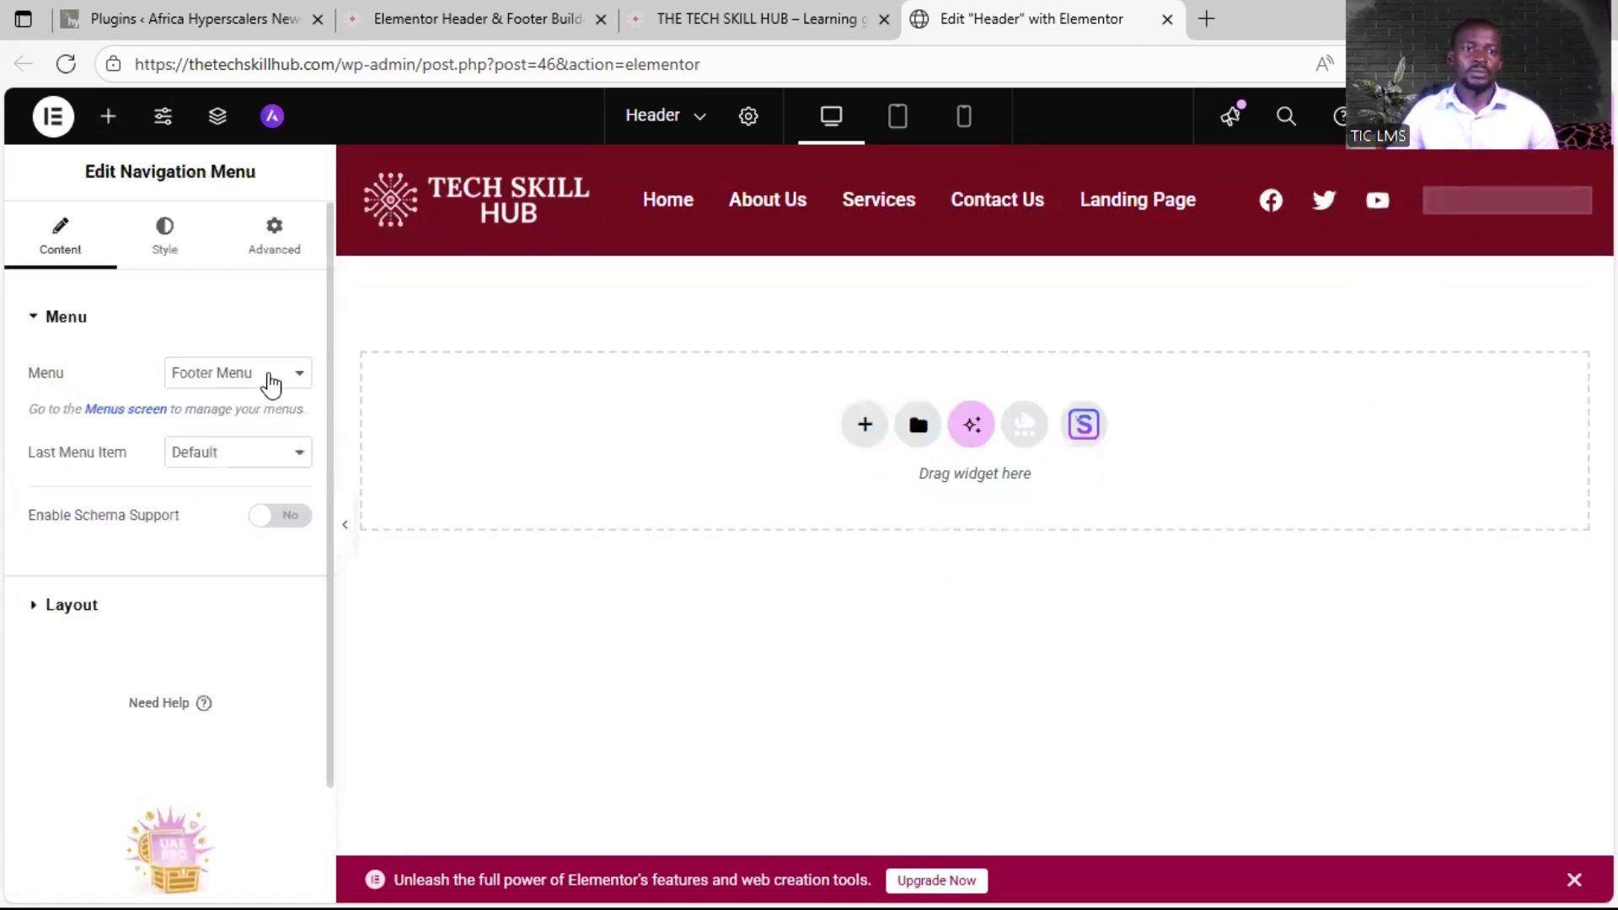
Step: Set the new navigation widget to show the Register/Login menu with its last menu item styled as Button
{"action": "left_click", "coordinate": [269, 383]}
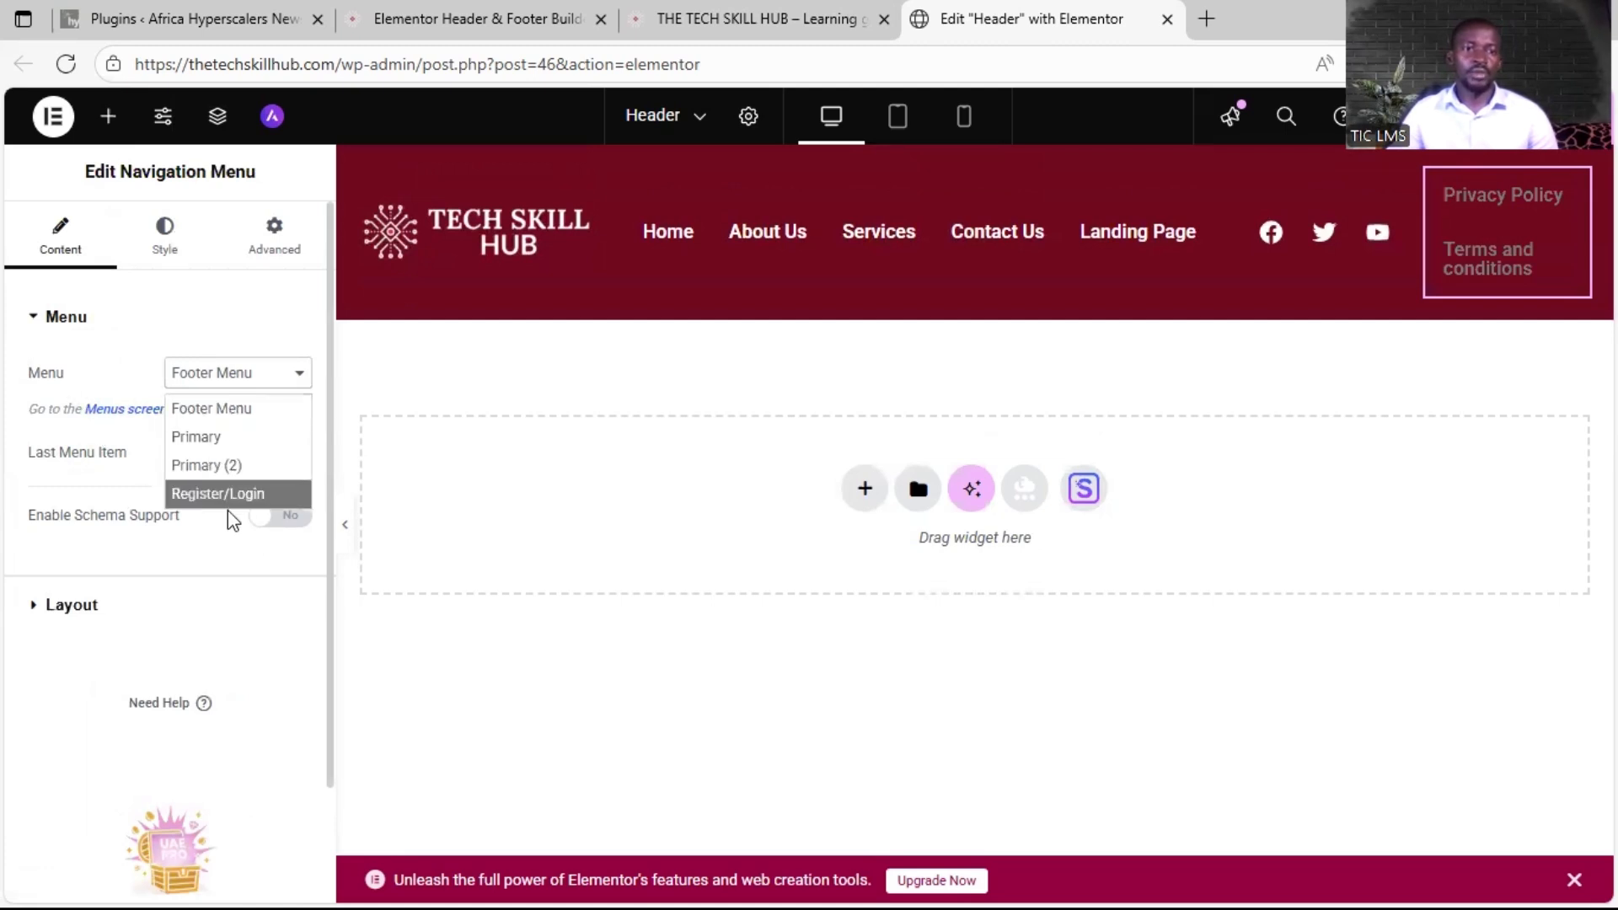
{"action": "left_click", "coordinate": [244, 495]}
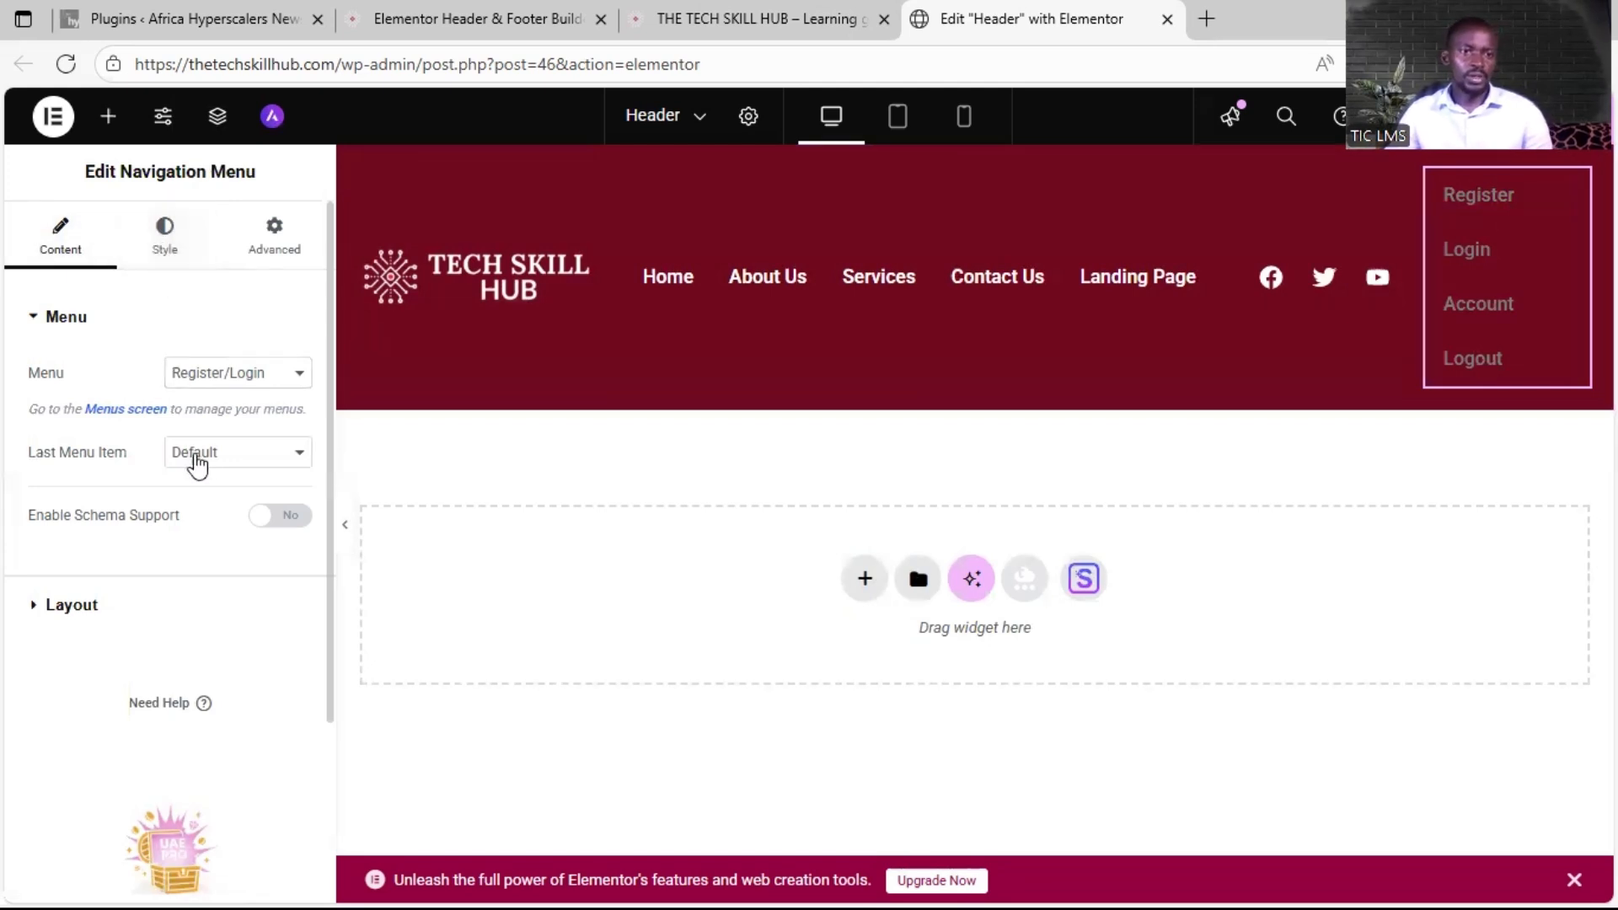
{"action": "left_click", "coordinate": [202, 465]}
{"action": "left_click", "coordinate": [203, 510]}
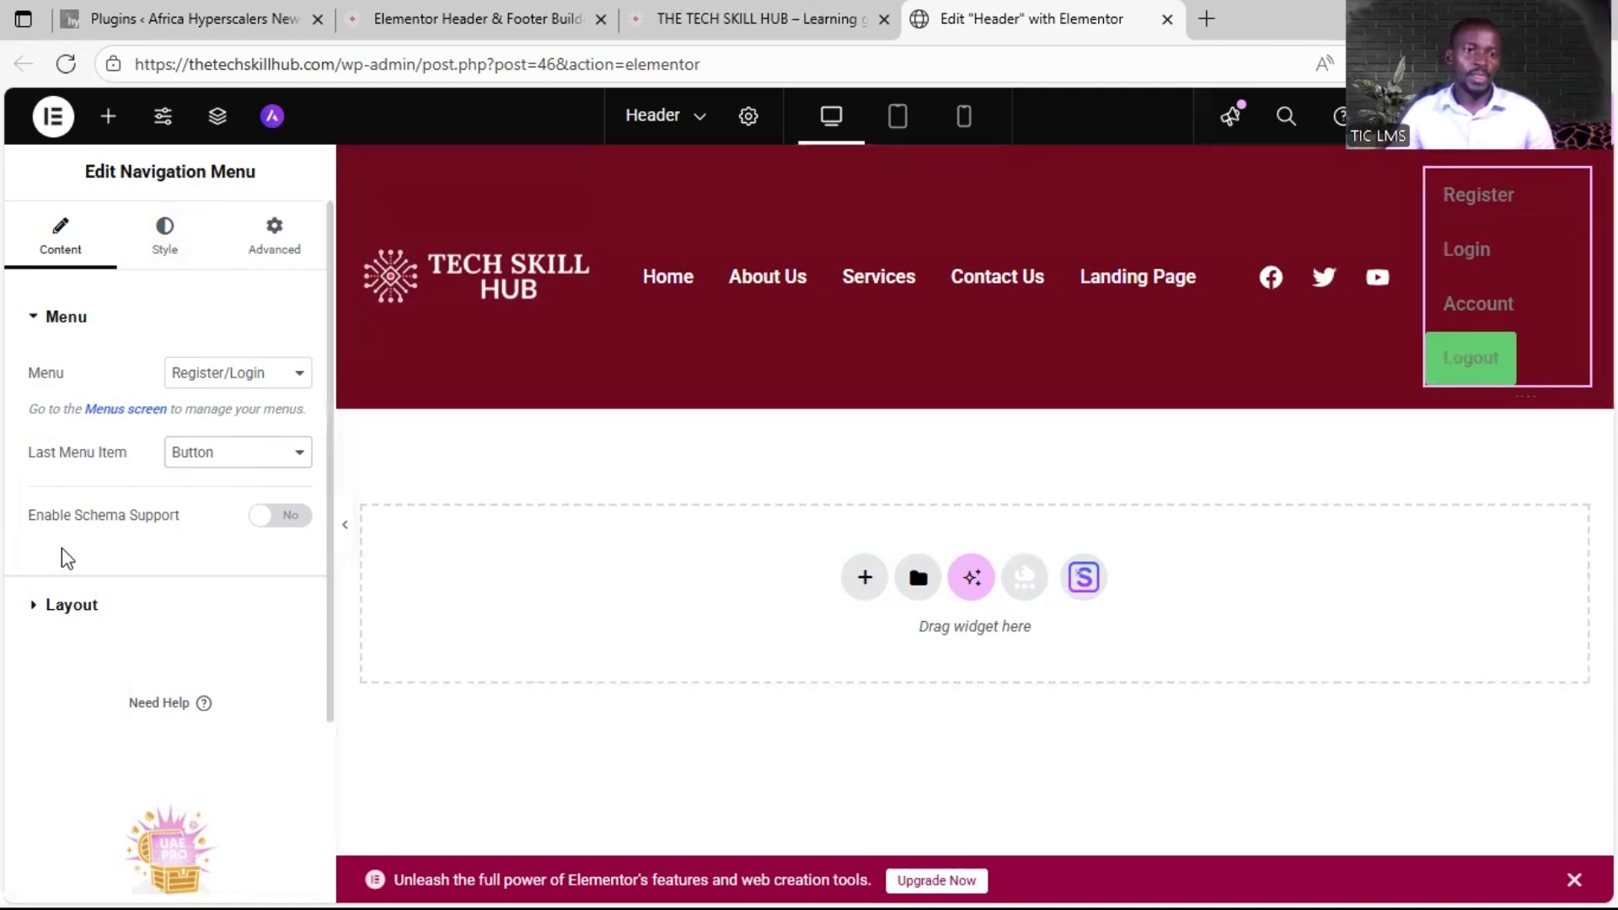
Step: Examine the new navigation widget's layout, submenu, responsive and menu icon settings
{"action": "left_click", "coordinate": [87, 619]}
{"action": "scroll", "coordinate": [99, 583], "scroll_direction": "down", "scroll_amount": 2}
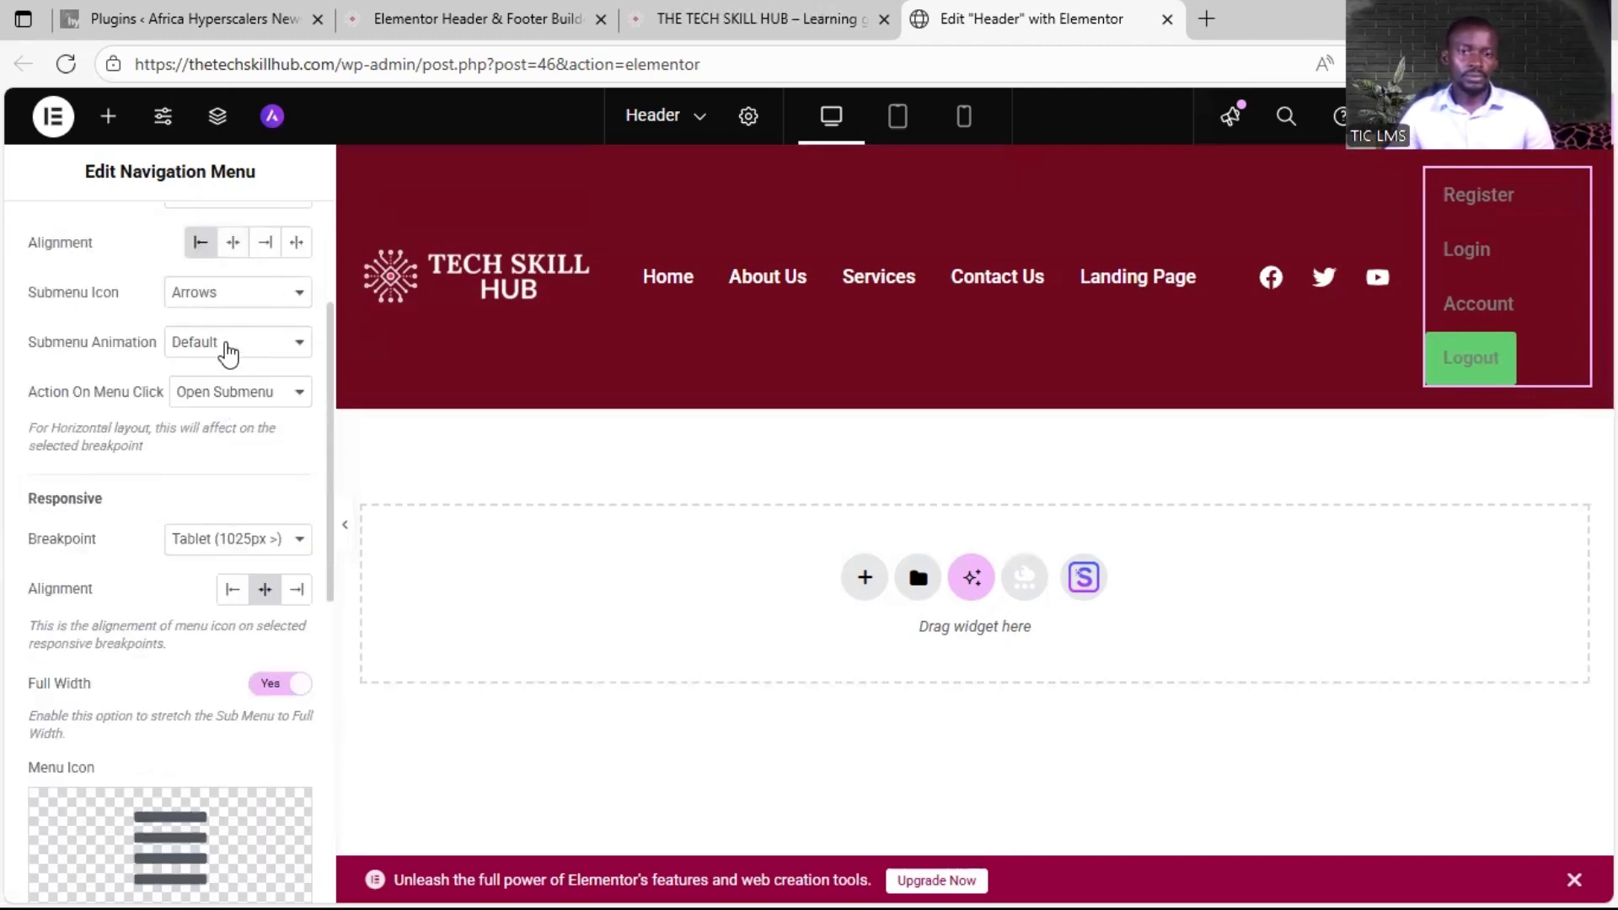
{"action": "scroll", "coordinate": [181, 556], "scroll_direction": "down", "scroll_amount": 1}
{"action": "scroll", "coordinate": [182, 558], "scroll_direction": "down", "scroll_amount": 1}
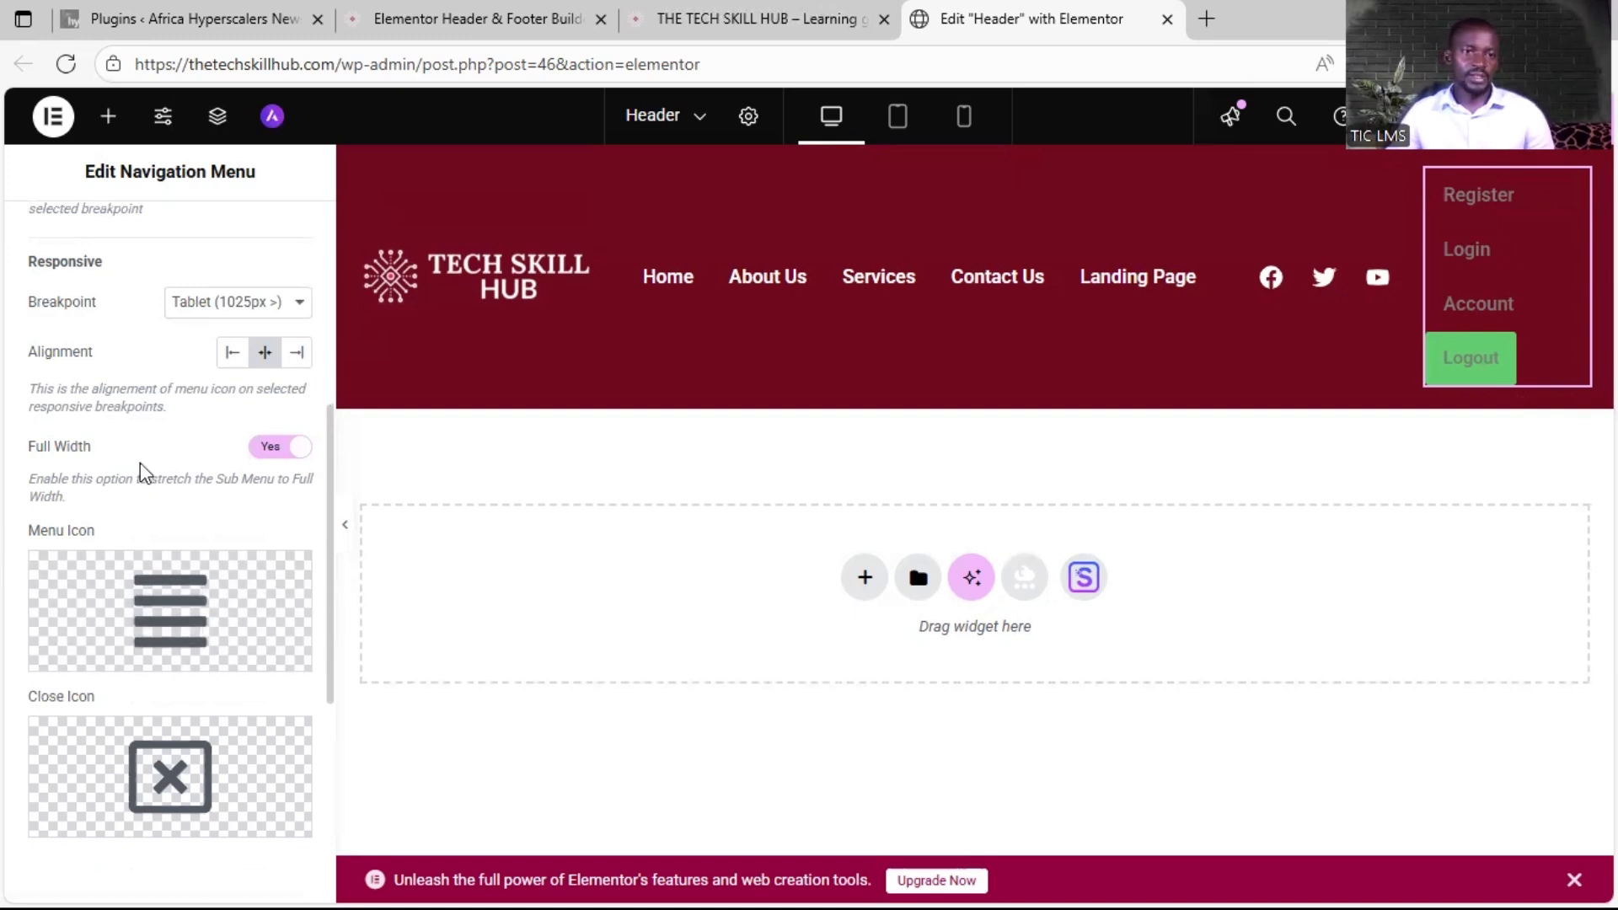
{"action": "scroll", "coordinate": [140, 463], "scroll_direction": "up", "scroll_amount": 2}
{"action": "scroll", "coordinate": [140, 463], "scroll_direction": "up", "scroll_amount": 1}
{"action": "scroll", "coordinate": [140, 462], "scroll_direction": "up", "scroll_amount": 1}
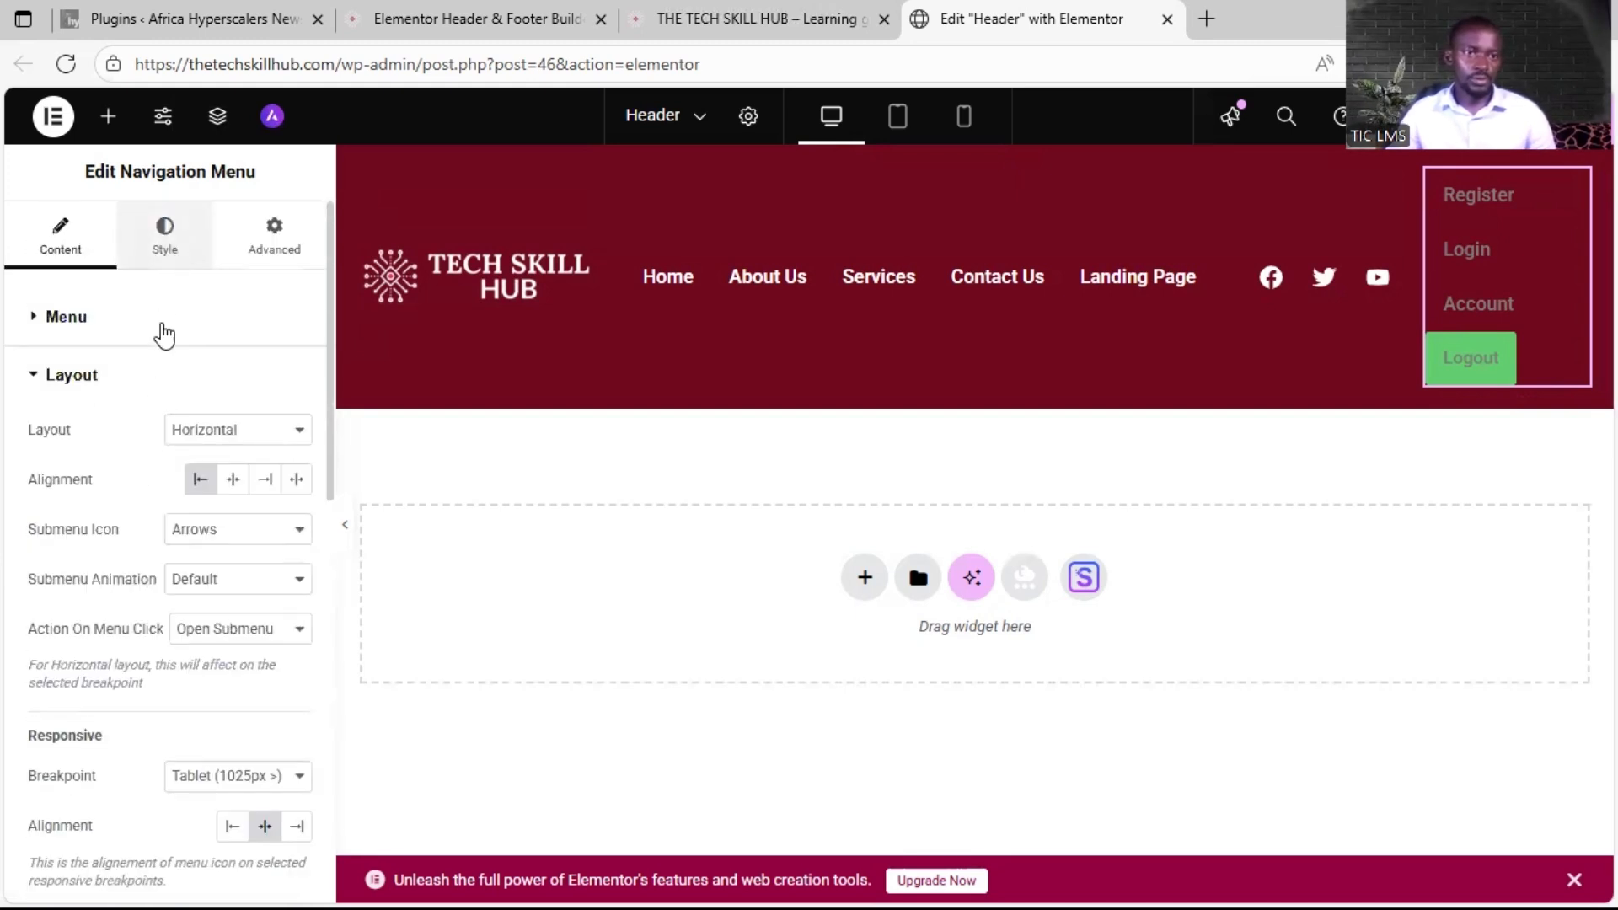
Step: Set the Register/Login main menu's normal text color to Theme Secondary Background and its hover text color to Second
{"action": "left_click", "coordinate": [165, 232]}
{"action": "scroll", "coordinate": [135, 625], "scroll_direction": "down", "scroll_amount": 2}
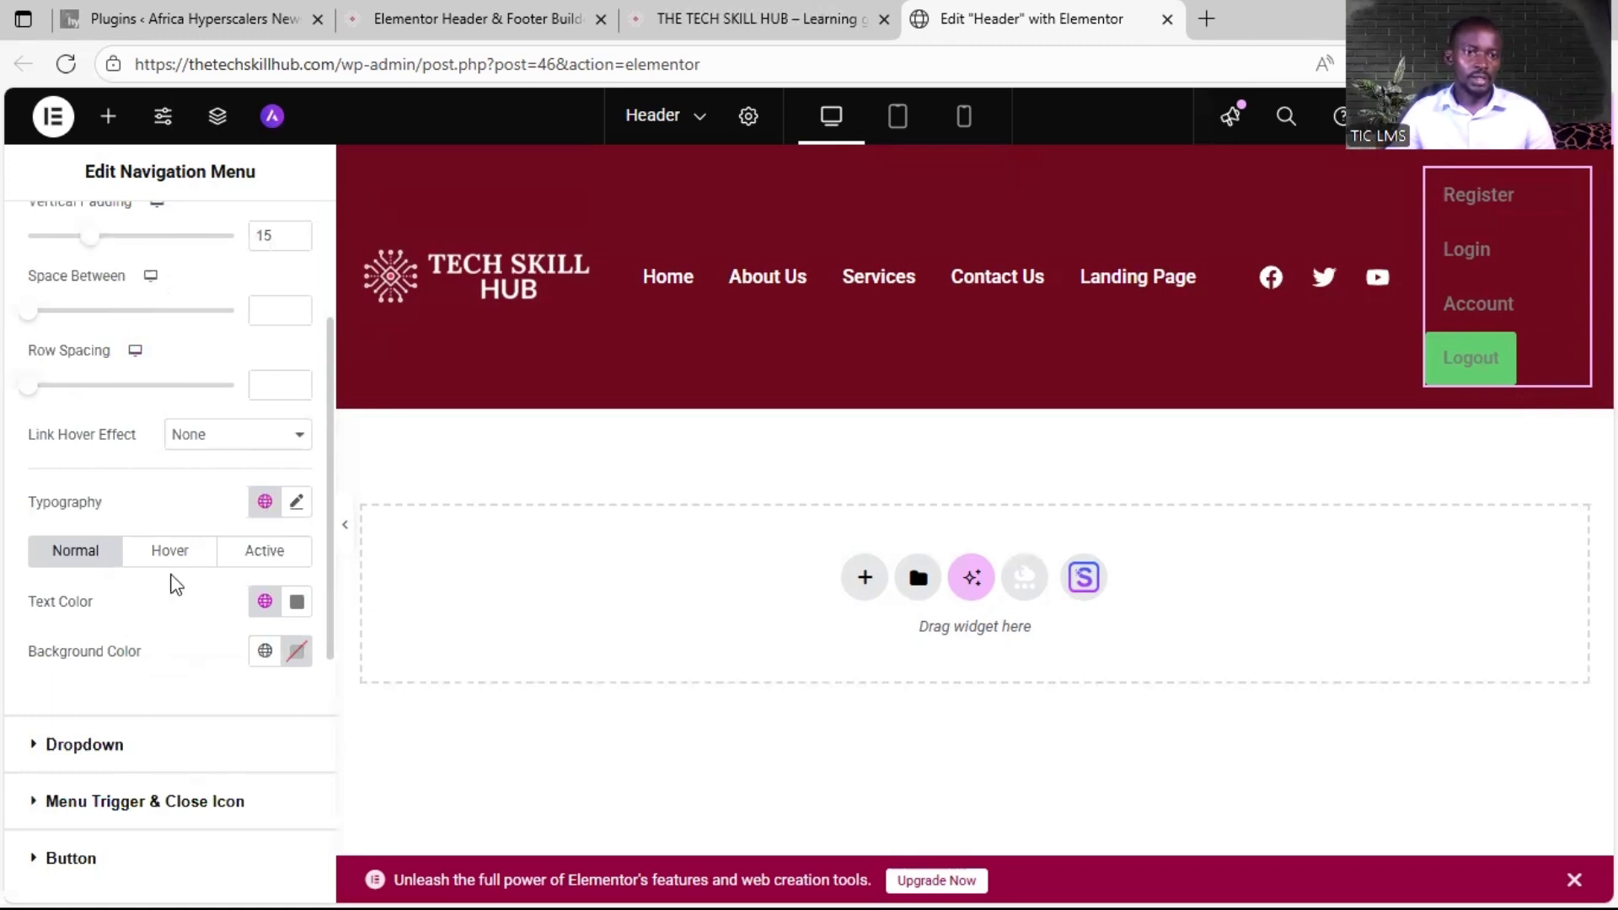
{"action": "left_click", "coordinate": [266, 601]}
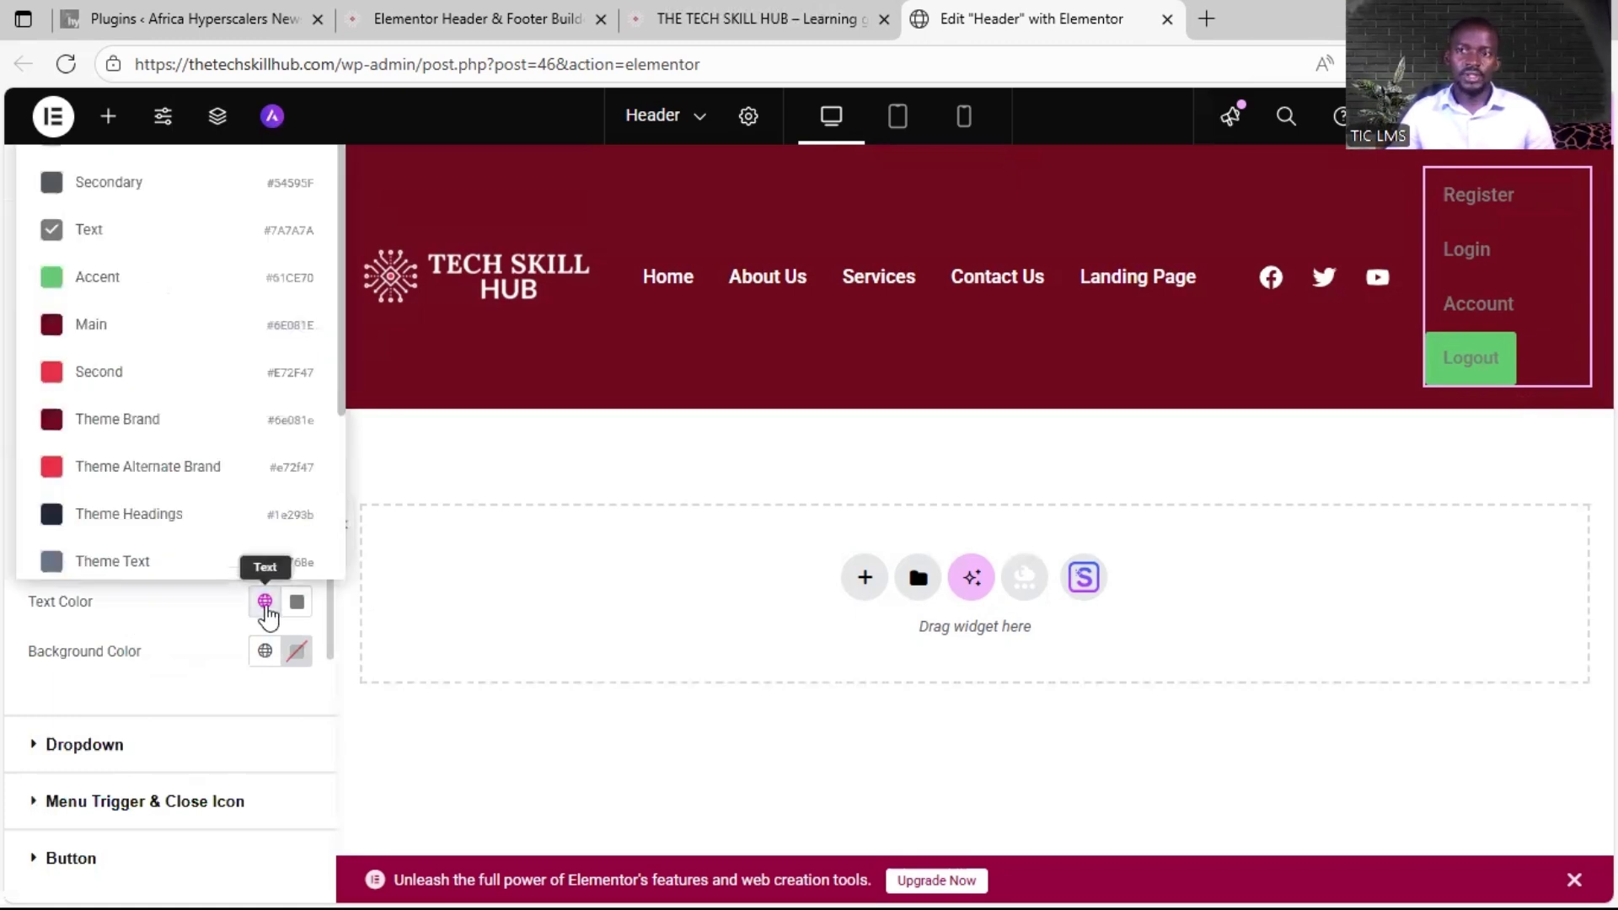
{"action": "scroll", "coordinate": [178, 517], "scroll_direction": "down", "scroll_amount": 3}
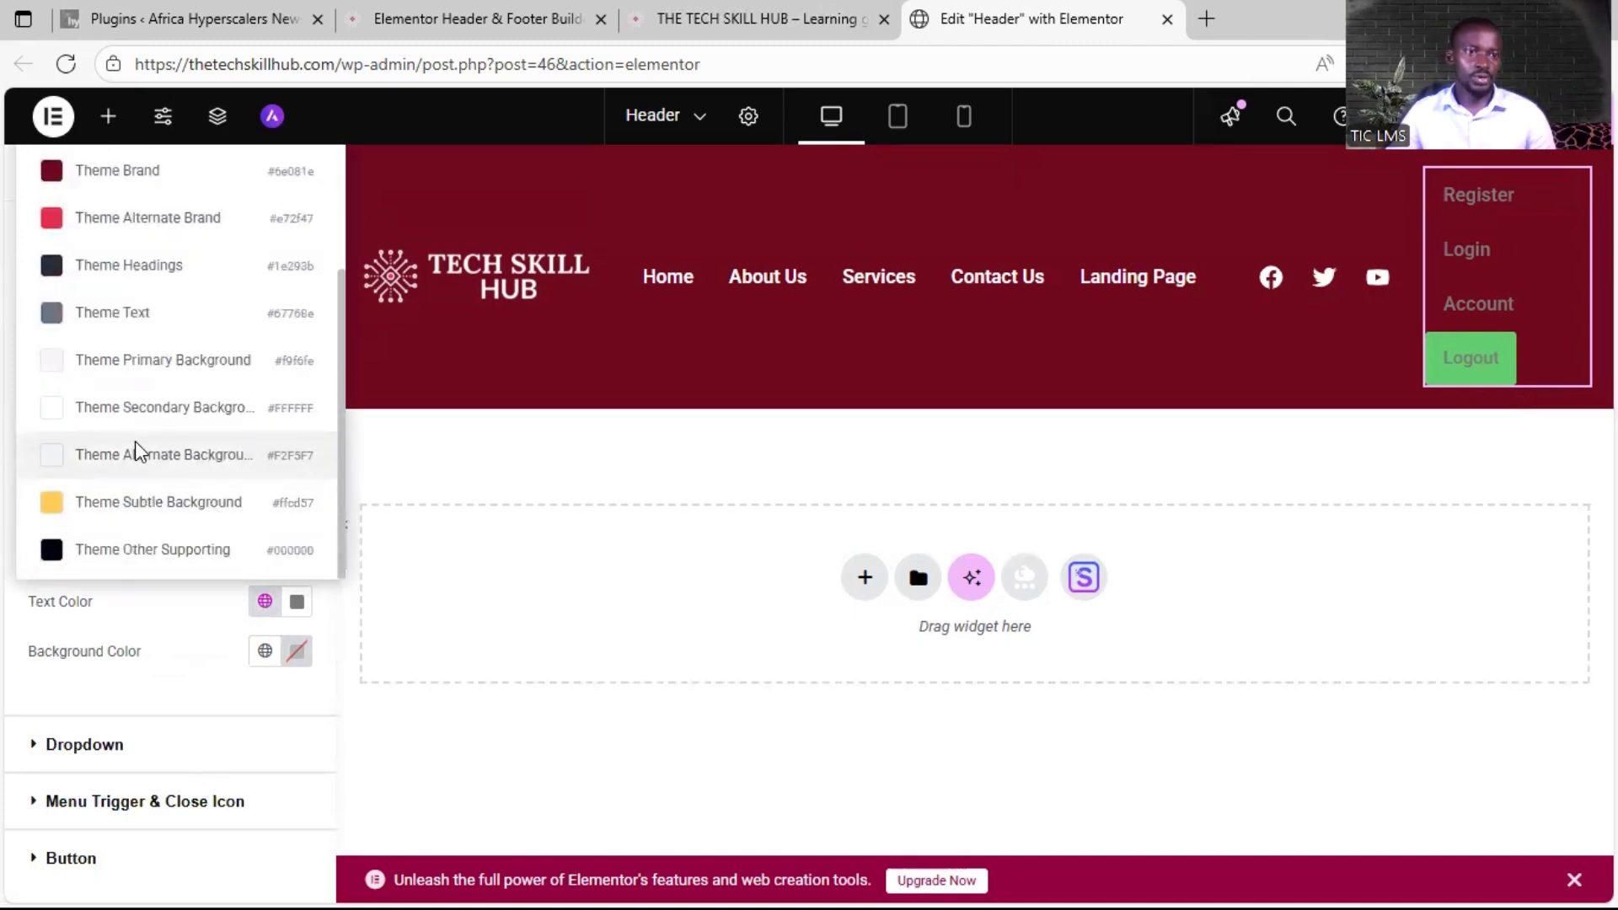
{"action": "left_click", "coordinate": [138, 417]}
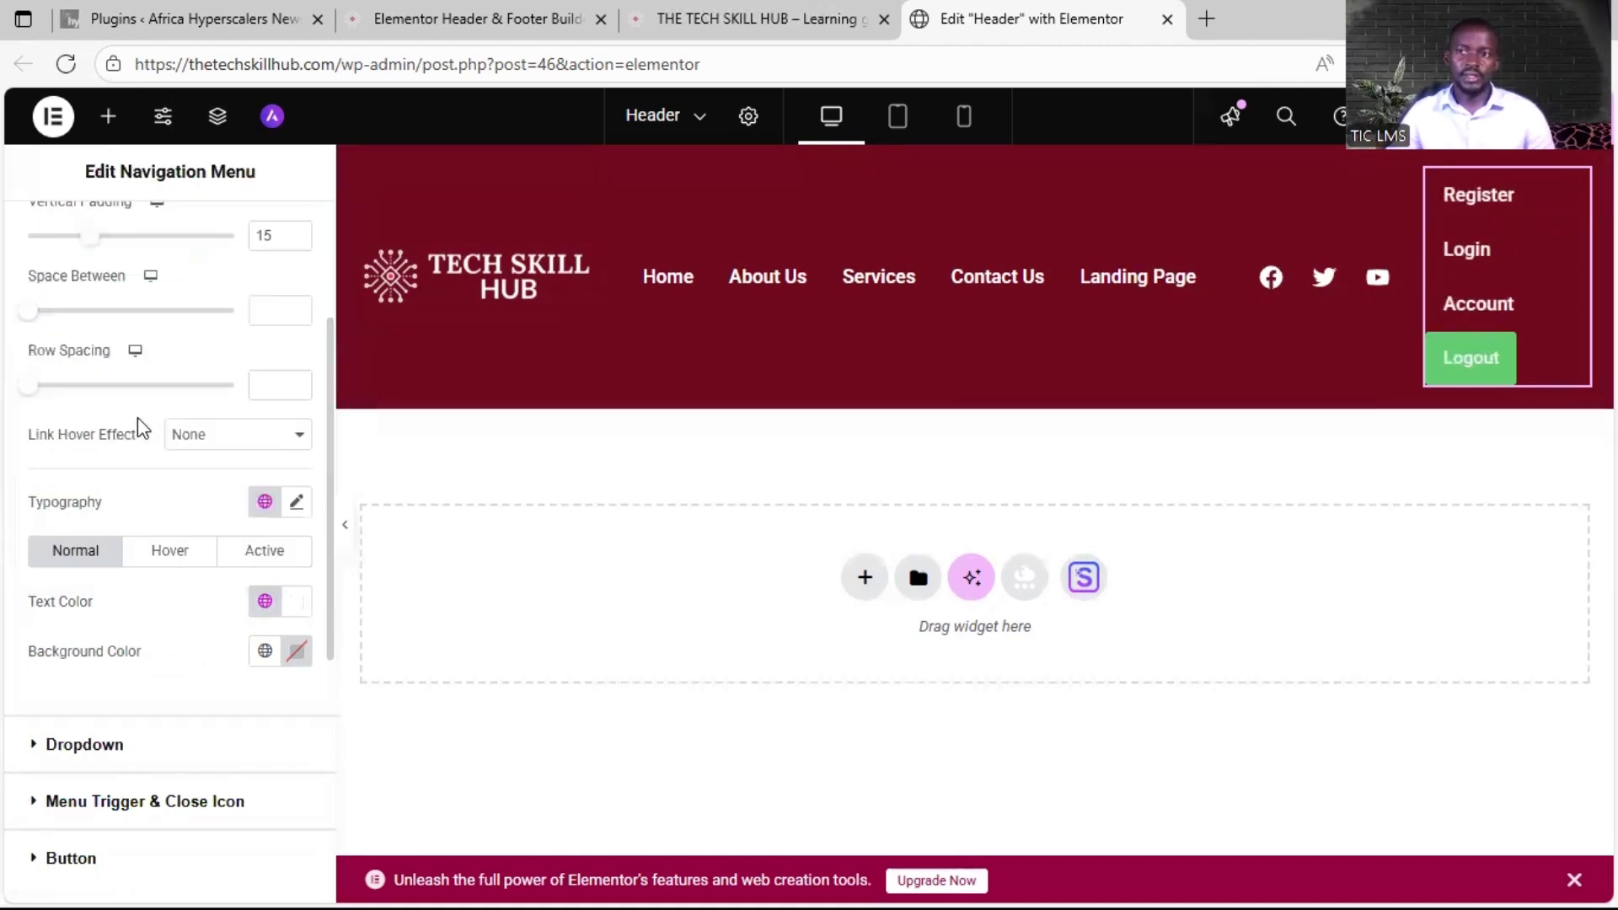
{"action": "left_click", "coordinate": [172, 560]}
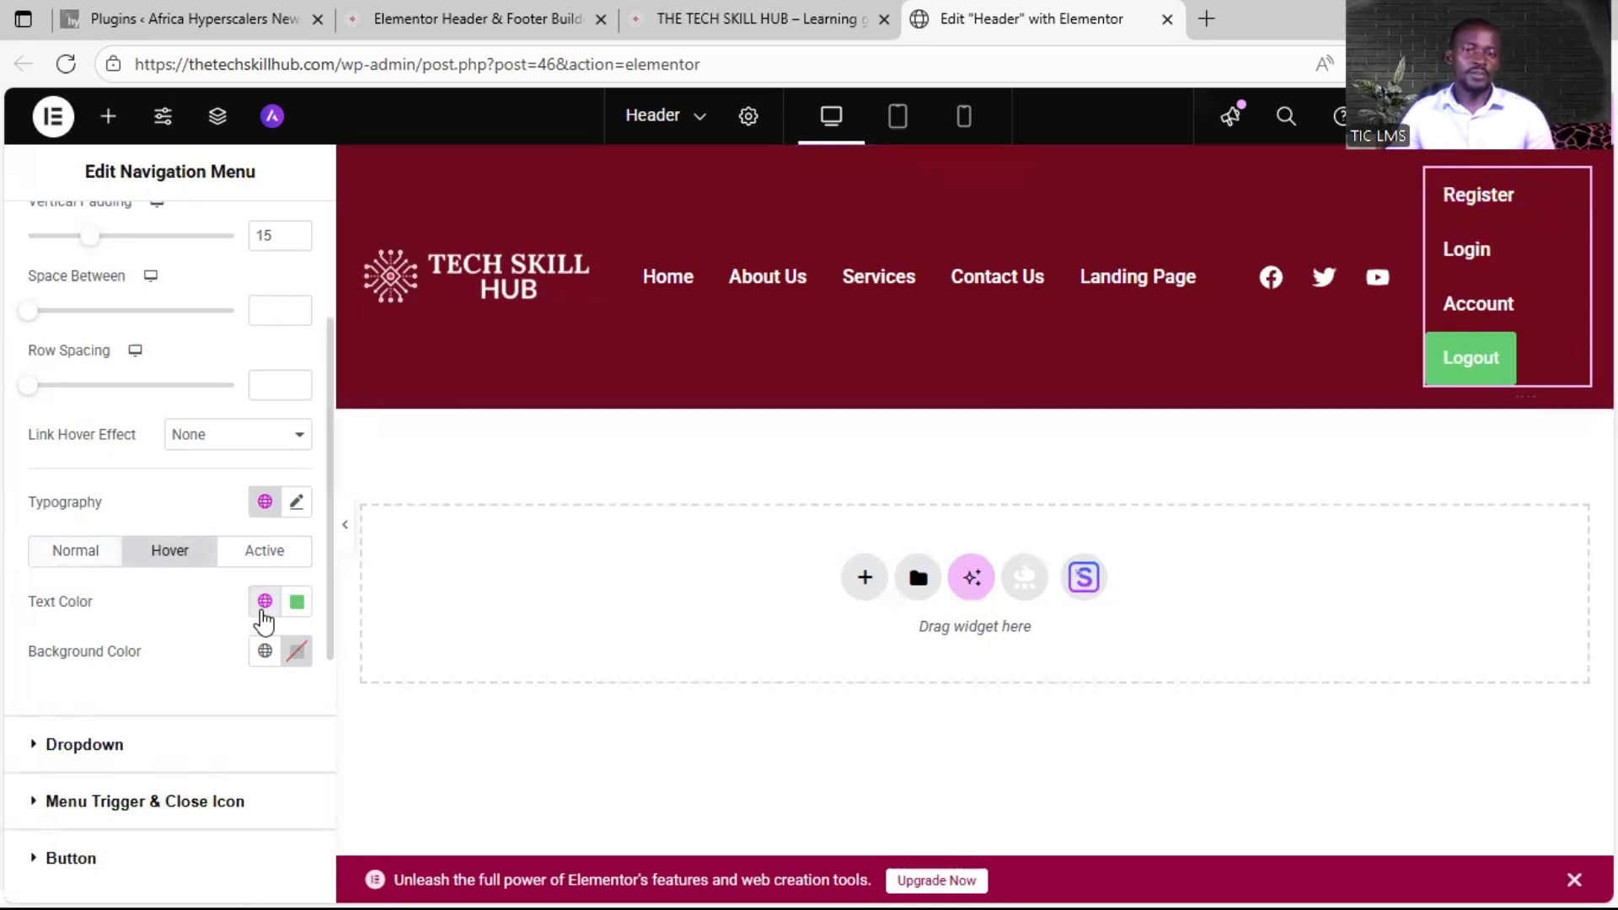
{"action": "left_click", "coordinate": [264, 602]}
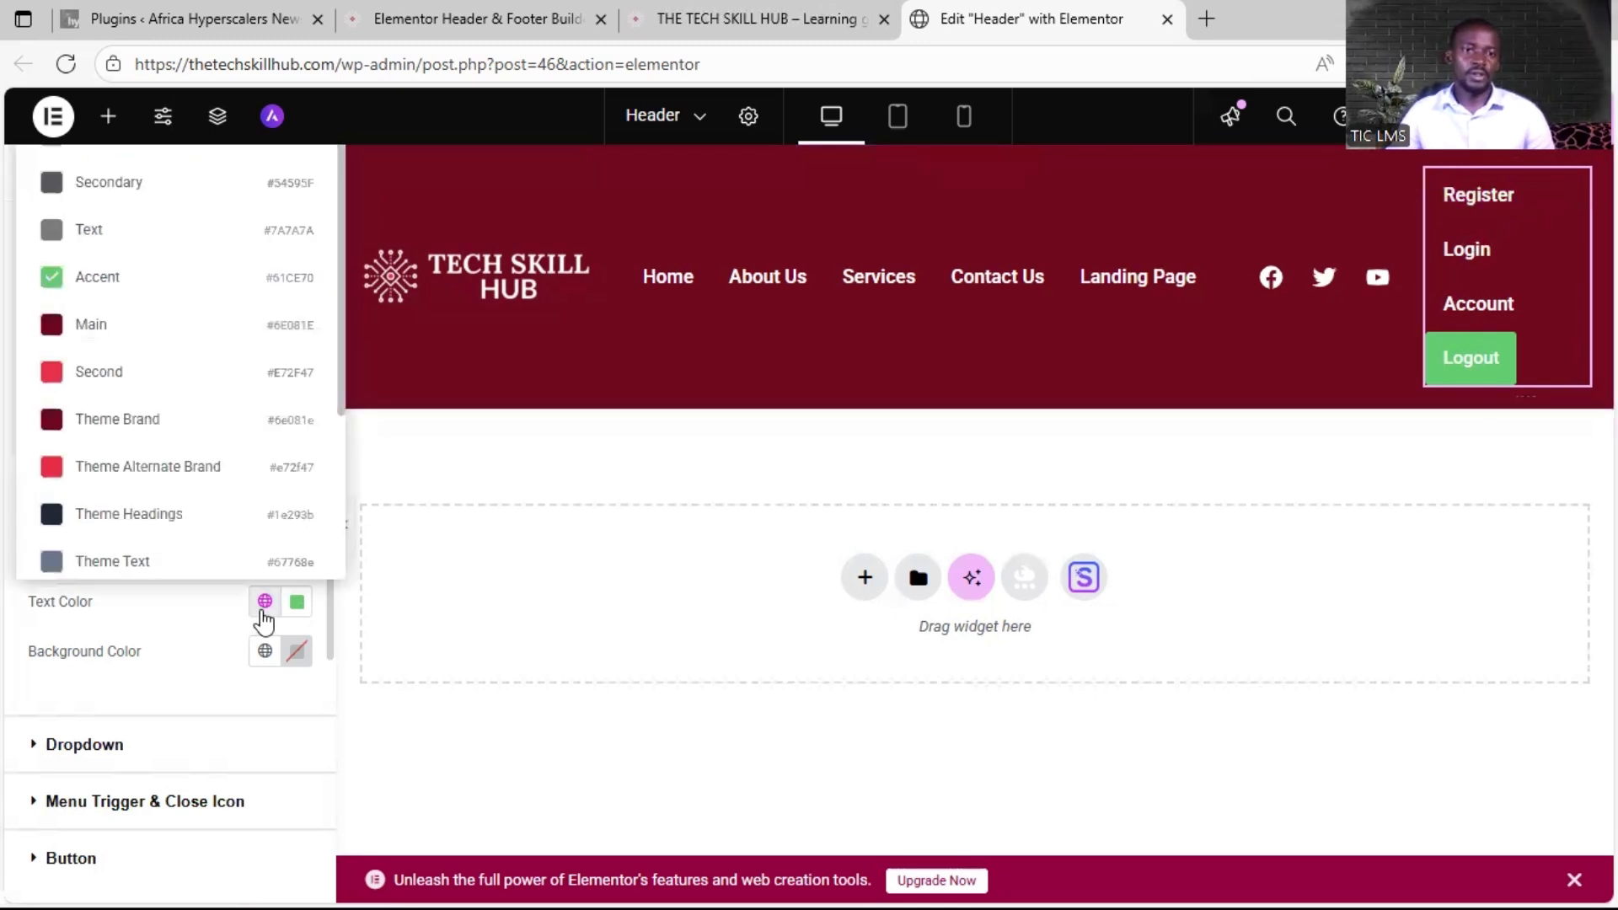
{"action": "left_click", "coordinate": [174, 383]}
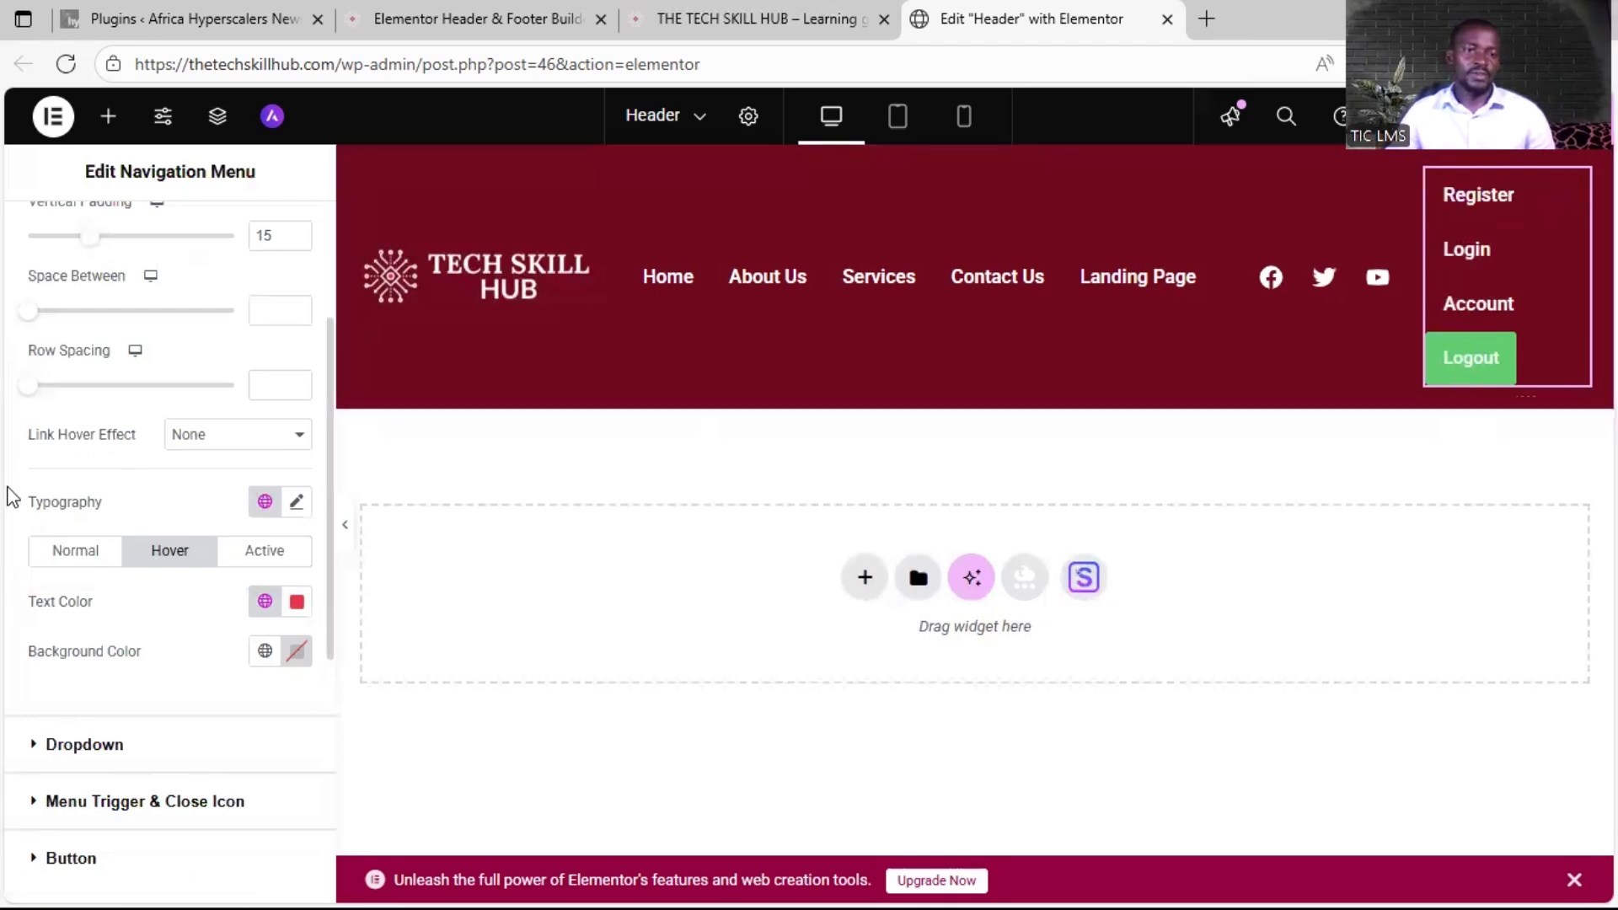
Step: Give the Logout button's normal state a classic background in the global color Theme Headings
{"action": "scroll", "coordinate": [72, 539], "scroll_direction": "down", "scroll_amount": 3}
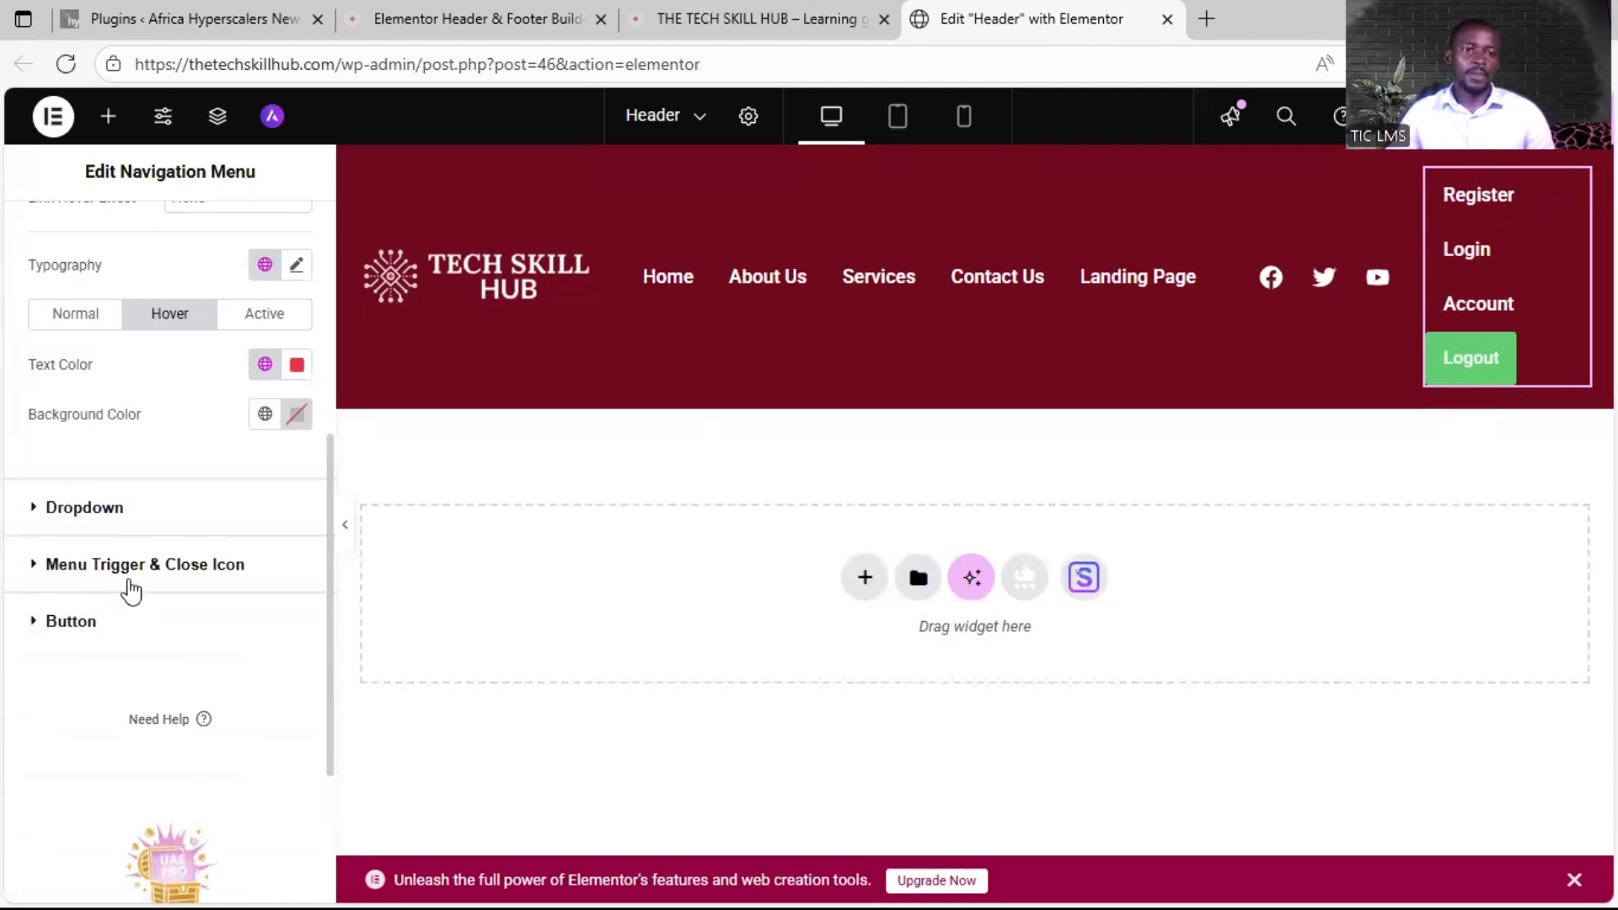
{"action": "left_click", "coordinate": [51, 621]}
{"action": "scroll", "coordinate": [88, 605], "scroll_direction": "down", "scroll_amount": 7}
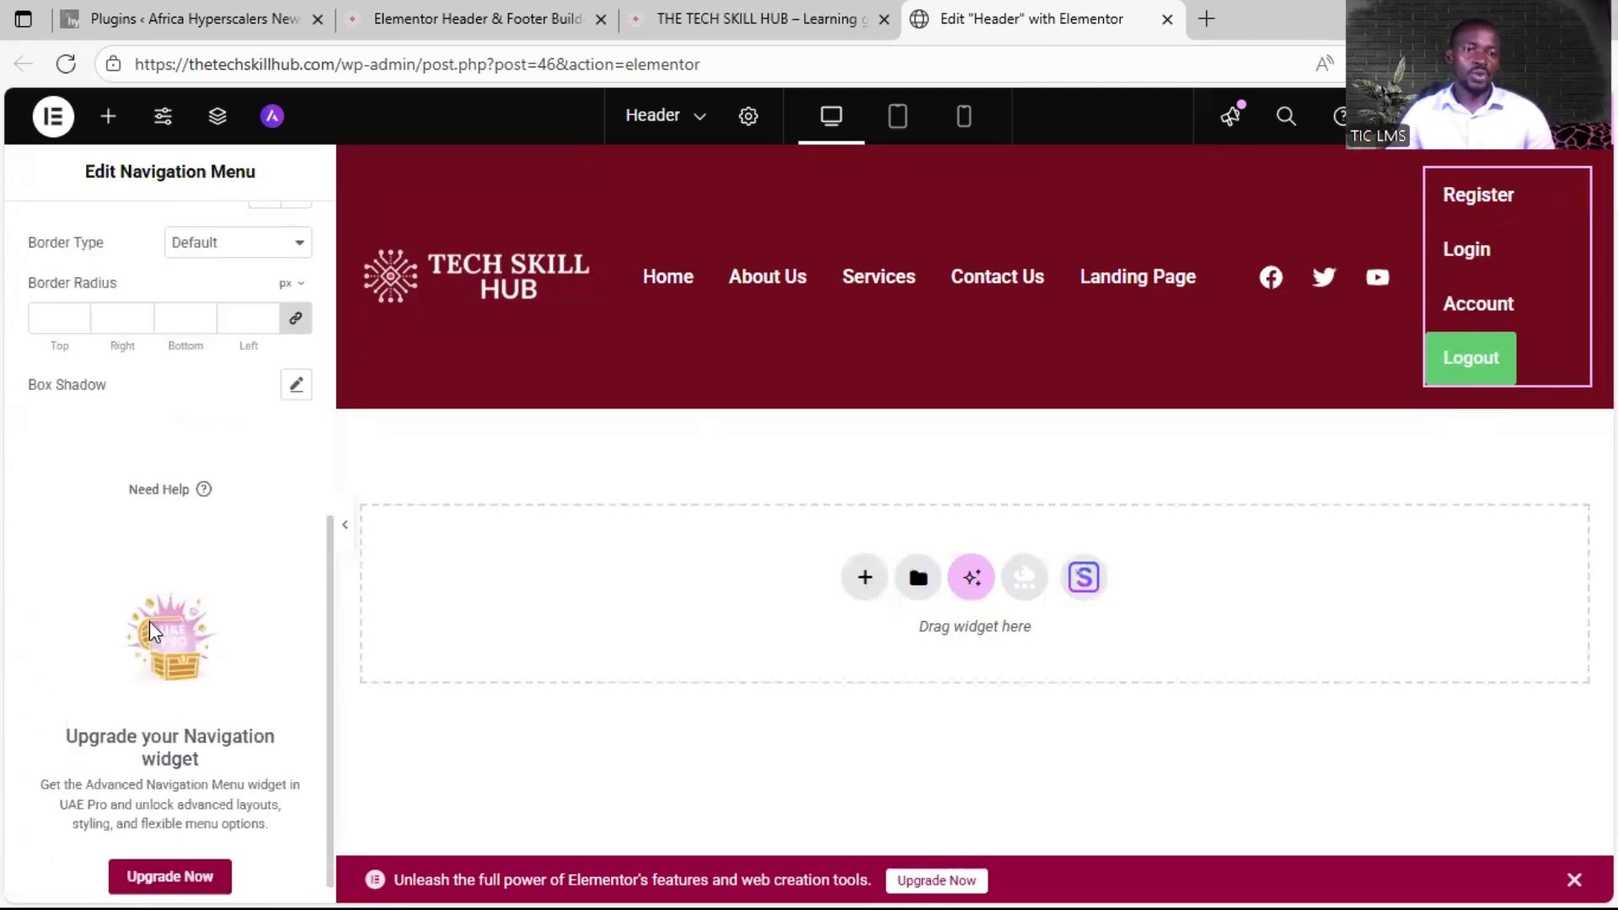
{"action": "scroll", "coordinate": [223, 453], "scroll_direction": "up", "scroll_amount": 2}
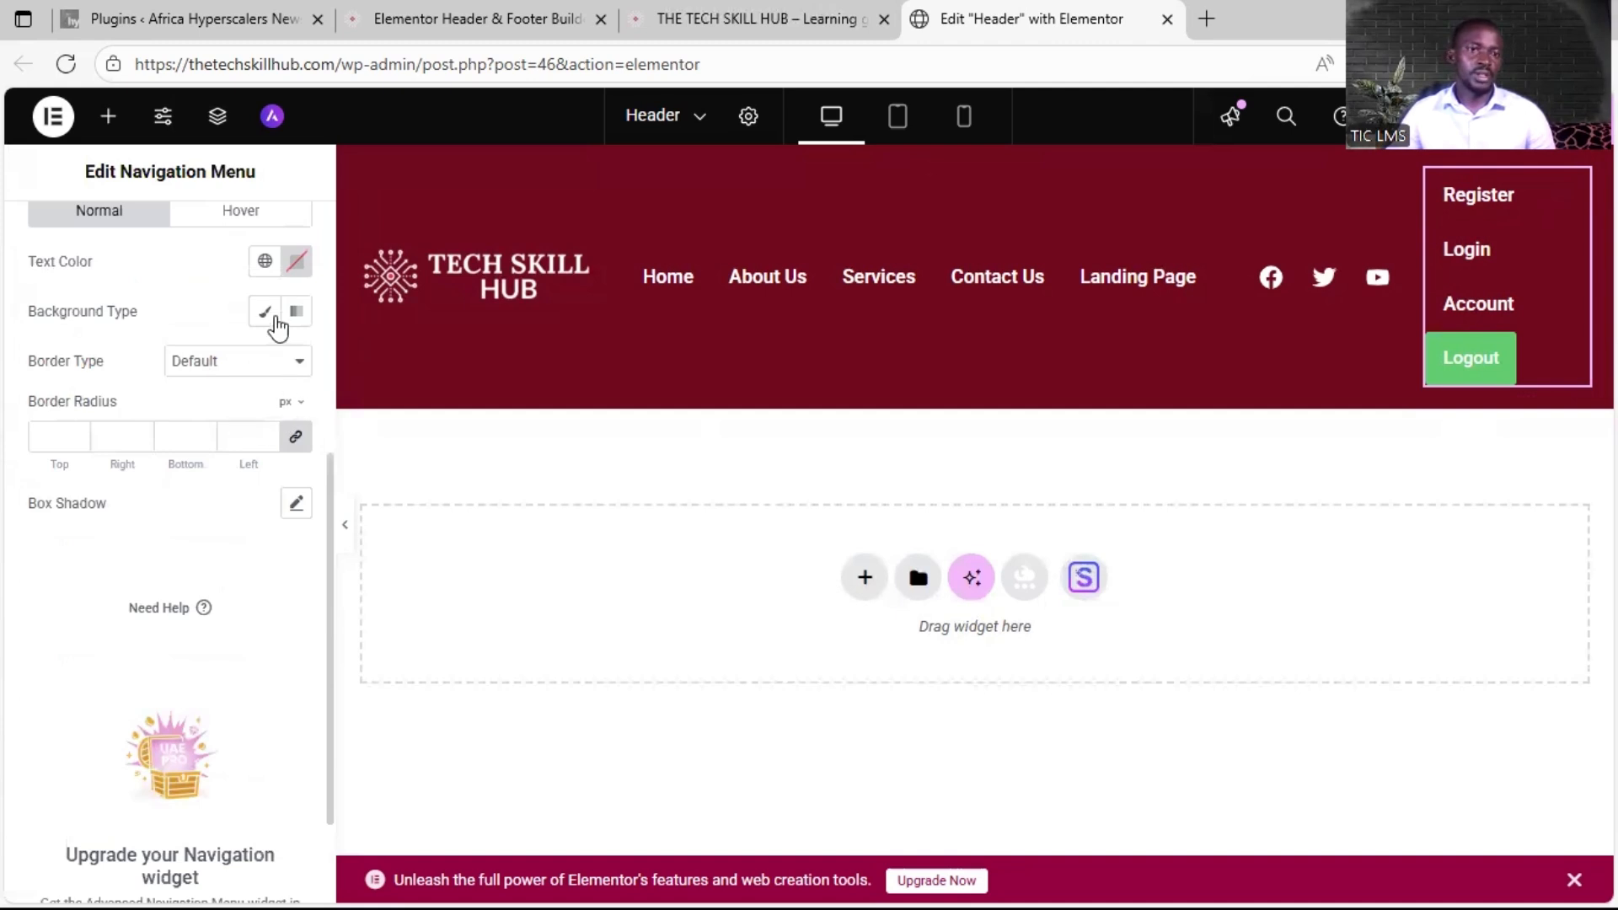
{"action": "scroll", "coordinate": [239, 537], "scroll_direction": "up", "scroll_amount": 2}
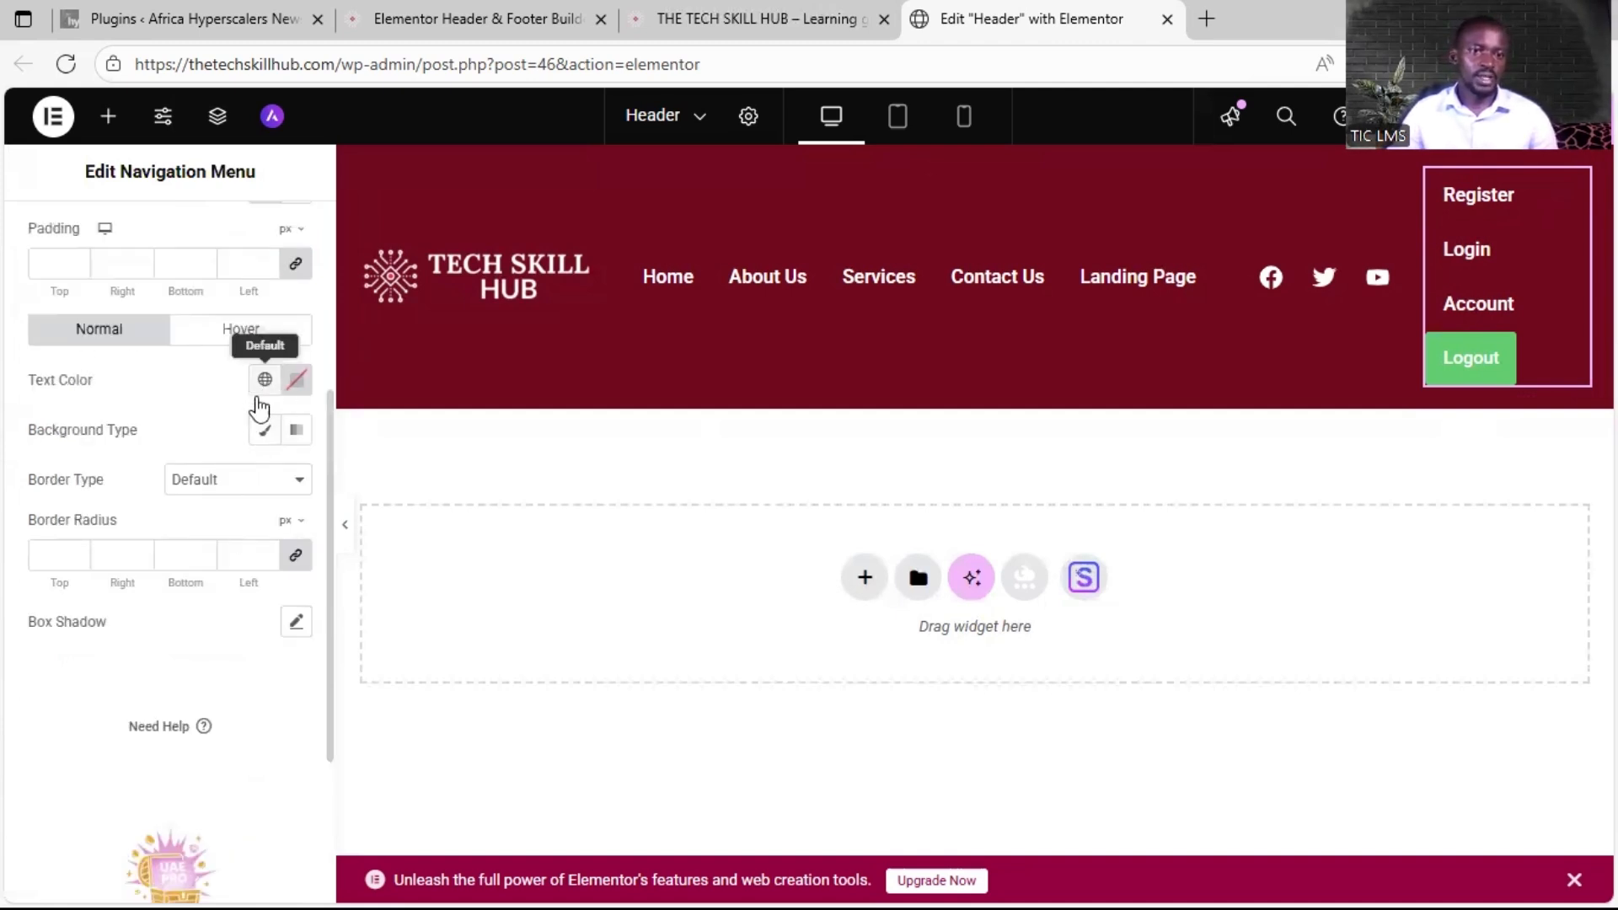
{"action": "left_click", "coordinate": [266, 432]}
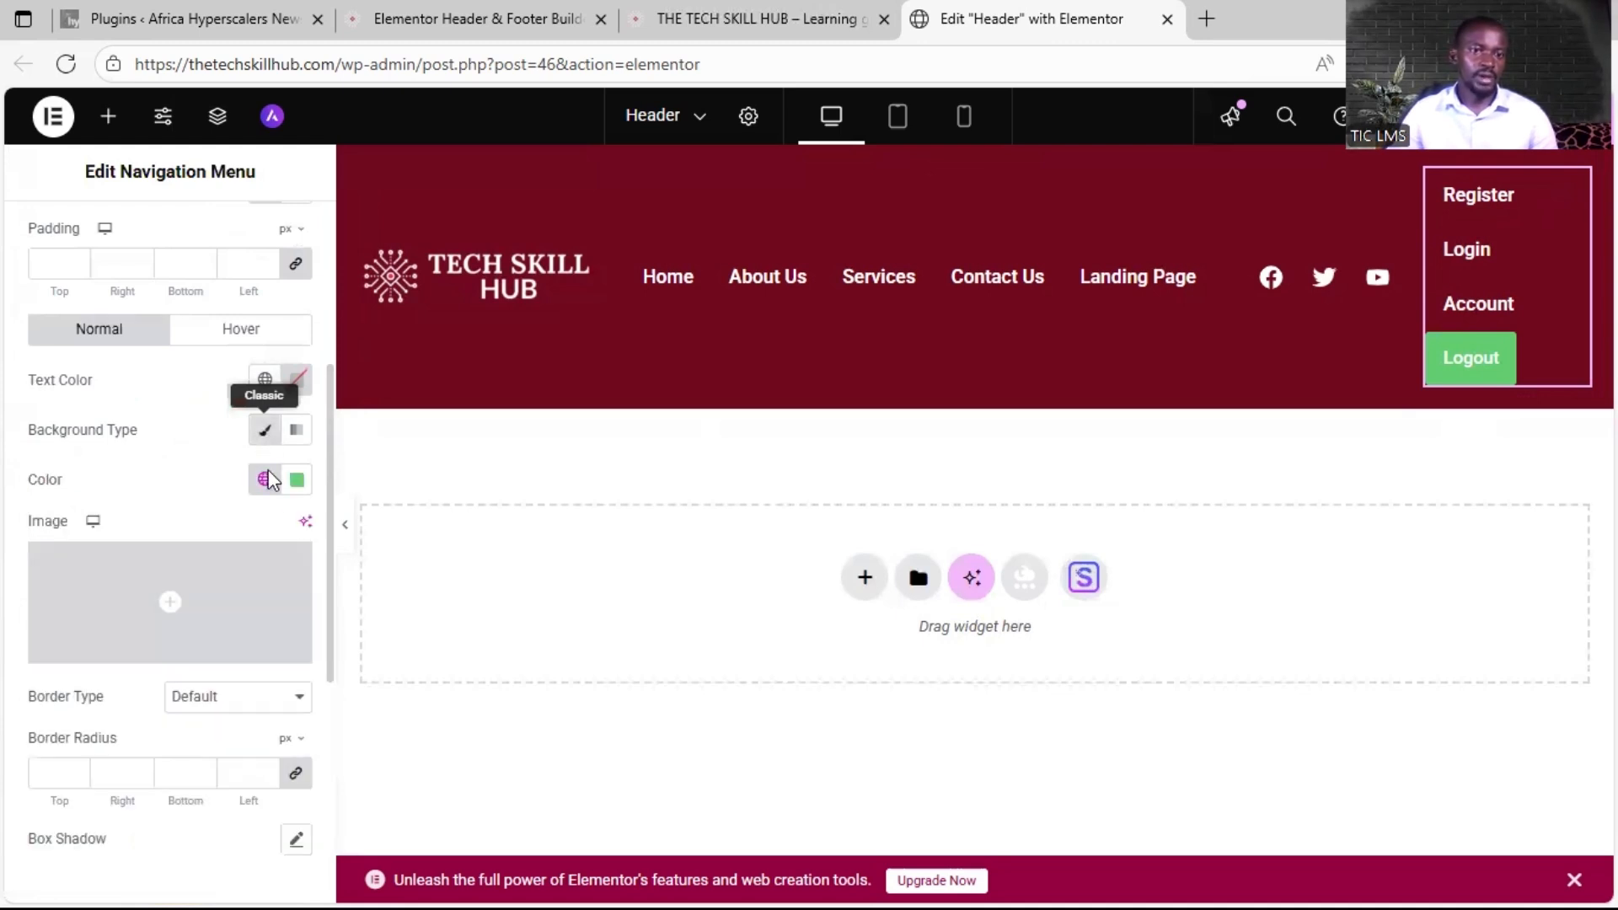
{"action": "left_click", "coordinate": [264, 478]}
{"action": "scroll", "coordinate": [86, 725], "scroll_direction": "down", "scroll_amount": 4}
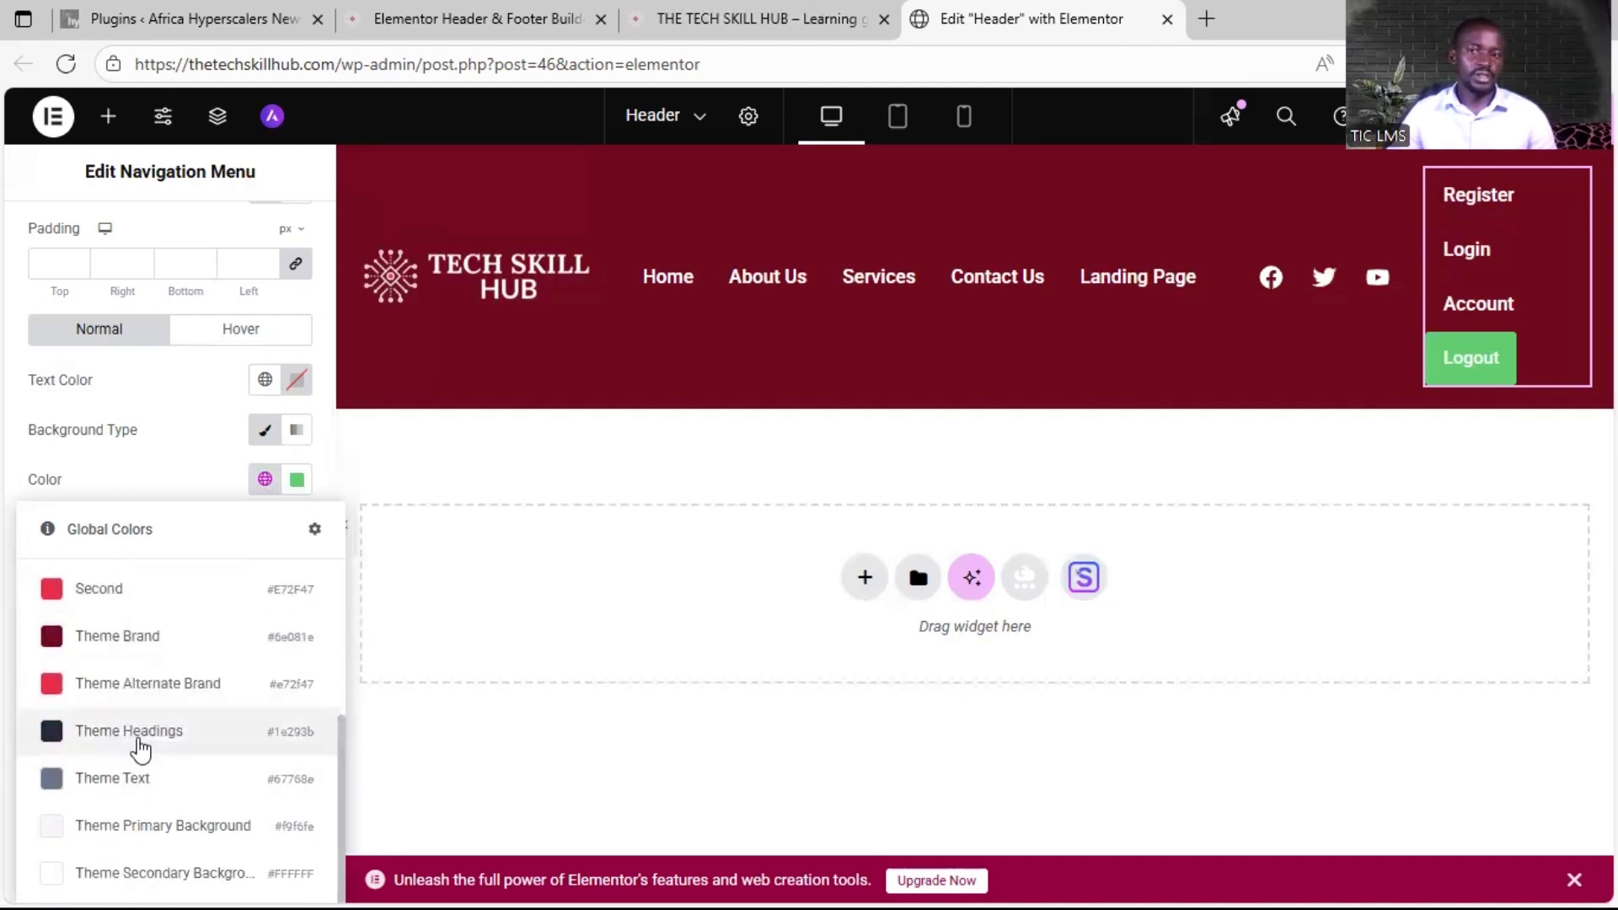
{"action": "left_click", "coordinate": [139, 740]}
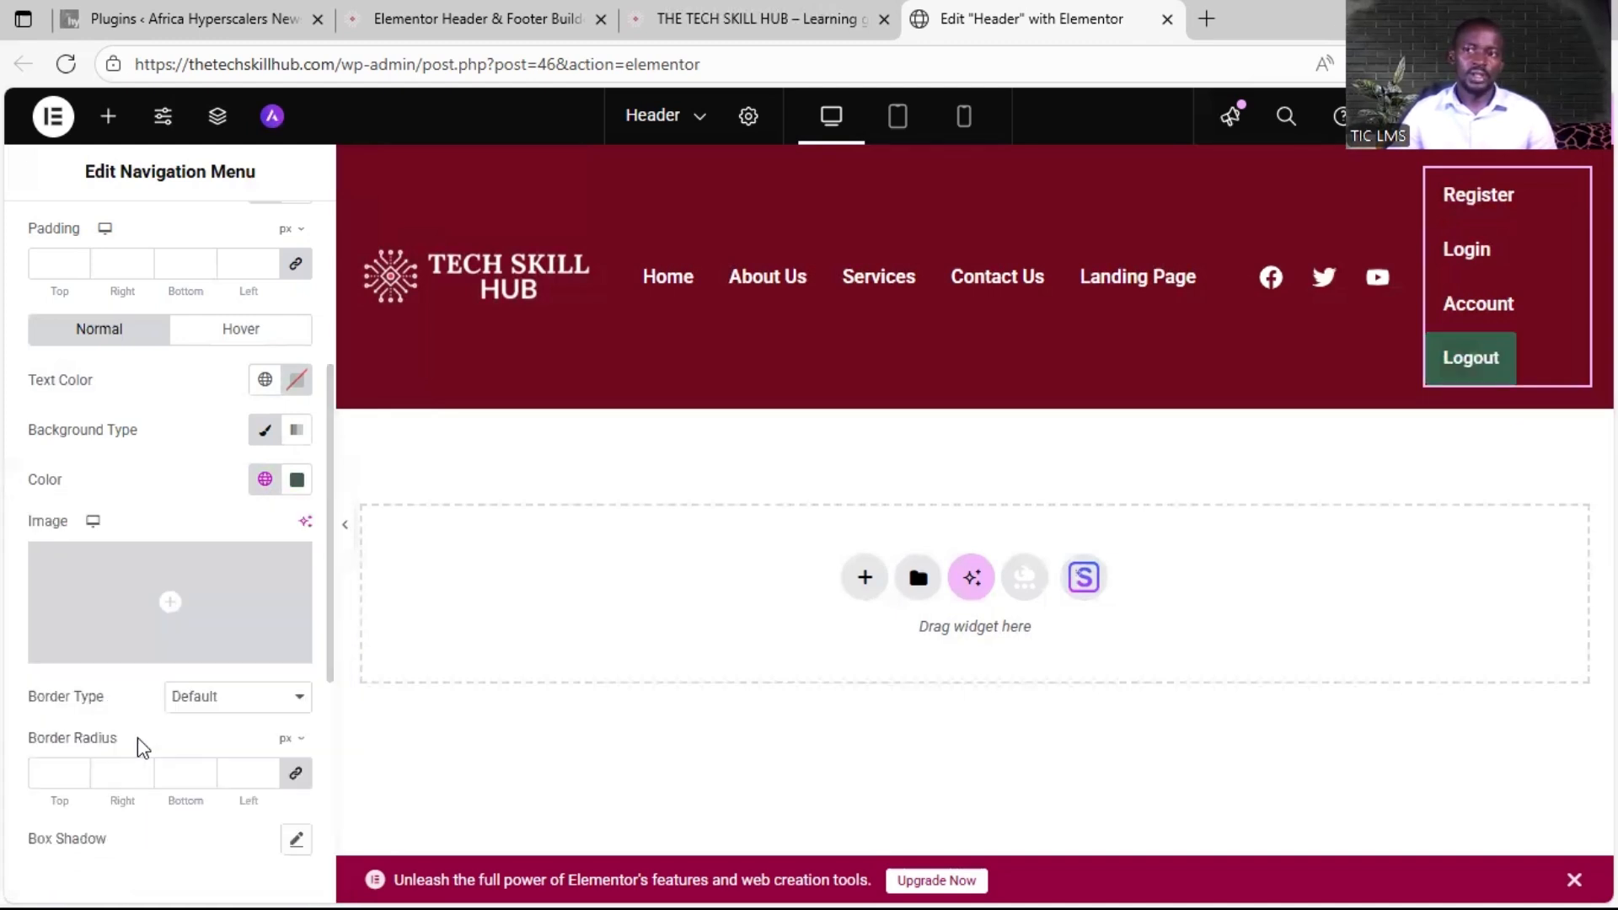
Step: Change the Logout button's normal background color to Theme Primary Background and set its text color to Main
{"action": "left_click", "coordinate": [267, 484]}
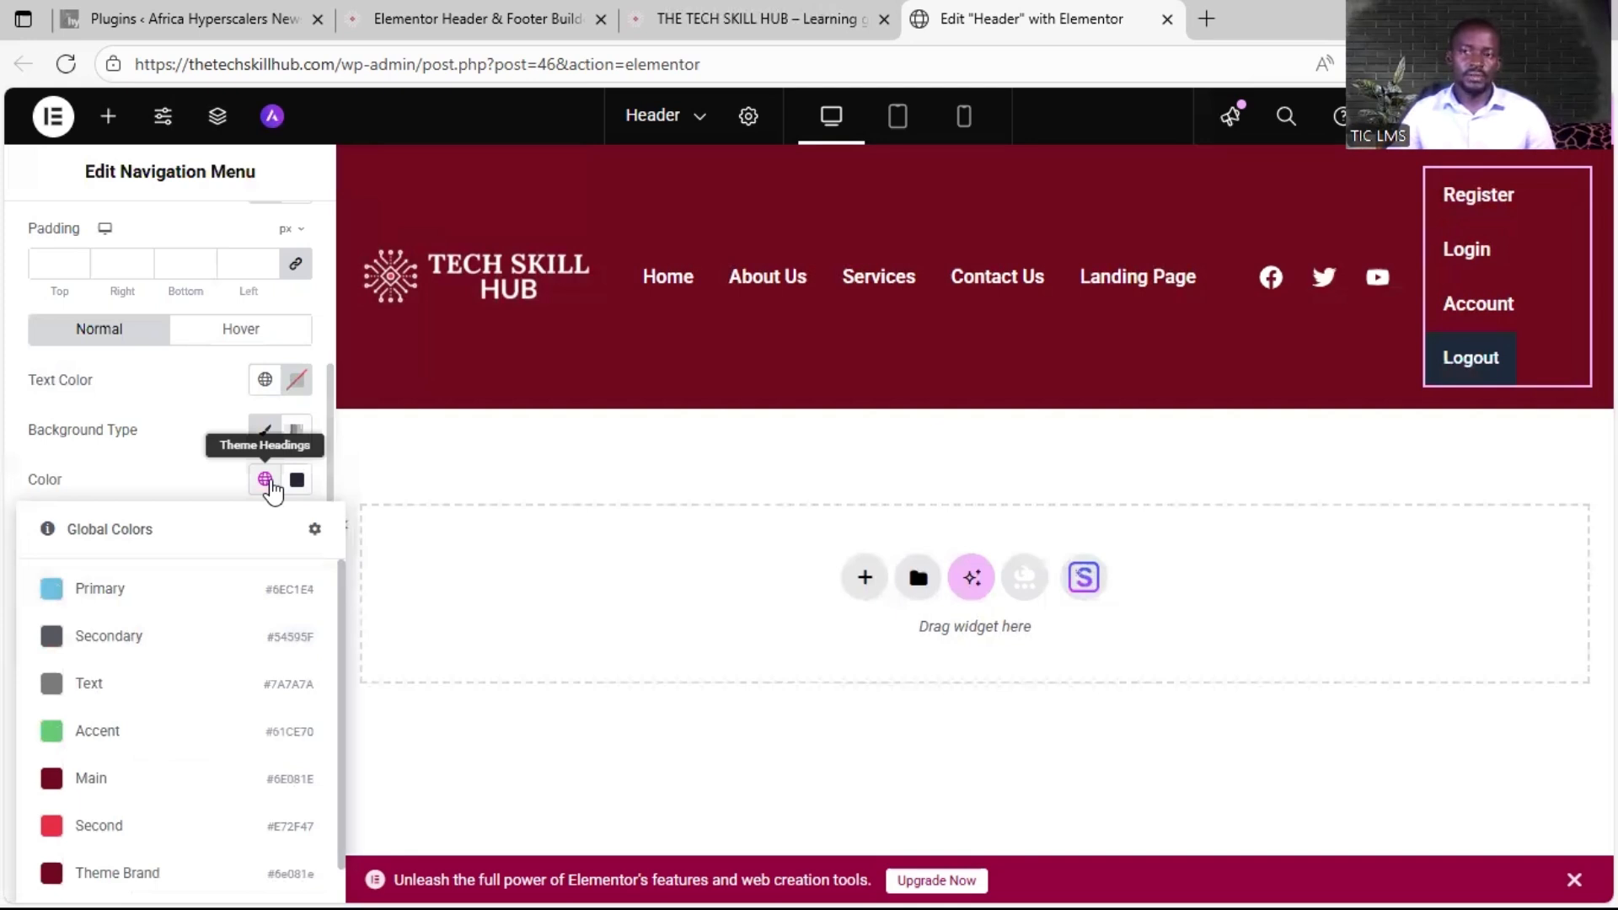
{"action": "scroll", "coordinate": [160, 674], "scroll_direction": "down", "scroll_amount": 2}
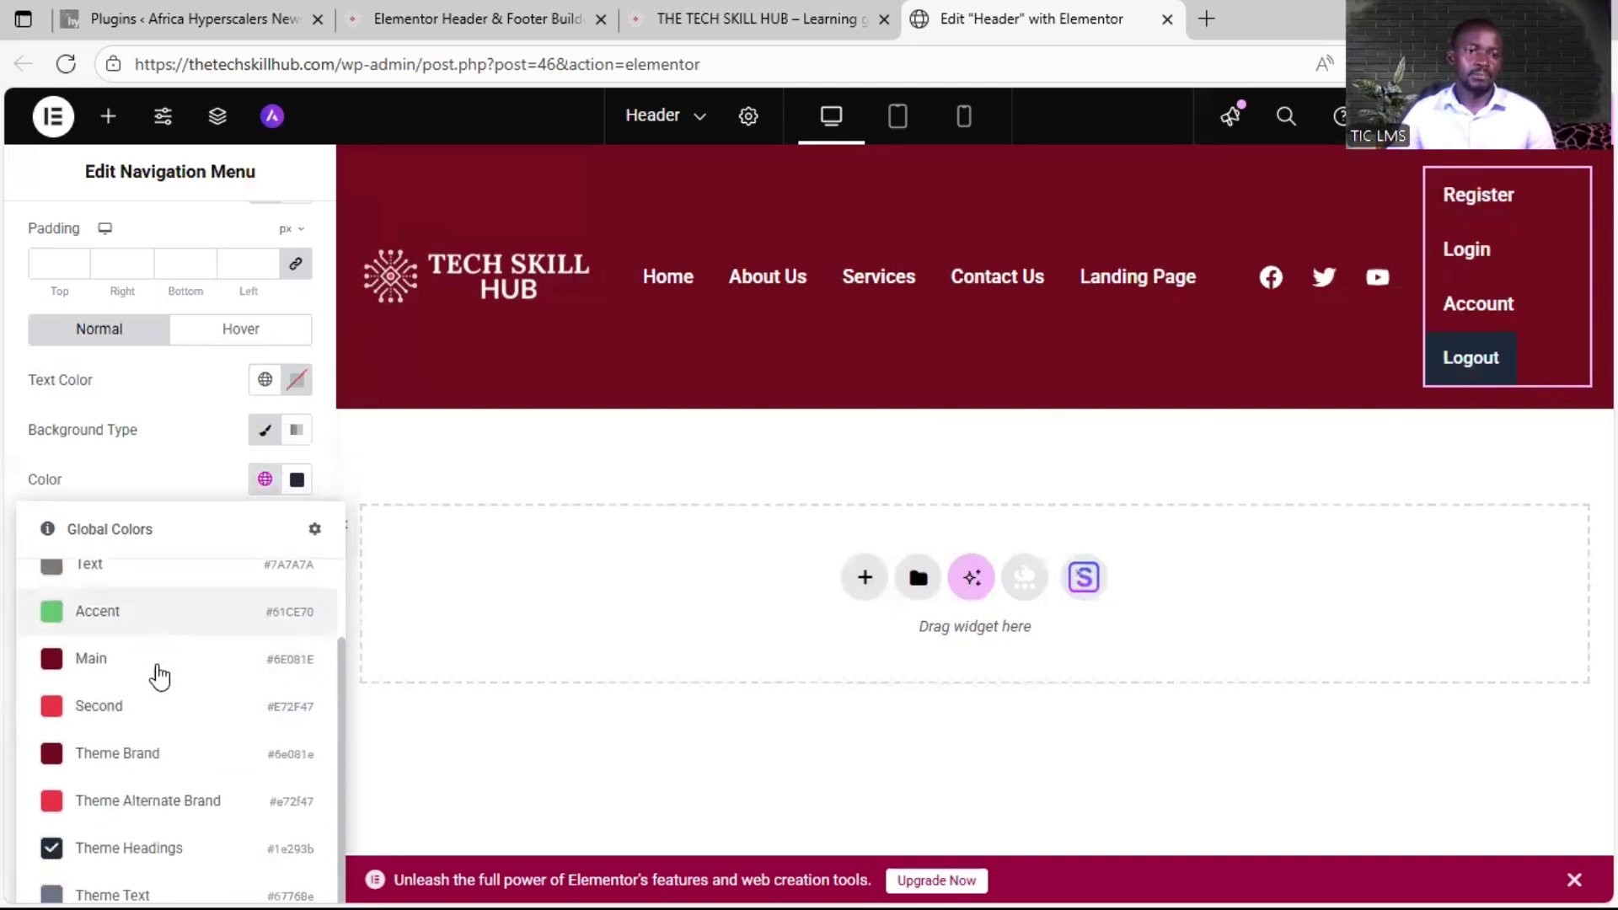
{"action": "scroll", "coordinate": [159, 674], "scroll_direction": "down", "scroll_amount": 2}
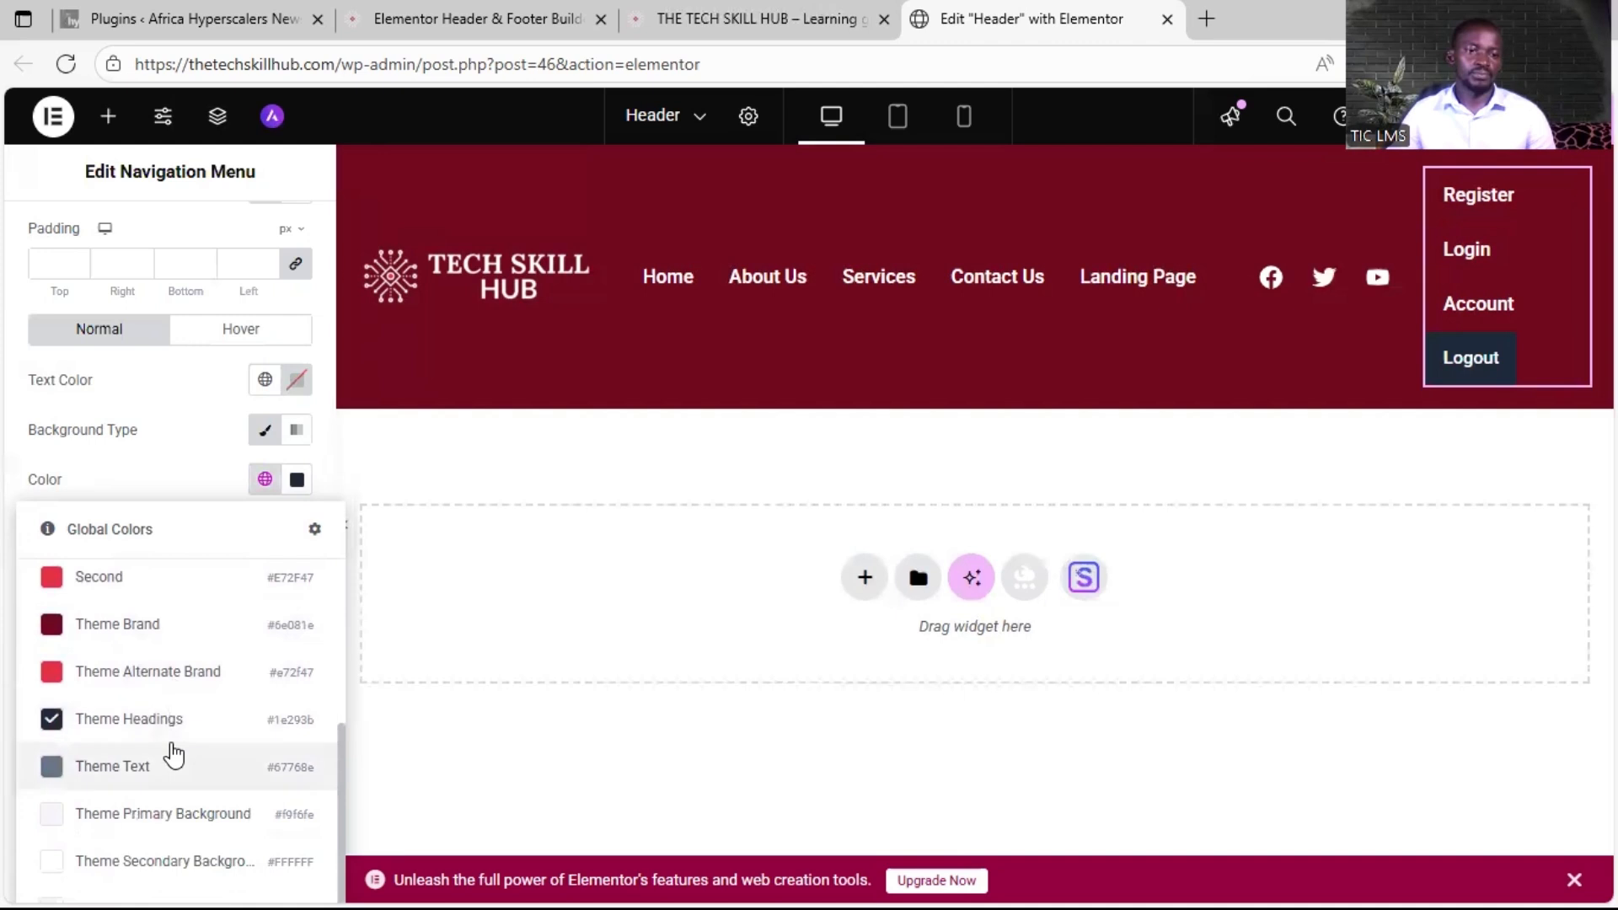
{"action": "left_click", "coordinate": [162, 816]}
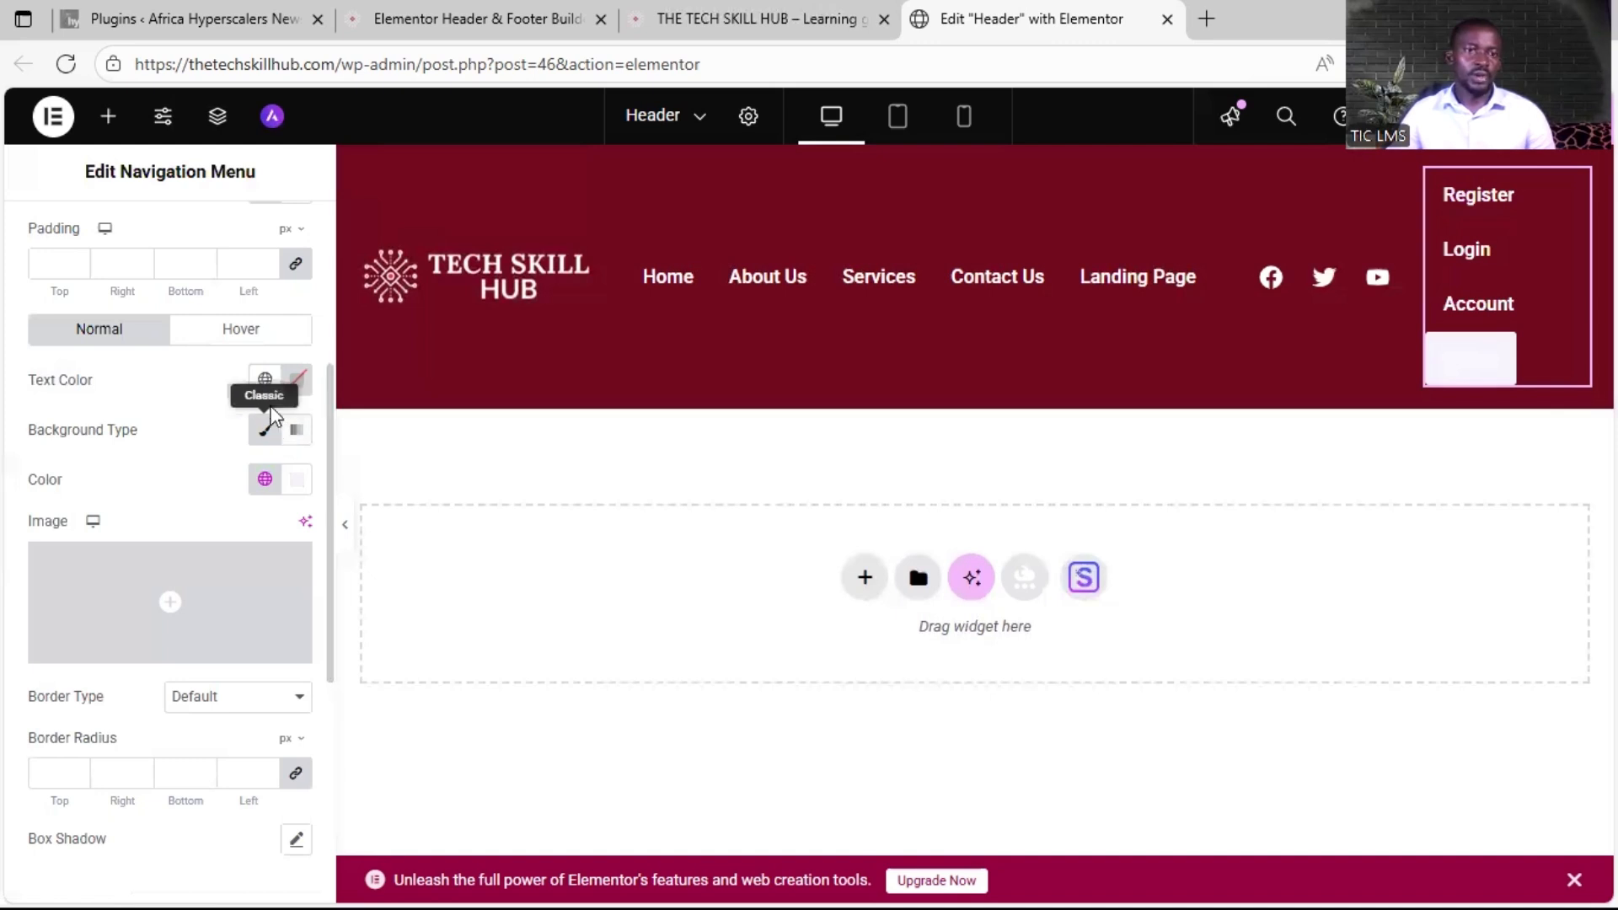
{"action": "left_click", "coordinate": [265, 379]}
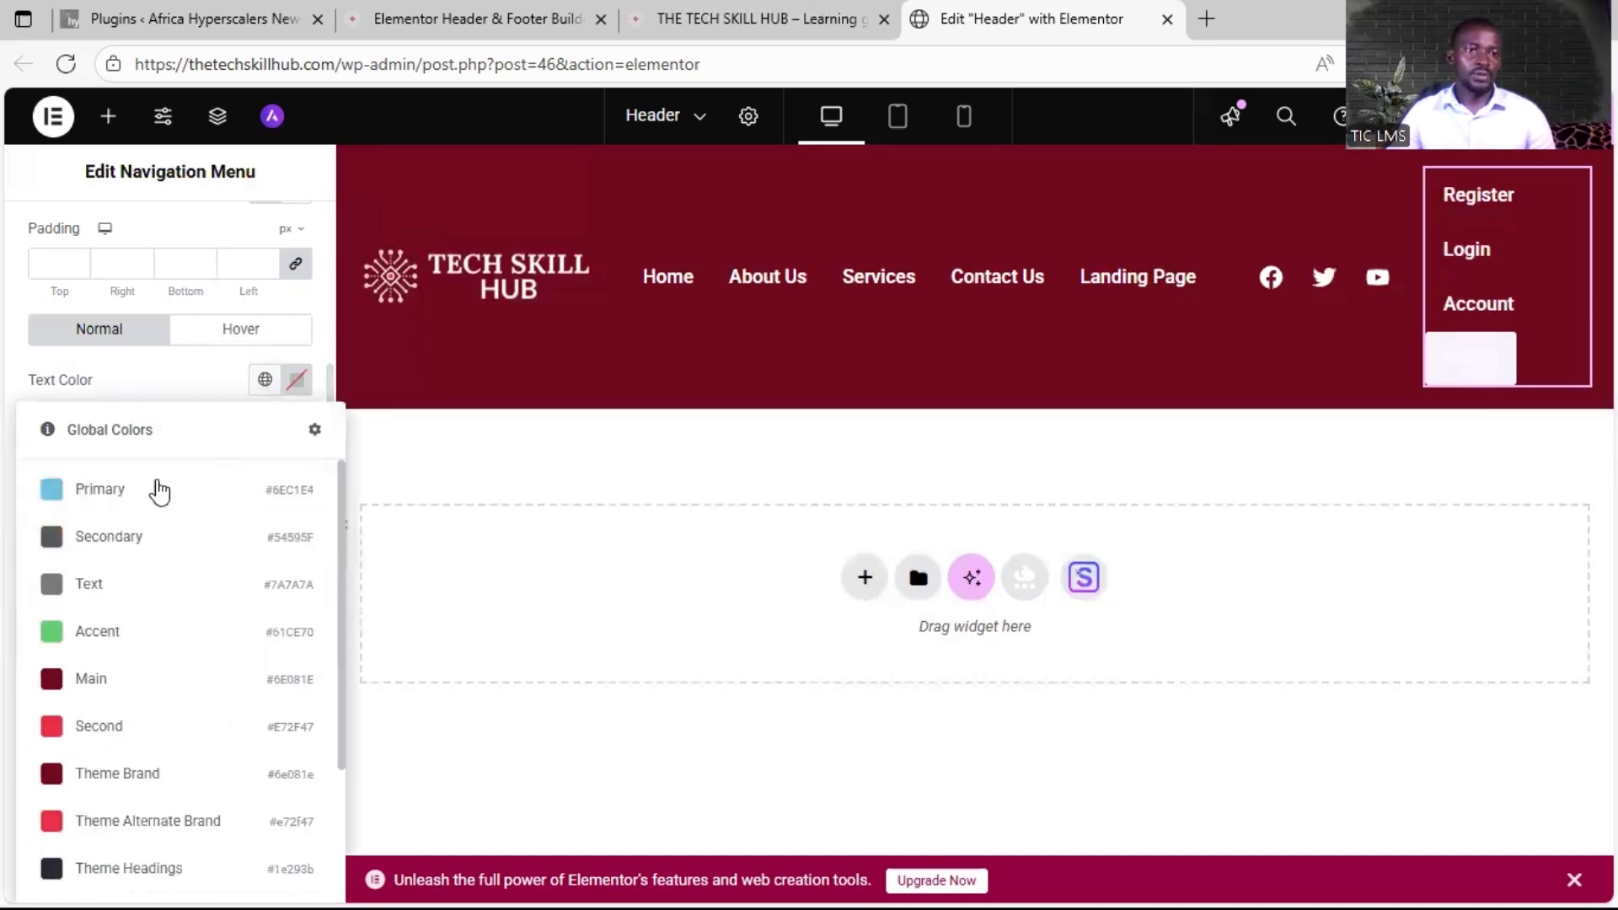
{"action": "left_click", "coordinate": [115, 692]}
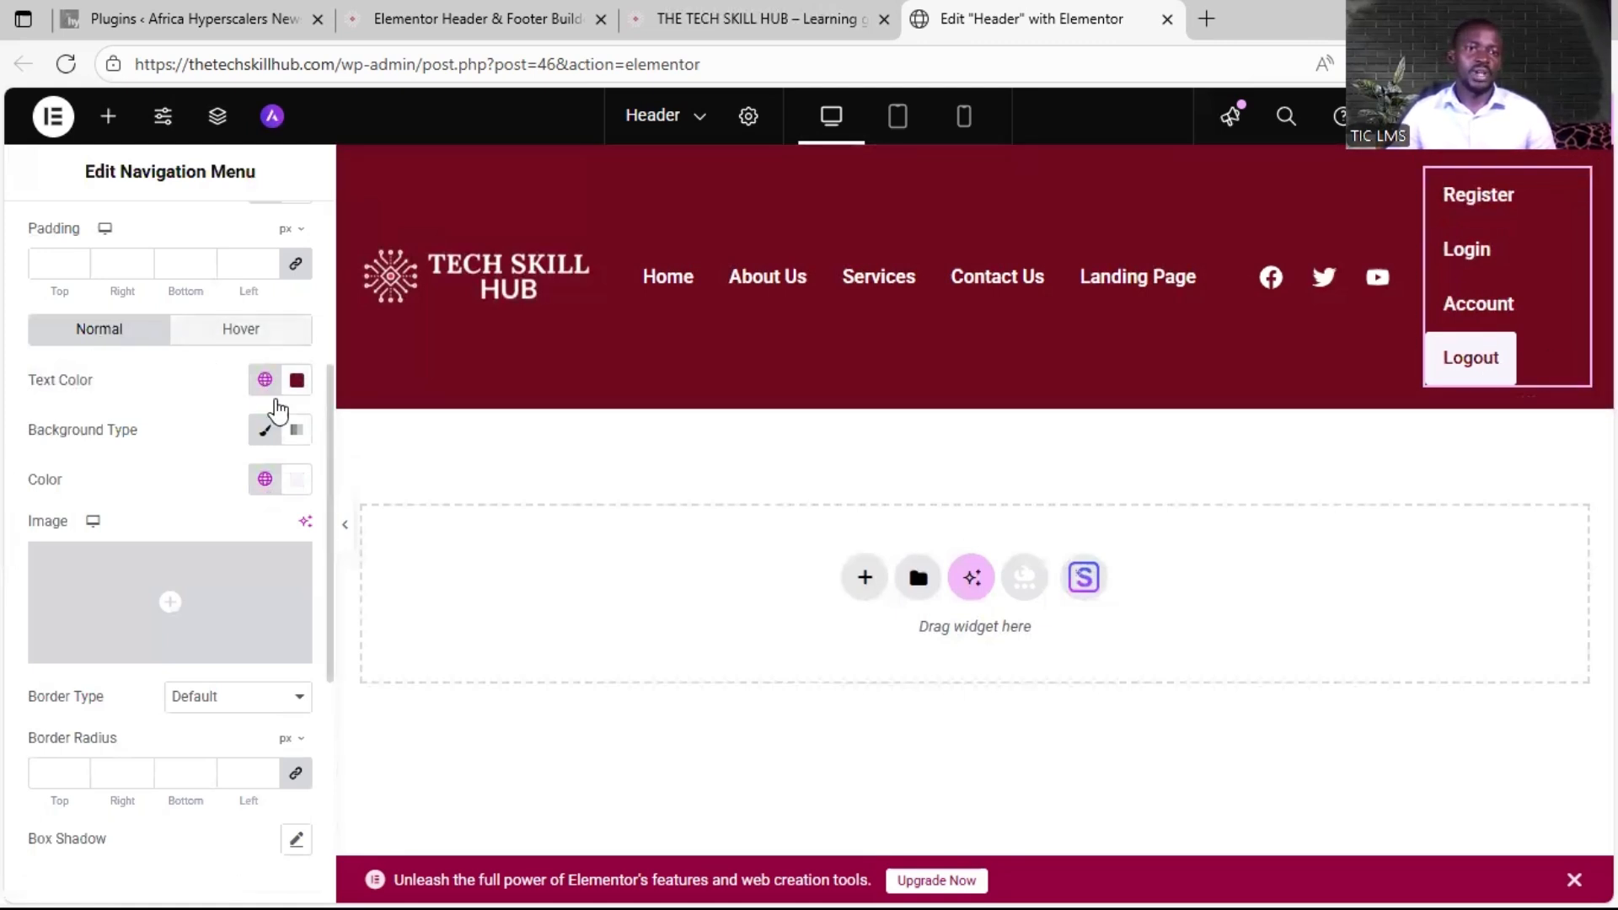
Step: Set the Logout button's border hover color to Second and its hover background to a classic fill in Second
{"action": "left_click", "coordinate": [219, 330]}
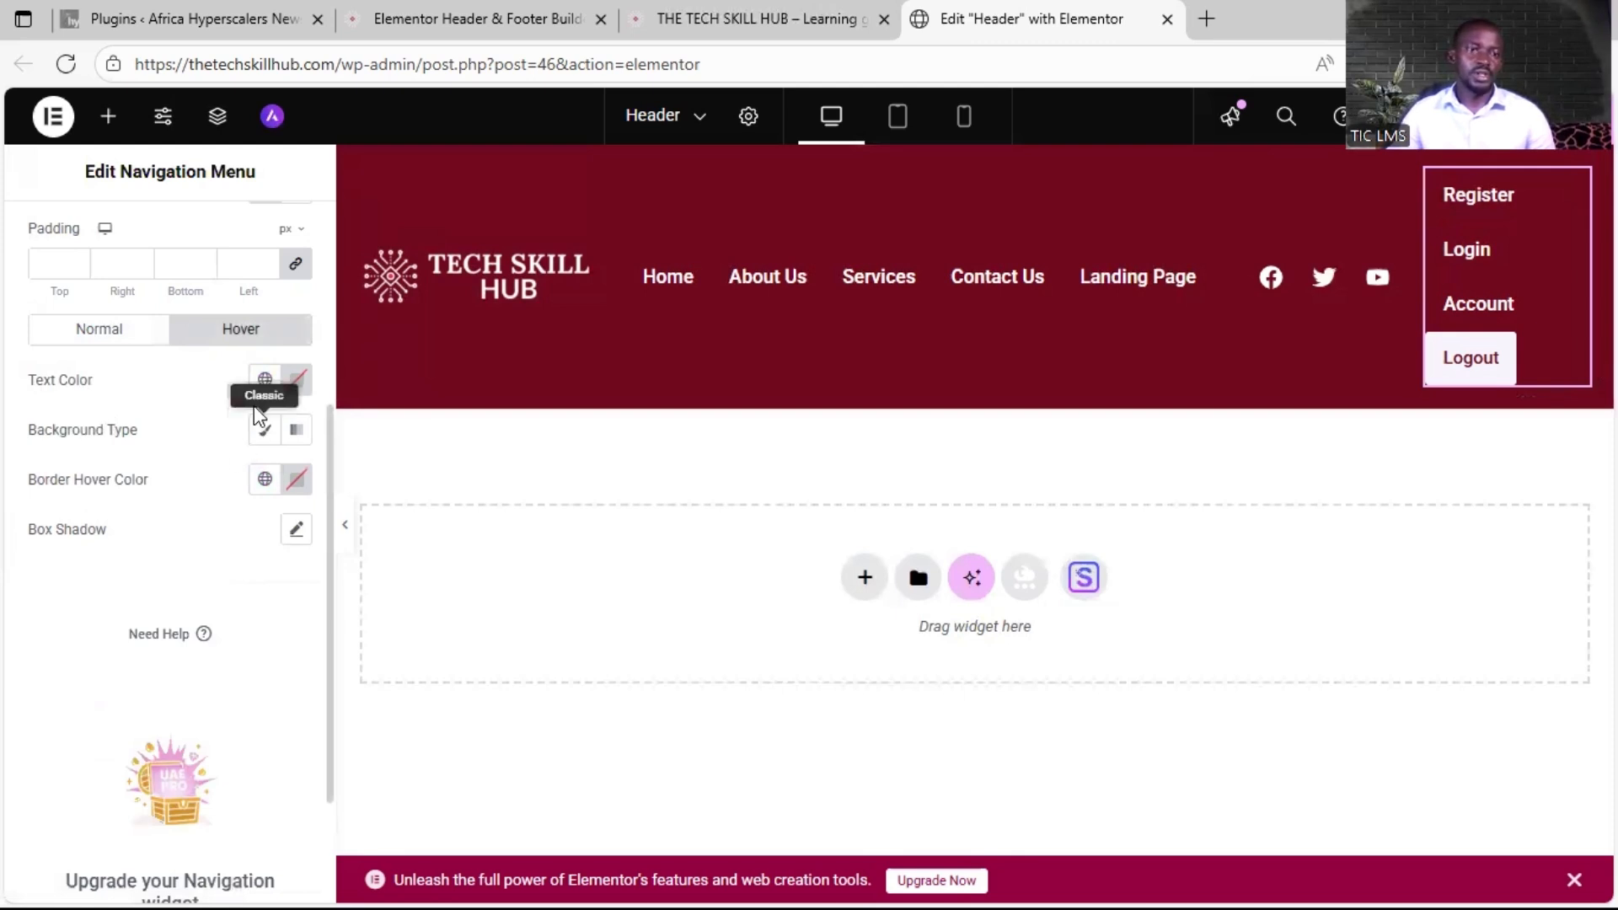
{"action": "left_click", "coordinate": [265, 479]}
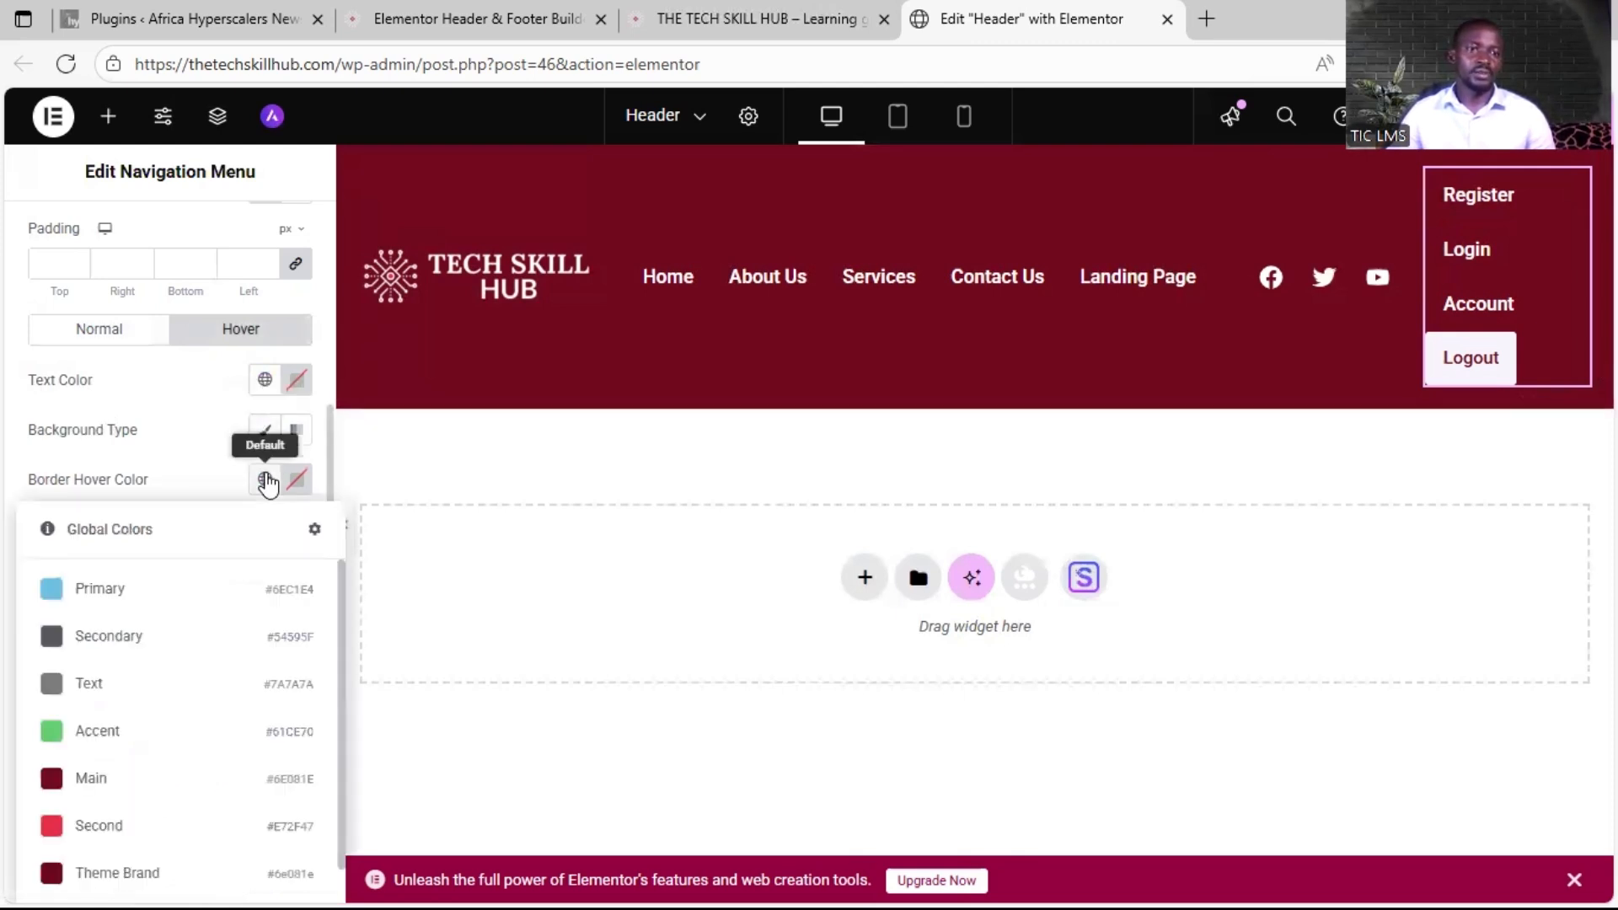
{"action": "scroll", "coordinate": [166, 731], "scroll_direction": "down", "scroll_amount": 2}
{"action": "left_click", "coordinate": [152, 711]}
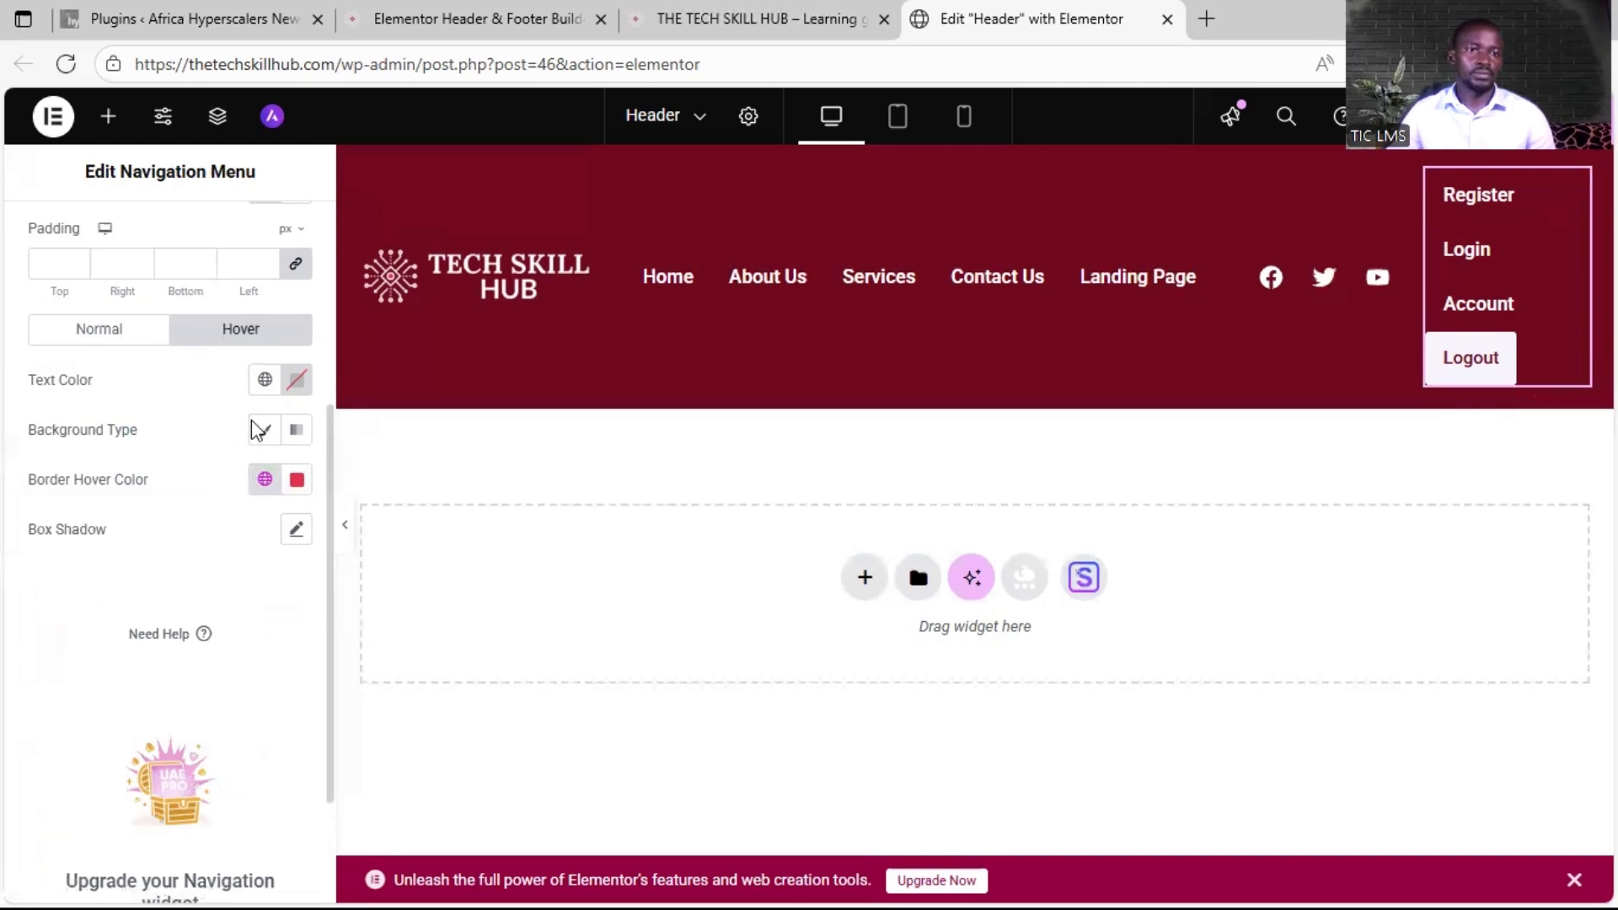
{"action": "left_click", "coordinate": [283, 432]}
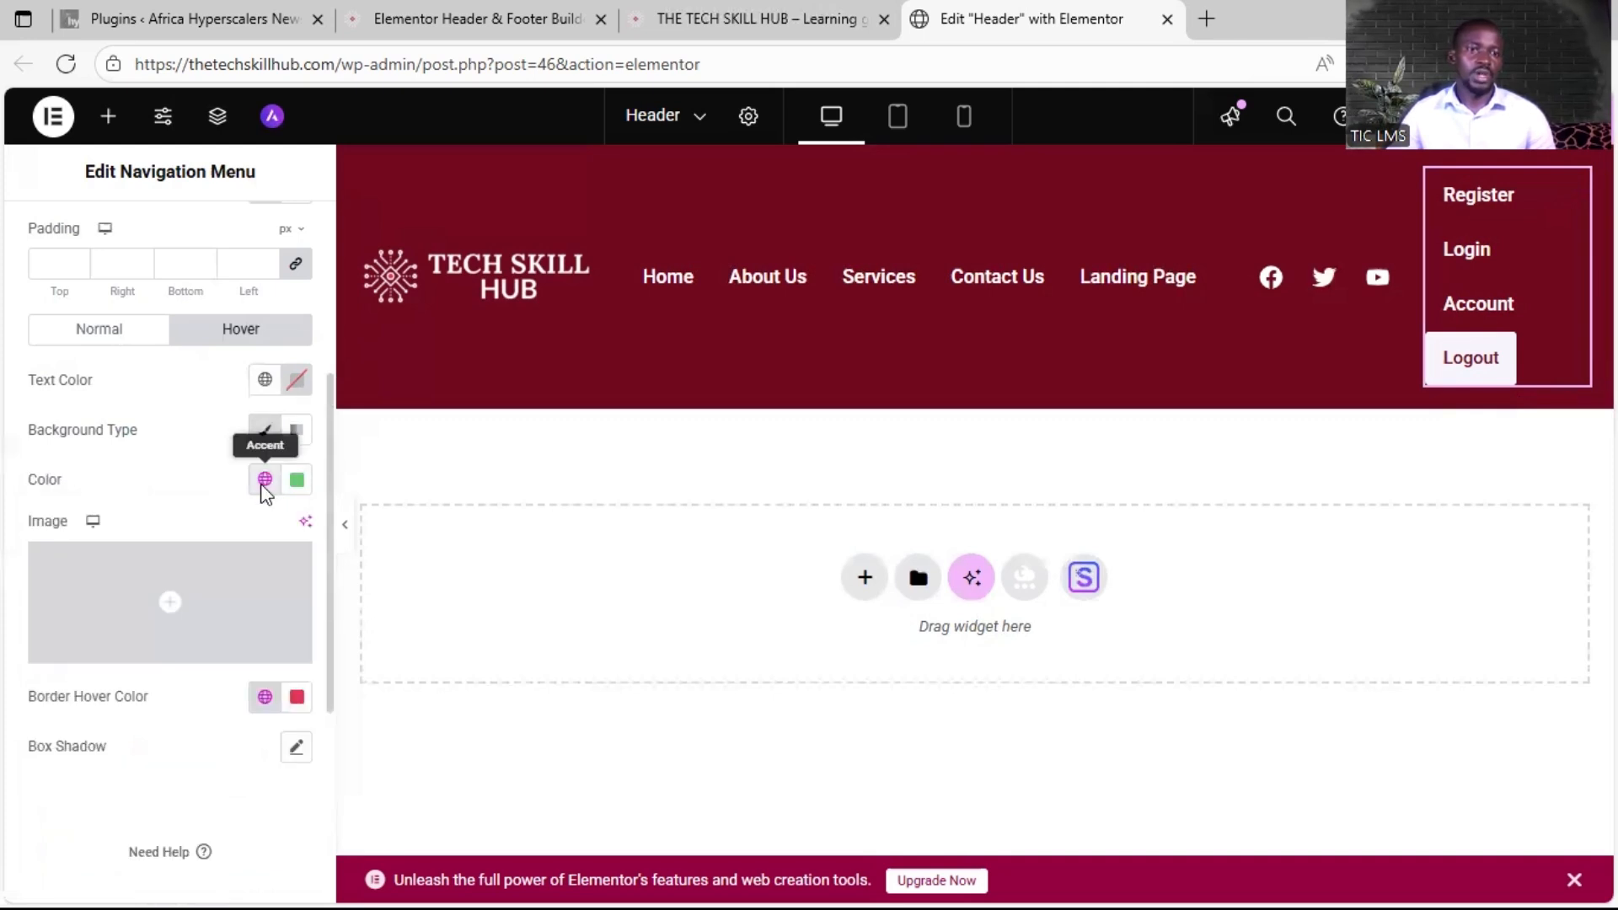
{"action": "left_click", "coordinate": [265, 479]}
{"action": "left_click", "coordinate": [94, 826]}
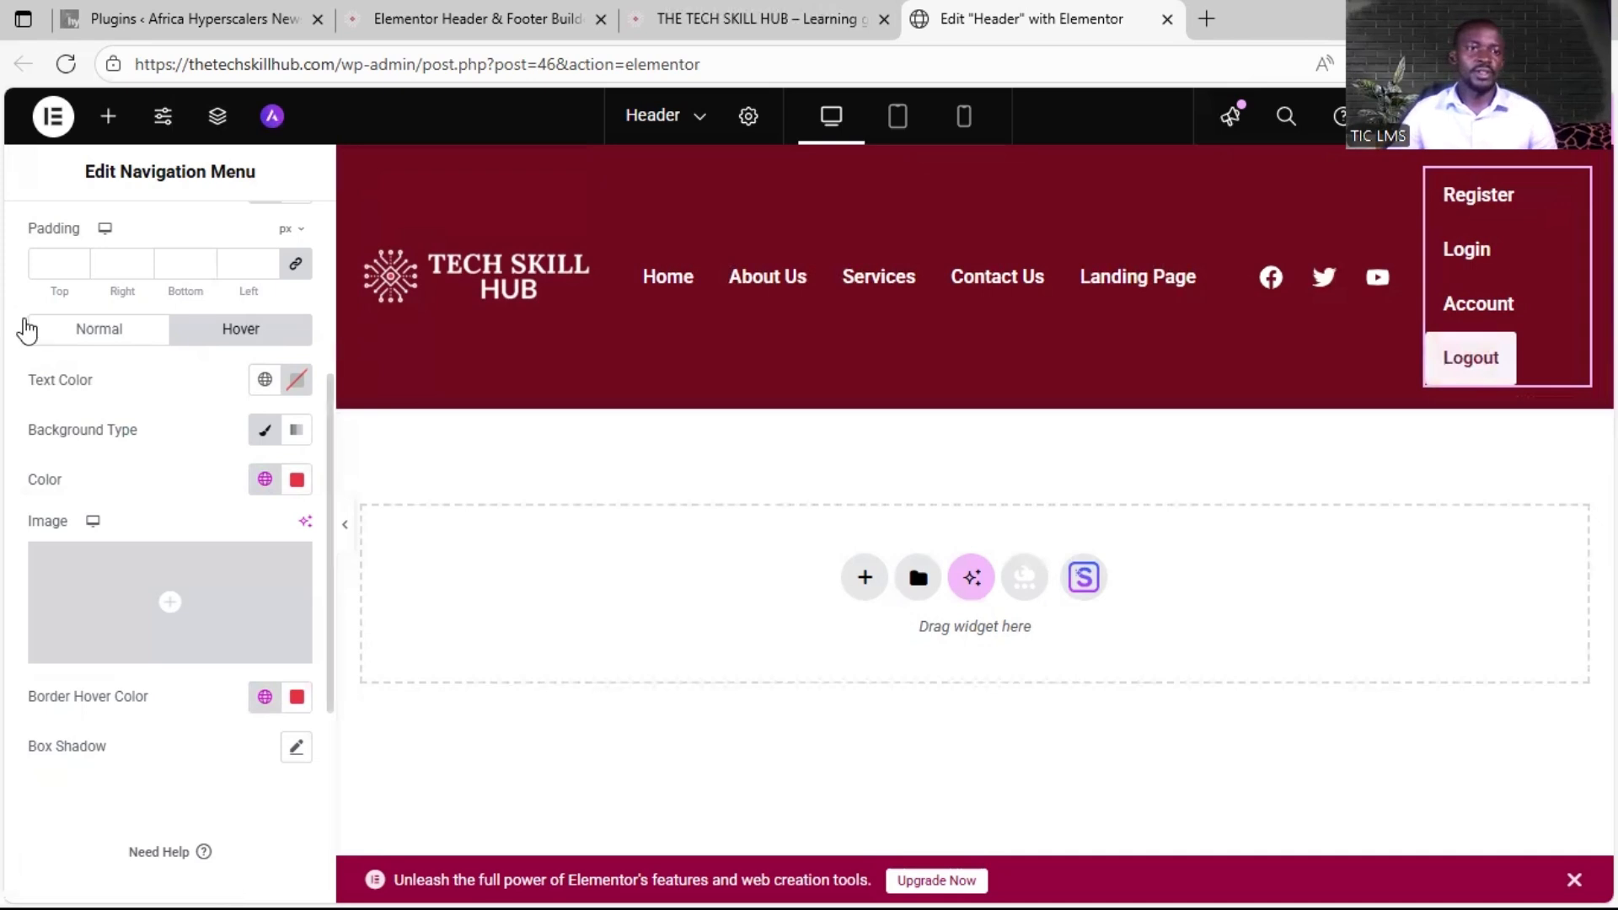
Step: Set the navigation widget's dropdown text color for the active state to a dark global color and collapse the dropdown styling
{"action": "scroll", "coordinate": [139, 348], "scroll_direction": "up", "scroll_amount": 1}
{"action": "scroll", "coordinate": [139, 348], "scroll_direction": "up", "scroll_amount": 1}
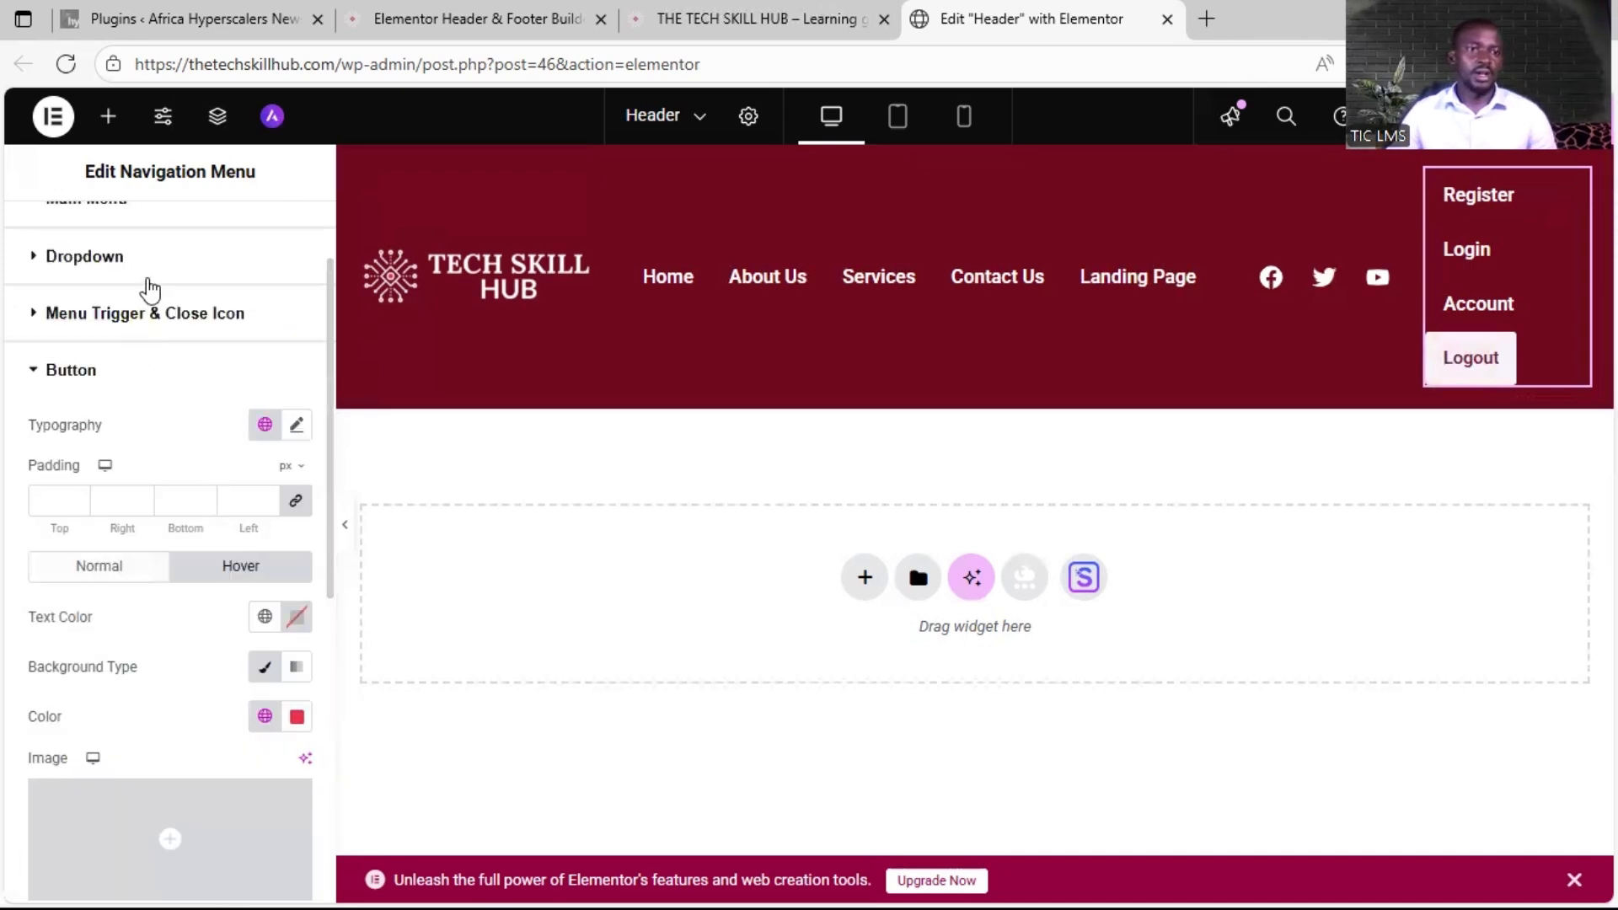
{"action": "scroll", "coordinate": [5, 458], "scroll_direction": "up", "scroll_amount": 1}
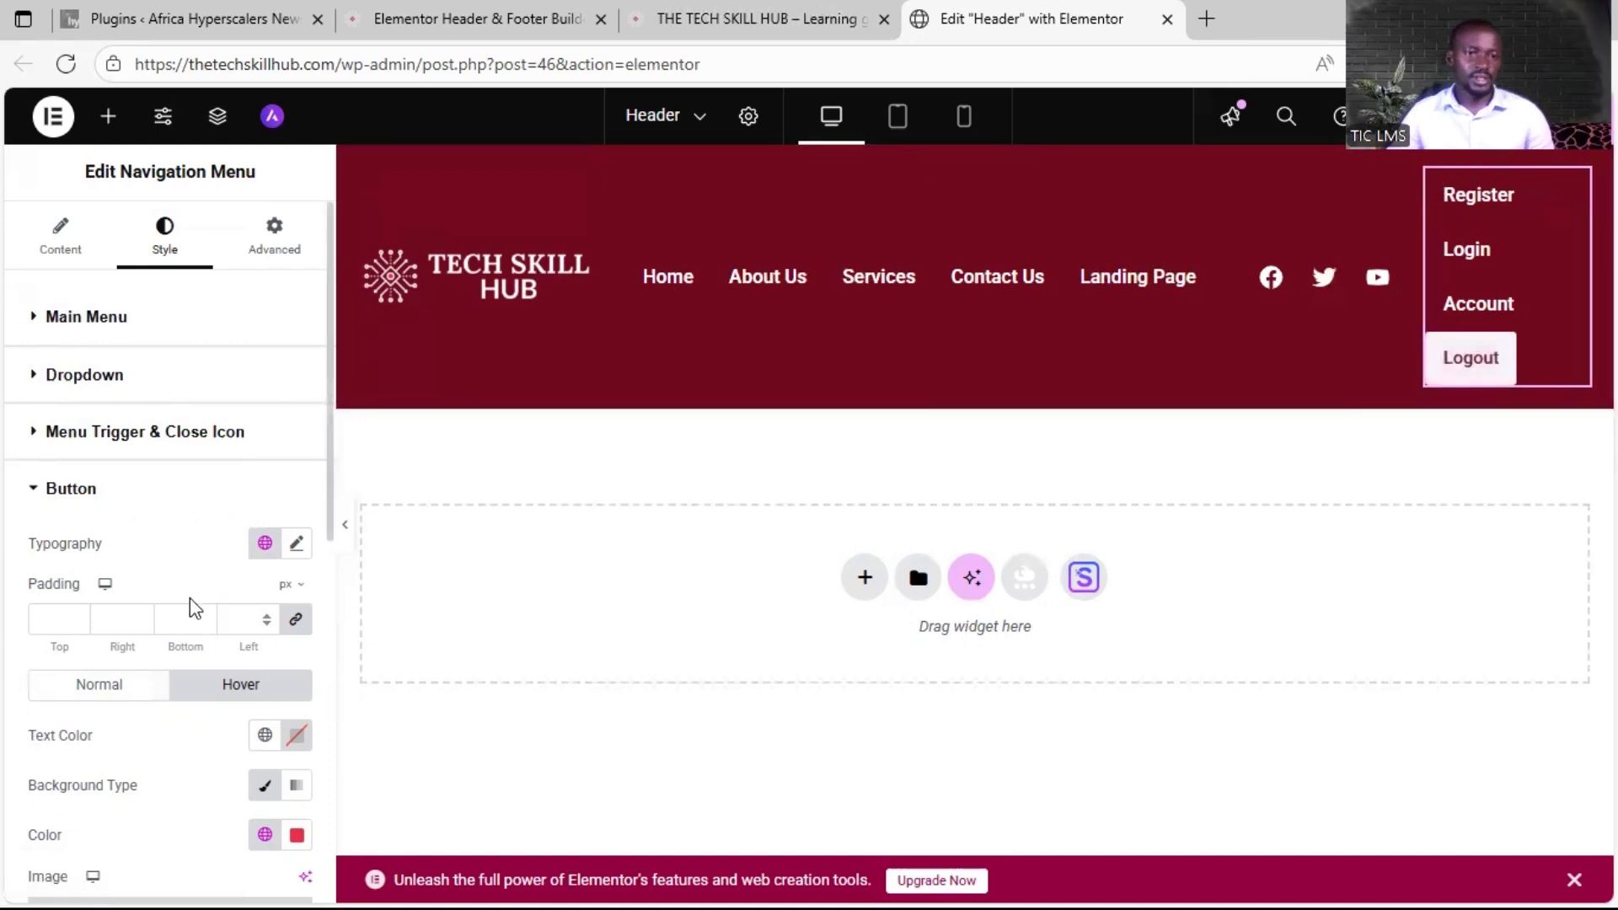
{"action": "left_click", "coordinate": [106, 438]}
{"action": "left_click", "coordinate": [101, 403]}
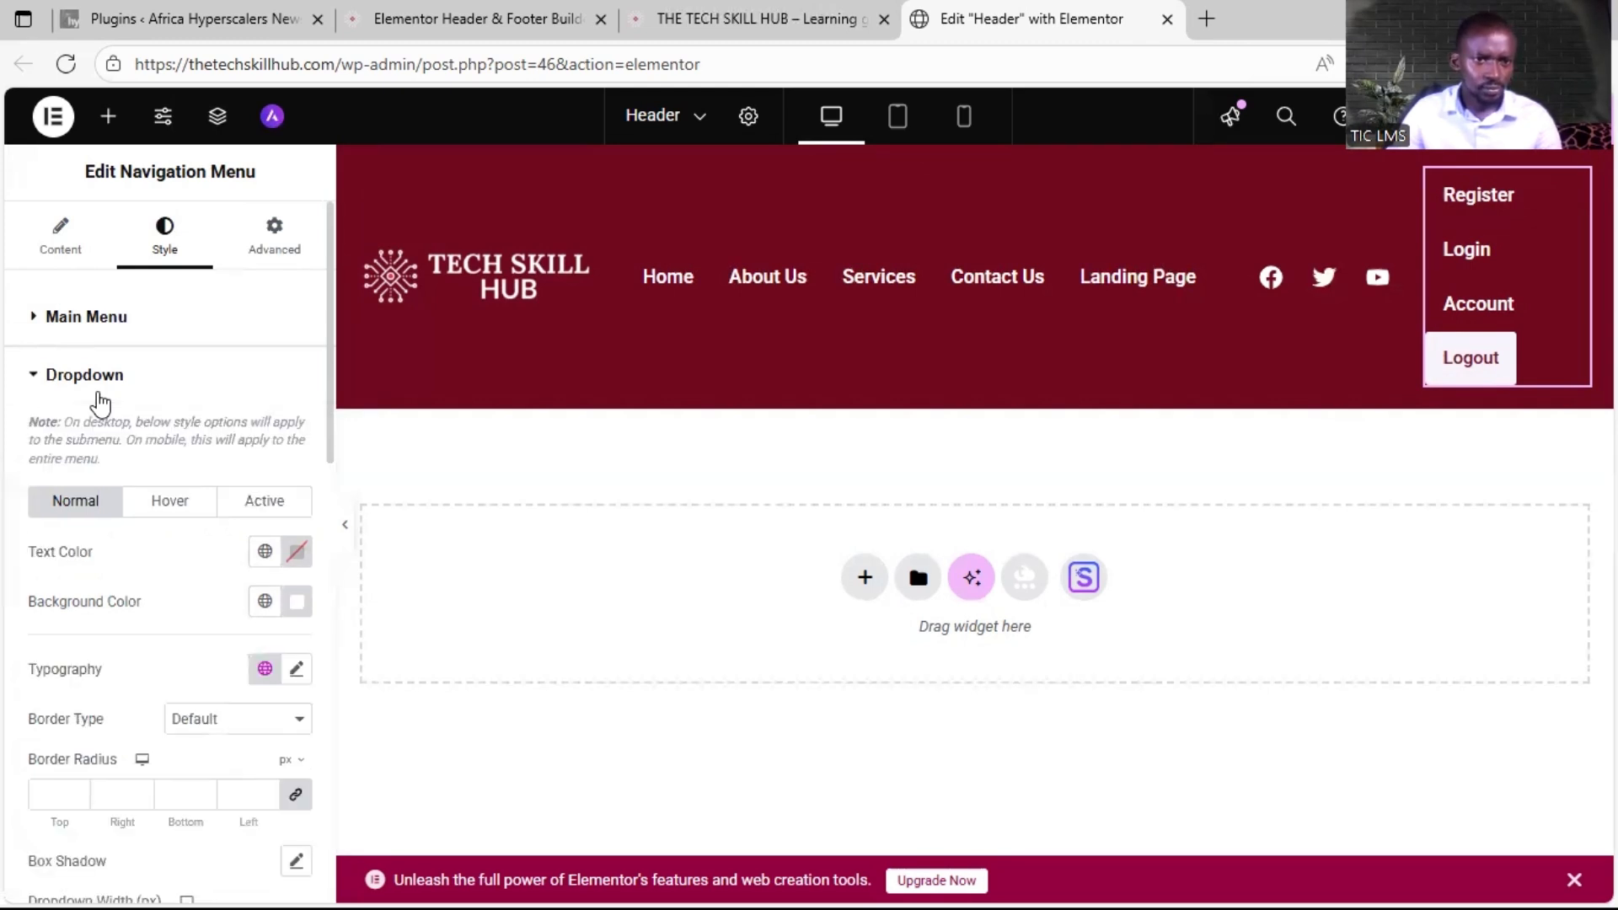
{"action": "left_click", "coordinate": [258, 511]}
{"action": "scroll", "coordinate": [4, 647], "scroll_direction": "down", "scroll_amount": 1}
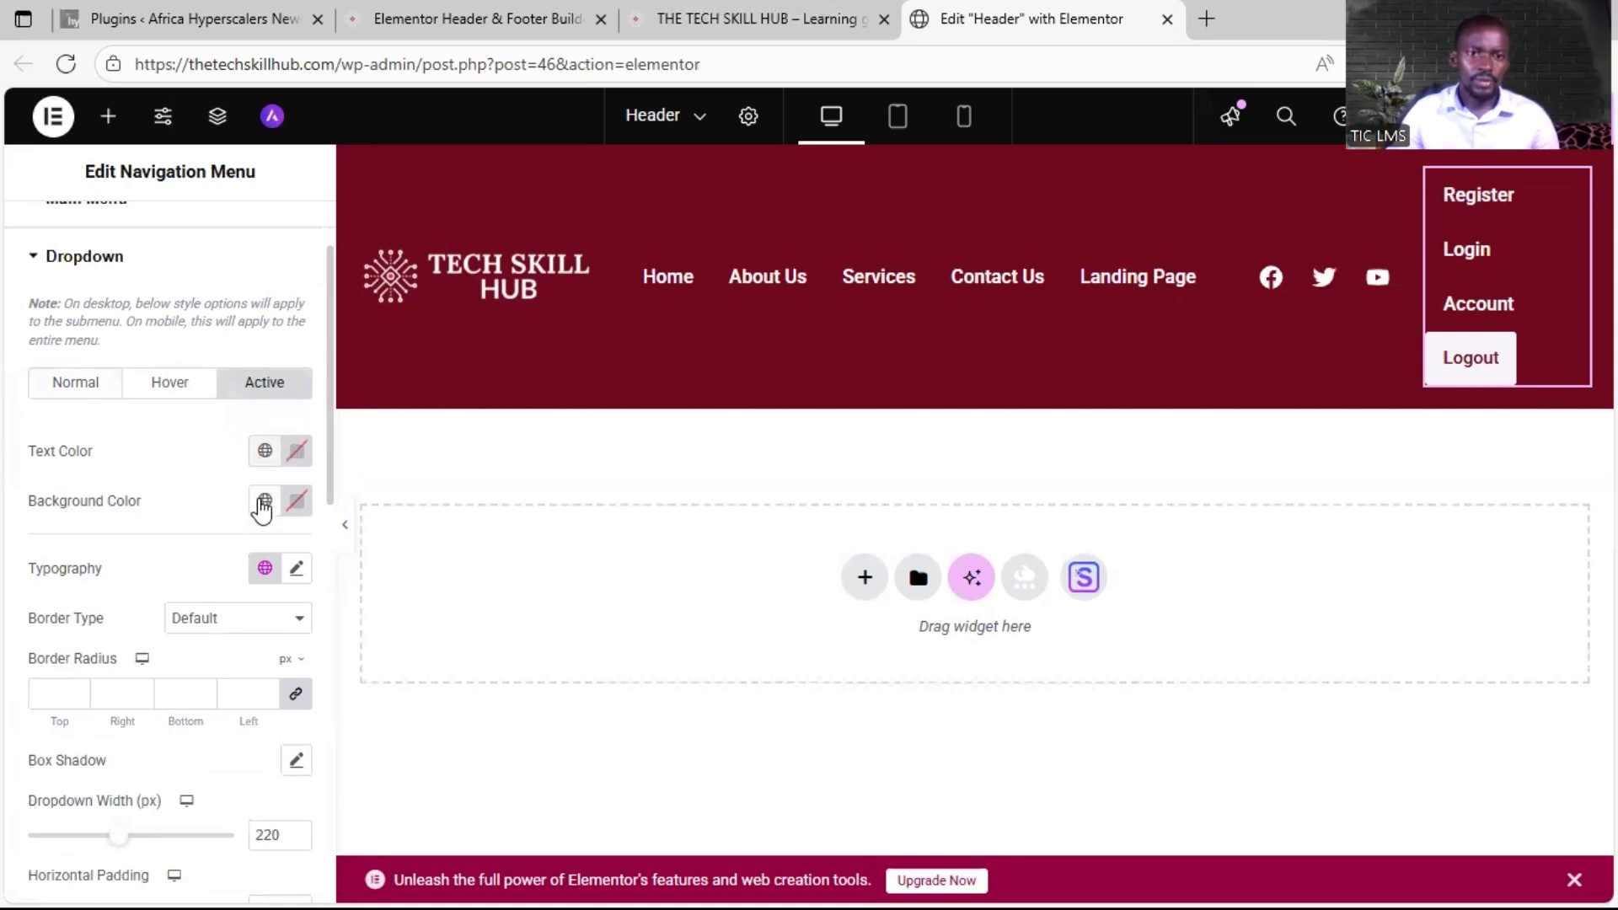
{"action": "left_click", "coordinate": [263, 452]}
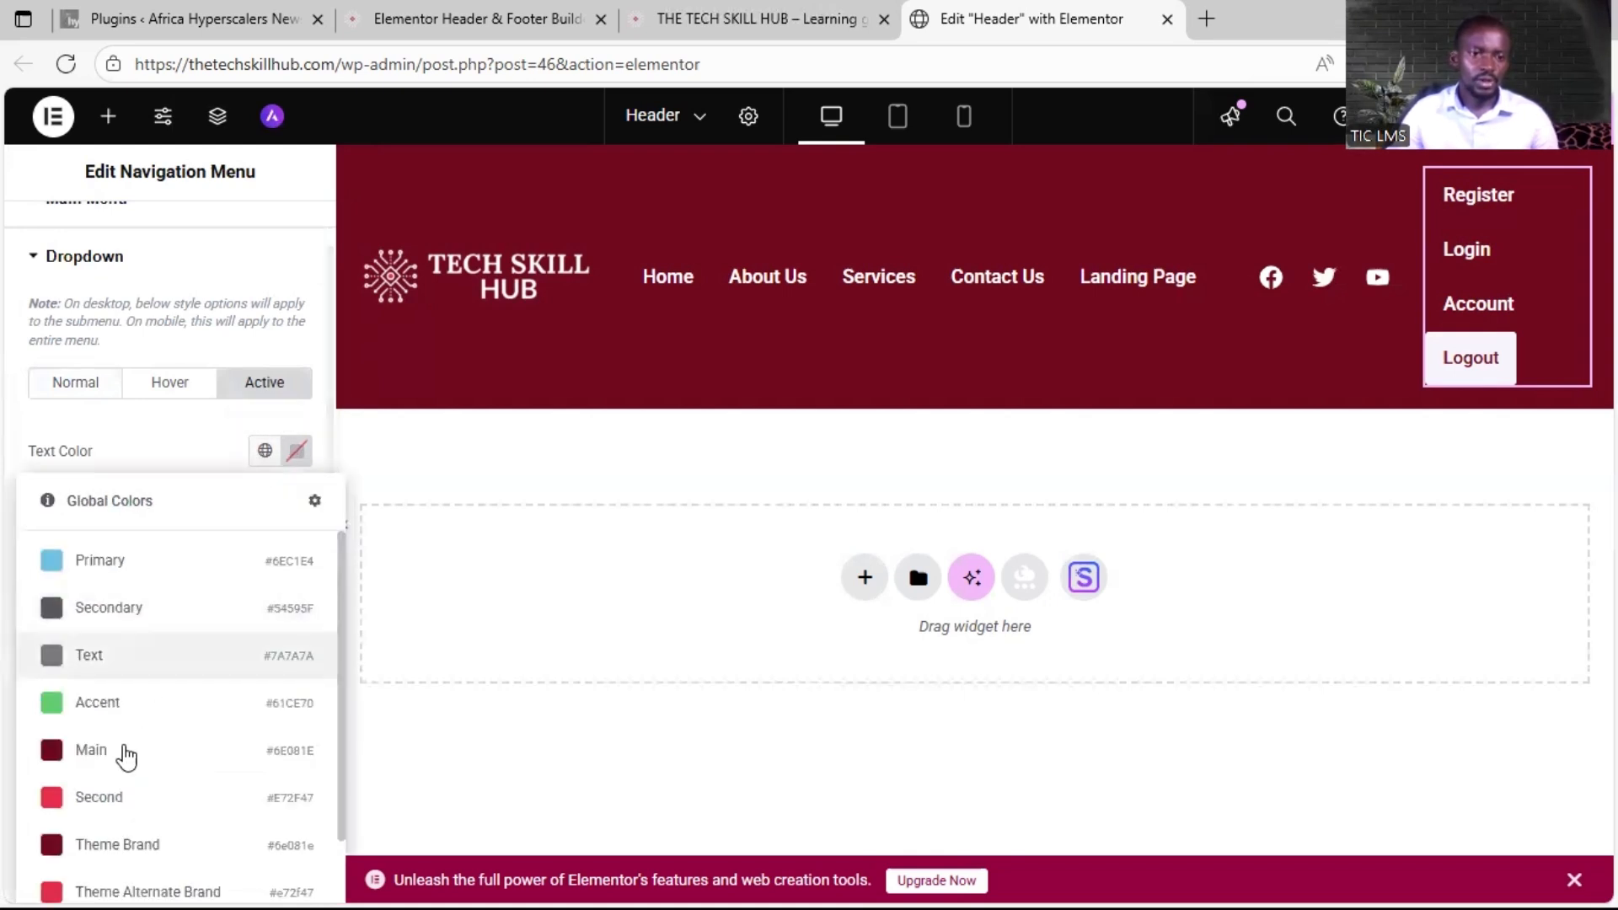
{"action": "scroll", "coordinate": [120, 758], "scroll_direction": "down", "scroll_amount": 2}
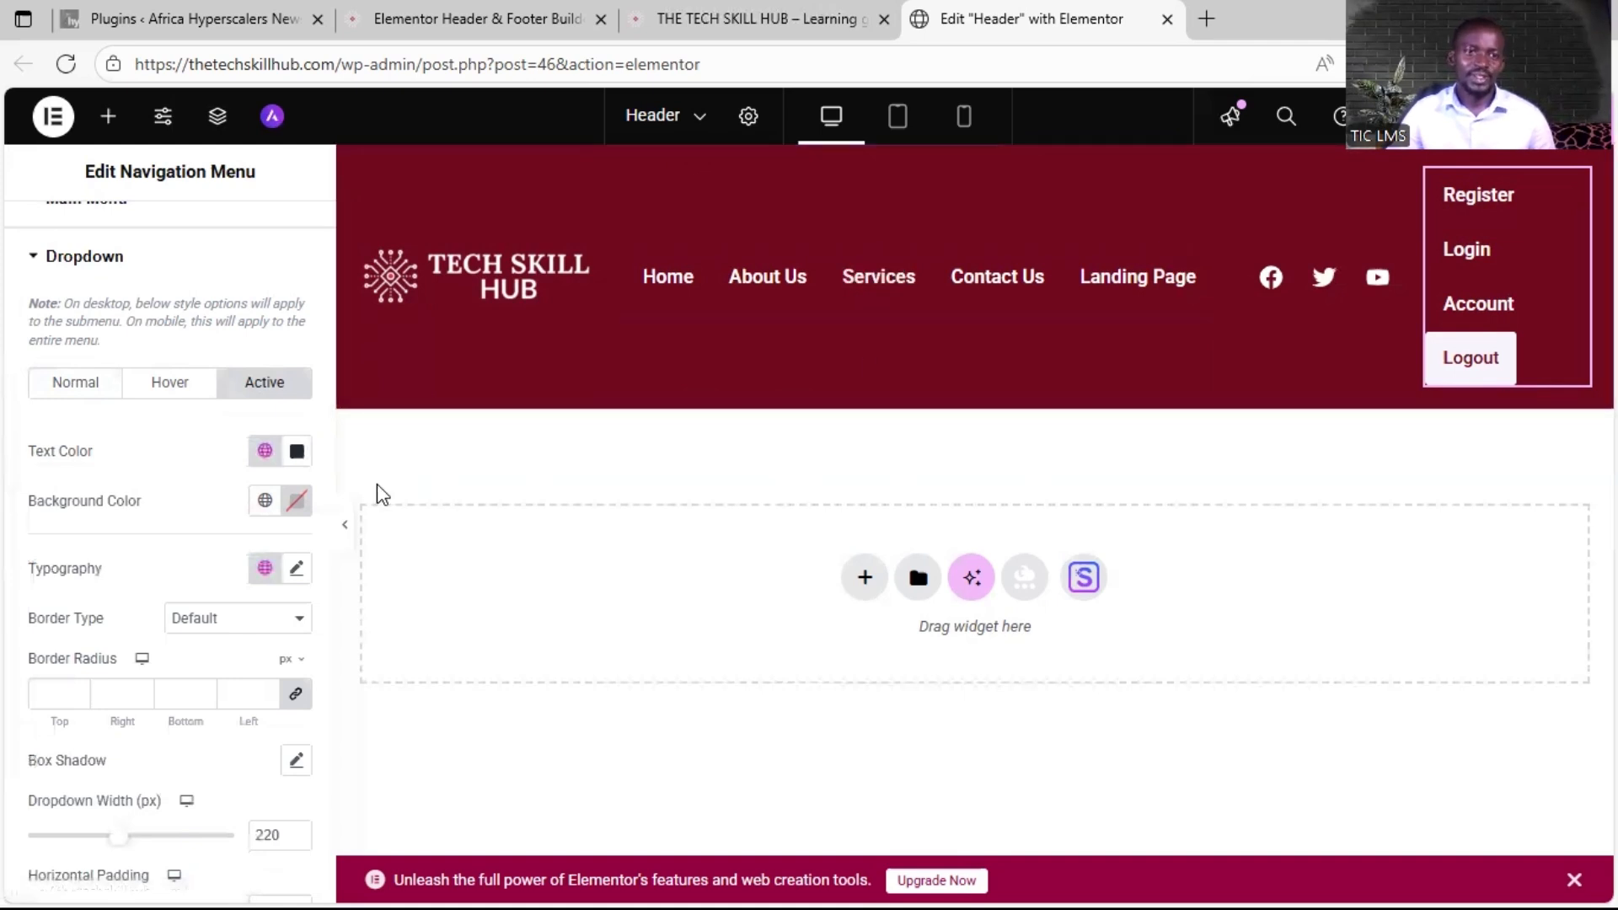
{"action": "left_click", "coordinate": [103, 259]}
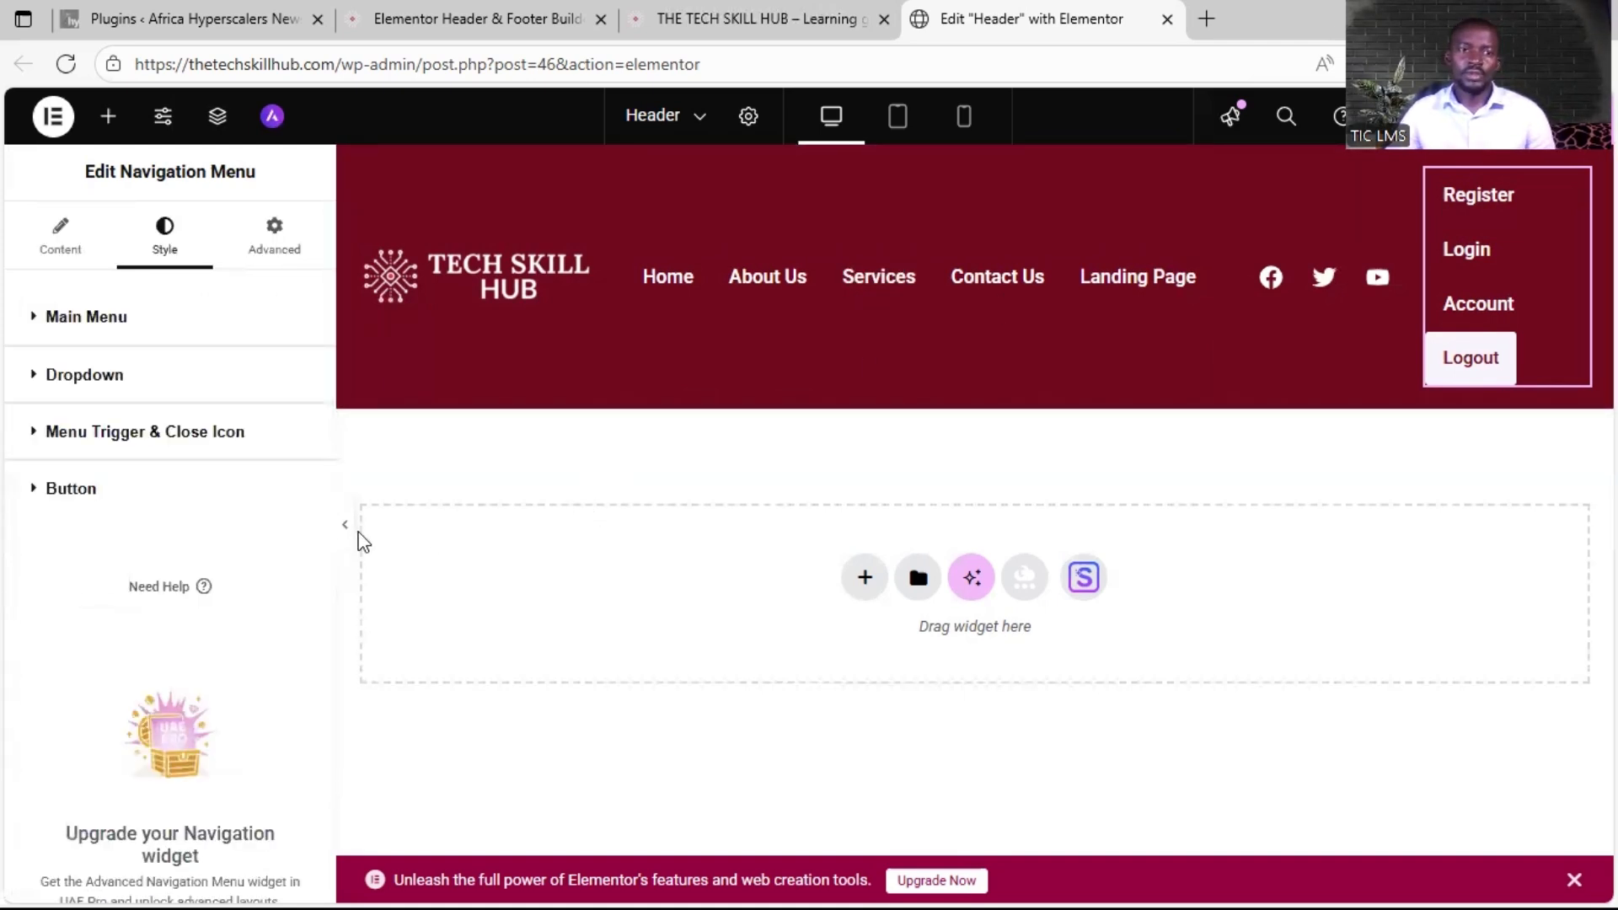
Step: Preview the header at full width, publish it, and check the Account and Logout menu on the live homepage
{"action": "left_click", "coordinate": [347, 525]}
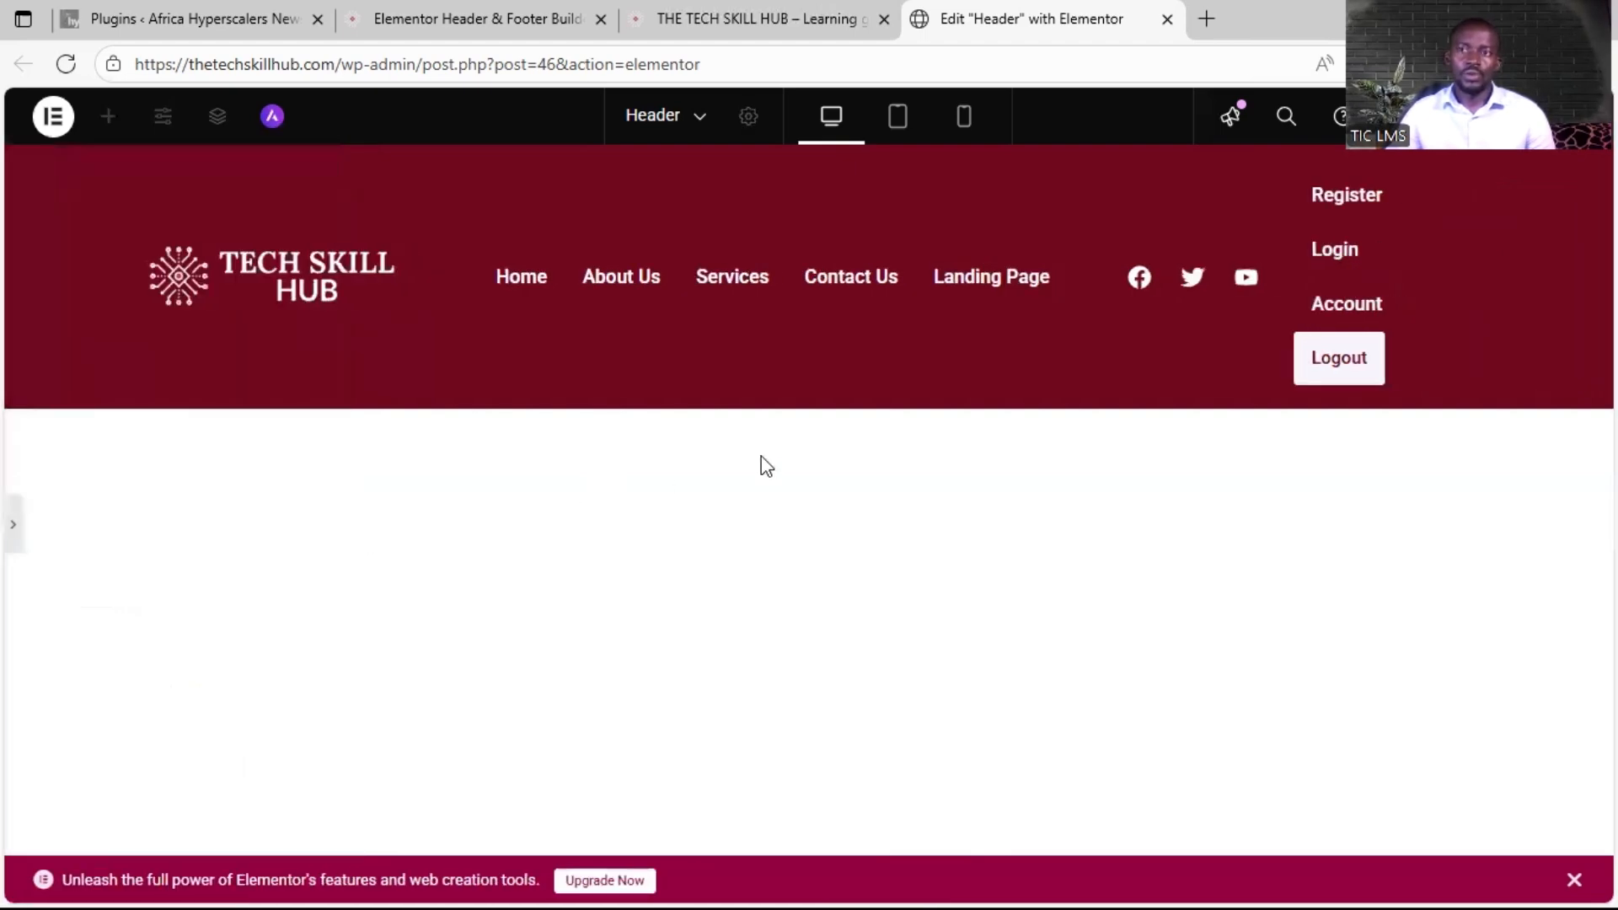
{"action": "left_click", "coordinate": [13, 527]}
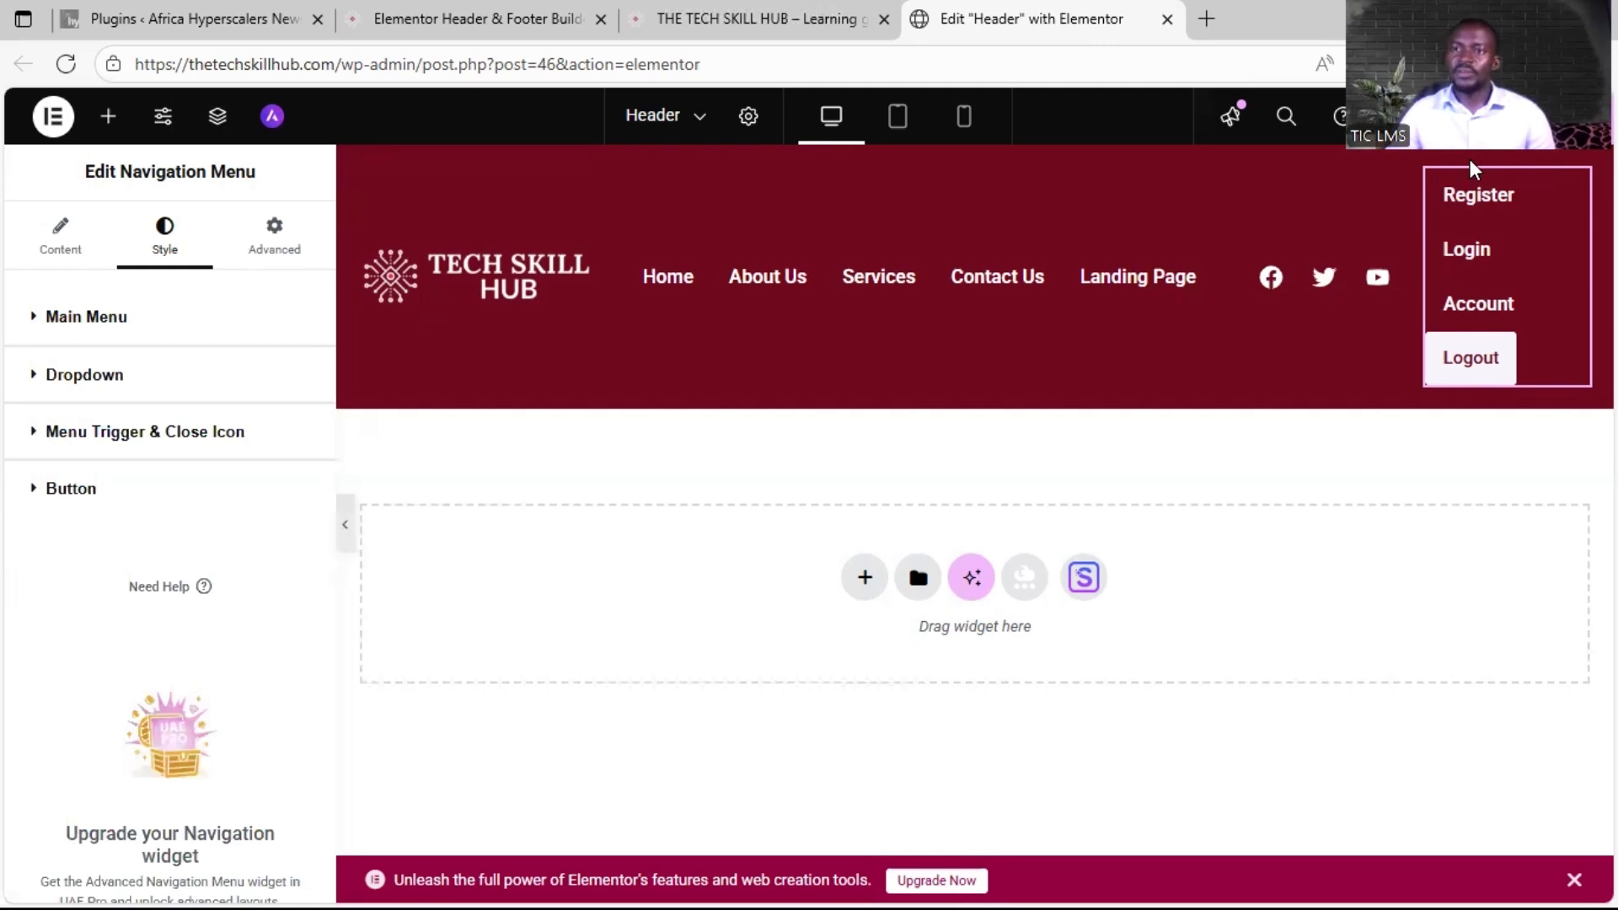
{"action": "left_click", "coordinate": [1500, 116]}
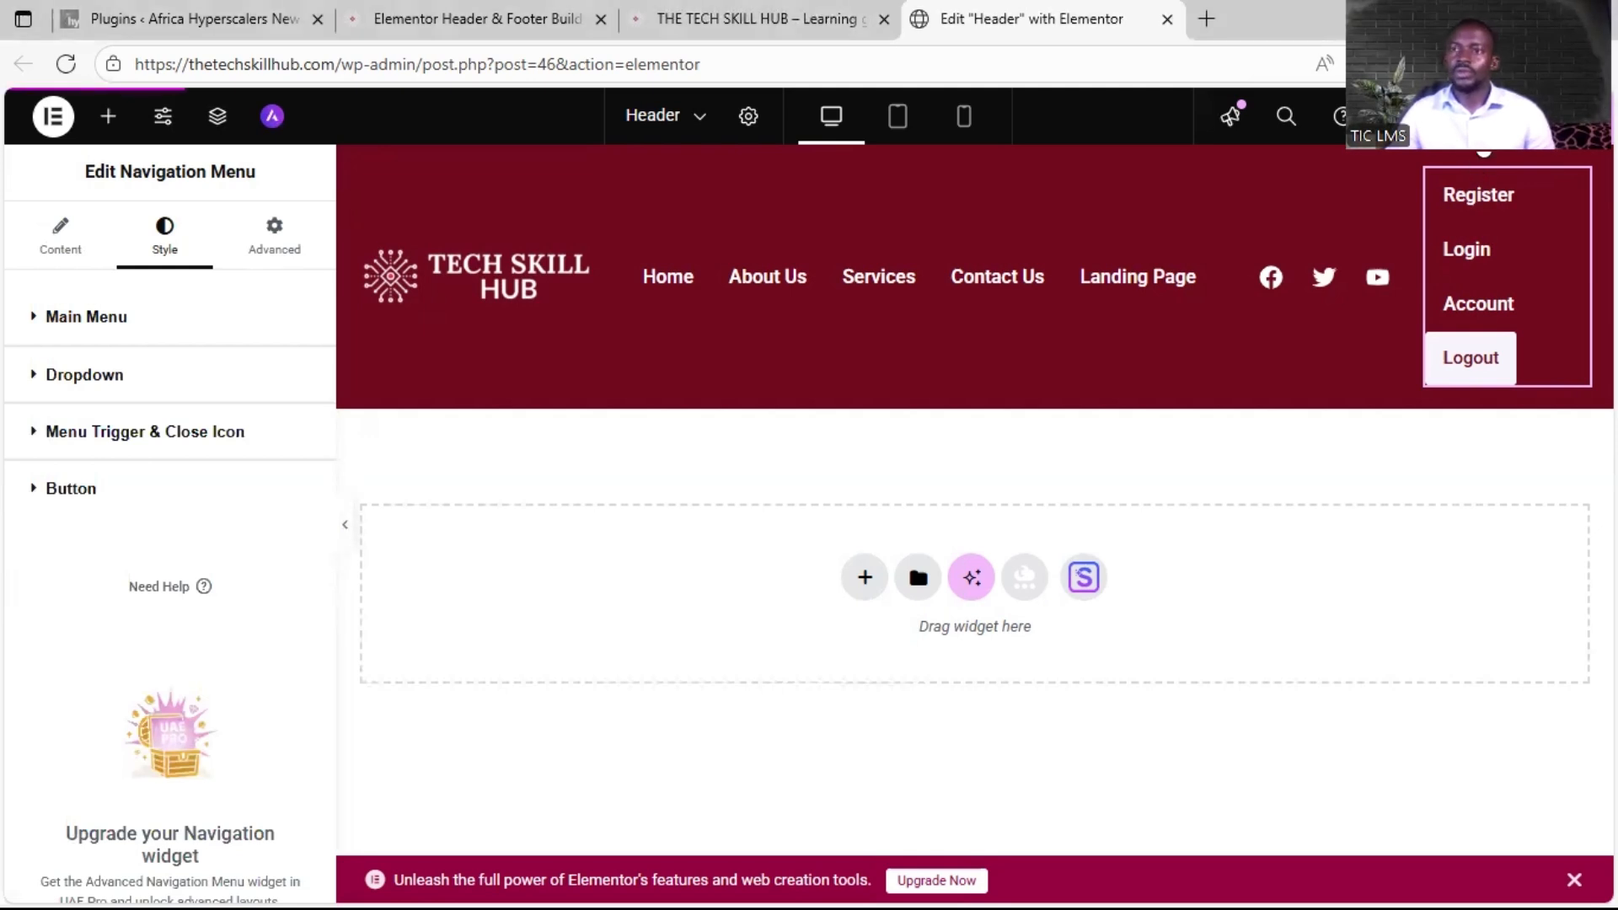
{"action": "left_click", "coordinate": [715, 5]}
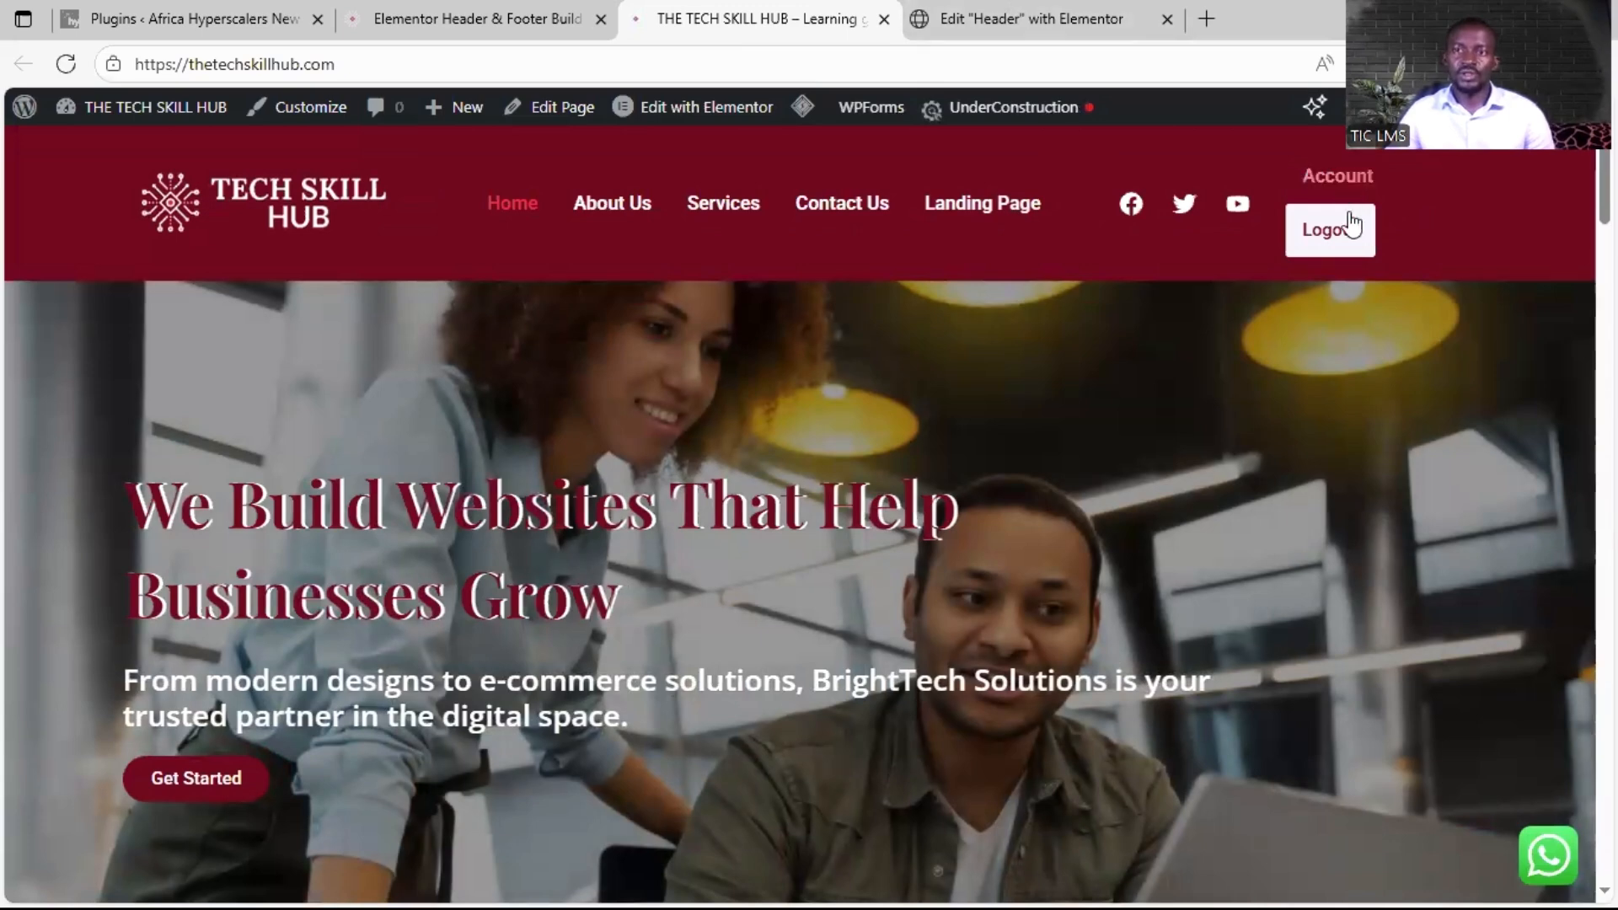
{"action": "left_click", "coordinate": [1010, 19]}
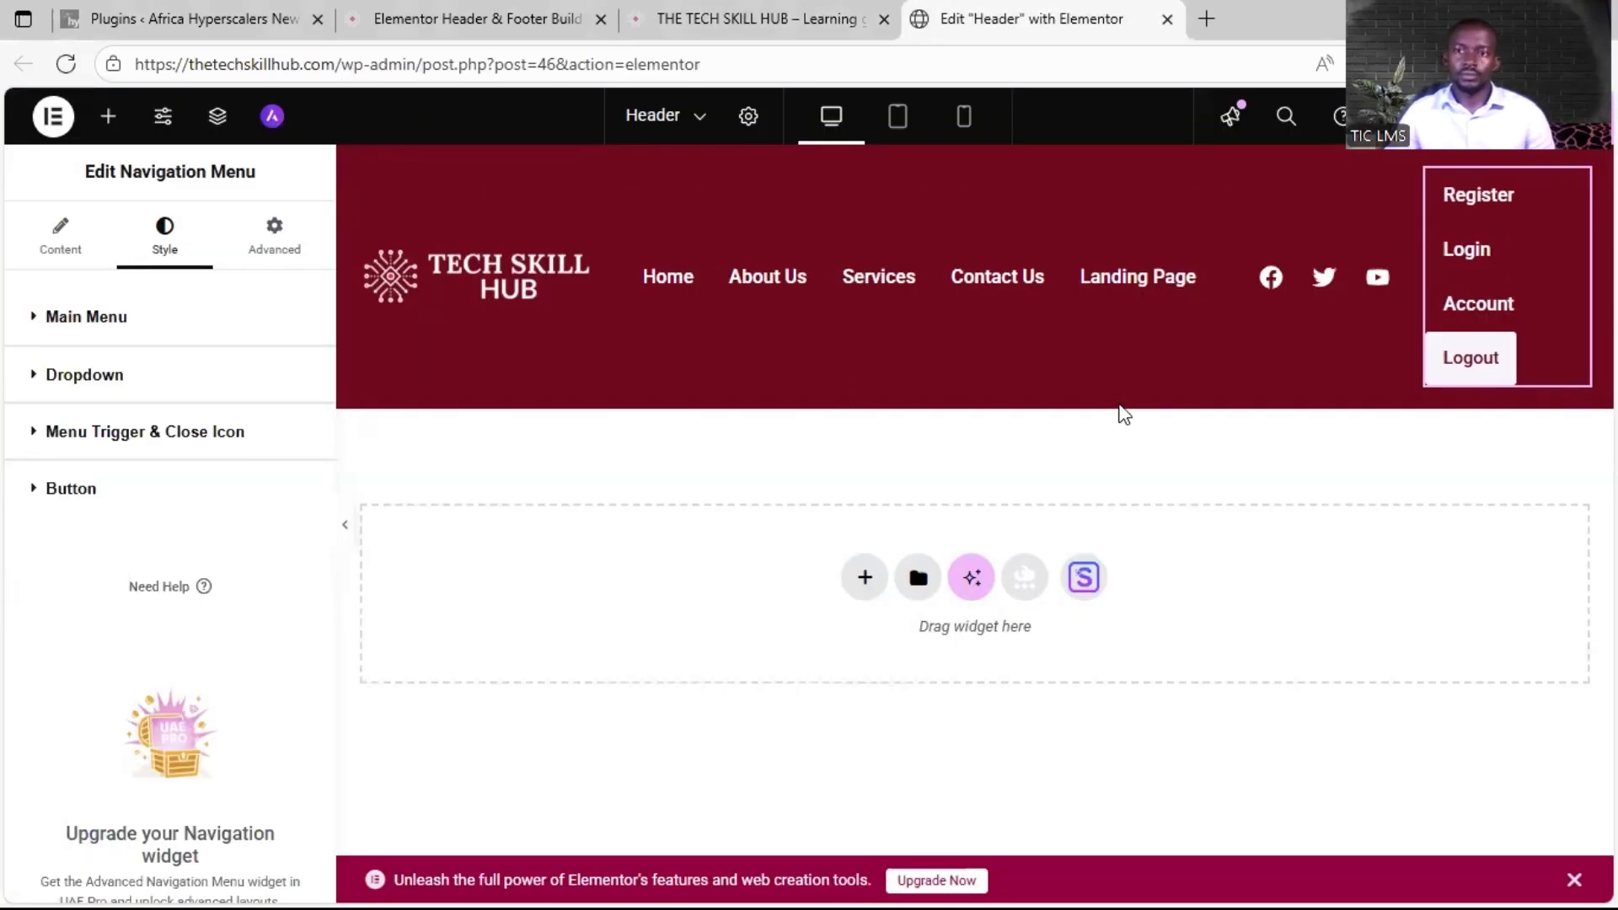
{"action": "left_click", "coordinate": [714, 17]}
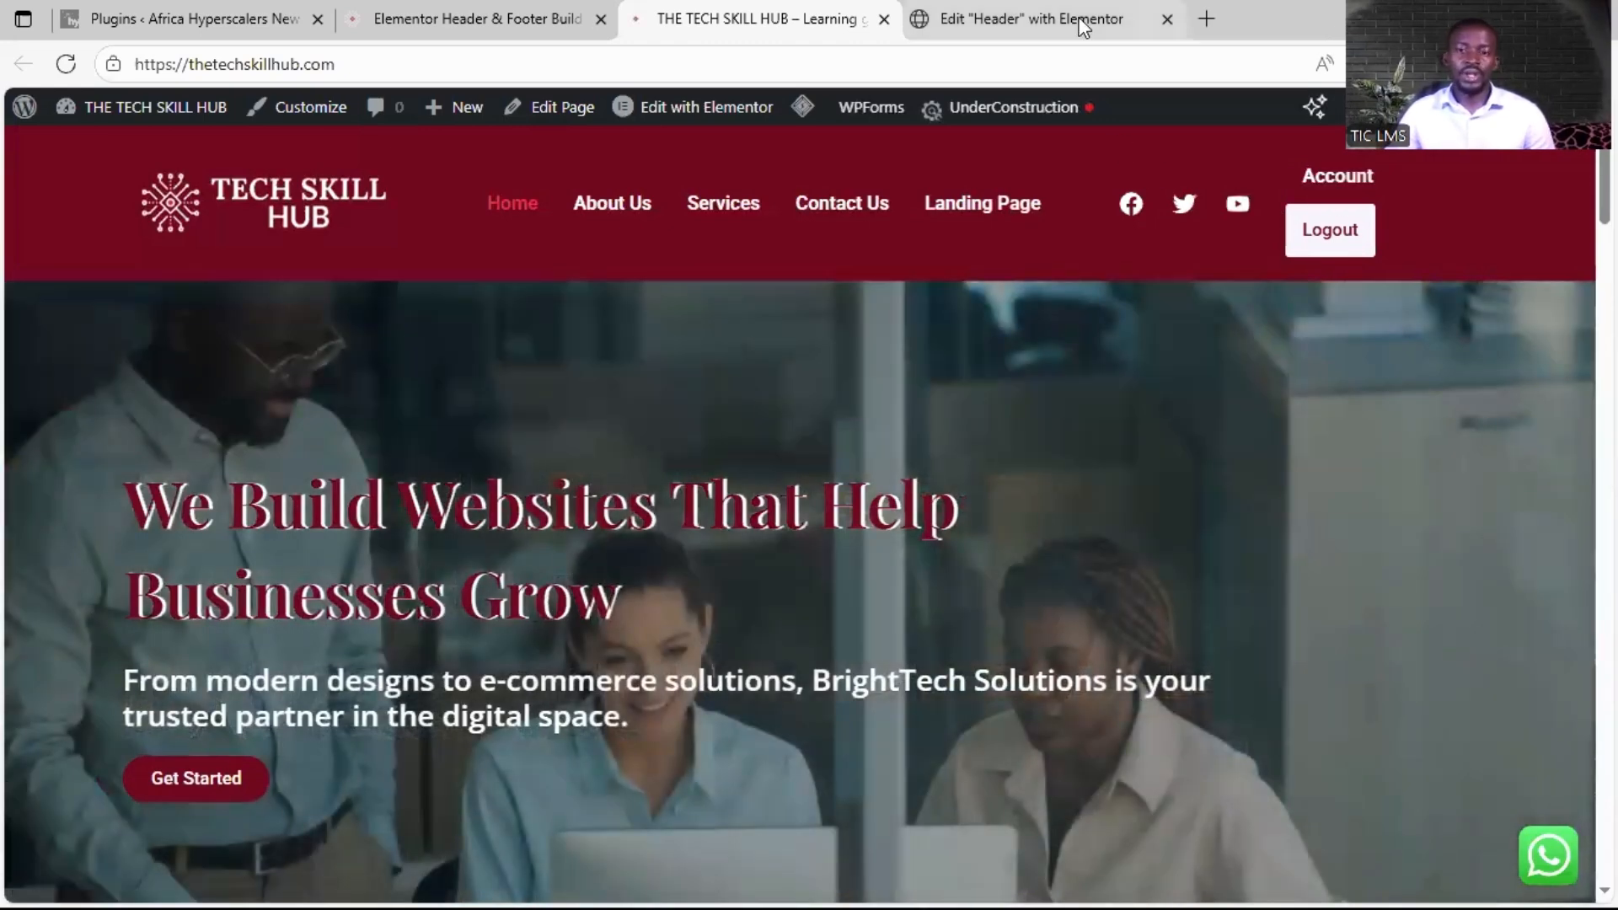
Step: Back in the header editor, set the Register/Login menu's main typography size to 10 px
{"action": "mouse_move", "coordinate": [1083, 27]}
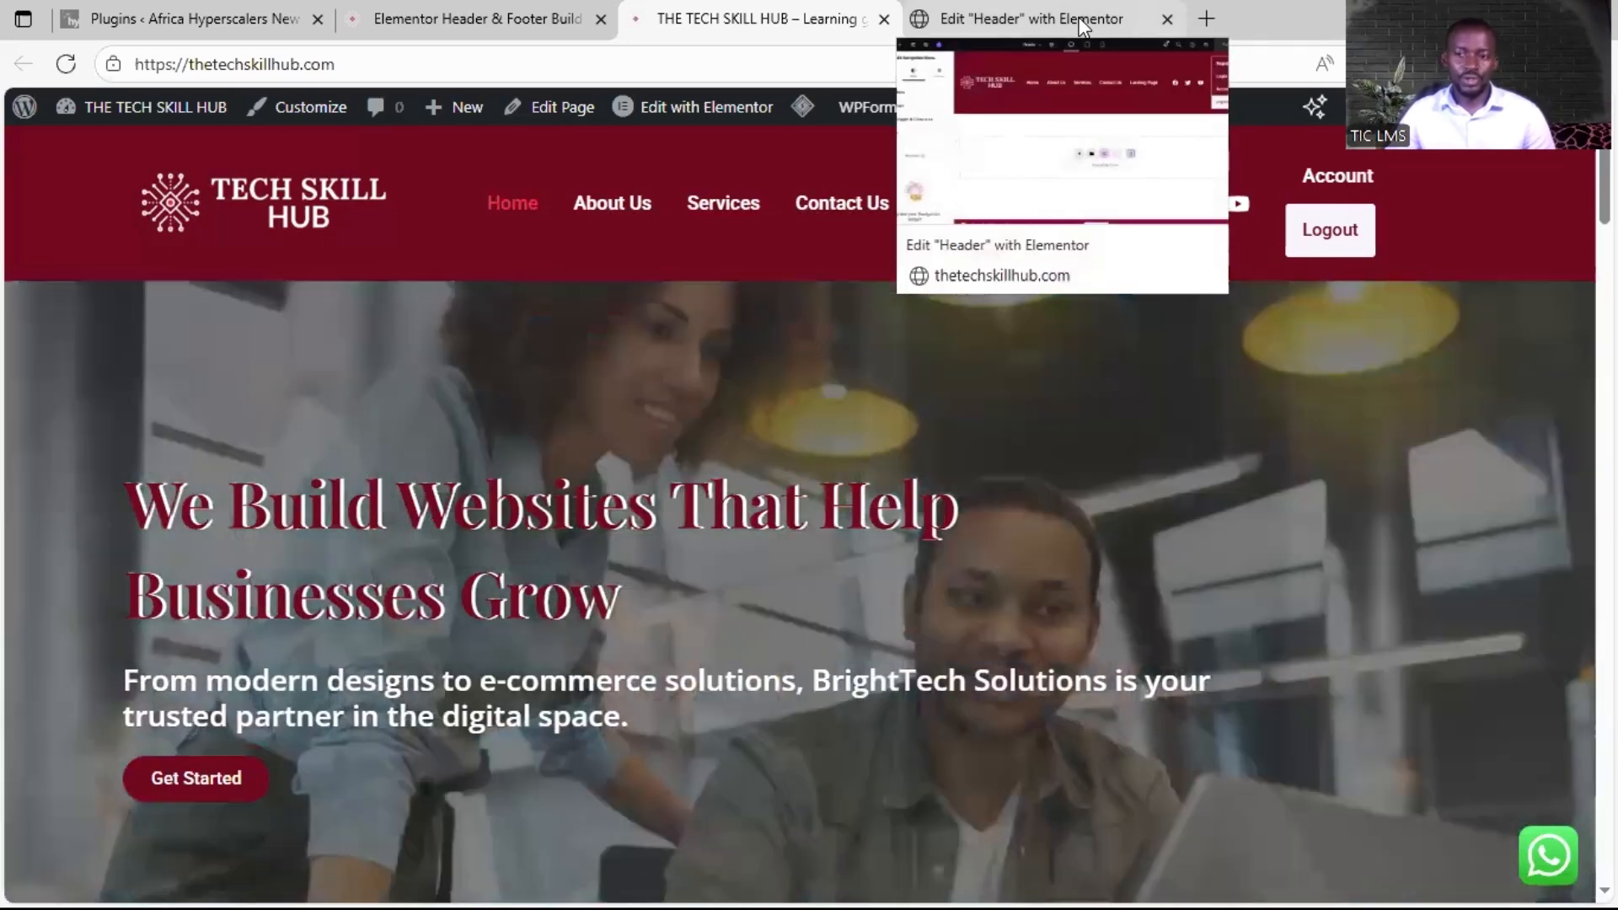
{"action": "left_click", "coordinate": [1081, 22]}
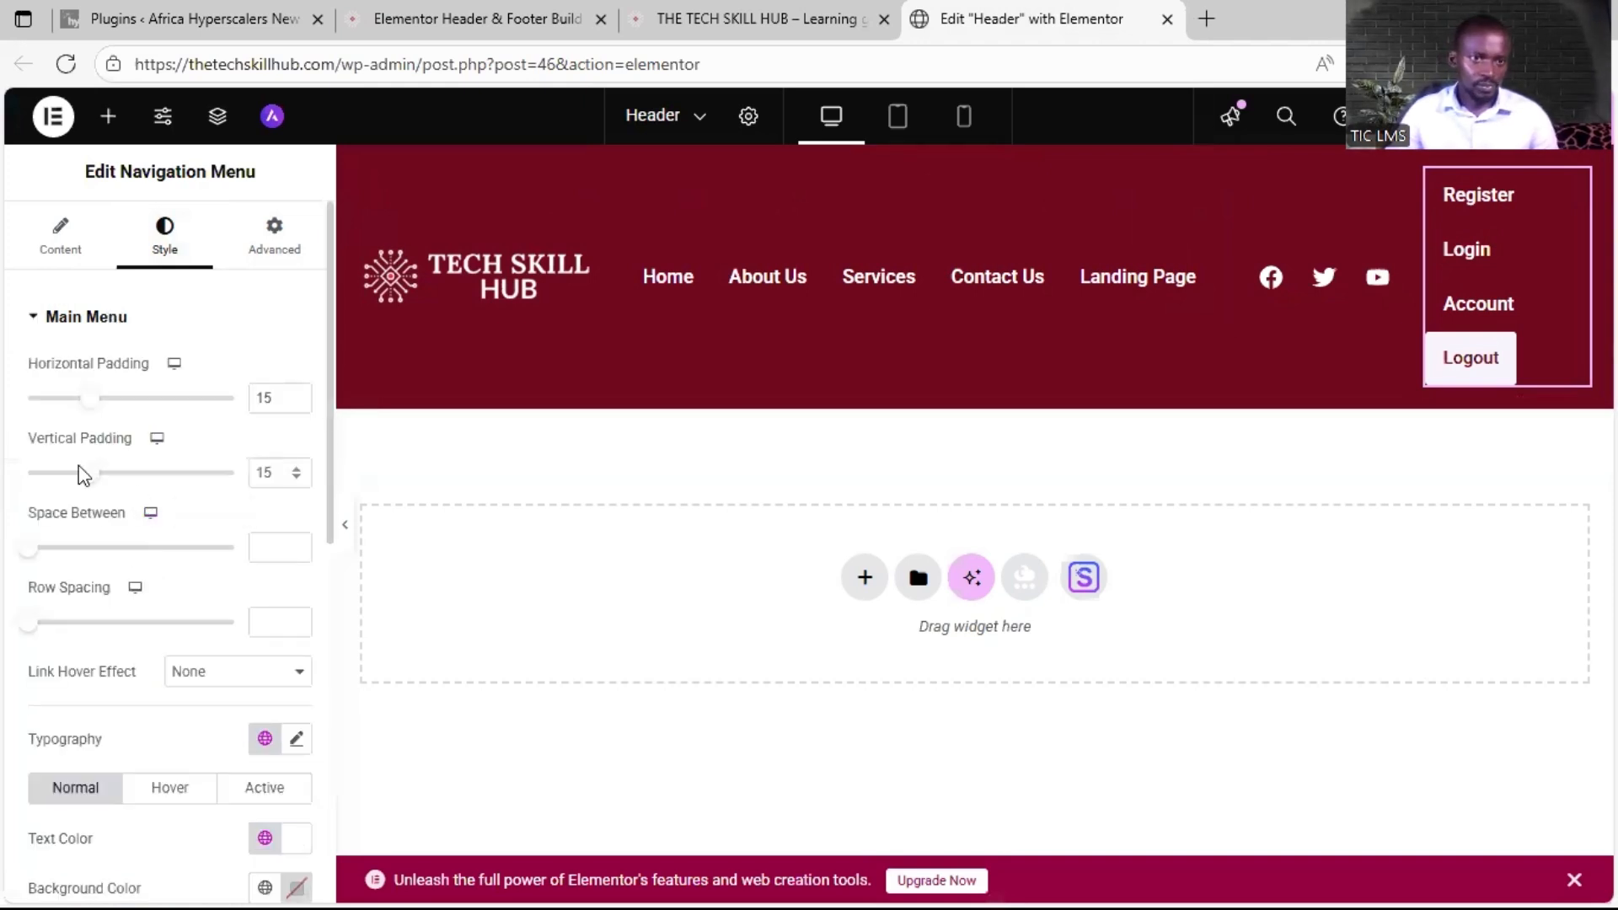
{"action": "scroll", "coordinate": [86, 548], "scroll_direction": "down", "scroll_amount": 4}
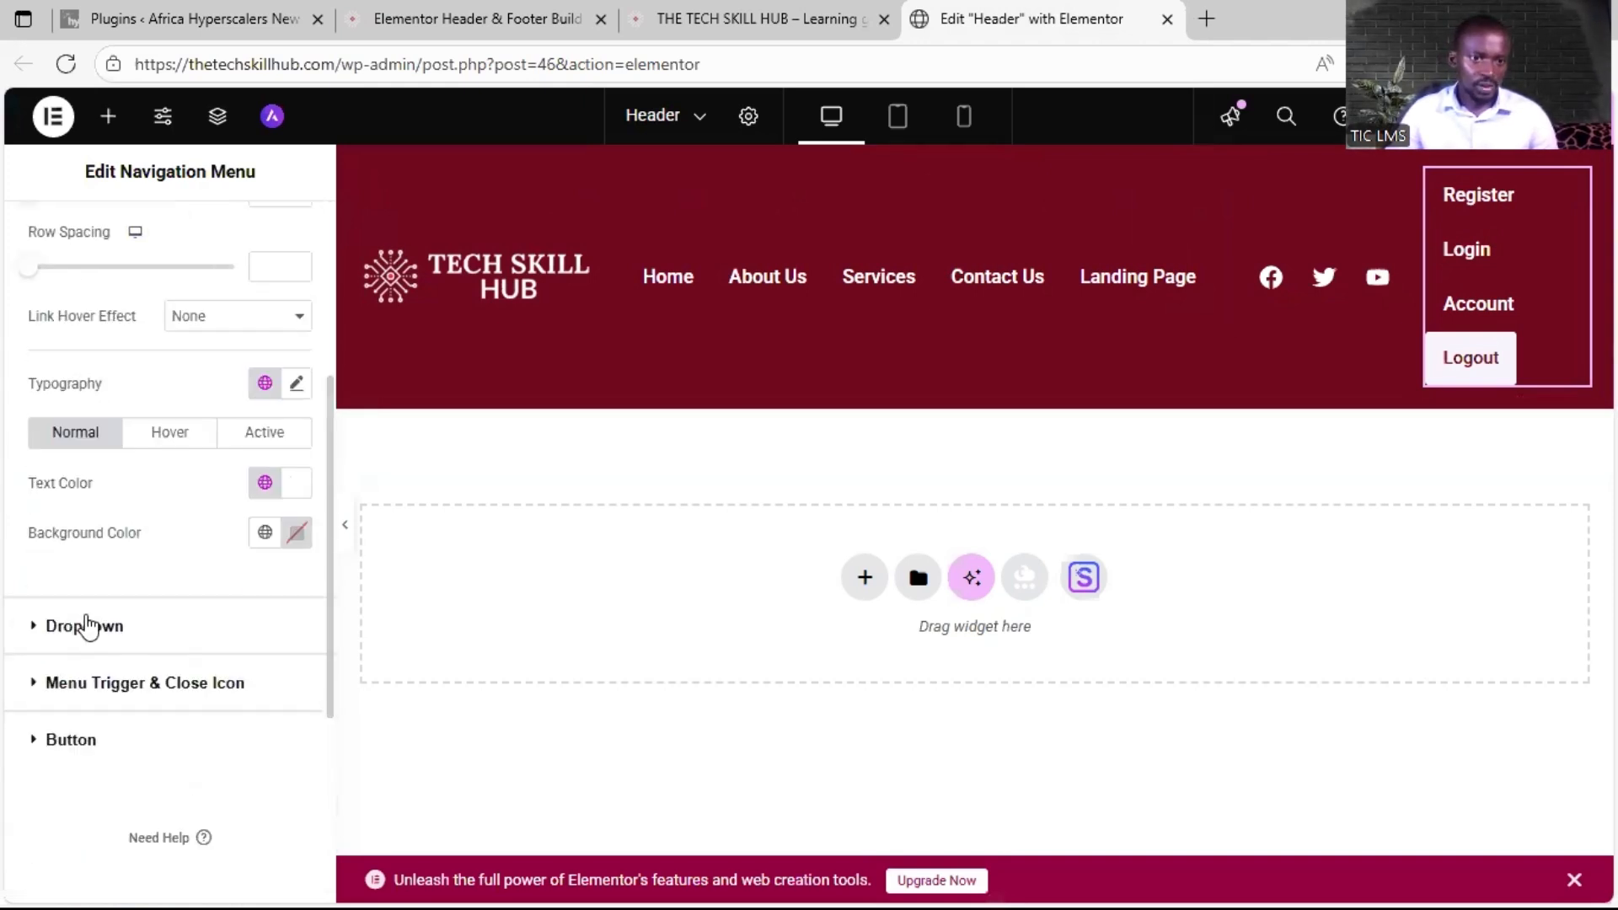
{"action": "left_click", "coordinate": [299, 385]}
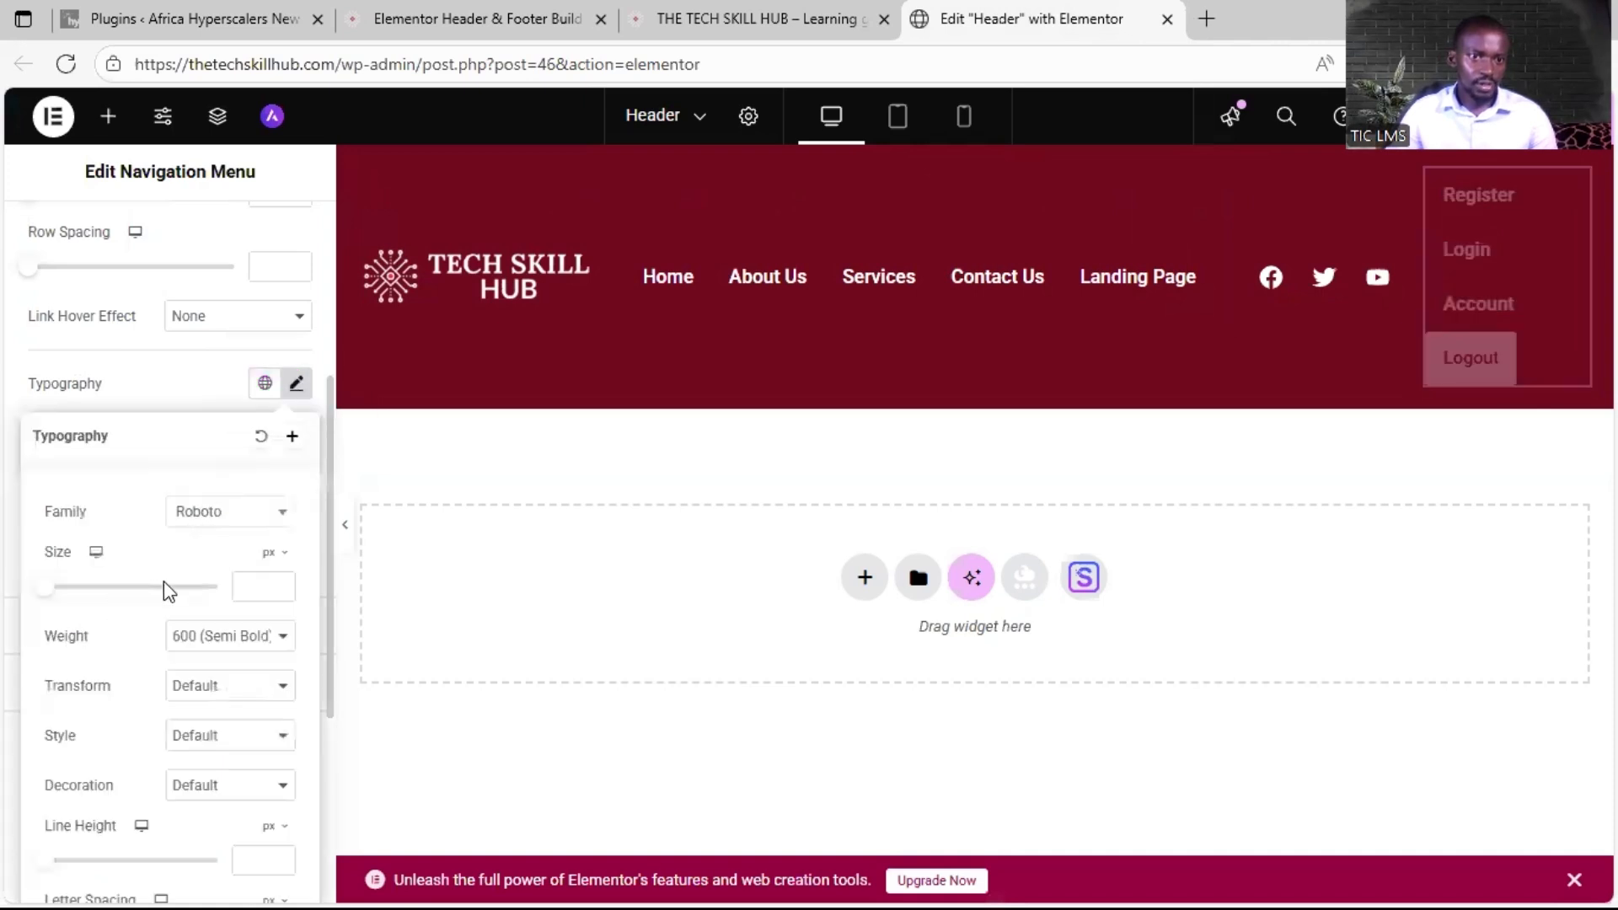
{"action": "left_click", "coordinate": [280, 582]}
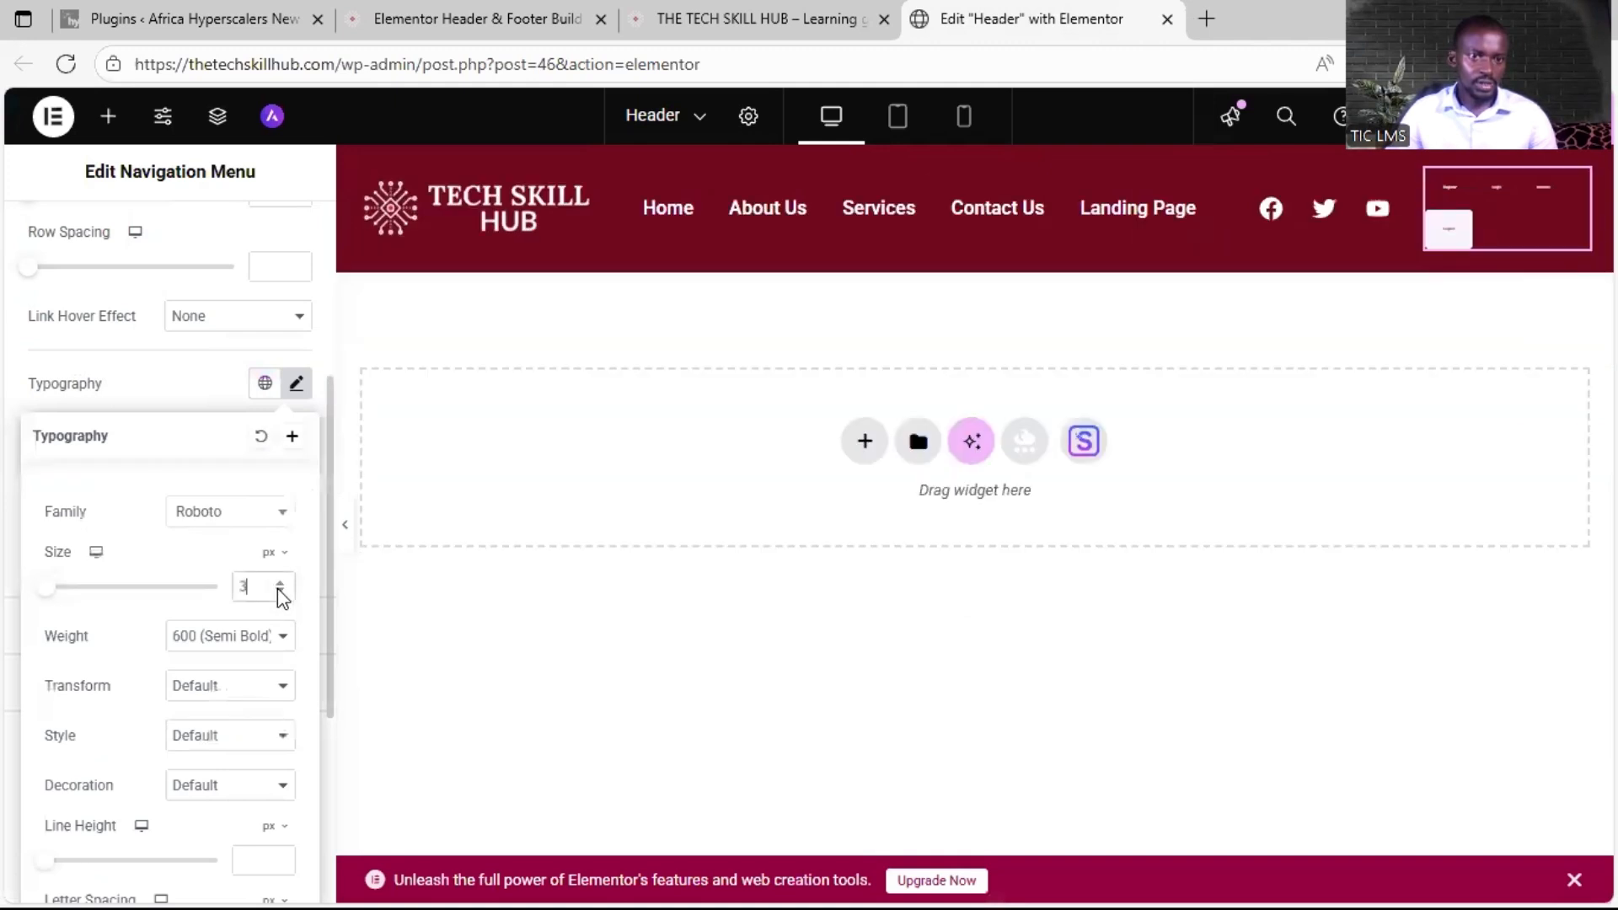
{"action": "left_click", "coordinate": [280, 582]}
{"action": "left_click", "coordinate": [279, 582]}
{"action": "left_click", "coordinate": [280, 583]}
{"action": "left_click", "coordinate": [280, 582]}
{"action": "left_click", "coordinate": [279, 582]}
{"action": "left_click", "coordinate": [280, 583]}
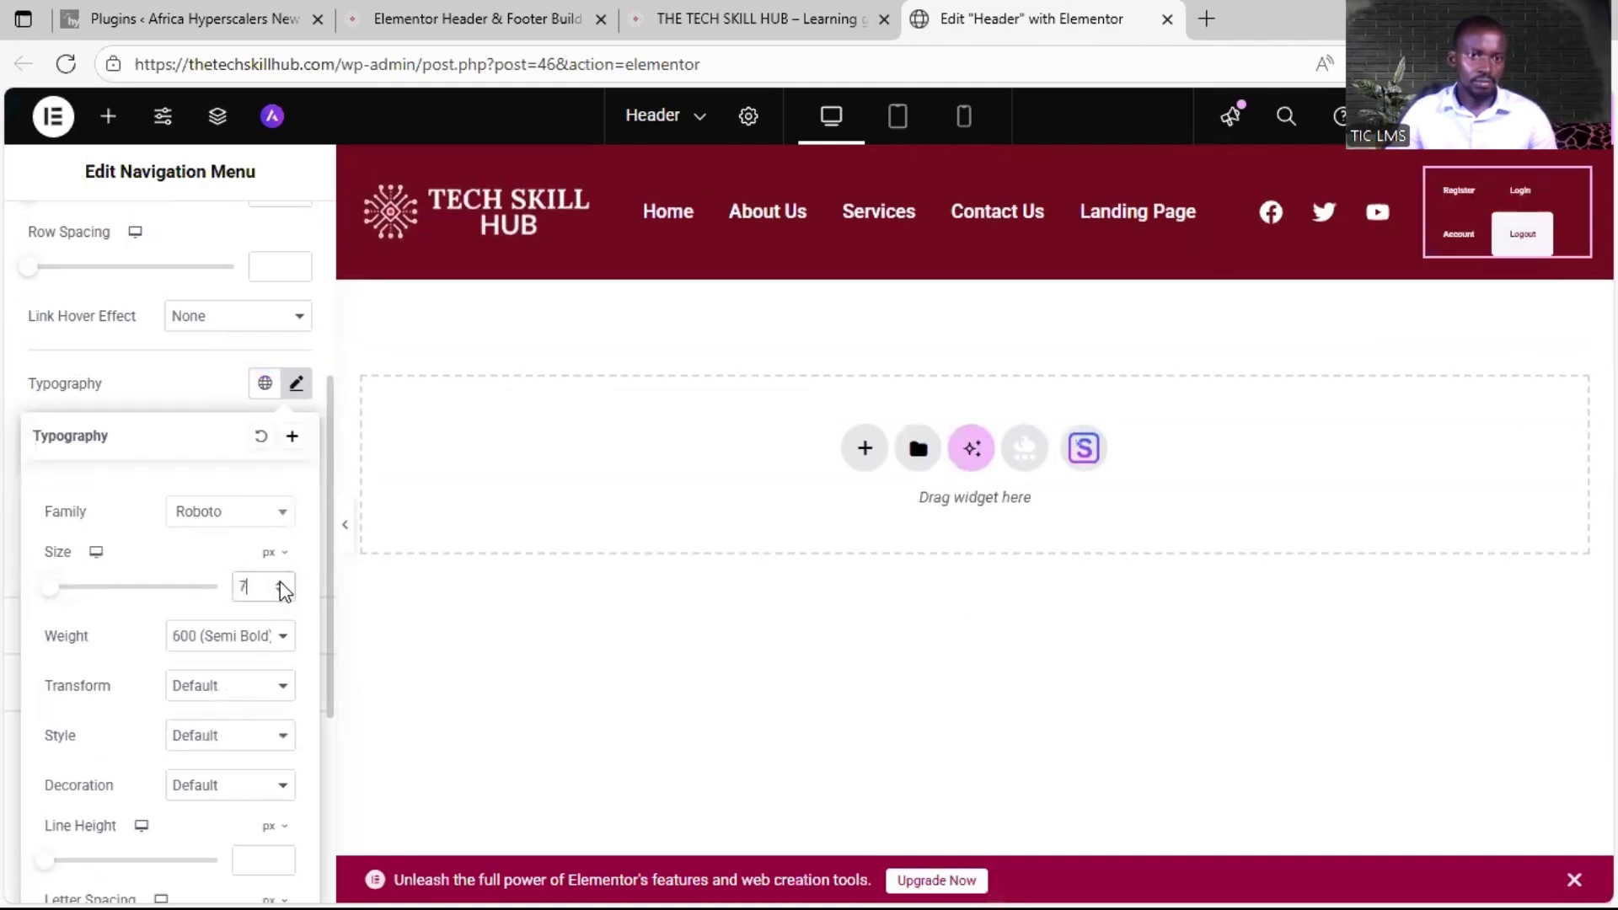
{"action": "left_click", "coordinate": [279, 582]}
{"action": "left_click", "coordinate": [280, 583]}
{"action": "left_click", "coordinate": [279, 582]}
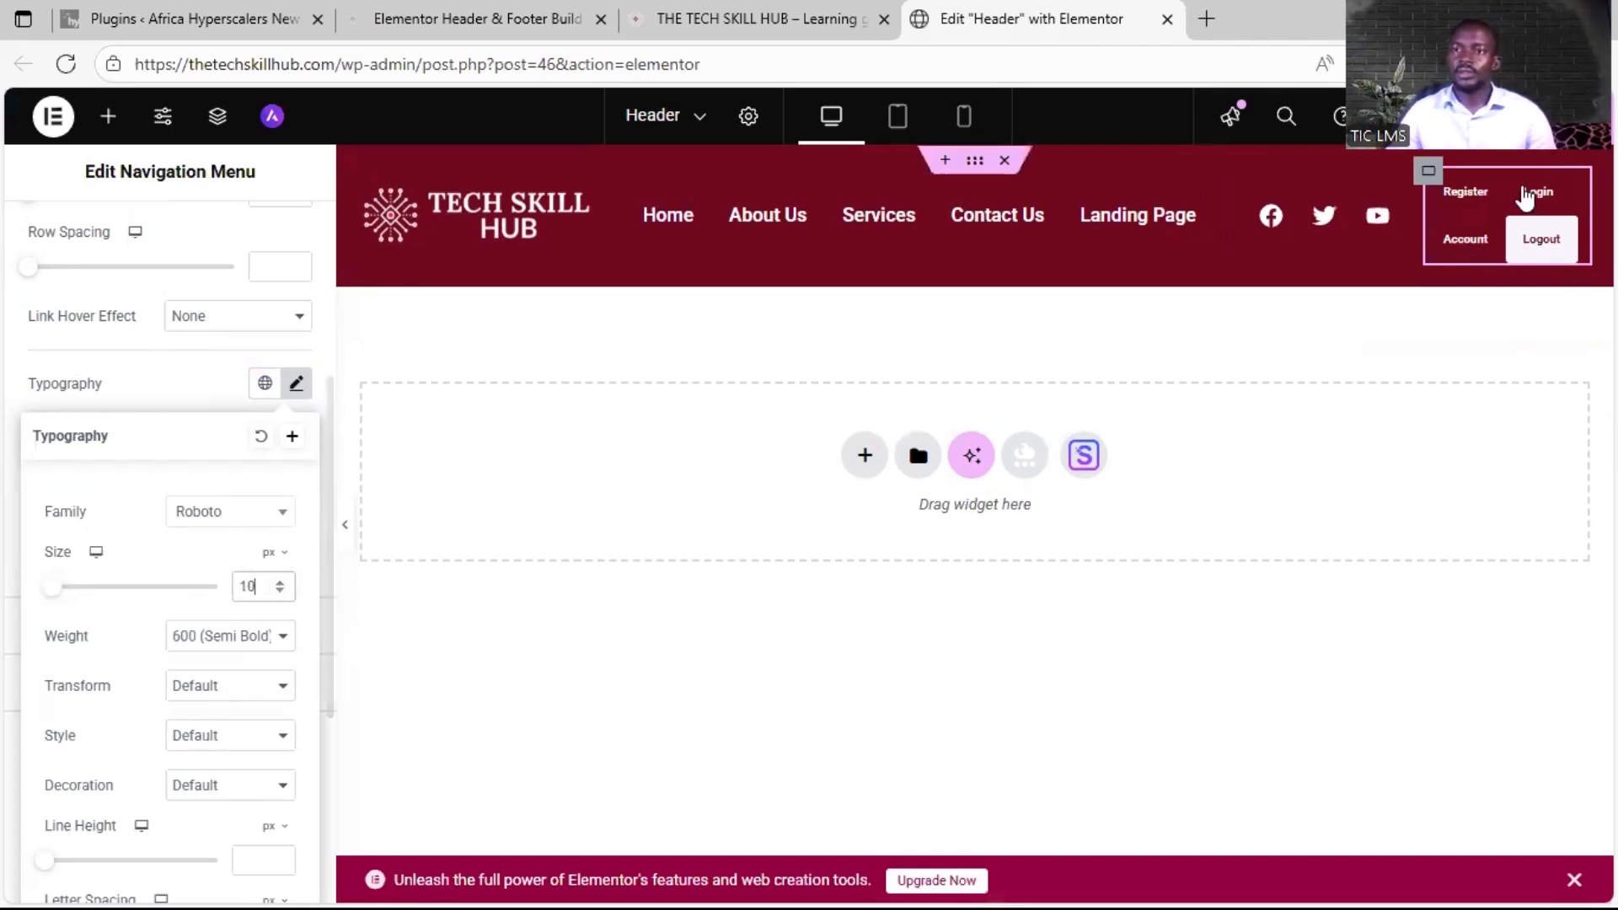
Step: Publish the header with the smaller menu text and reload the live homepage to check it
{"action": "left_click", "coordinate": [1523, 133]}
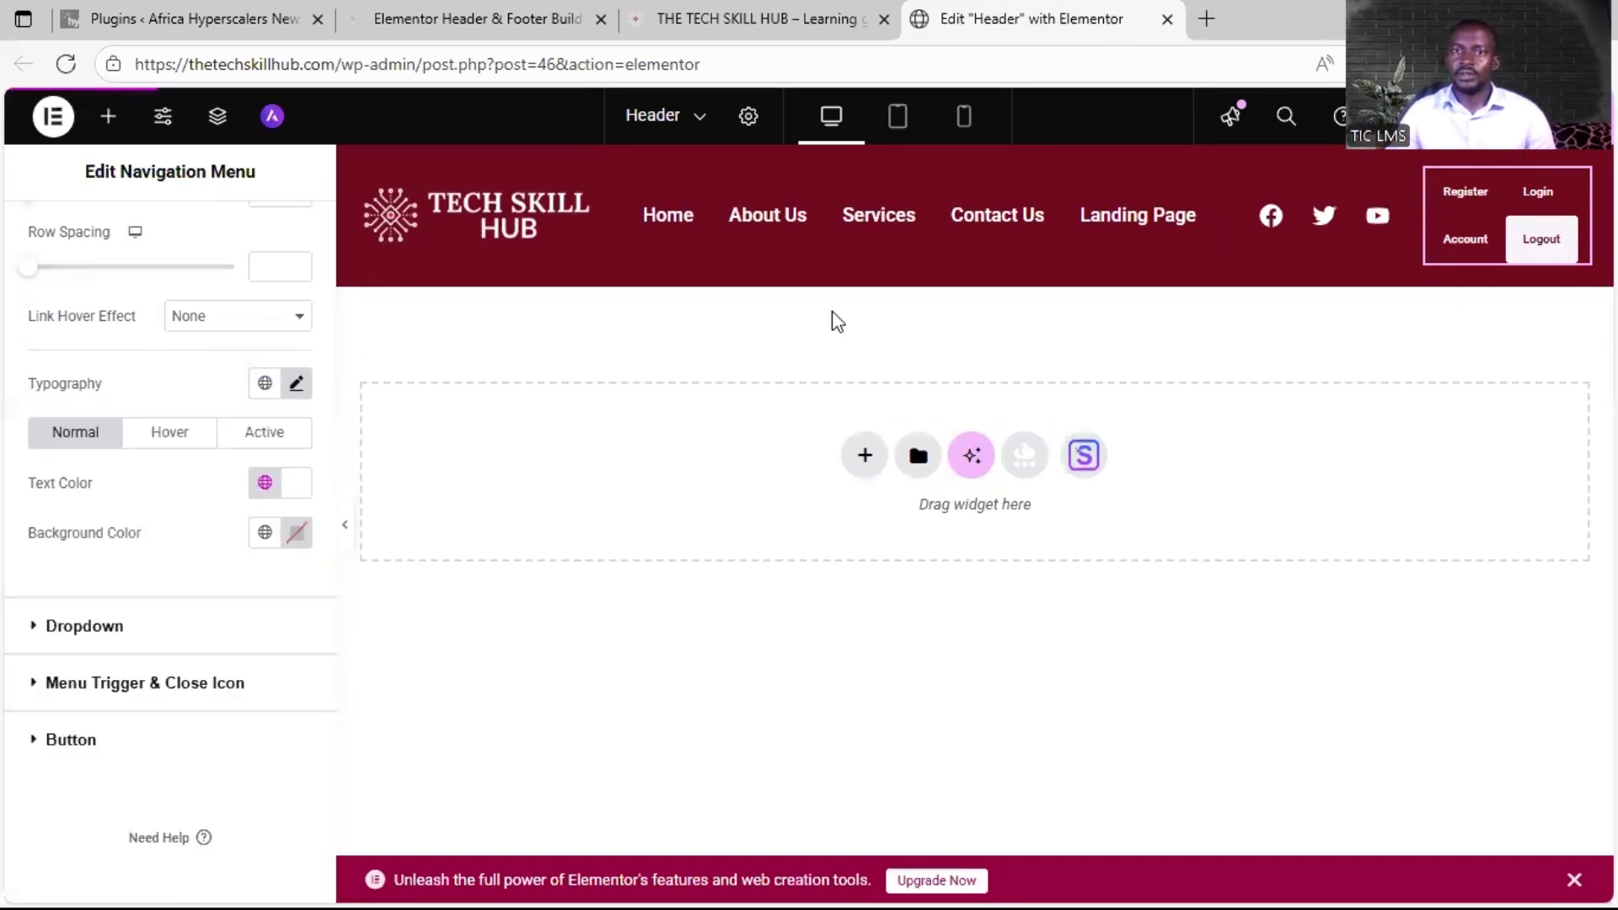
{"action": "left_click", "coordinate": [759, 29]}
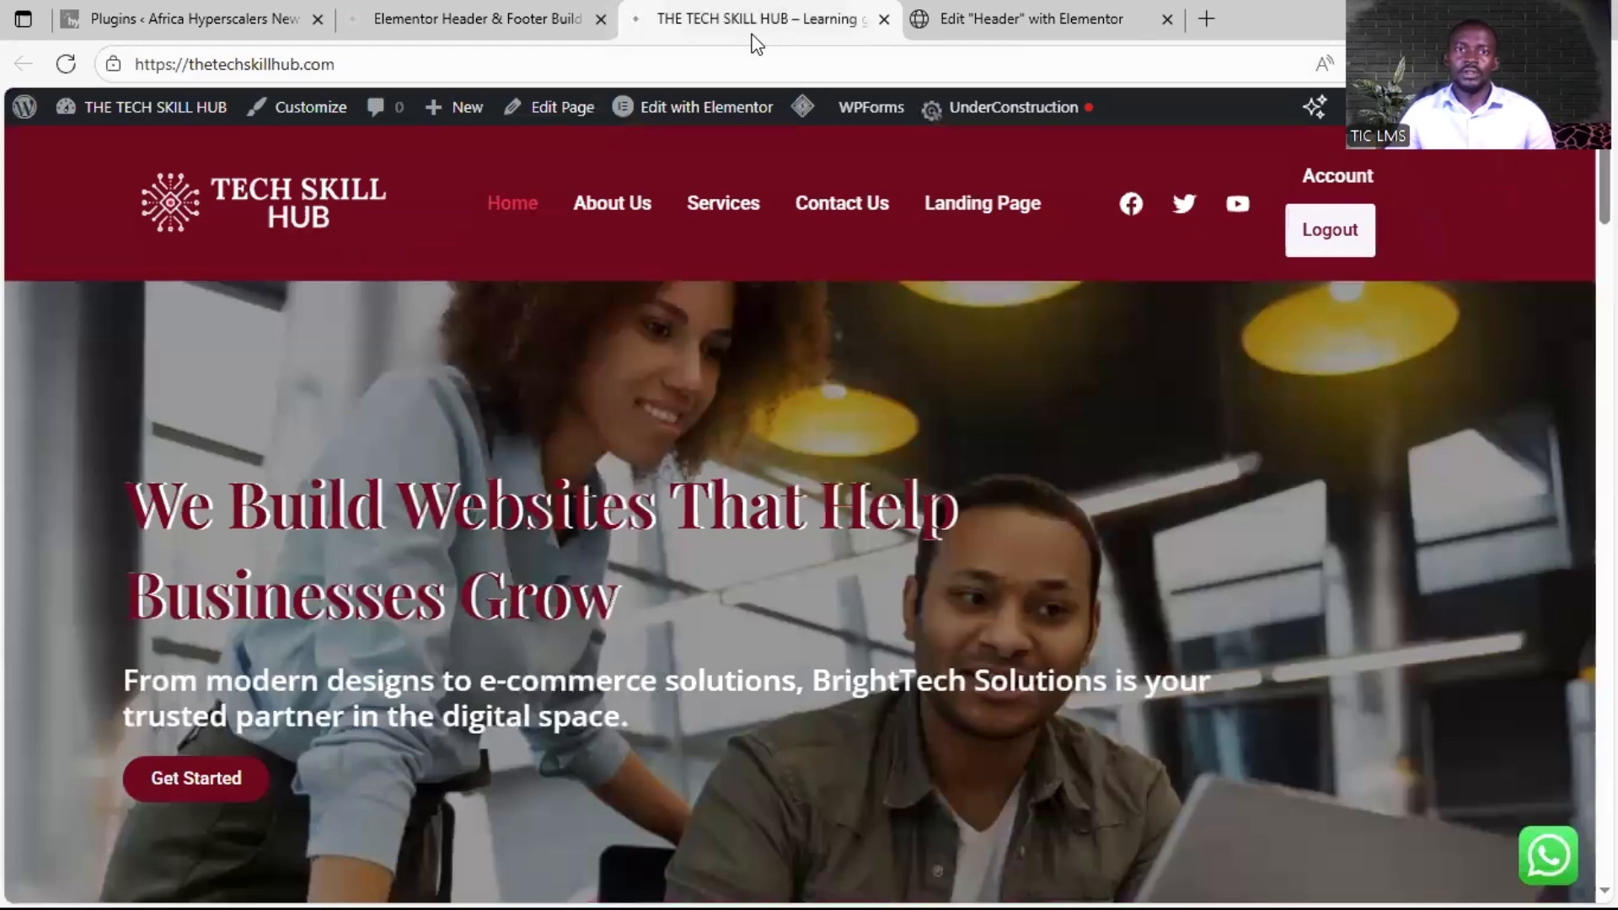
{"action": "left_click", "coordinate": [63, 73]}
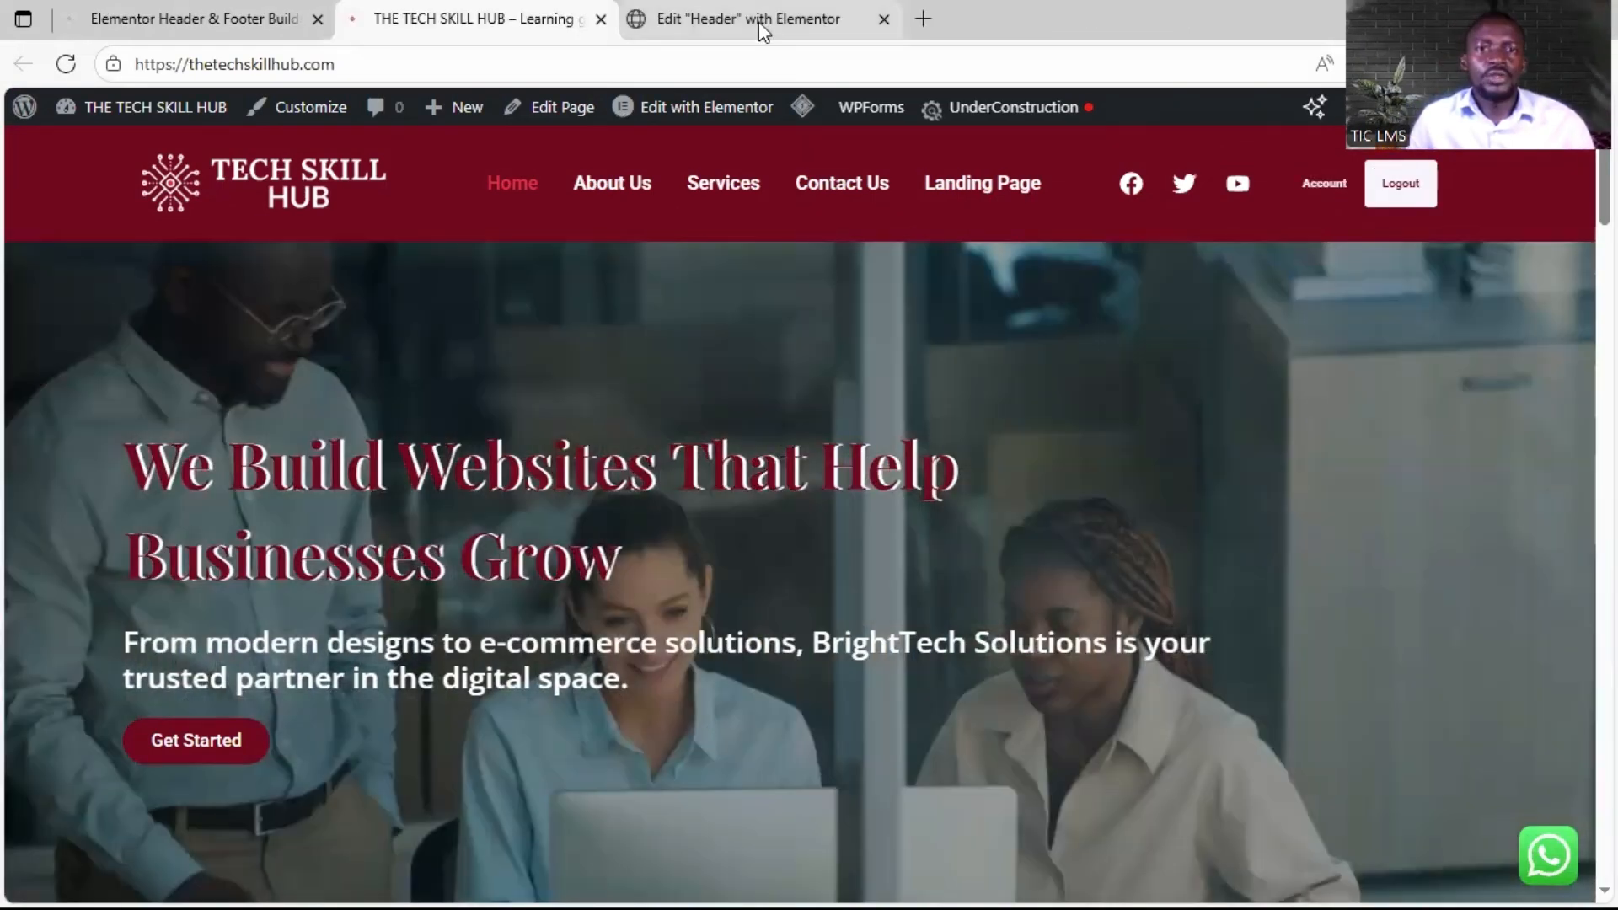
Step: Return to the header editor, switch to the mobile preview and duplicate the header container
{"action": "left_click", "coordinate": [758, 22]}
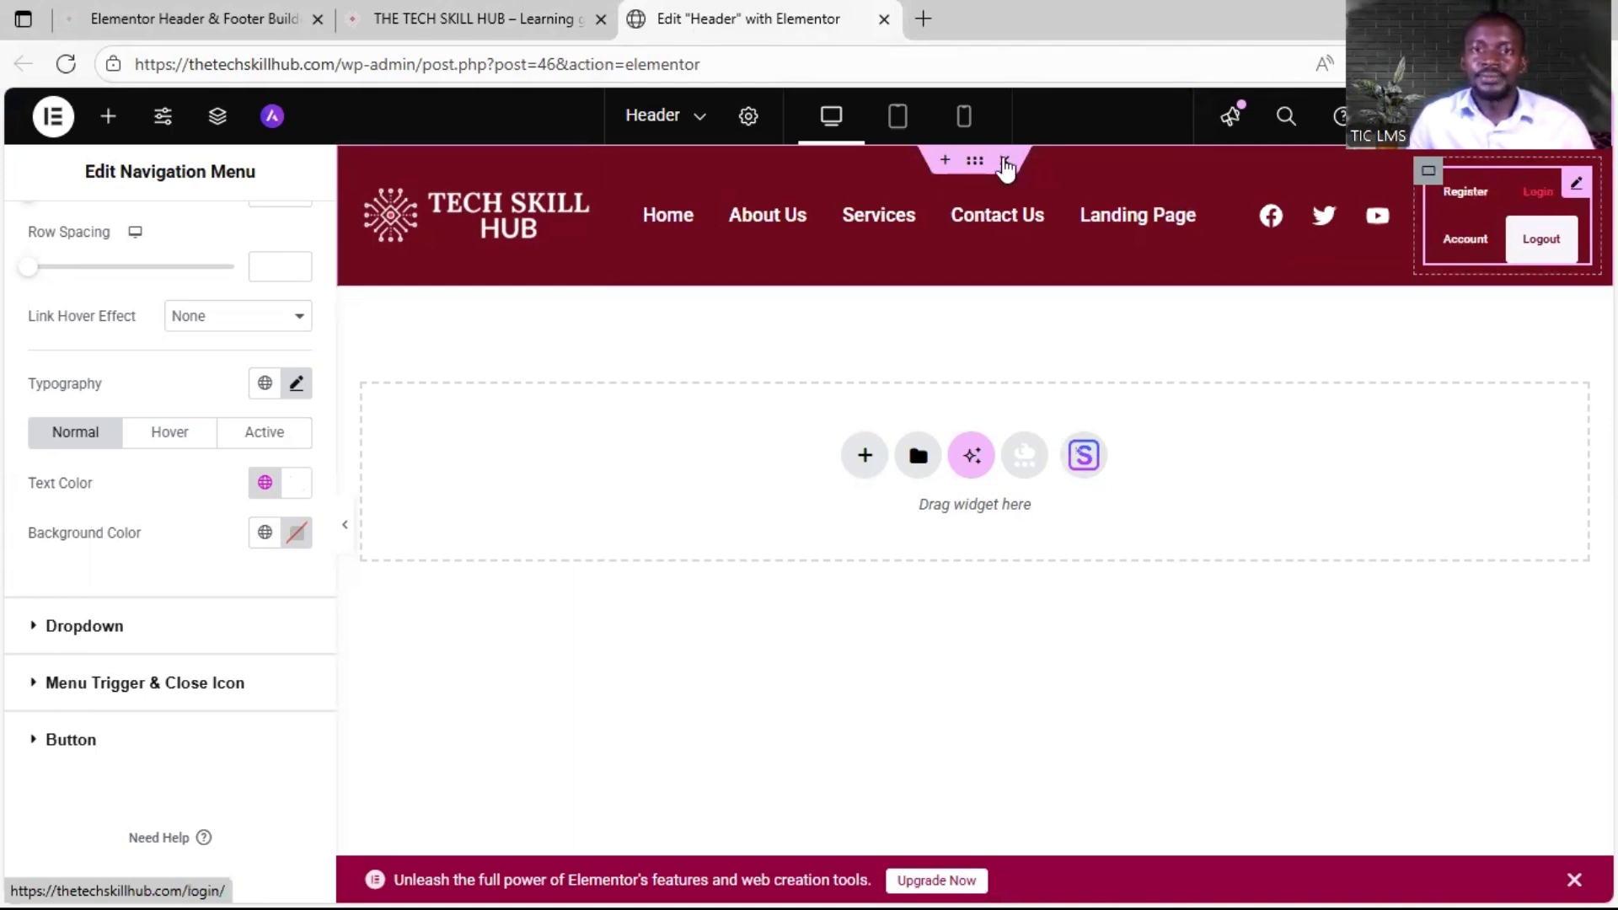
{"action": "left_click", "coordinate": [966, 122]}
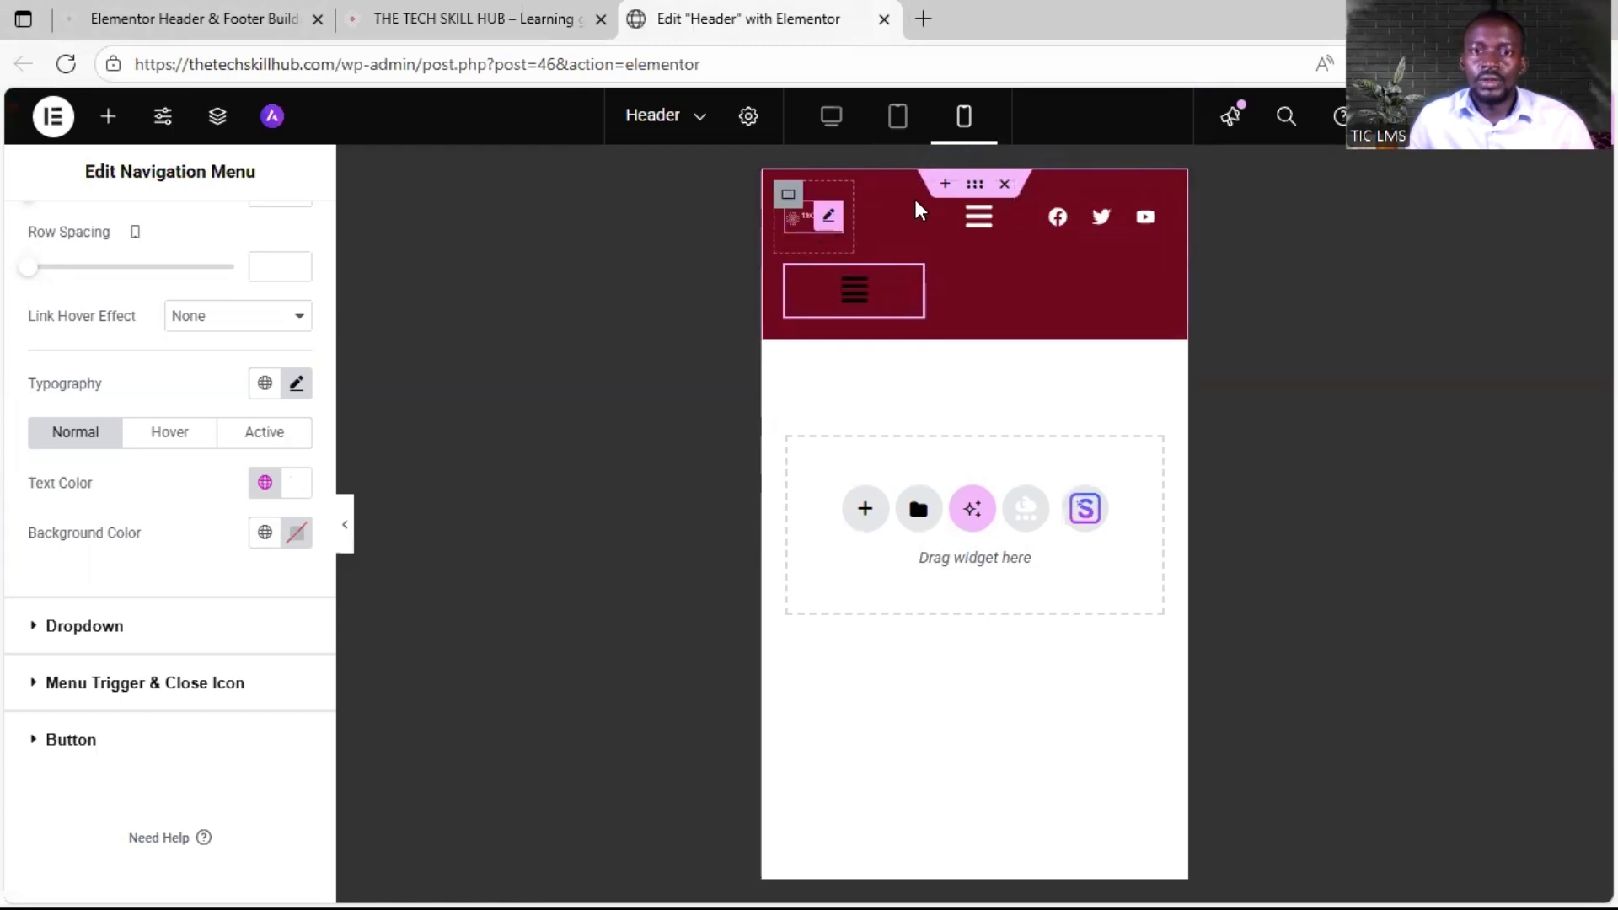
{"action": "right_click", "coordinate": [973, 184]}
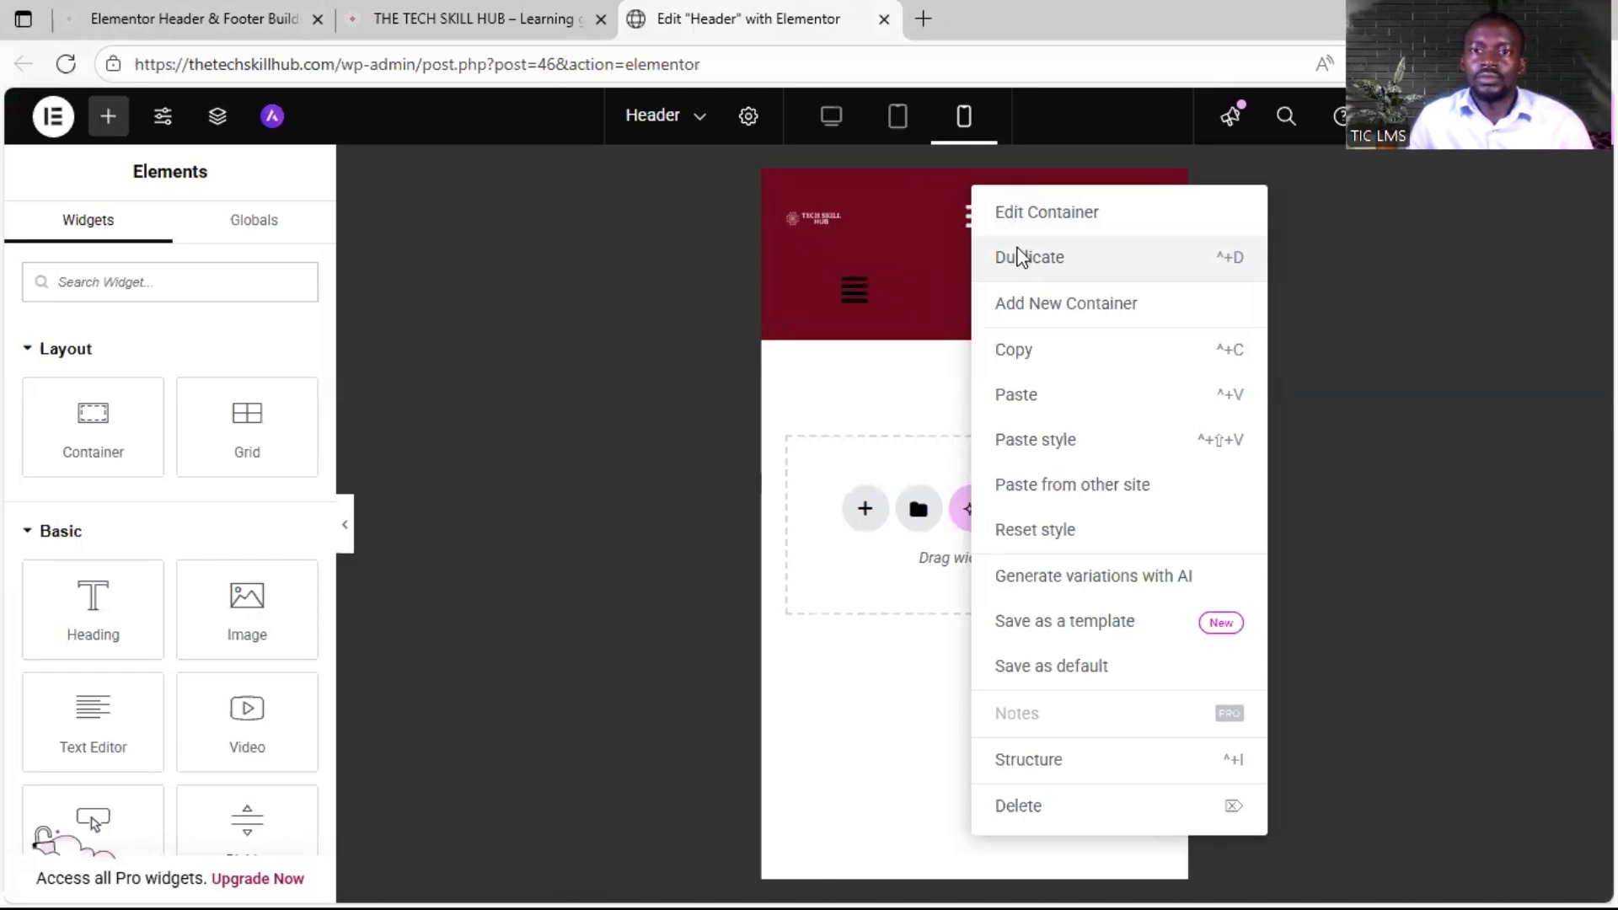
{"action": "left_click", "coordinate": [1020, 257]}
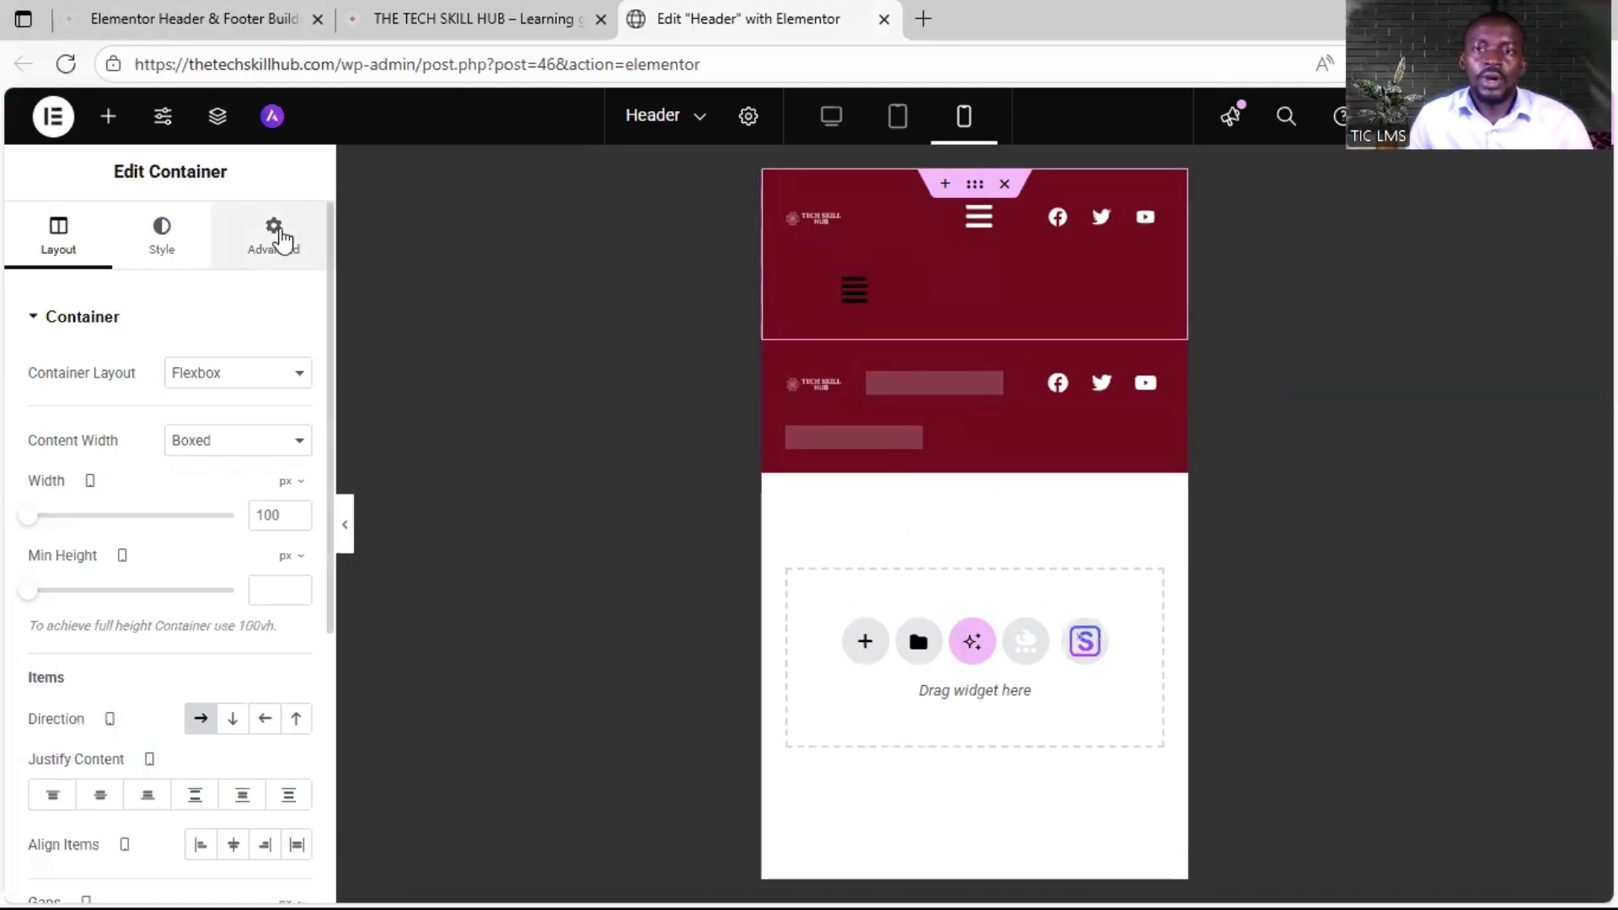
Step: Hide the original header container on mobile portrait through its responsive visibility settings
{"action": "left_click", "coordinate": [278, 236]}
{"action": "scroll", "coordinate": [210, 495], "scroll_direction": "down", "scroll_amount": 6}
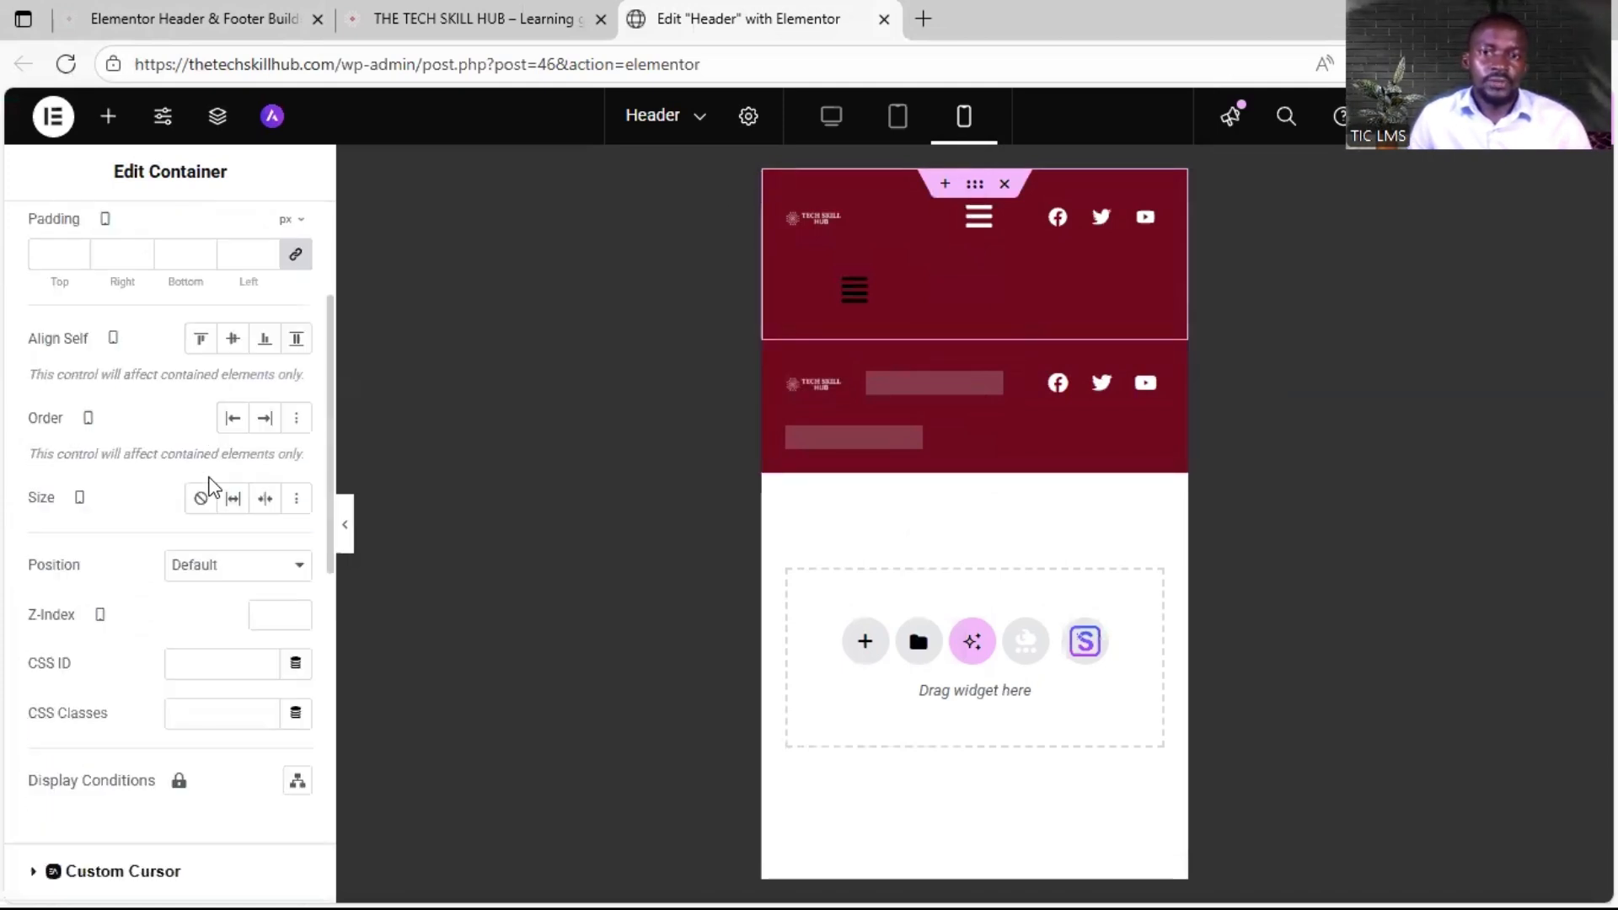
{"action": "scroll", "coordinate": [202, 613], "scroll_direction": "down", "scroll_amount": 5}
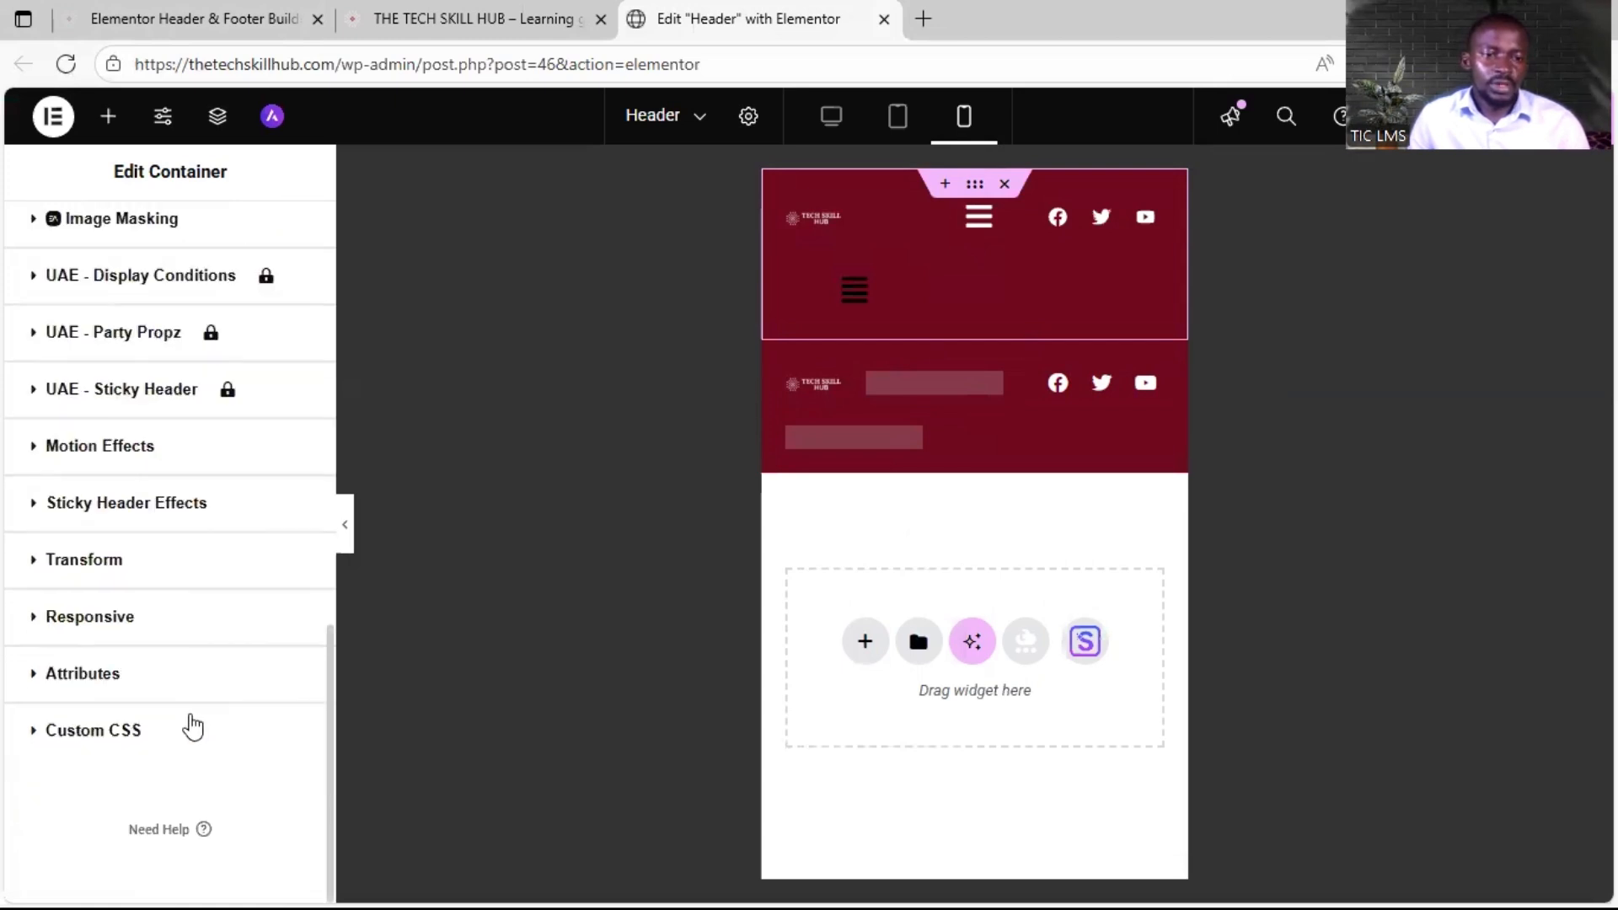
{"action": "left_click", "coordinate": [191, 633]}
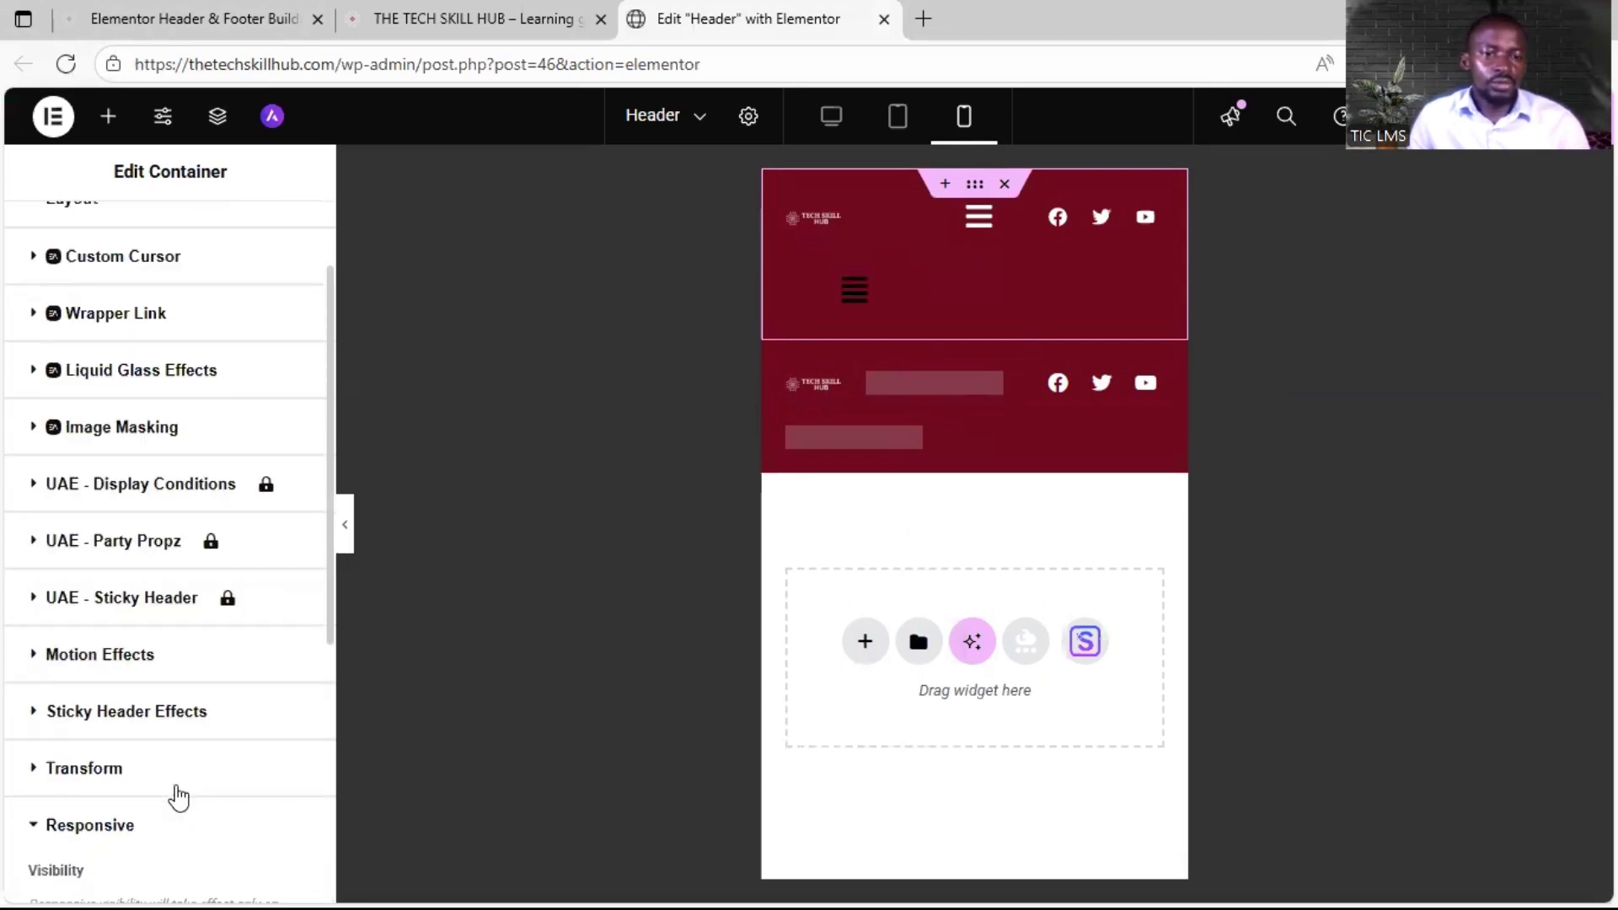
{"action": "scroll", "coordinate": [268, 738], "scroll_direction": "down", "scroll_amount": 3}
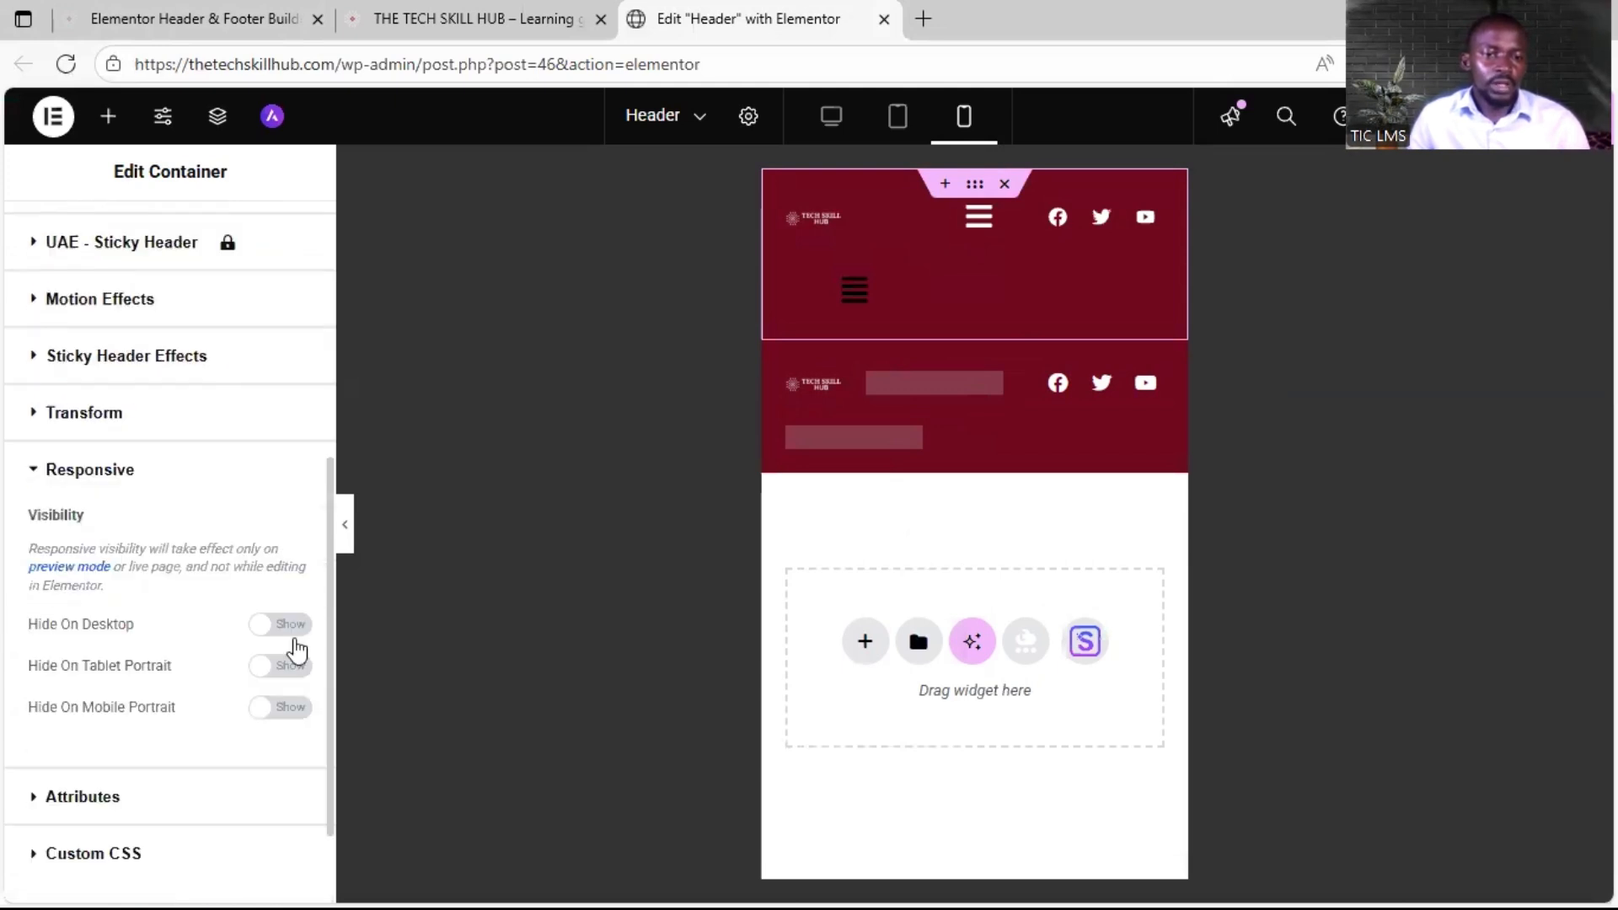
{"action": "left_click", "coordinate": [294, 626]}
{"action": "left_click", "coordinate": [295, 628]}
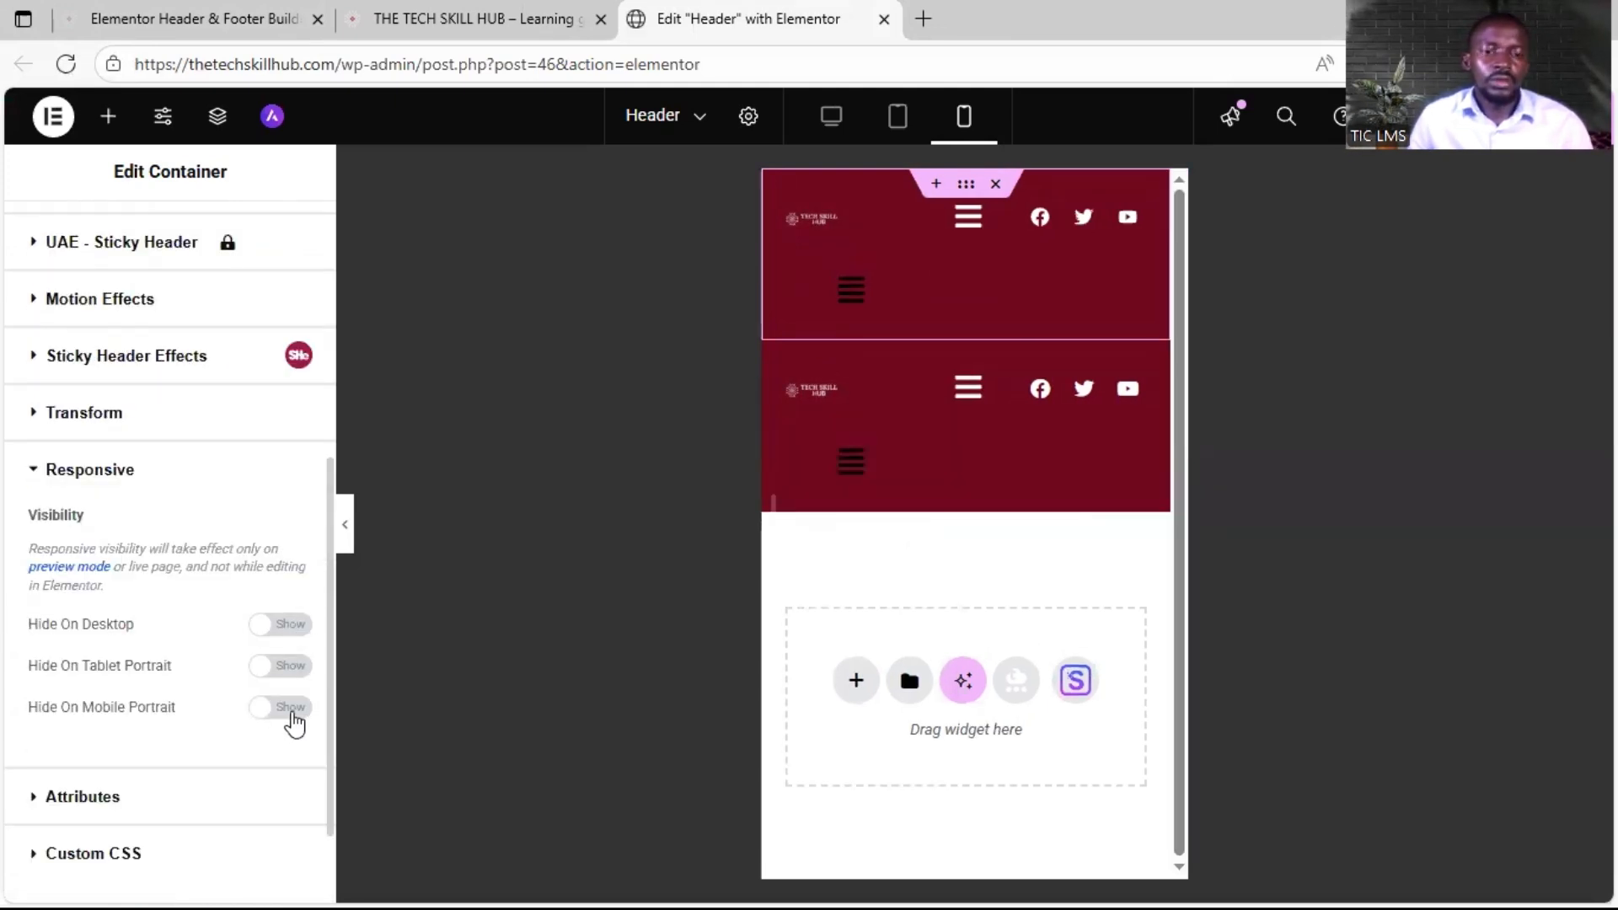
{"action": "left_click", "coordinate": [299, 711]}
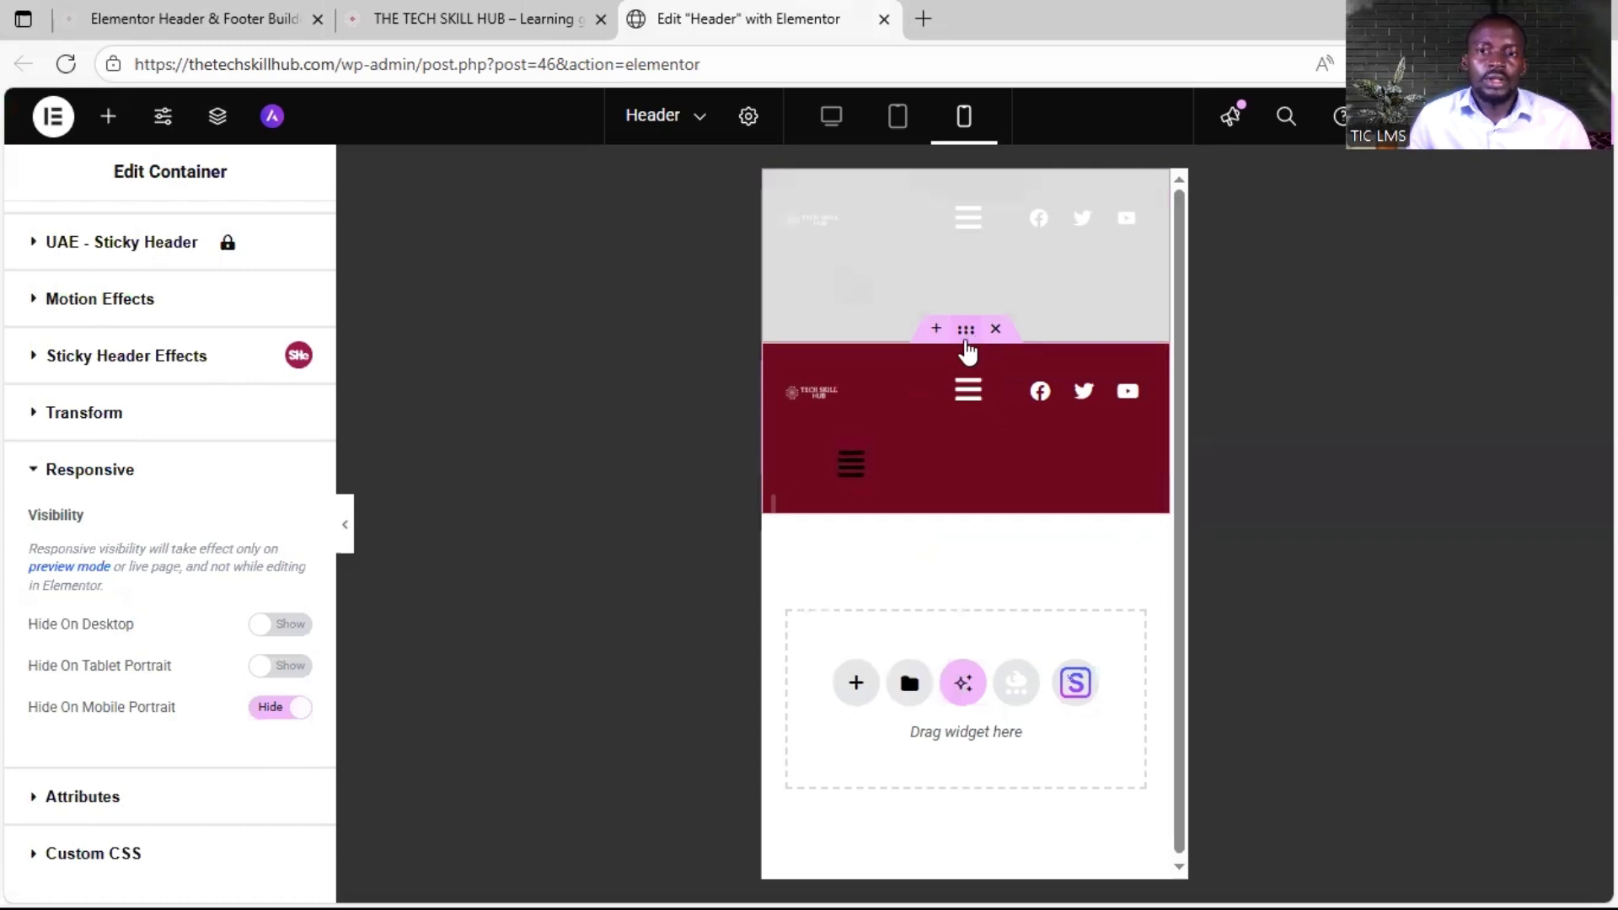
Step: Hide the duplicated header container on desktop and tablet portrait
{"action": "left_click", "coordinate": [964, 333]}
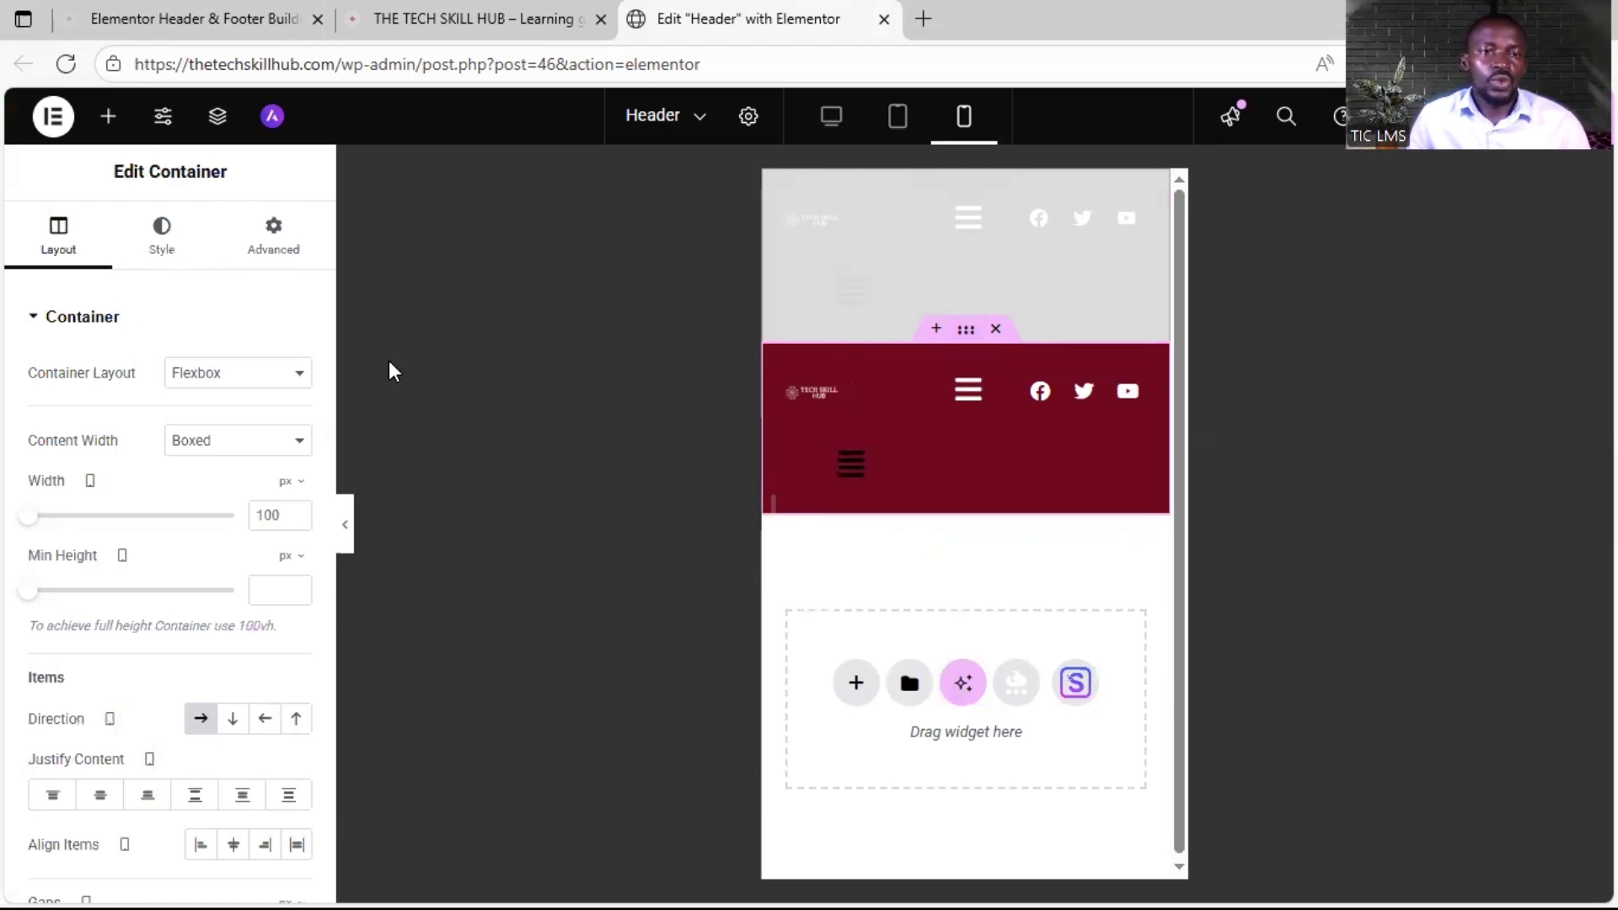
{"action": "left_click", "coordinate": [287, 253]}
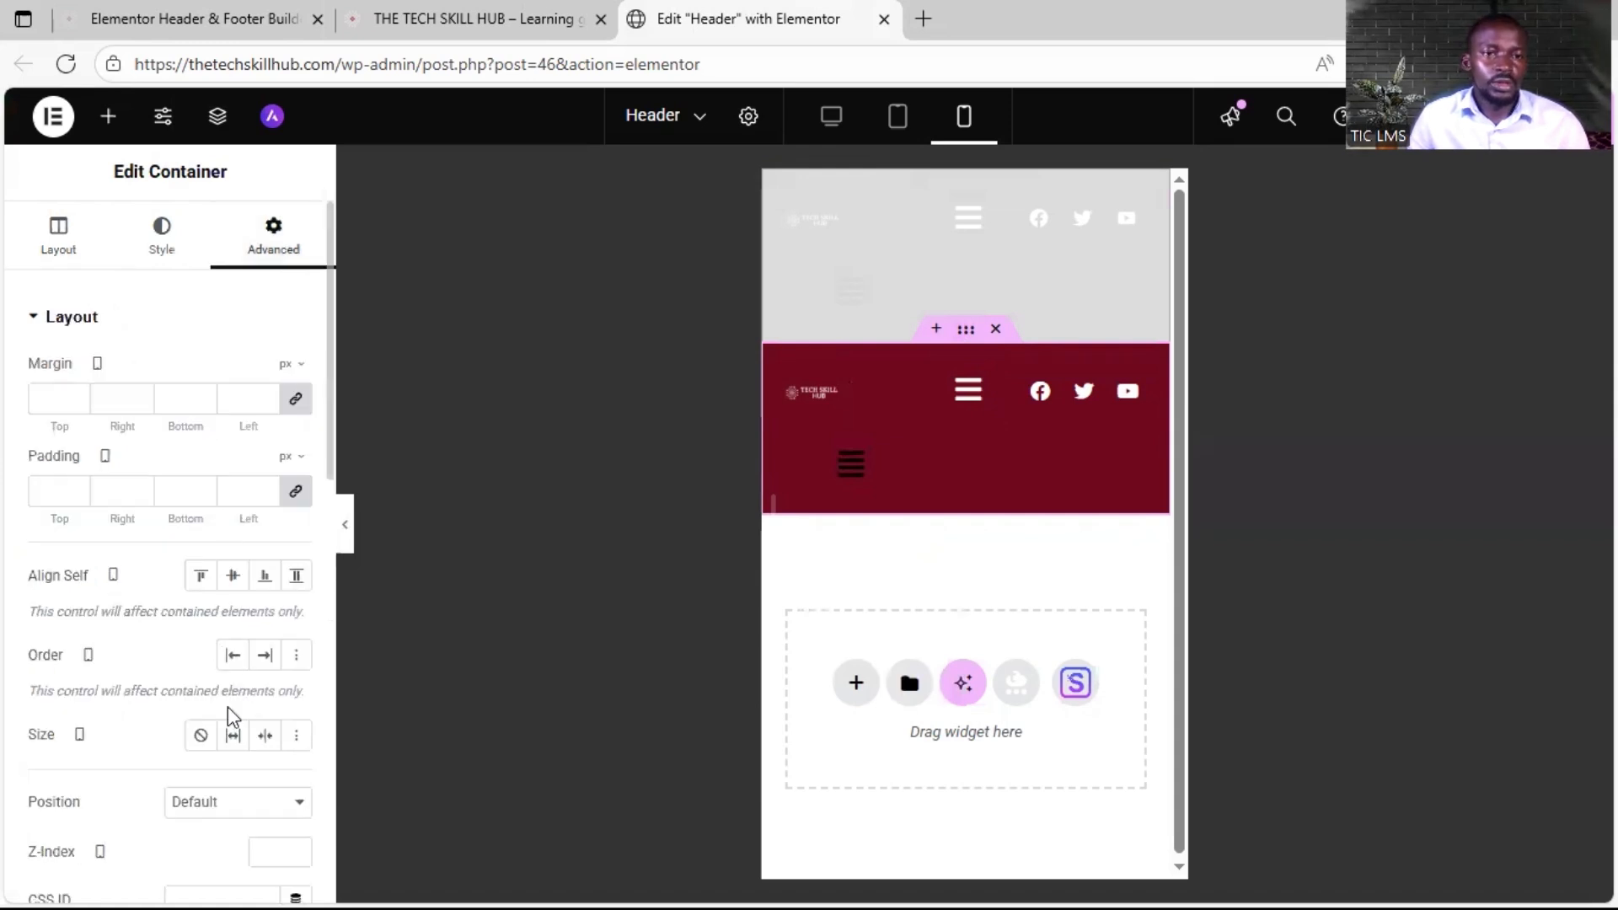
{"action": "scroll", "coordinate": [160, 793], "scroll_direction": "down", "scroll_amount": 10}
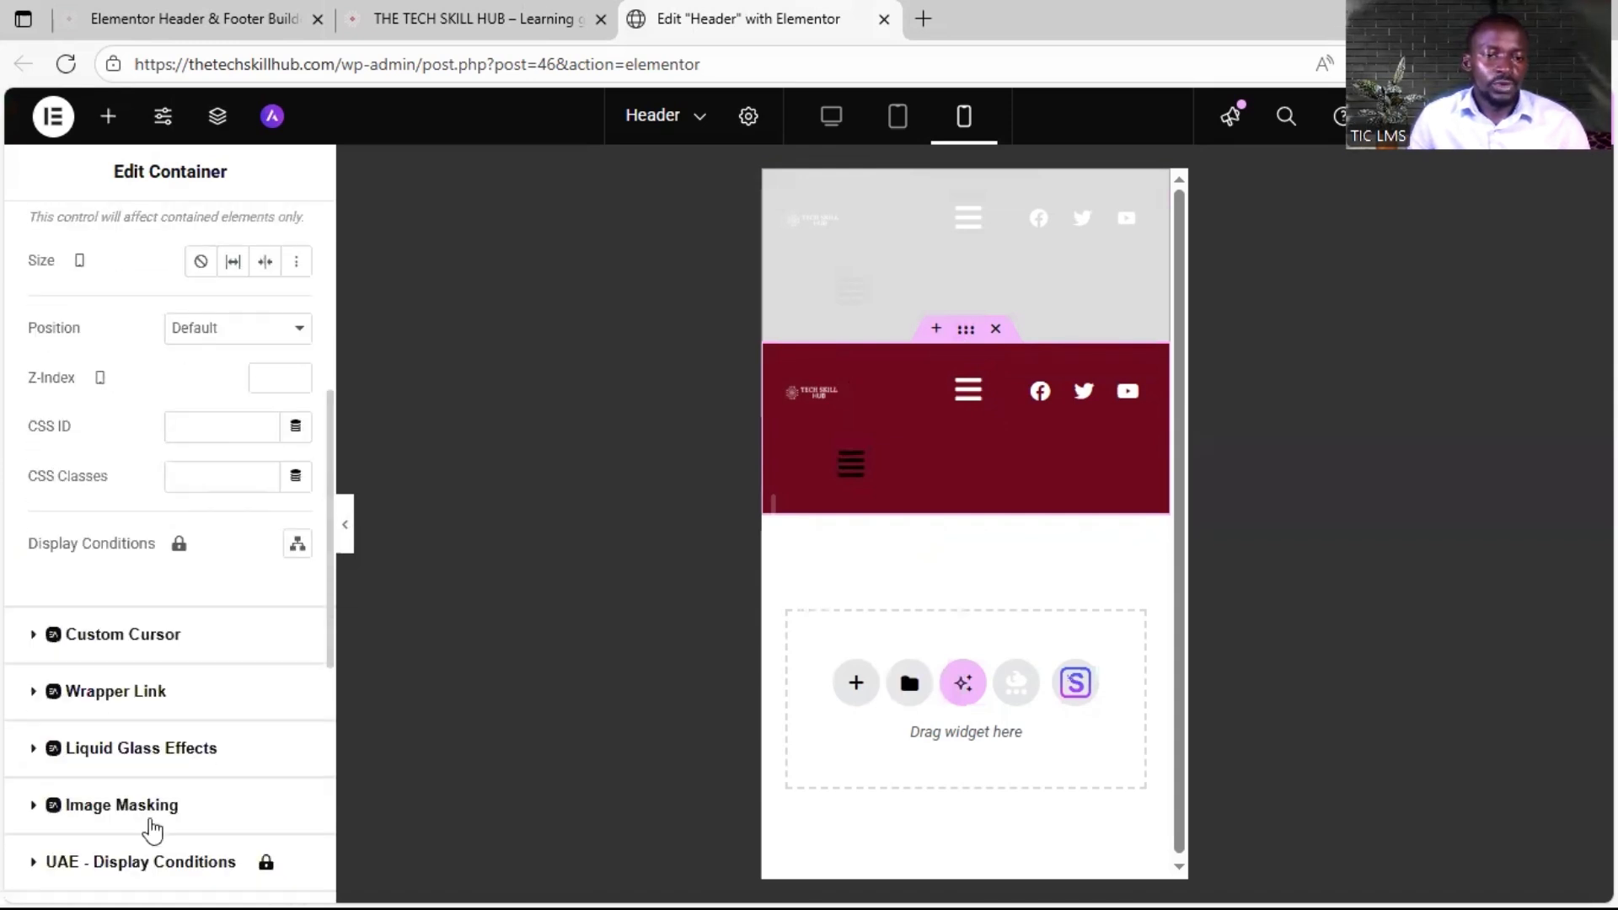
{"action": "scroll", "coordinate": [145, 830], "scroll_direction": "up", "scroll_amount": 2}
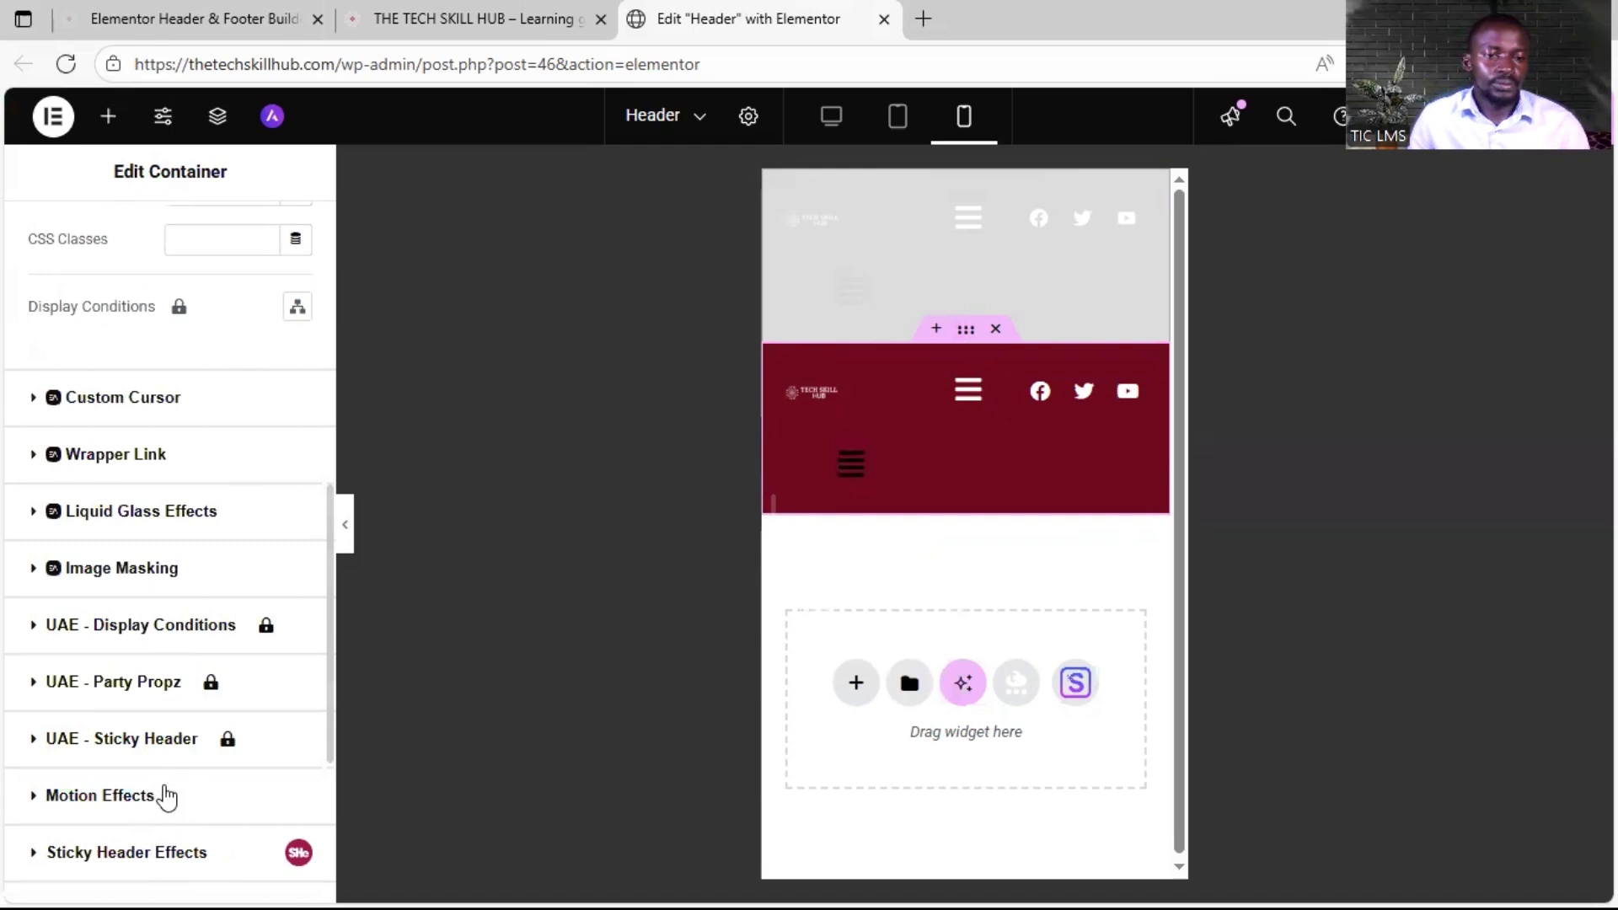
{"action": "scroll", "coordinate": [191, 741], "scroll_direction": "down", "scroll_amount": 5}
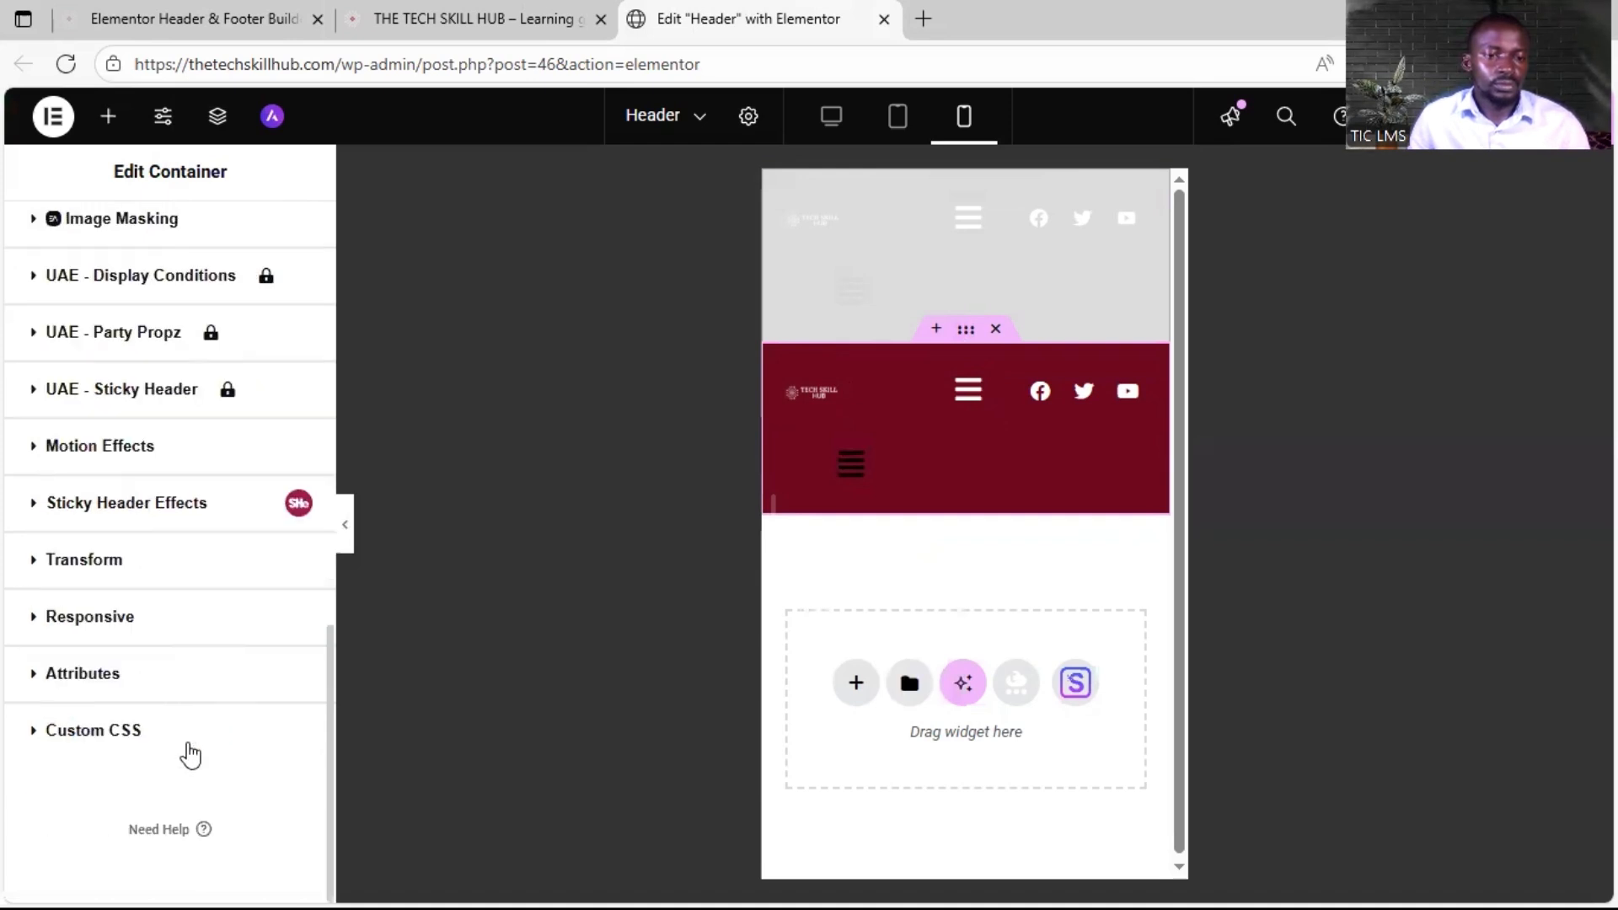
{"action": "left_click", "coordinate": [173, 615]}
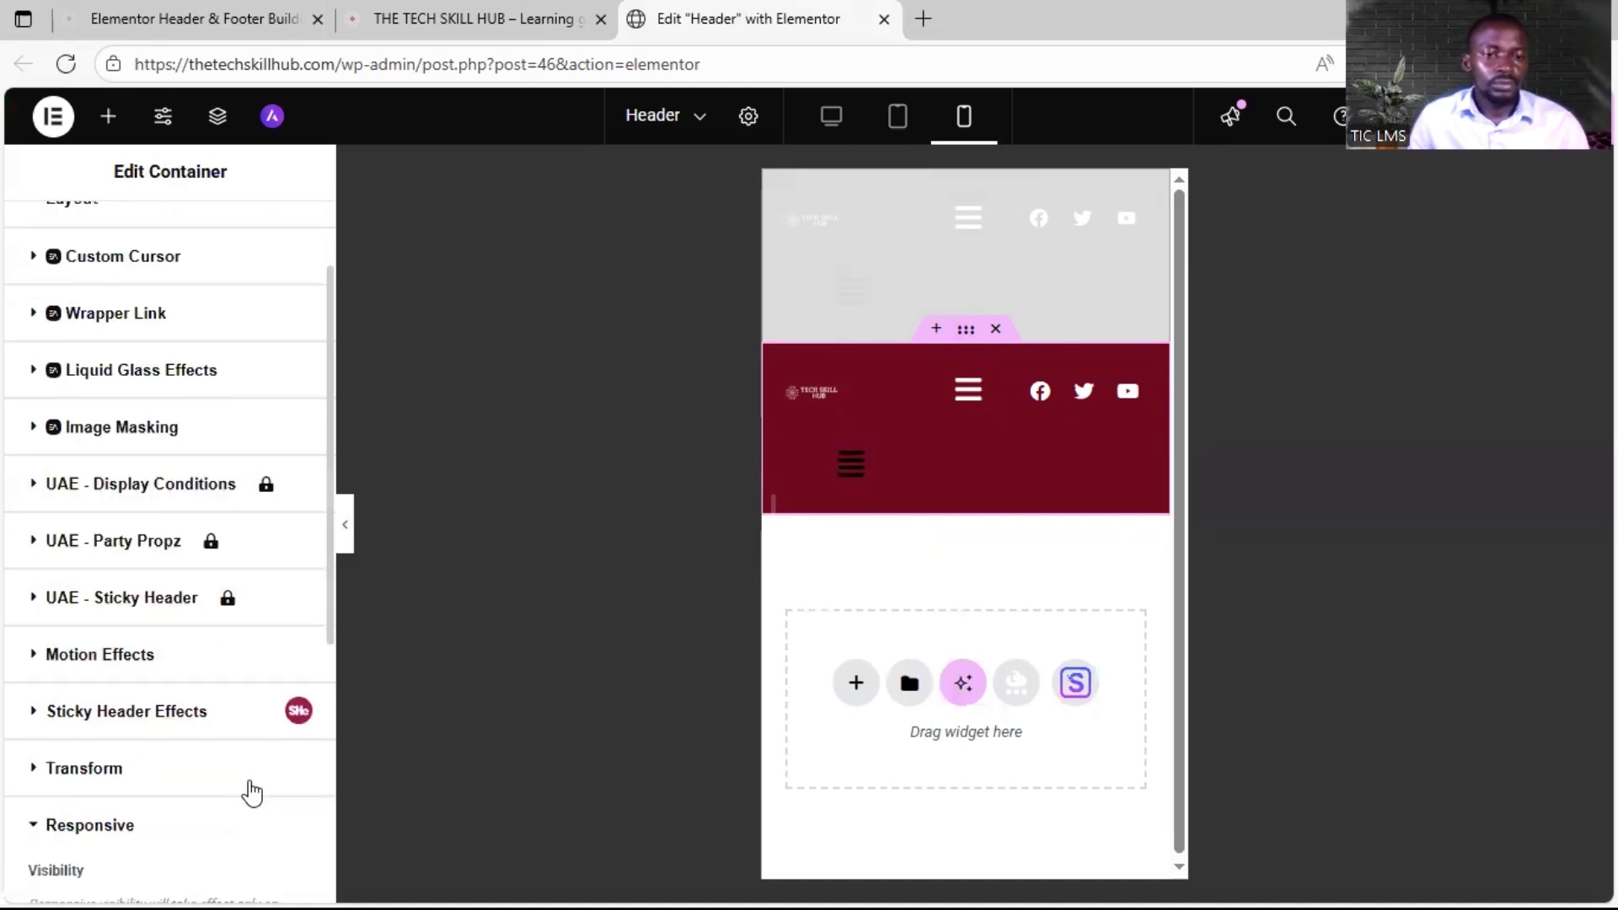
{"action": "scroll", "coordinate": [250, 787], "scroll_direction": "down", "scroll_amount": 5}
{"action": "left_click", "coordinate": [291, 744]}
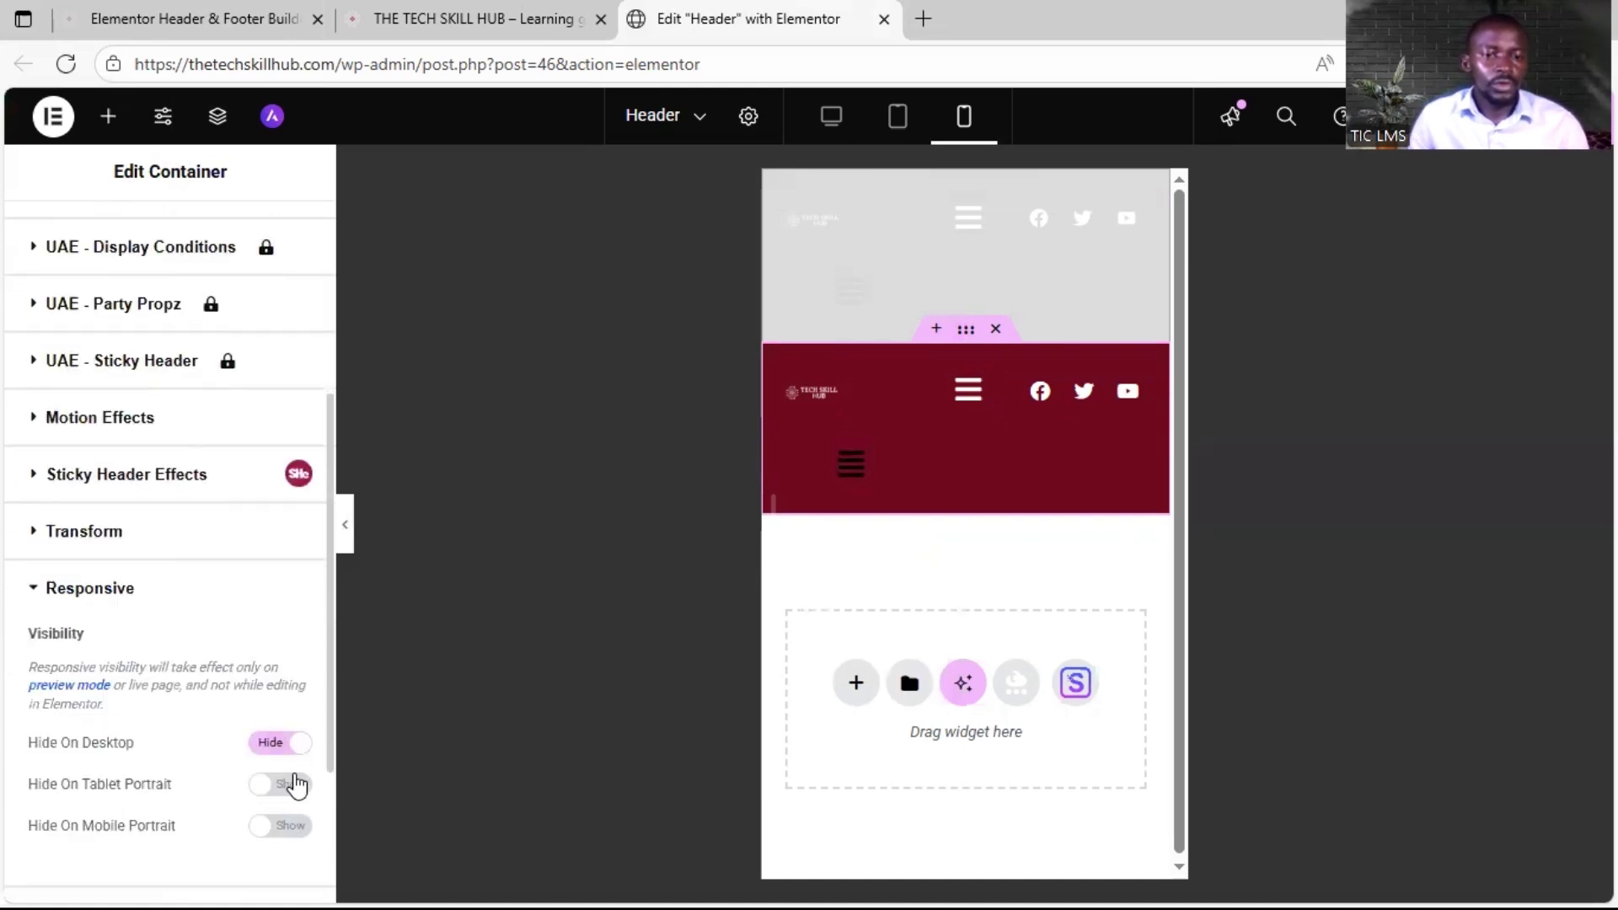
{"action": "left_click", "coordinate": [291, 785]}
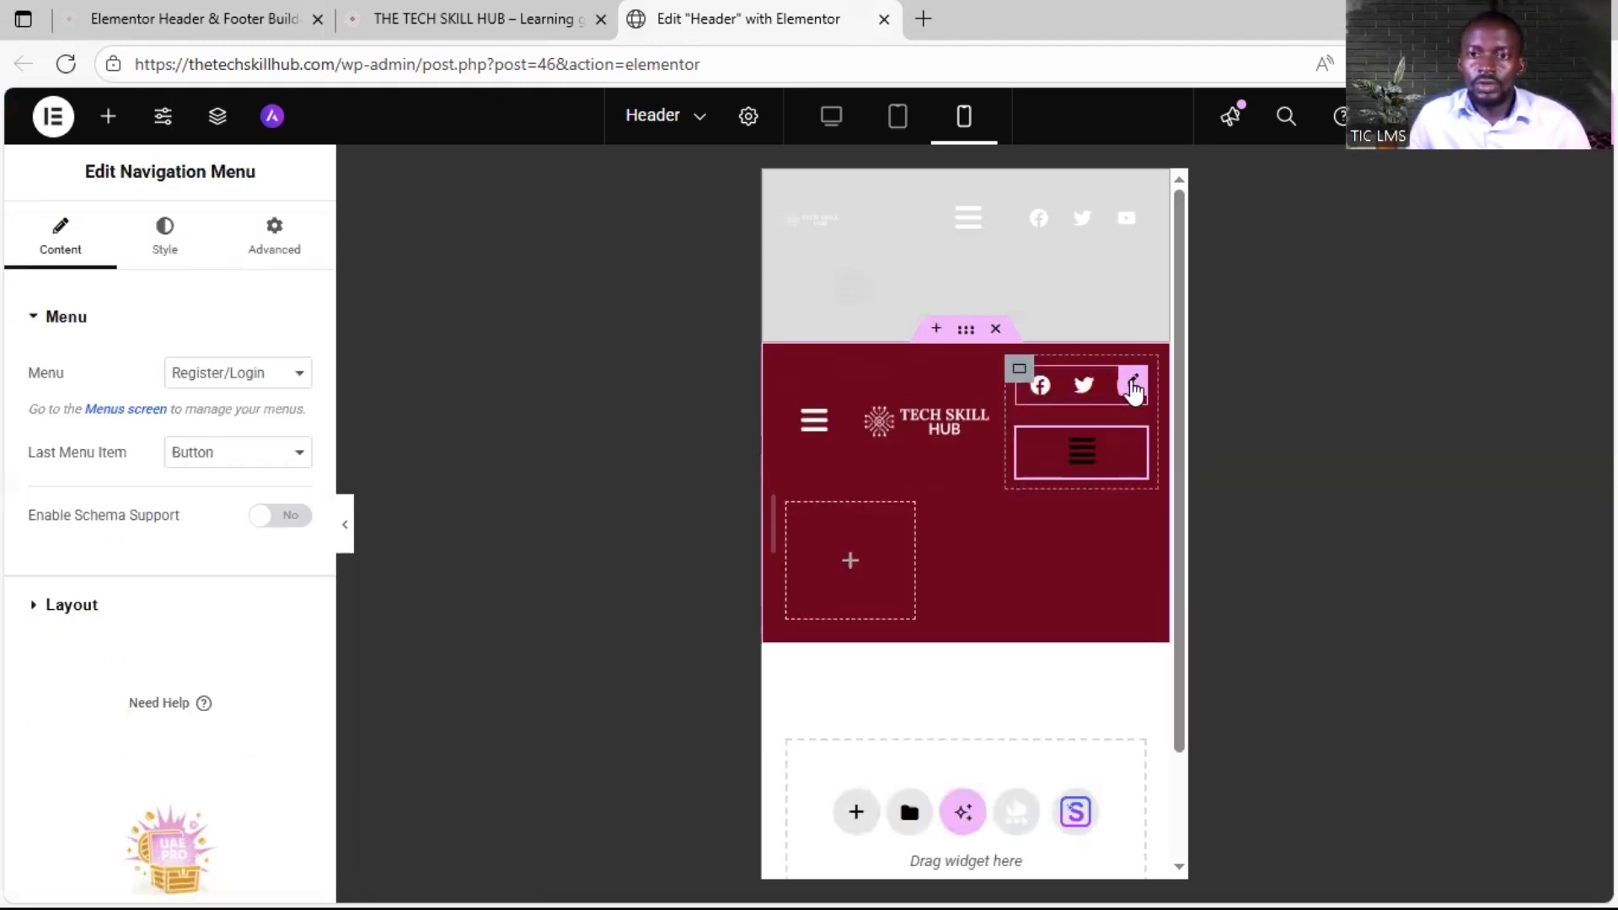
Step: Delete the social icons and the empty container from the duplicated mobile header
{"action": "right_click", "coordinate": [1129, 651]}
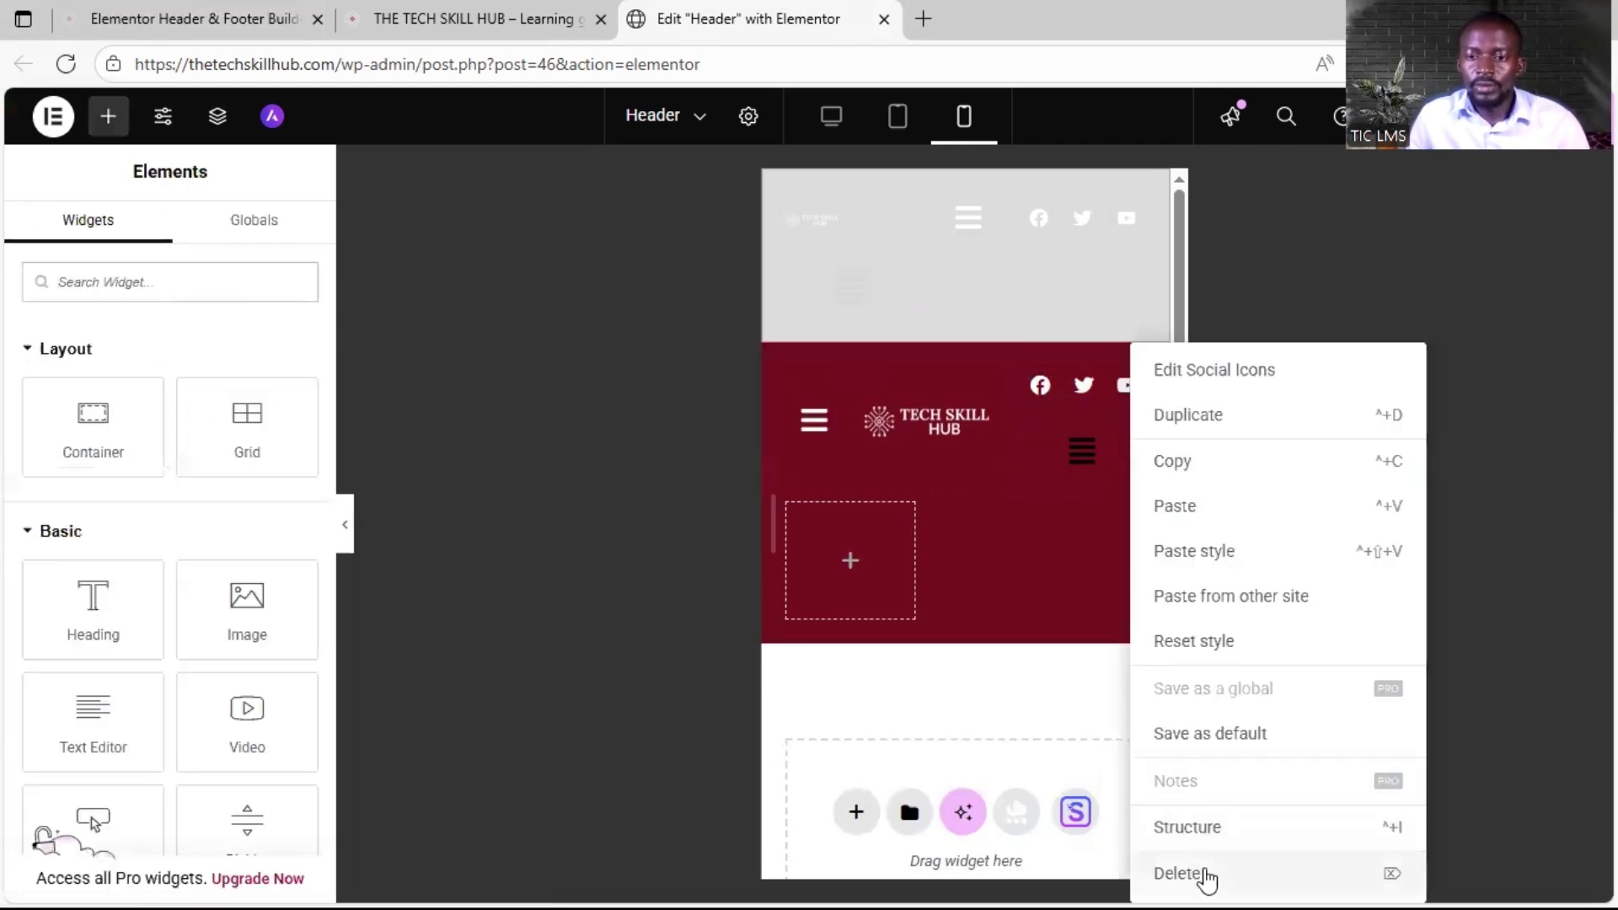
{"action": "left_click", "coordinate": [1204, 875]}
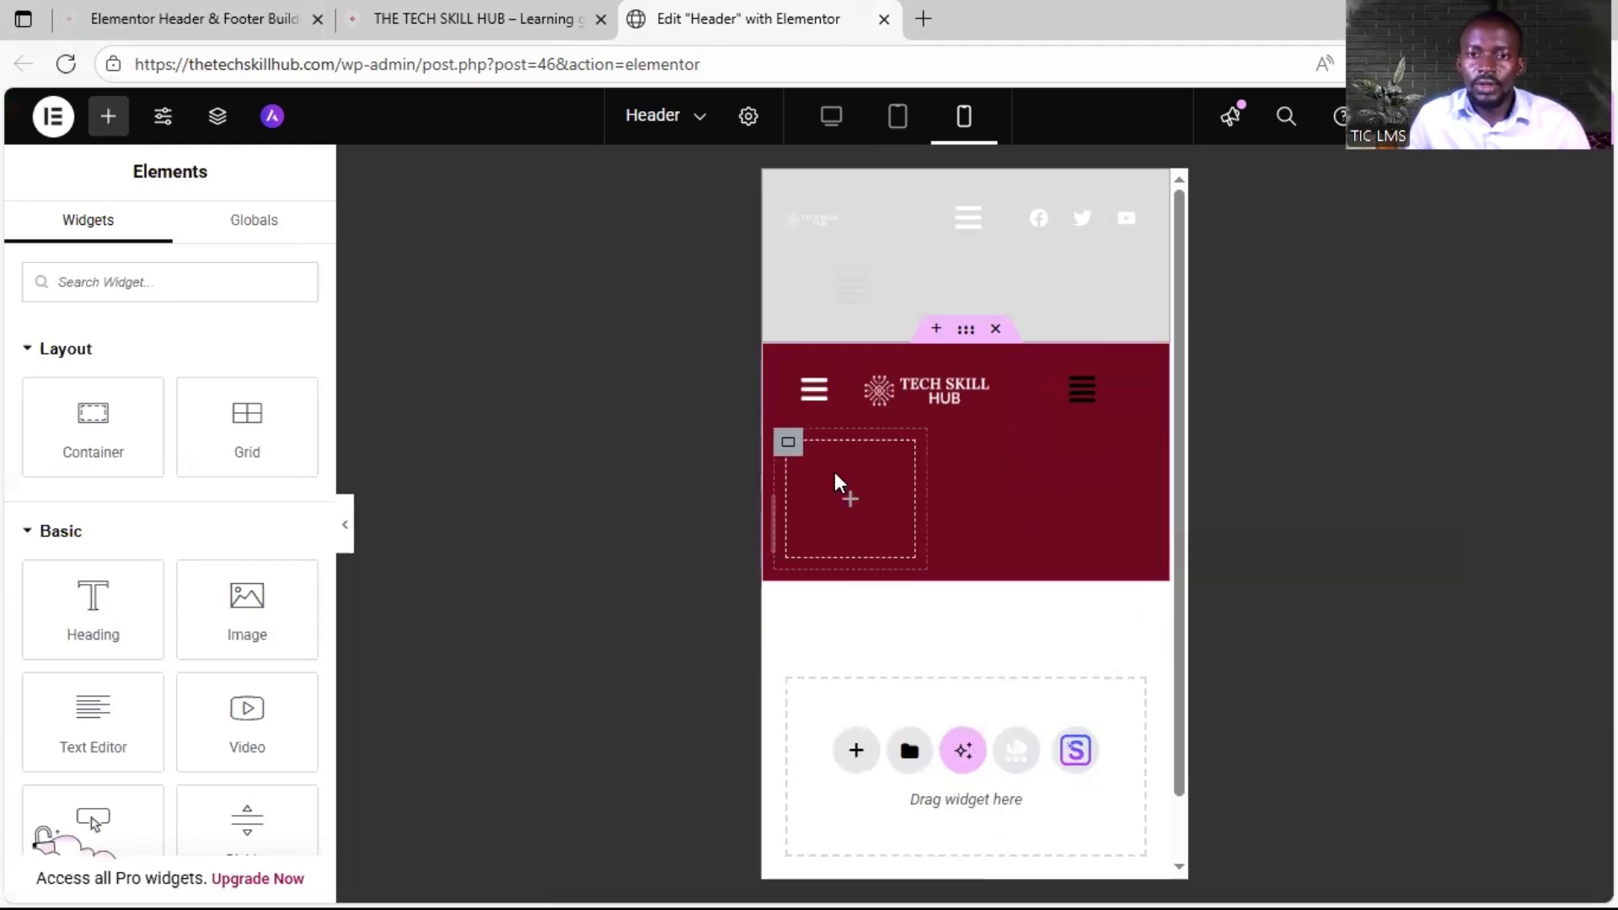
{"action": "right_click", "coordinate": [794, 466]}
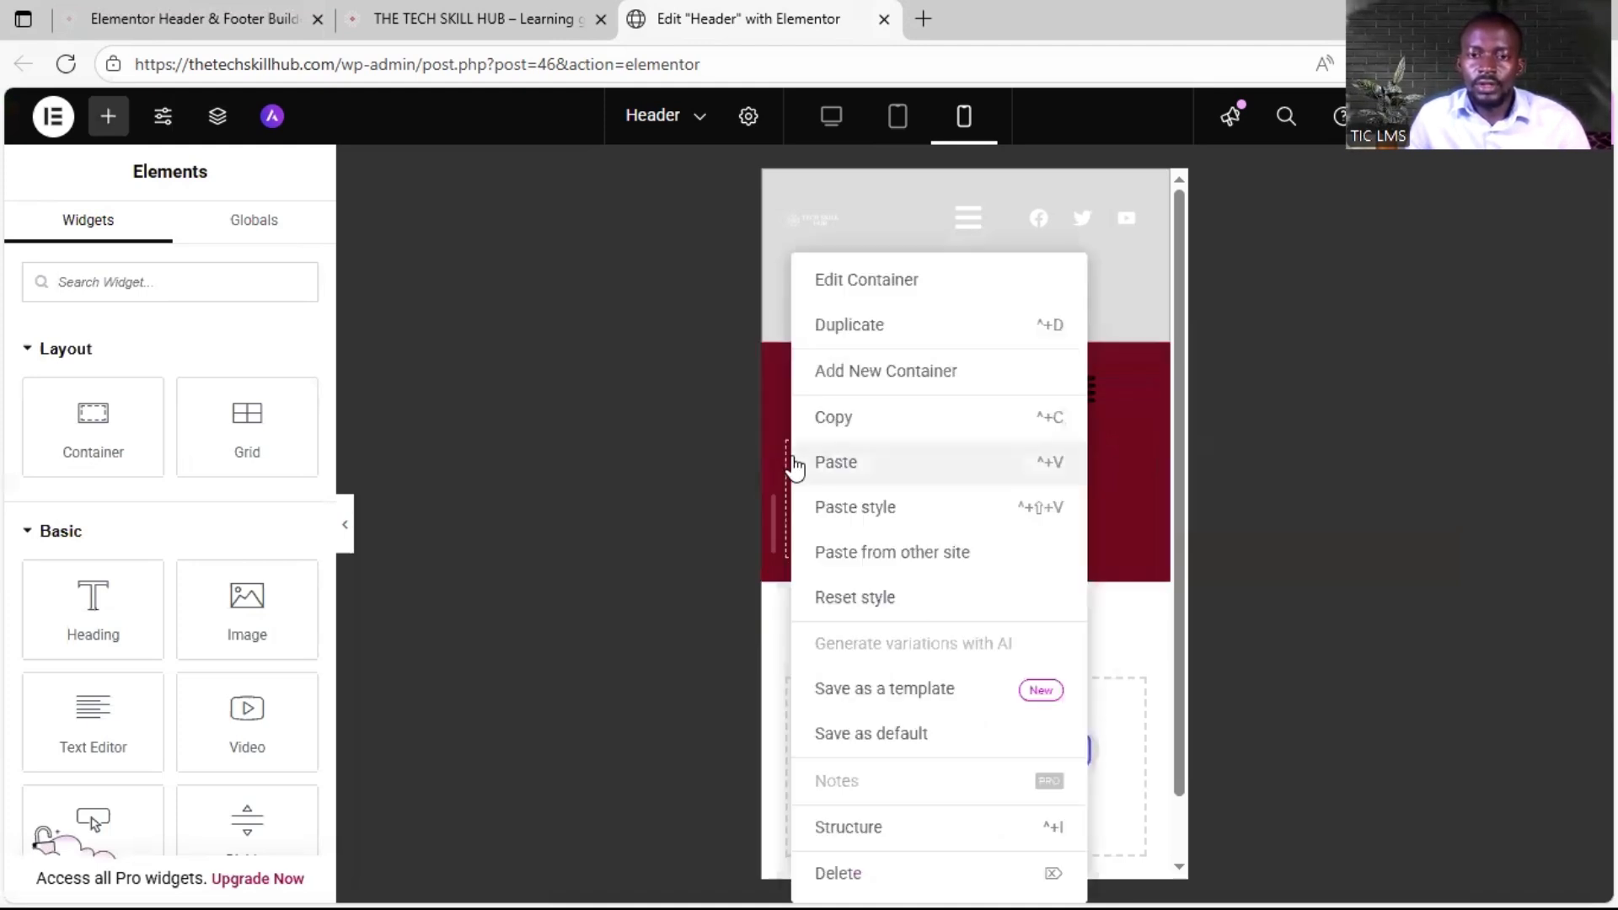
{"action": "left_click", "coordinate": [881, 871]}
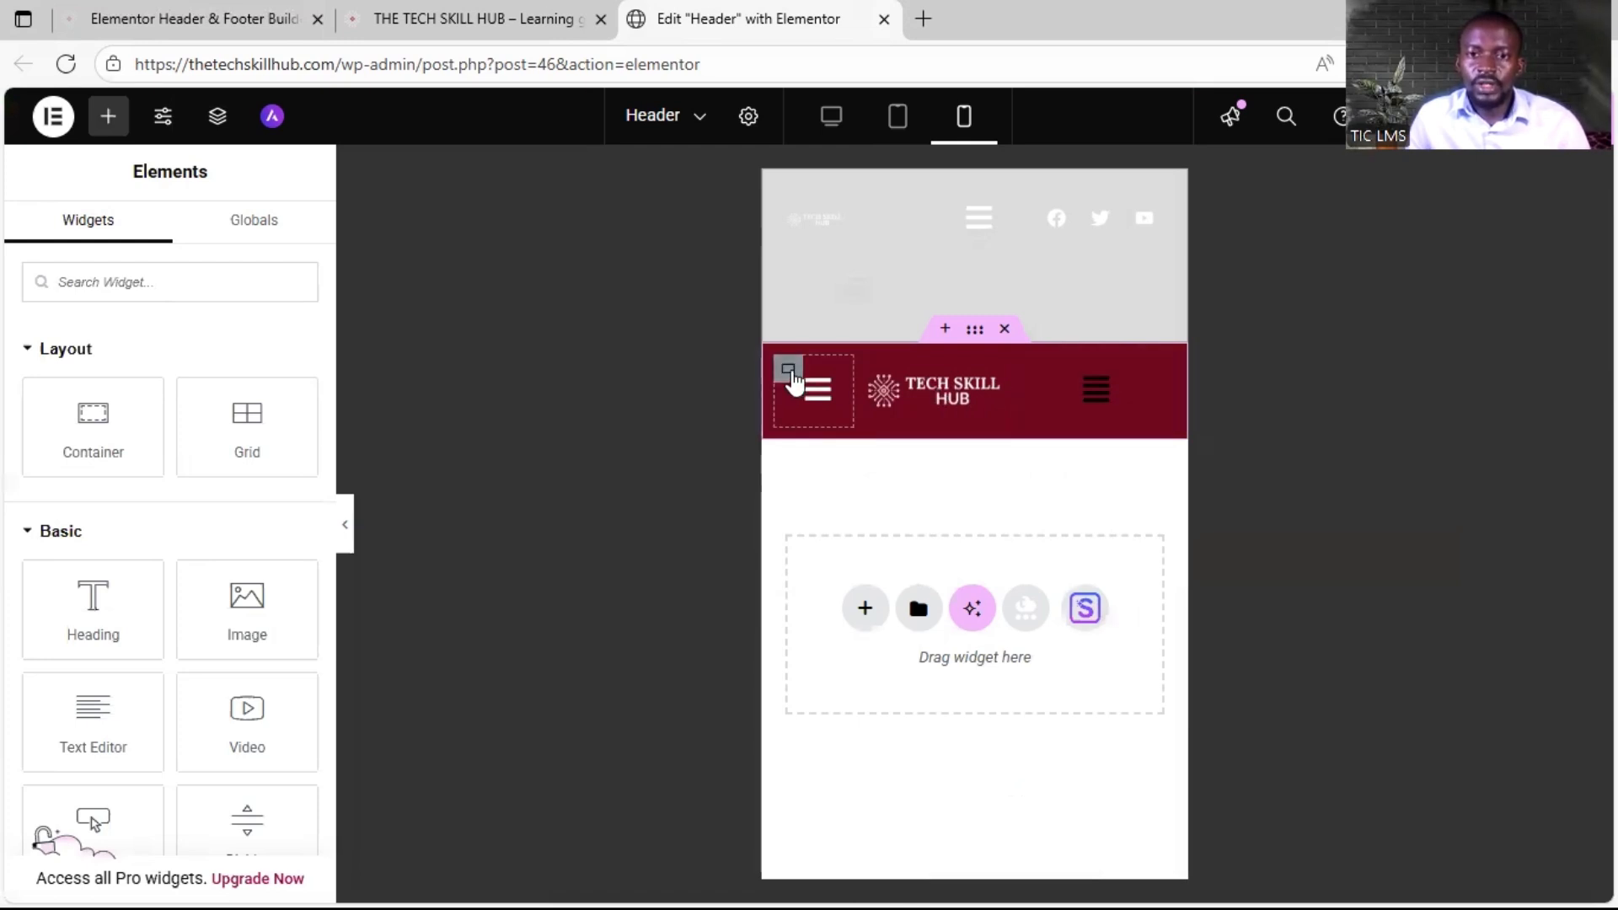
Step: Set the logo container's width in the mobile header to 60%
{"action": "left_click", "coordinate": [790, 371]}
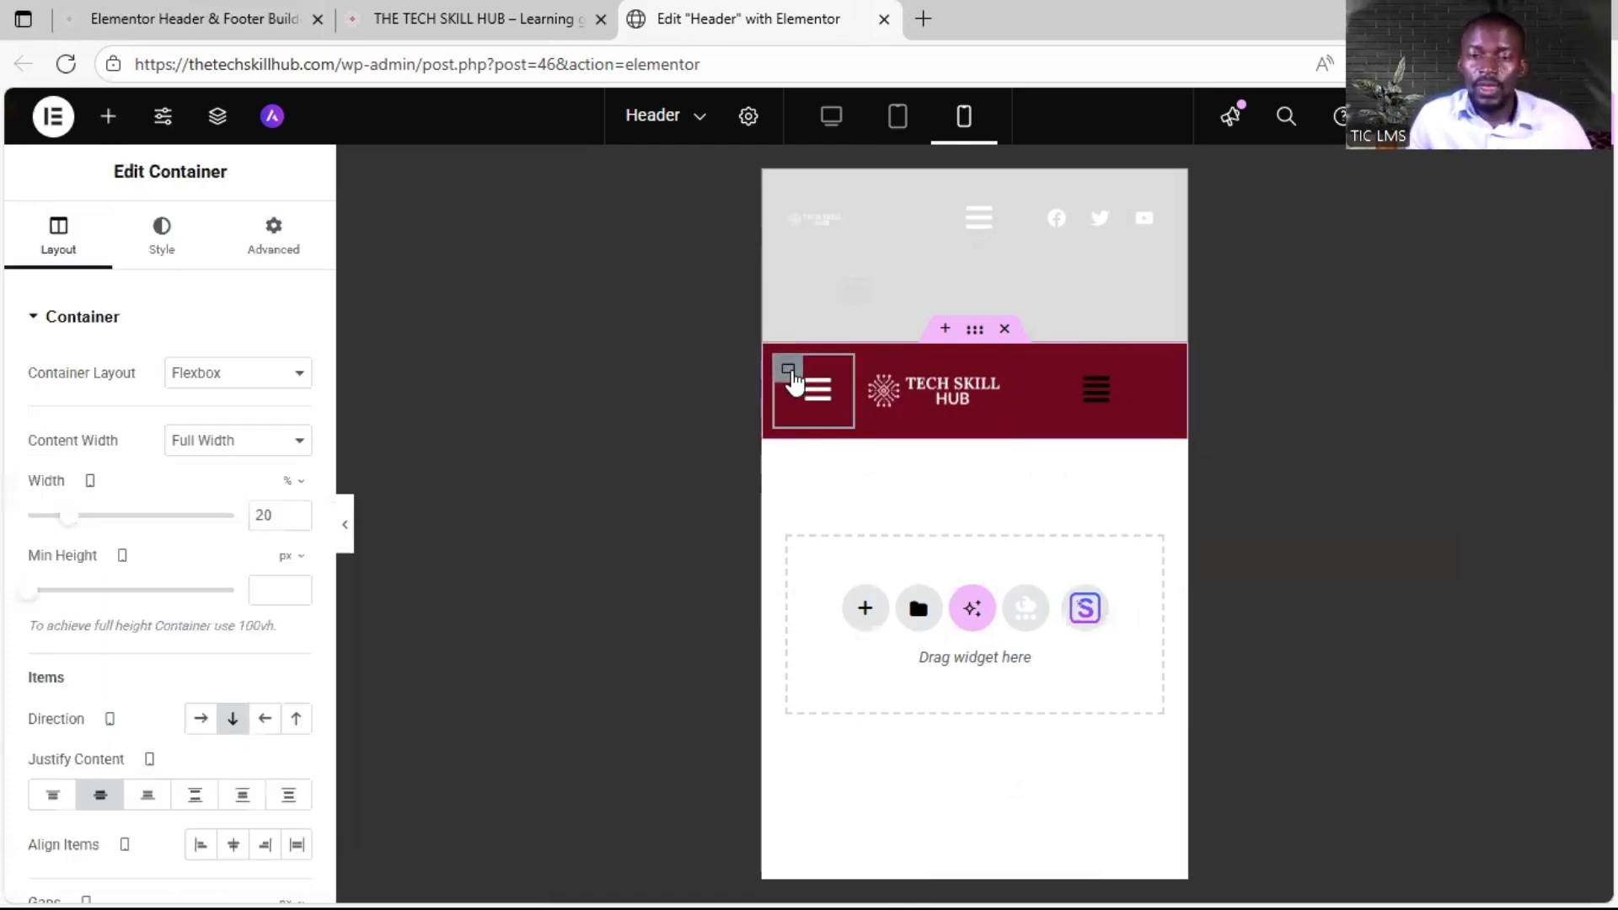
{"action": "left_click", "coordinate": [872, 375]}
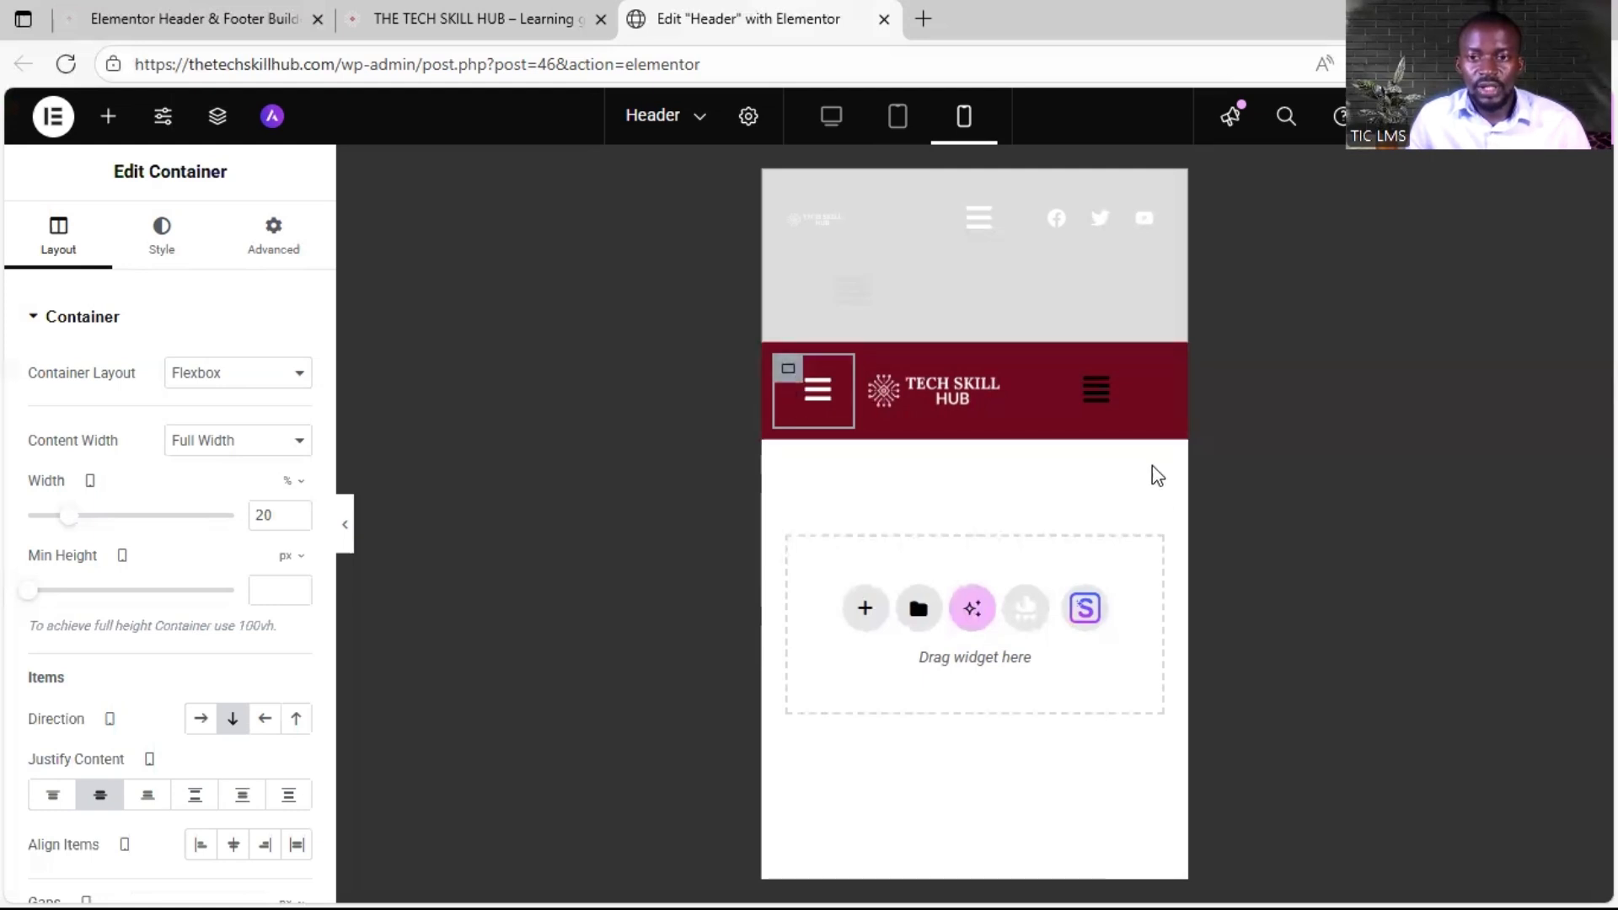
{"action": "left_click", "coordinate": [1026, 383]}
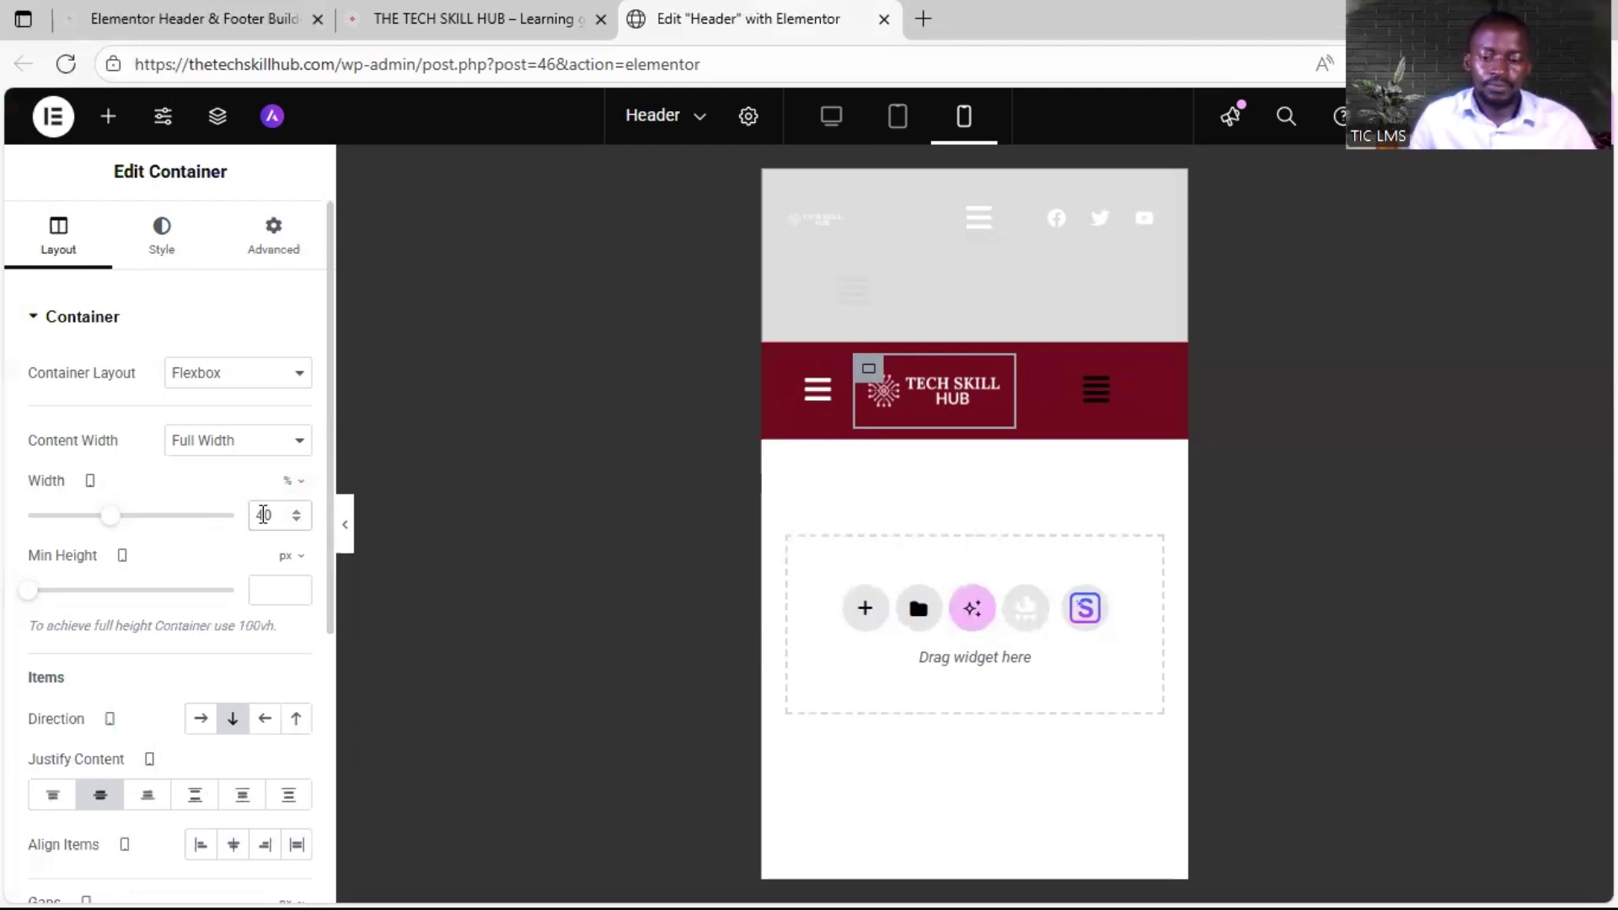
{"action": "left_click", "coordinate": [263, 515]}
{"action": "key", "text": "BackSpace"}
{"action": "type", "text": "6"}
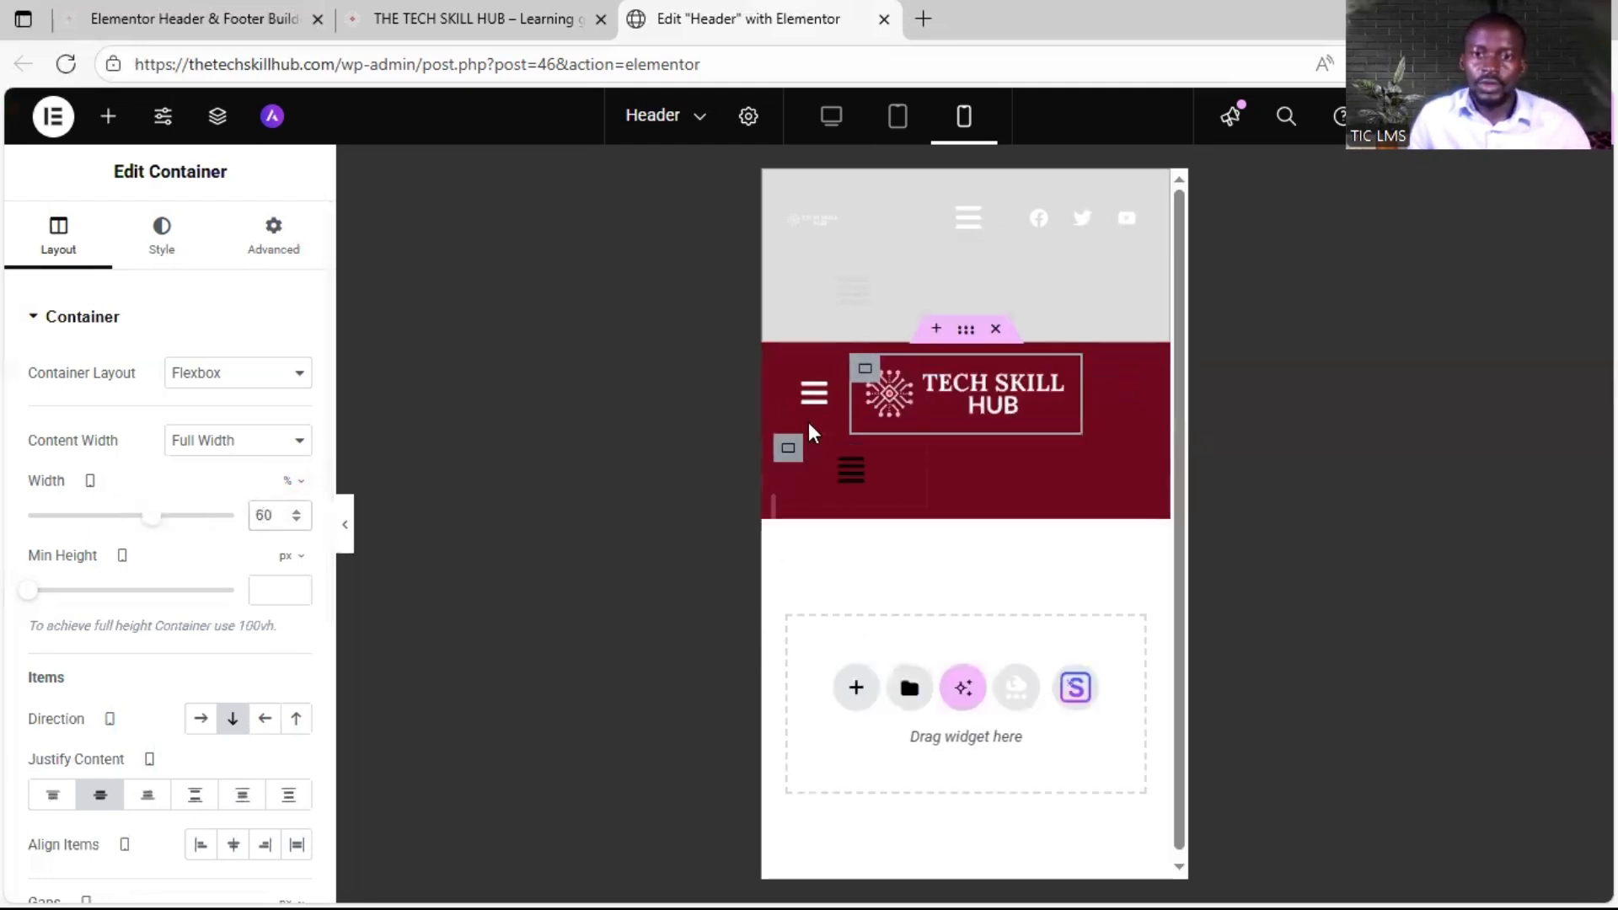
Step: Reduce the width of the Register/Login menu's container in the mobile header to 20%
{"action": "left_click", "coordinate": [782, 451]}
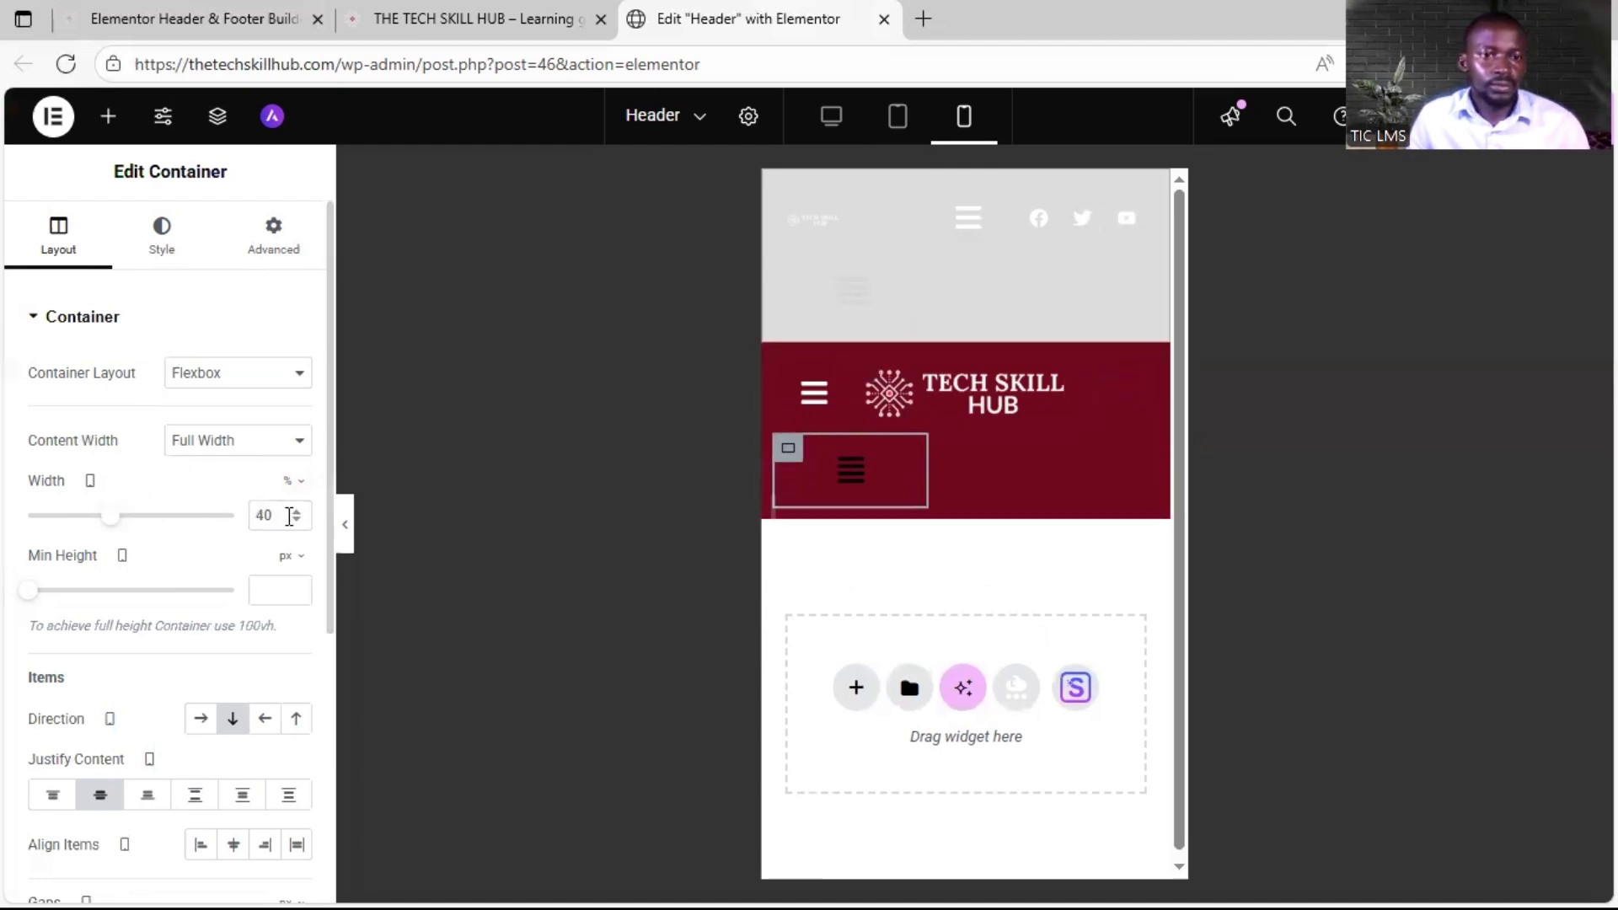
{"action": "left_click", "coordinate": [295, 520]}
{"action": "left_click", "coordinate": [295, 520]}
{"action": "left_click", "coordinate": [295, 520]}
{"action": "left_click", "coordinate": [295, 520]}
{"action": "left_click", "coordinate": [295, 520]}
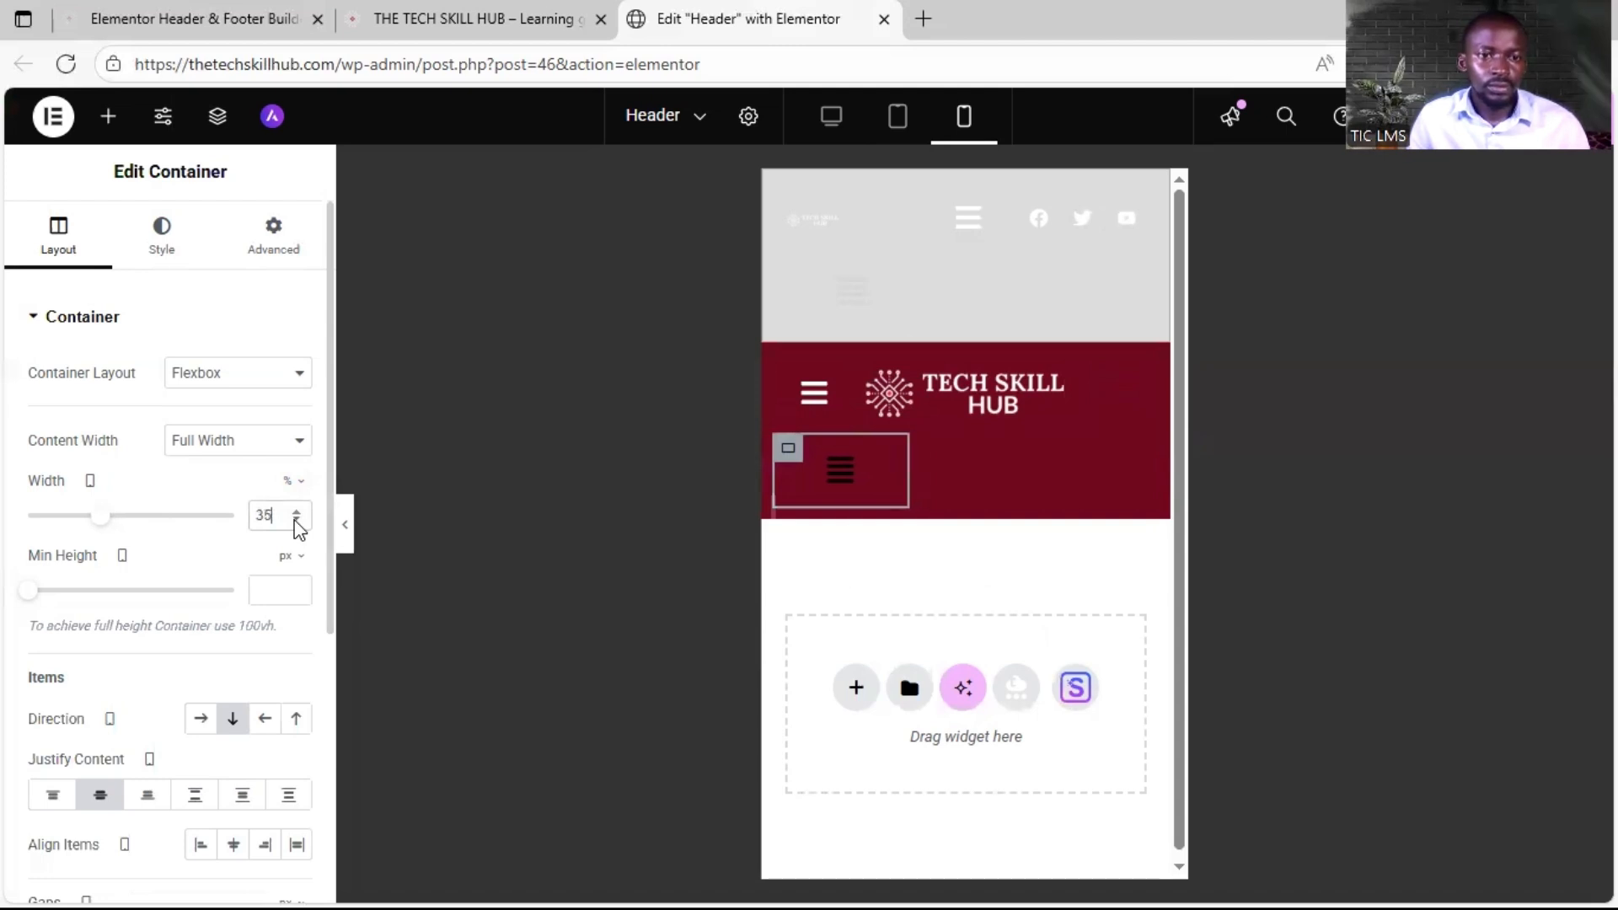
{"action": "left_click", "coordinate": [295, 520]}
{"action": "left_click", "coordinate": [295, 520]}
{"action": "left_click", "coordinate": [295, 520]}
{"action": "left_click", "coordinate": [295, 520]}
{"action": "left_click", "coordinate": [295, 520]}
{"action": "left_click", "coordinate": [295, 520]}
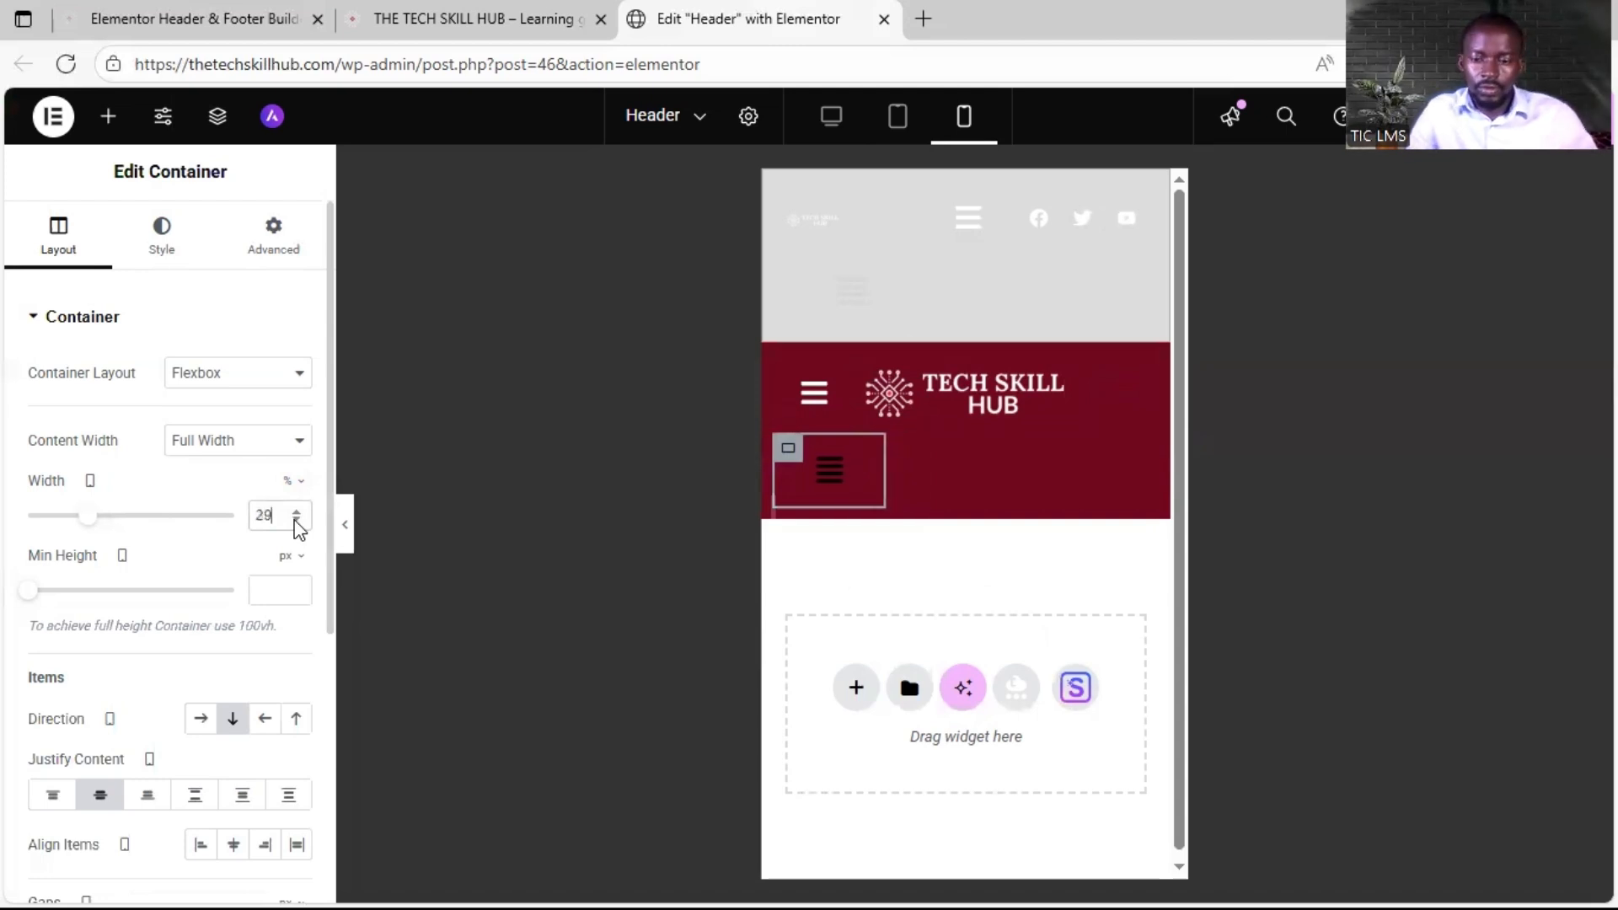
{"action": "key", "text": "BackSpace"}
{"action": "type", "text": "0"}
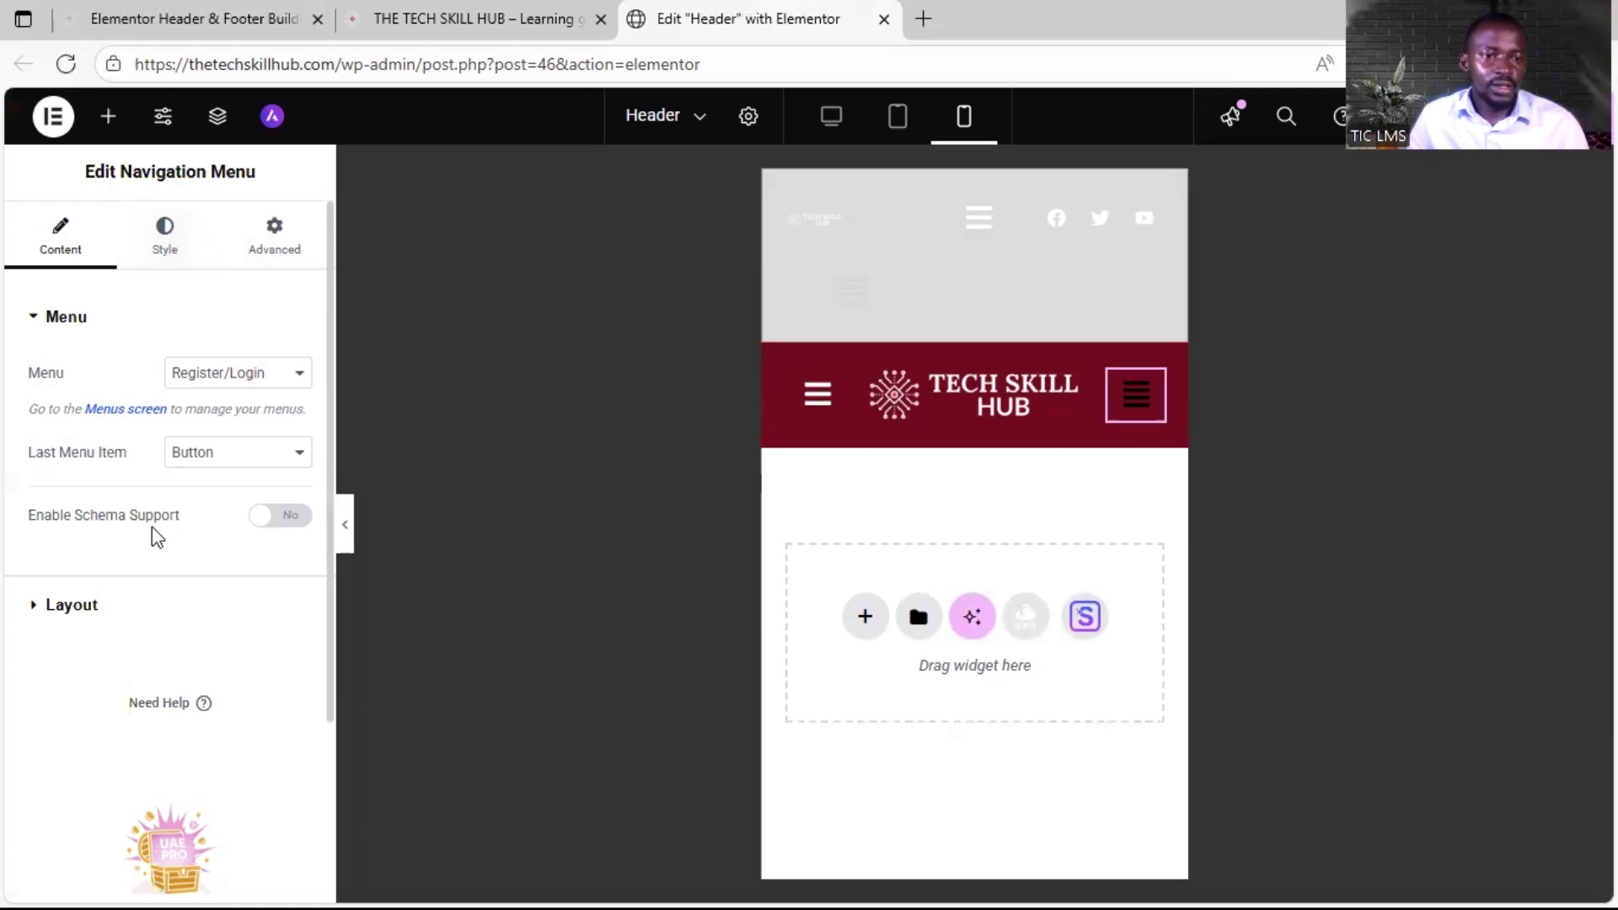
Step: Replace the Register/Login menu's menu icon with the User icon from the icon library
{"action": "left_click", "coordinate": [114, 603]}
{"action": "scroll", "coordinate": [128, 582], "scroll_direction": "down", "scroll_amount": 6}
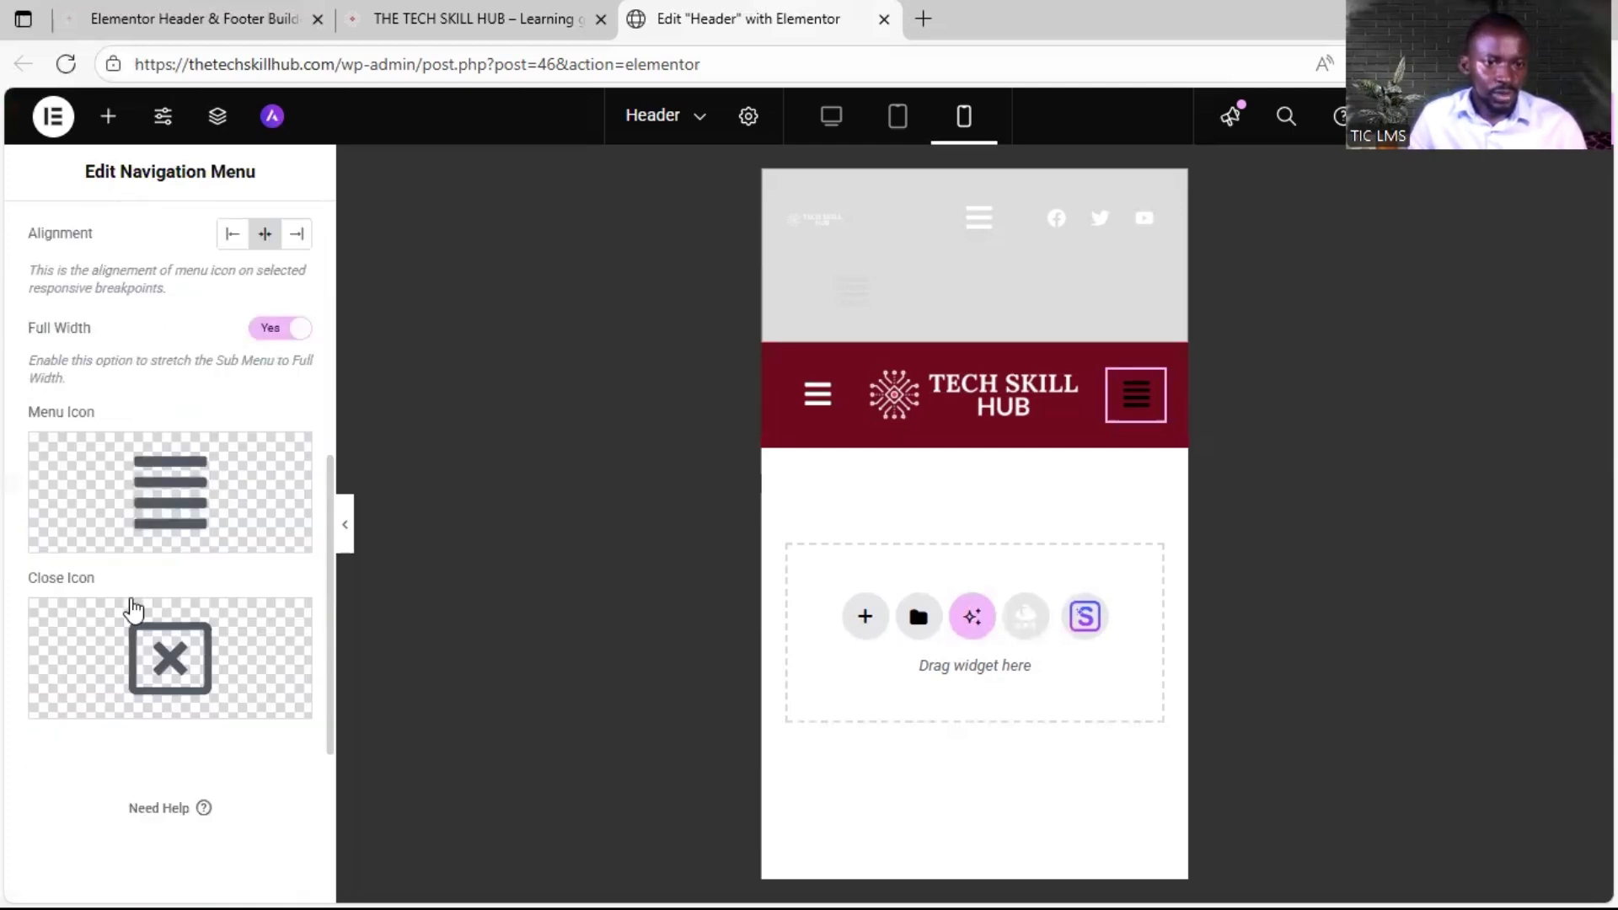
{"action": "left_click", "coordinate": [144, 497]}
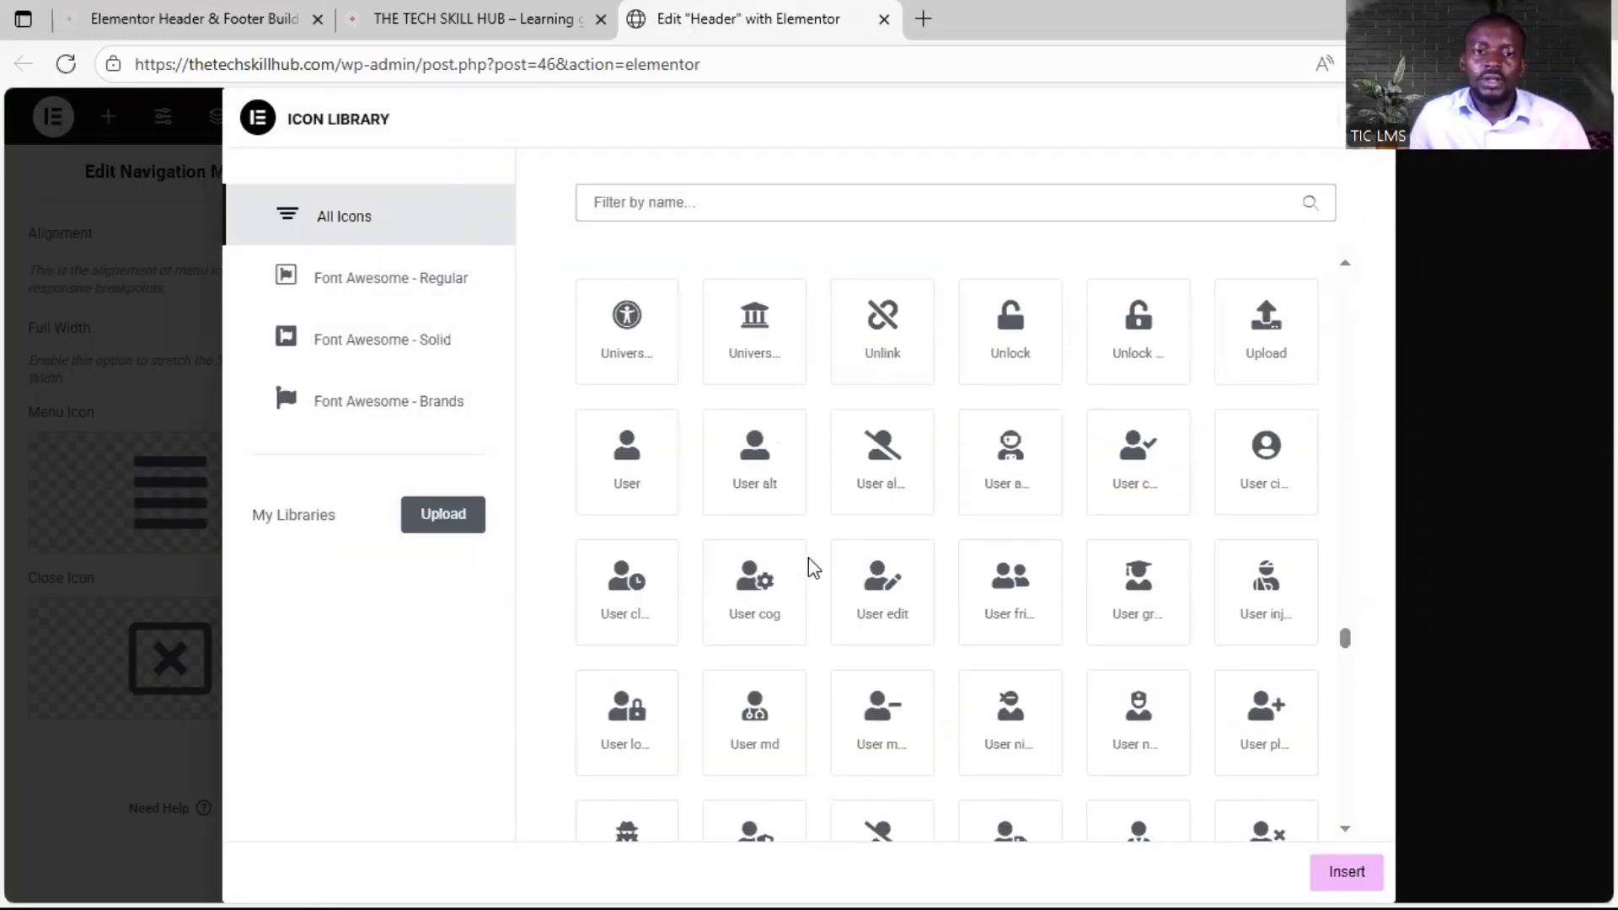
{"action": "left_click", "coordinate": [625, 469]}
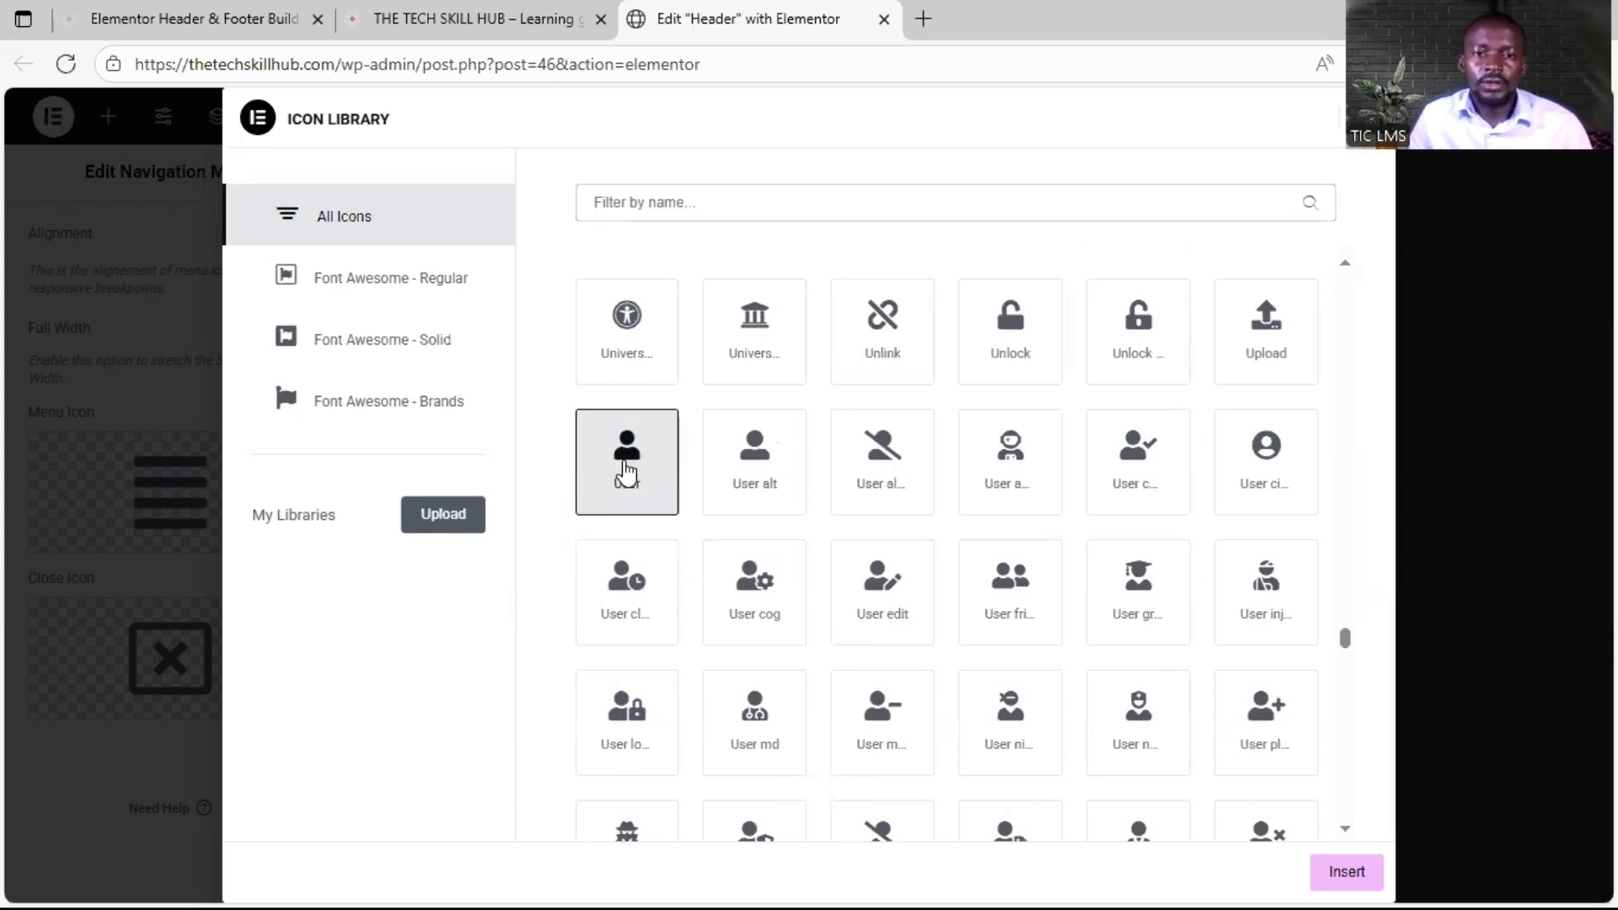
{"action": "left_click", "coordinate": [1345, 873]}
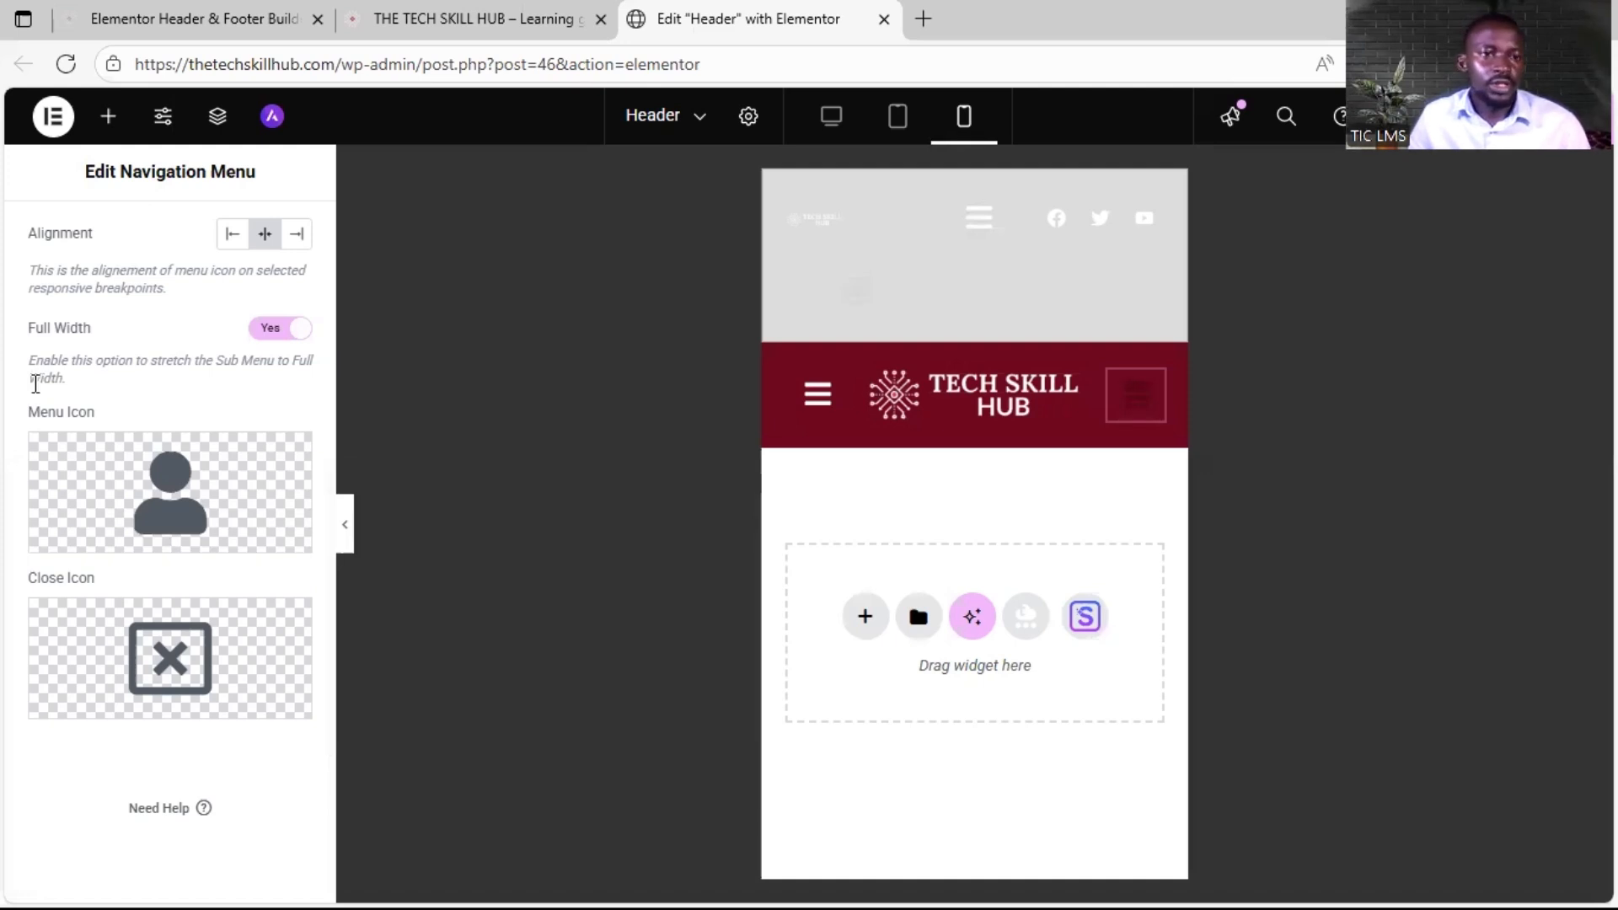
Step: Set the Register/Login menu's trigger icon color to the global color Theme Secondary Background (#FFFFFF)
{"action": "scroll", "coordinate": [128, 243], "scroll_direction": "up", "scroll_amount": 5}
{"action": "scroll", "coordinate": [135, 244], "scroll_direction": "up", "scroll_amount": 2}
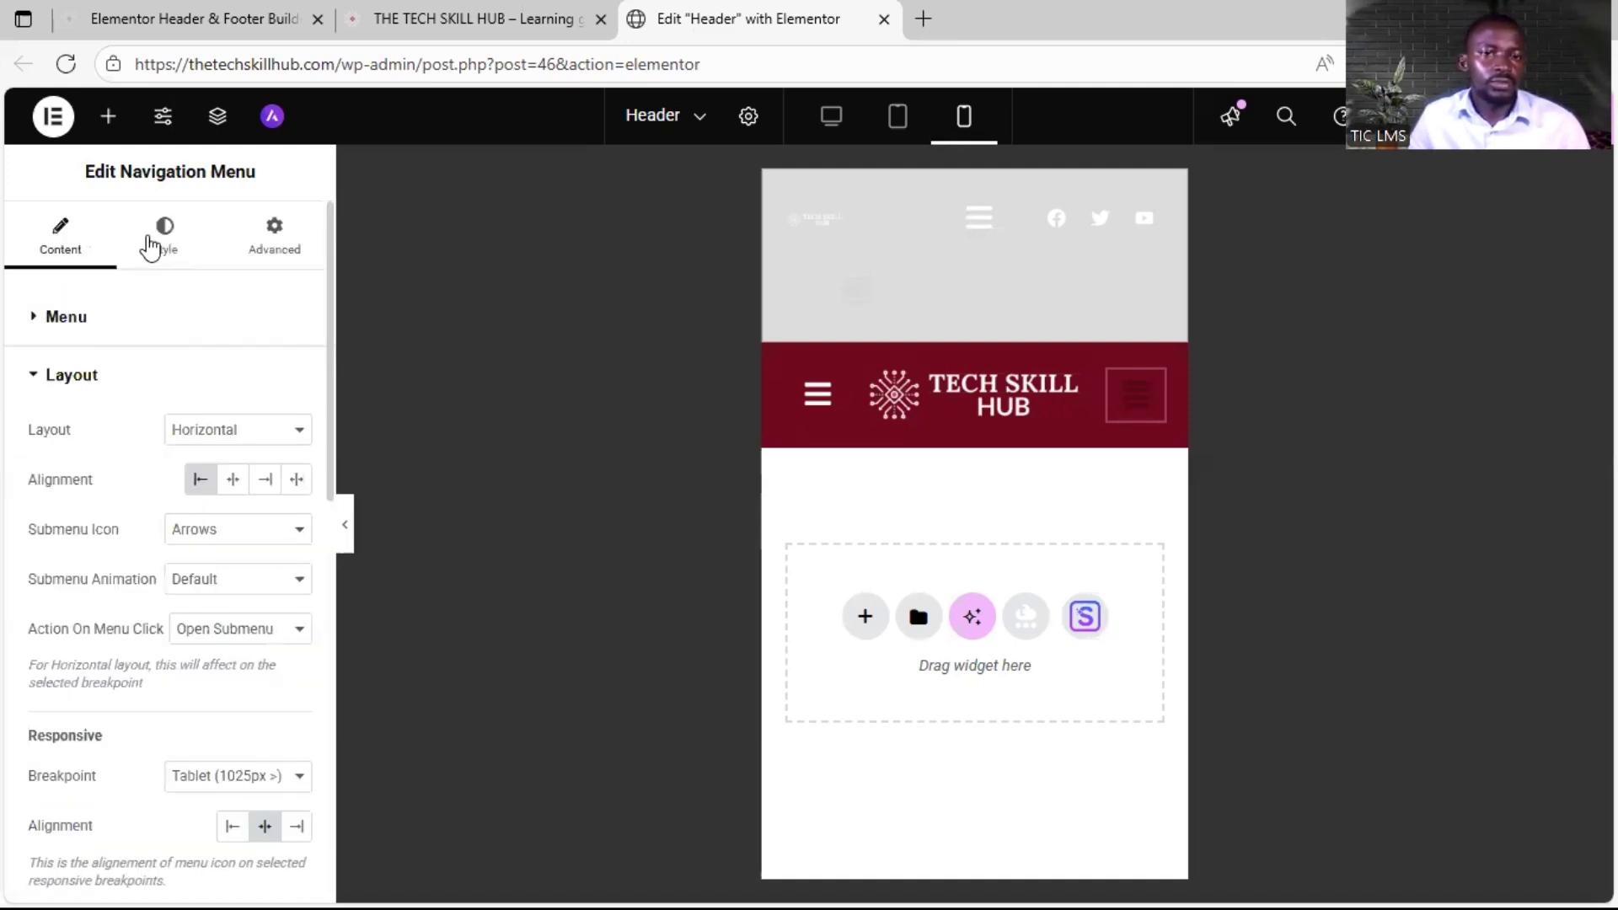
{"action": "left_click", "coordinate": [150, 247]}
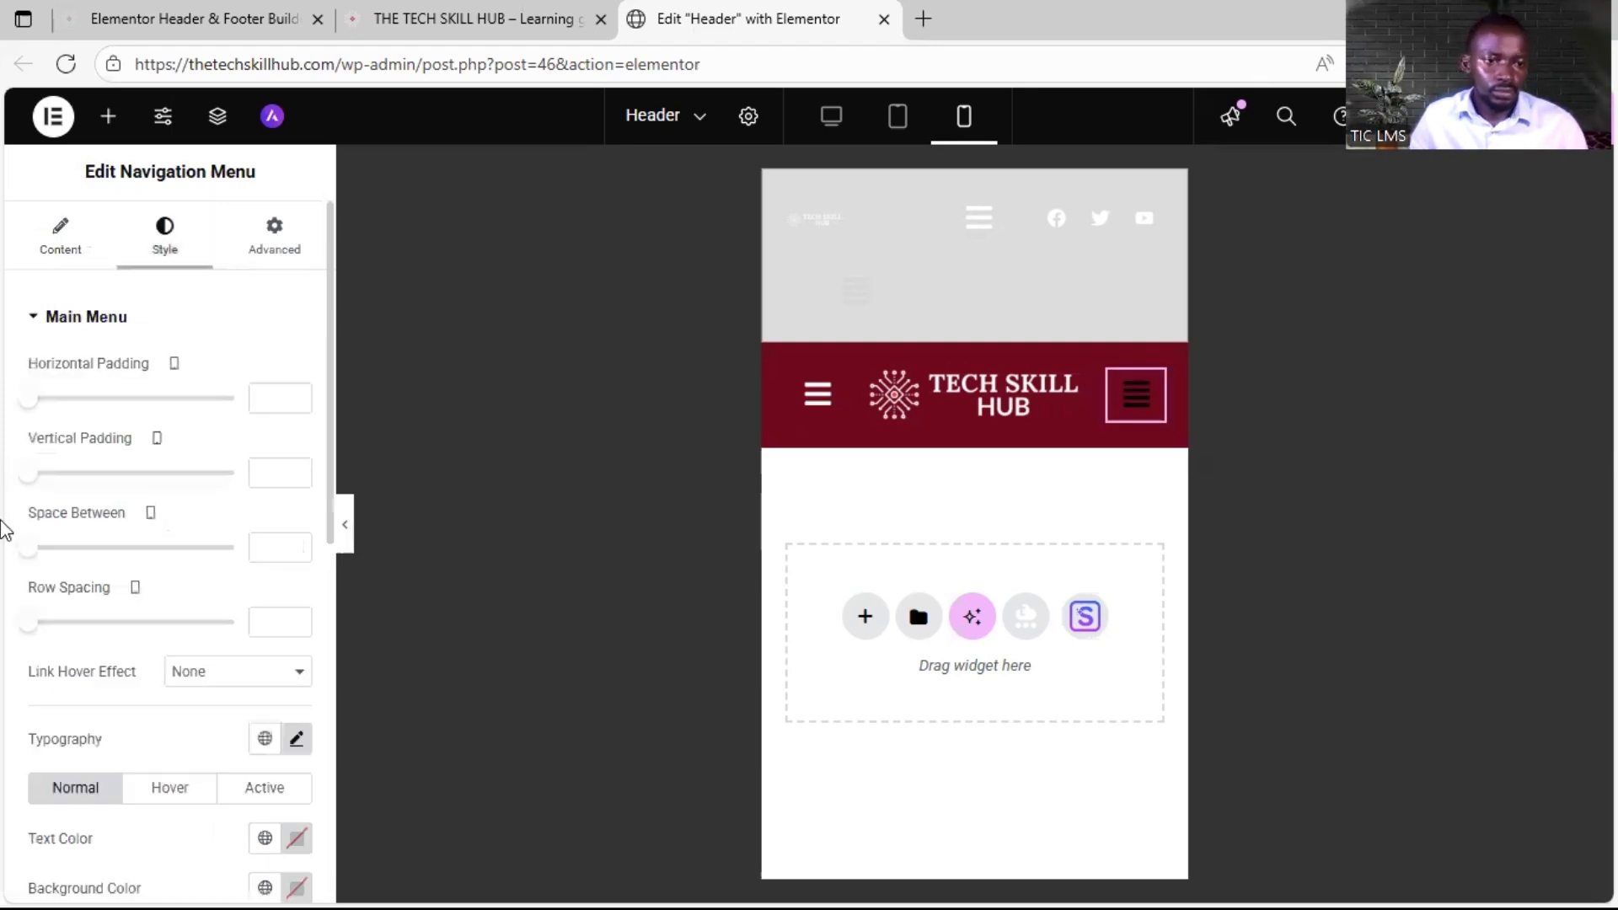
{"action": "scroll", "coordinate": [51, 691], "scroll_direction": "down", "scroll_amount": 3}
{"action": "scroll", "coordinate": [101, 724], "scroll_direction": "down", "scroll_amount": 2}
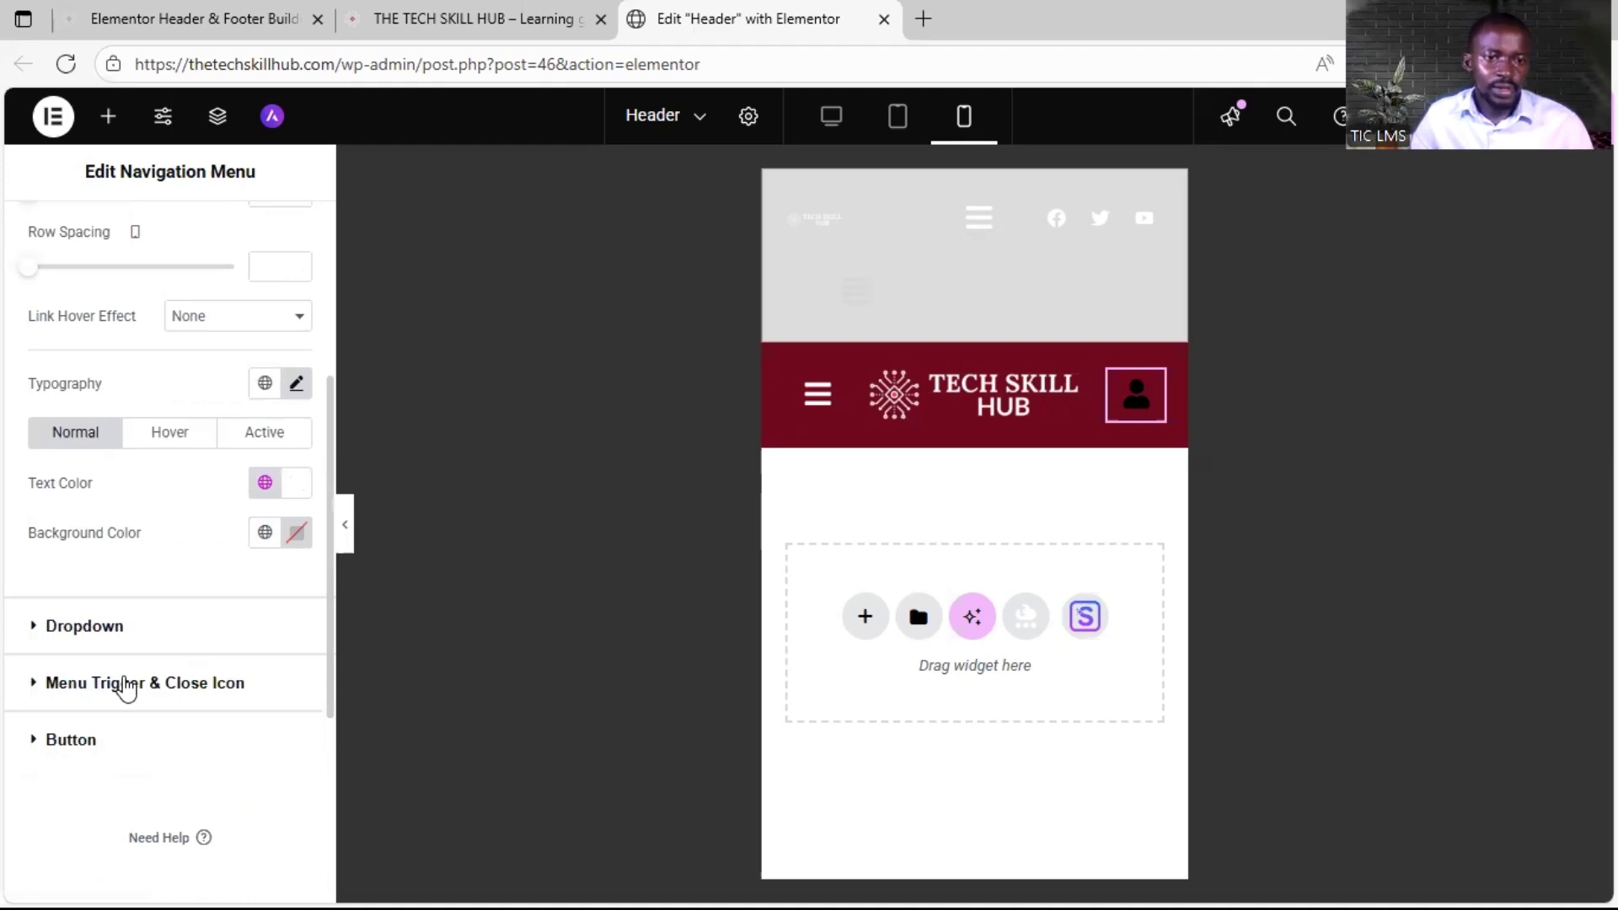
{"action": "left_click", "coordinate": [126, 685]}
{"action": "scroll", "coordinate": [4, 630], "scroll_direction": "down", "scroll_amount": 2}
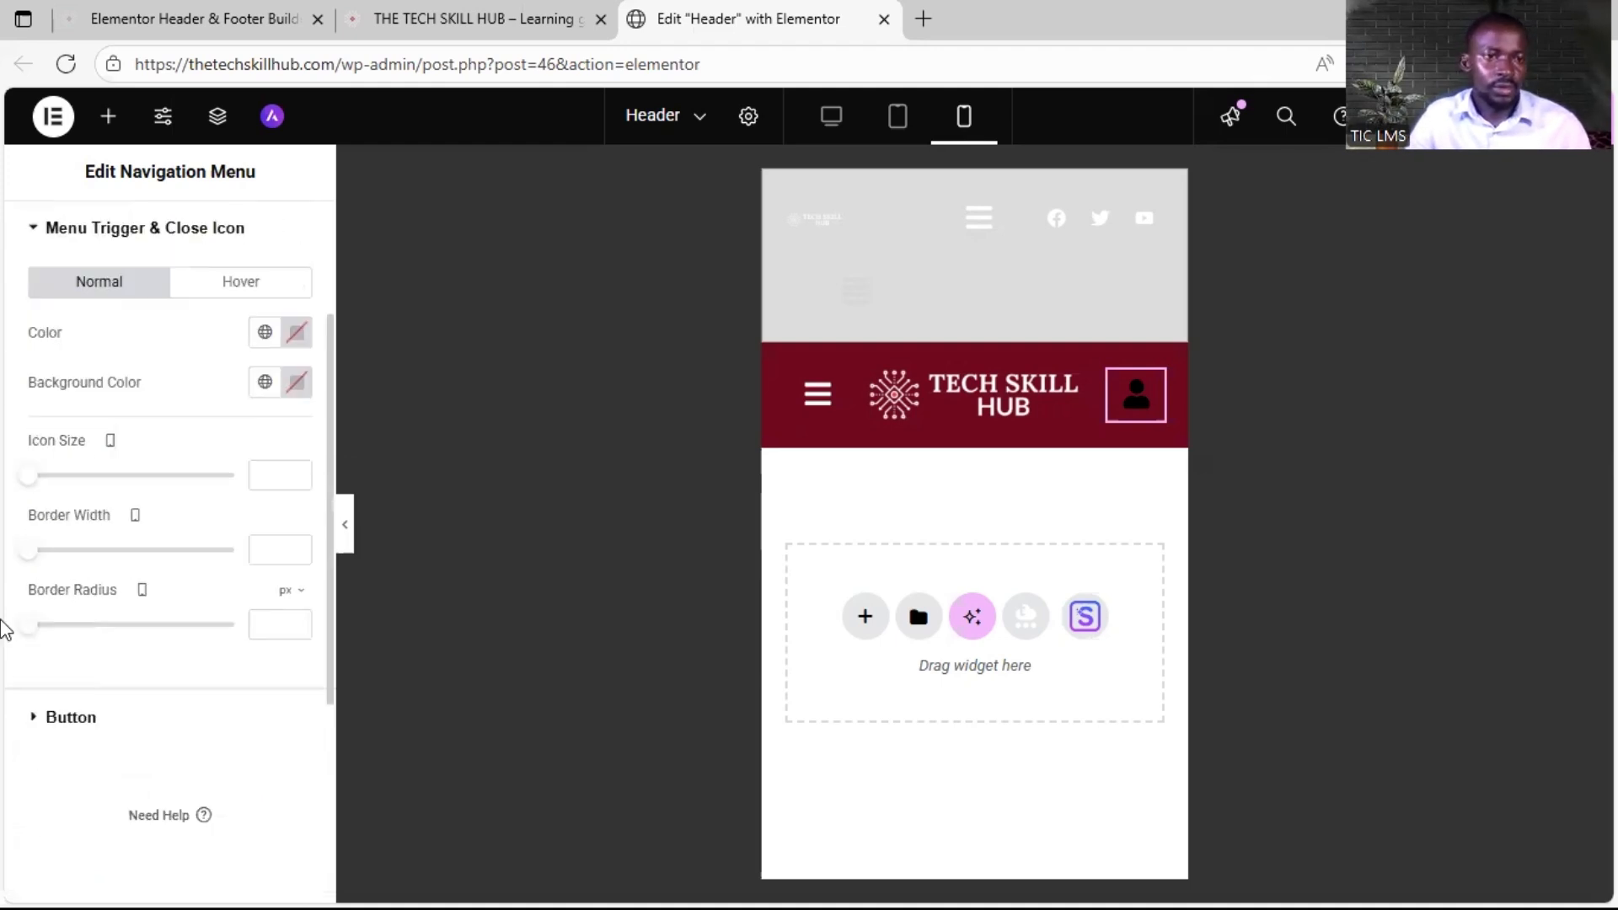
{"action": "scroll", "coordinate": [107, 453], "scroll_direction": "down", "scroll_amount": 3}
{"action": "scroll", "coordinate": [107, 452], "scroll_direction": "up", "scroll_amount": 2}
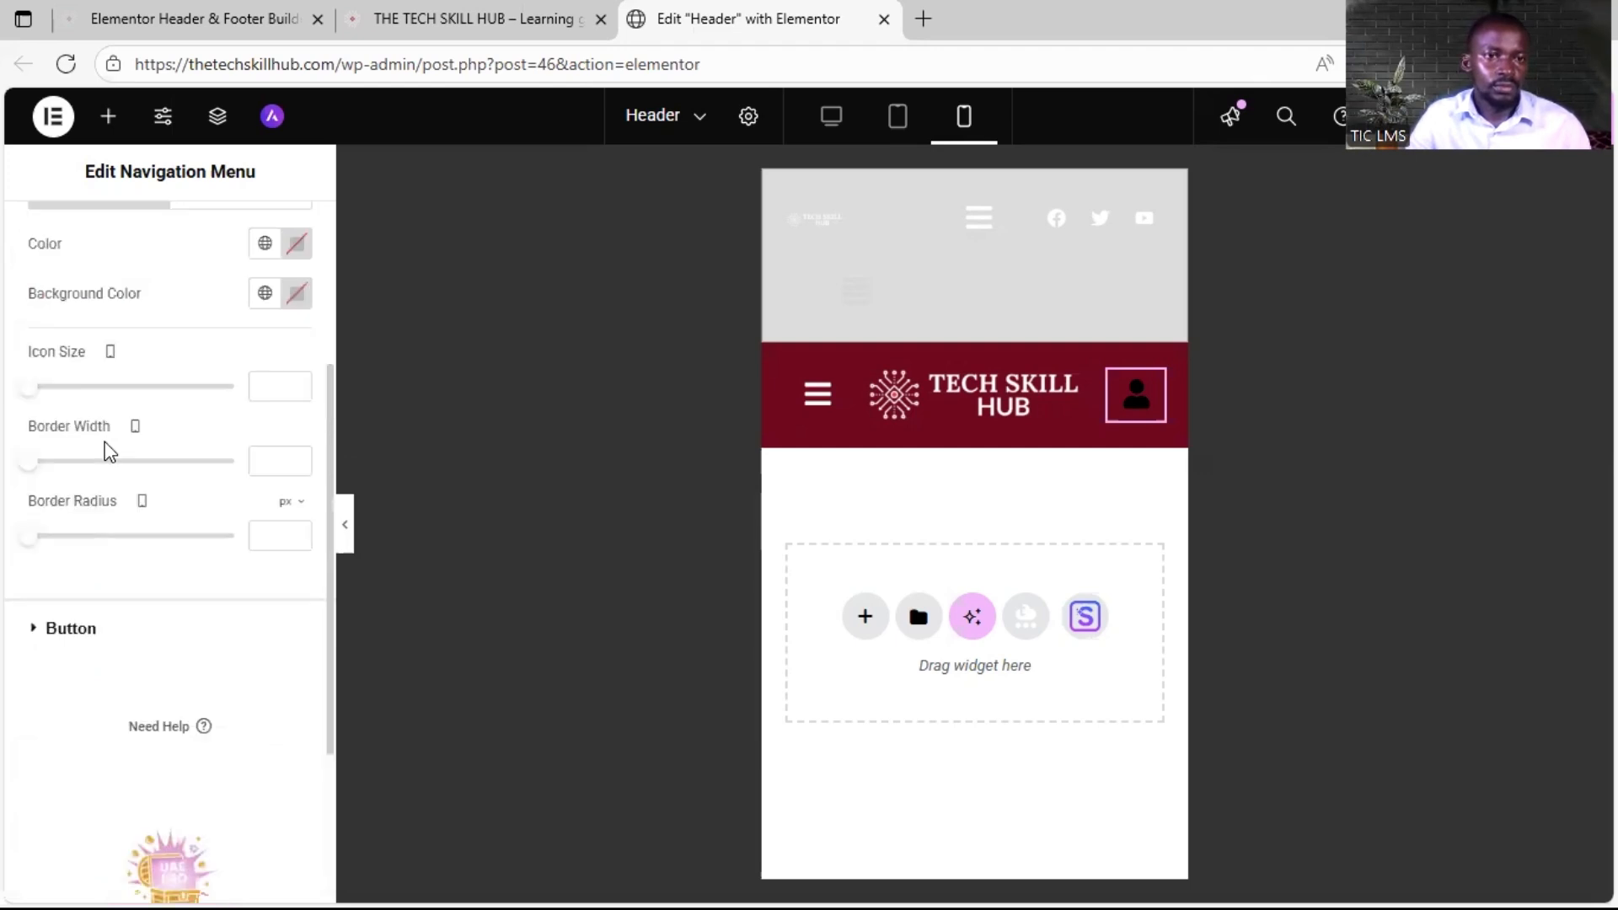
{"action": "scroll", "coordinate": [253, 403], "scroll_direction": "up", "scroll_amount": 2}
{"action": "left_click", "coordinate": [265, 387]}
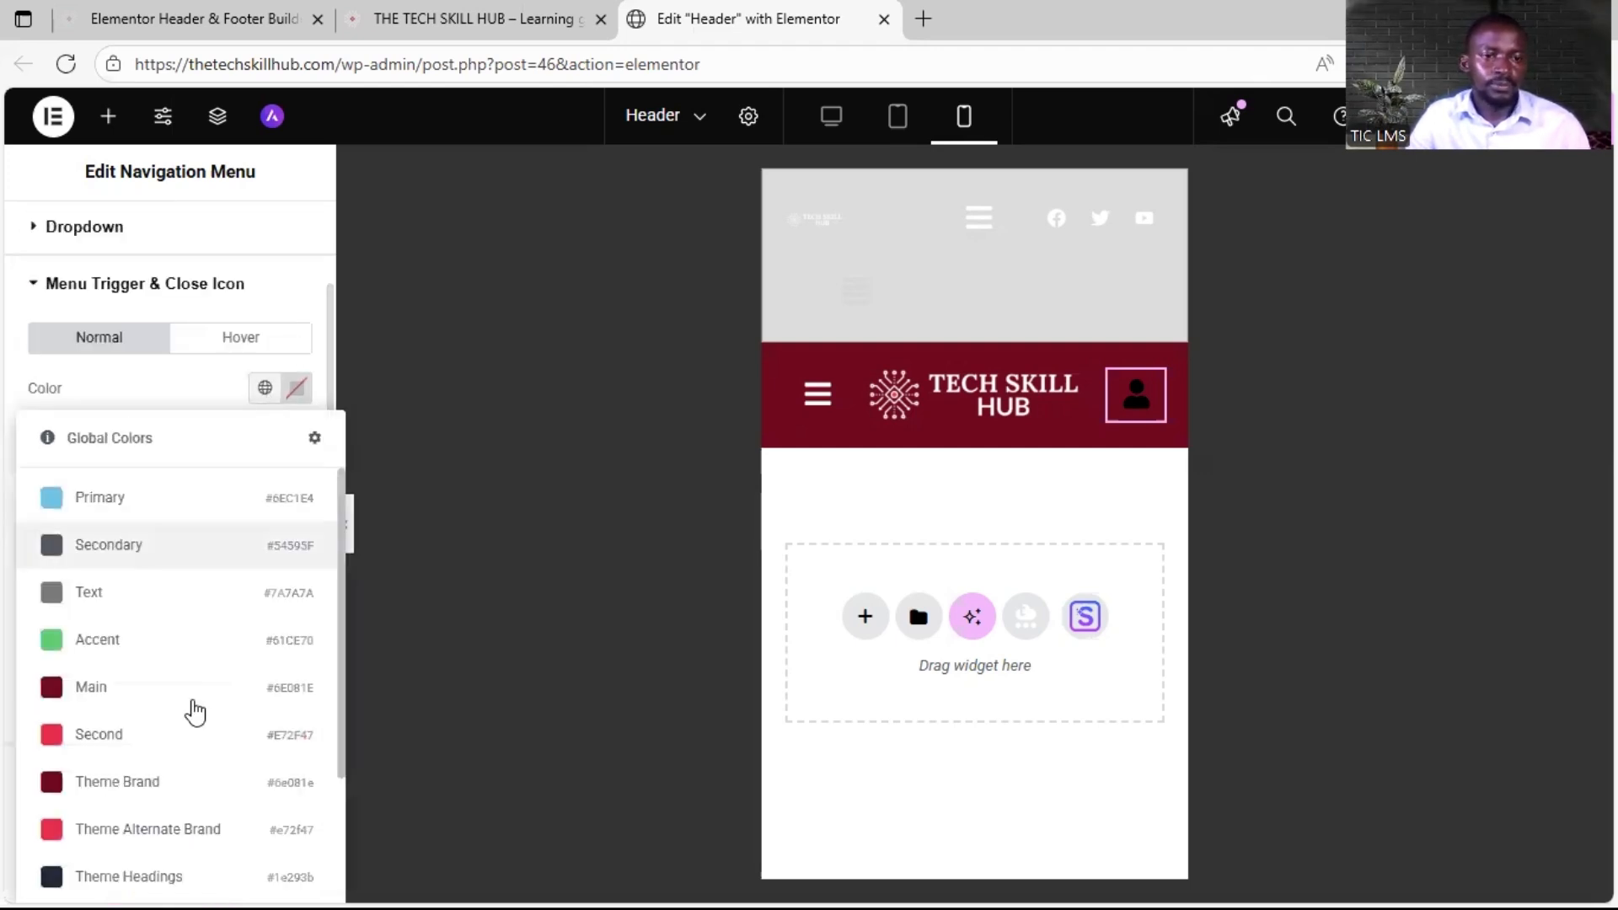
{"action": "scroll", "coordinate": [195, 711], "scroll_direction": "down", "scroll_amount": 3}
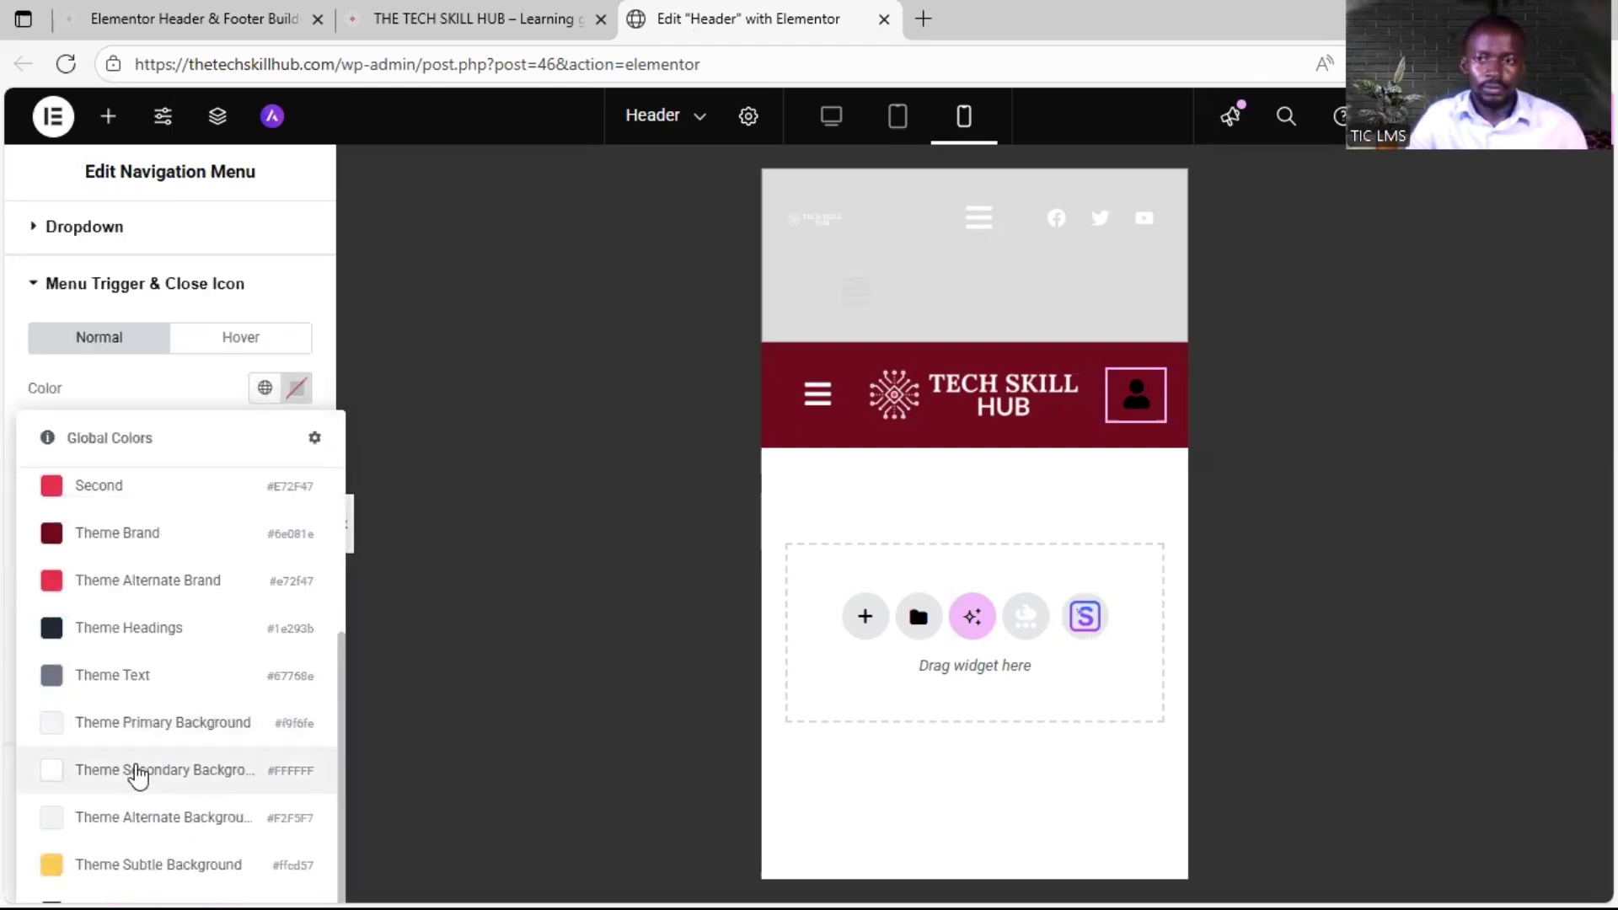
{"action": "left_click", "coordinate": [137, 771]}
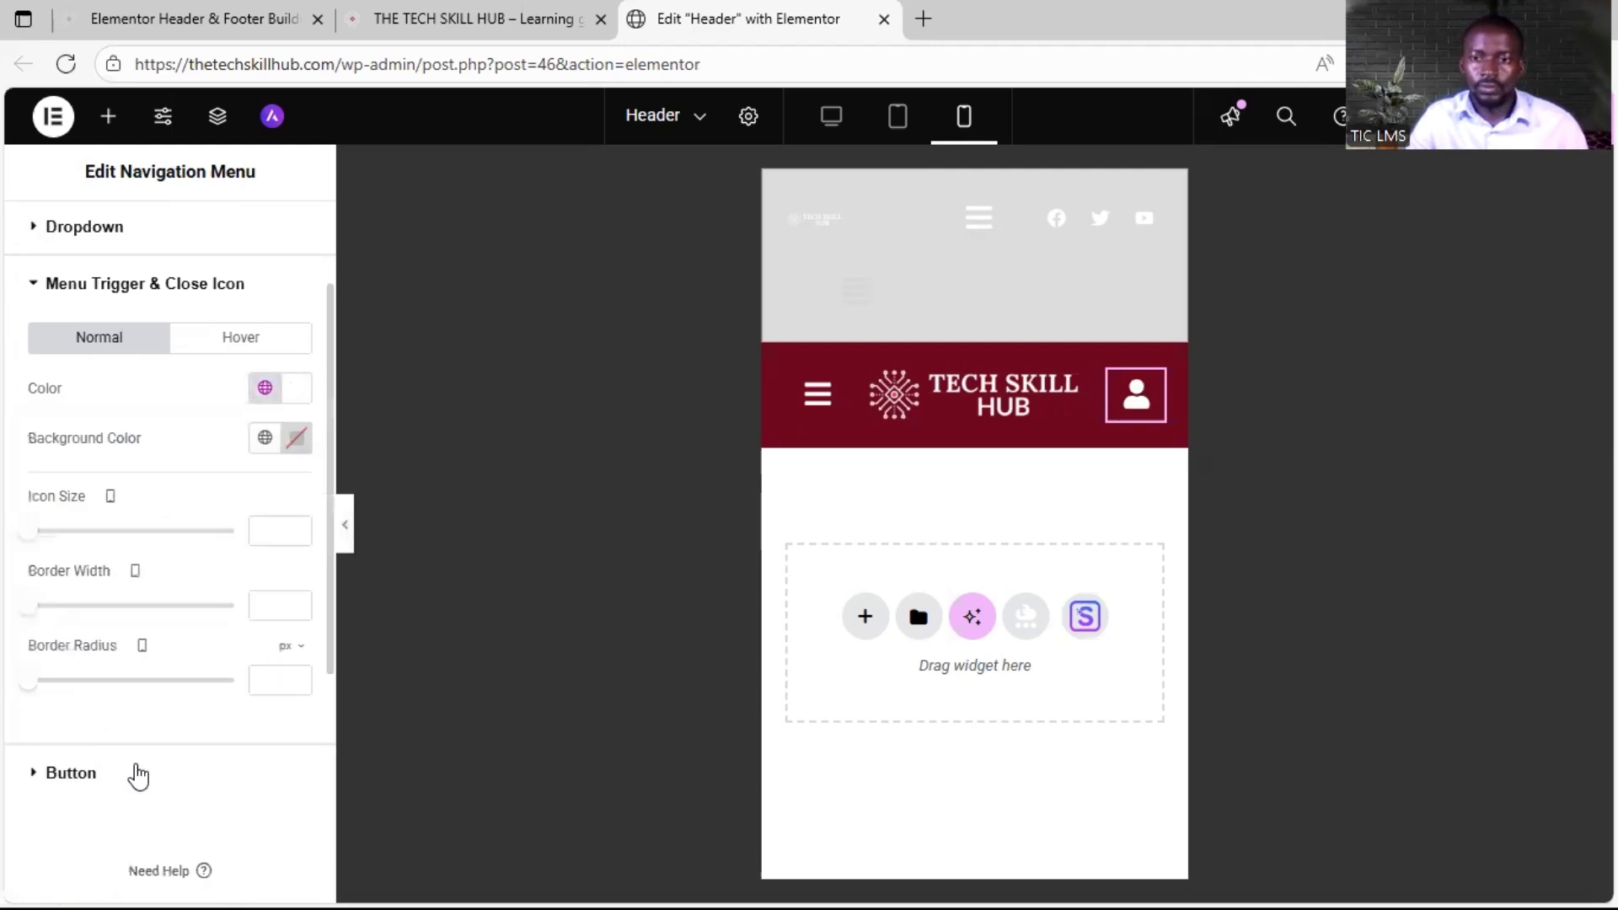
{"action": "left_click", "coordinate": [1130, 415]}
Step: Switch to the live site, view its Services page and open that page for editing in a new tab
{"action": "left_click", "coordinate": [469, 19]}
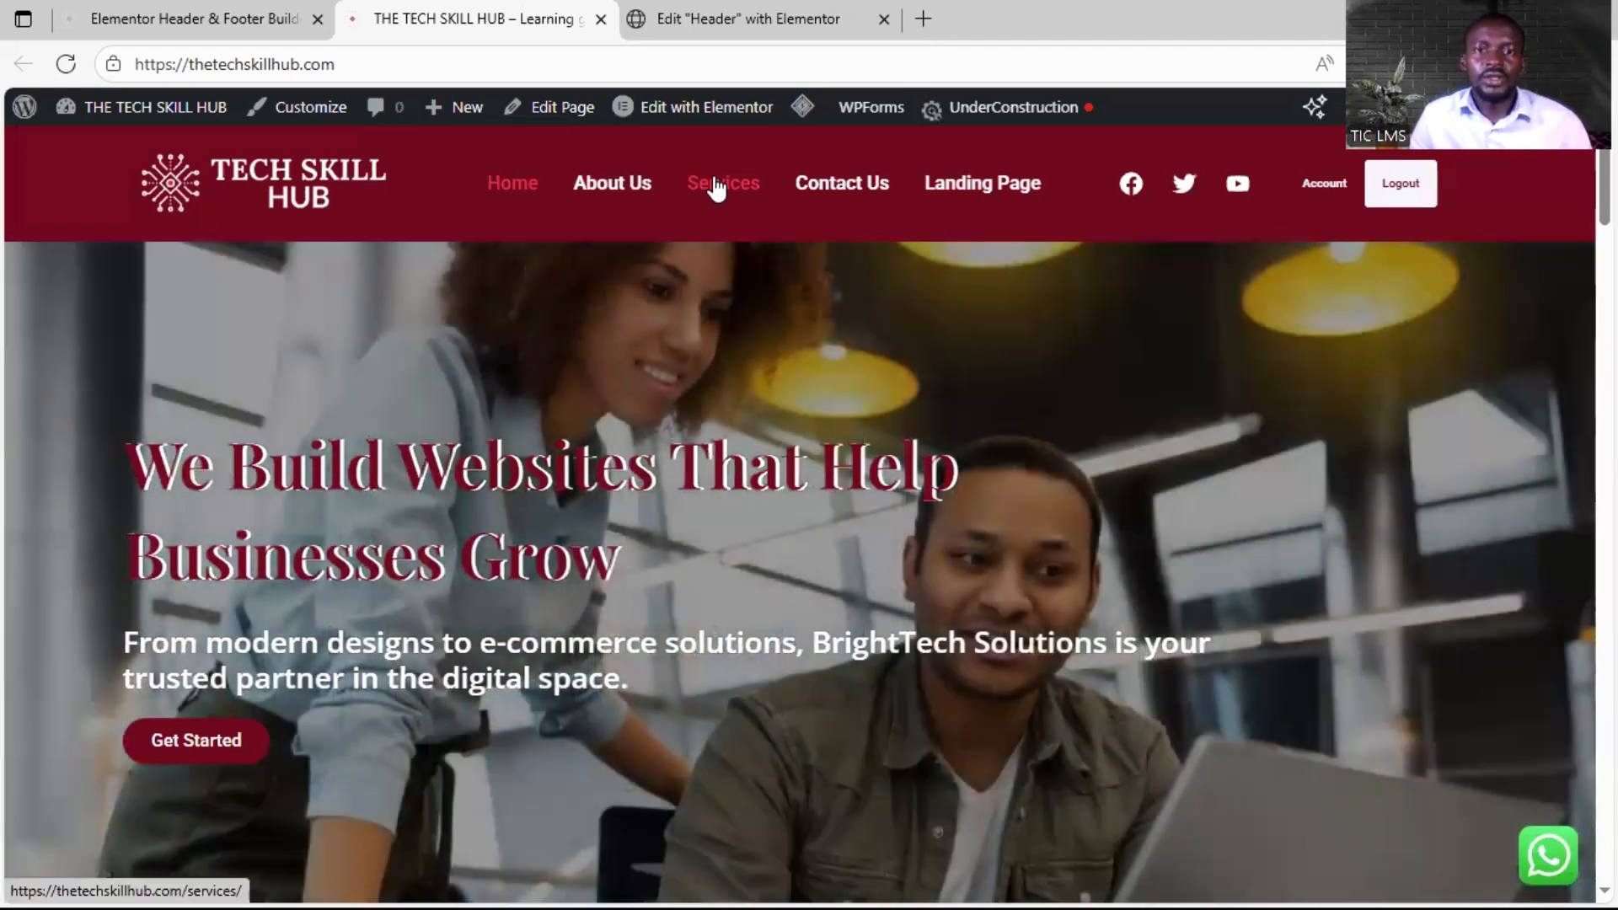
{"action": "left_click", "coordinate": [716, 181]}
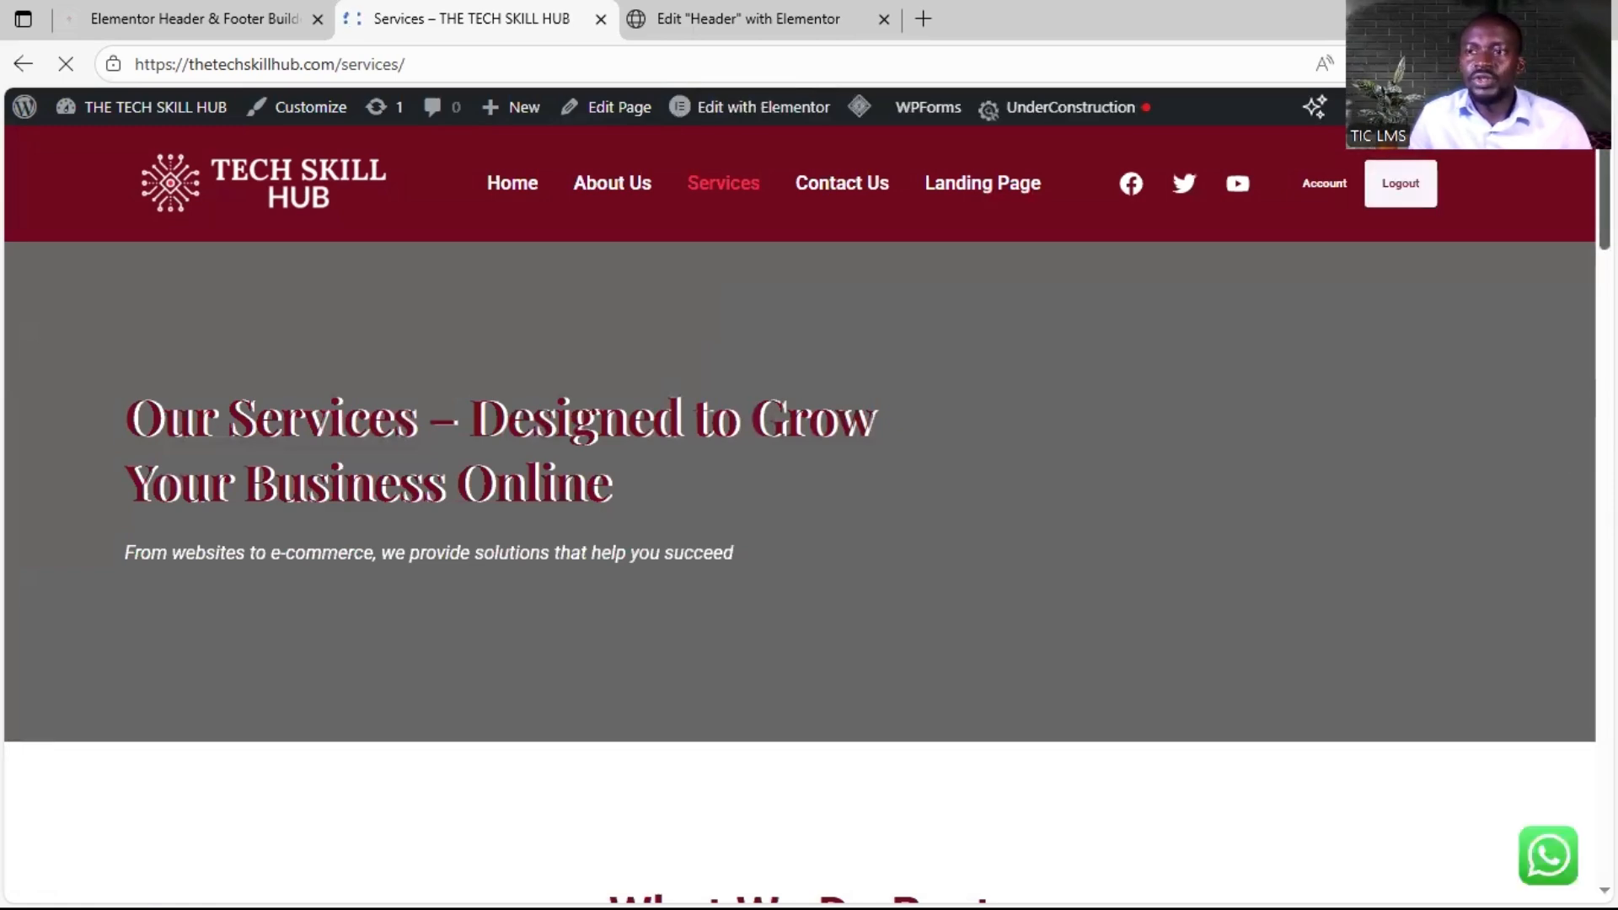
{"action": "scroll", "coordinate": [809, 506], "scroll_direction": "down", "scroll_amount": 20}
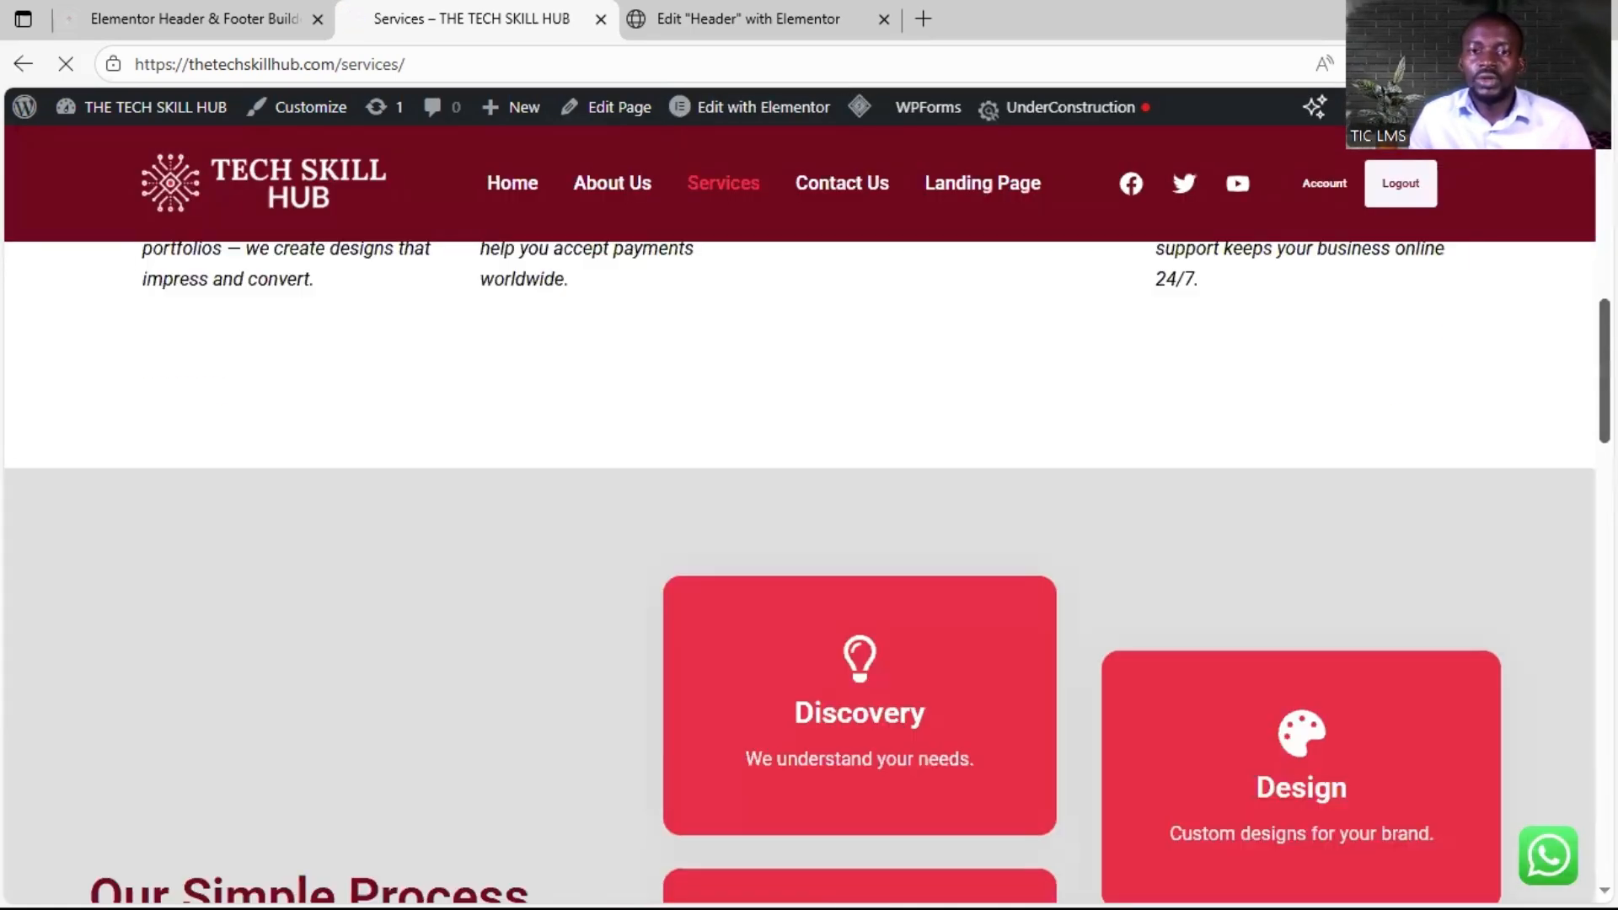
{"action": "scroll", "coordinate": [397, 271], "scroll_direction": "up", "scroll_amount": 15}
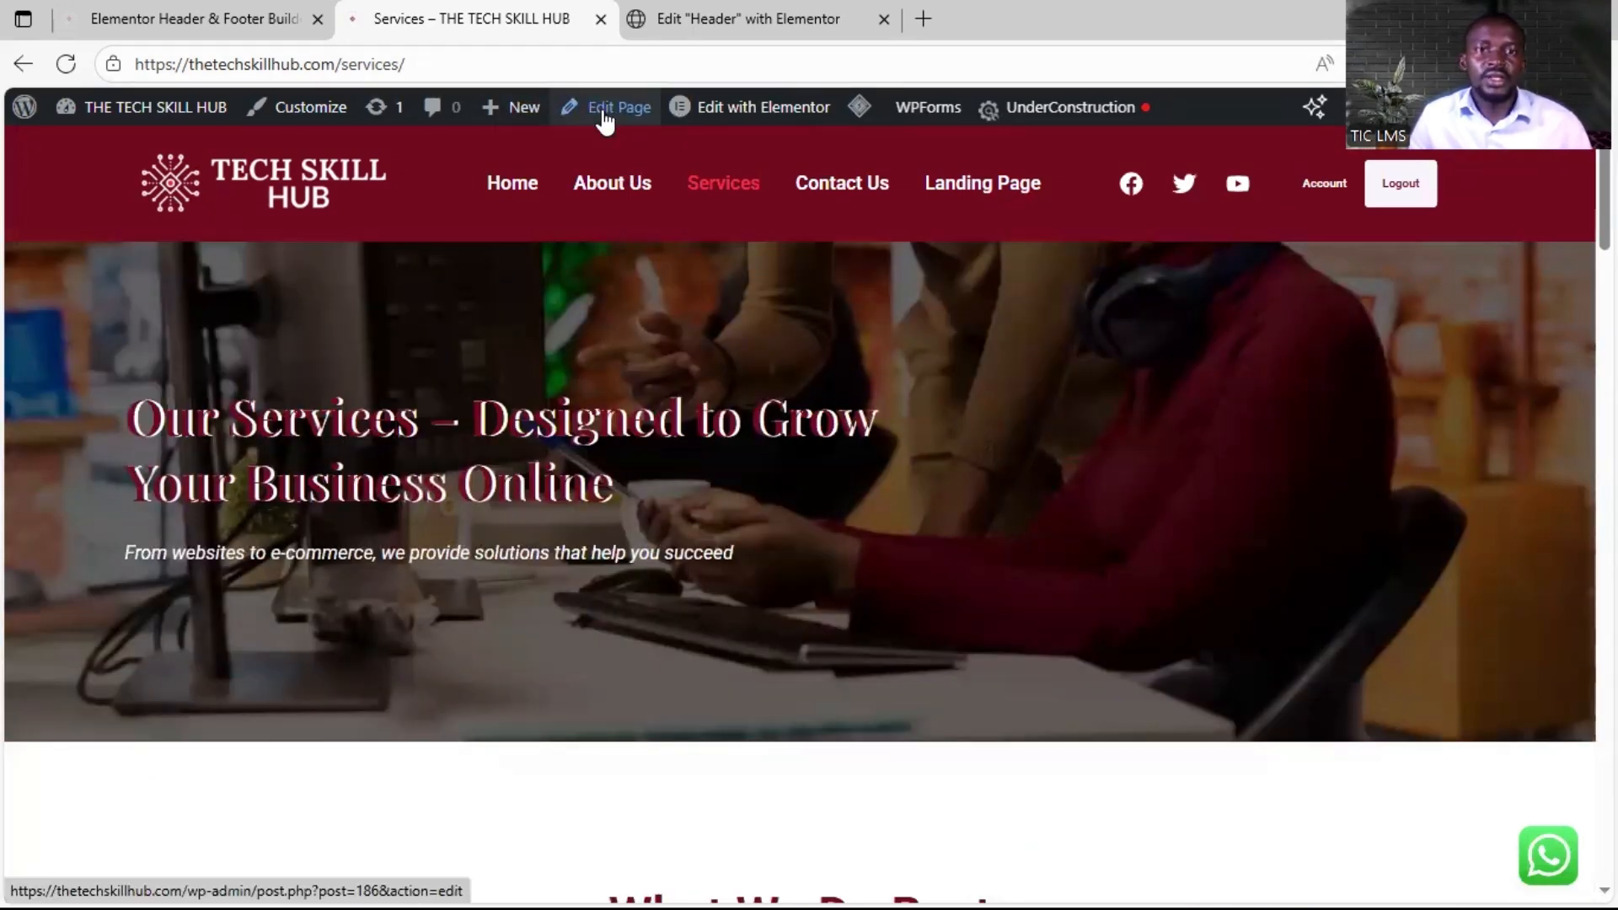
{"action": "right_click", "coordinate": [603, 118]}
{"action": "left_click", "coordinate": [645, 133]}
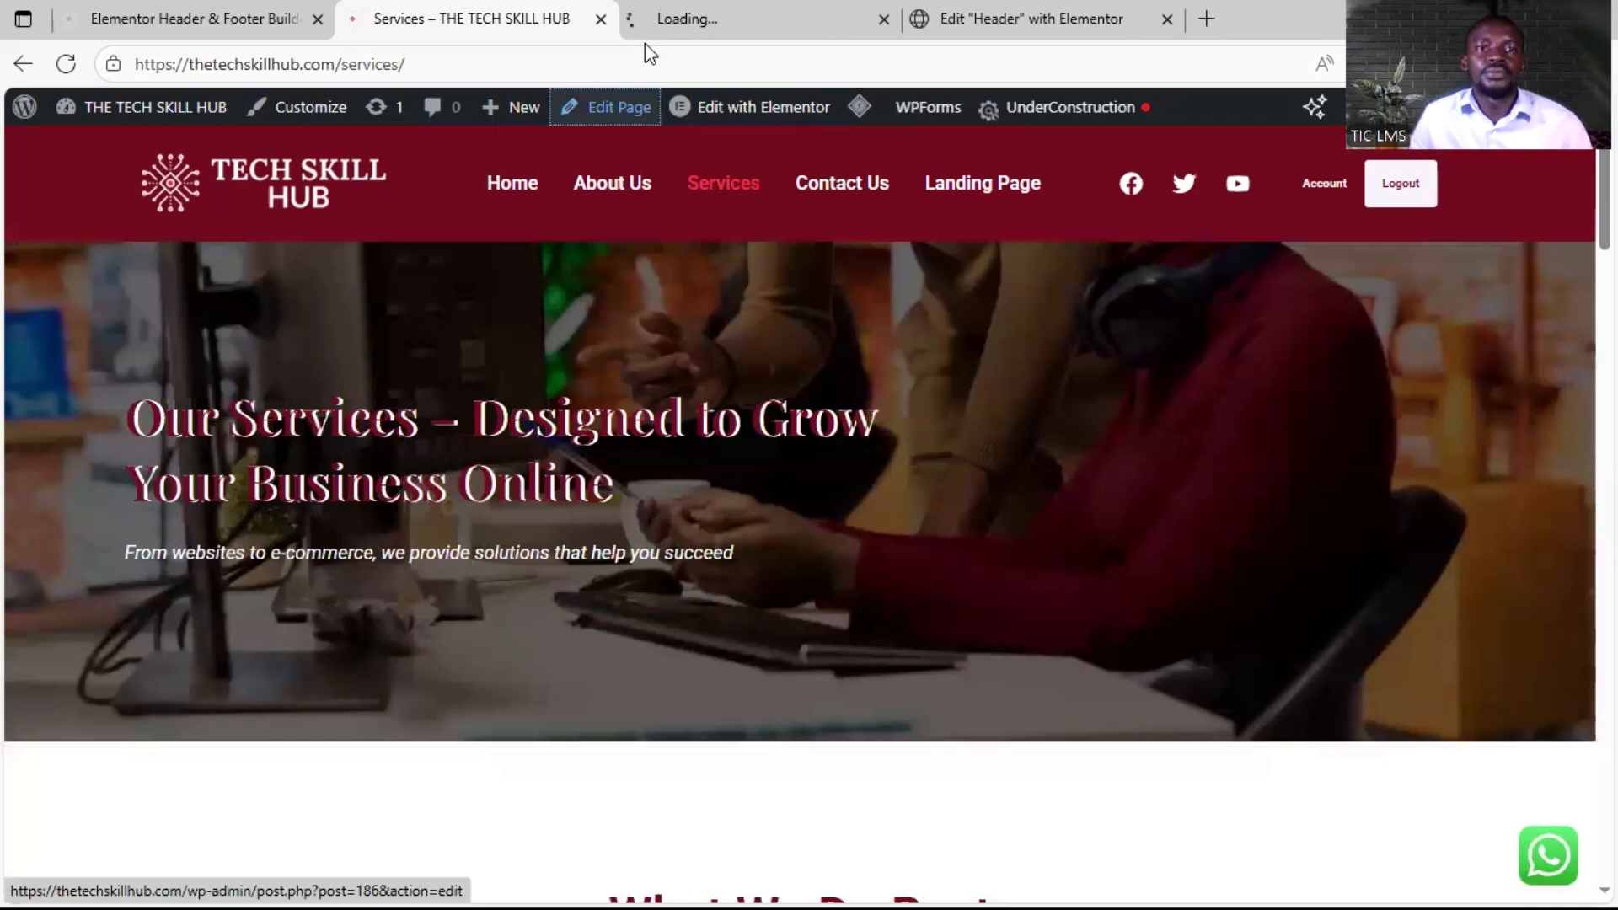
{"action": "left_click", "coordinate": [656, 24]}
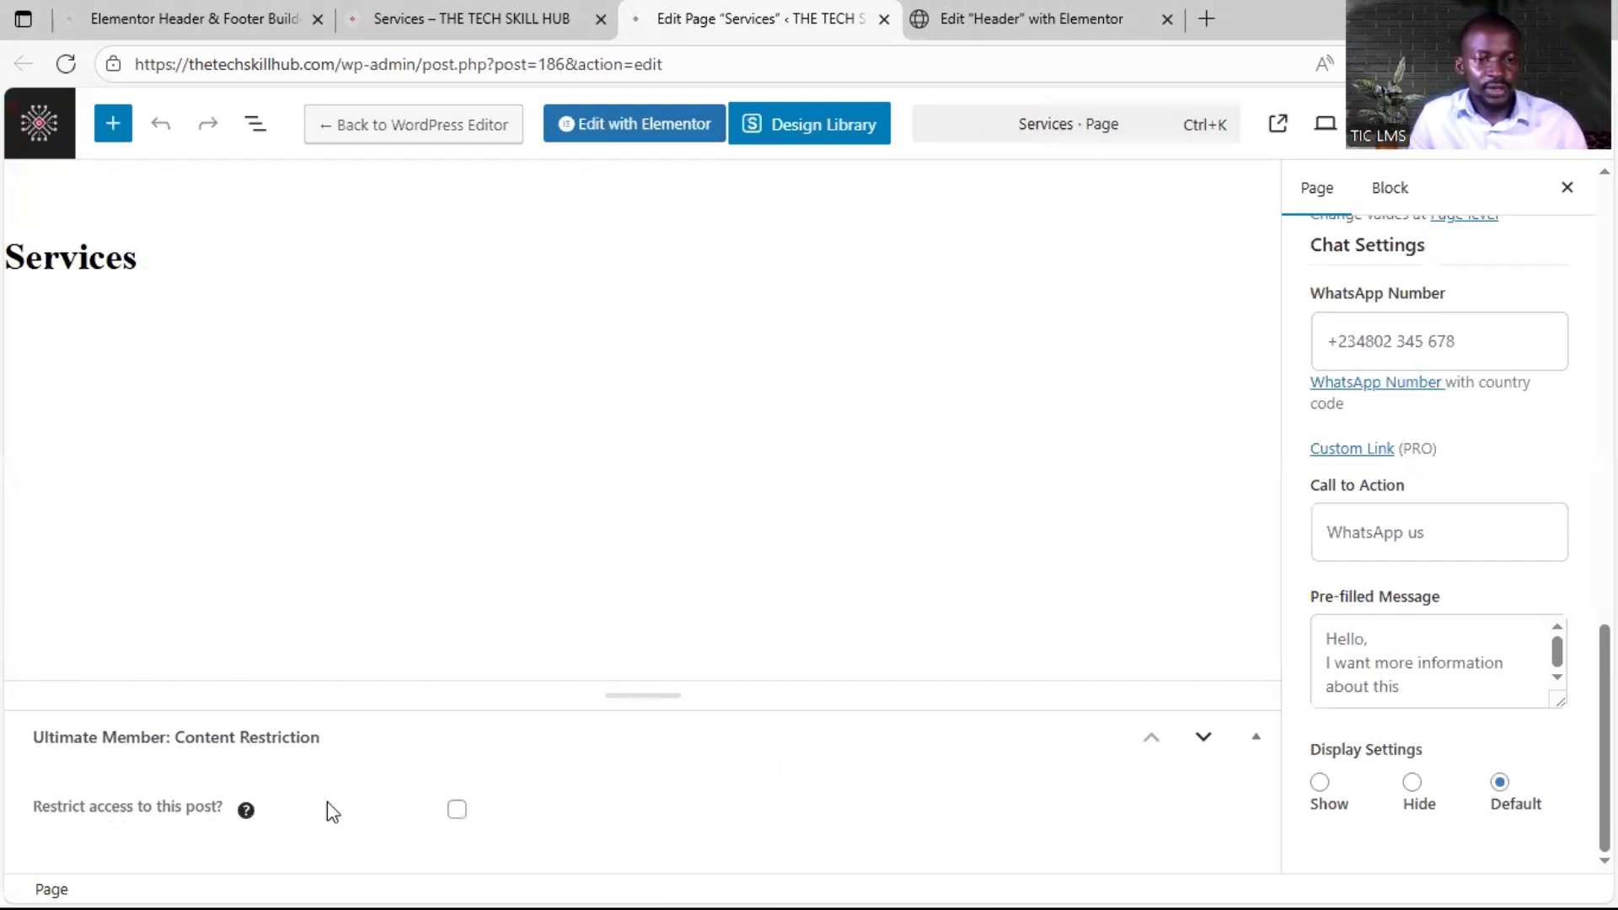
Step: Restrict access to the Services page and allow only Logged in users to access it
{"action": "left_click", "coordinate": [457, 815]}
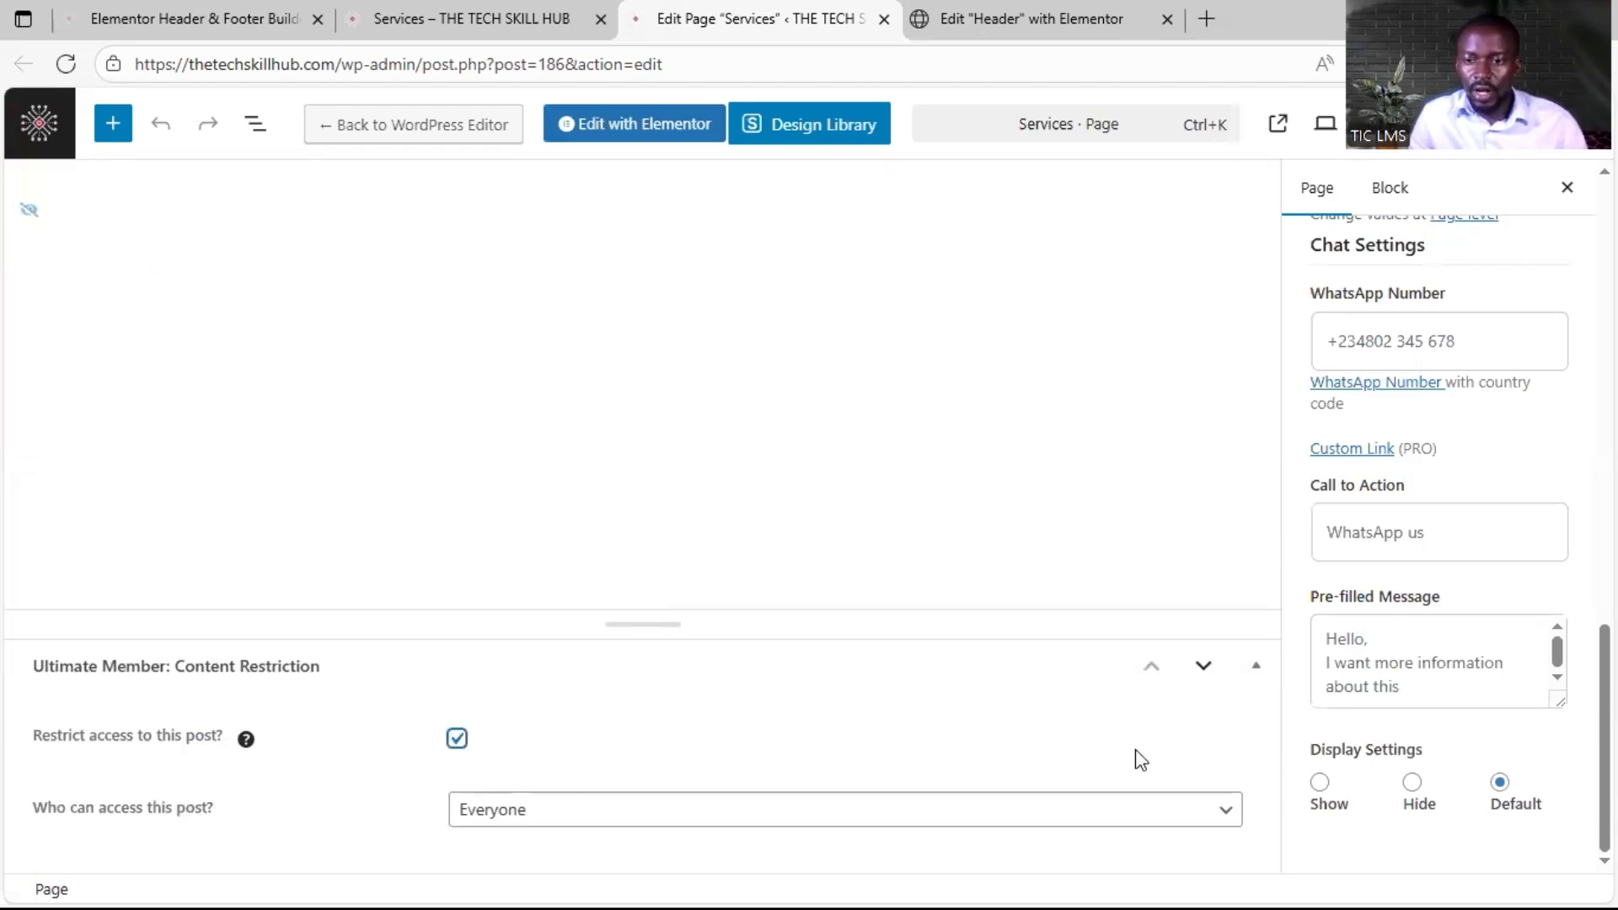
{"action": "left_click", "coordinate": [620, 825]}
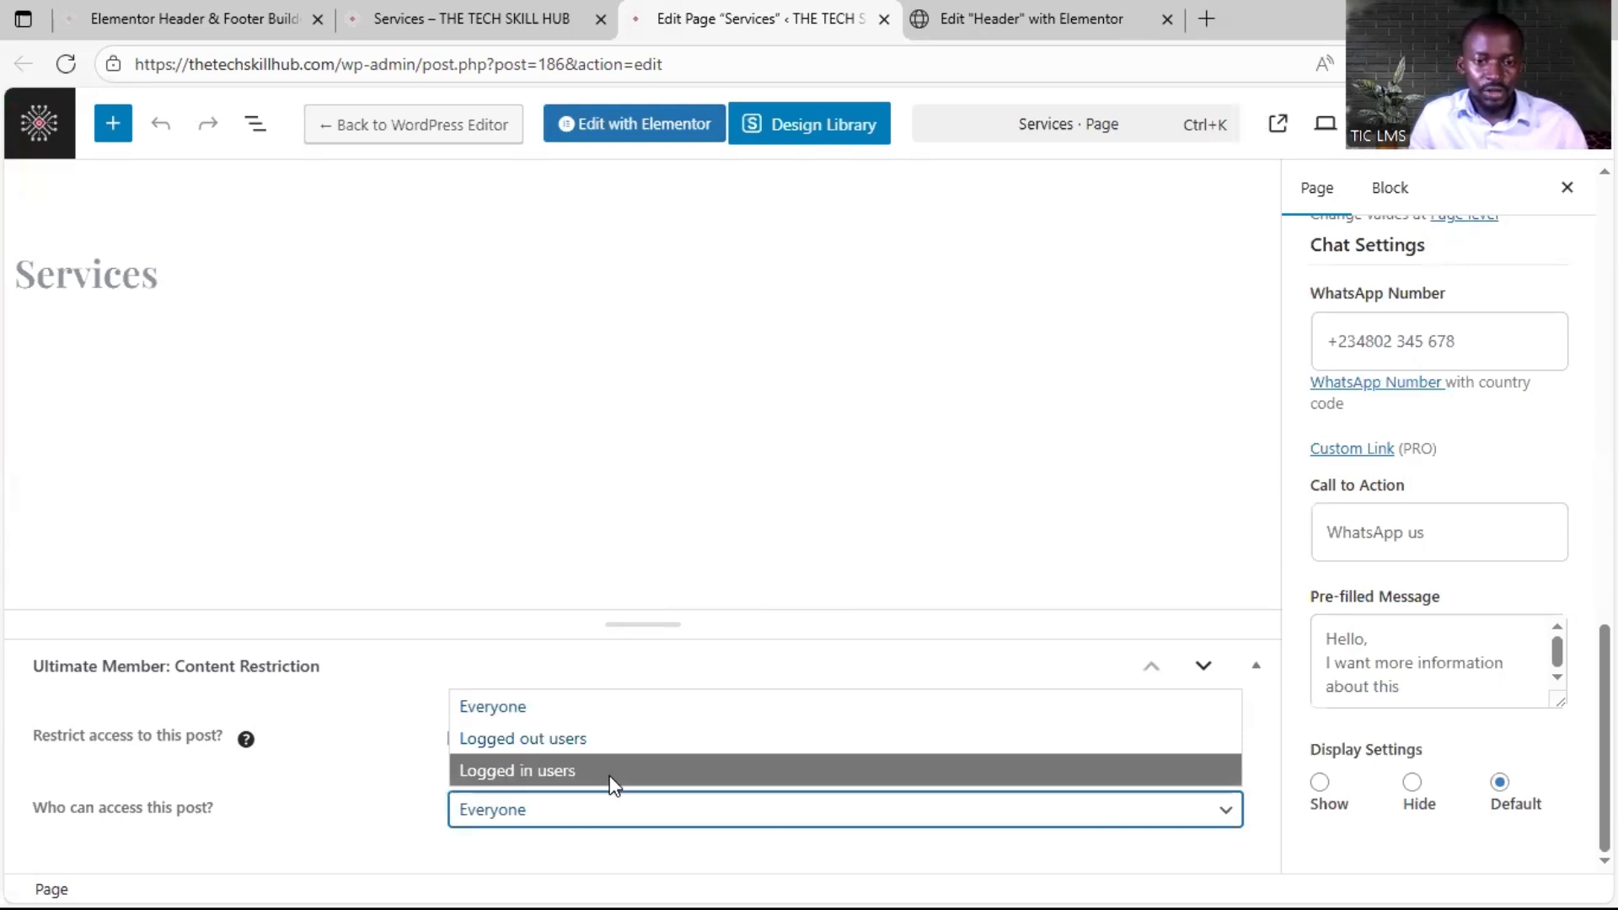
{"action": "left_click", "coordinate": [613, 770]}
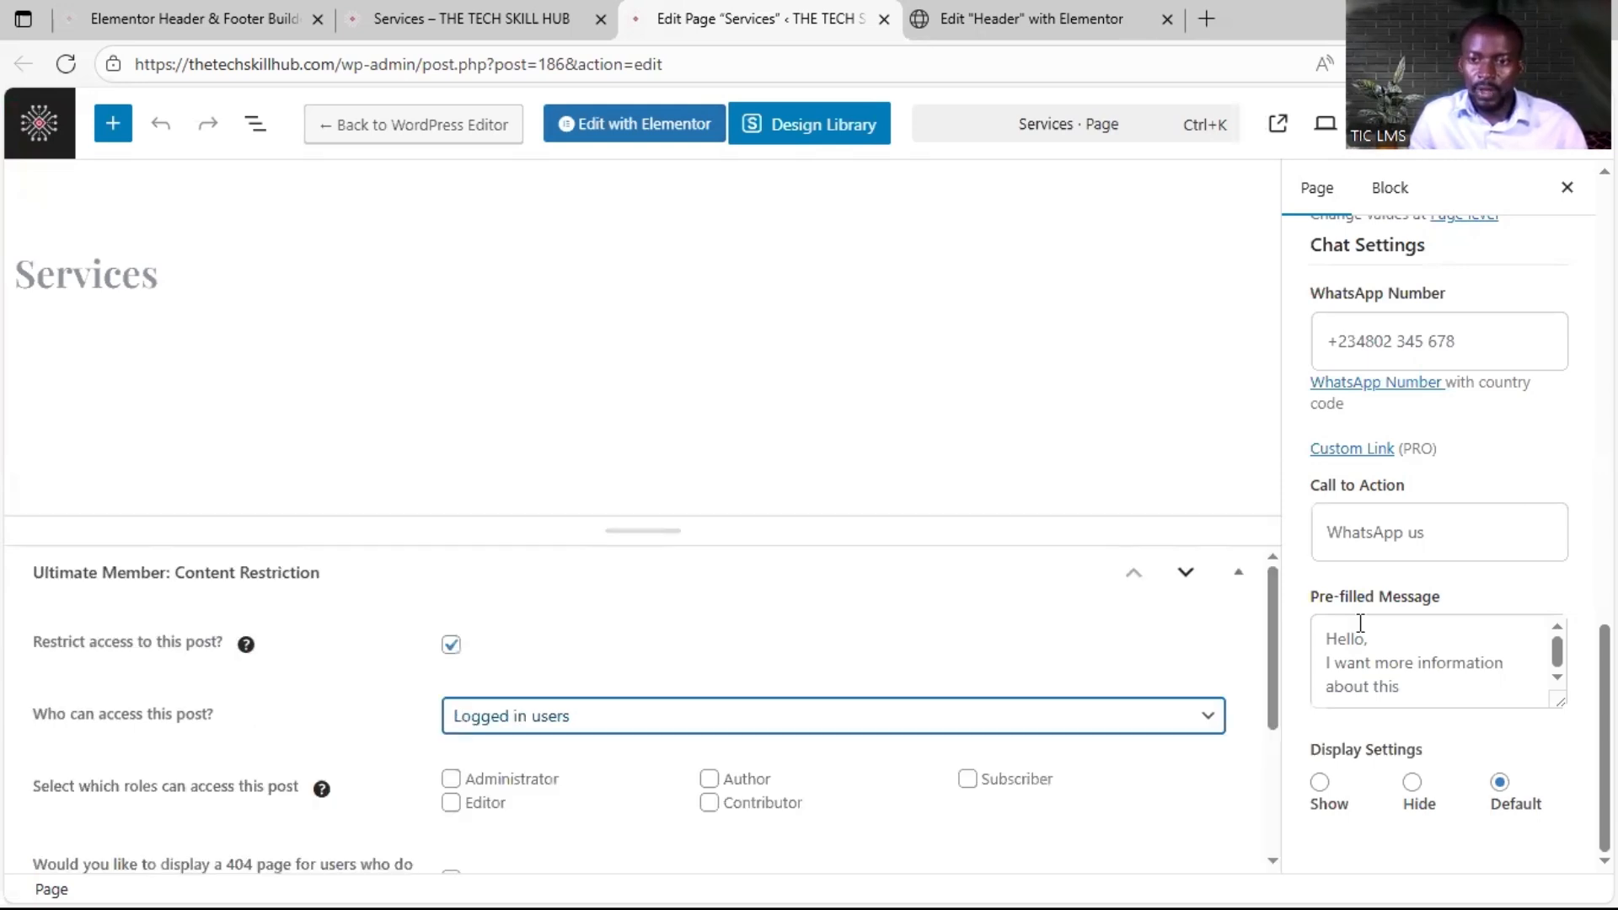
Step: Choose Show access restricted message for users without access and set the restricted access message type to Custom message
{"action": "scroll", "coordinate": [1274, 690], "scroll_direction": "down", "scroll_amount": 1}
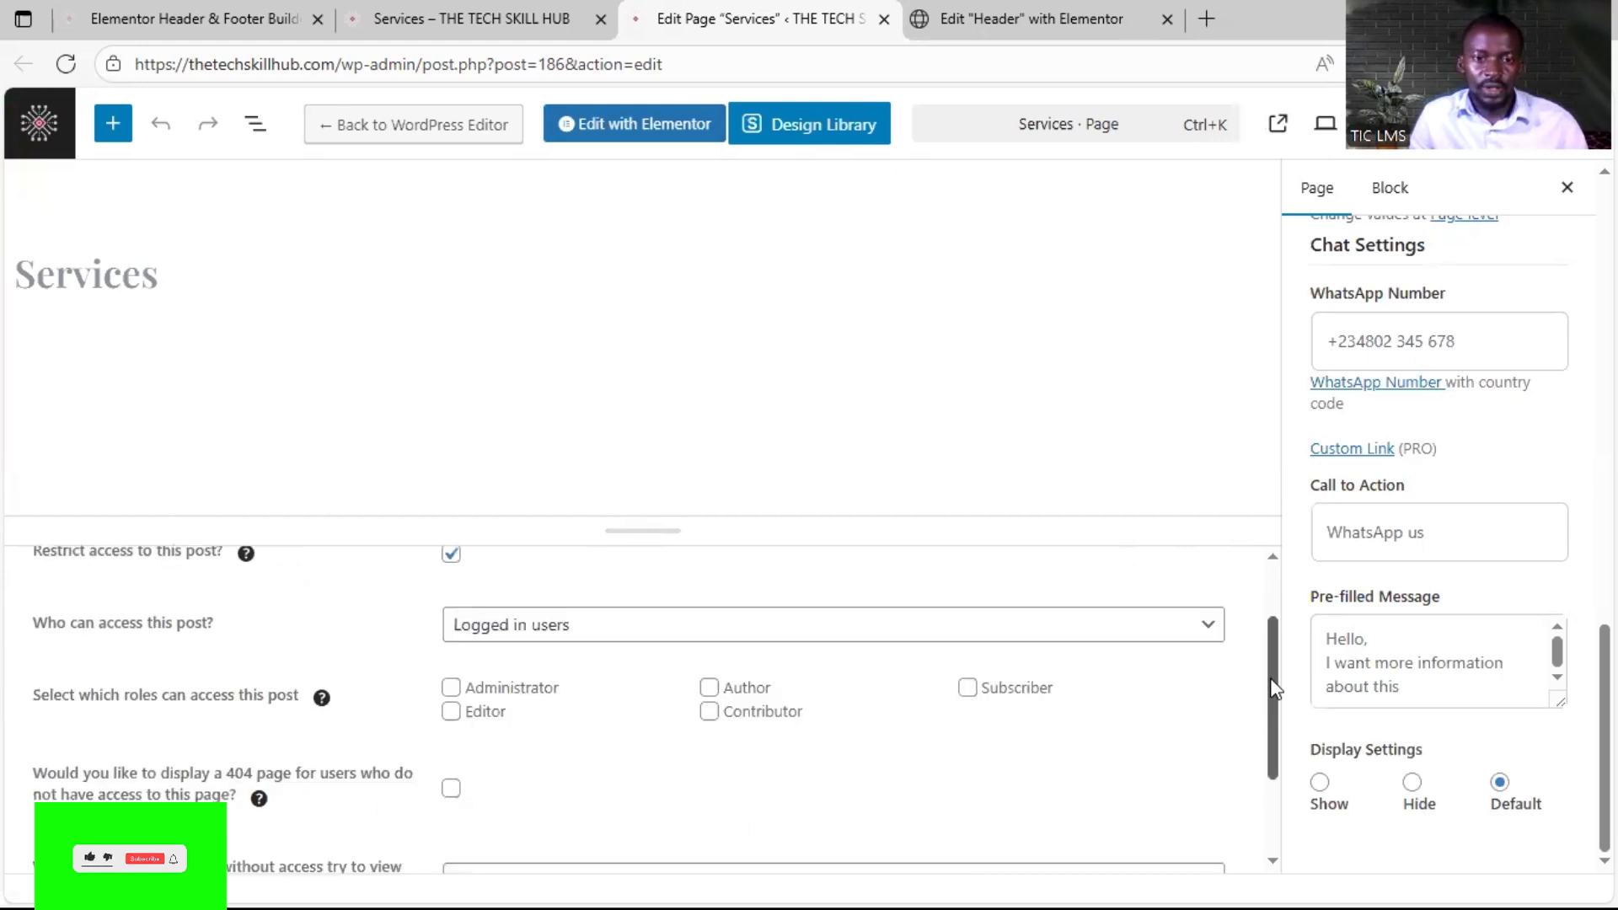
{"action": "scroll", "coordinate": [556, 699], "scroll_direction": "down", "scroll_amount": 1}
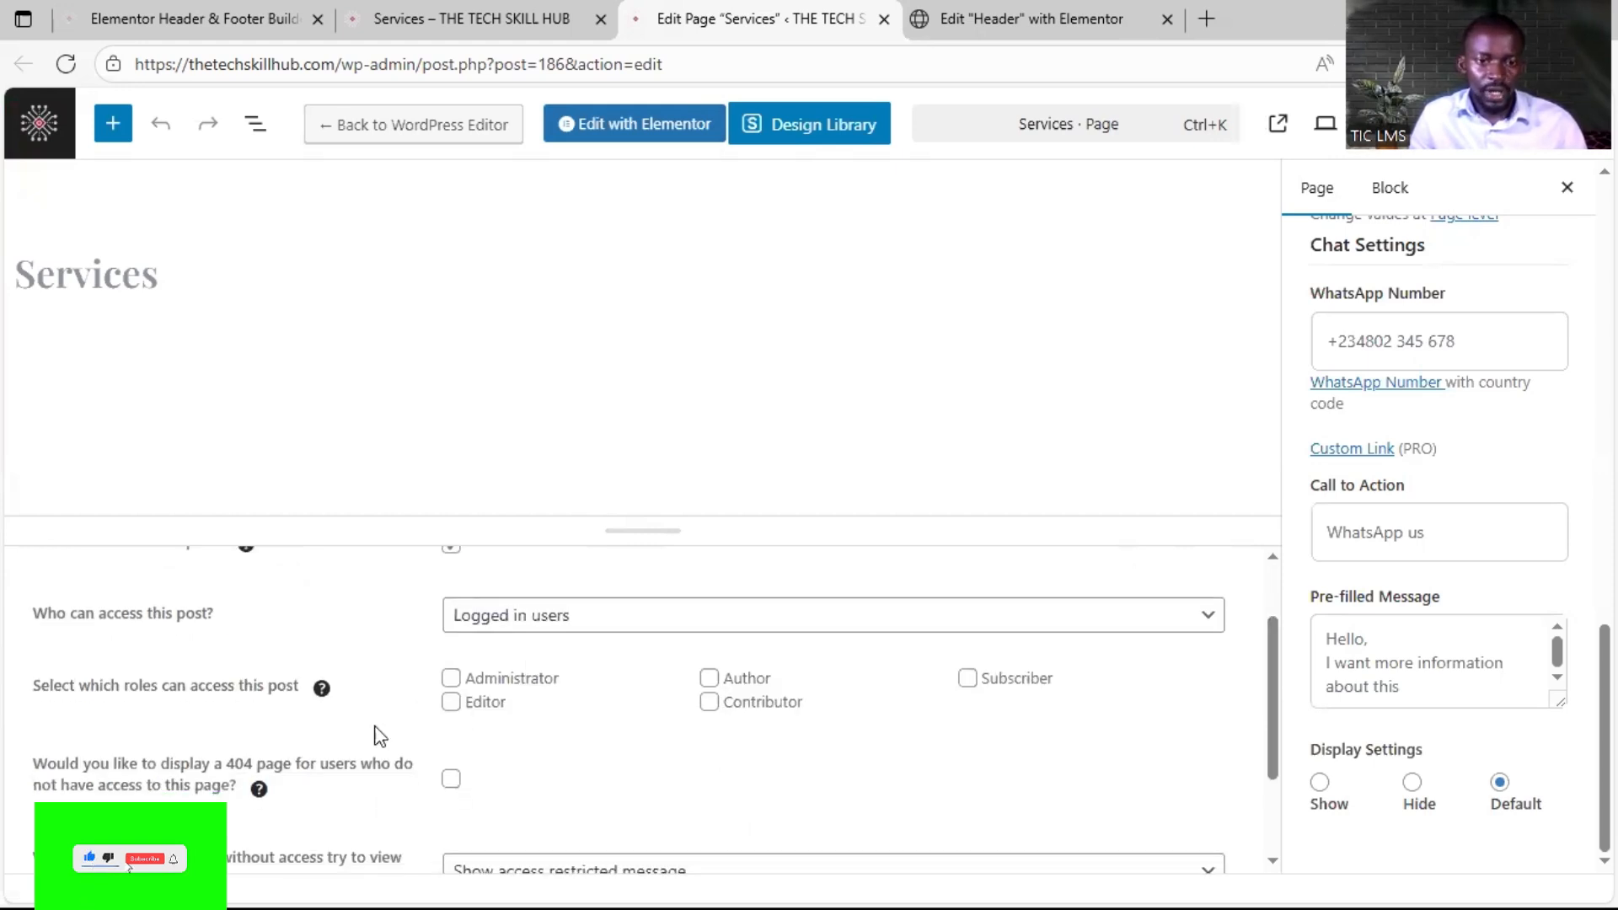
{"action": "scroll", "coordinate": [377, 736], "scroll_direction": "down", "scroll_amount": 1}
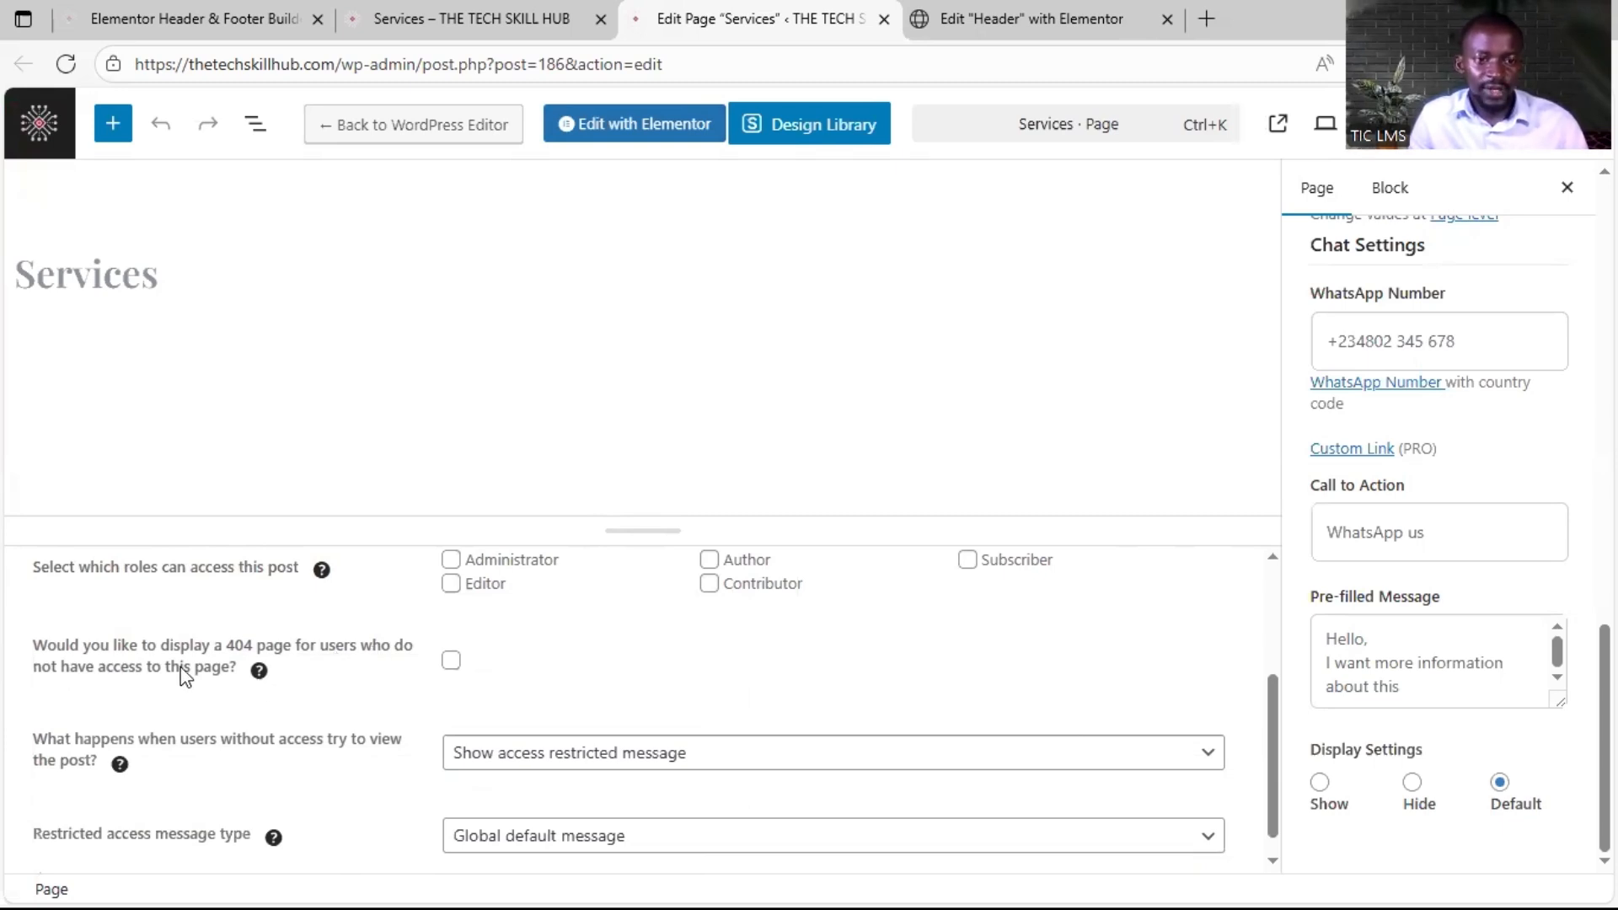
{"action": "mouse_move", "coordinate": [262, 670]}
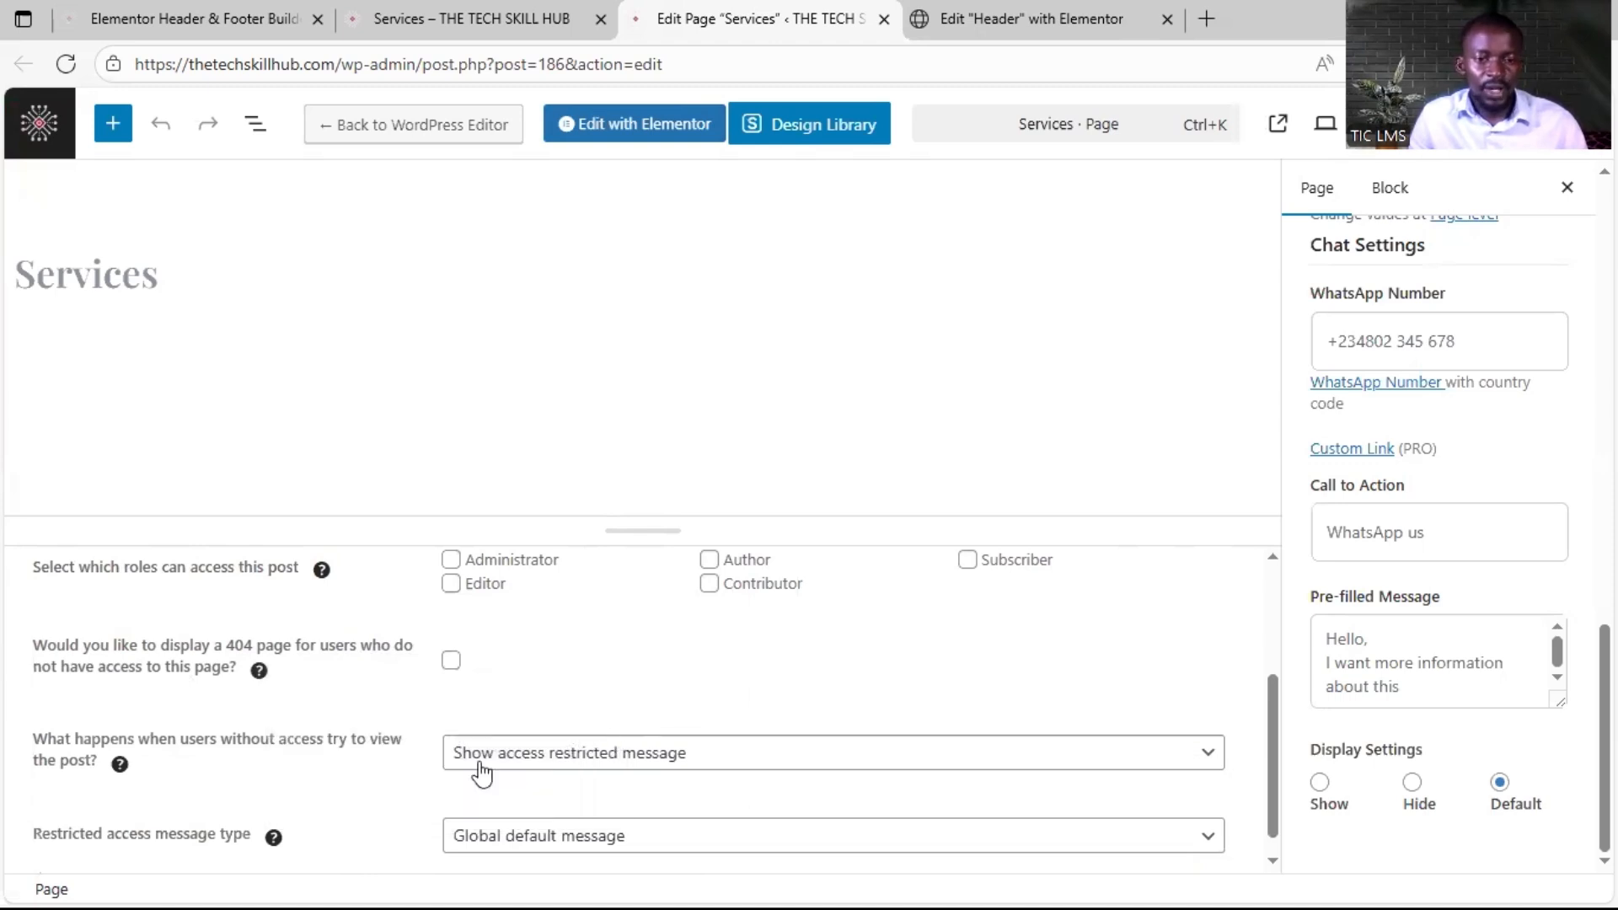
{"action": "scroll", "coordinate": [229, 740], "scroll_direction": "down", "scroll_amount": 1}
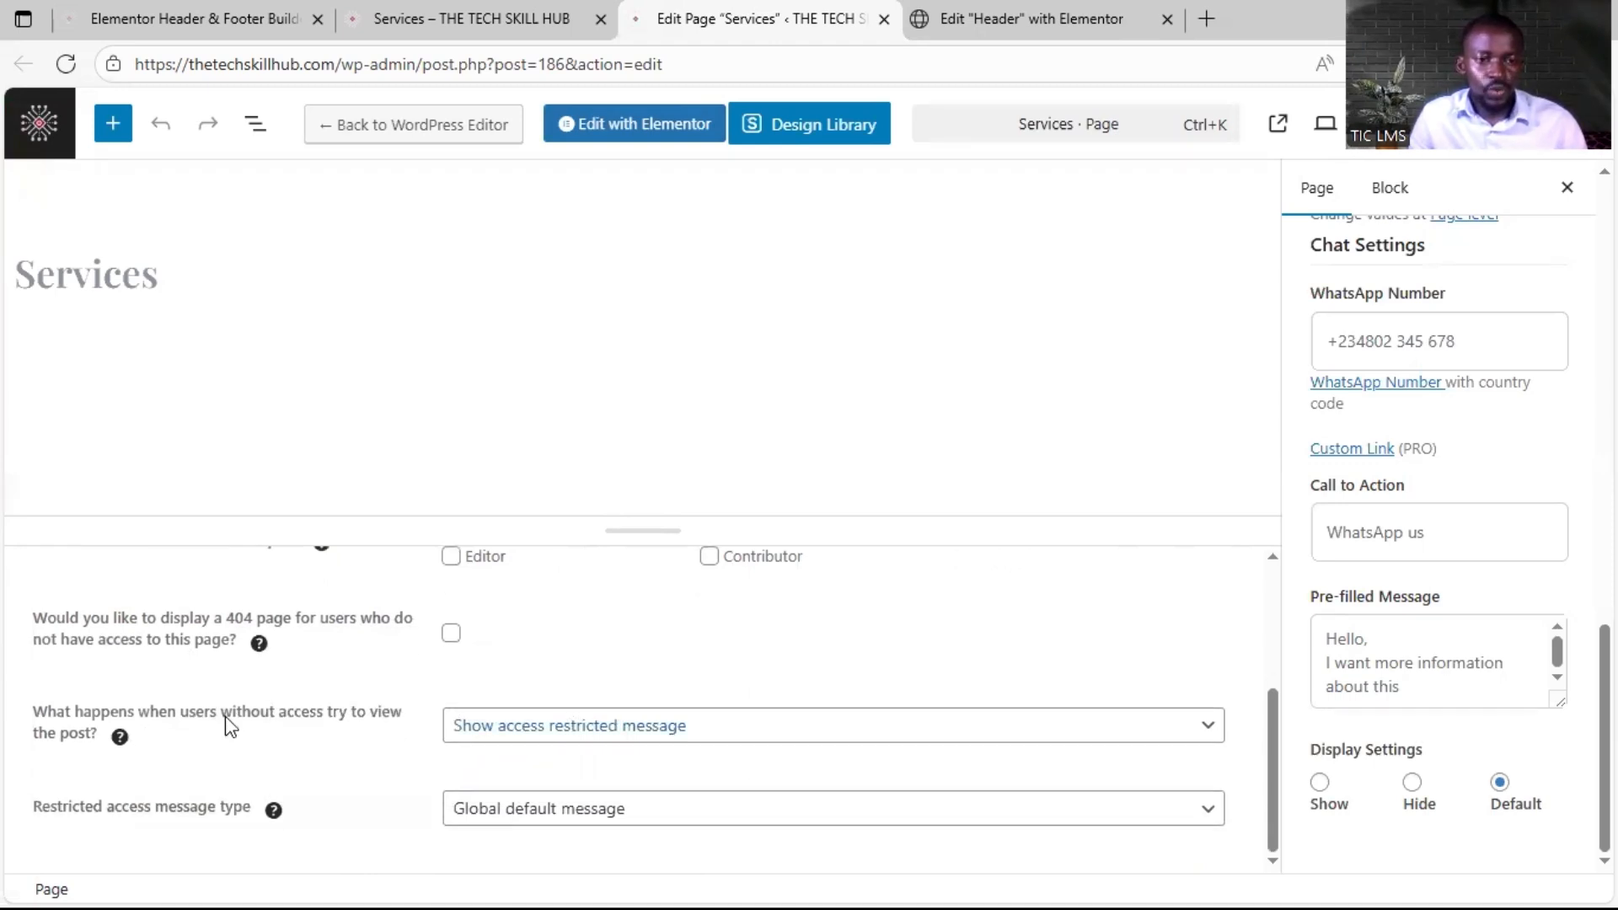
{"action": "left_click", "coordinate": [509, 735]}
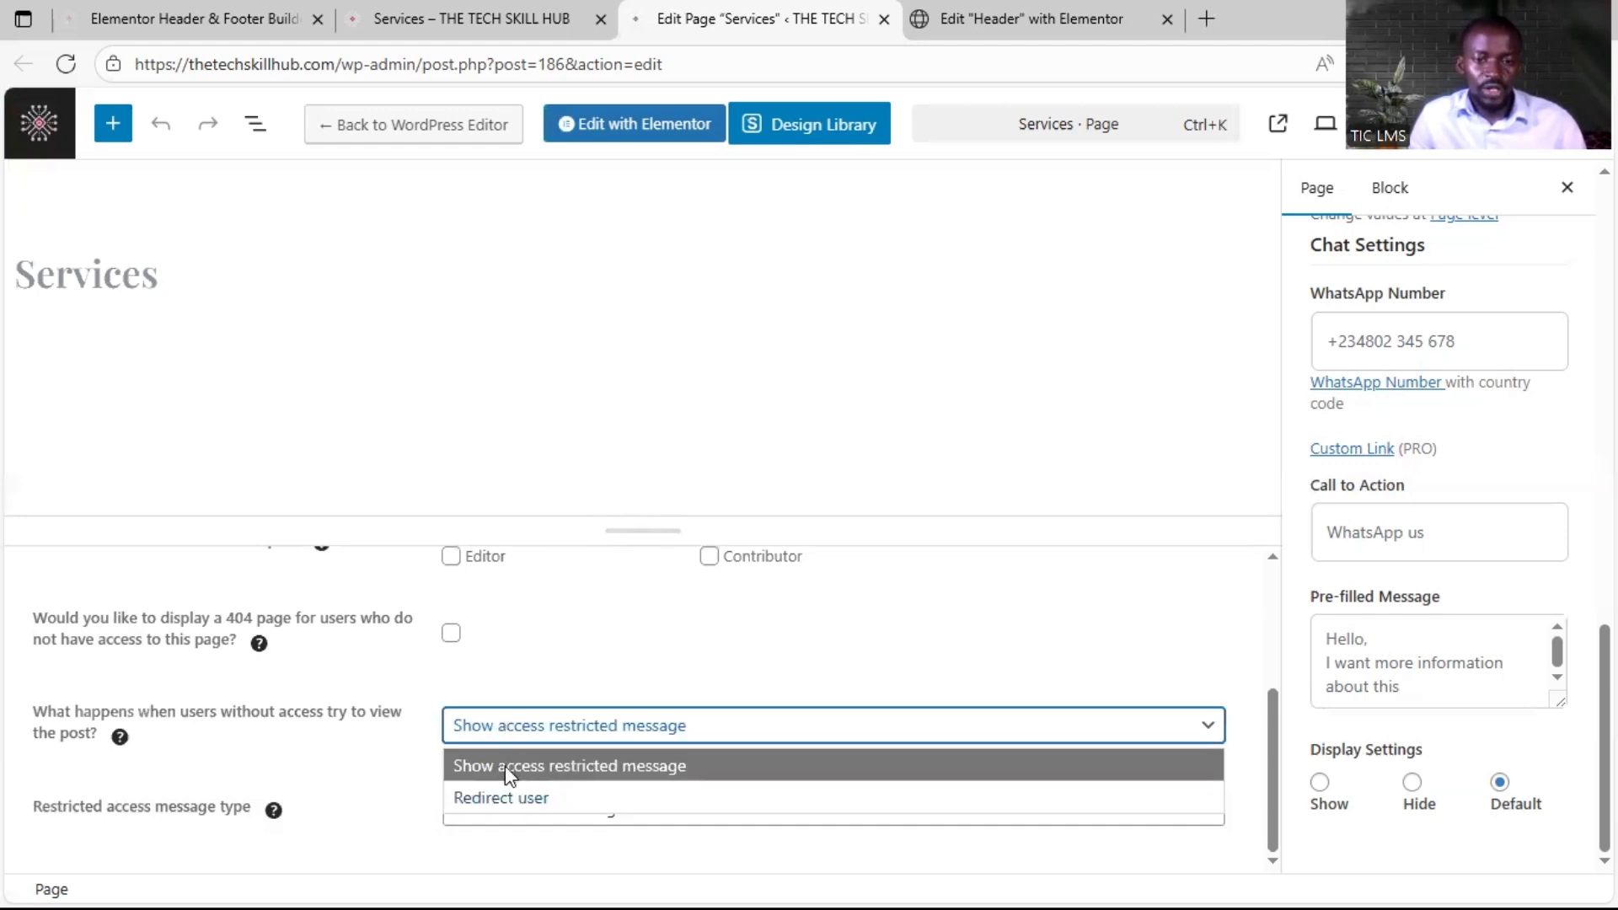
{"action": "left_click", "coordinate": [599, 764]}
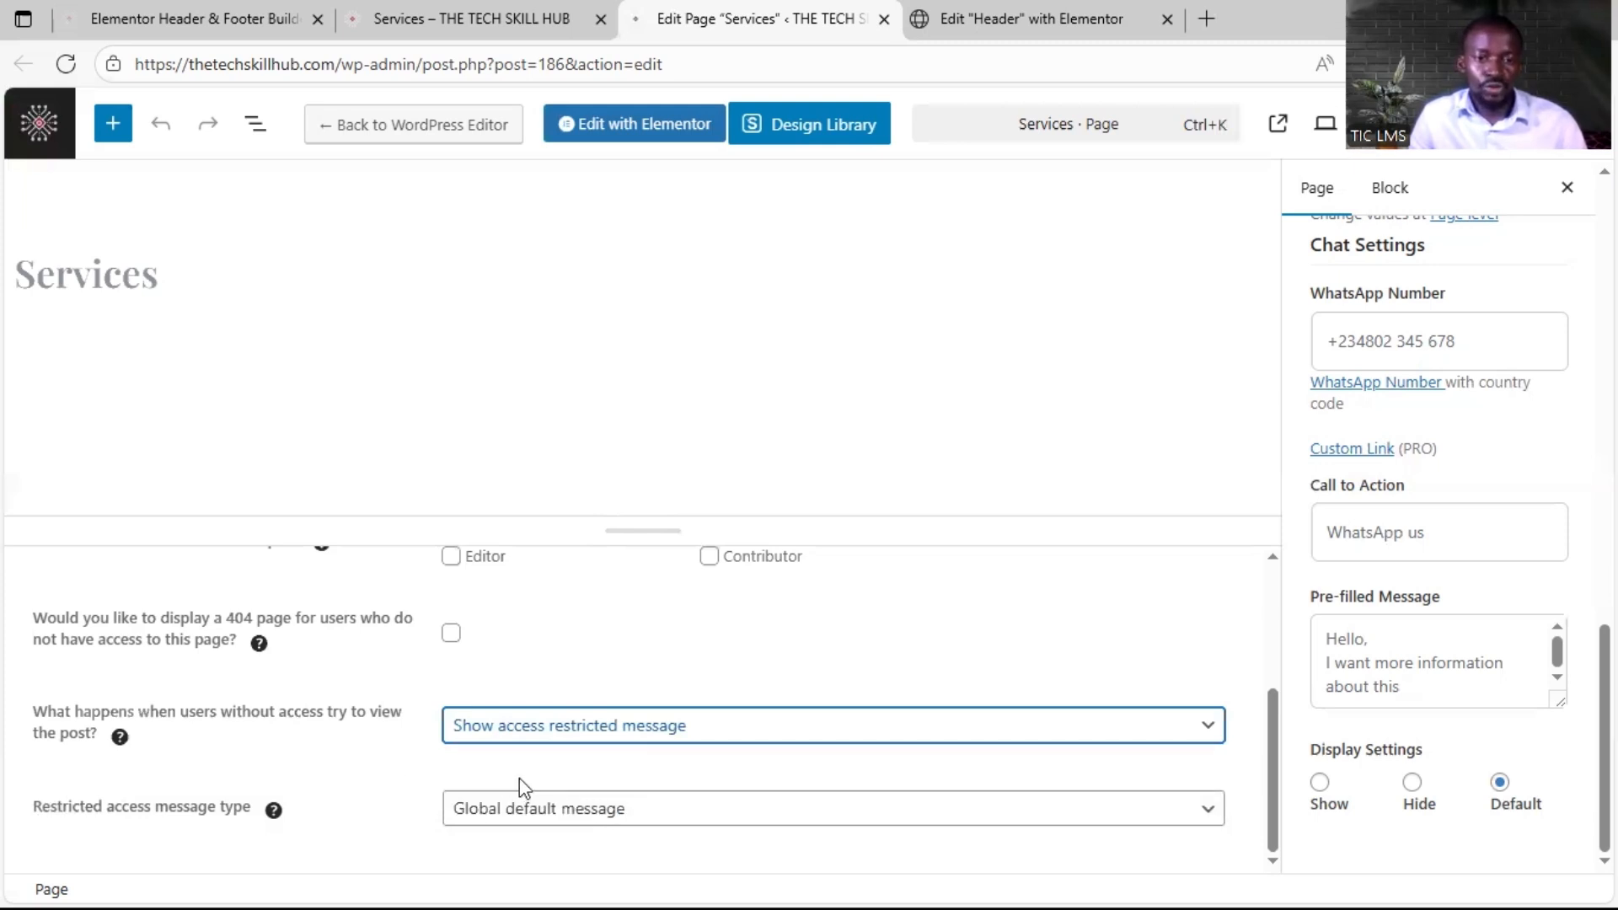
{"action": "left_click", "coordinate": [542, 811]}
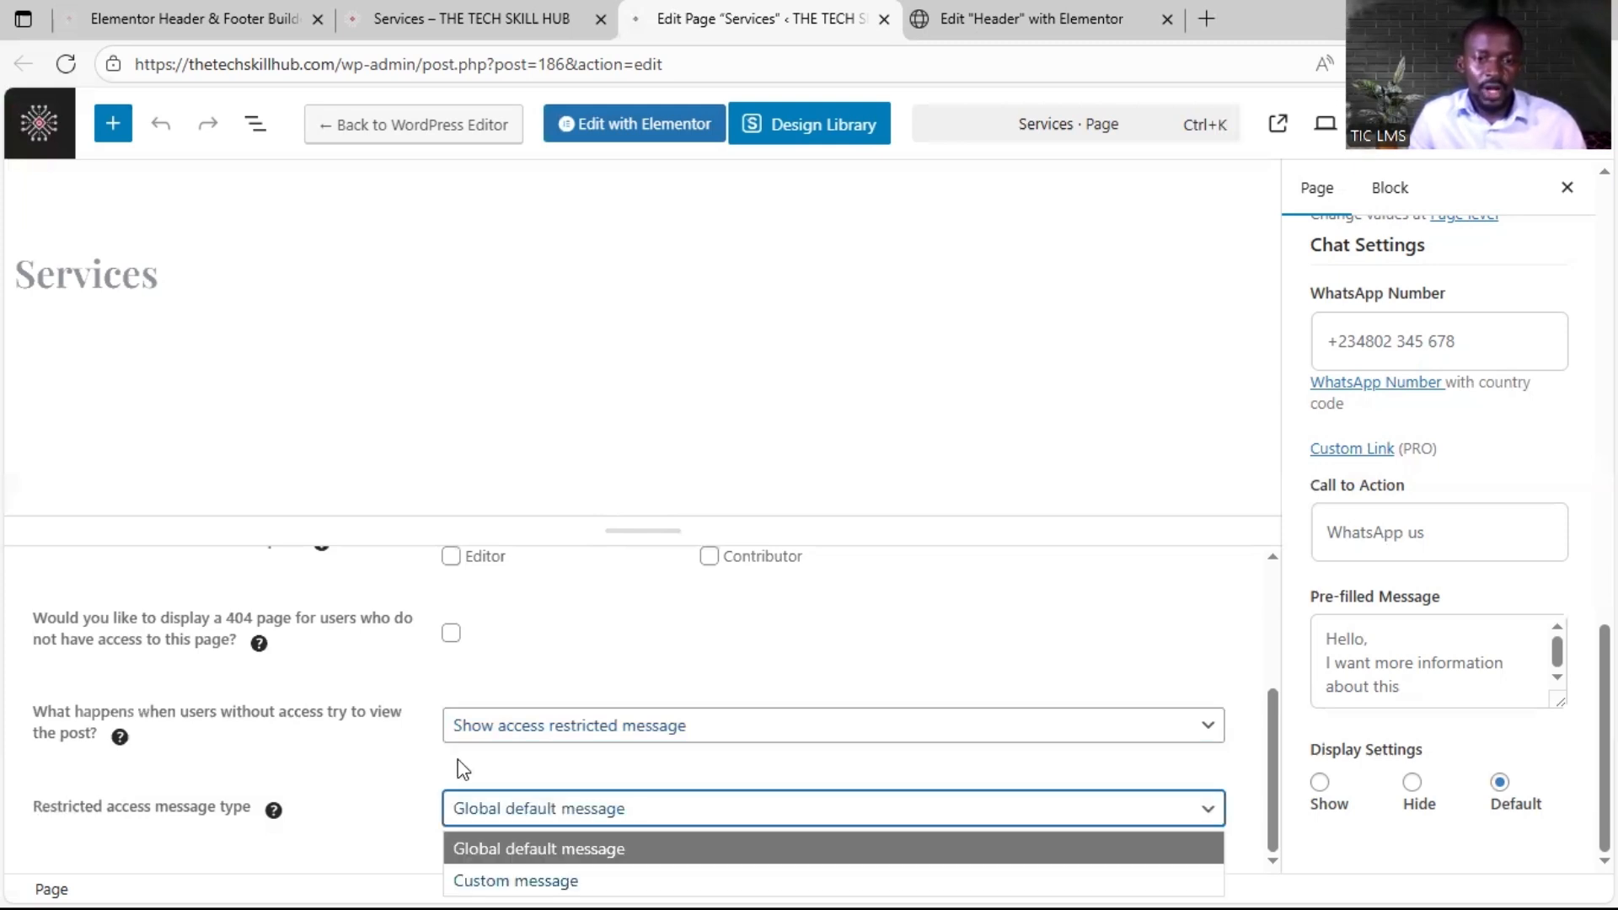
{"action": "left_click", "coordinate": [498, 807]}
{"action": "left_click", "coordinate": [500, 812]}
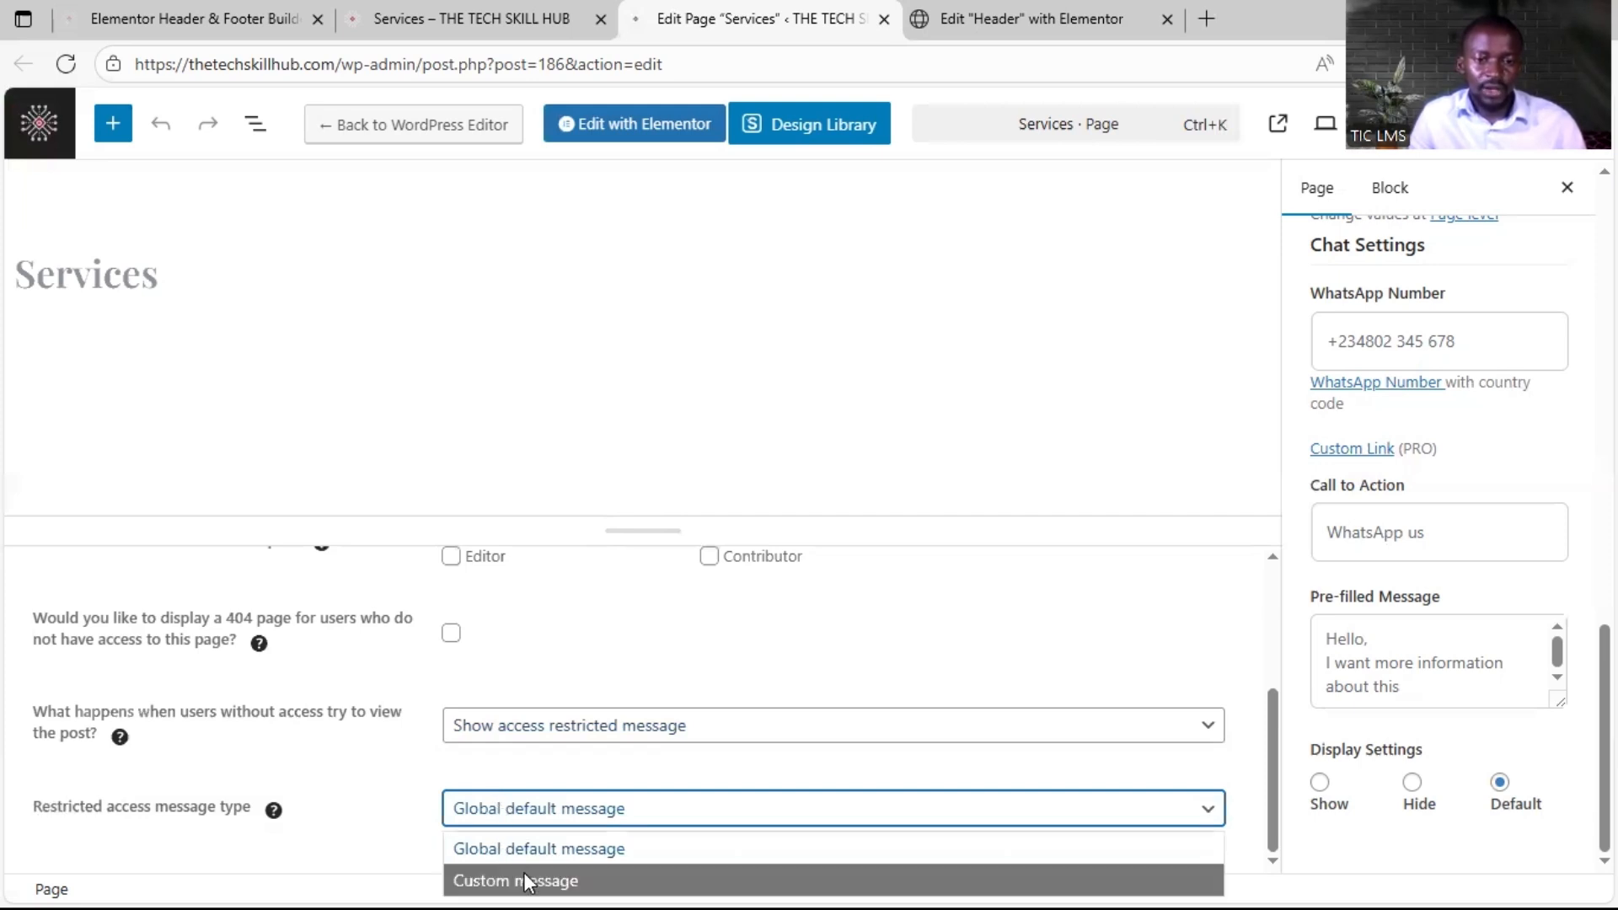
{"action": "left_click", "coordinate": [523, 880]}
Step: Write the custom message "You need to register or login before you can have access to this page's content." with "Register or Login" below it
{"action": "scroll", "coordinate": [368, 772], "scroll_direction": "down", "scroll_amount": 5}
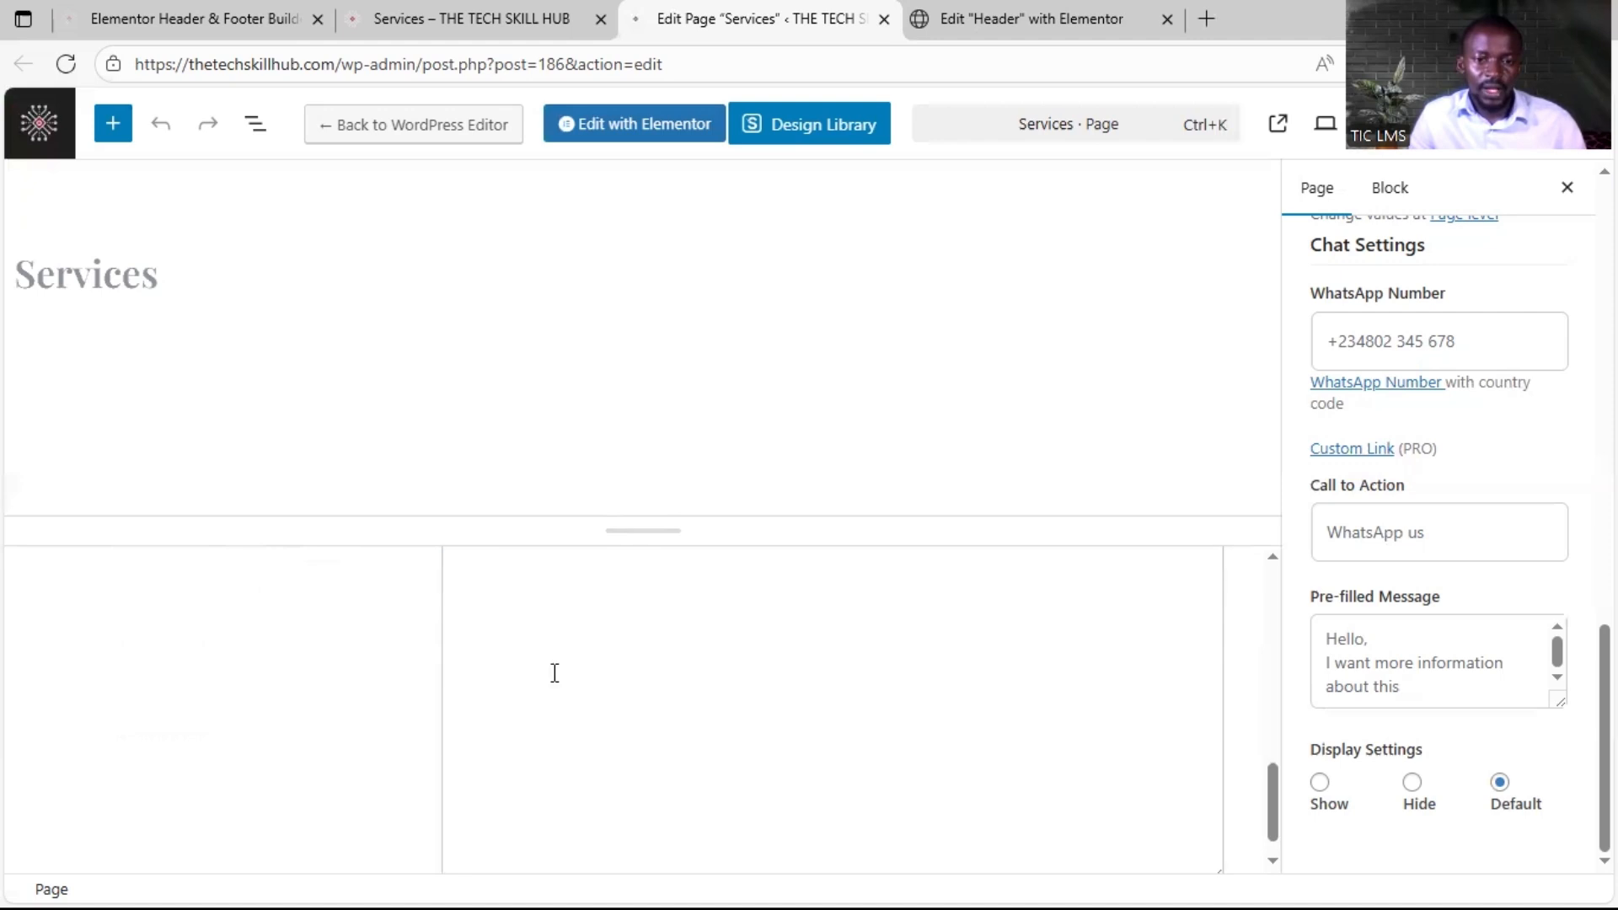
{"action": "scroll", "coordinate": [578, 635], "scroll_direction": "up", "scroll_amount": 2}
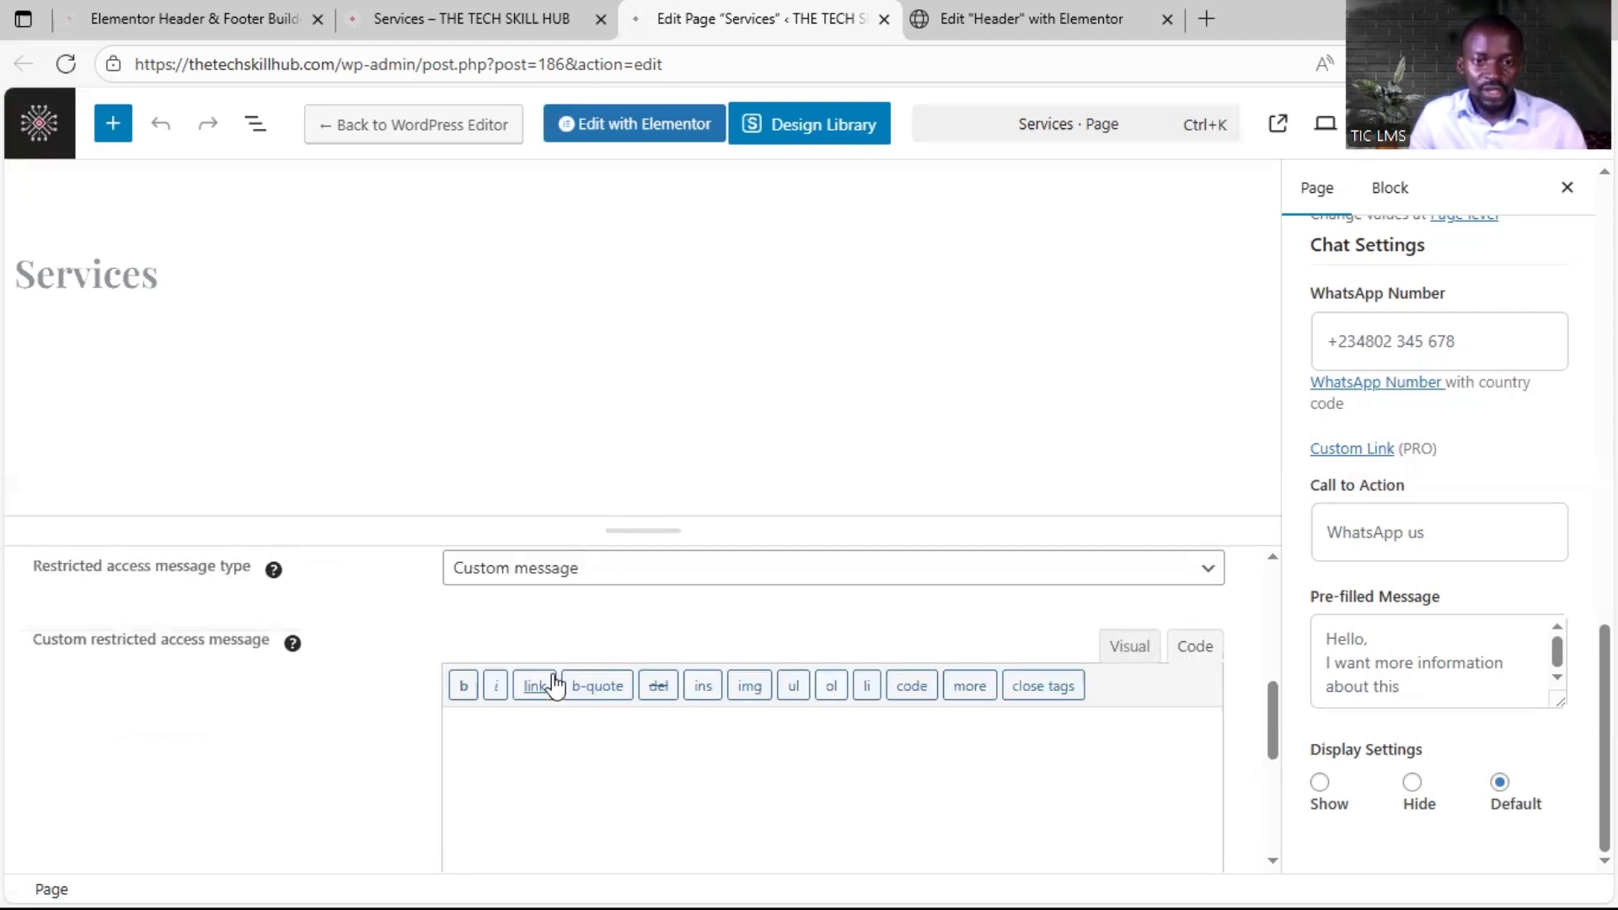
{"action": "left_click", "coordinate": [516, 752]}
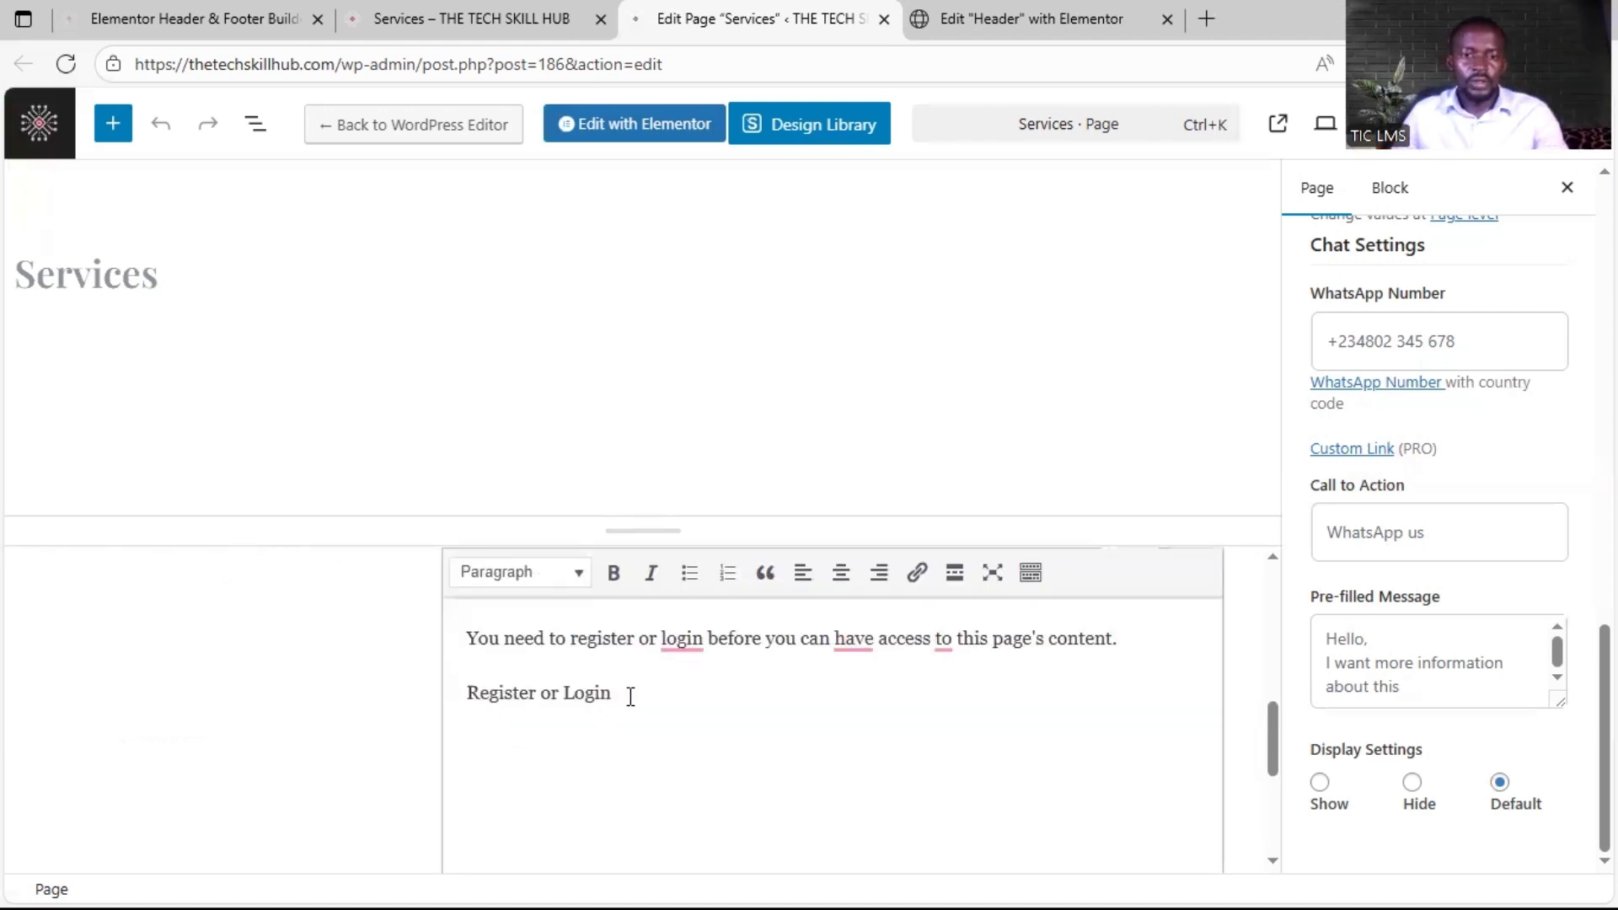
{"action": "scroll", "coordinate": [405, 725], "scroll_direction": "up", "scroll_amount": 4}
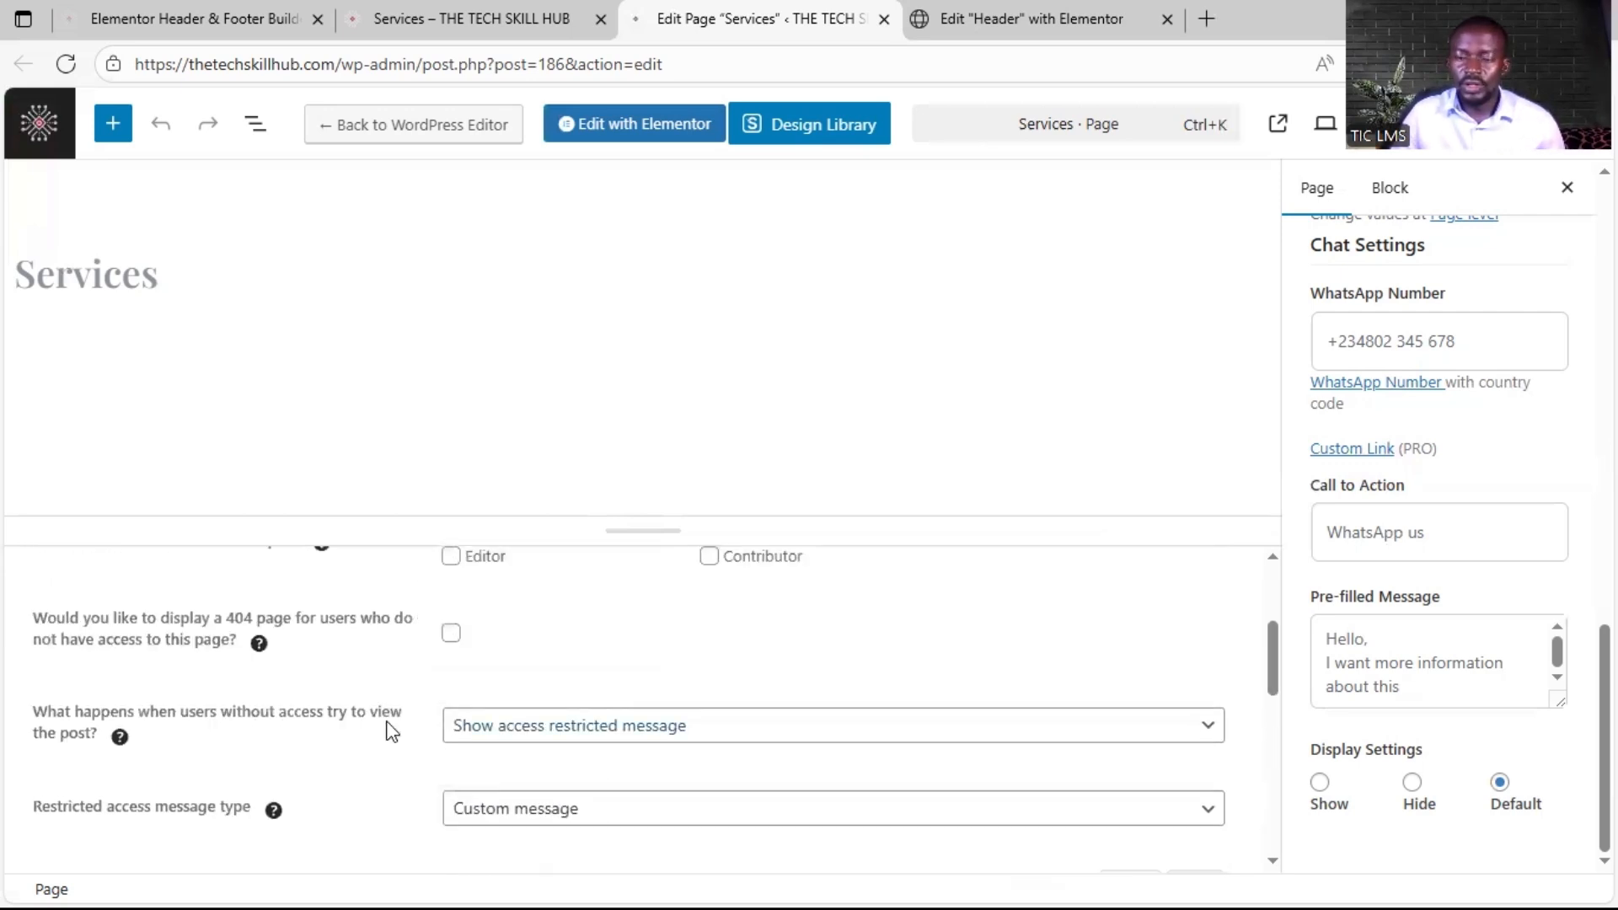
{"action": "scroll", "coordinate": [393, 731], "scroll_direction": "down", "scroll_amount": 3}
{"action": "scroll", "coordinate": [397, 665], "scroll_direction": "up", "scroll_amount": 3}
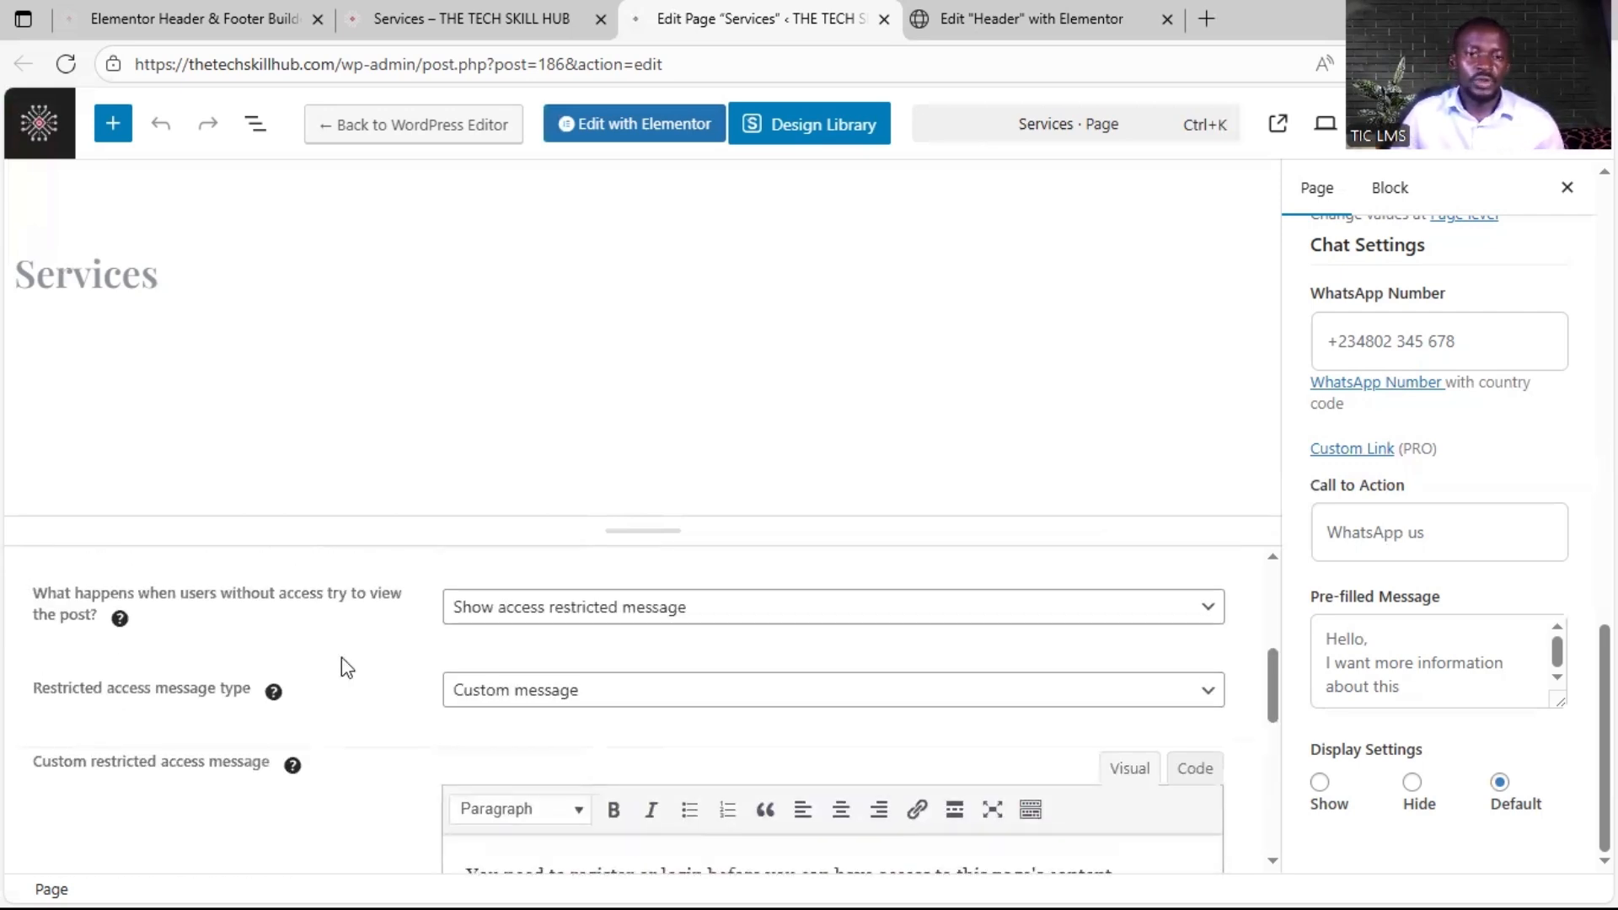
{"action": "scroll", "coordinate": [498, 758], "scroll_direction": "down", "scroll_amount": 3}
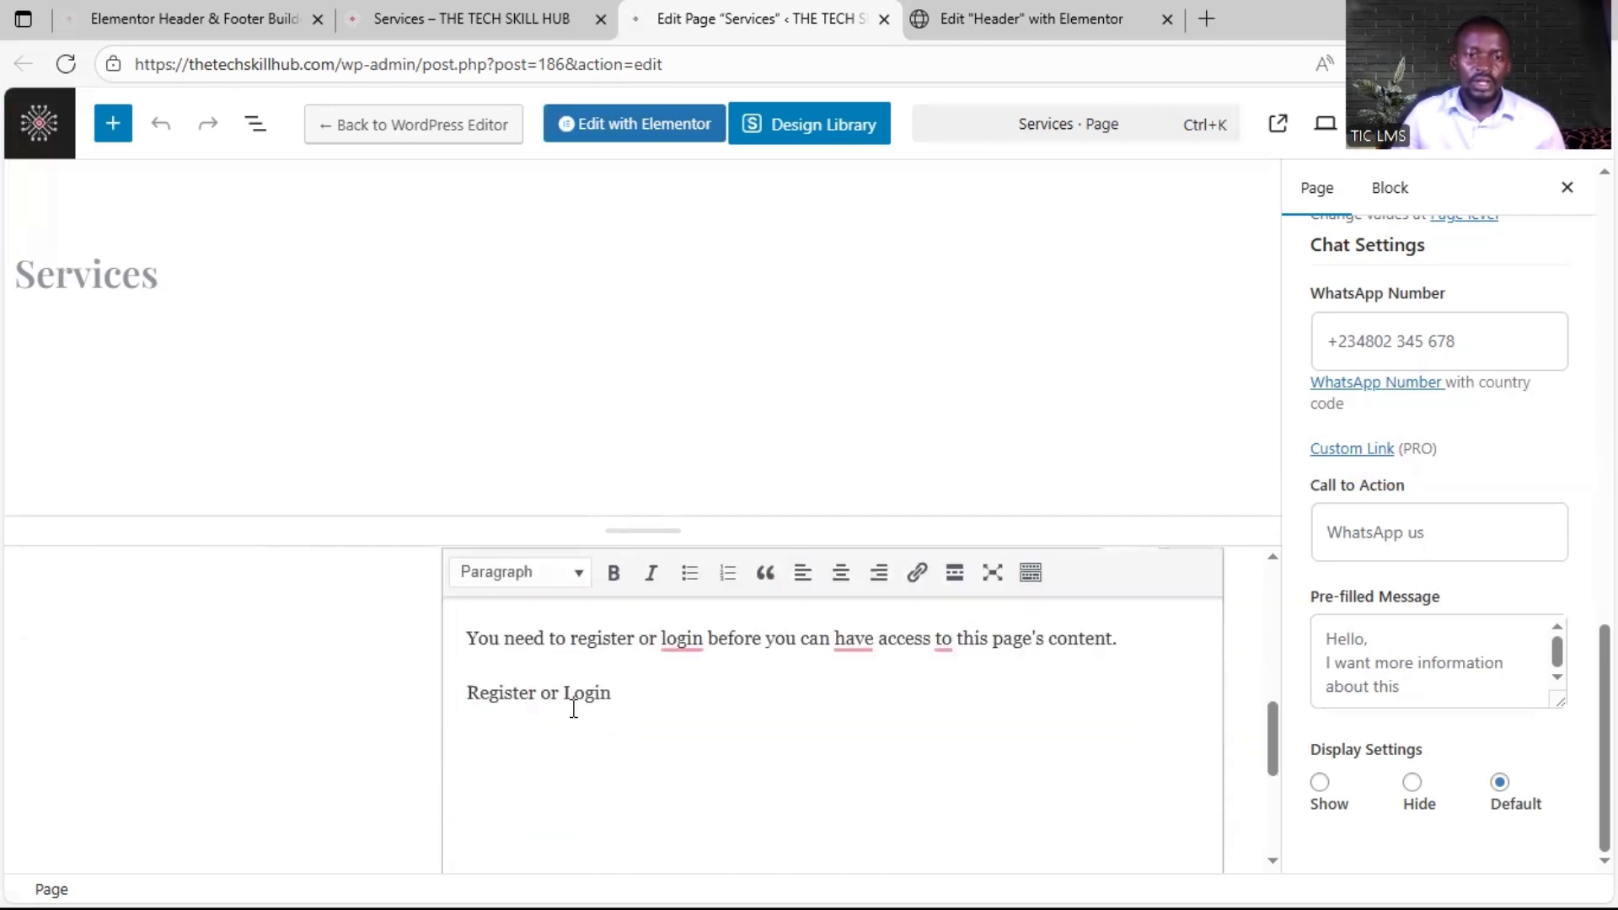
Step: Link the word Login in the custom message to the login page address copied from the live site's header
{"action": "key", "text": "shift+Left"}
{"action": "key", "text": "shift+Left"}
{"action": "key", "text": "shift+Left"}
{"action": "key", "text": "shift+Left"}
{"action": "key", "text": "shift+Left"}
{"action": "key", "text": "shift+Left"}
{"action": "key", "text": "shift+Left"}
{"action": "key", "text": "shift+Left"}
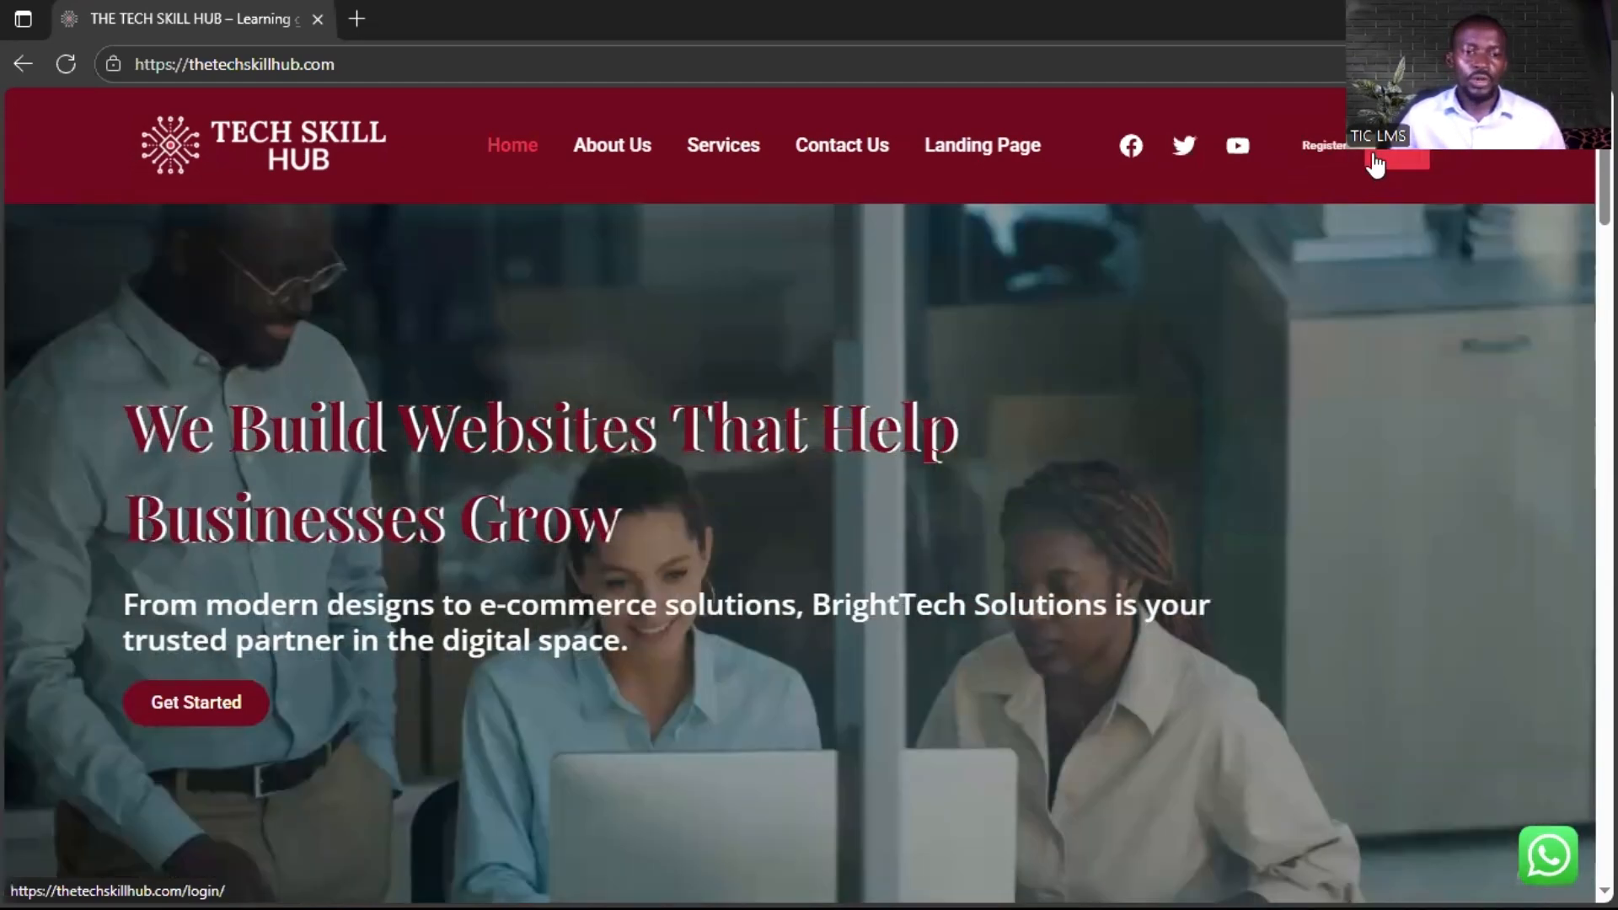
{"action": "right_click", "coordinate": [1376, 165]}
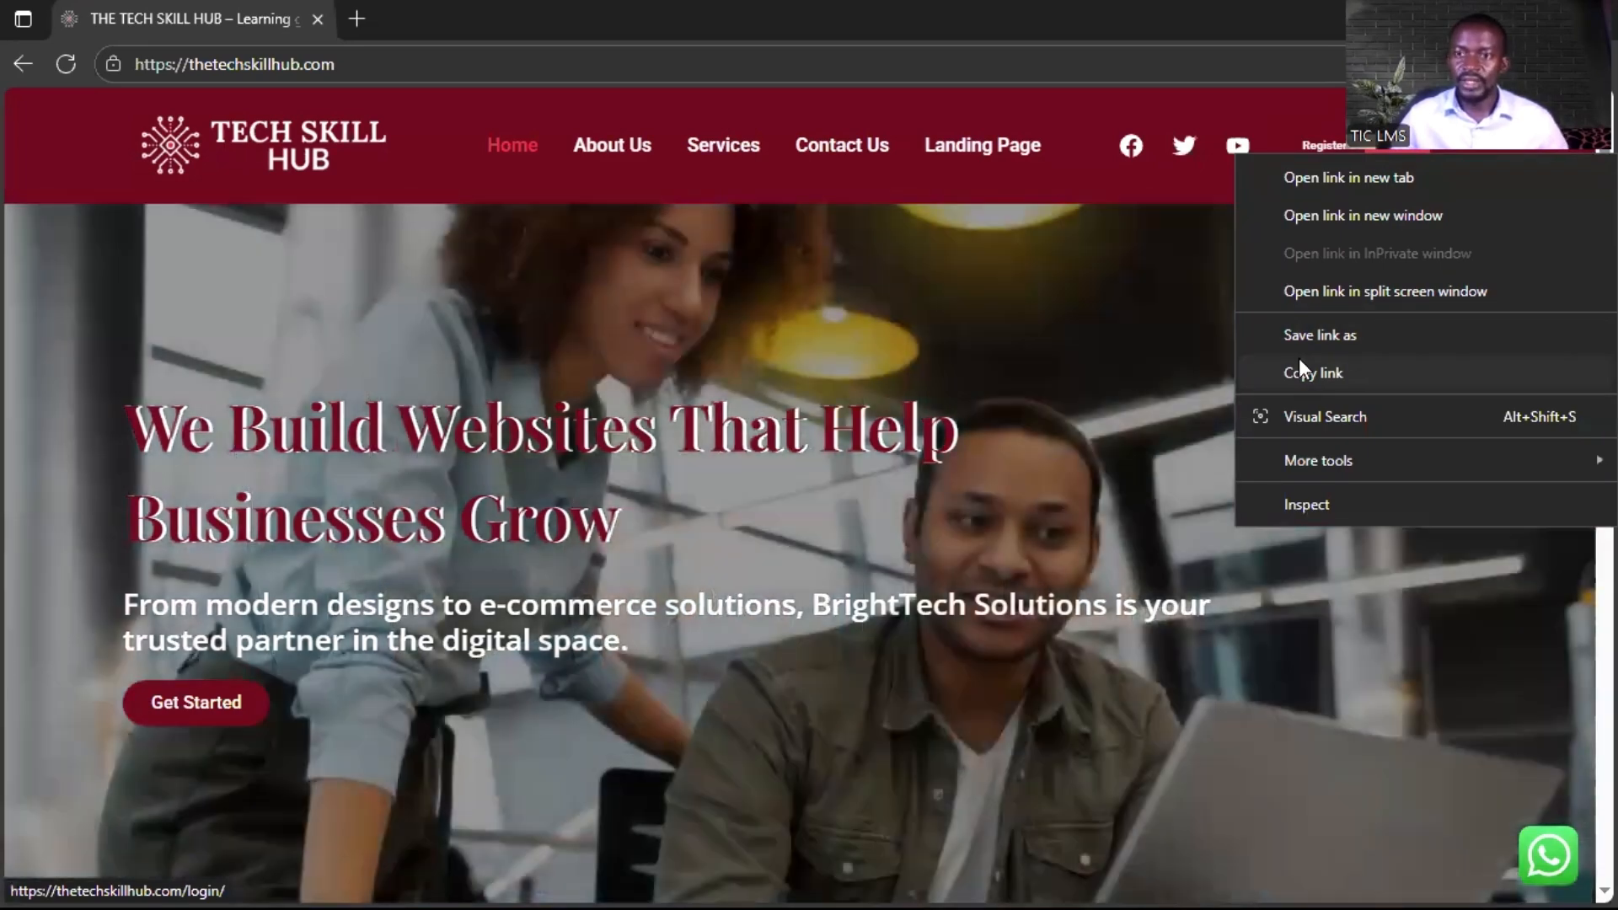
{"action": "left_click", "coordinate": [1319, 374]}
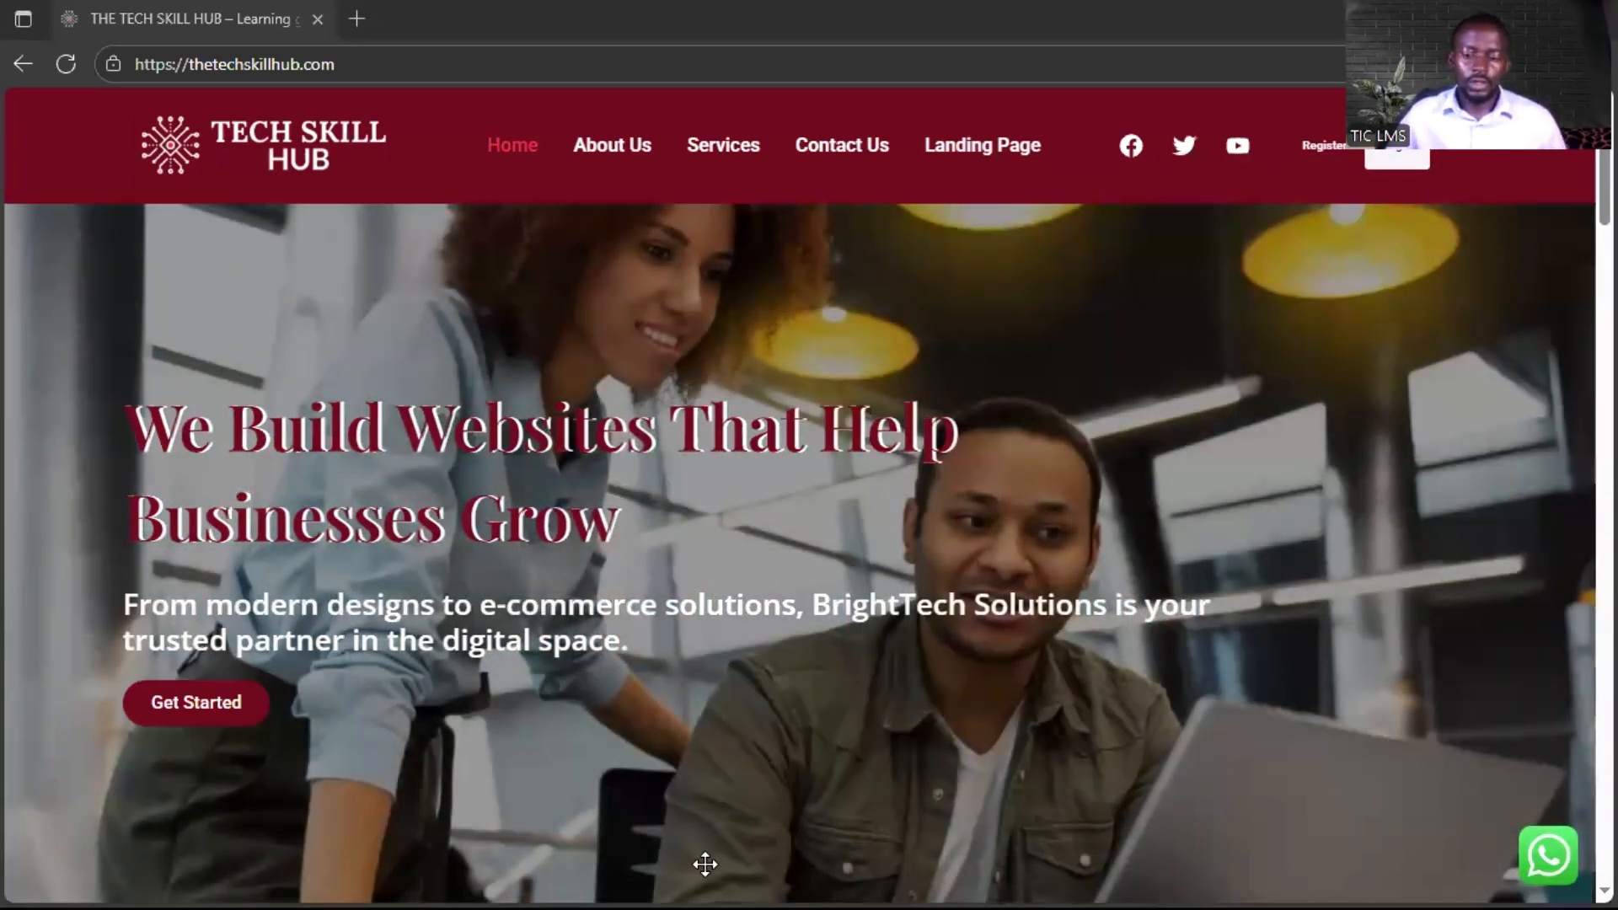
{"action": "left_click_drag", "start_coordinate": [536, 692], "coordinate": [468, 681]}
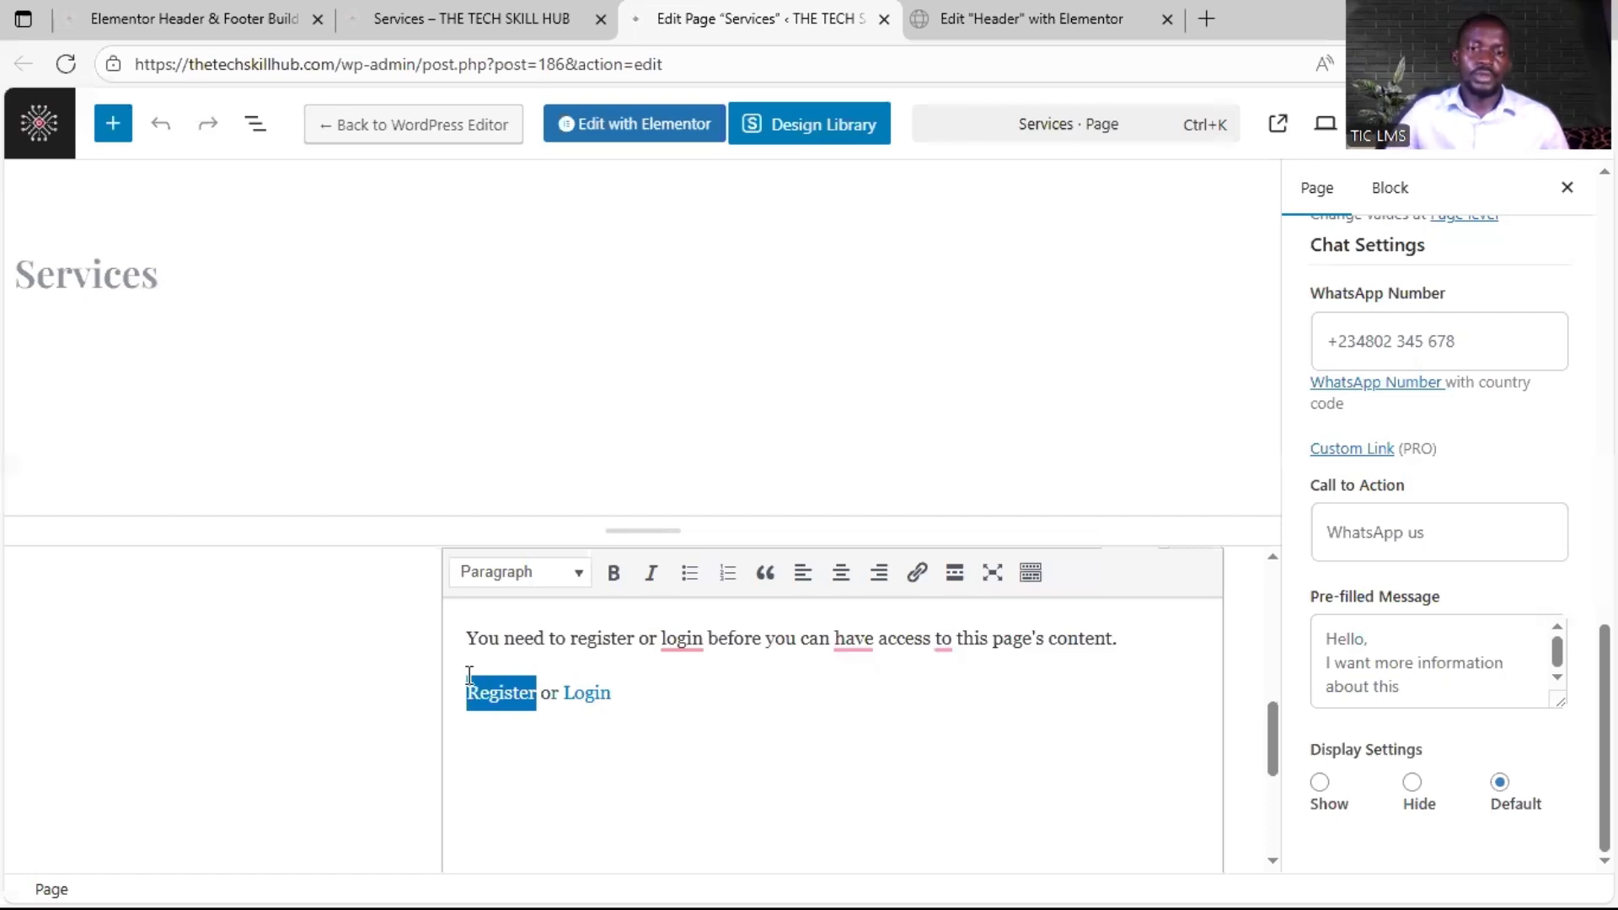
{"action": "left_click", "coordinate": [918, 576]}
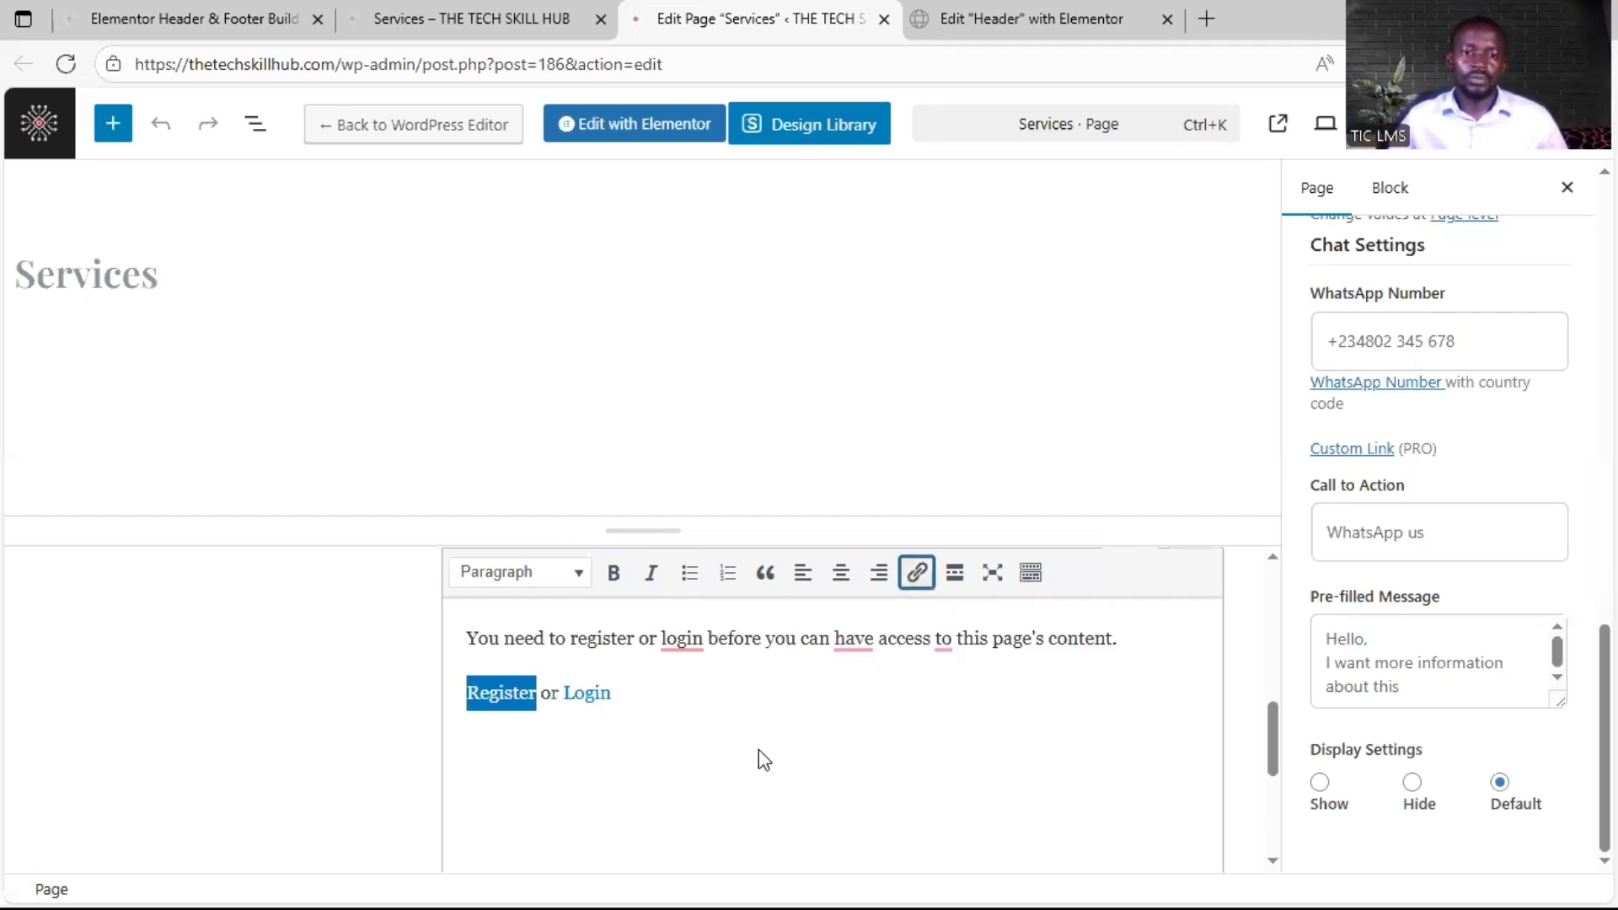
{"action": "key", "text": "ctrl+v"}
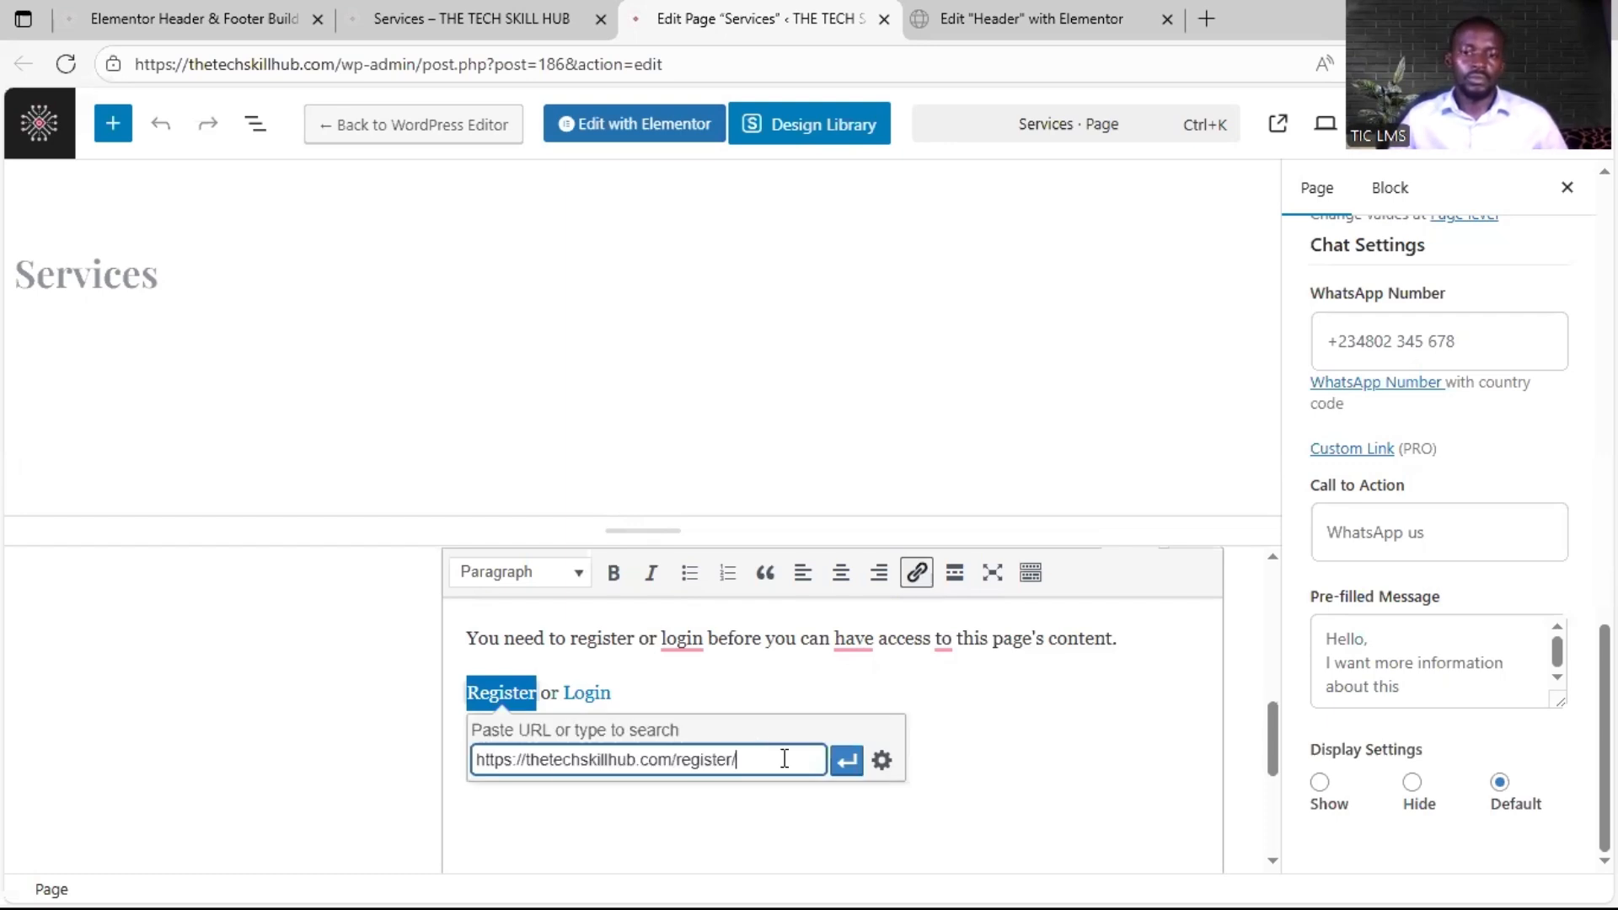
{"action": "left_click", "coordinate": [847, 764]}
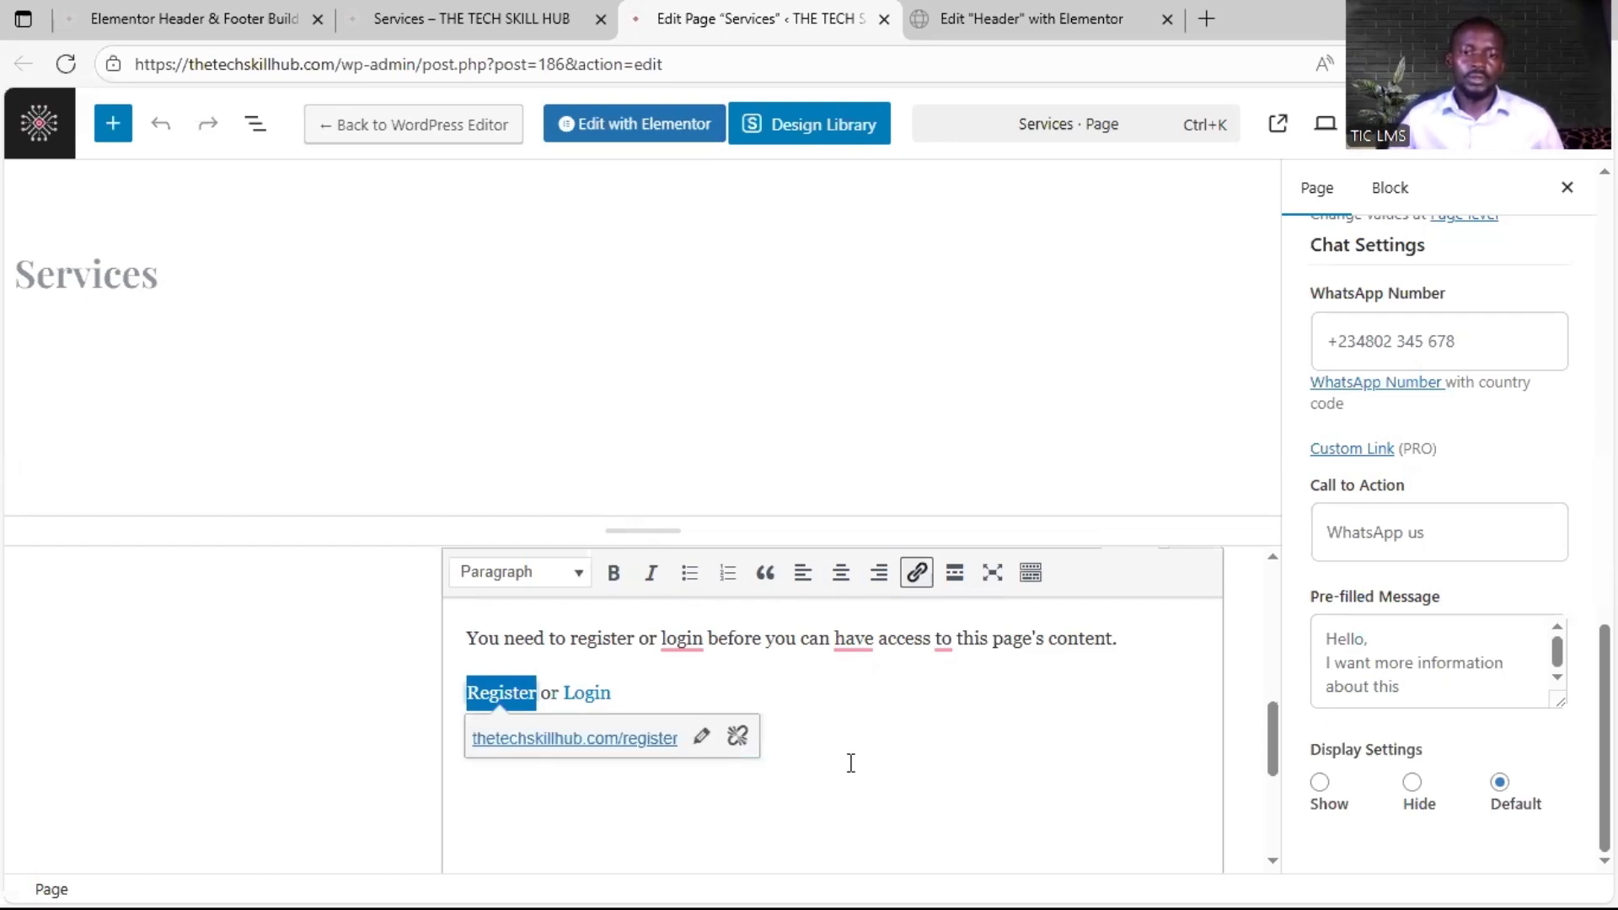
Step: Save the Services page with its custom restriction message and check the address behind the Login link
{"action": "left_click", "coordinate": [677, 701]}
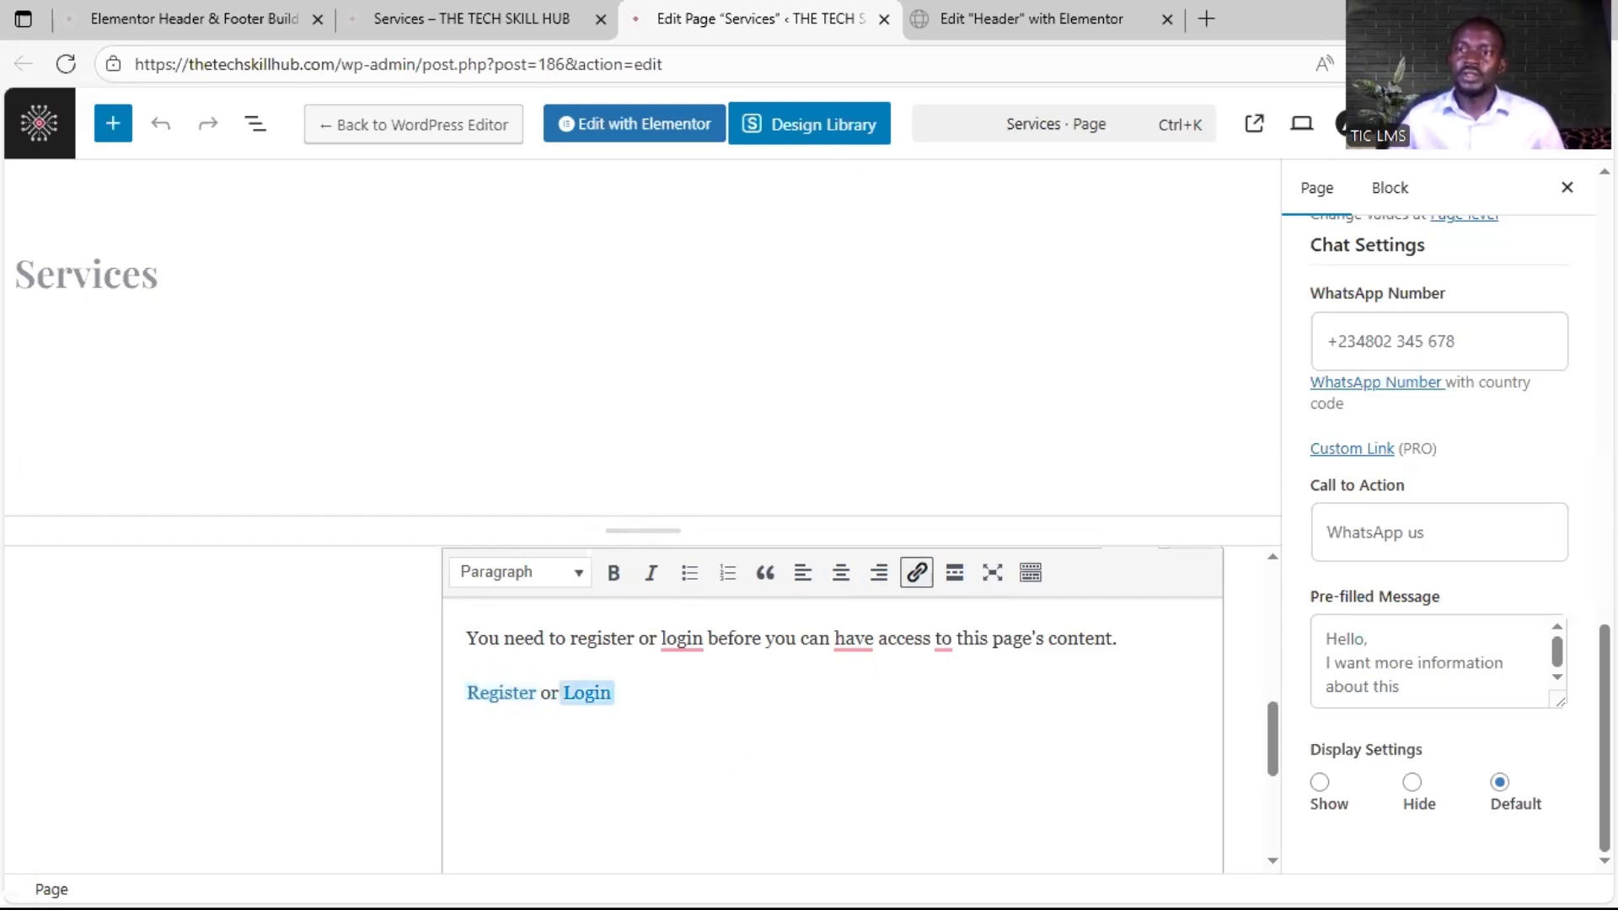
{"action": "key", "text": "ctrl+s"}
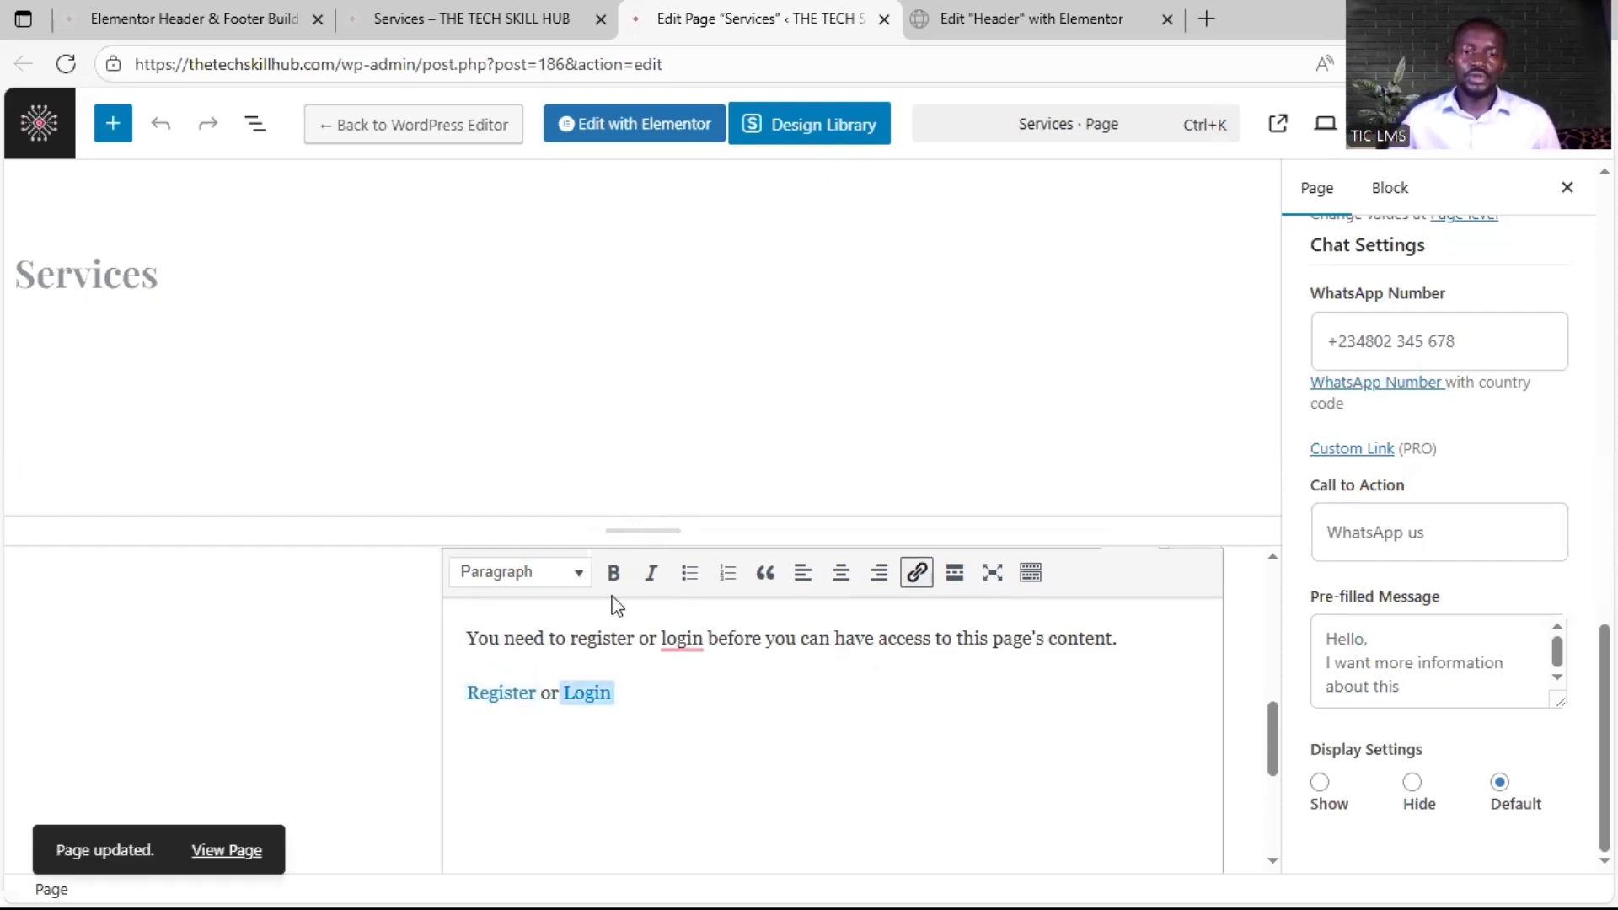
{"action": "scroll", "coordinate": [668, 677], "scroll_direction": "down", "scroll_amount": 1}
{"action": "left_click", "coordinate": [671, 675]}
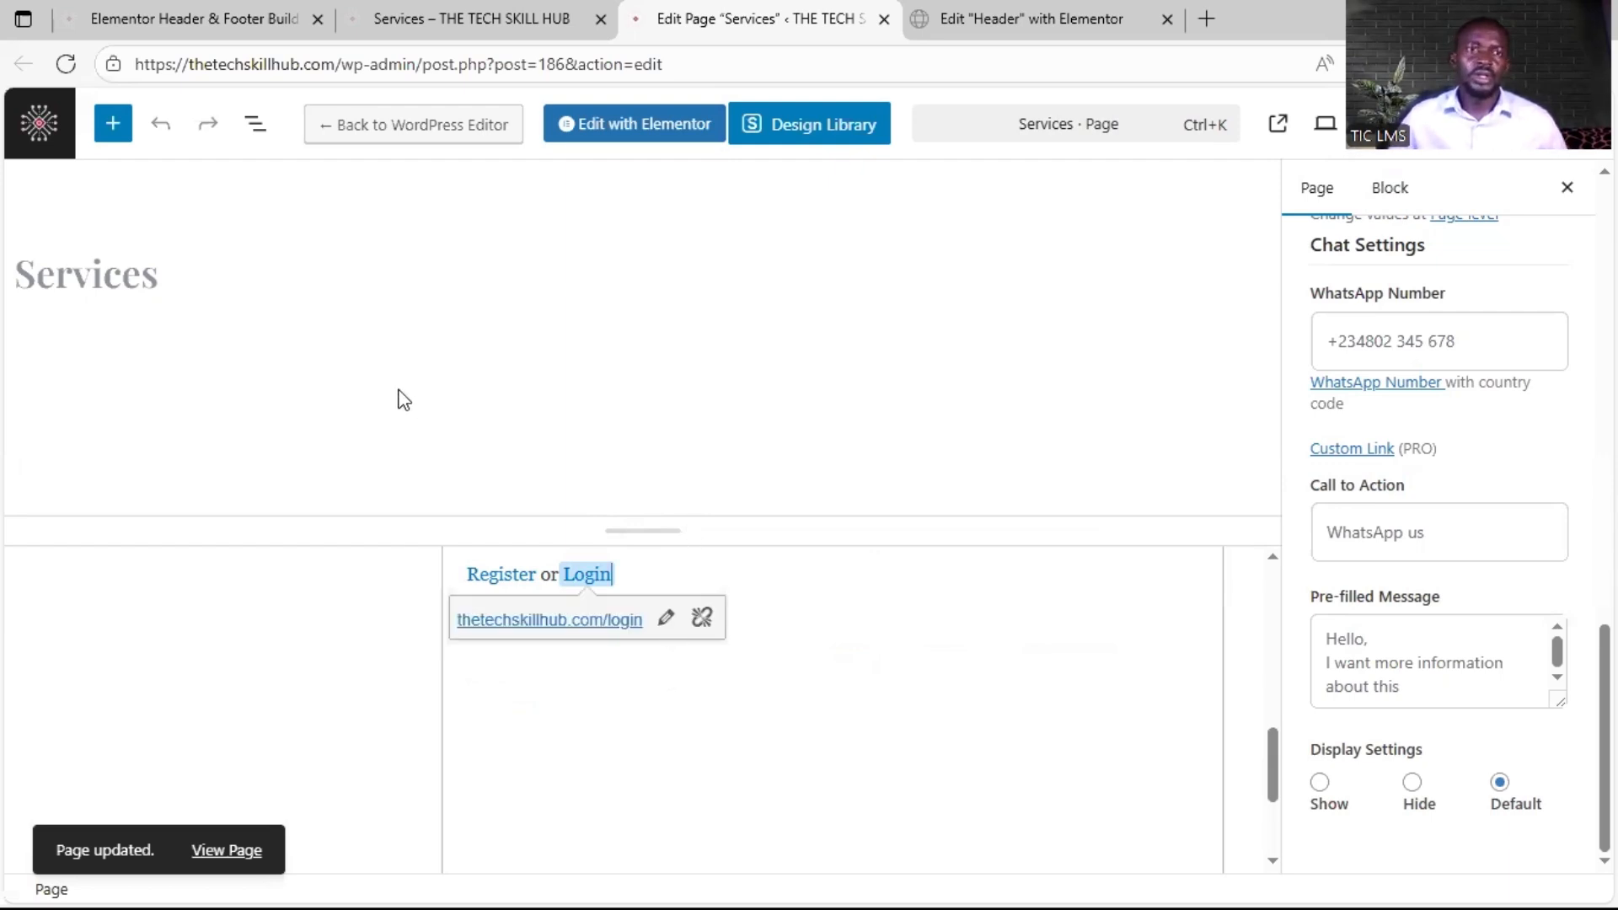
Step: Return to the WordPress dashboard, open Ultimate Member's Access settings and examine the Global Site Access options under Restriction Content
{"action": "left_click", "coordinate": [433, 12]}
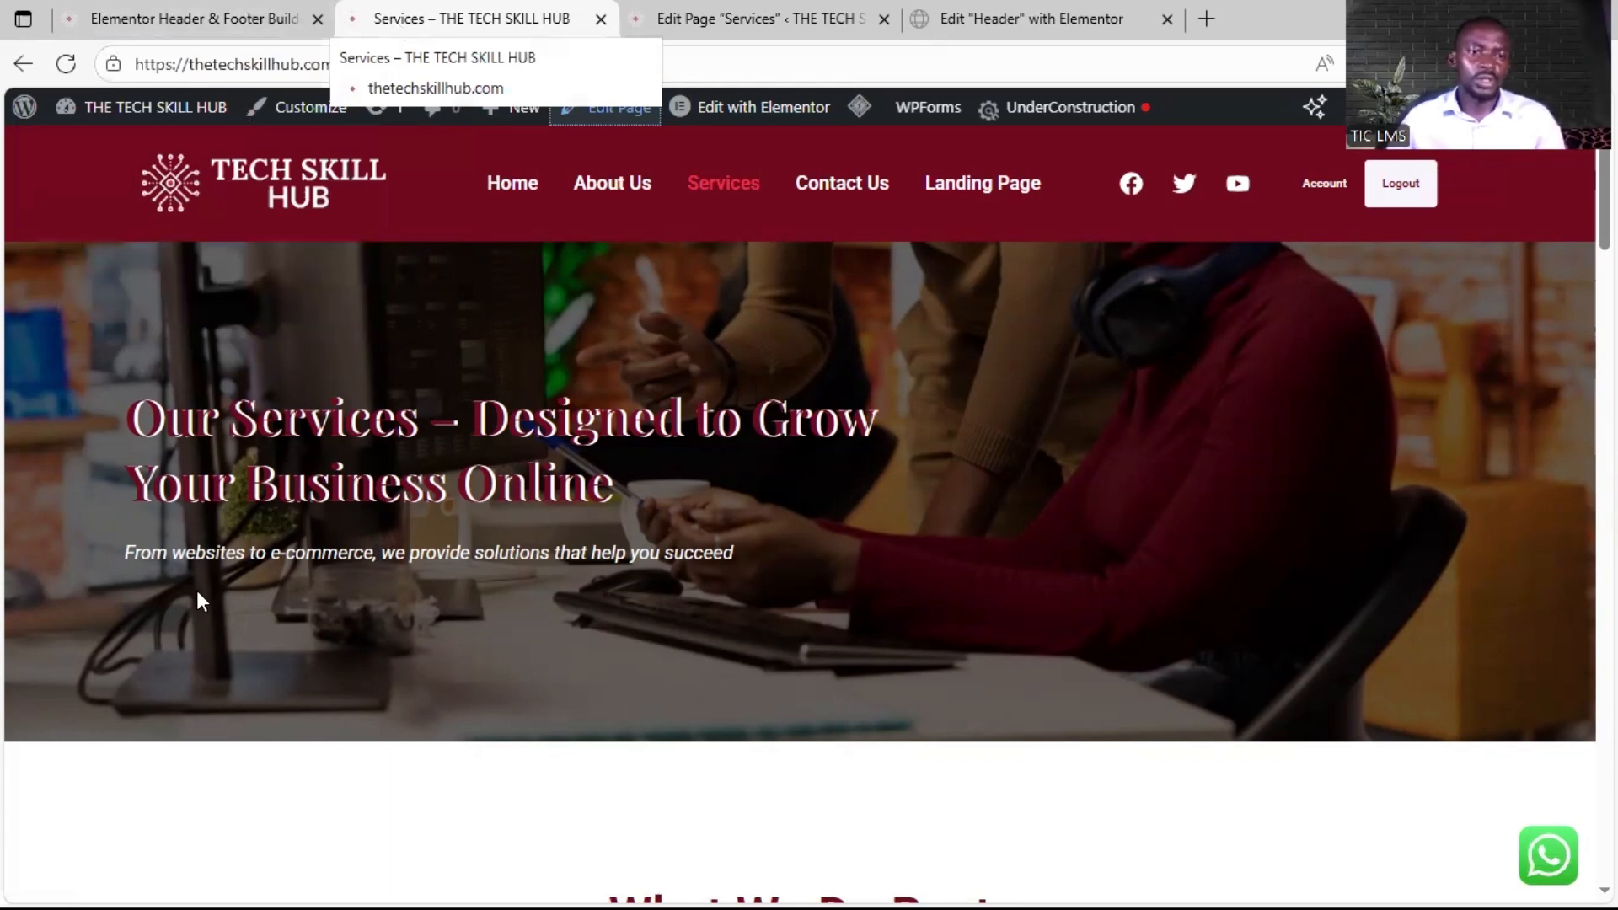
{"action": "key", "text": "ctrl+shift+Tab"}
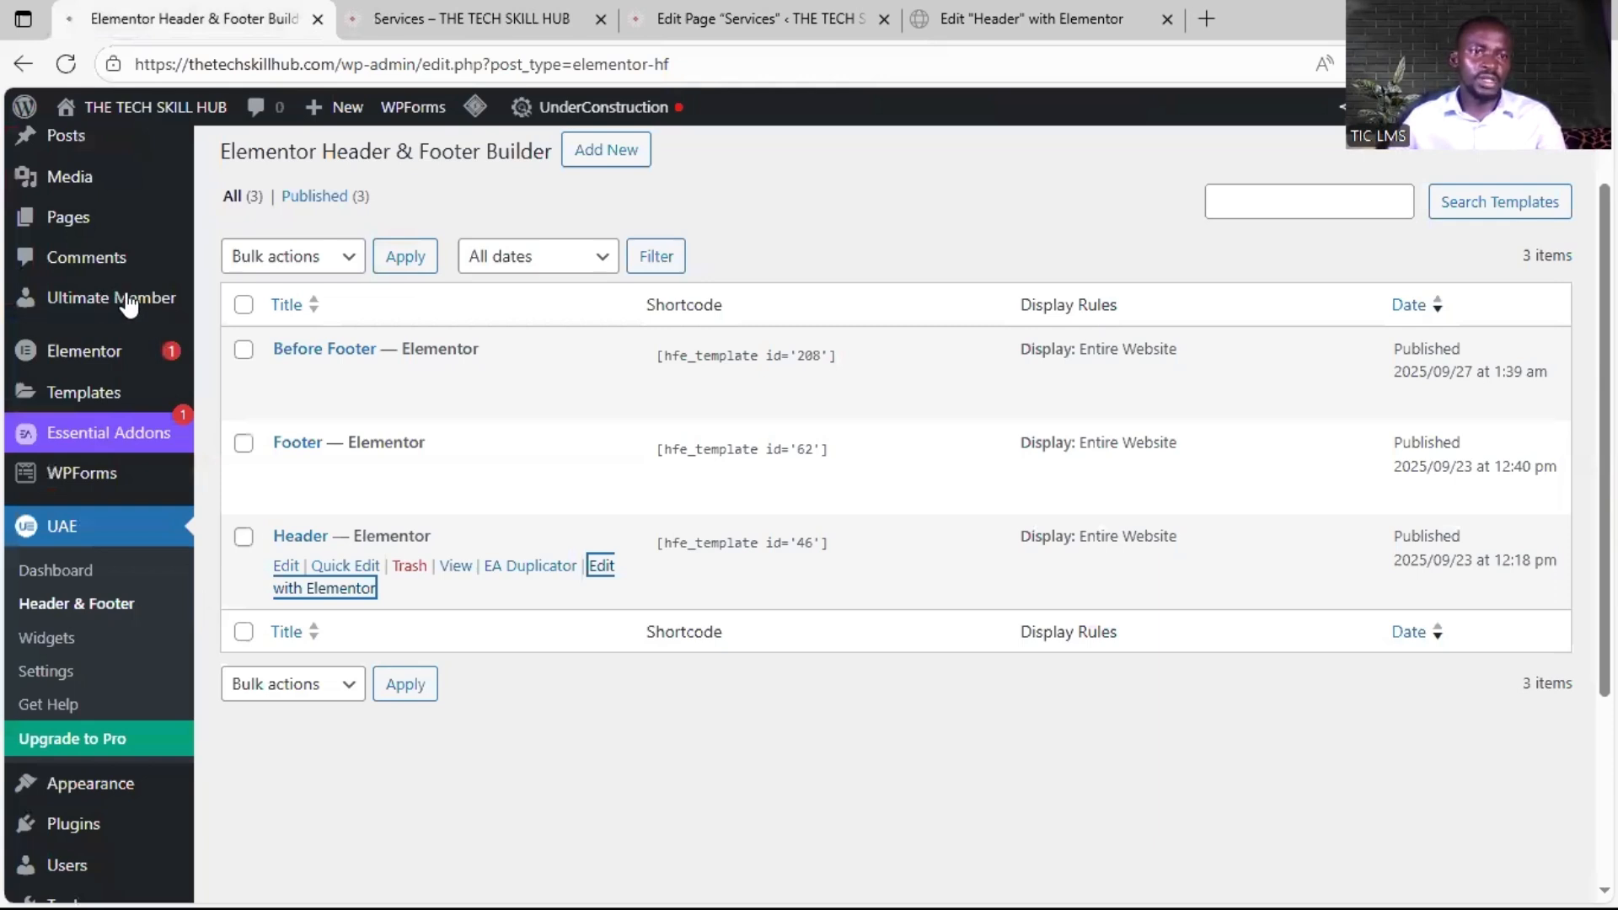
{"action": "mouse_move", "coordinate": [119, 307]}
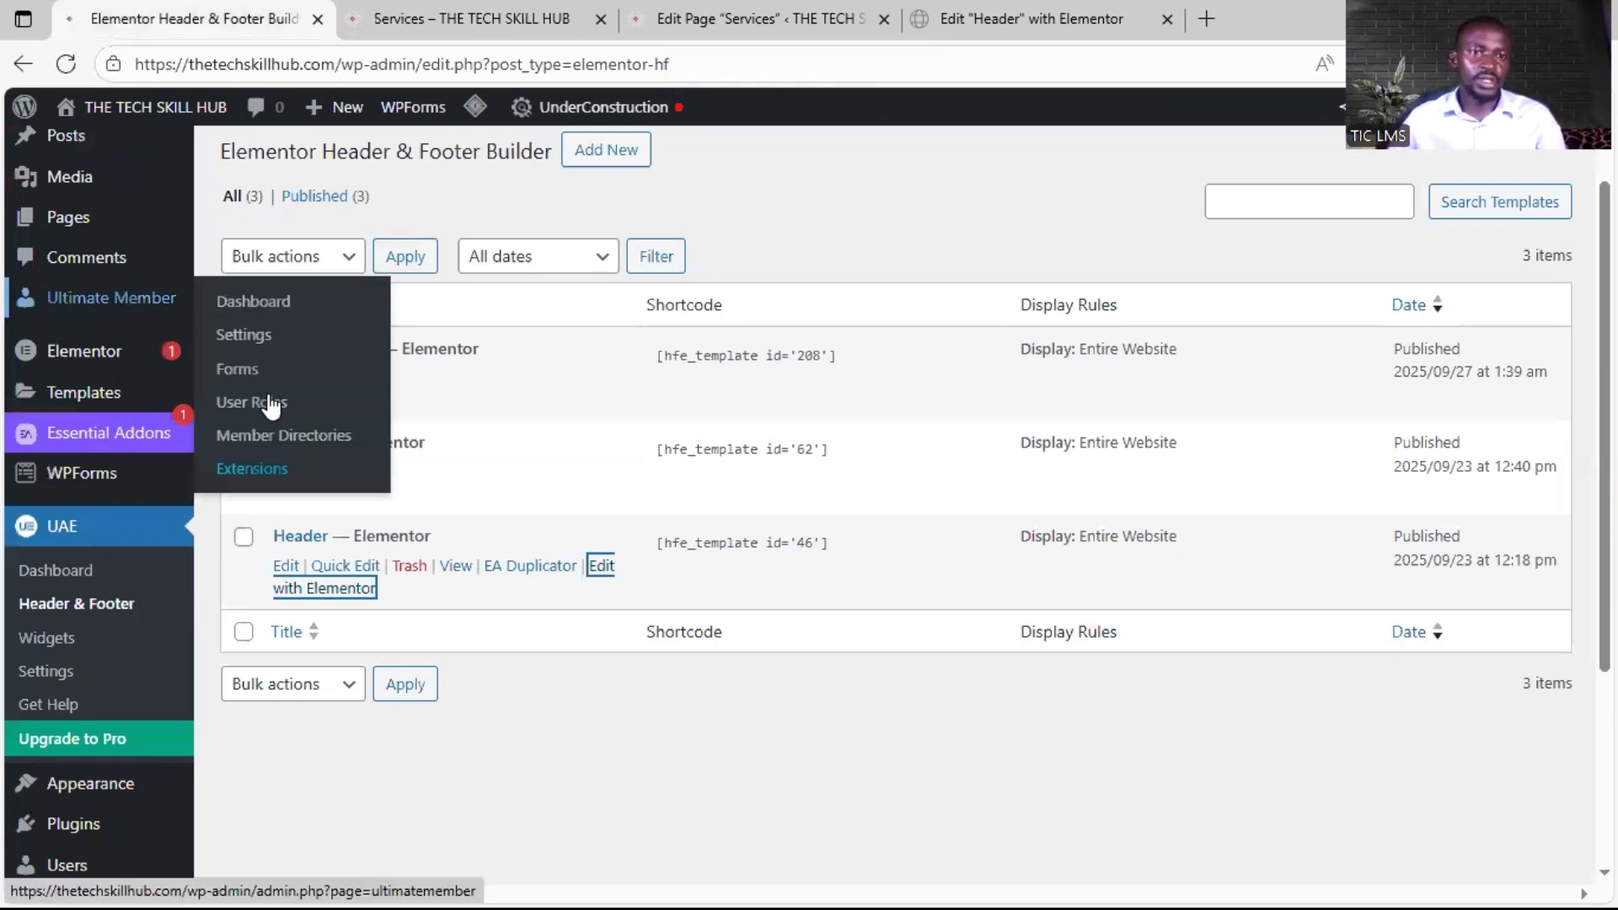
{"action": "left_click", "coordinate": [273, 341]}
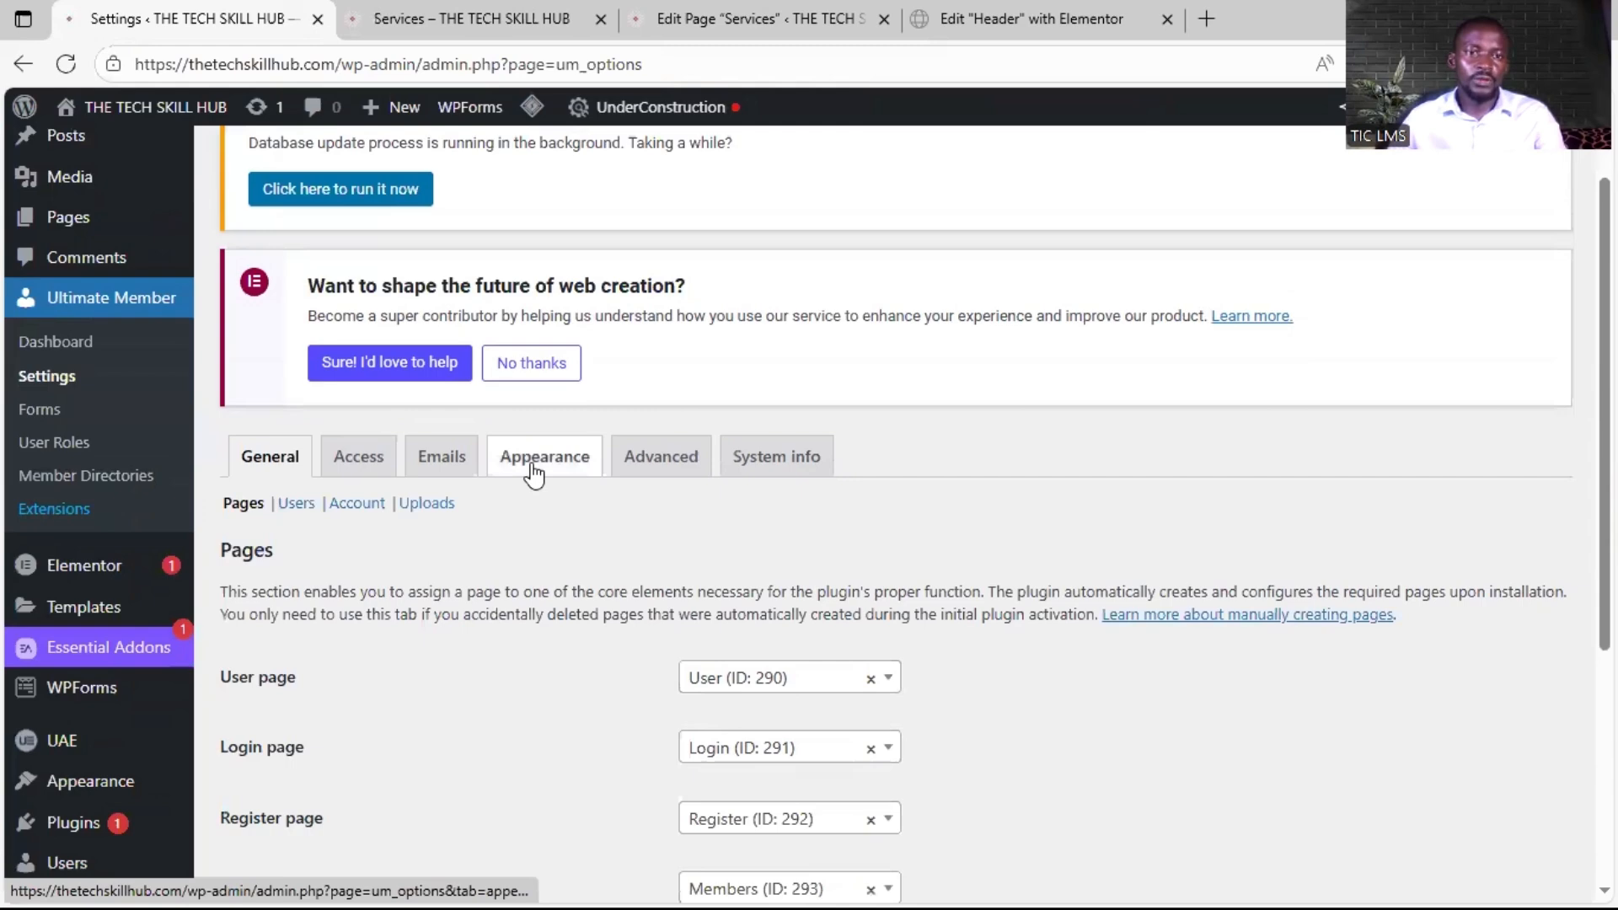
{"action": "left_click", "coordinate": [352, 461]}
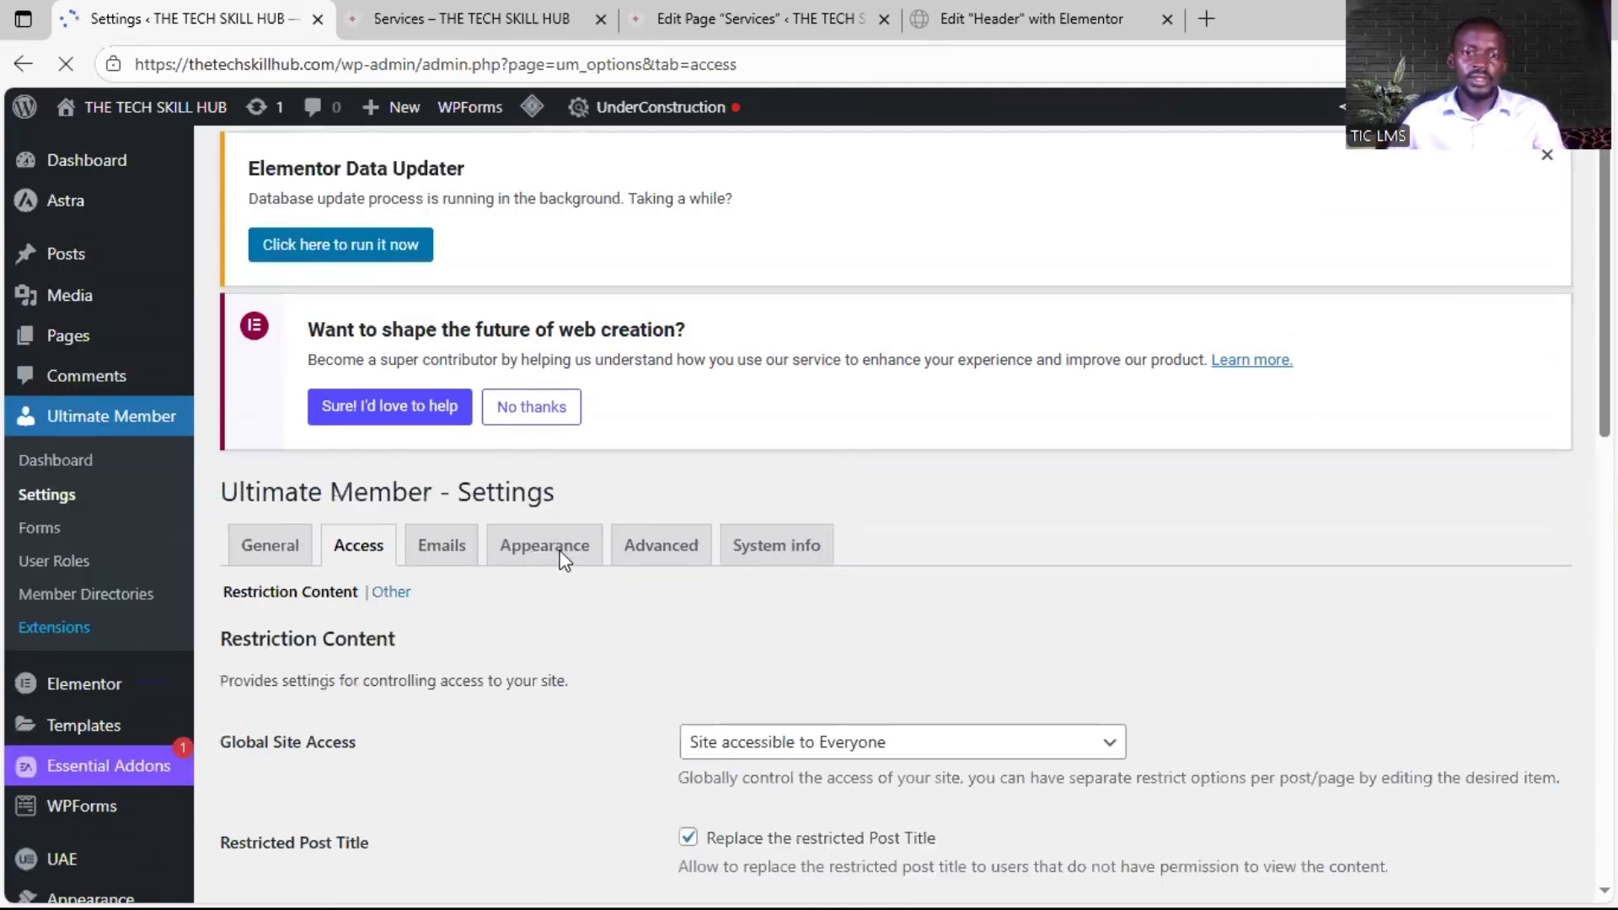
{"action": "scroll", "coordinate": [628, 483], "scroll_direction": "down", "scroll_amount": 2}
{"action": "scroll", "coordinate": [738, 438], "scroll_direction": "down", "scroll_amount": 3}
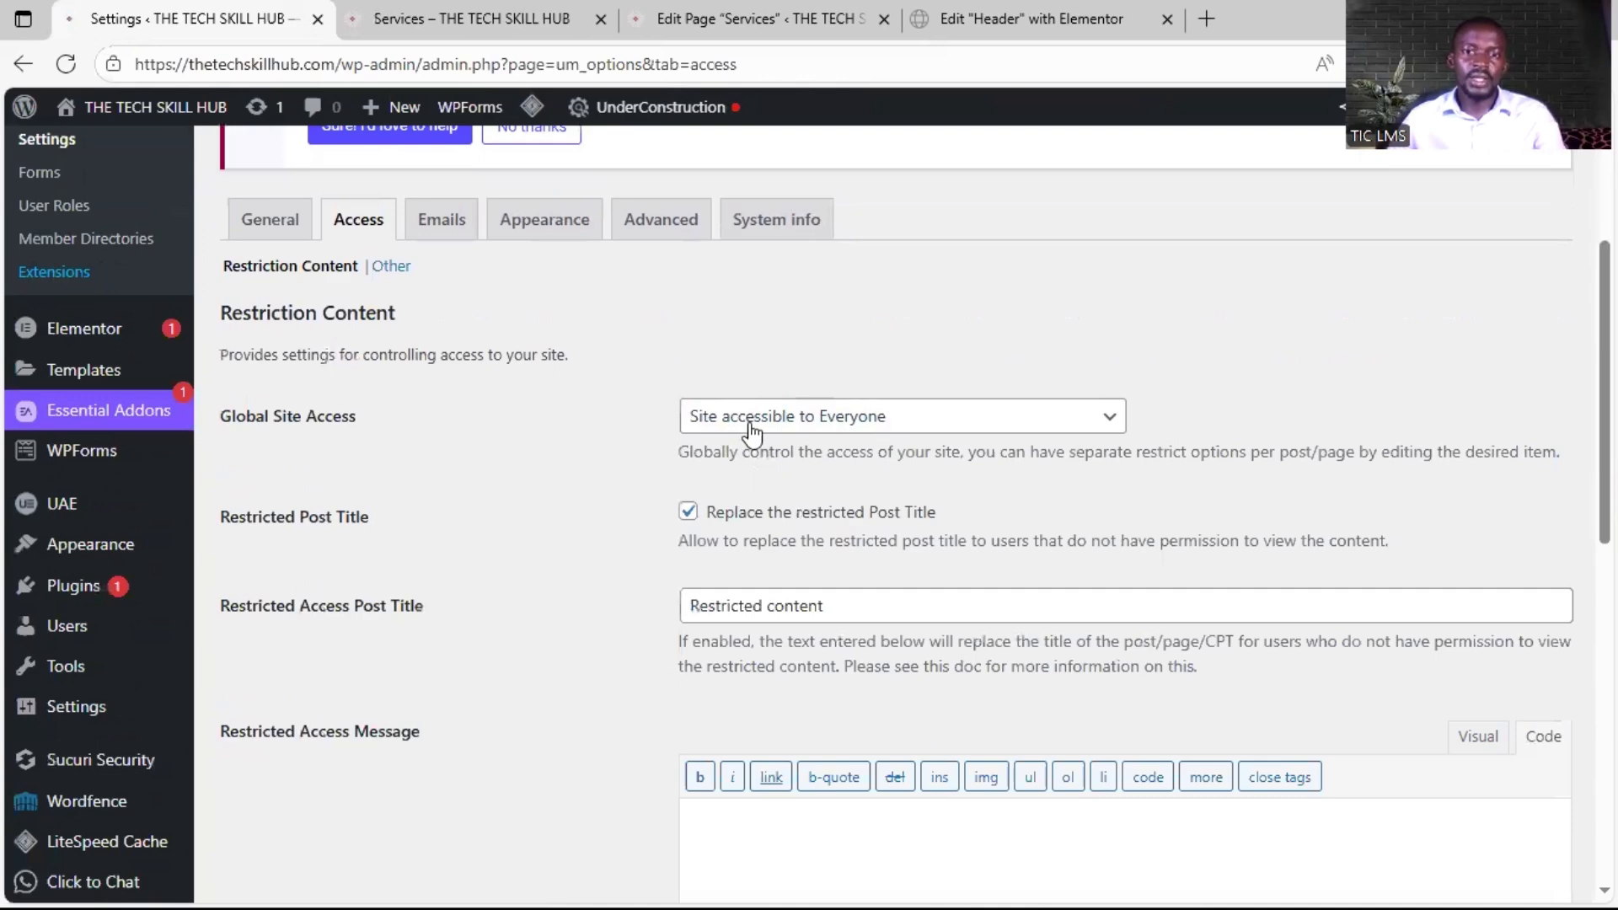
{"action": "left_click", "coordinate": [868, 420]}
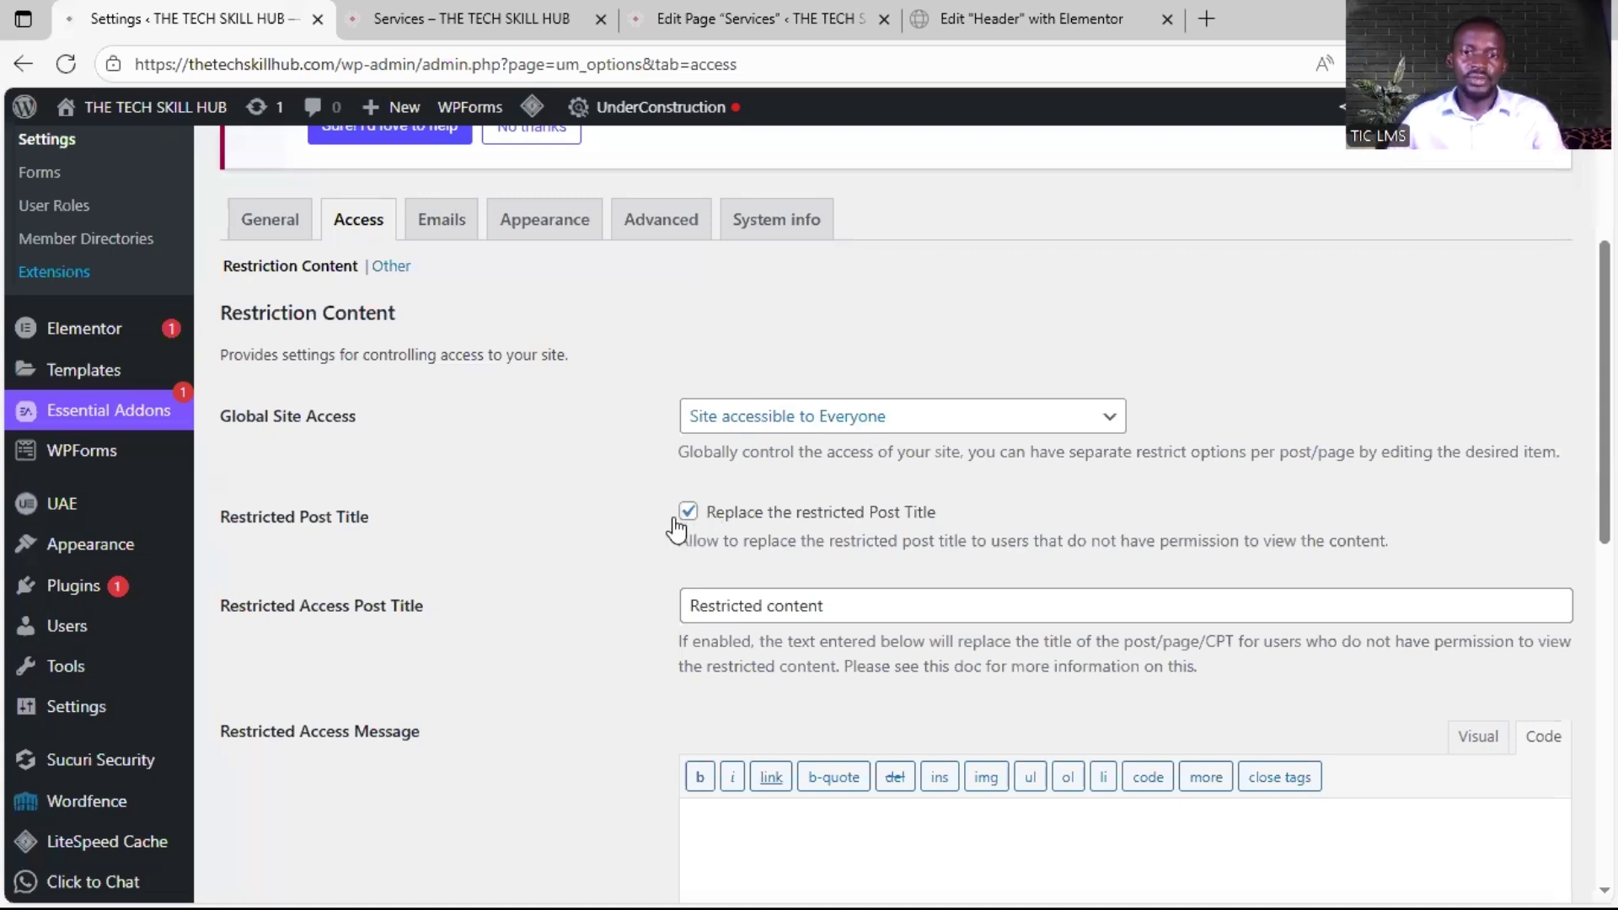
Step: Examine the Restricted Post Title, Restricted Access Message and Content Restriction settings for post types and taxonomies
{"action": "left_click", "coordinate": [673, 521]}
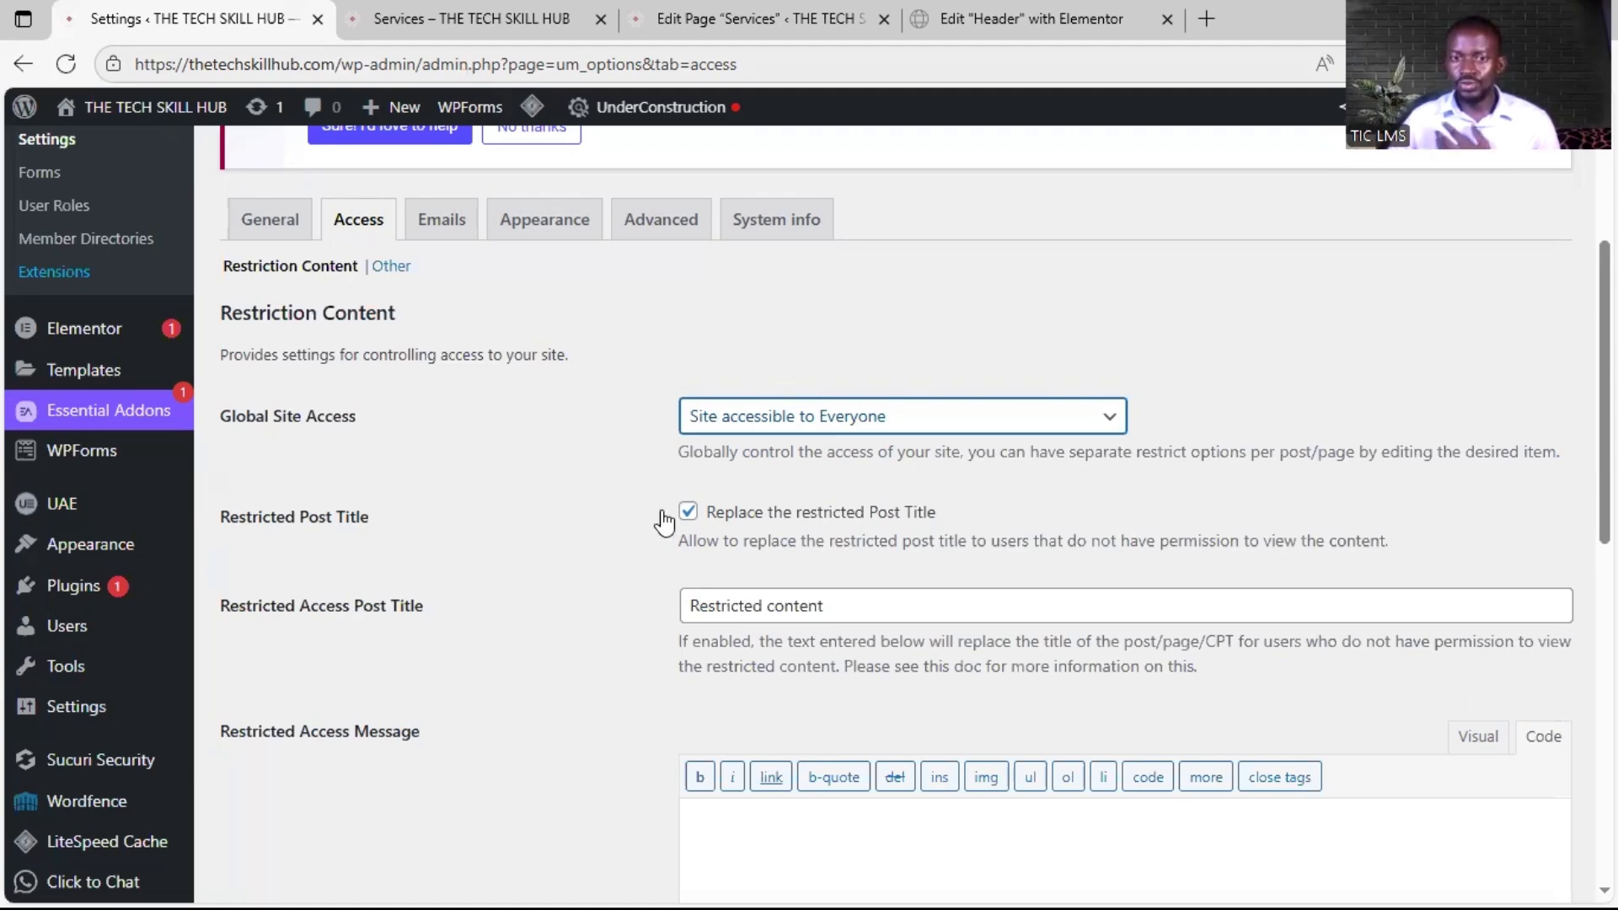
{"action": "scroll", "coordinate": [720, 632], "scroll_direction": "down", "scroll_amount": 5}
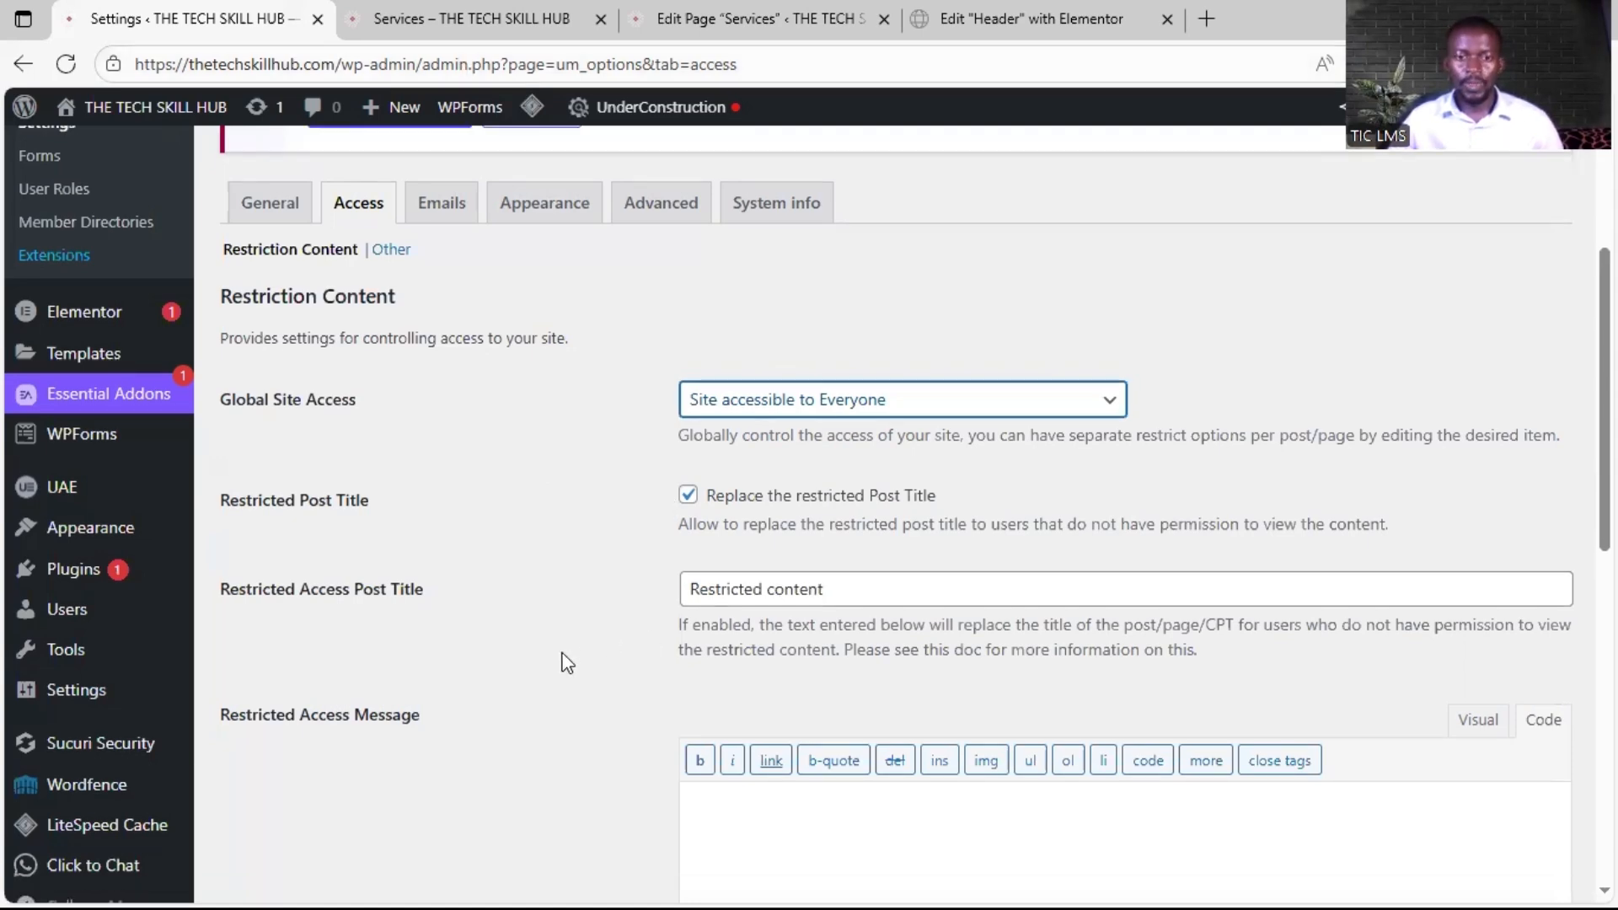
{"action": "scroll", "coordinate": [638, 618], "scroll_direction": "down", "scroll_amount": 5}
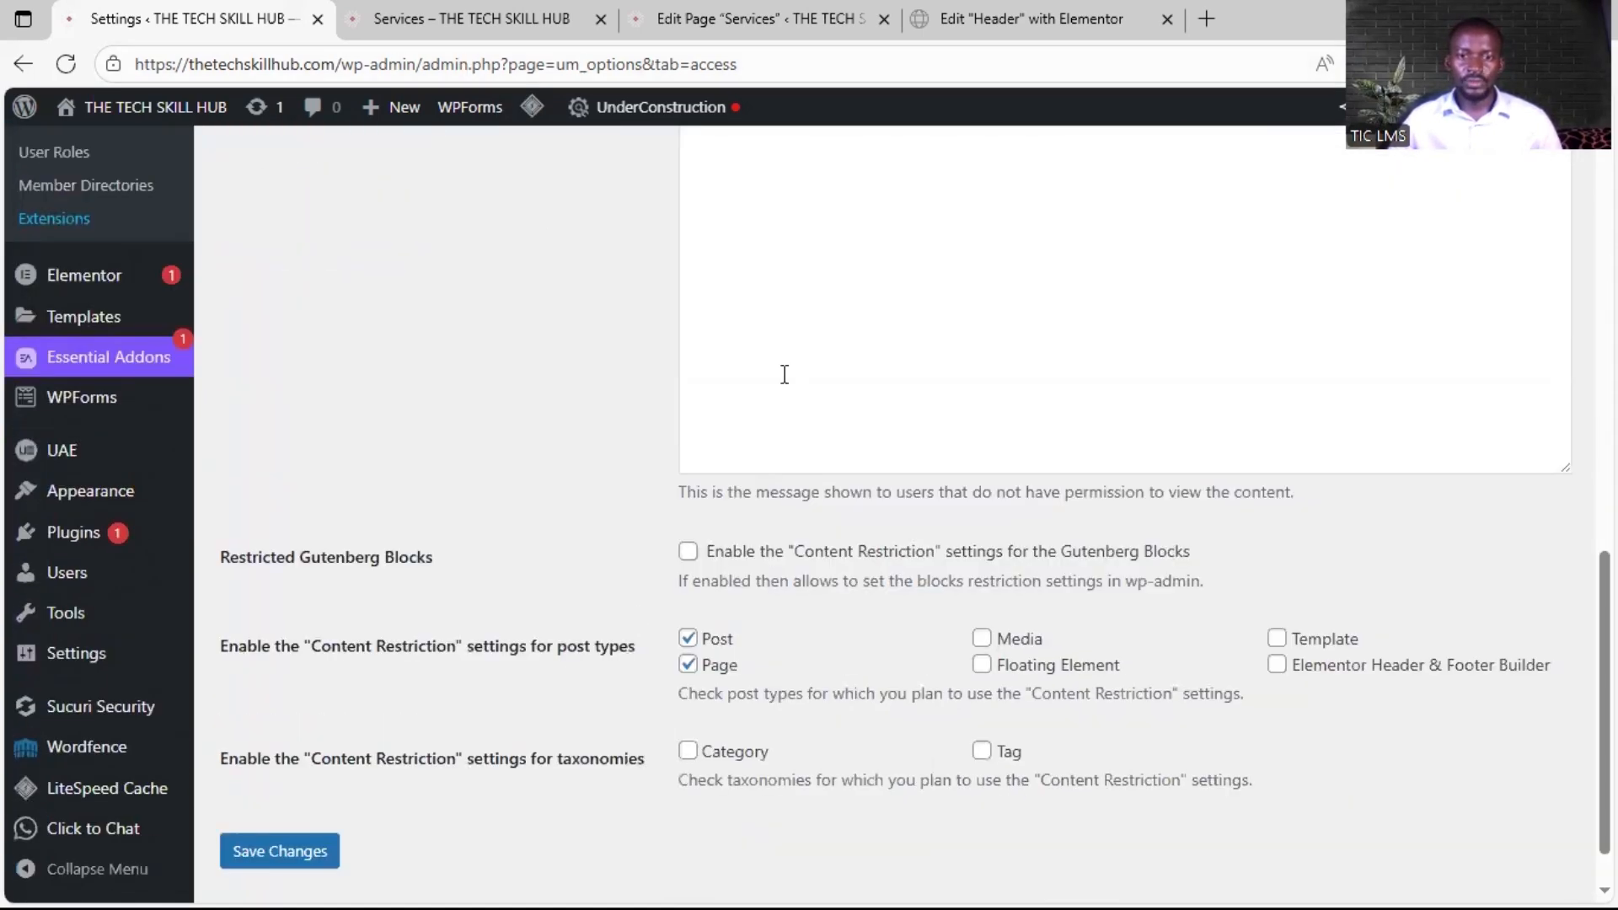
{"action": "scroll", "coordinate": [689, 586], "scroll_direction": "down", "scroll_amount": 1}
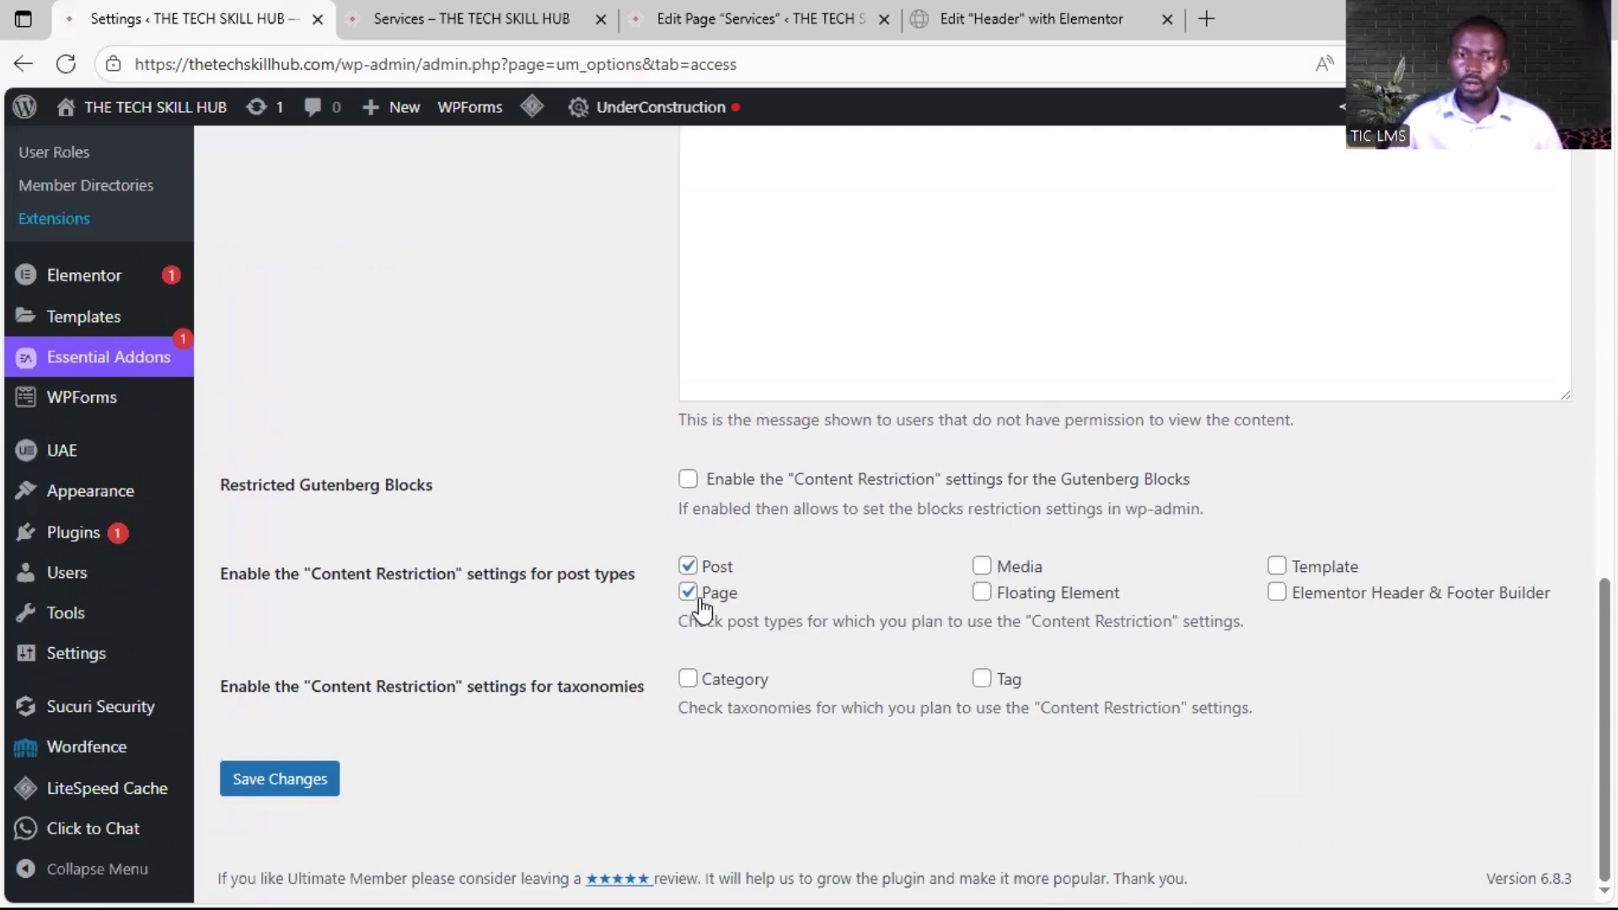
{"action": "scroll", "coordinate": [519, 647], "scroll_direction": "up", "scroll_amount": 4}
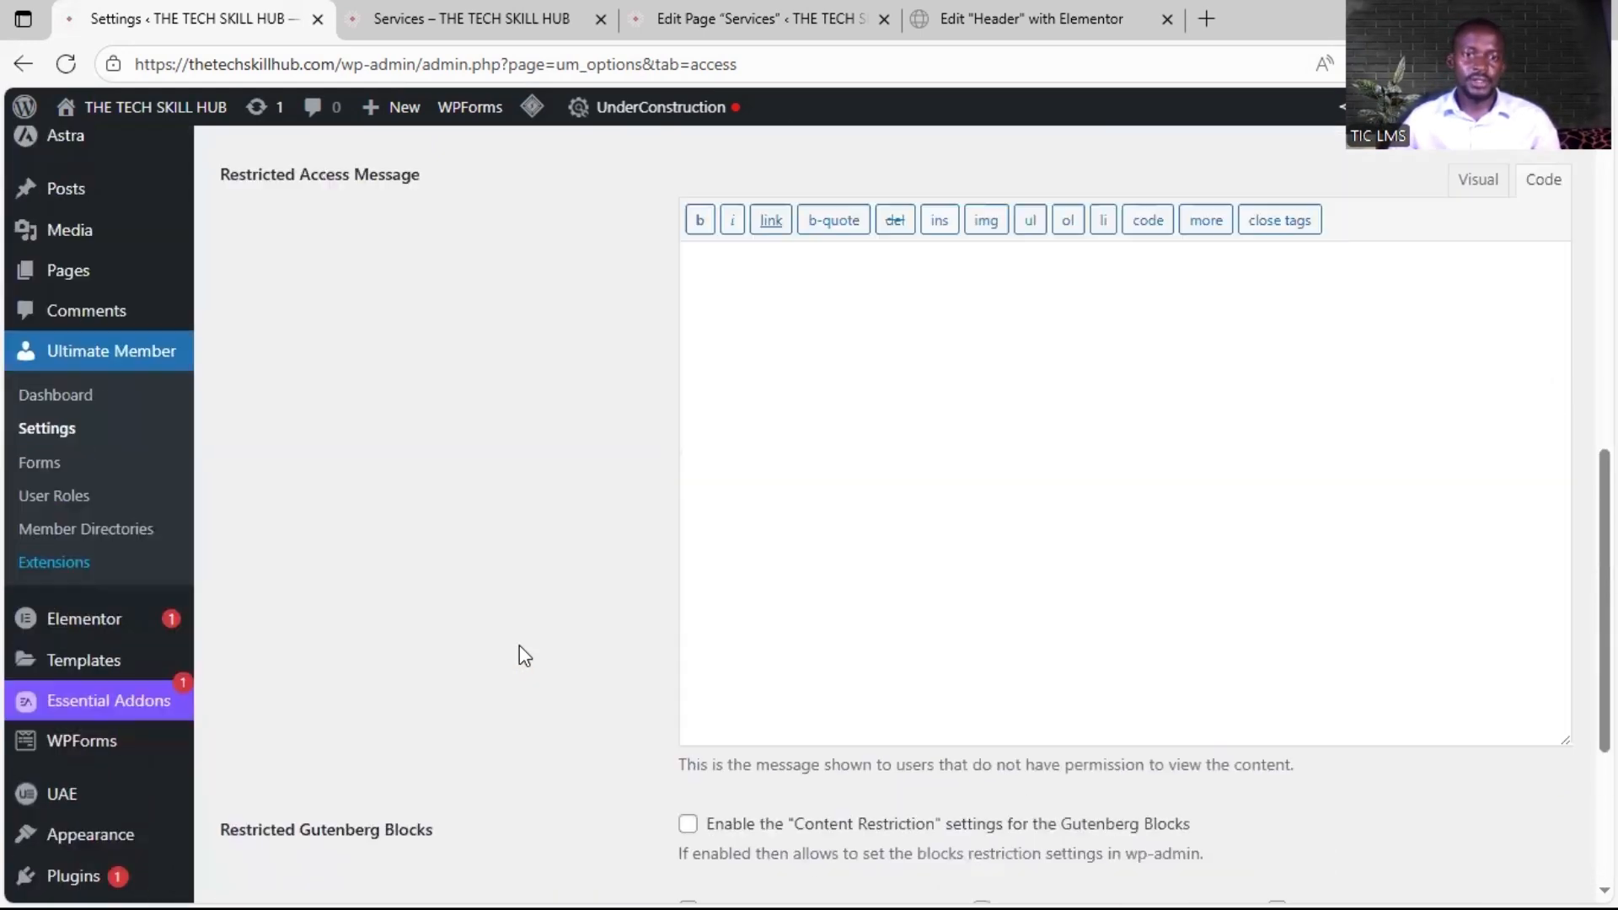
{"action": "scroll", "coordinate": [520, 645], "scroll_direction": "down", "scroll_amount": 1}
{"action": "scroll", "coordinate": [519, 645], "scroll_direction": "up", "scroll_amount": 7}
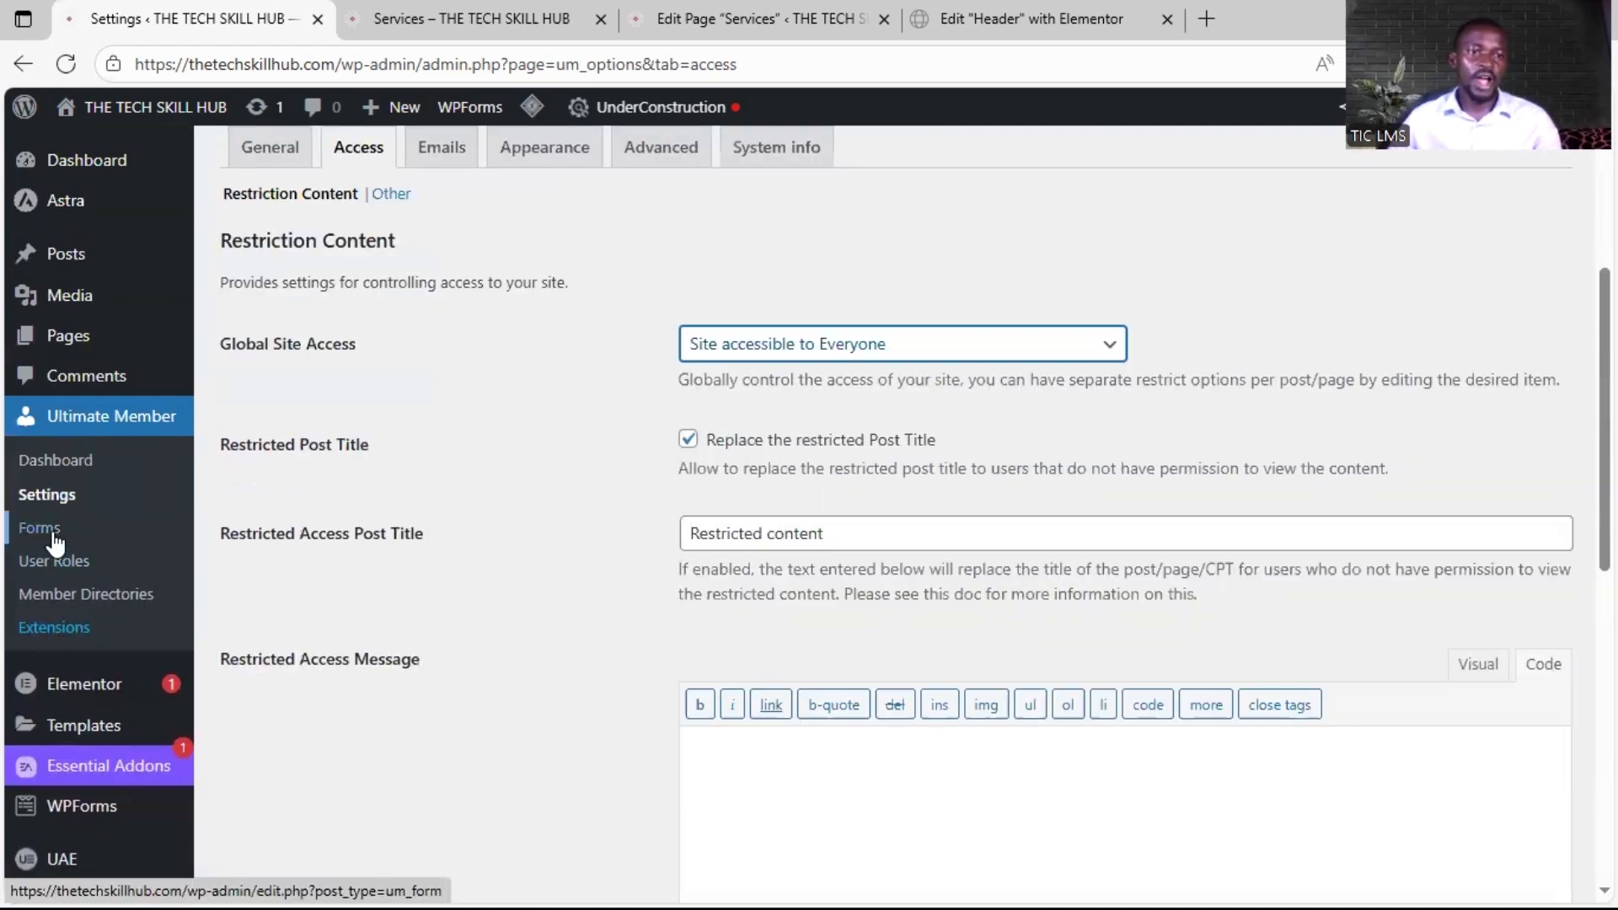
Step: Open the Default Login form from Ultimate Member's forms for editing and review the fields in its form builder
{"action": "left_click", "coordinate": [56, 542]}
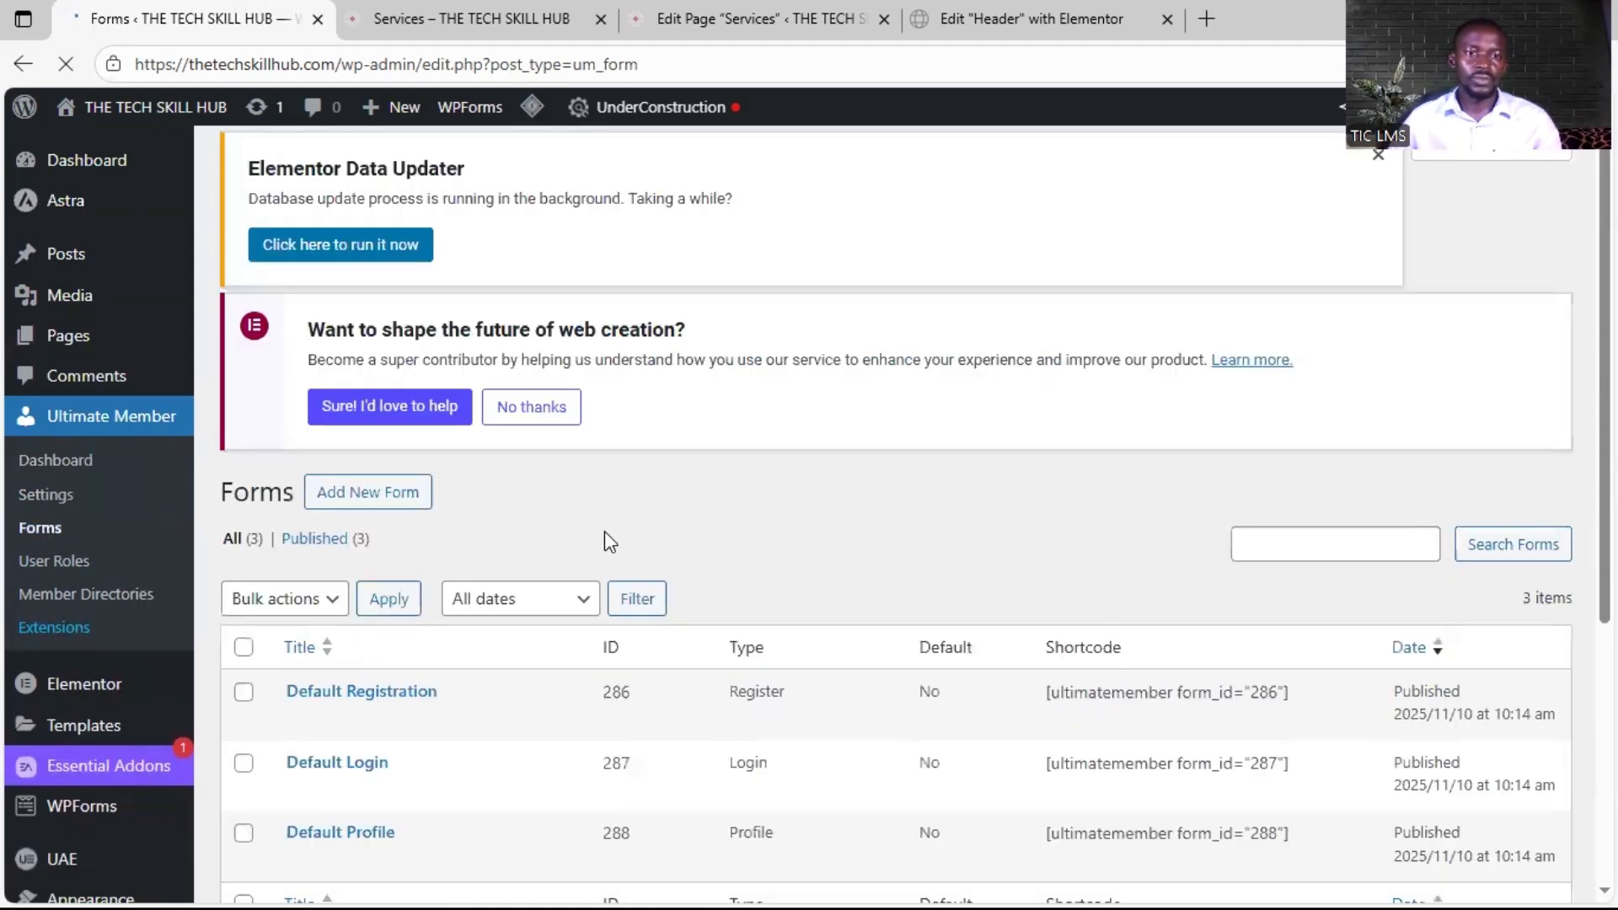
{"action": "scroll", "coordinate": [604, 531], "scroll_direction": "down", "scroll_amount": 3}
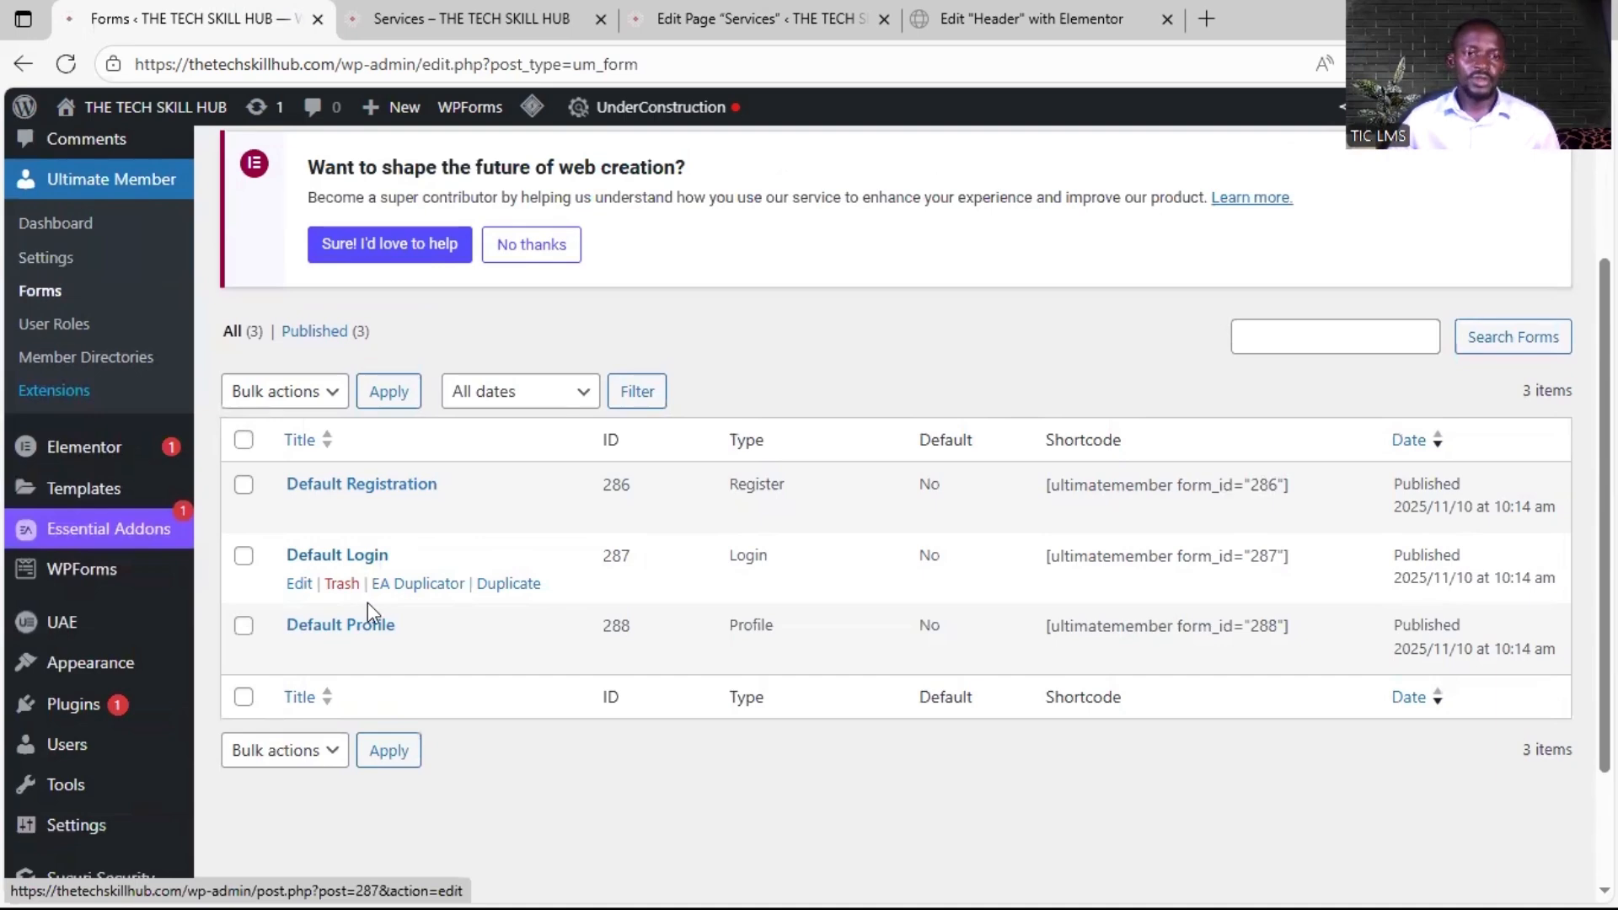
{"action": "left_click", "coordinate": [296, 585]}
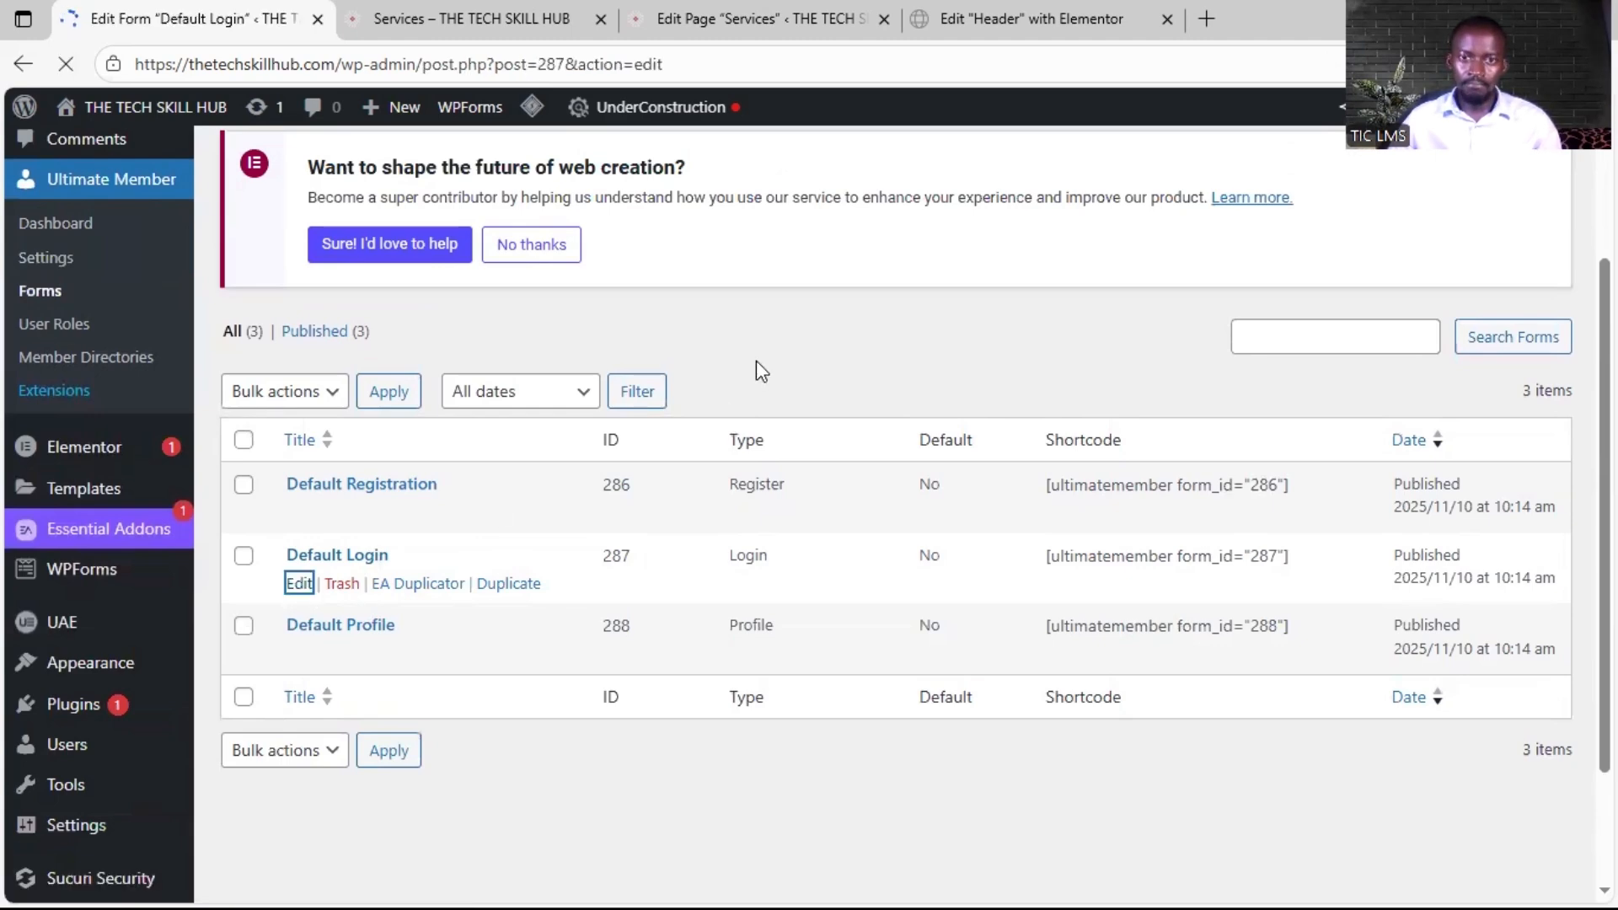
{"action": "scroll", "coordinate": [823, 614], "scroll_direction": "down", "scroll_amount": 2}
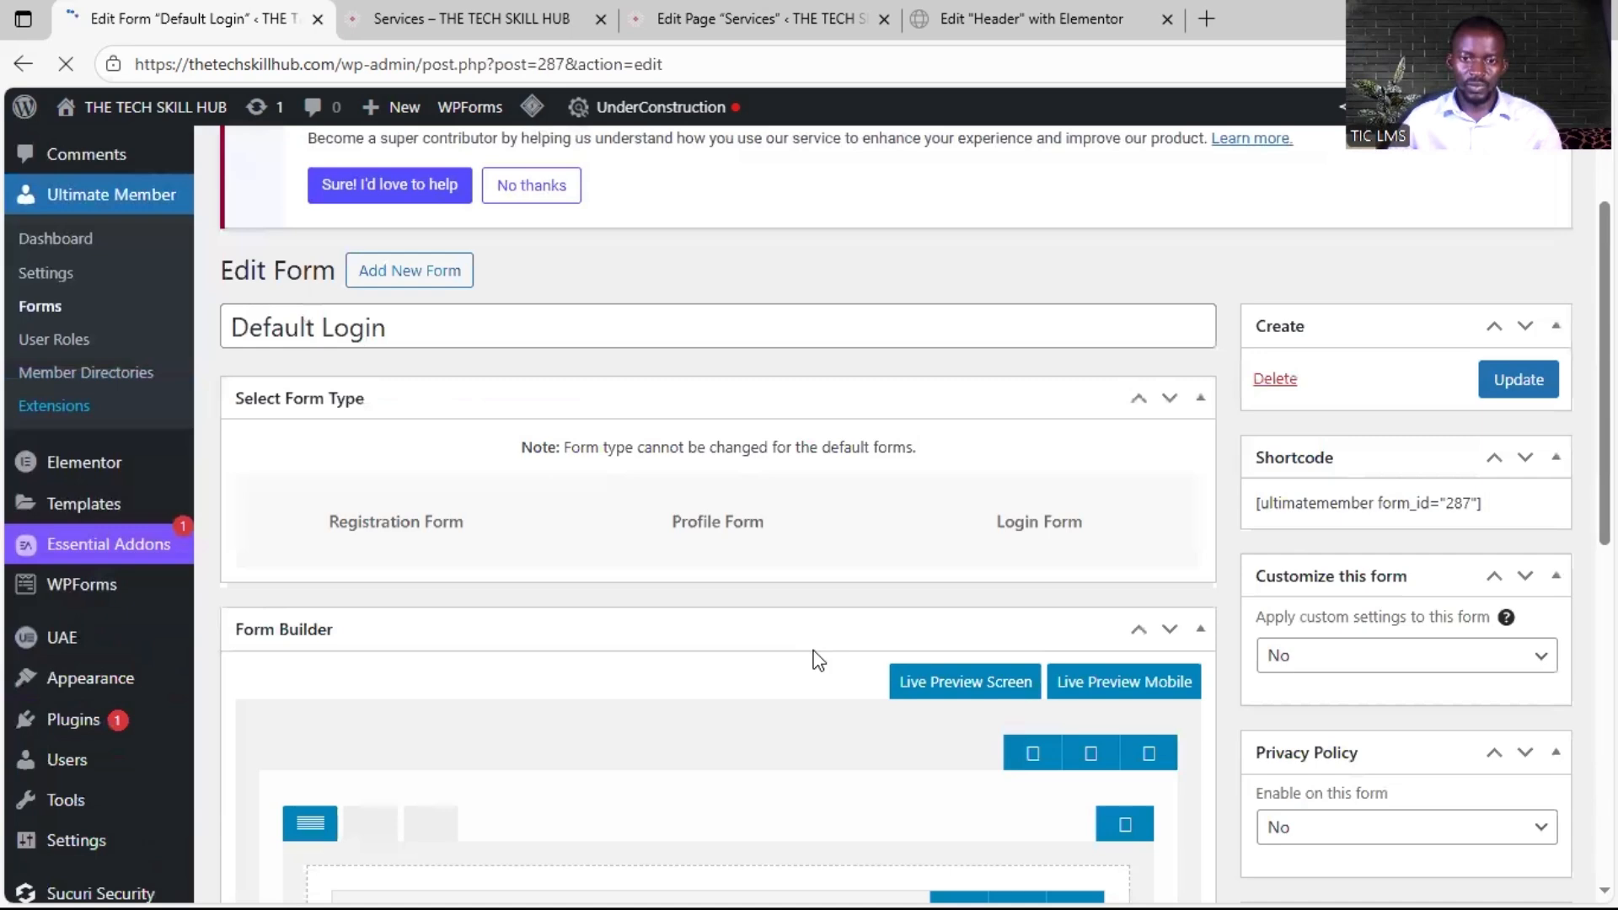
{"action": "scroll", "coordinate": [777, 672], "scroll_direction": "down", "scroll_amount": 4}
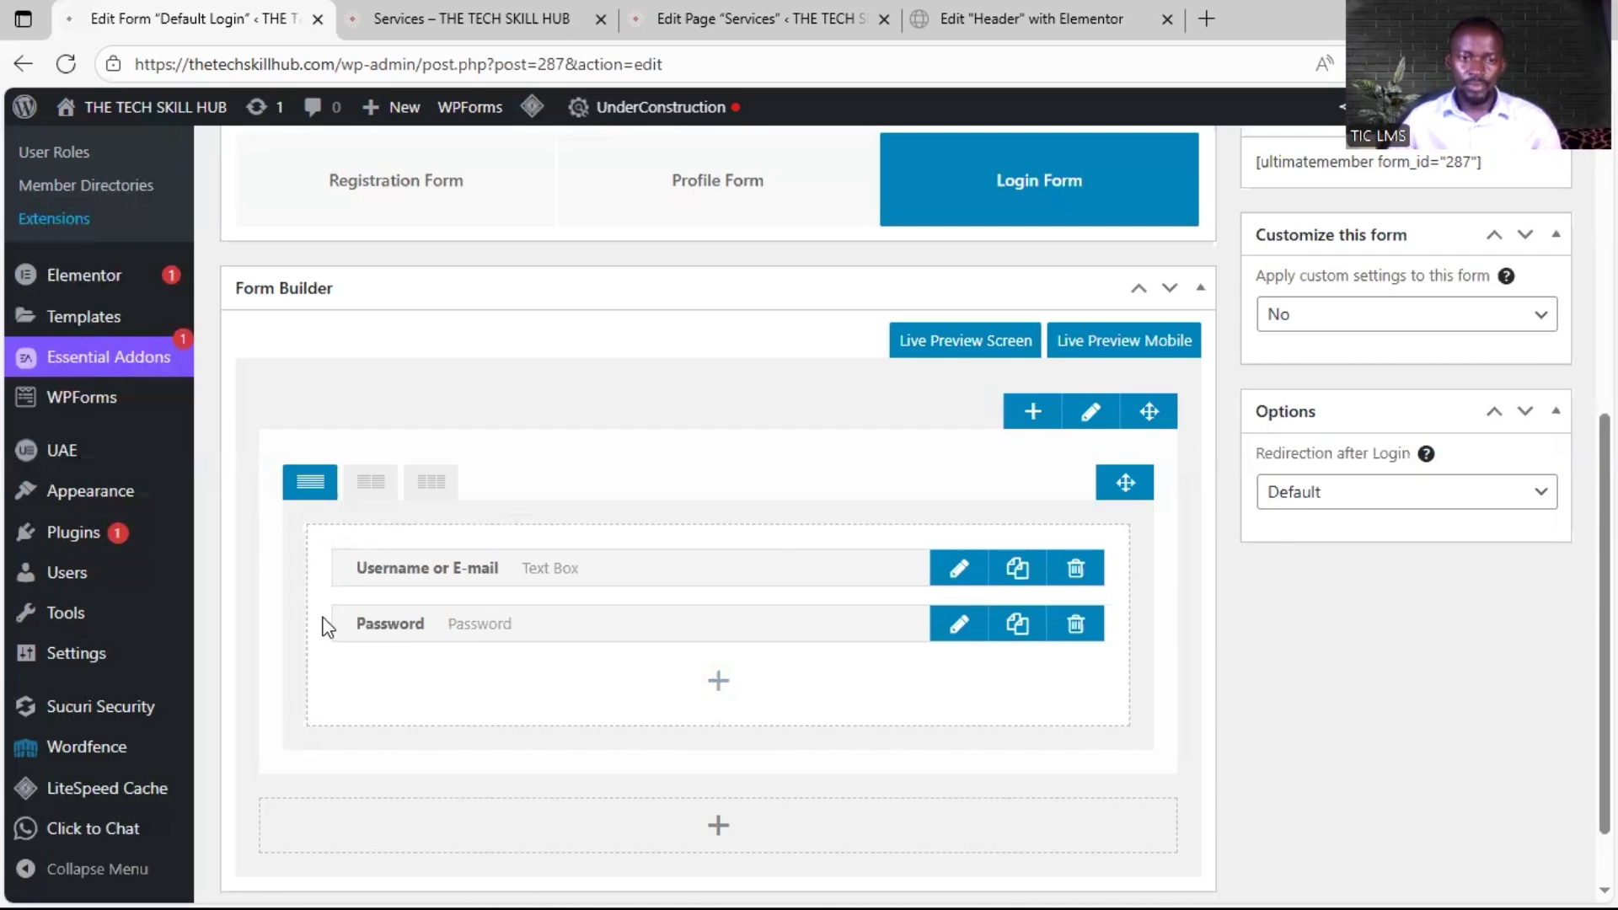
{"action": "scroll", "coordinate": [719, 640], "scroll_direction": "down", "scroll_amount": 1}
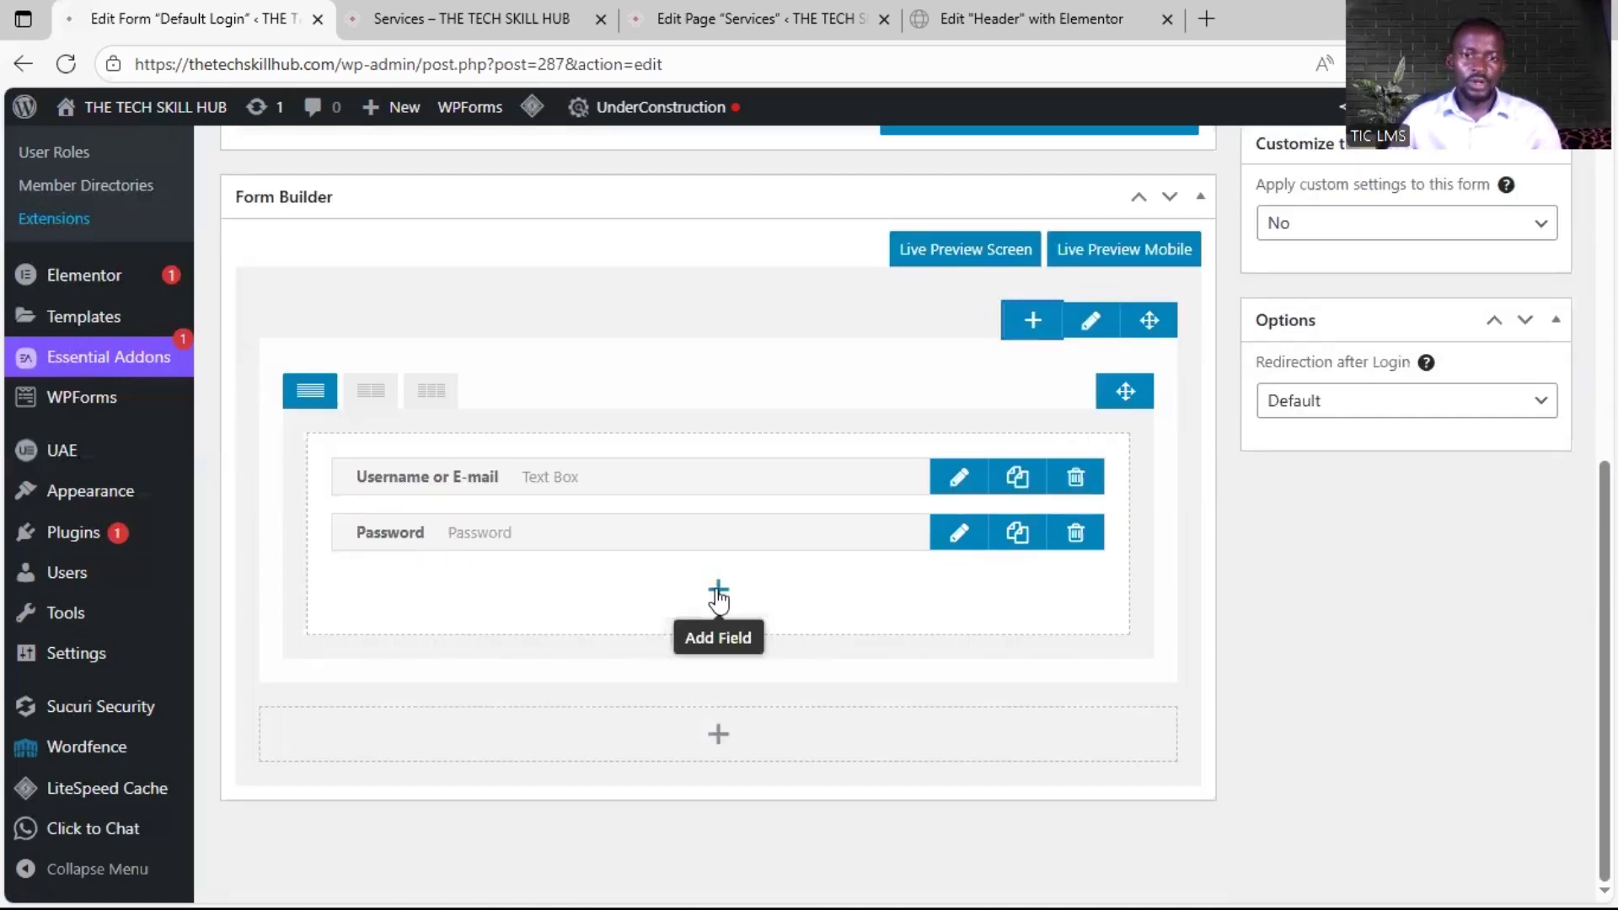
Step: Add a 50px Spacing field titled Space to the login form and move it above the Username or E-mail field
{"action": "left_click", "coordinate": [719, 593]}
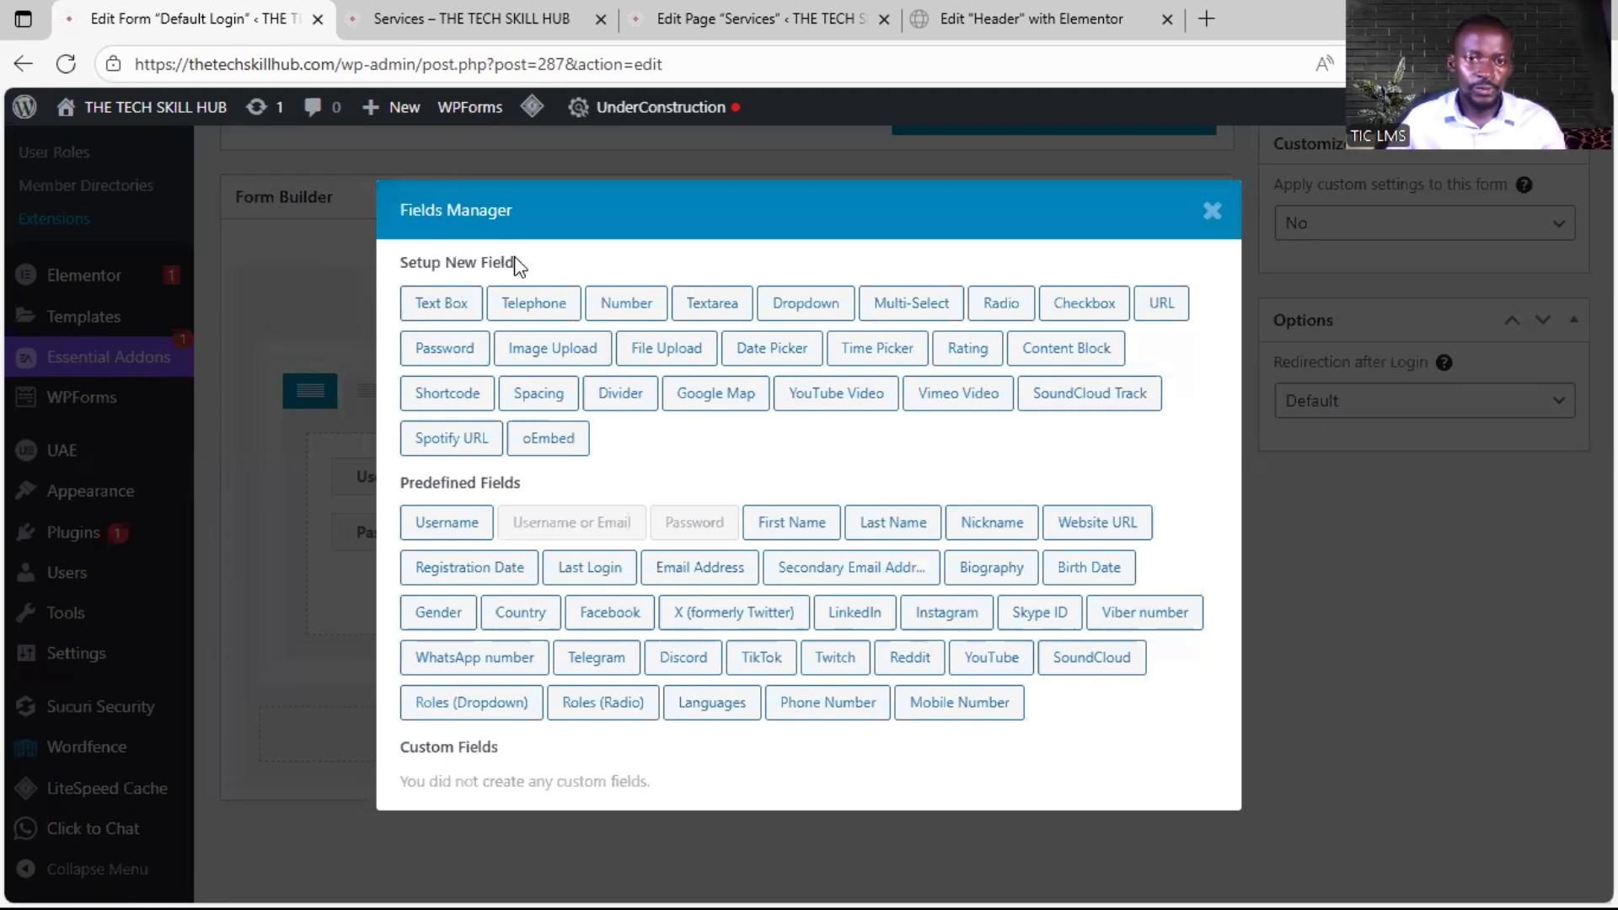
{"action": "left_click", "coordinate": [539, 393]}
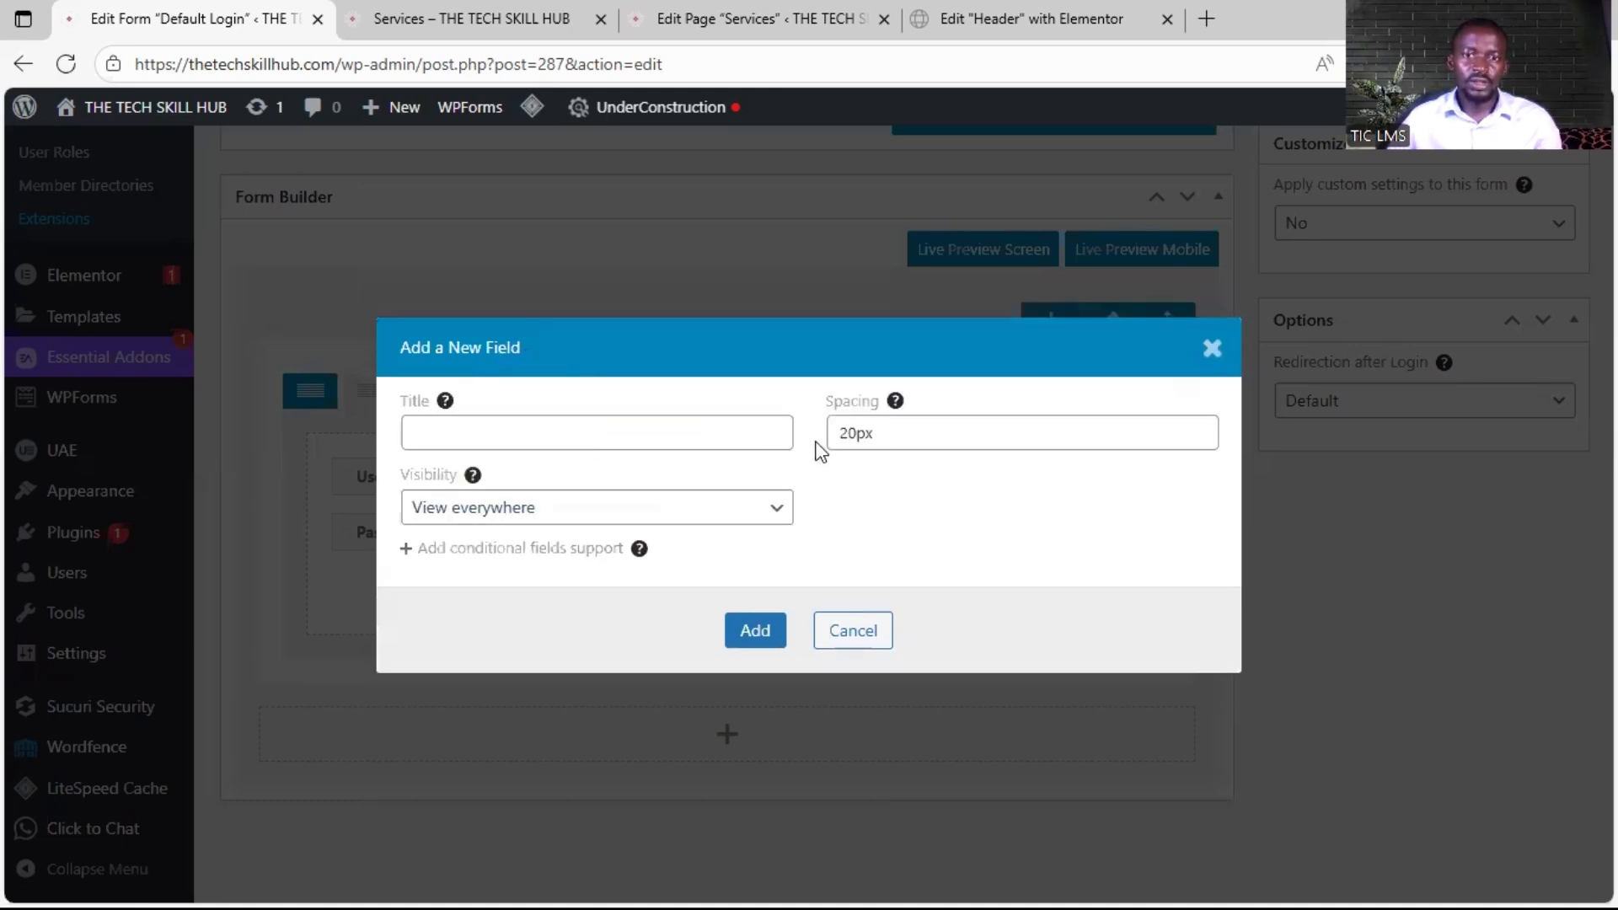
{"action": "left_click", "coordinate": [848, 432]}
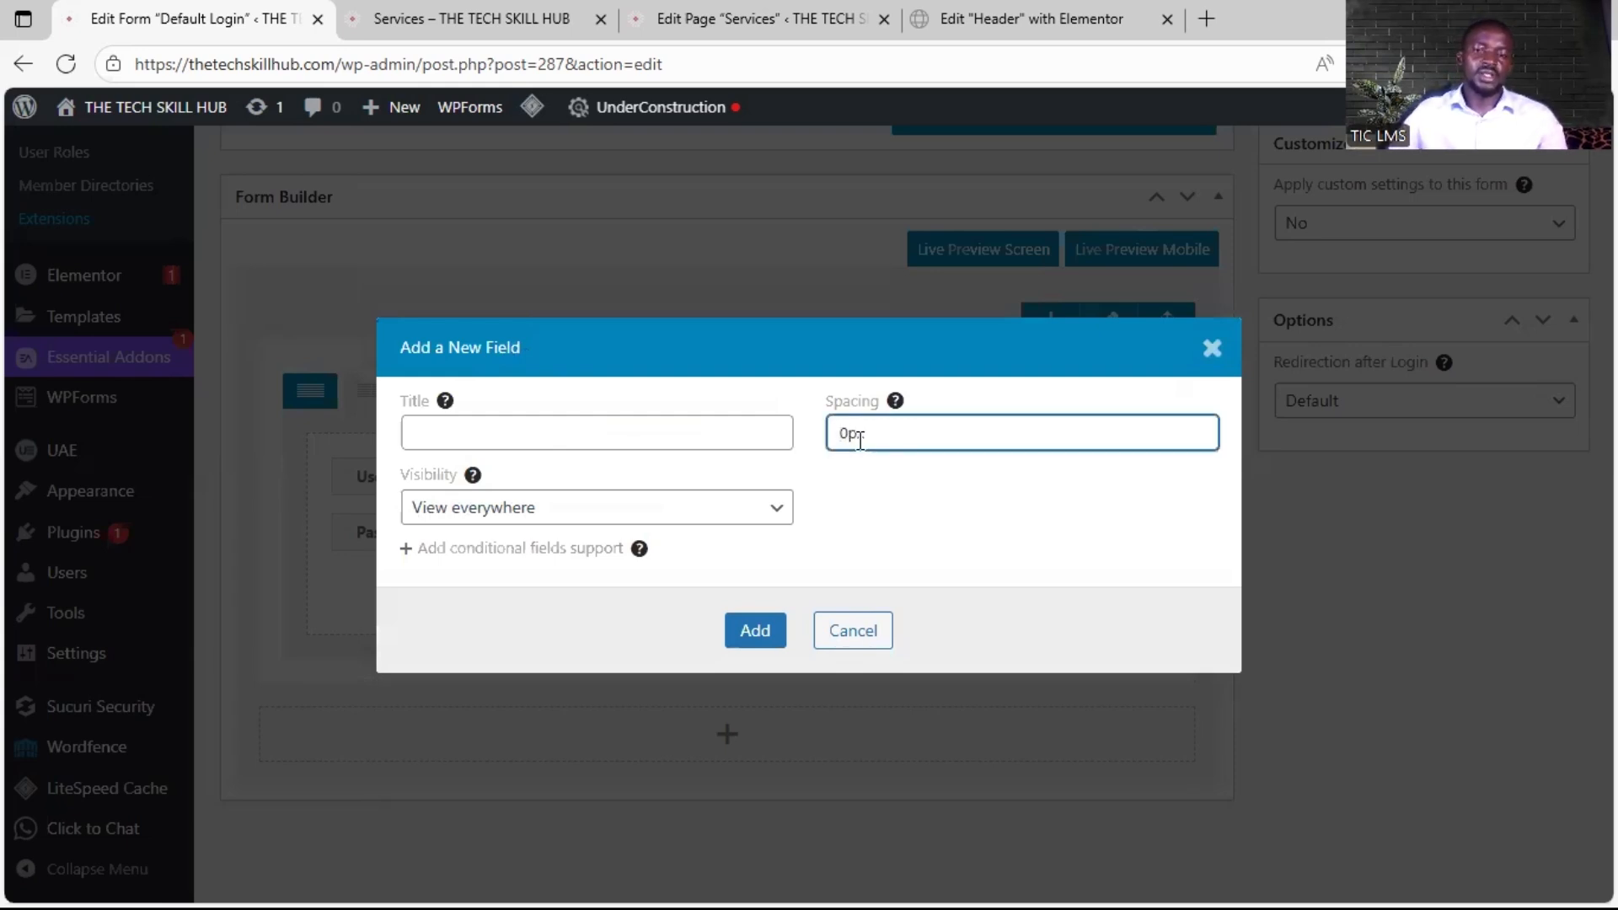
{"action": "left_click", "coordinate": [747, 630]}
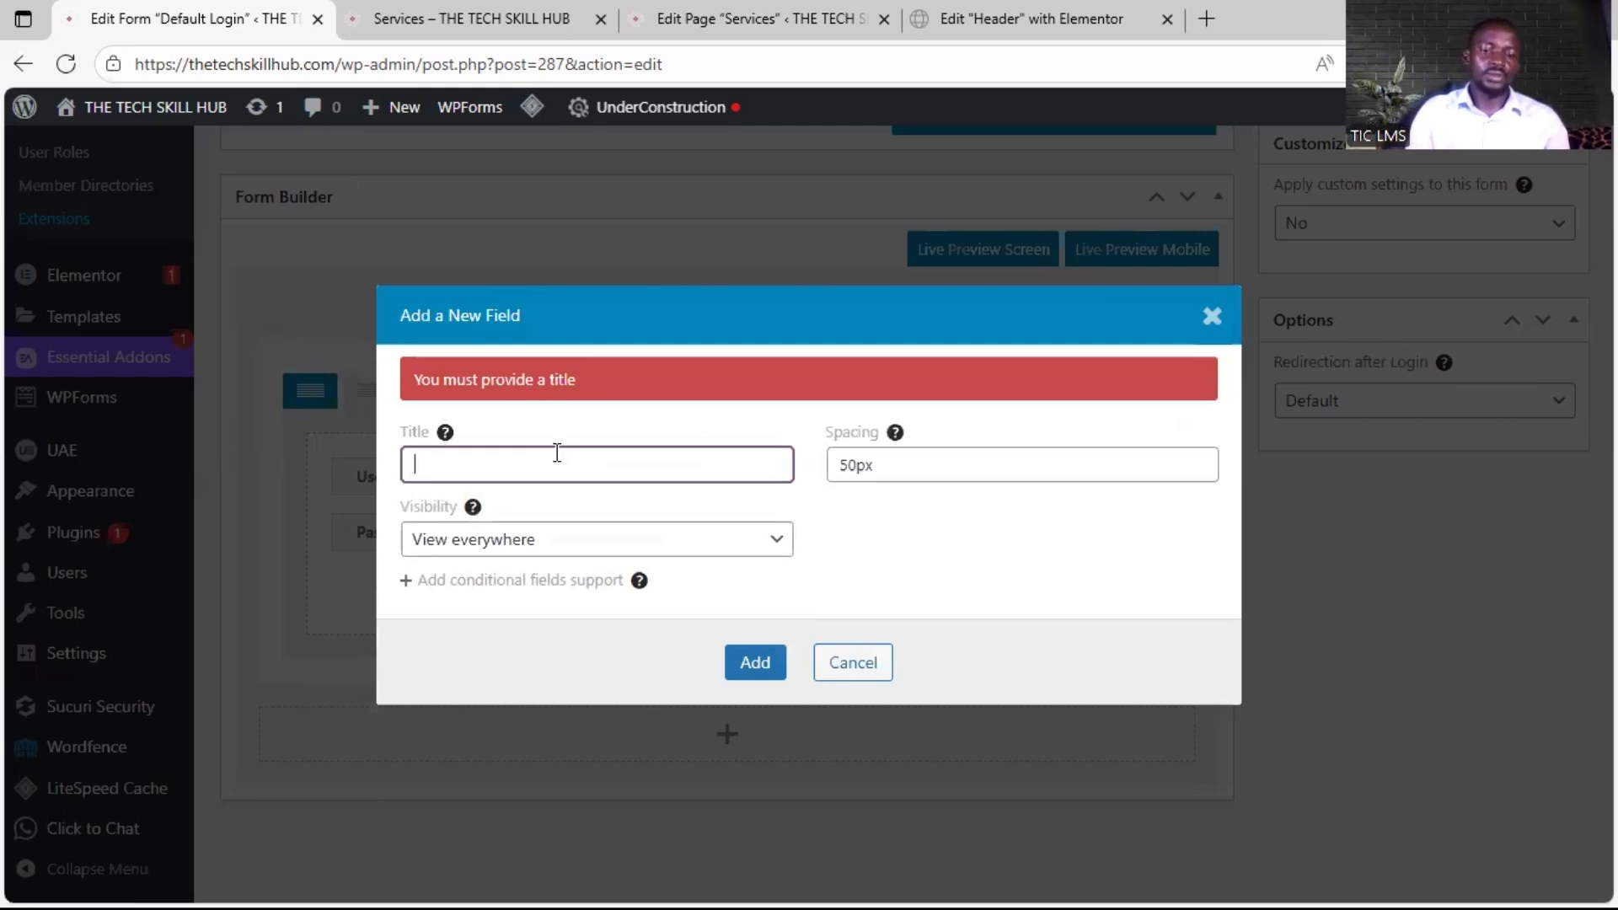
{"action": "type", "text": "Space"}
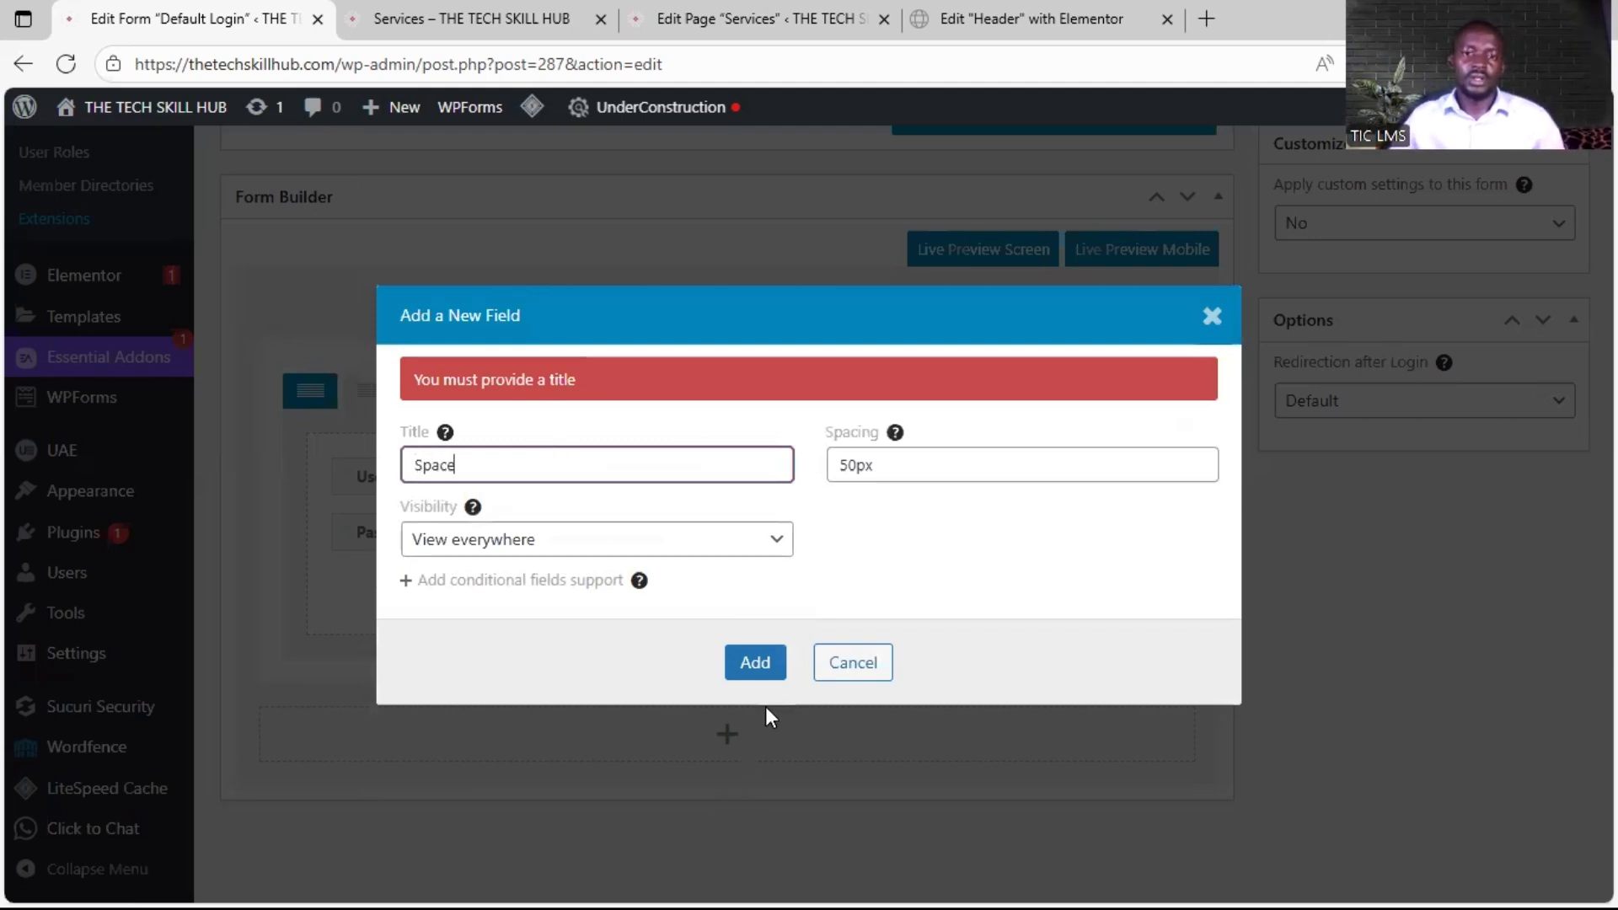
{"action": "left_click", "coordinate": [764, 665]}
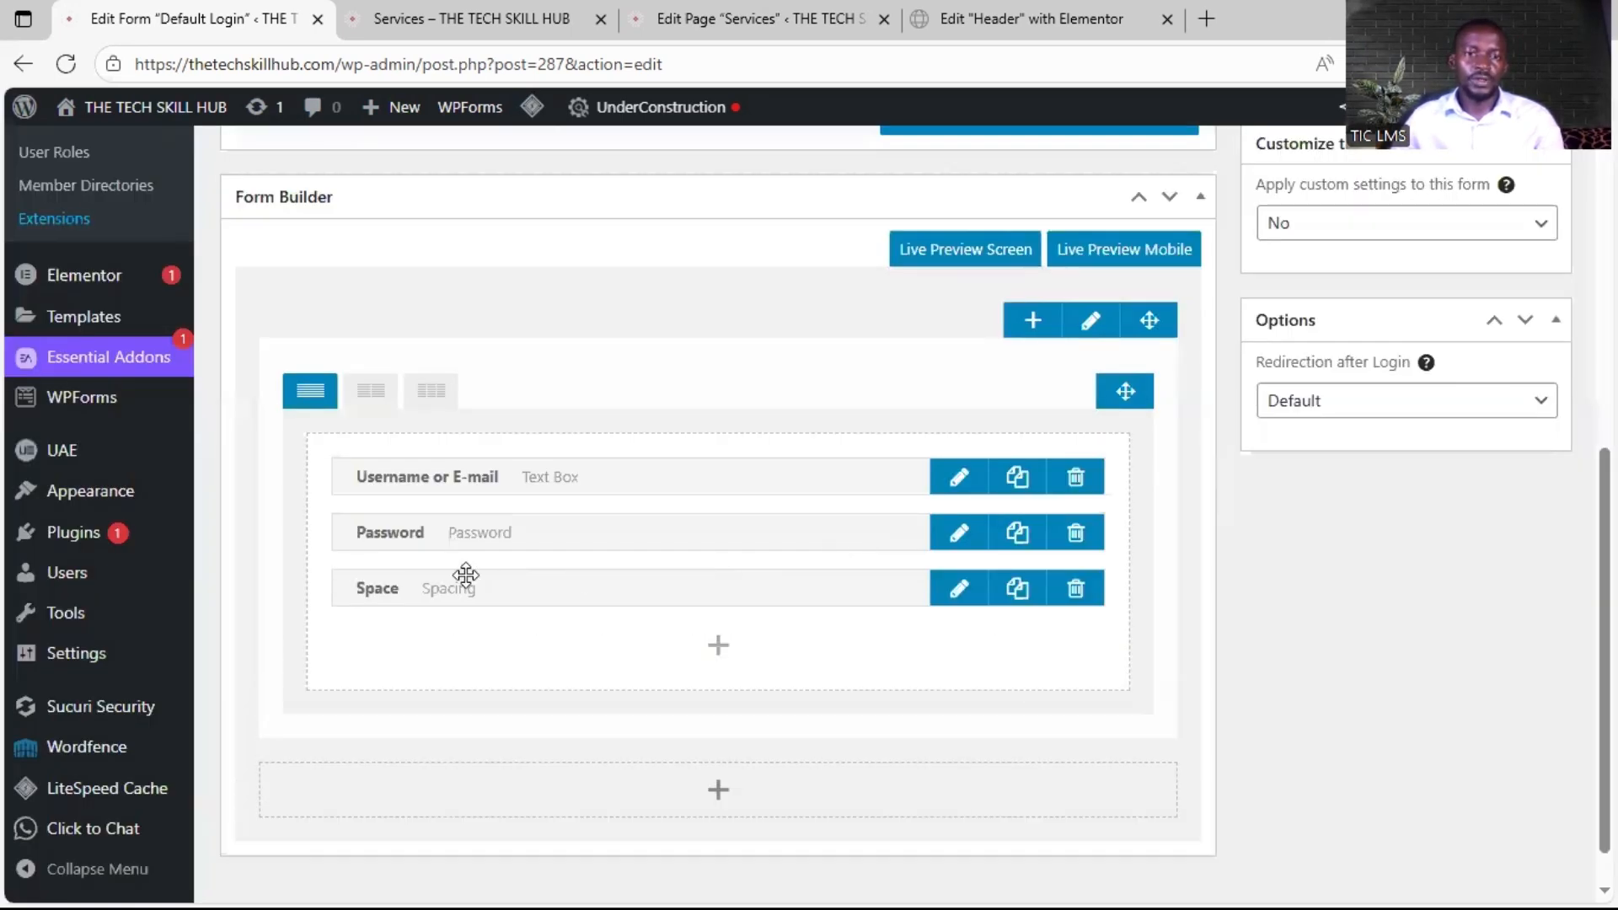
{"action": "left_click_drag", "start_coordinate": [823, 589], "coordinate": [812, 507]}
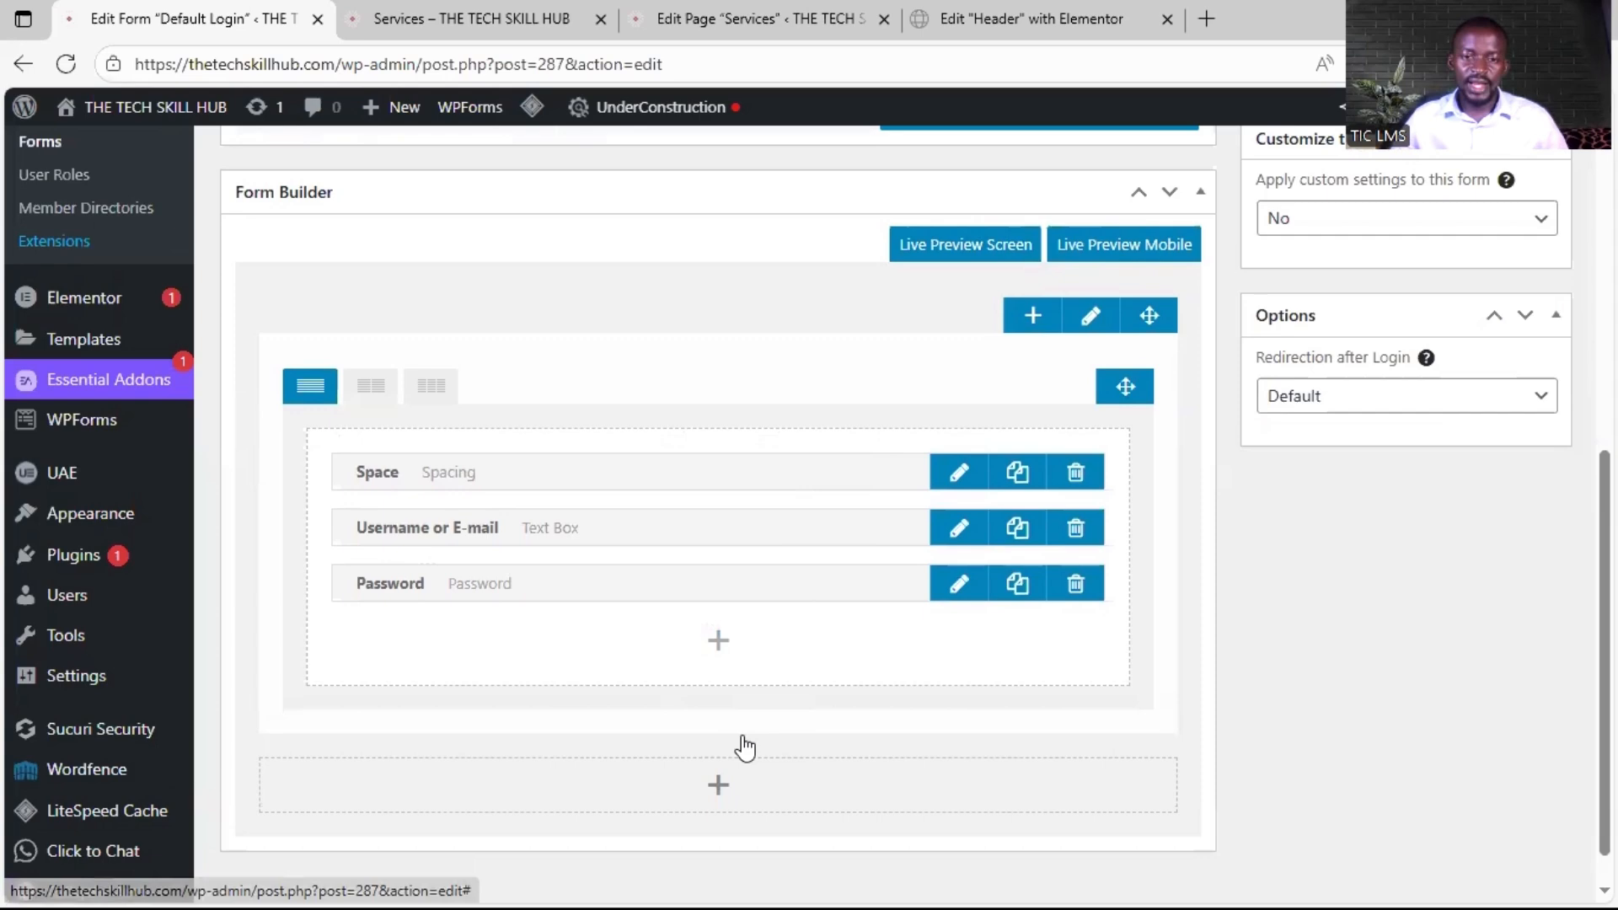
{"action": "scroll", "coordinate": [741, 747], "scroll_direction": "down", "scroll_amount": 1}
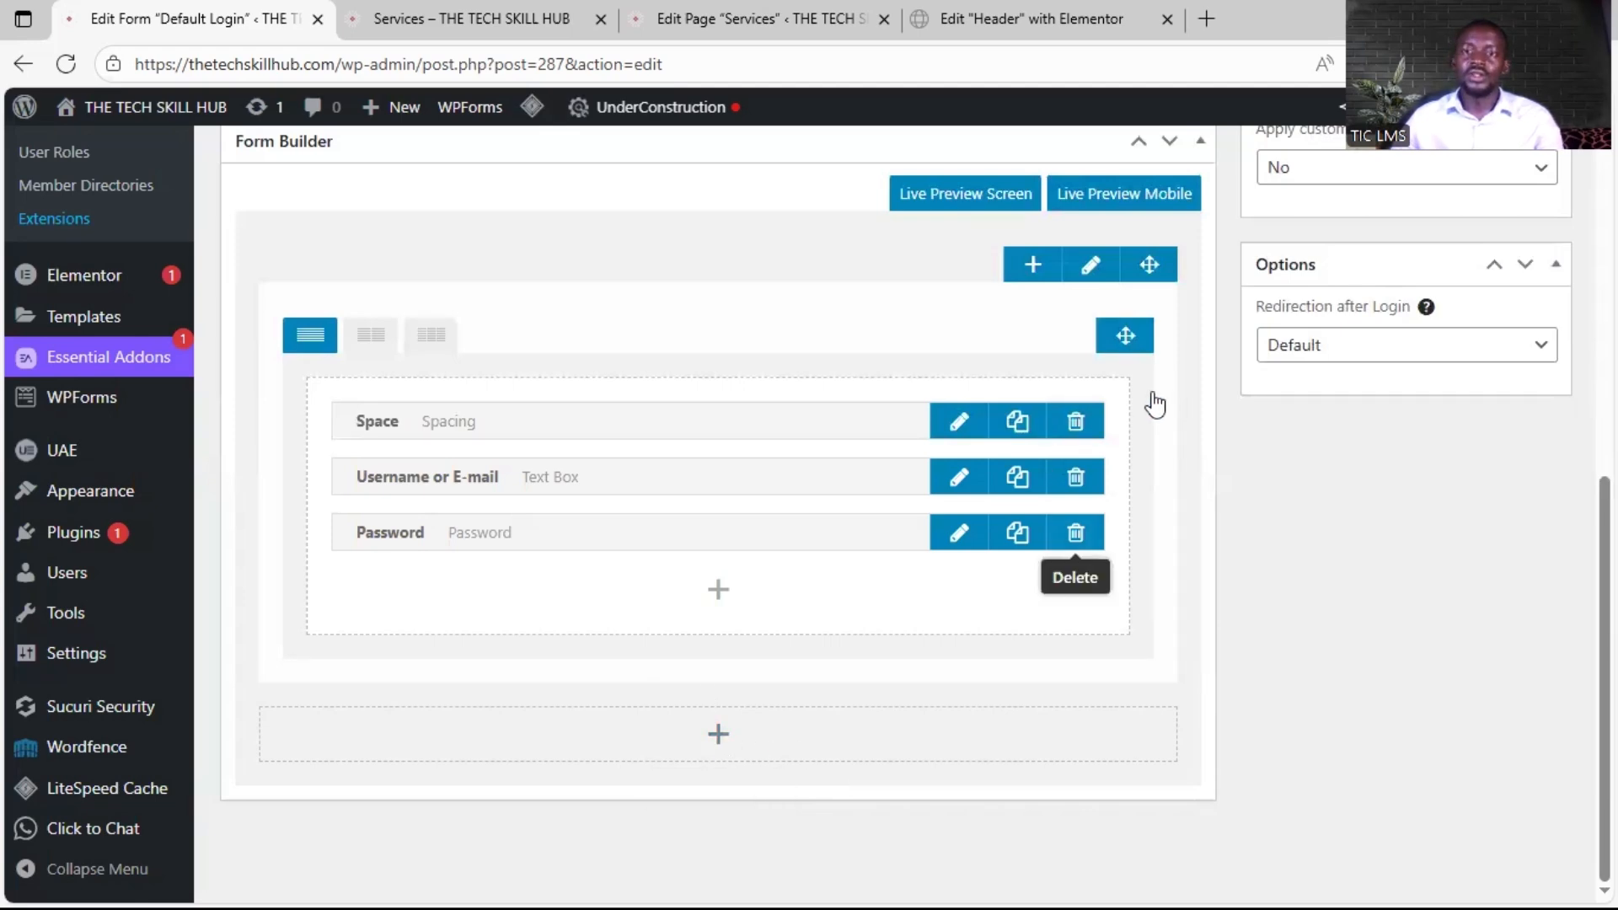
Step: Set Apply custom settings to this form to Yes for the Default Login form and review the customization options
{"action": "scroll", "coordinate": [1199, 419], "scroll_direction": "up", "scroll_amount": 5}
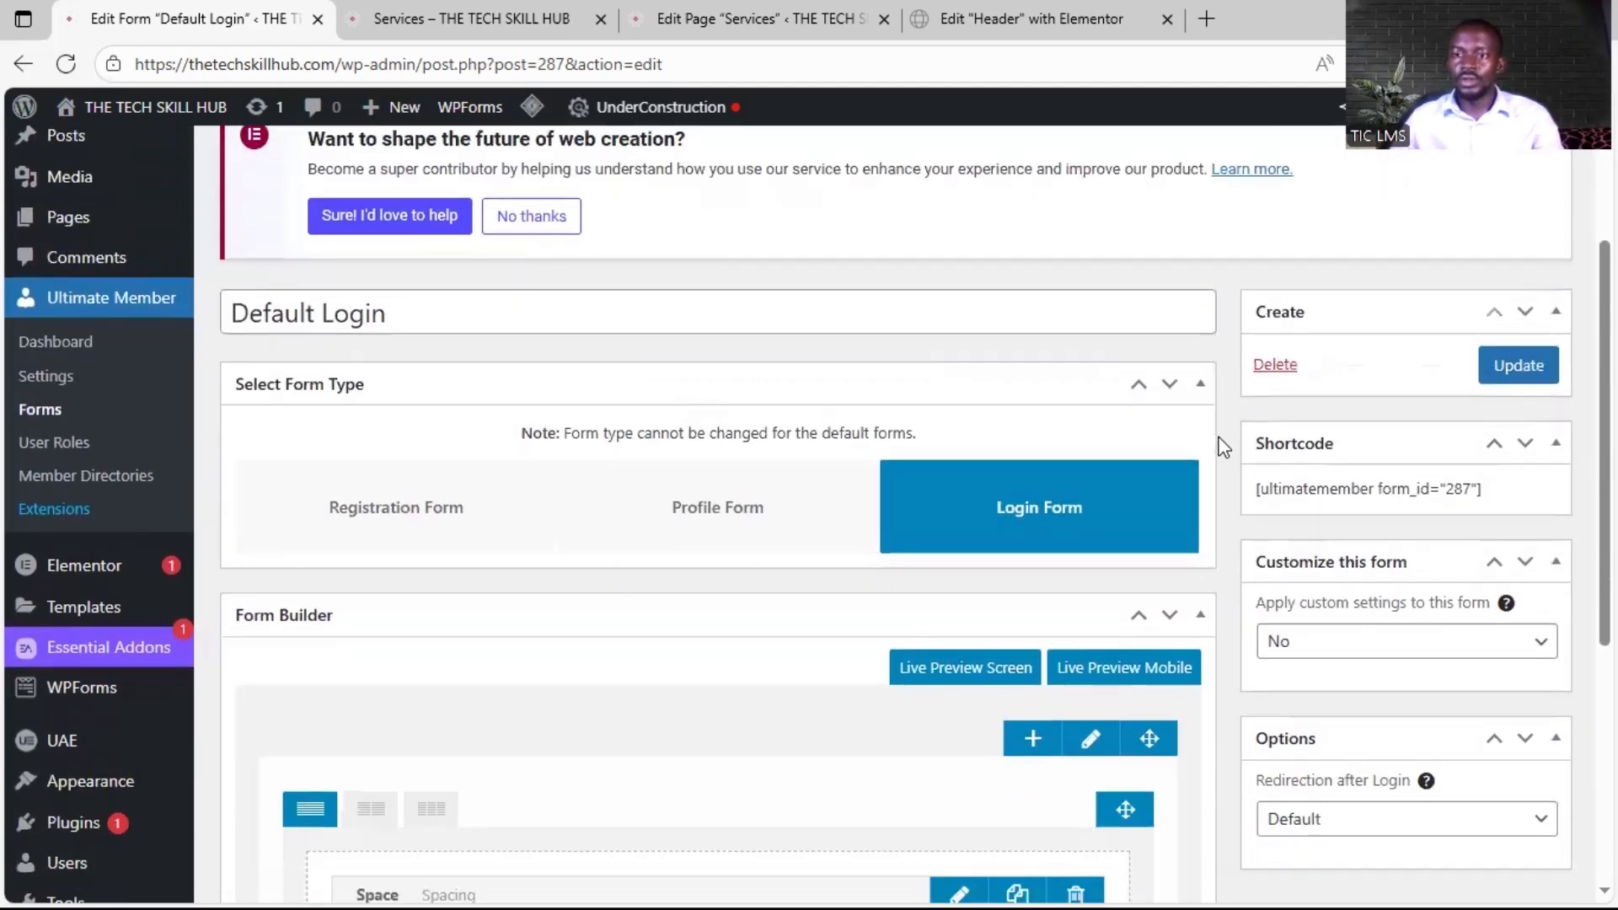
{"action": "scroll", "coordinate": [1222, 447], "scroll_direction": "down", "scroll_amount": 3}
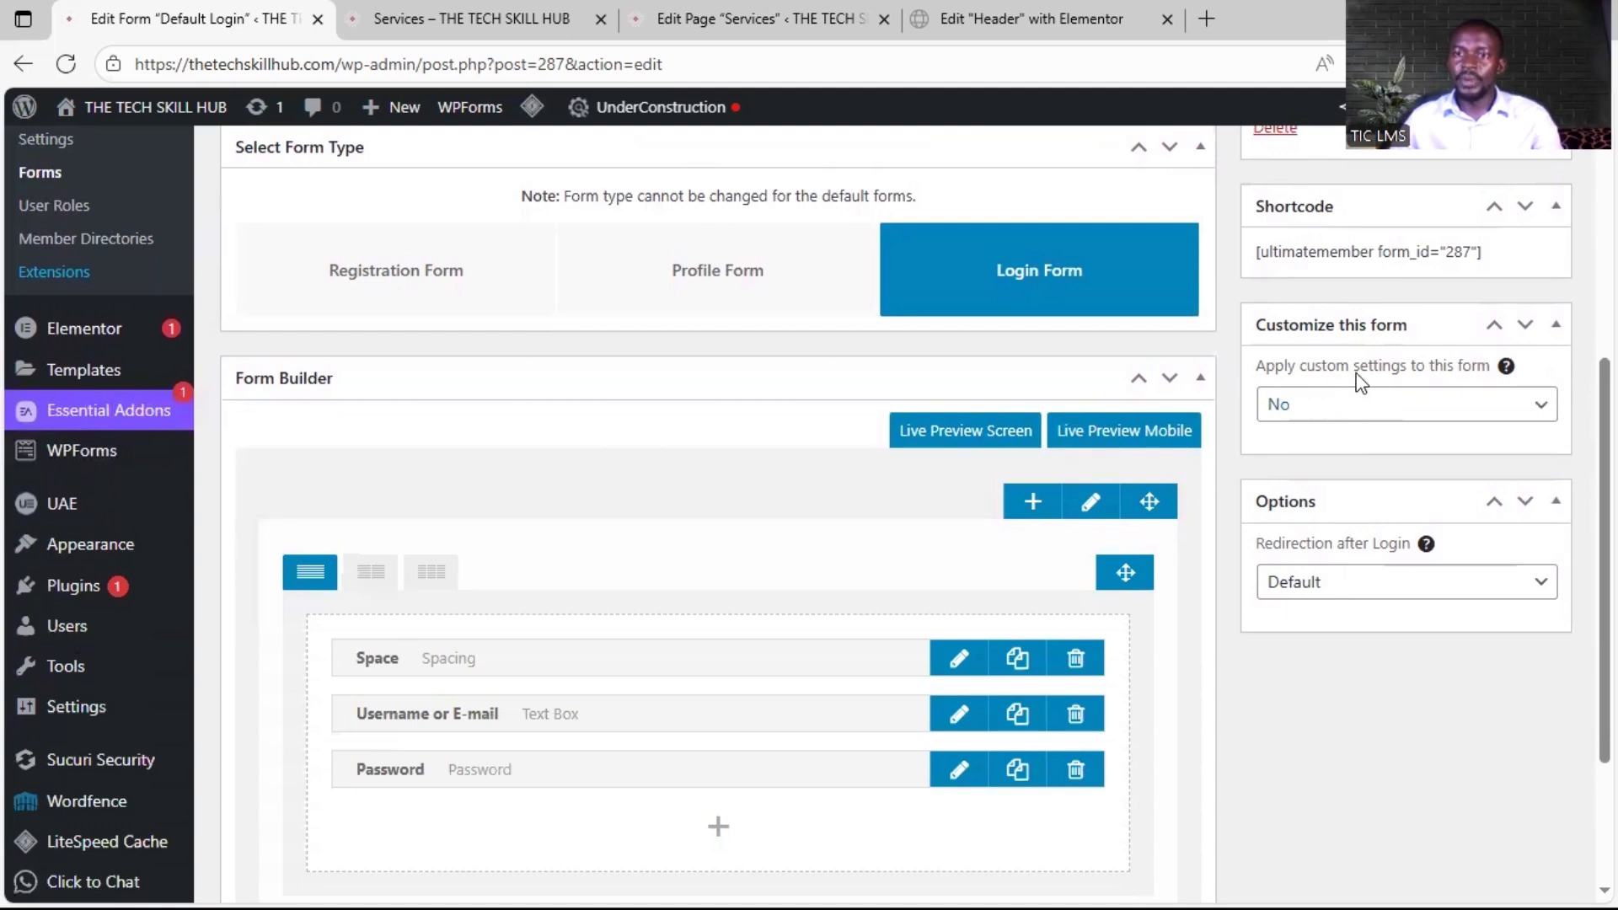
{"action": "left_click", "coordinate": [1424, 405]}
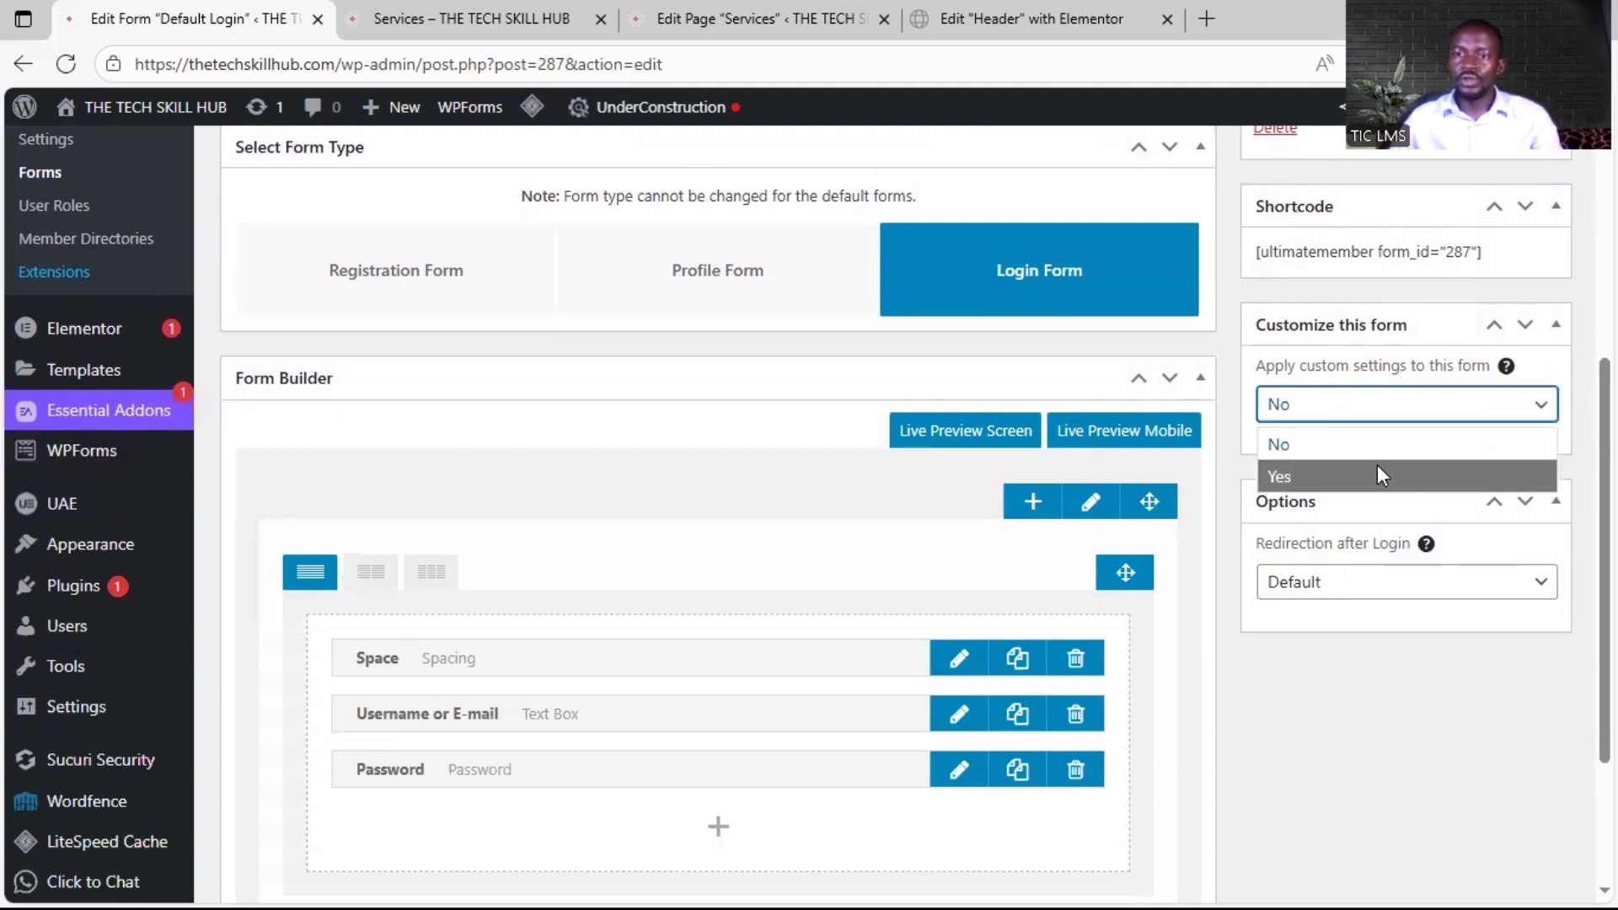
{"action": "left_click", "coordinate": [1377, 477]}
{"action": "scroll", "coordinate": [1330, 518], "scroll_direction": "down", "scroll_amount": 2}
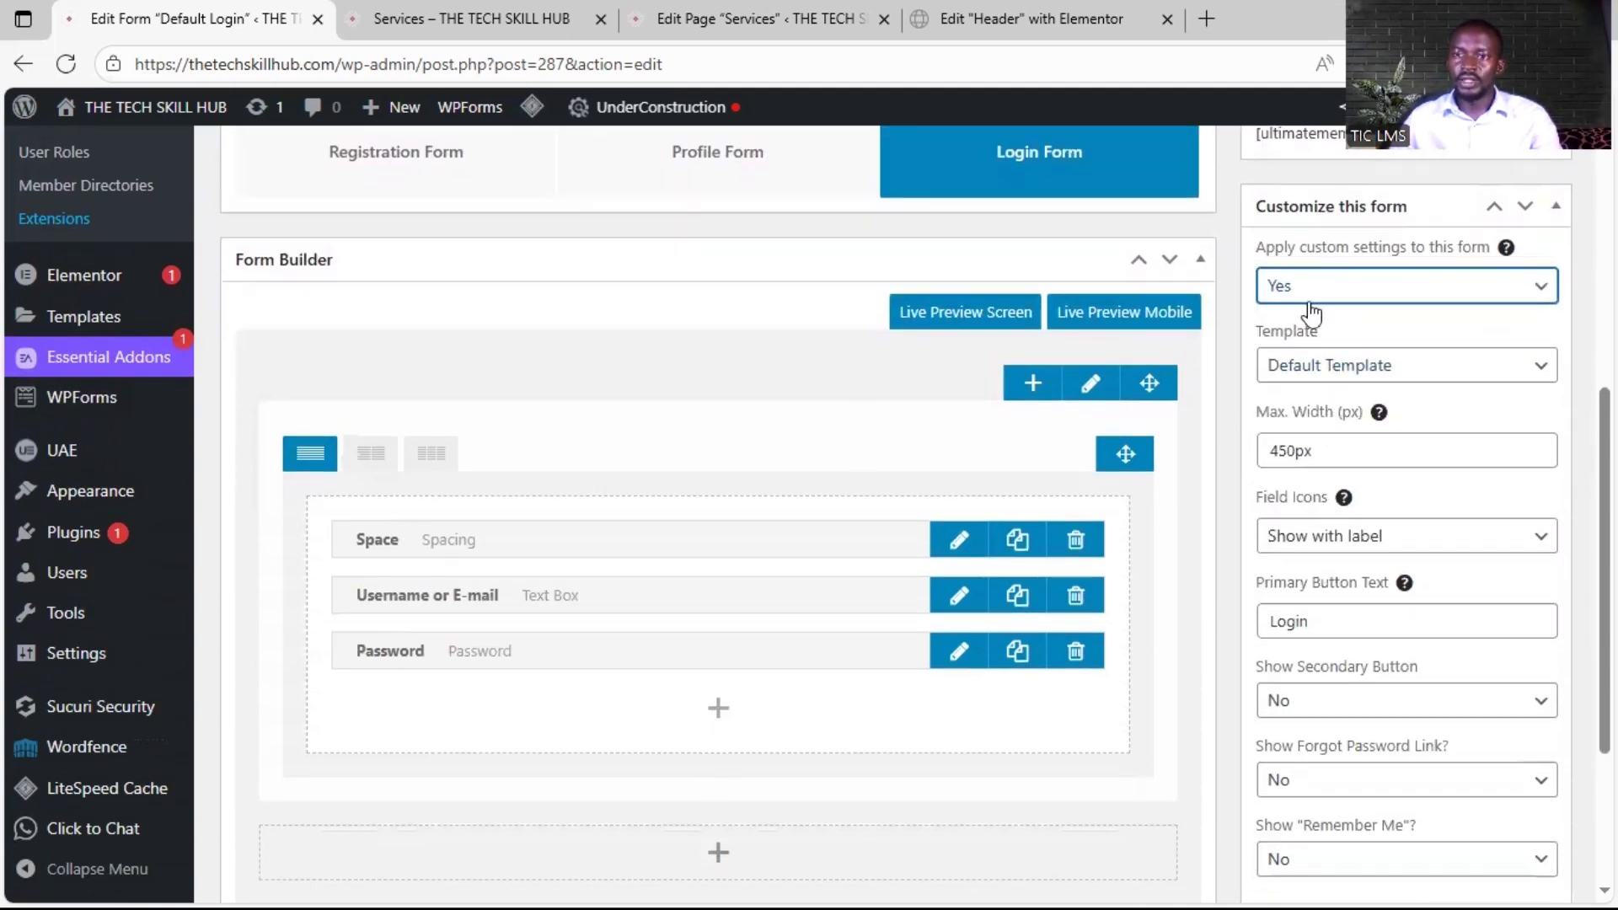
{"action": "scroll", "coordinate": [1389, 393], "scroll_direction": "down", "scroll_amount": 1}
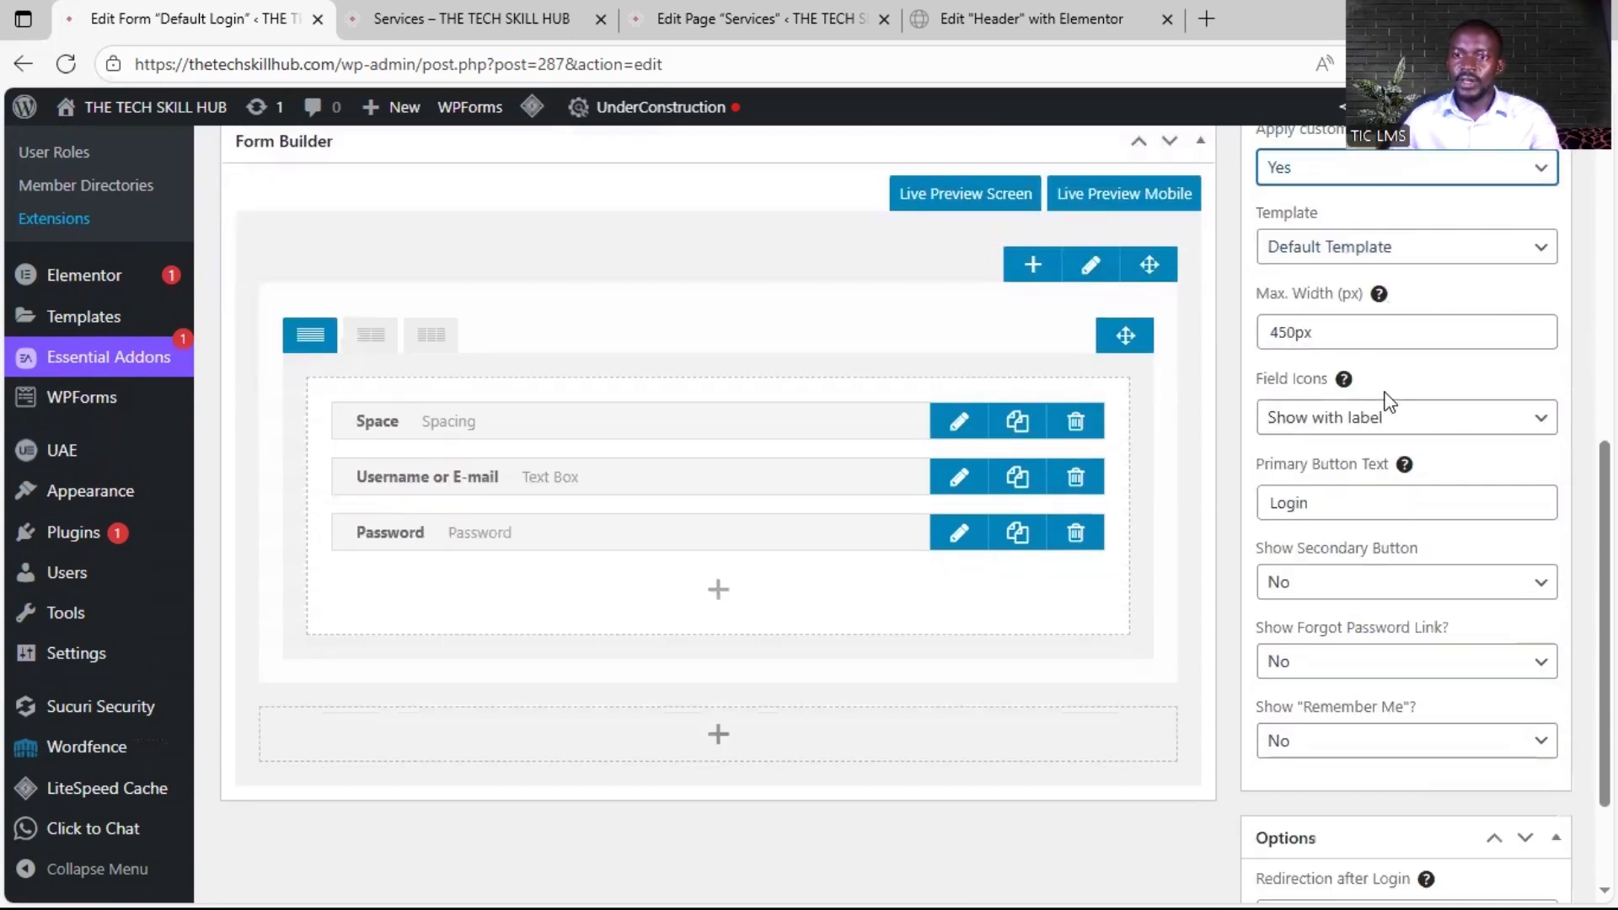
{"action": "scroll", "coordinate": [1349, 484], "scroll_direction": "up", "scroll_amount": 1}
{"action": "scroll", "coordinate": [1340, 514], "scroll_direction": "down", "scroll_amount": 3}
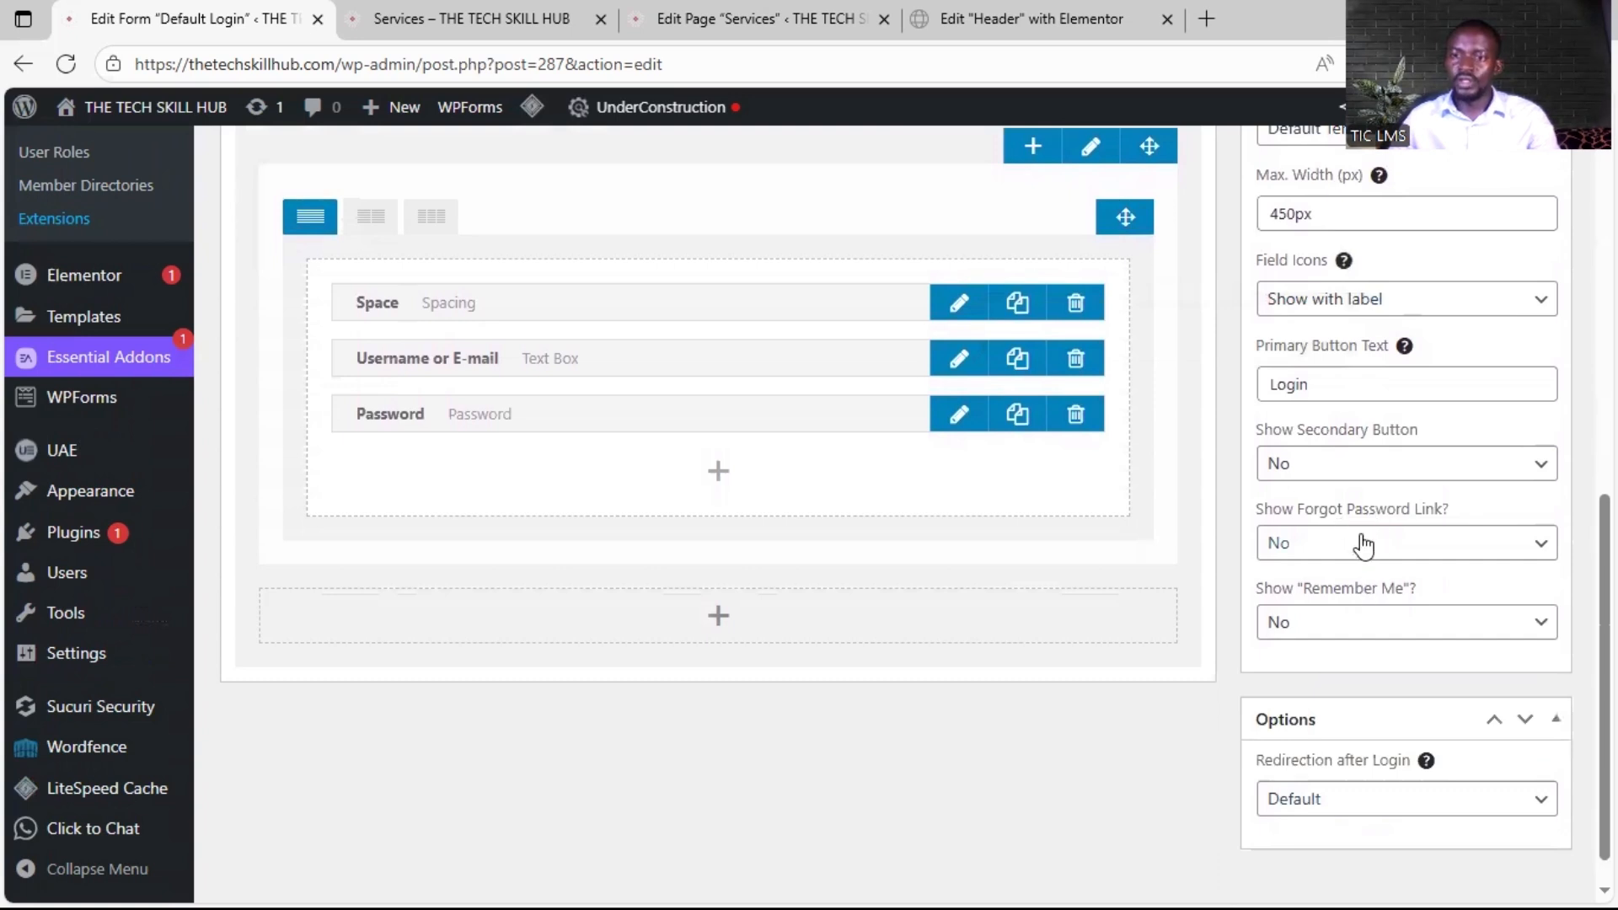
Step: Examine the choices for showing Remember Me, the Forgot Password link and the secondary button on the login form
{"action": "left_click", "coordinate": [1388, 630]}
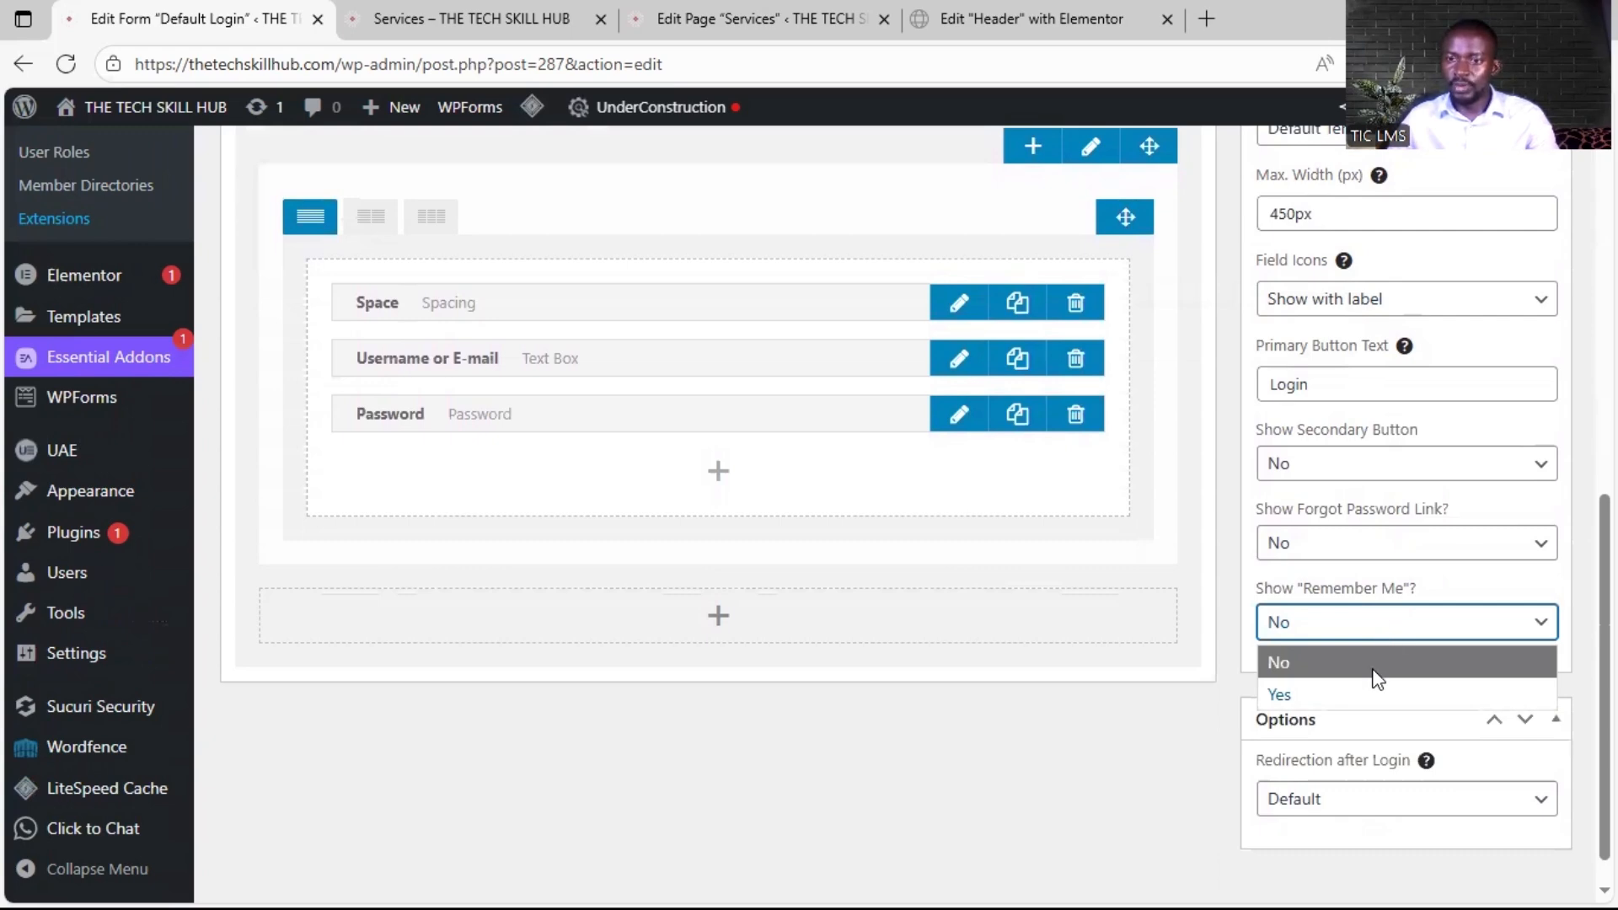
{"action": "left_click", "coordinate": [1367, 547]}
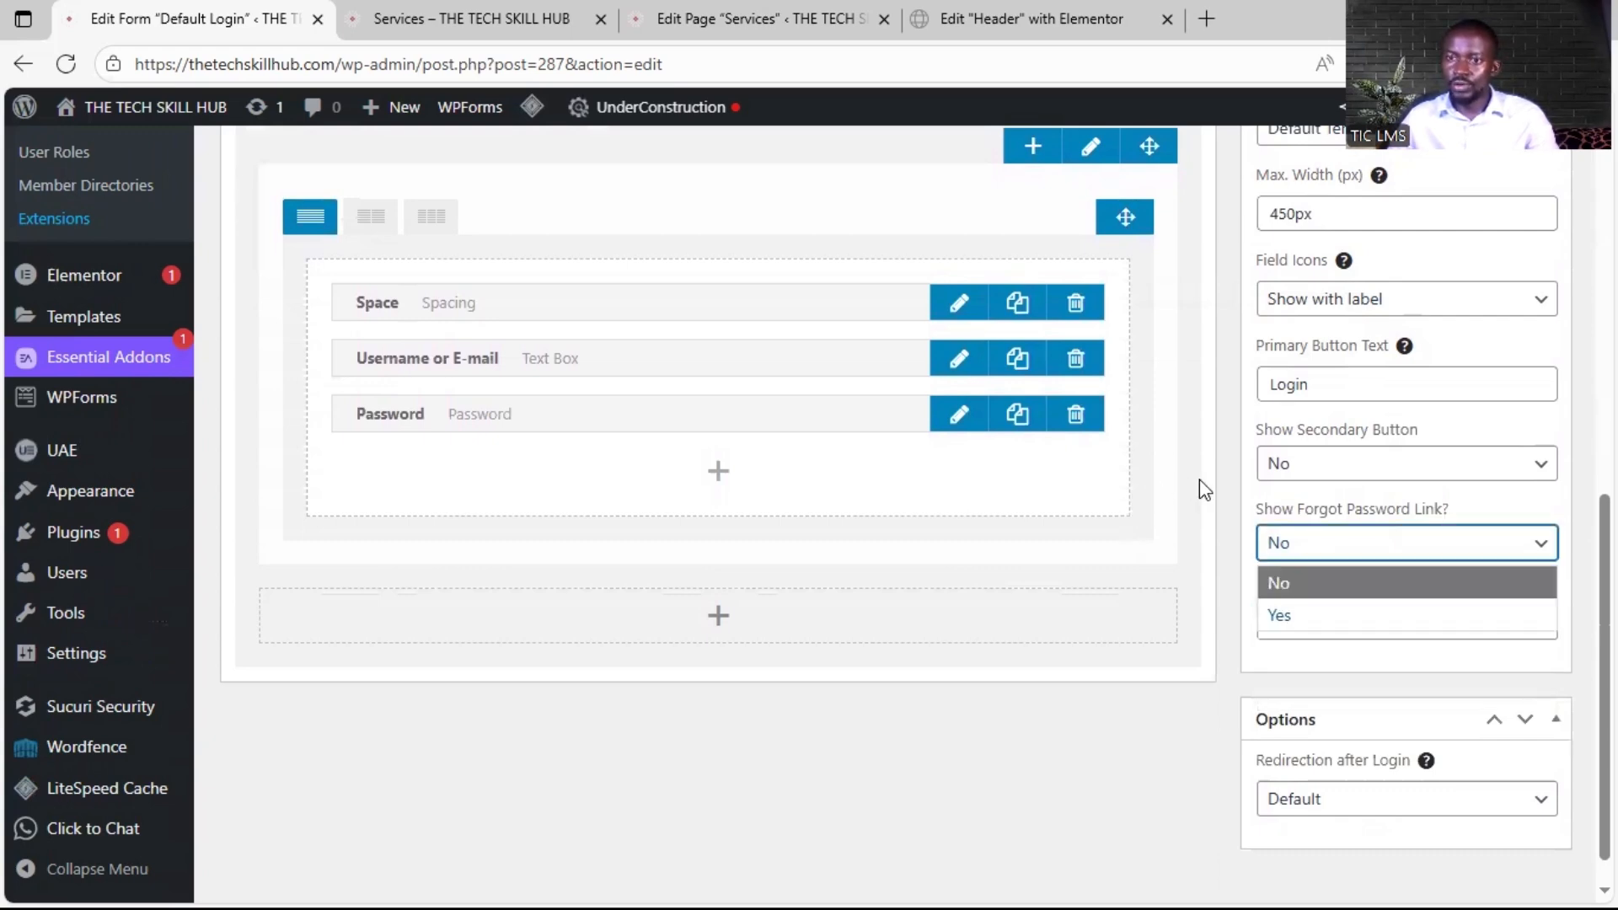
{"action": "left_click", "coordinate": [1412, 552]}
{"action": "left_click", "coordinate": [1412, 472]}
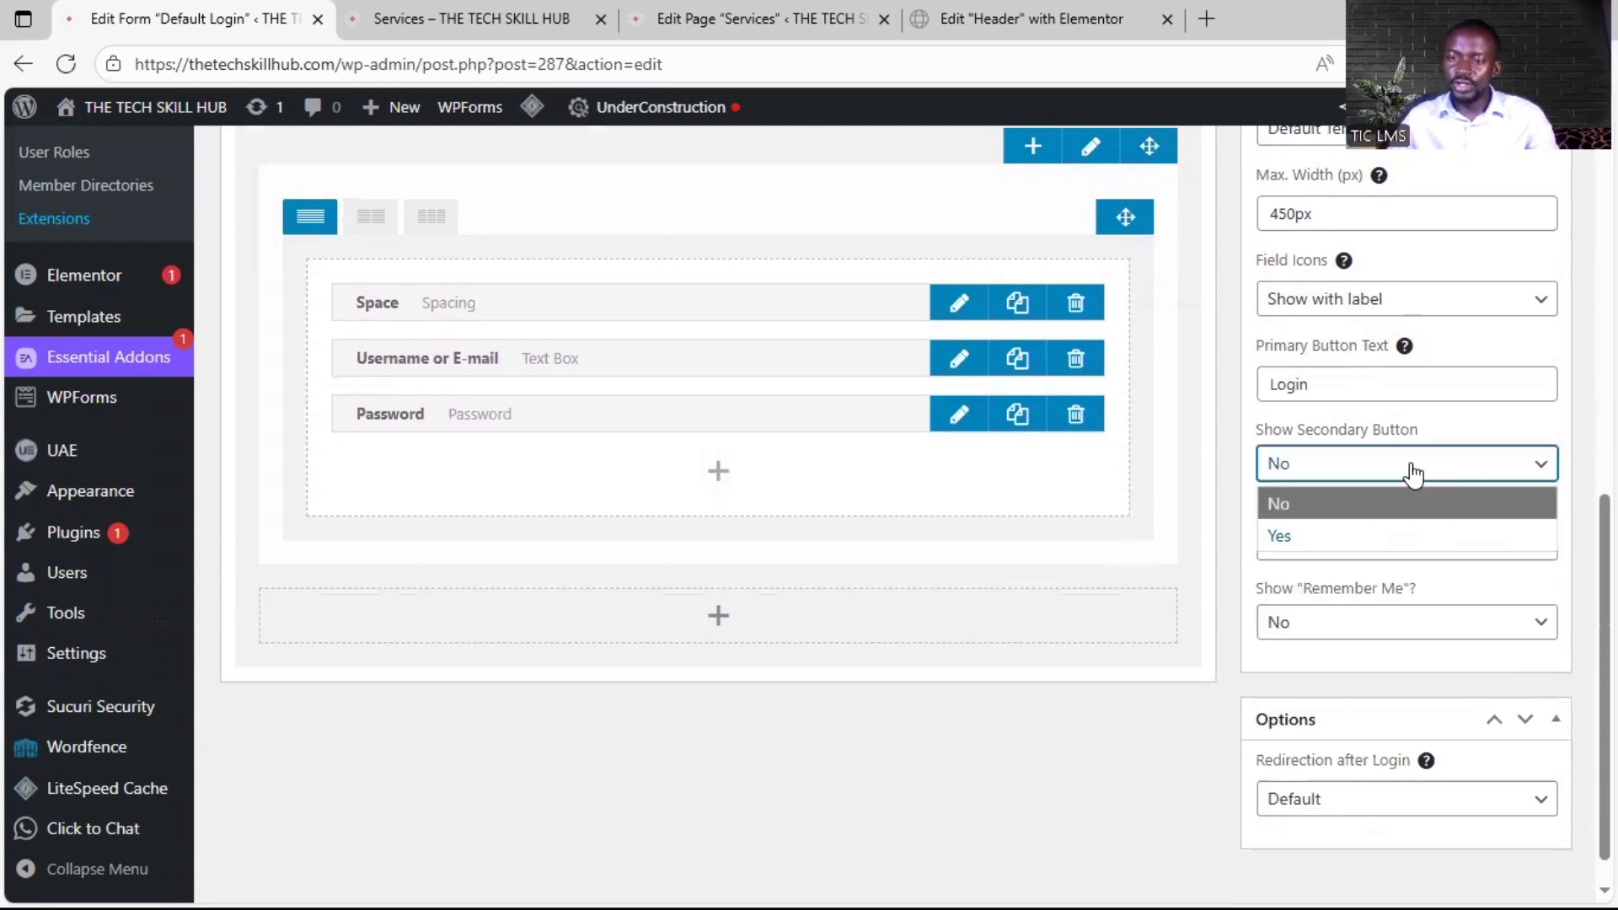
{"action": "left_click", "coordinate": [1239, 378]}
{"action": "scroll", "coordinate": [1221, 495], "scroll_direction": "down", "scroll_amount": 1}
{"action": "scroll", "coordinate": [1222, 495], "scroll_direction": "up", "scroll_amount": 6}
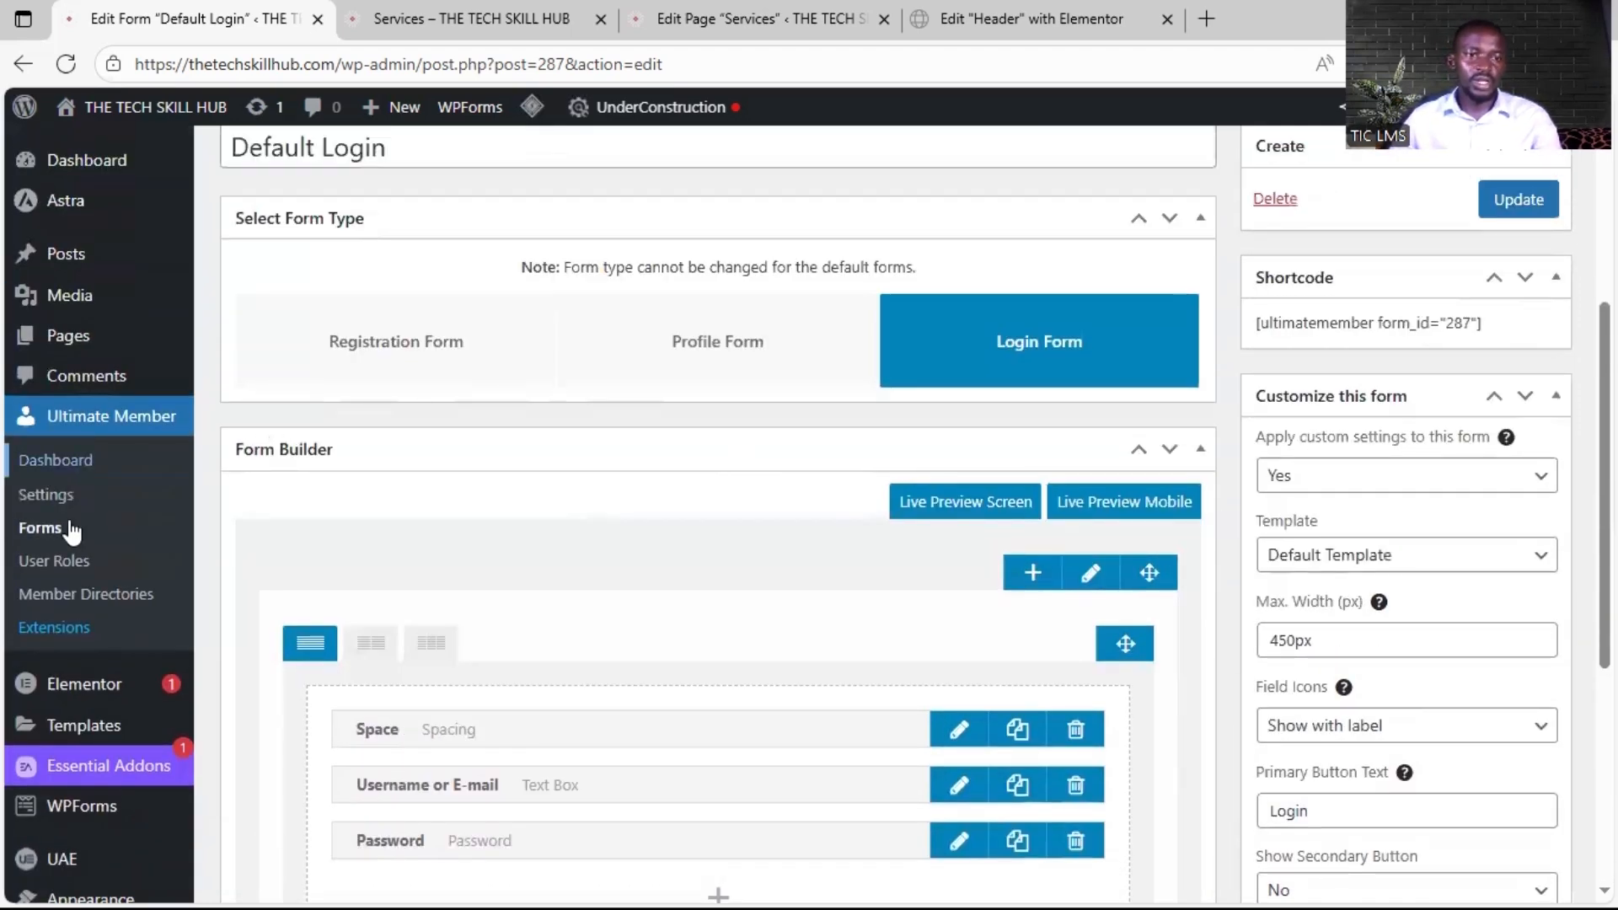
Step: Return to the Ultimate Member forms list, open the Default Registration form for editing and examine its form builder fields
{"action": "left_click", "coordinate": [51, 535]}
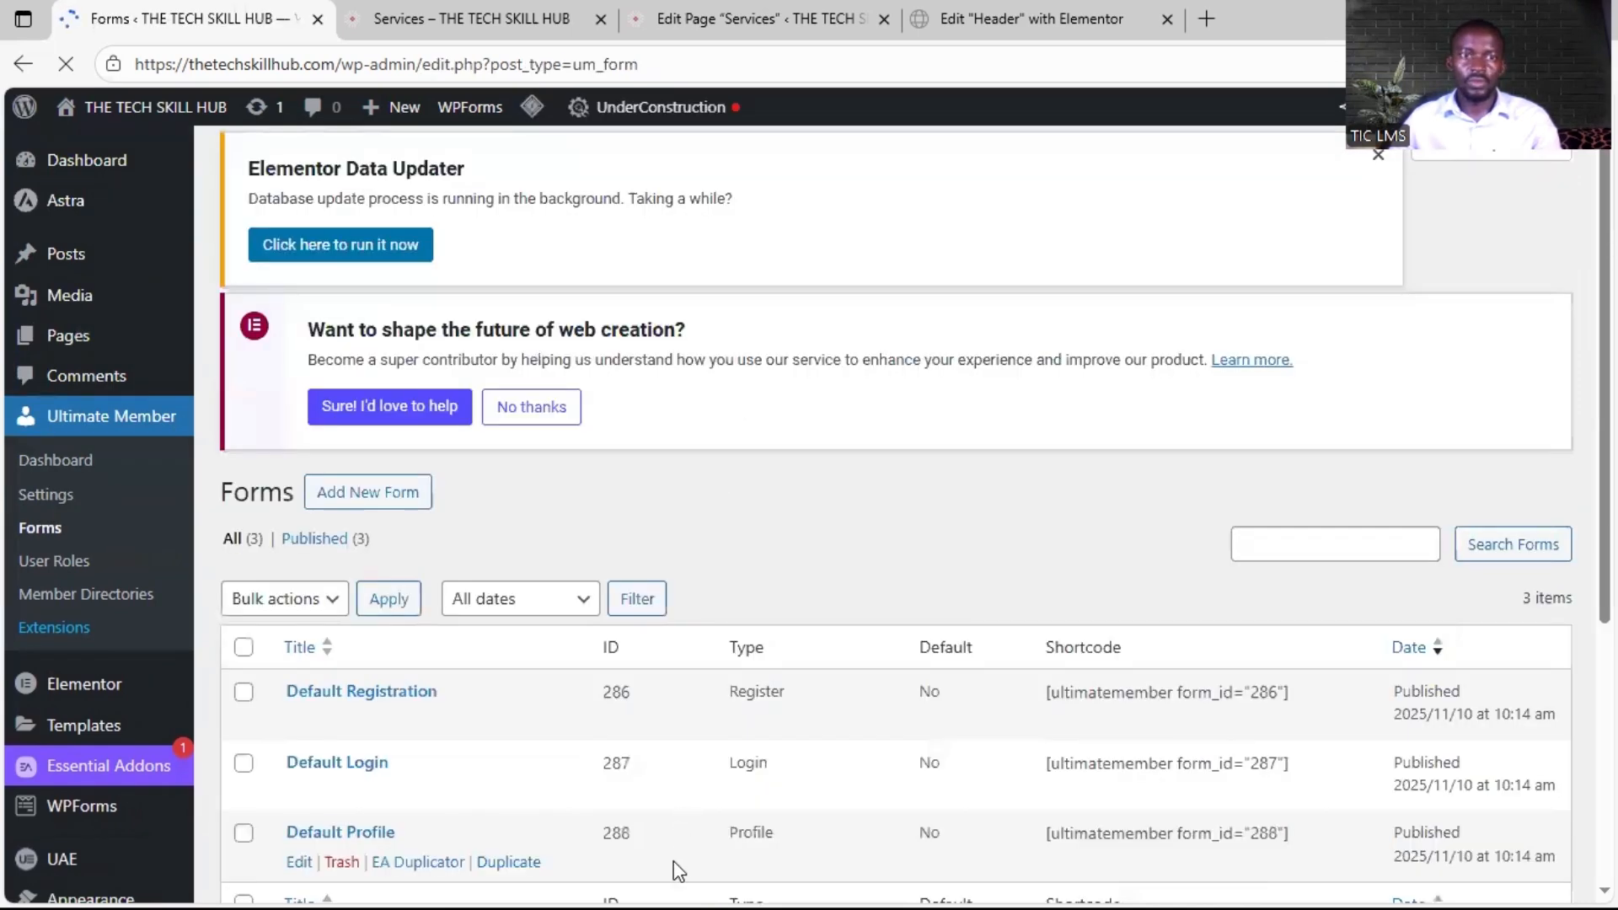
{"action": "scroll", "coordinate": [716, 726], "scroll_direction": "down", "scroll_amount": 3}
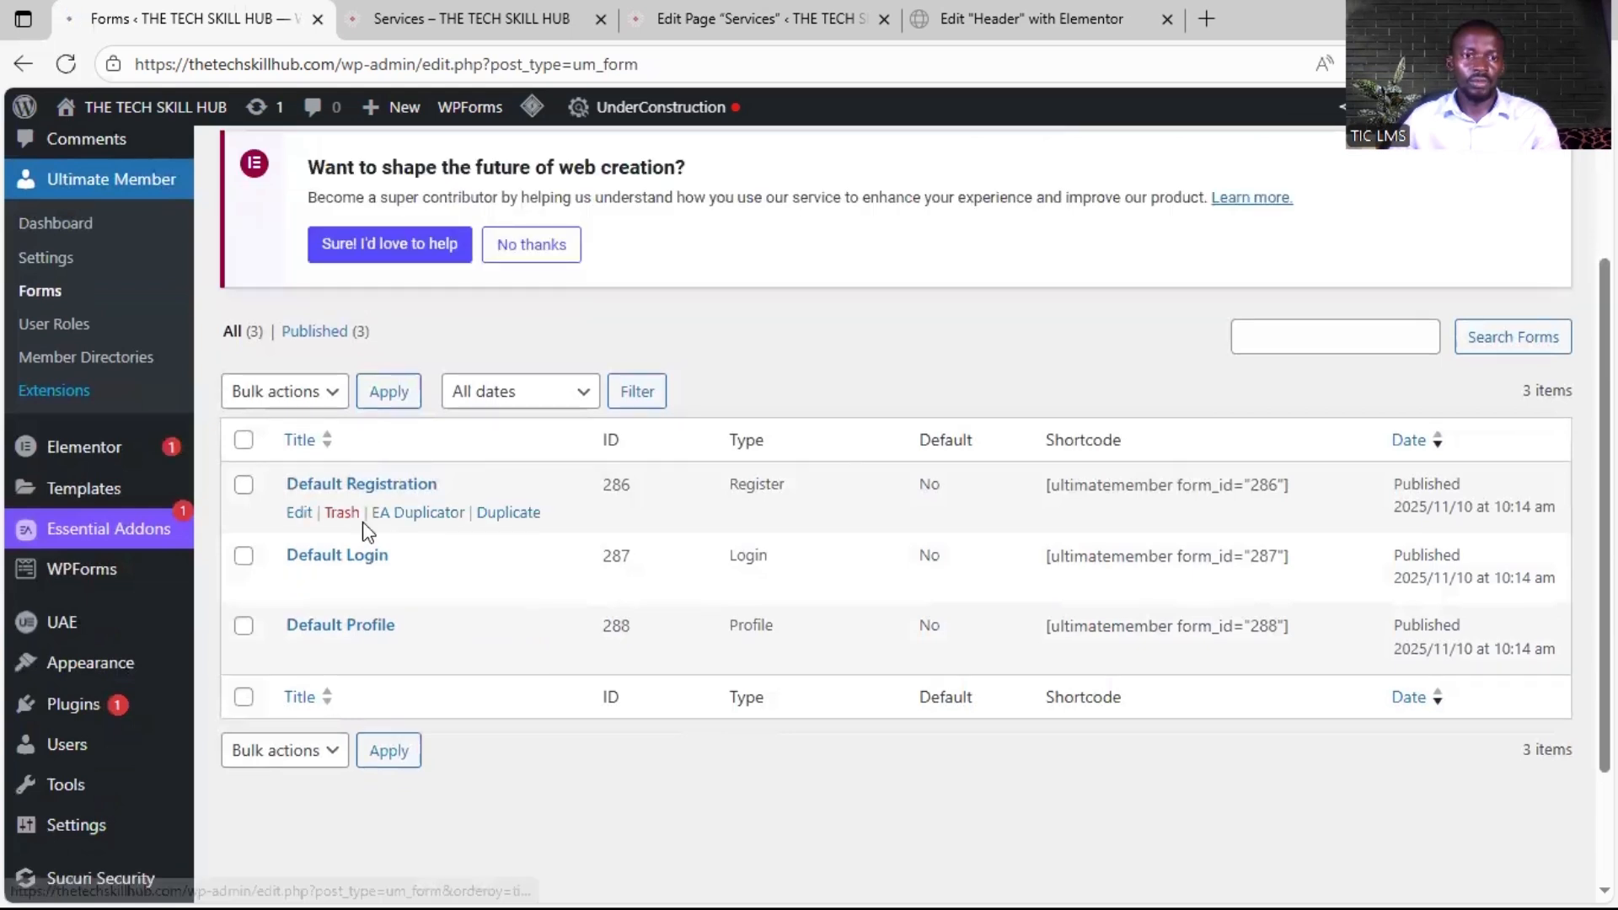
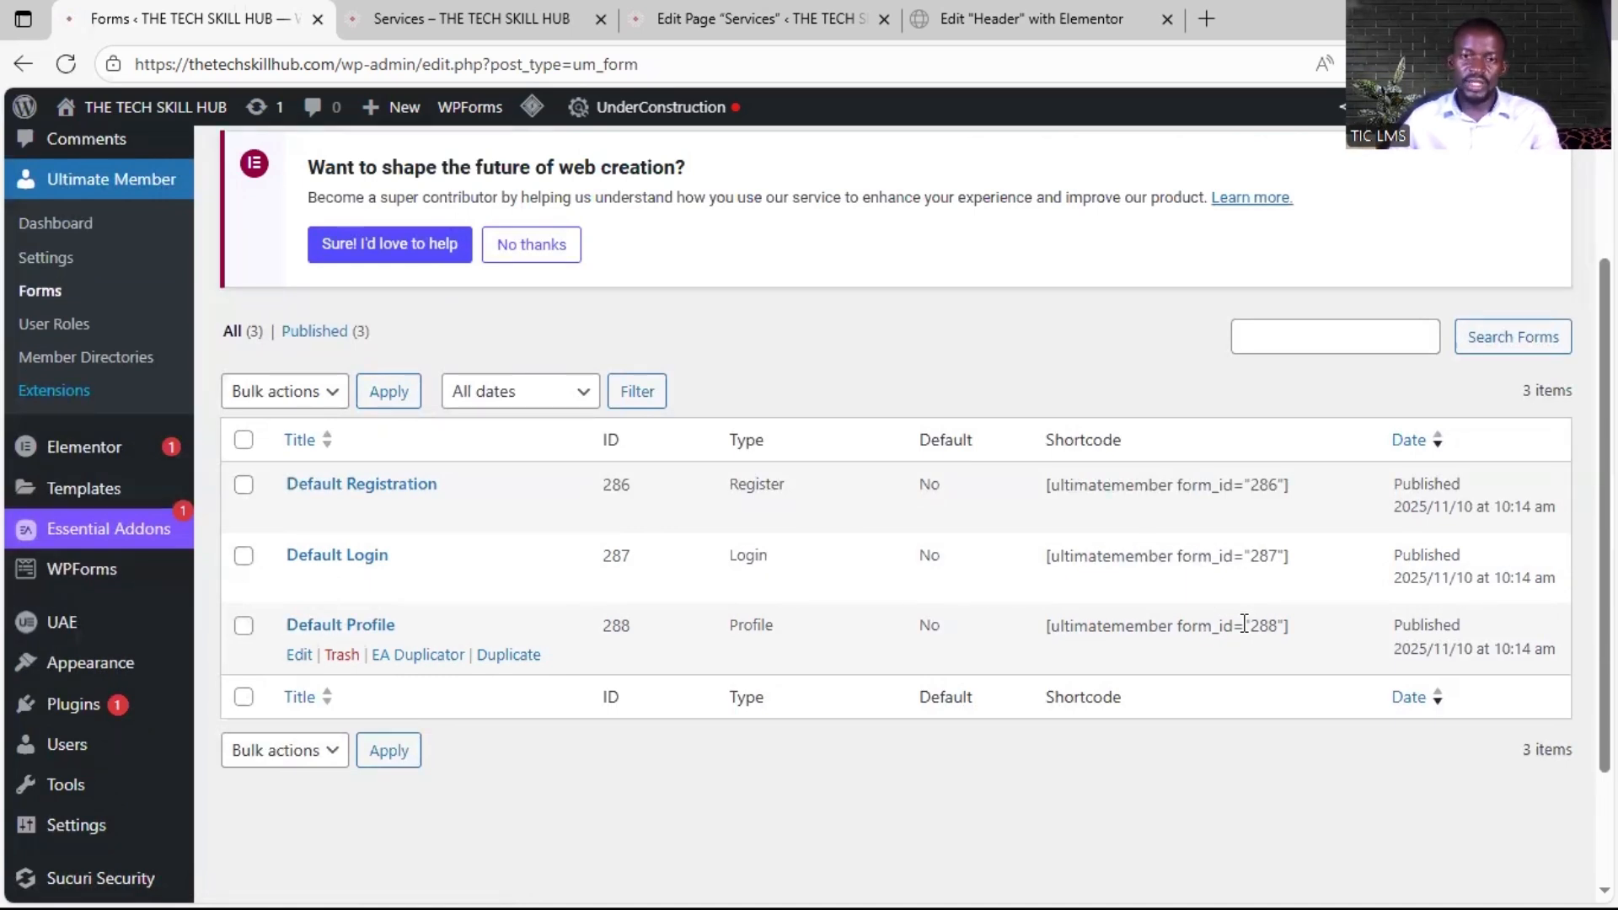
{"action": "left_click", "coordinate": [296, 515]}
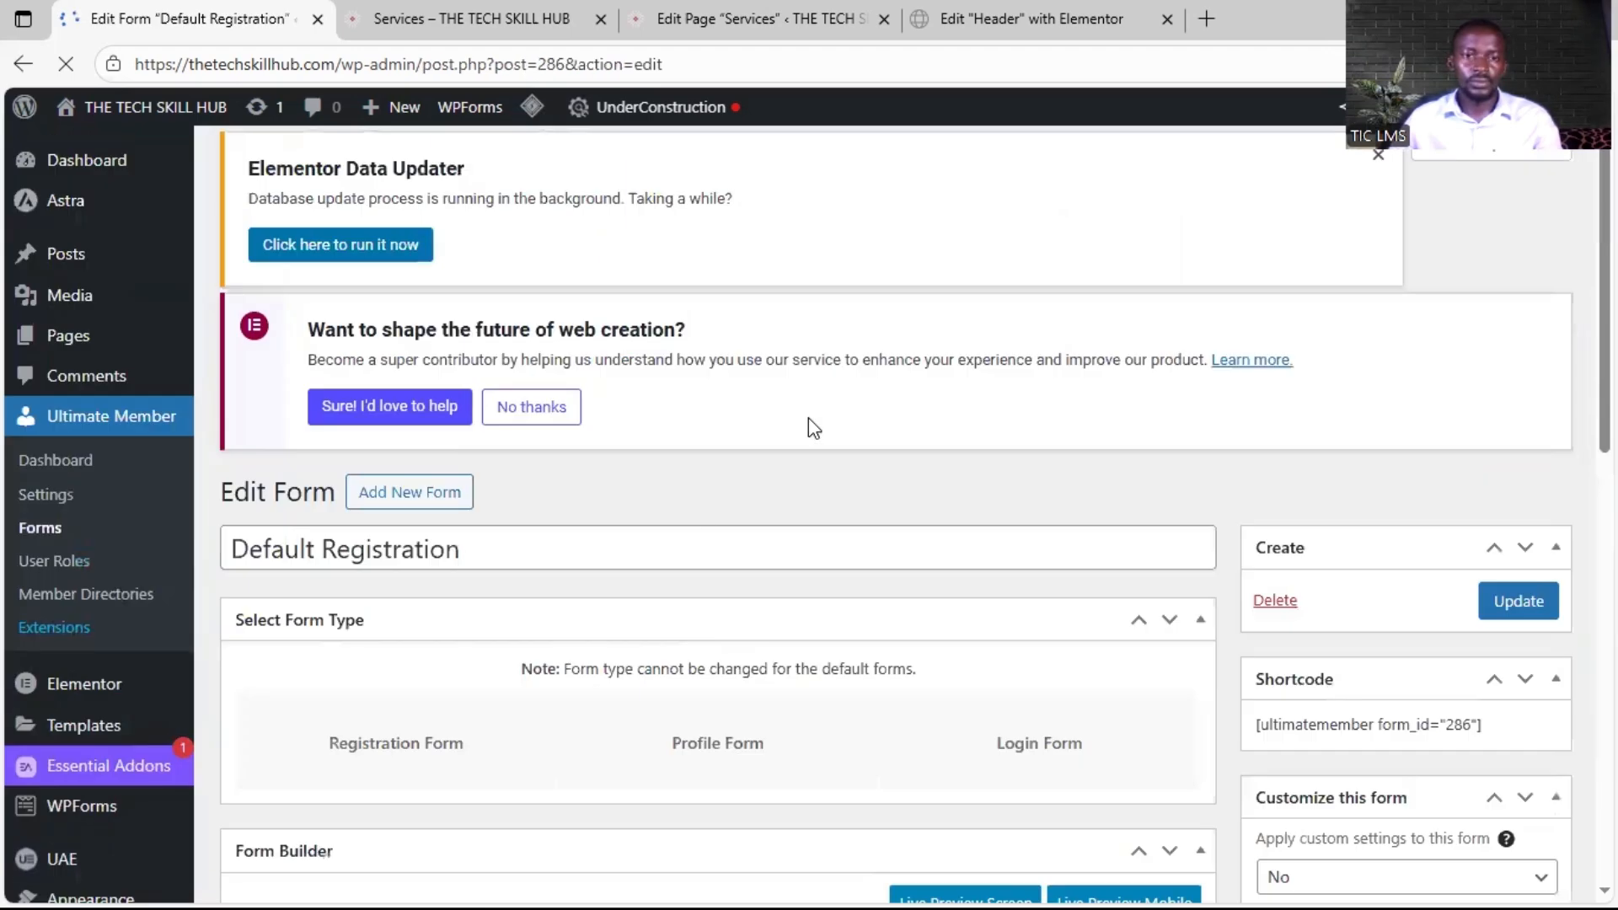
{"action": "scroll", "coordinate": [809, 578], "scroll_direction": "down", "scroll_amount": 5}
{"action": "scroll", "coordinate": [544, 657], "scroll_direction": "down", "scroll_amount": 3}
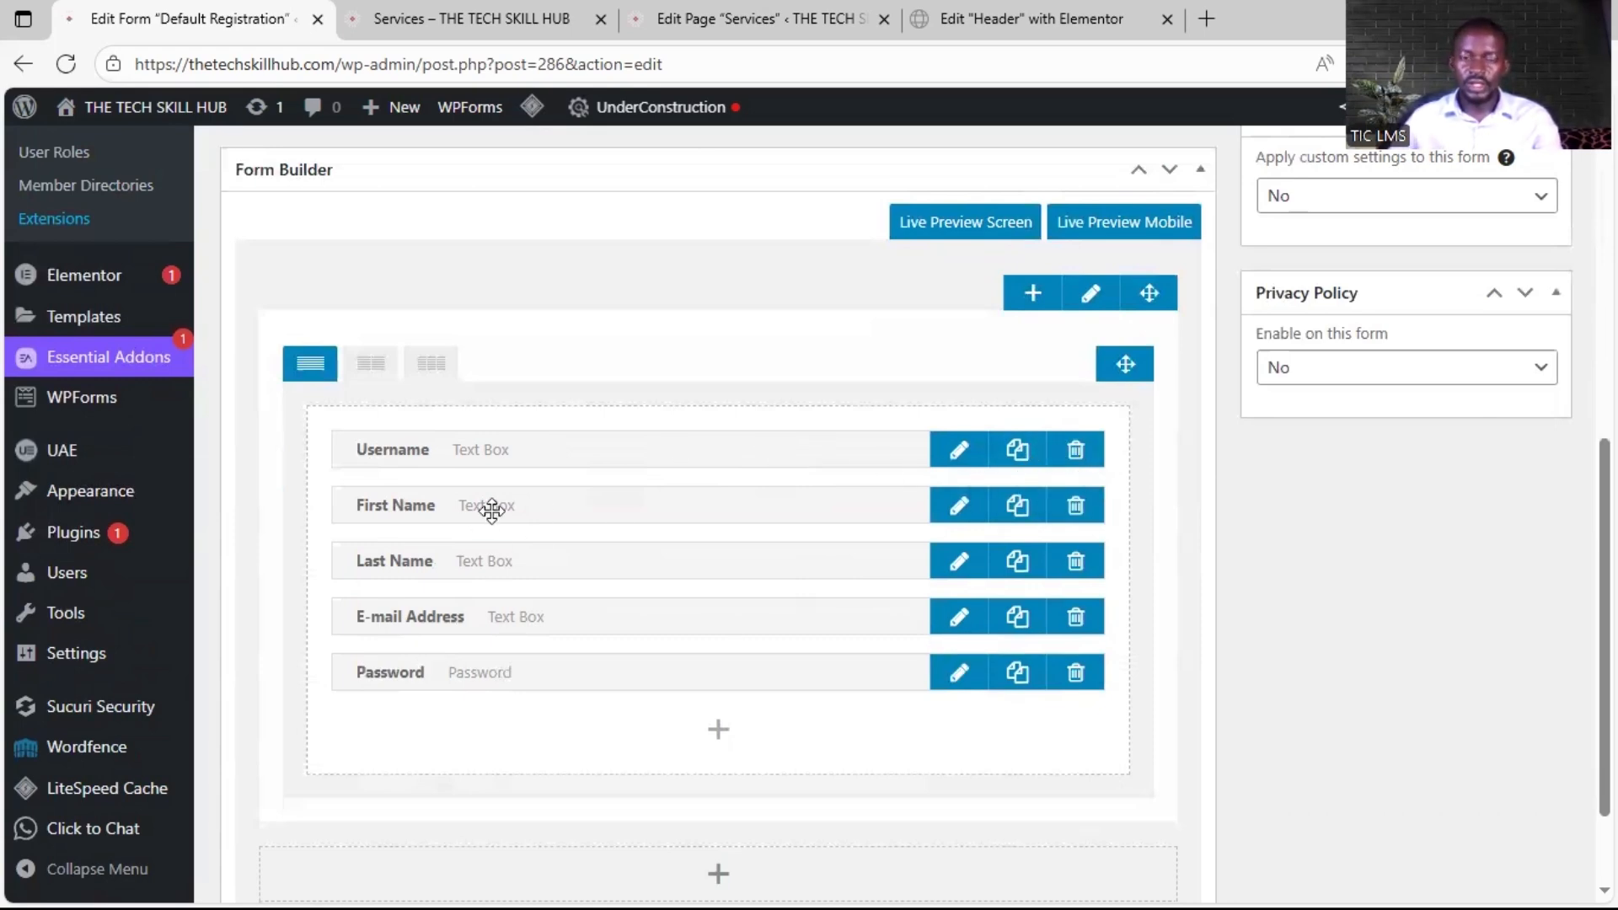
Step: Set Apply custom settings to this form to Yes for the Default Registration form and review the customization options
{"action": "scroll", "coordinate": [1243, 465], "scroll_direction": "up", "scroll_amount": 3}
{"action": "scroll", "coordinate": [1242, 466], "scroll_direction": "up", "scroll_amount": 1}
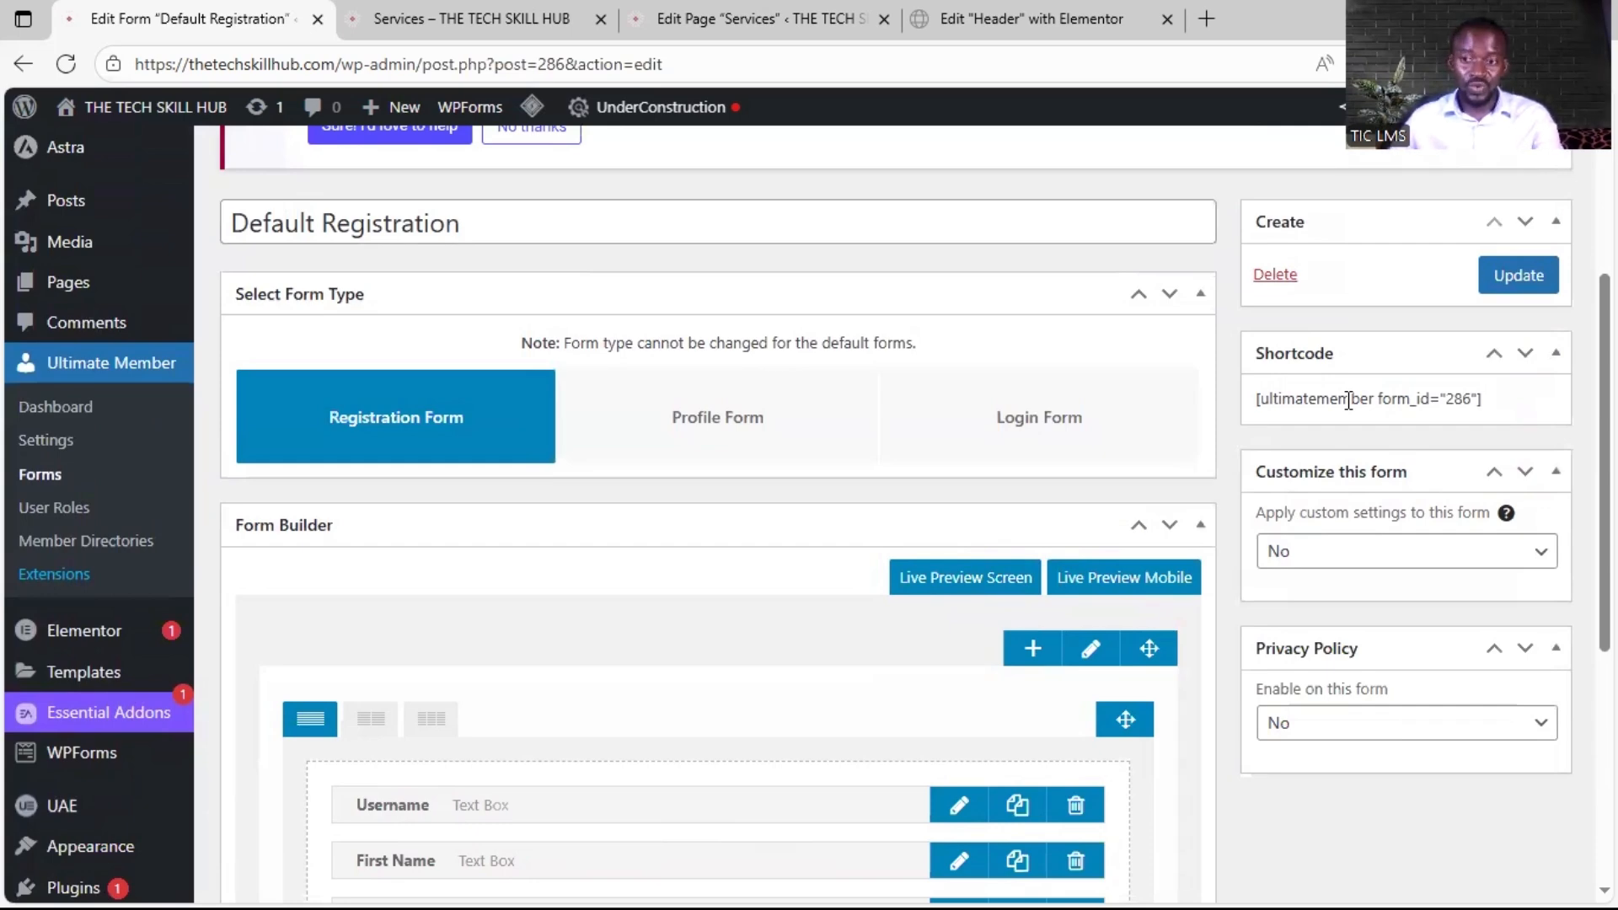
{"action": "scroll", "coordinate": [829, 554], "scroll_direction": "down", "scroll_amount": 3}
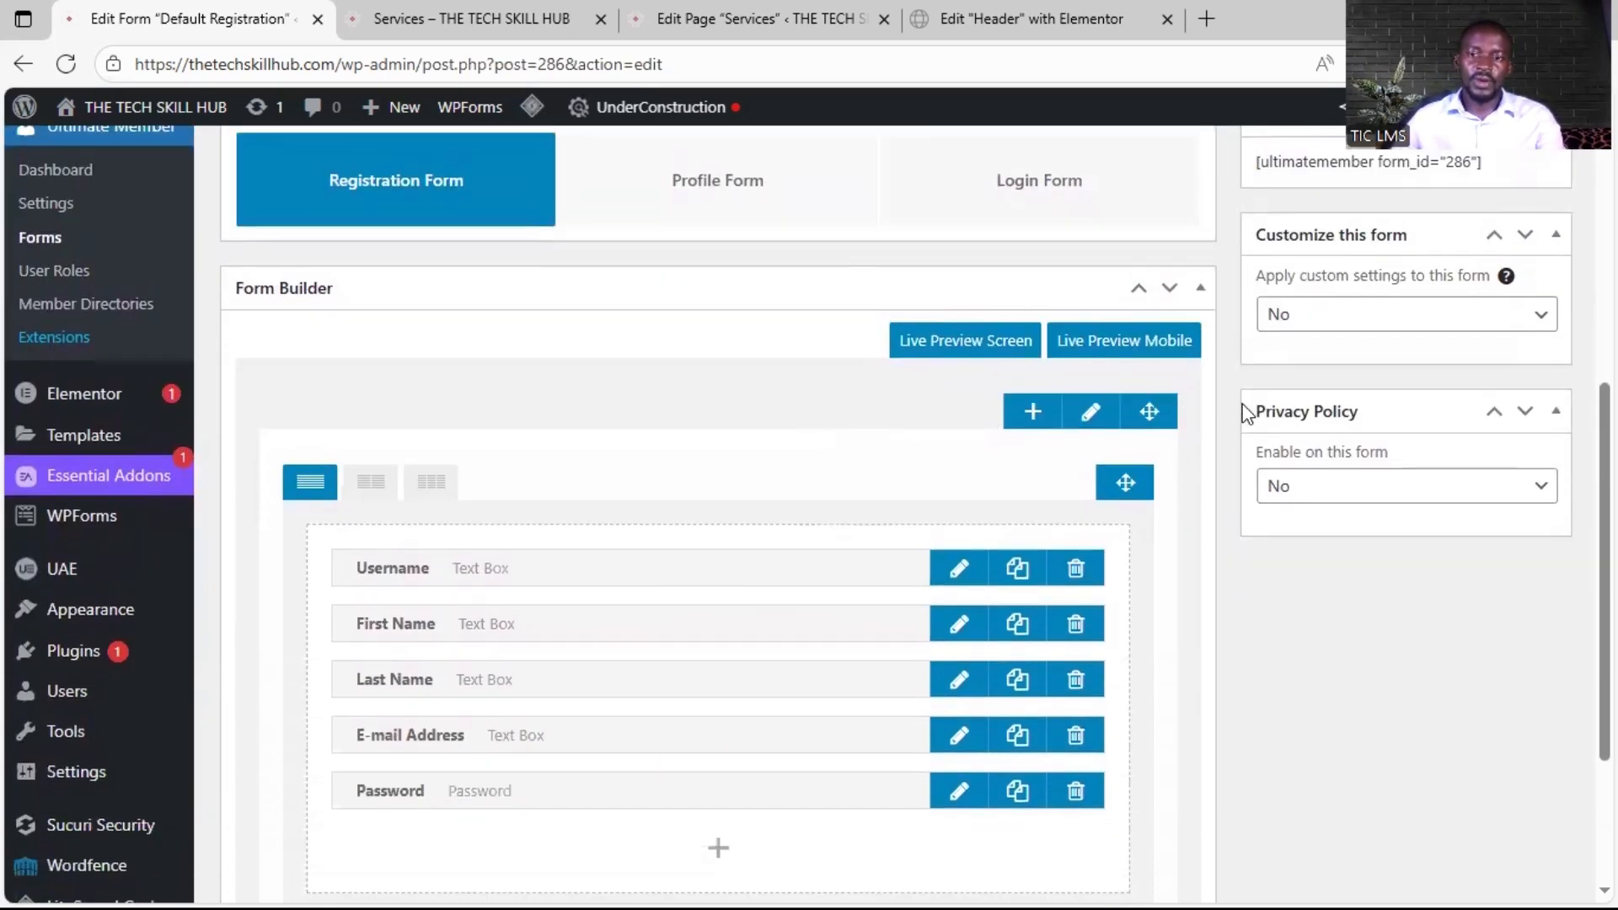
{"action": "left_click", "coordinate": [1375, 317]}
{"action": "left_click", "coordinate": [1375, 390]}
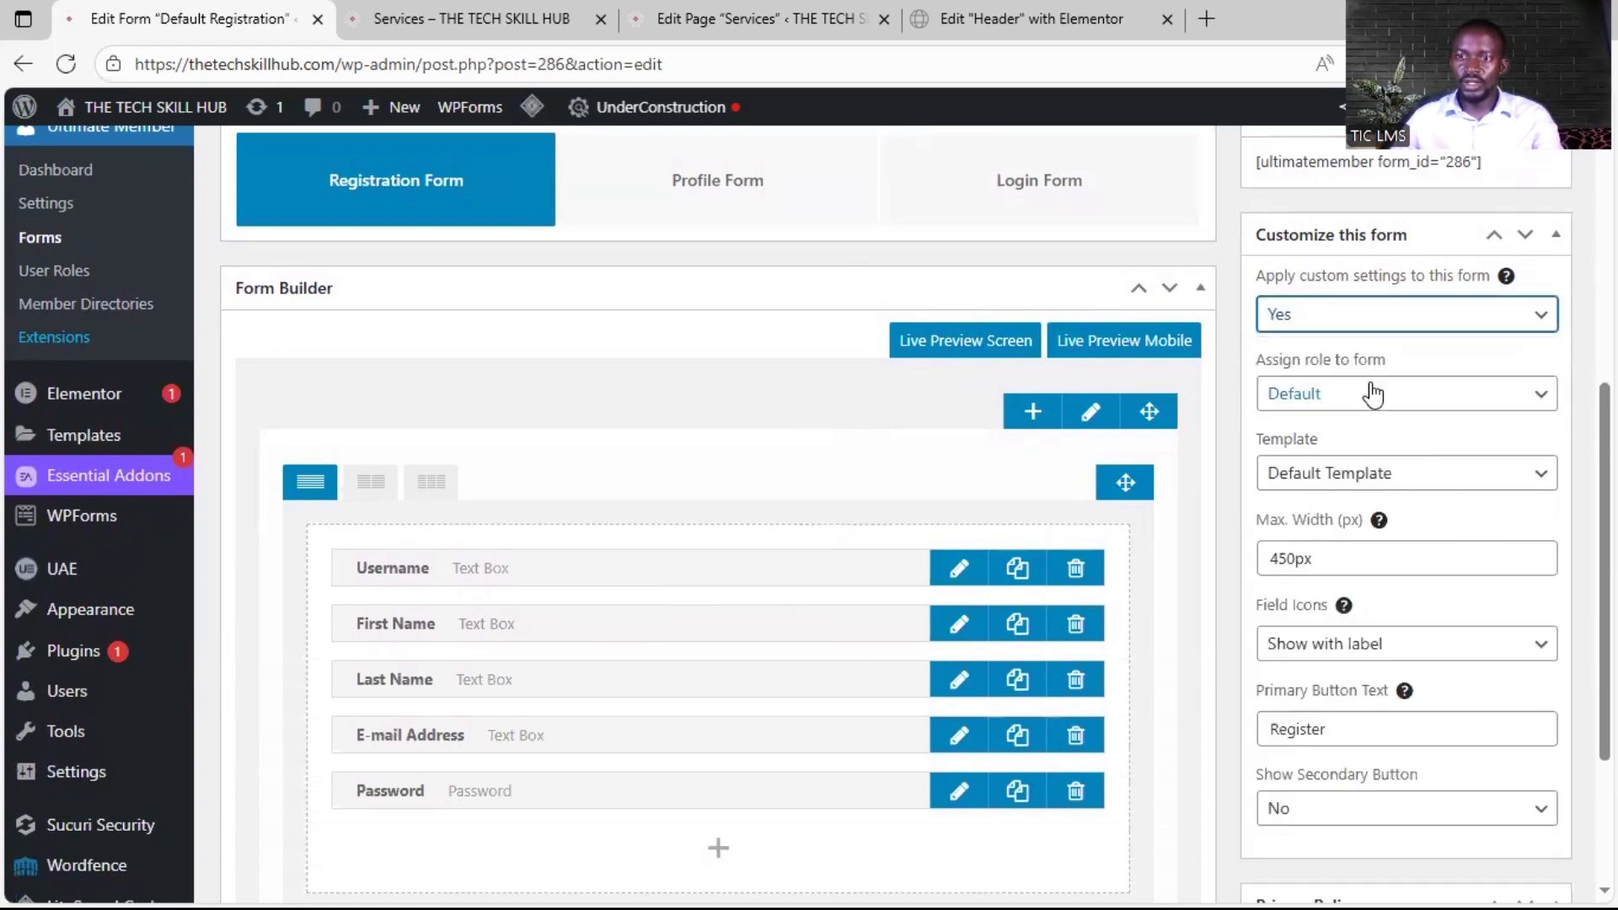
{"action": "scroll", "coordinate": [1328, 641], "scroll_direction": "down", "scroll_amount": 3}
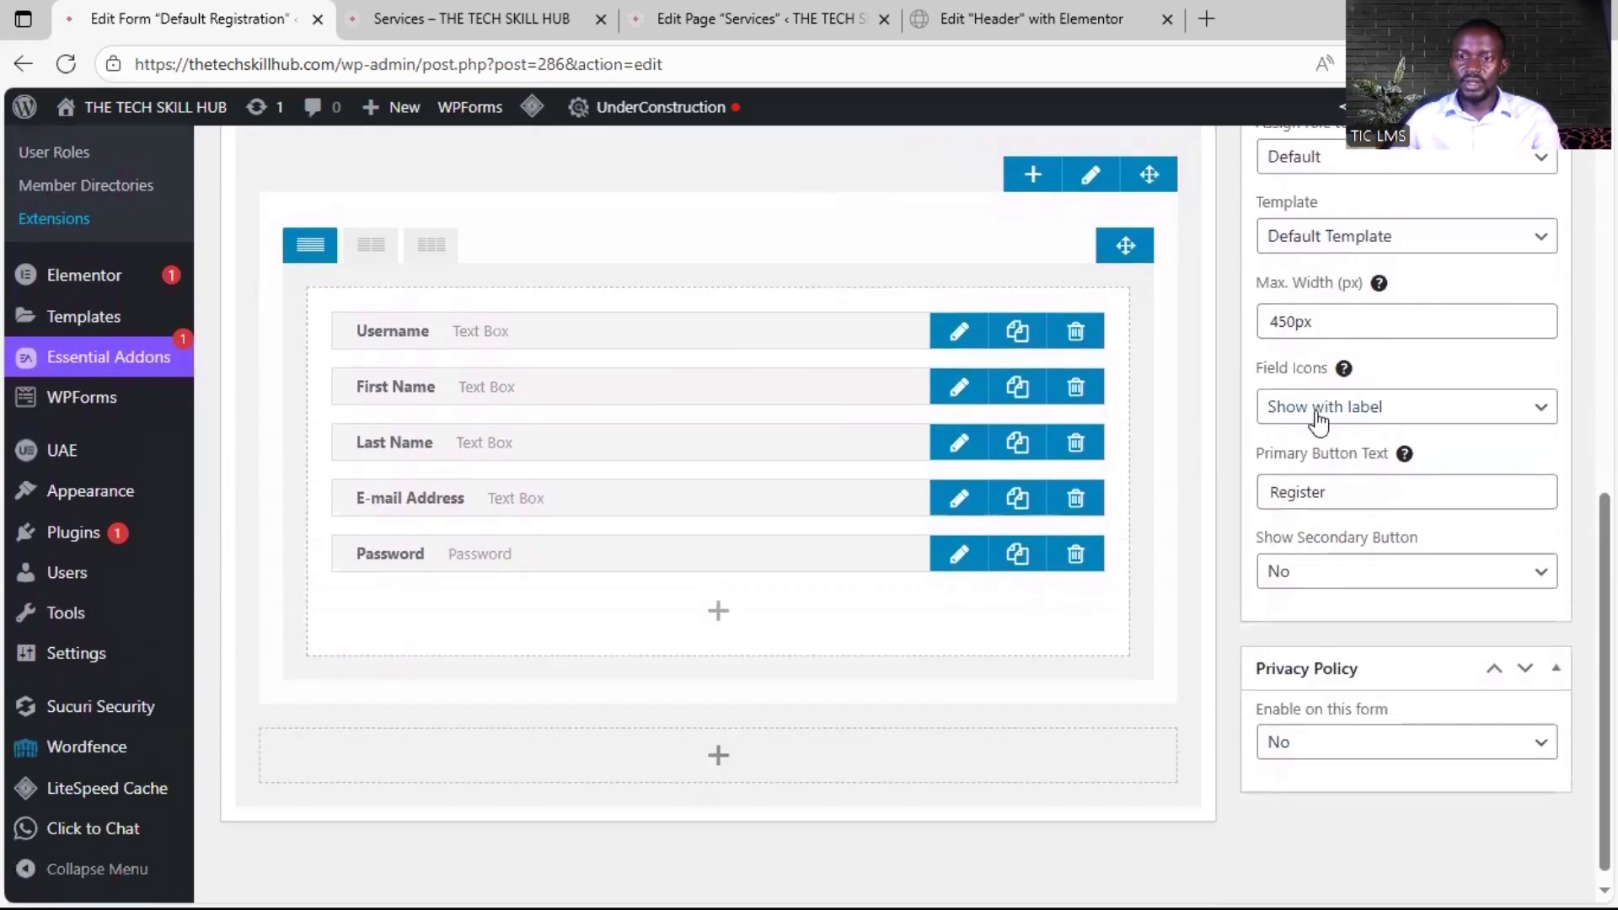
{"action": "scroll", "coordinate": [1319, 418], "scroll_direction": "up", "scroll_amount": 4}
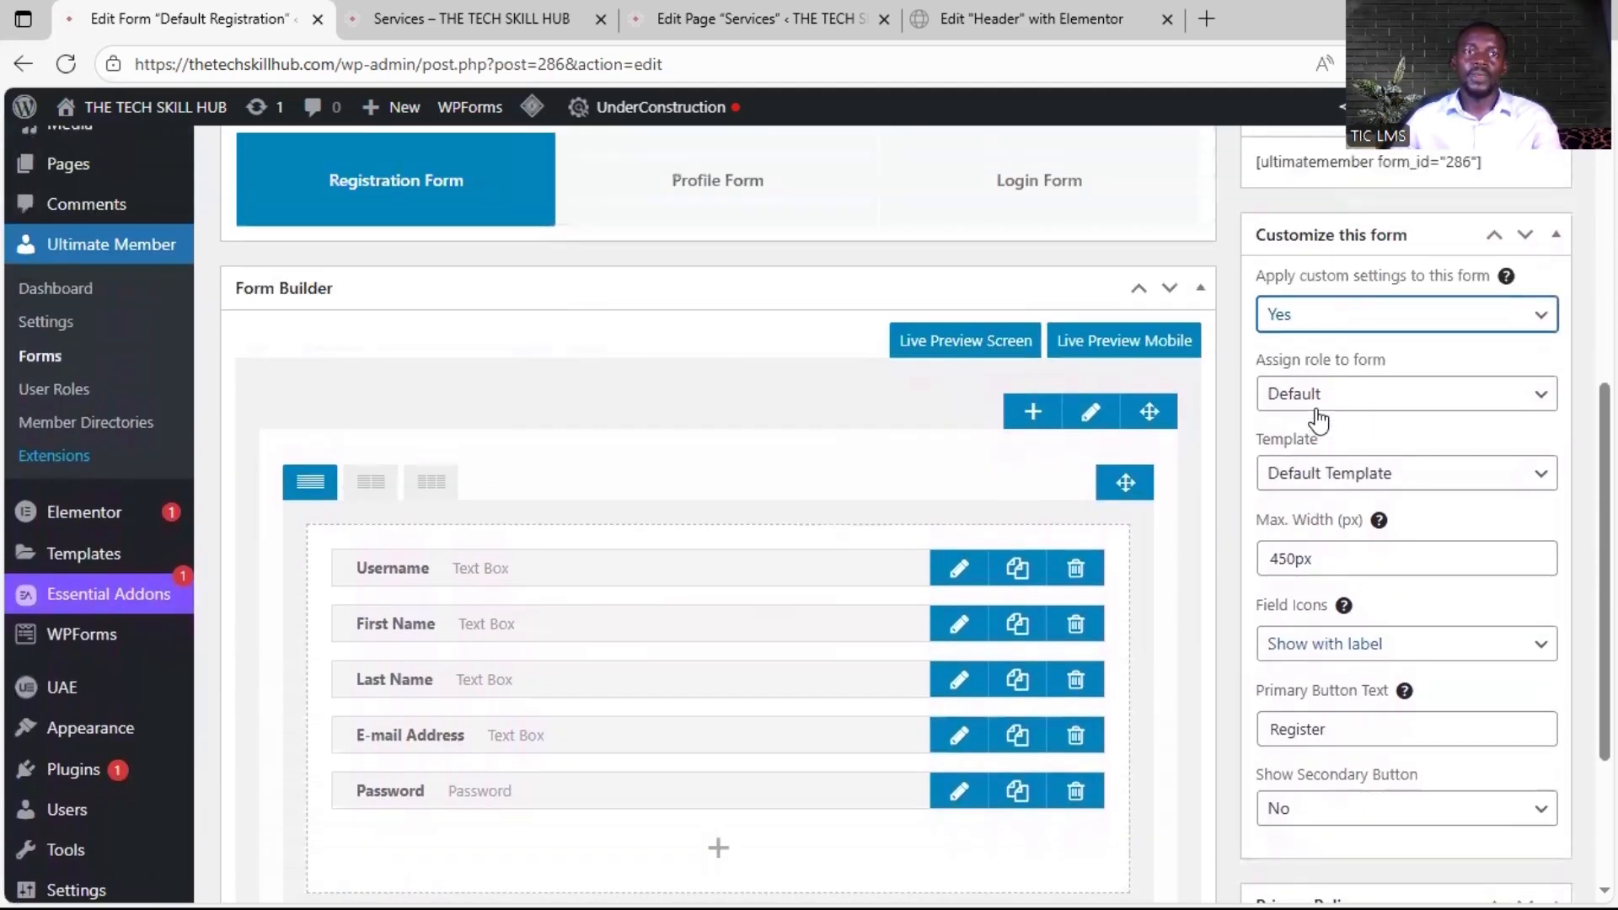
{"action": "scroll", "coordinate": [1319, 418], "scroll_direction": "up", "scroll_amount": 2}
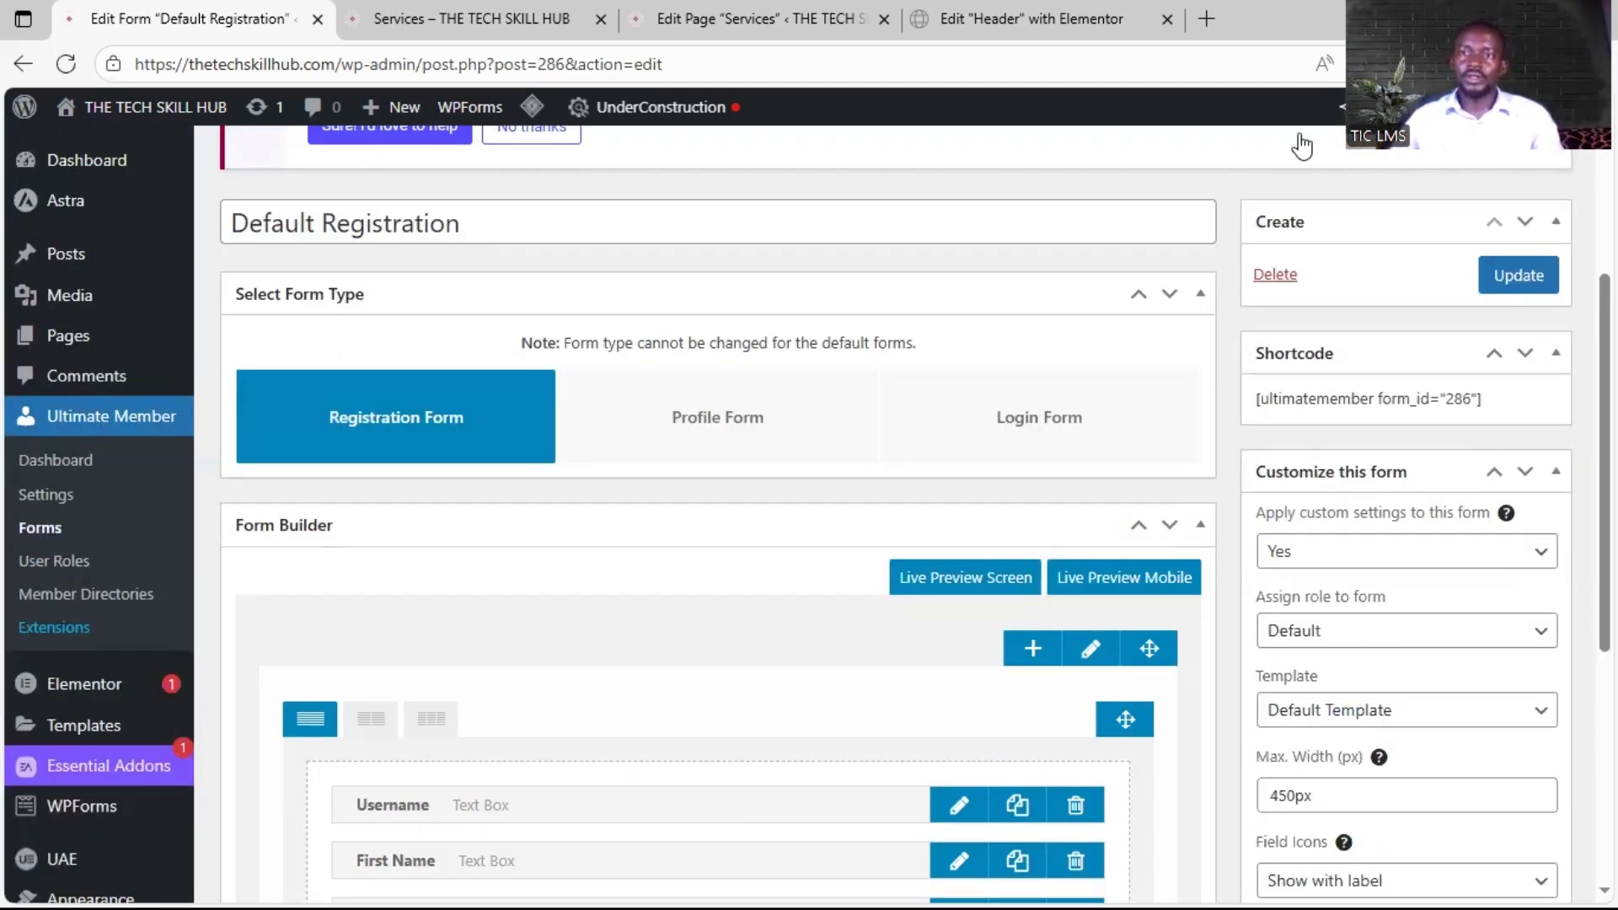
Step: Switch to the logged-out browser window, reload the site's homepage and open the Restricted content page
{"action": "left_click", "coordinate": [1473, 17]}
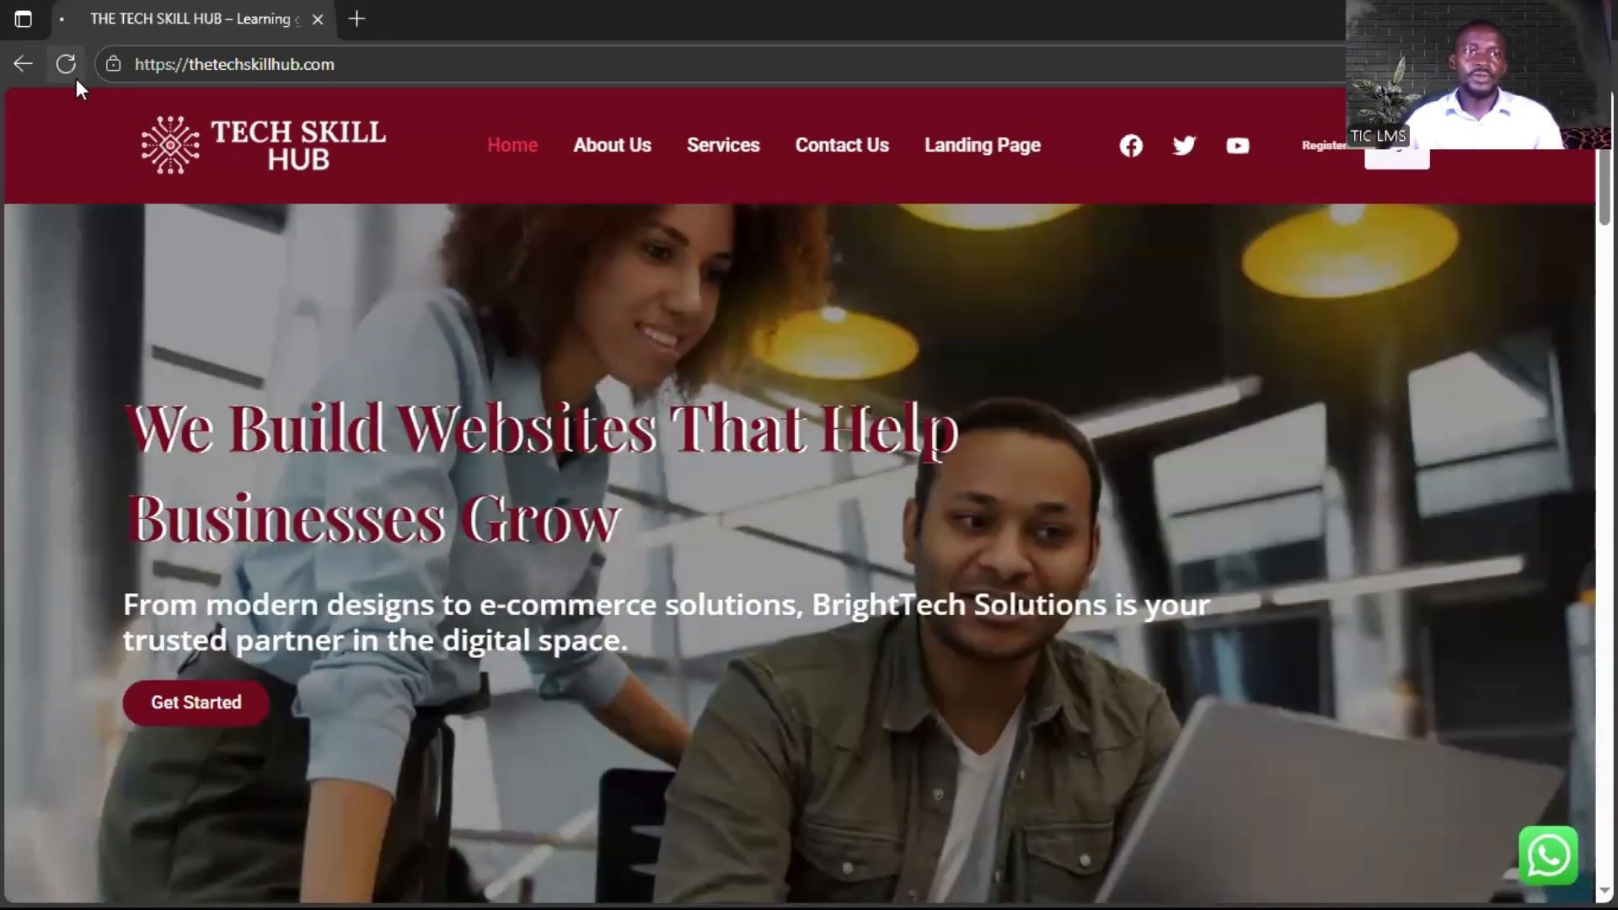
{"action": "left_click", "coordinate": [66, 65]}
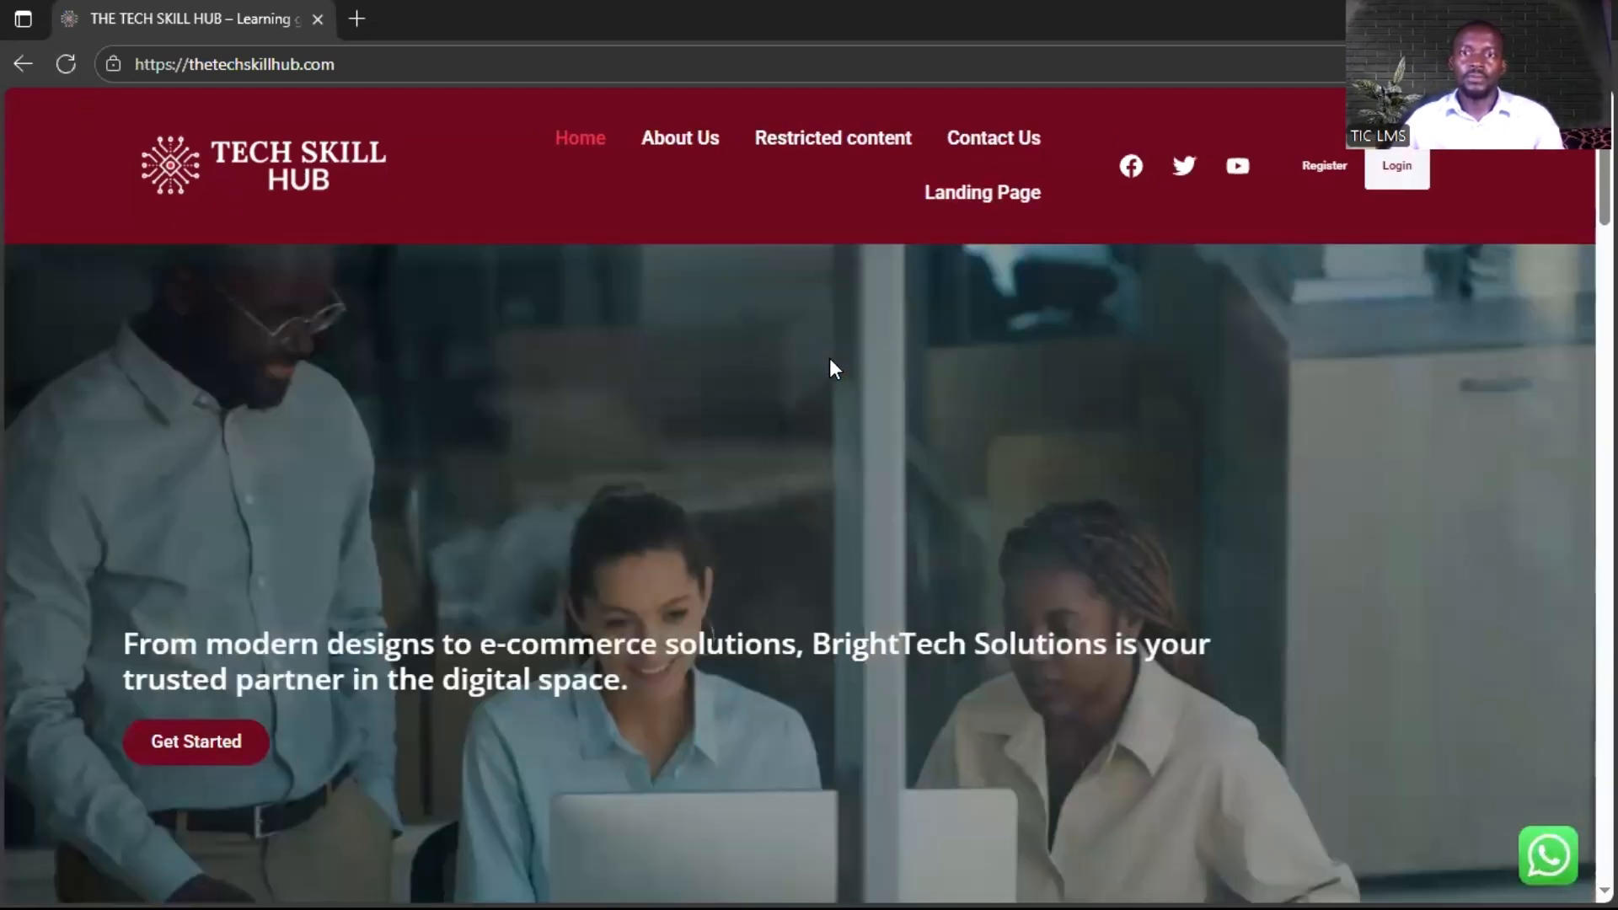
{"action": "left_click", "coordinate": [66, 65]}
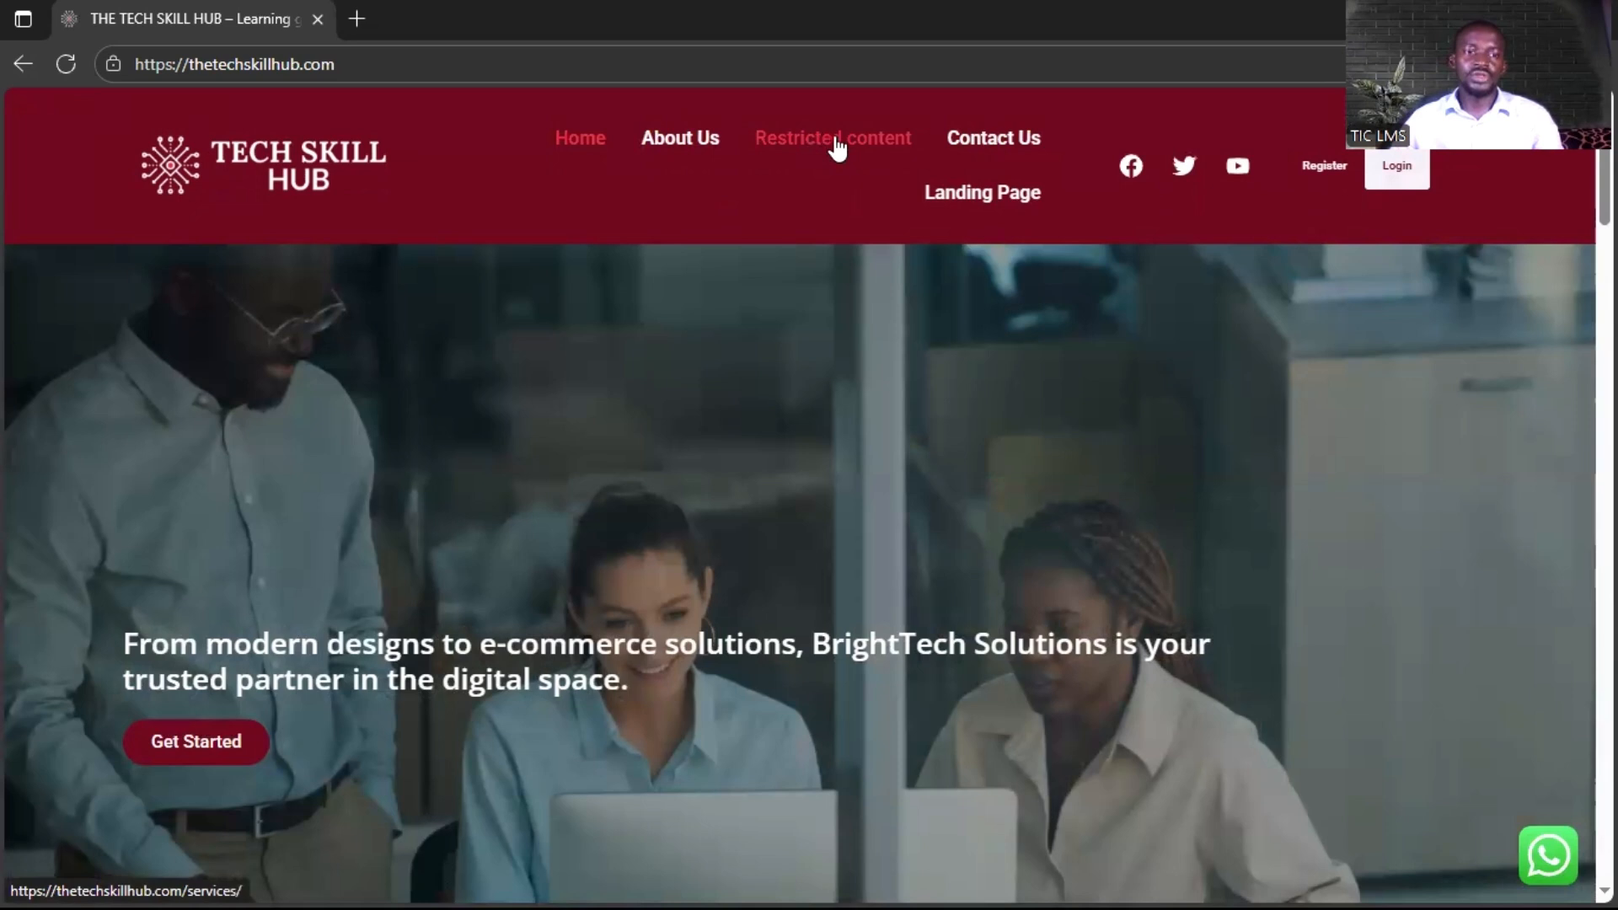
{"action": "left_click", "coordinate": [834, 148]}
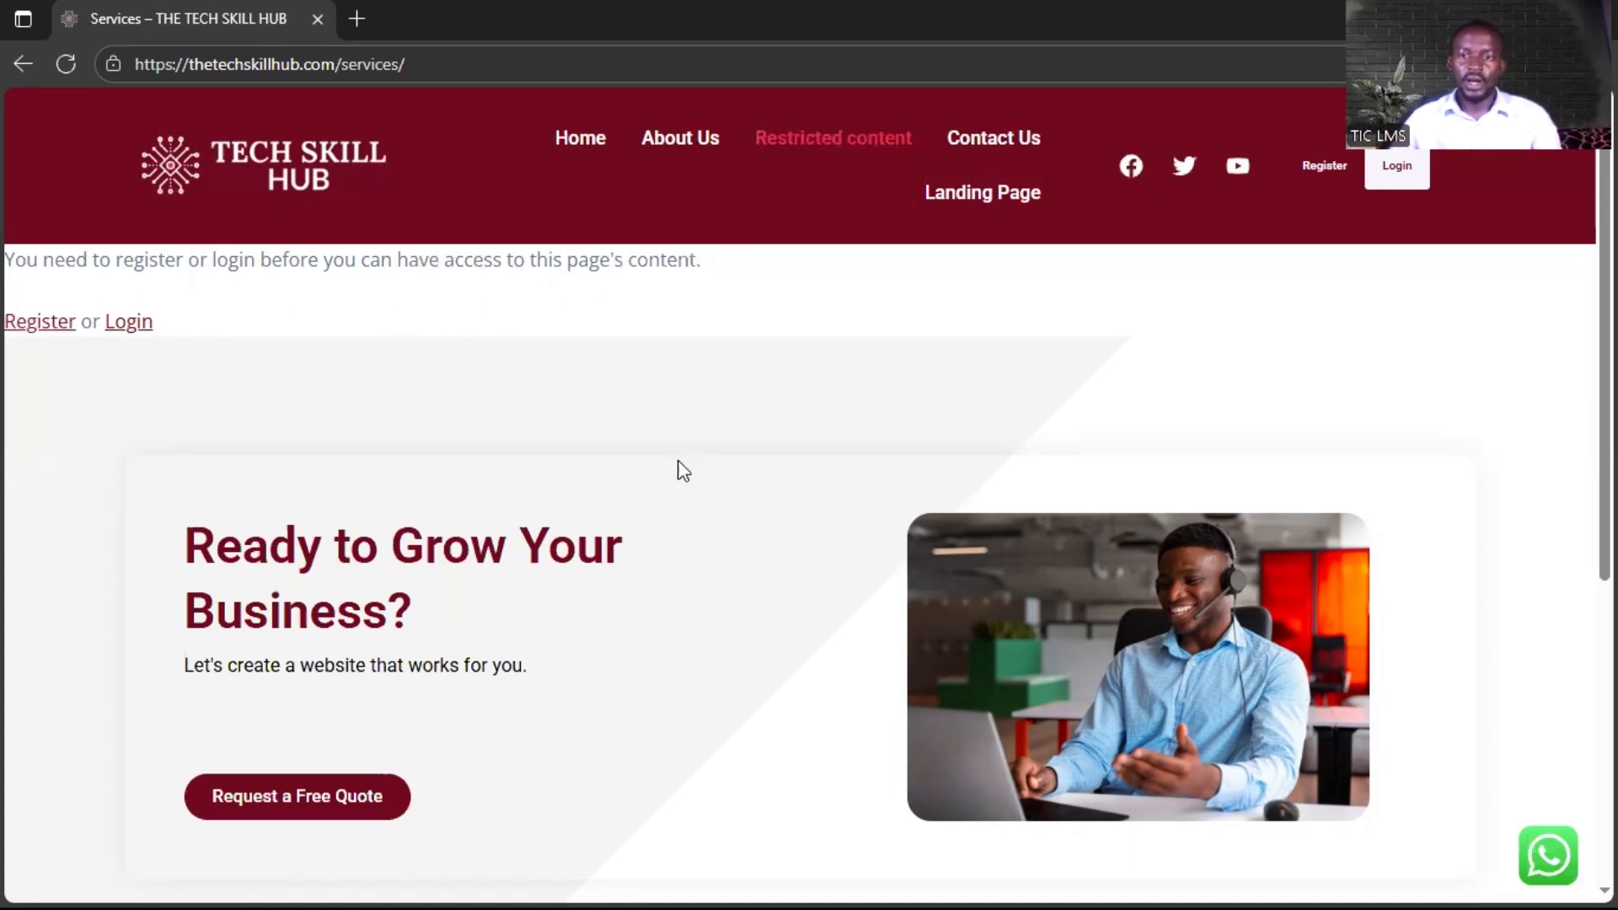
Step: Examine the restricted page's access message and the content shown below it
{"action": "scroll", "coordinate": [671, 539], "scroll_direction": "down", "scroll_amount": 4}
{"action": "scroll", "coordinate": [506, 489], "scroll_direction": "up", "scroll_amount": 4}
{"action": "scroll", "coordinate": [337, 380], "scroll_direction": "down", "scroll_amount": 3}
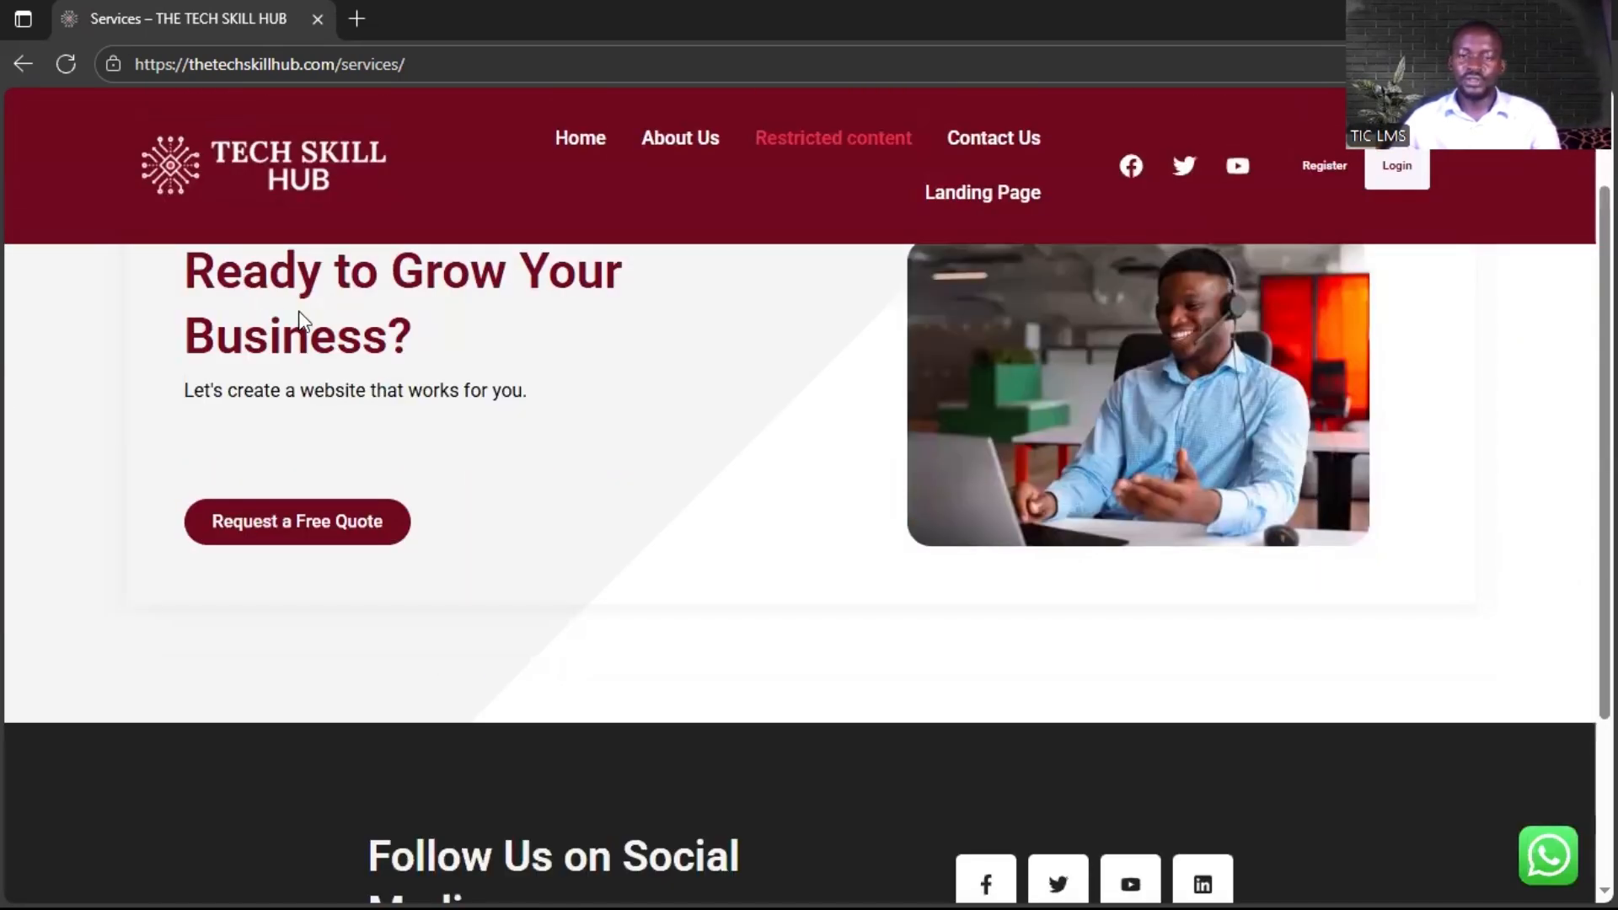
{"action": "scroll", "coordinate": [430, 372], "scroll_direction": "up", "scroll_amount": 3}
{"action": "scroll", "coordinate": [662, 683], "scroll_direction": "down", "scroll_amount": 3}
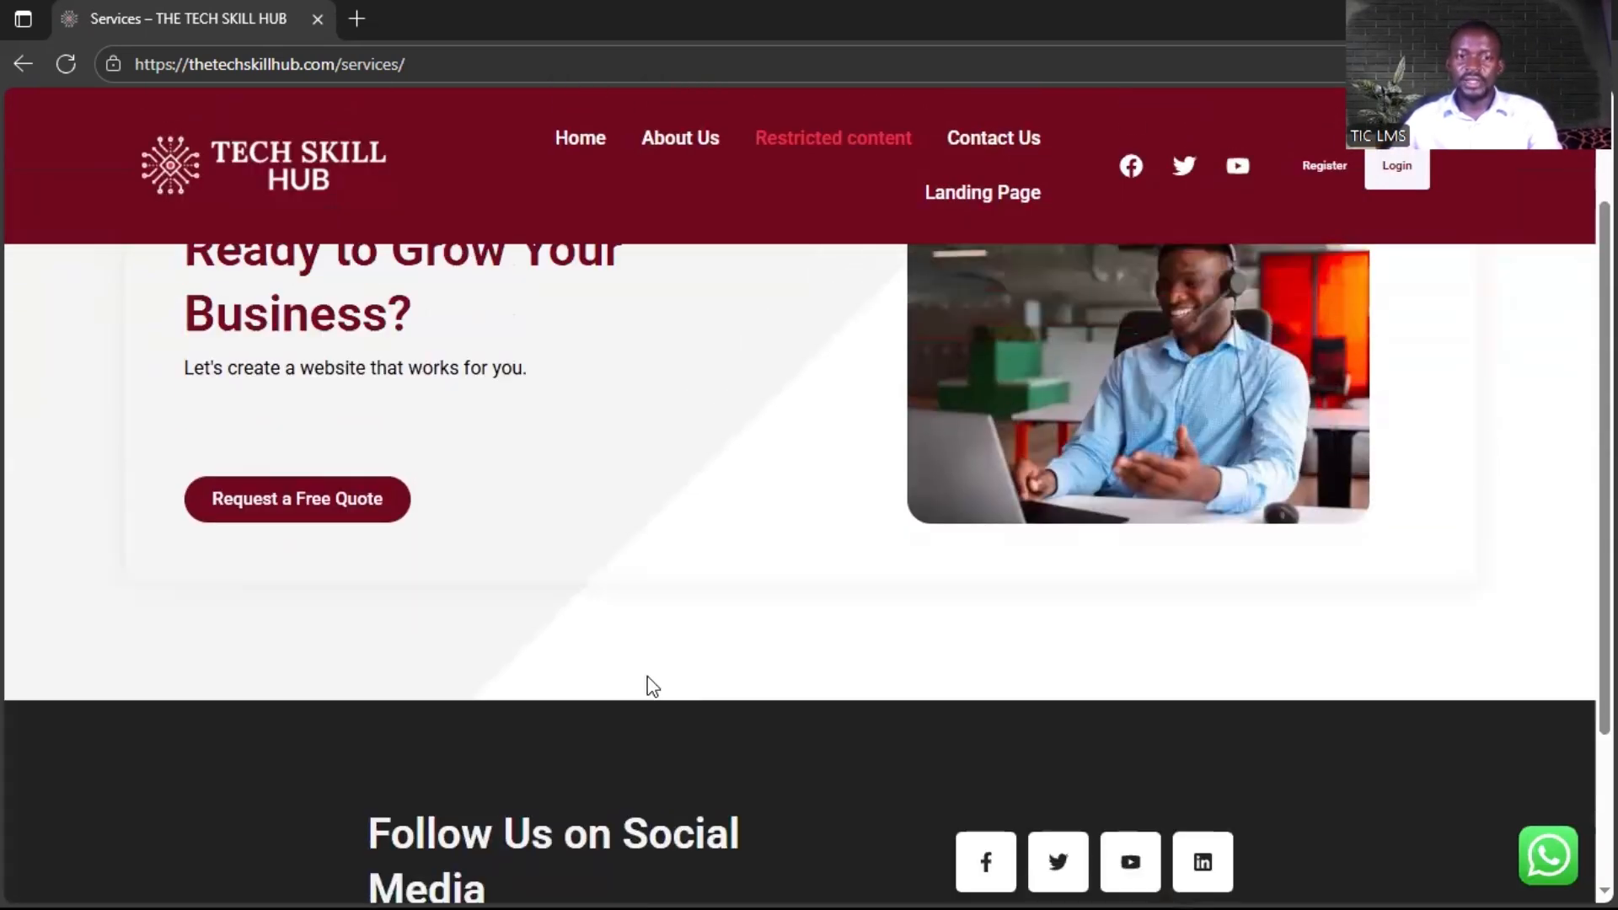
{"action": "scroll", "coordinate": [992, 524], "scroll_direction": "up", "scroll_amount": 1}
{"action": "scroll", "coordinate": [725, 716], "scroll_direction": "down", "scroll_amount": 1}
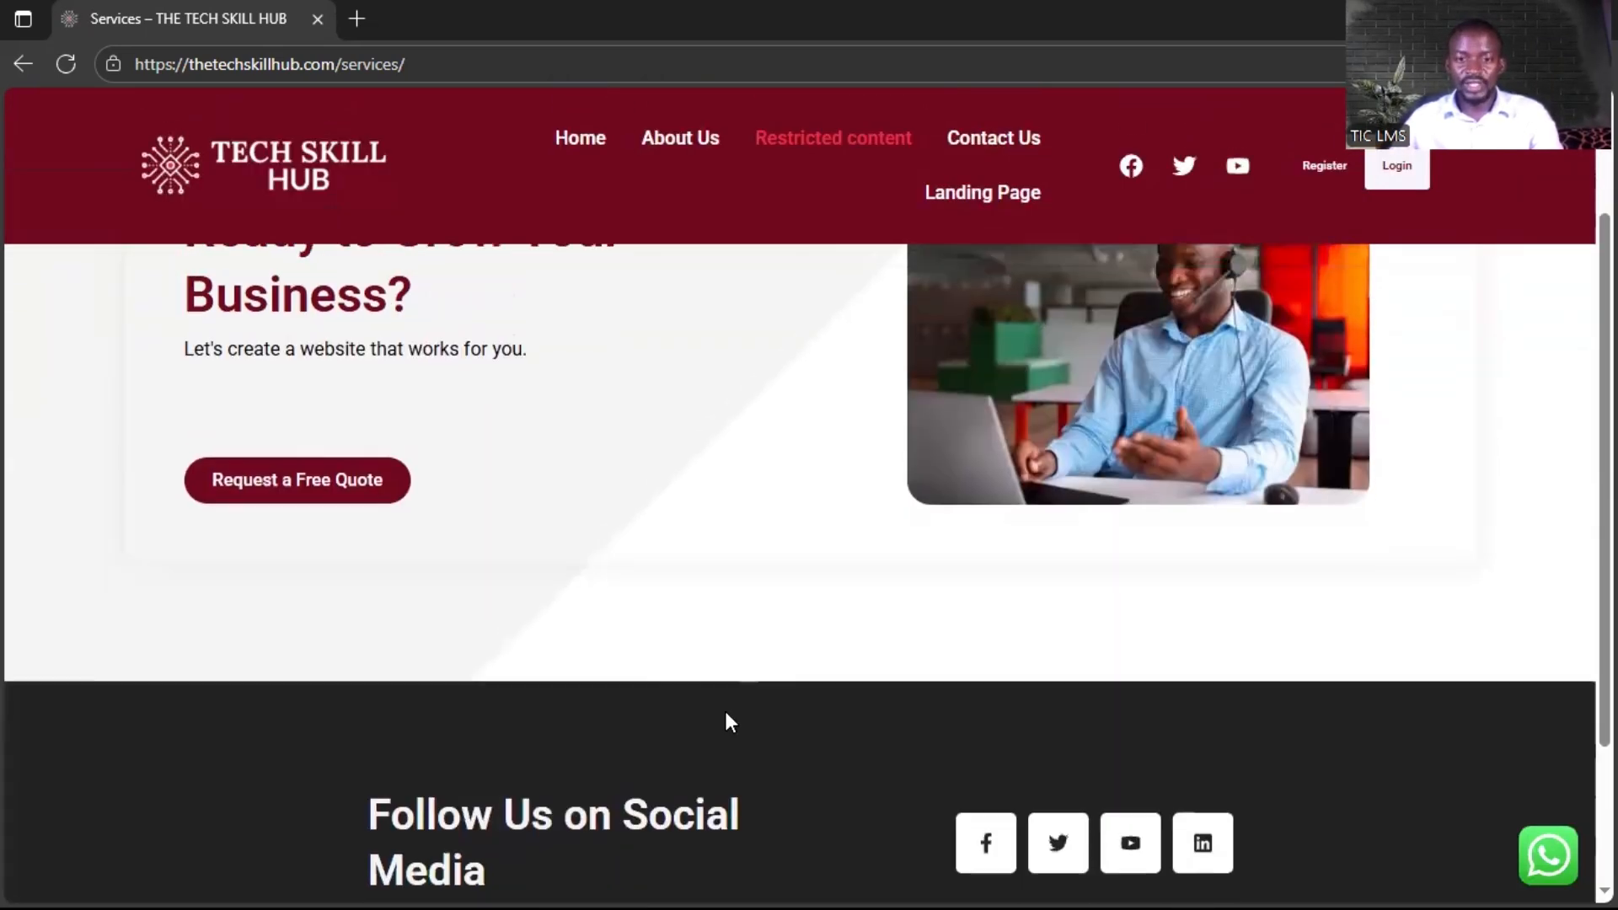
{"action": "scroll", "coordinate": [850, 684], "scroll_direction": "up", "scroll_amount": 1}
{"action": "scroll", "coordinate": [850, 682], "scroll_direction": "down", "scroll_amount": 1}
{"action": "scroll", "coordinate": [851, 685], "scroll_direction": "up", "scroll_amount": 4}
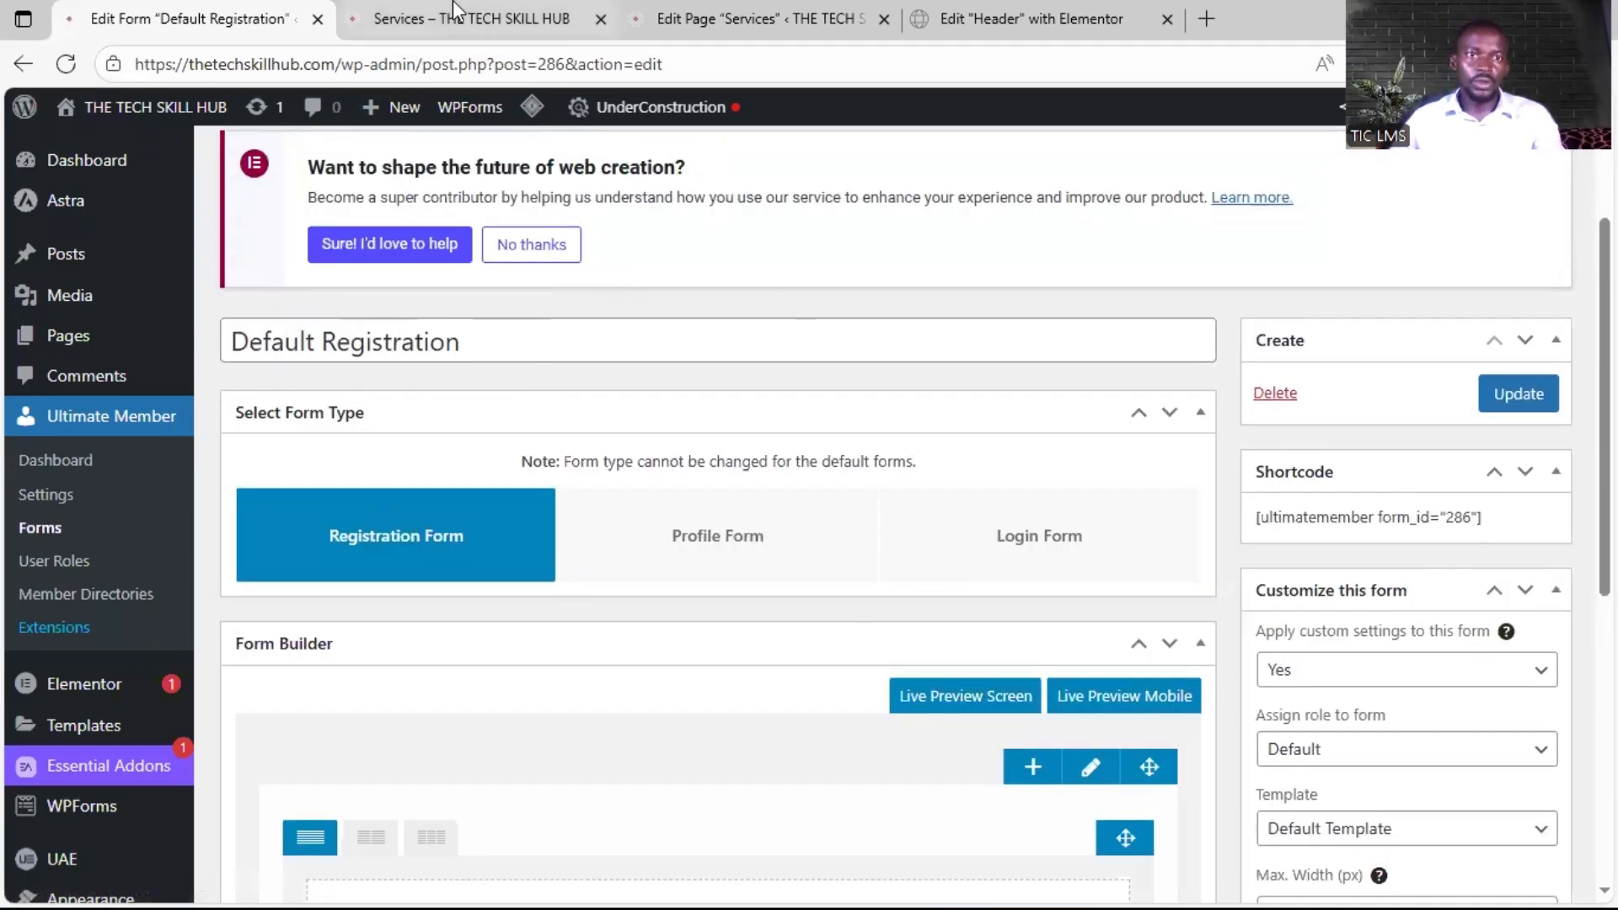
Step: In the Services page editor, make the entire custom restricted access message bold and centre-aligned
{"action": "left_click", "coordinate": [726, 12]}
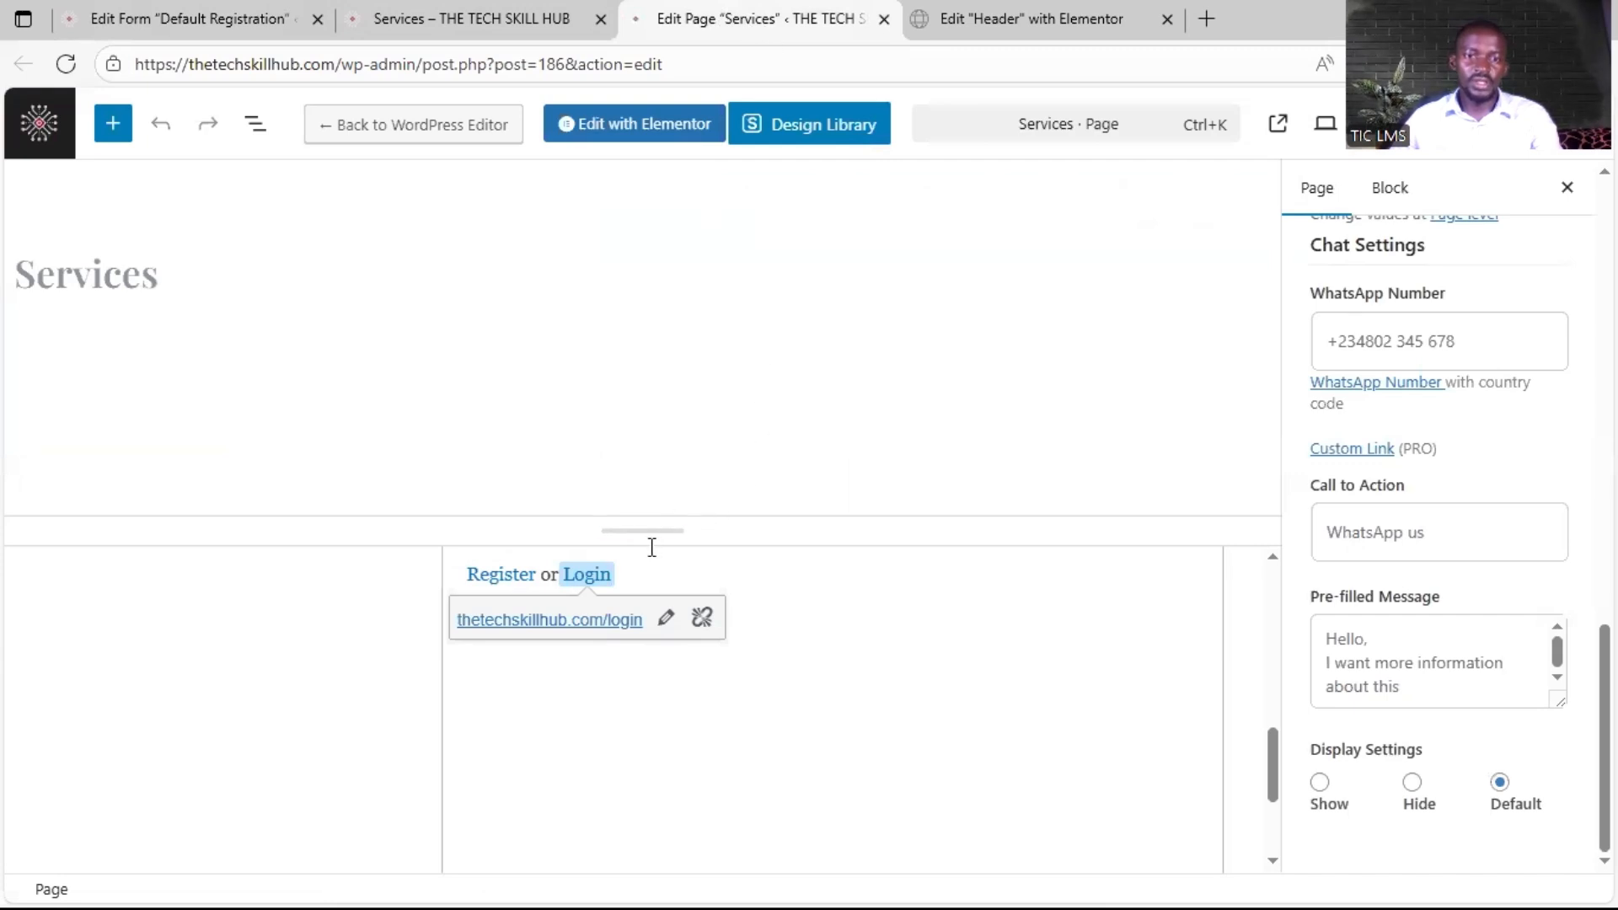
{"action": "left_click", "coordinate": [544, 576]}
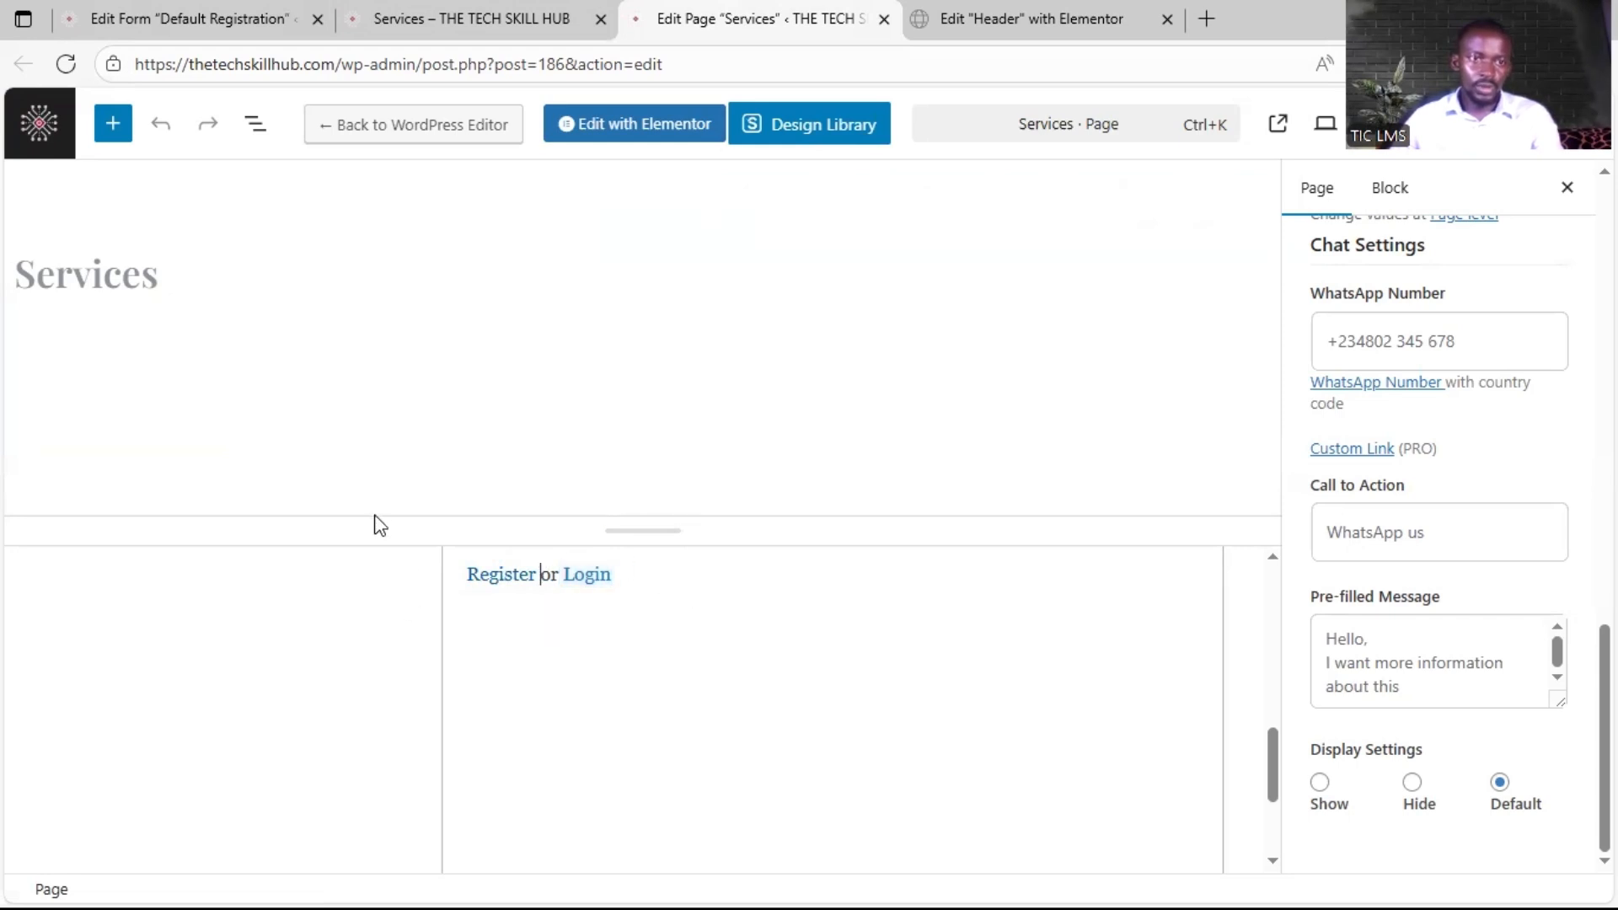
{"action": "scroll", "coordinate": [1247, 642], "scroll_direction": "down", "scroll_amount": 2}
{"action": "scroll", "coordinate": [704, 636], "scroll_direction": "up", "scroll_amount": 5}
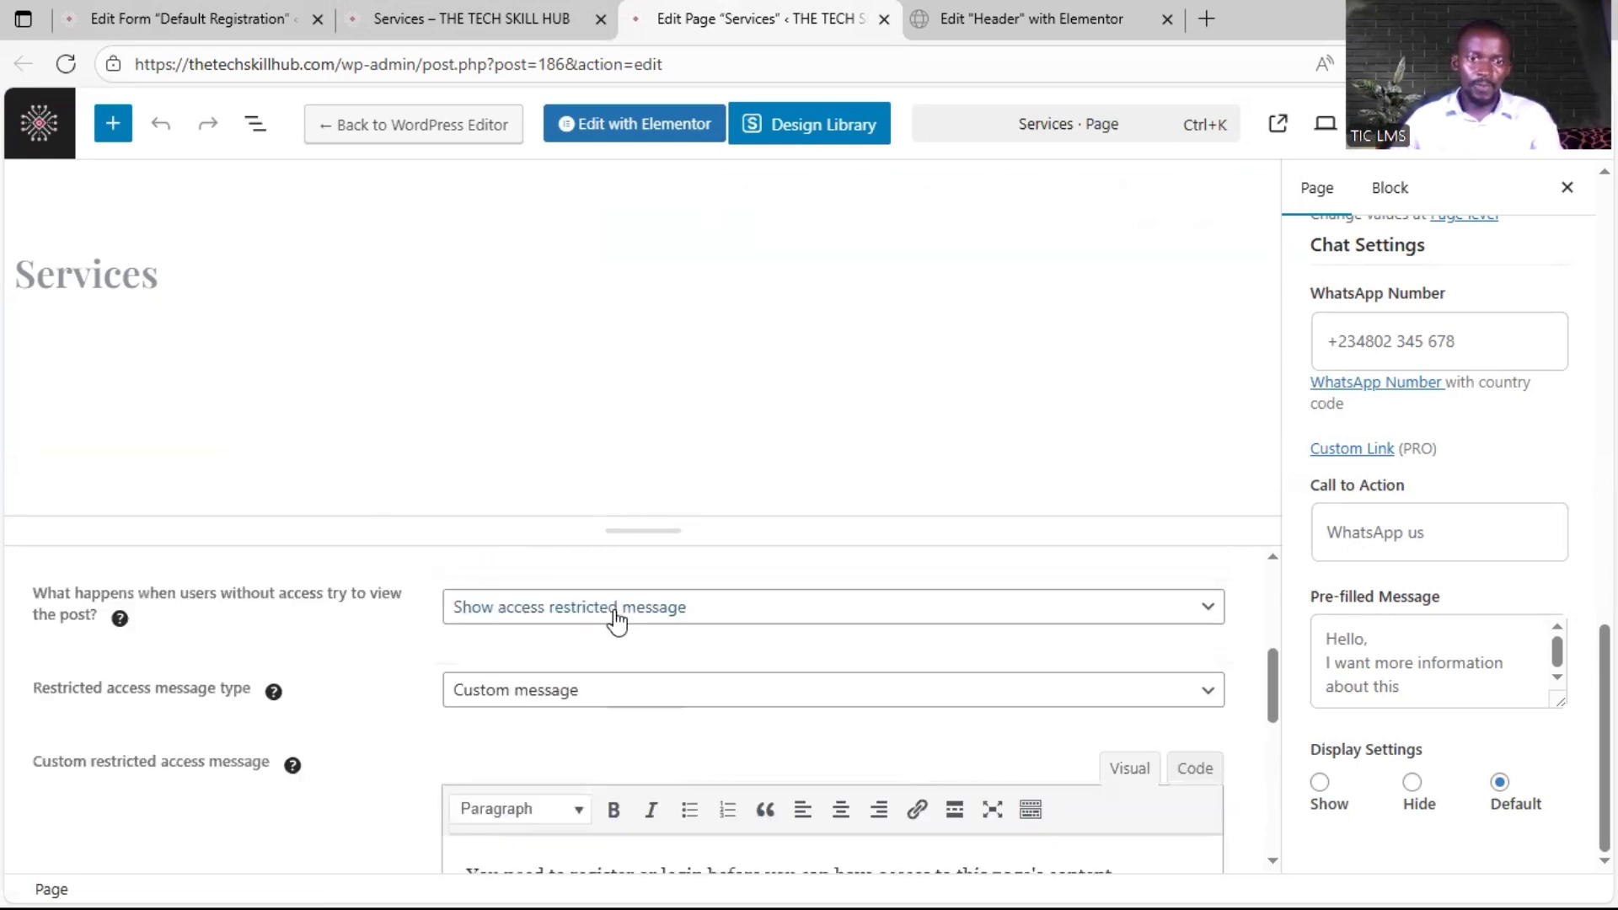
{"action": "scroll", "coordinate": [599, 649], "scroll_direction": "down", "scroll_amount": 3}
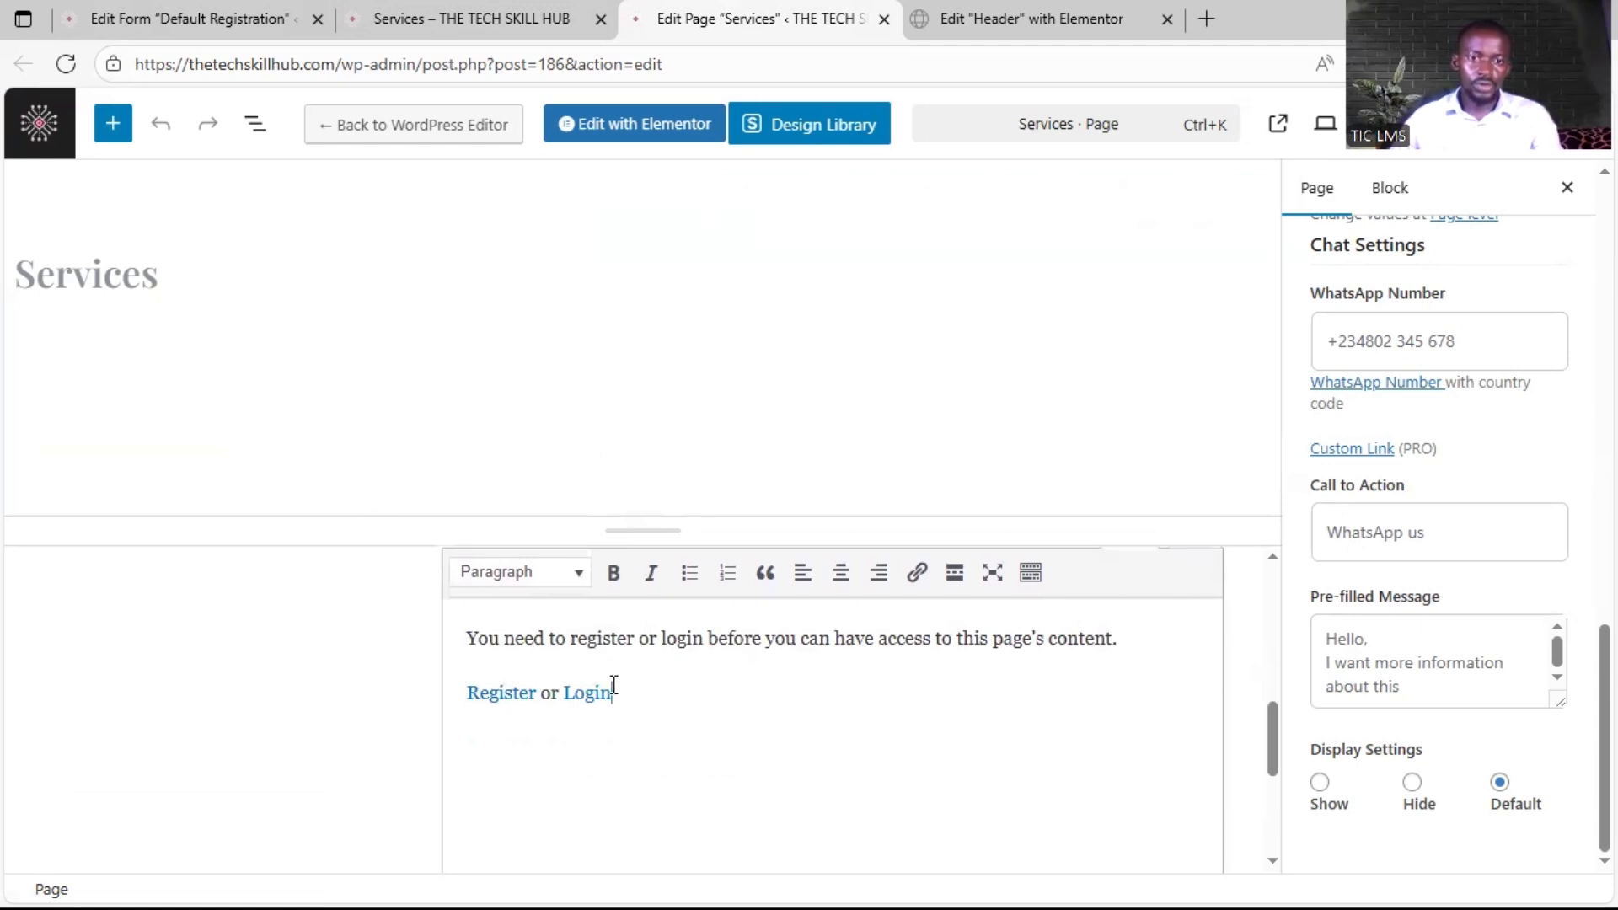
{"action": "left_click_drag", "start_coordinate": [615, 684], "coordinate": [465, 632]}
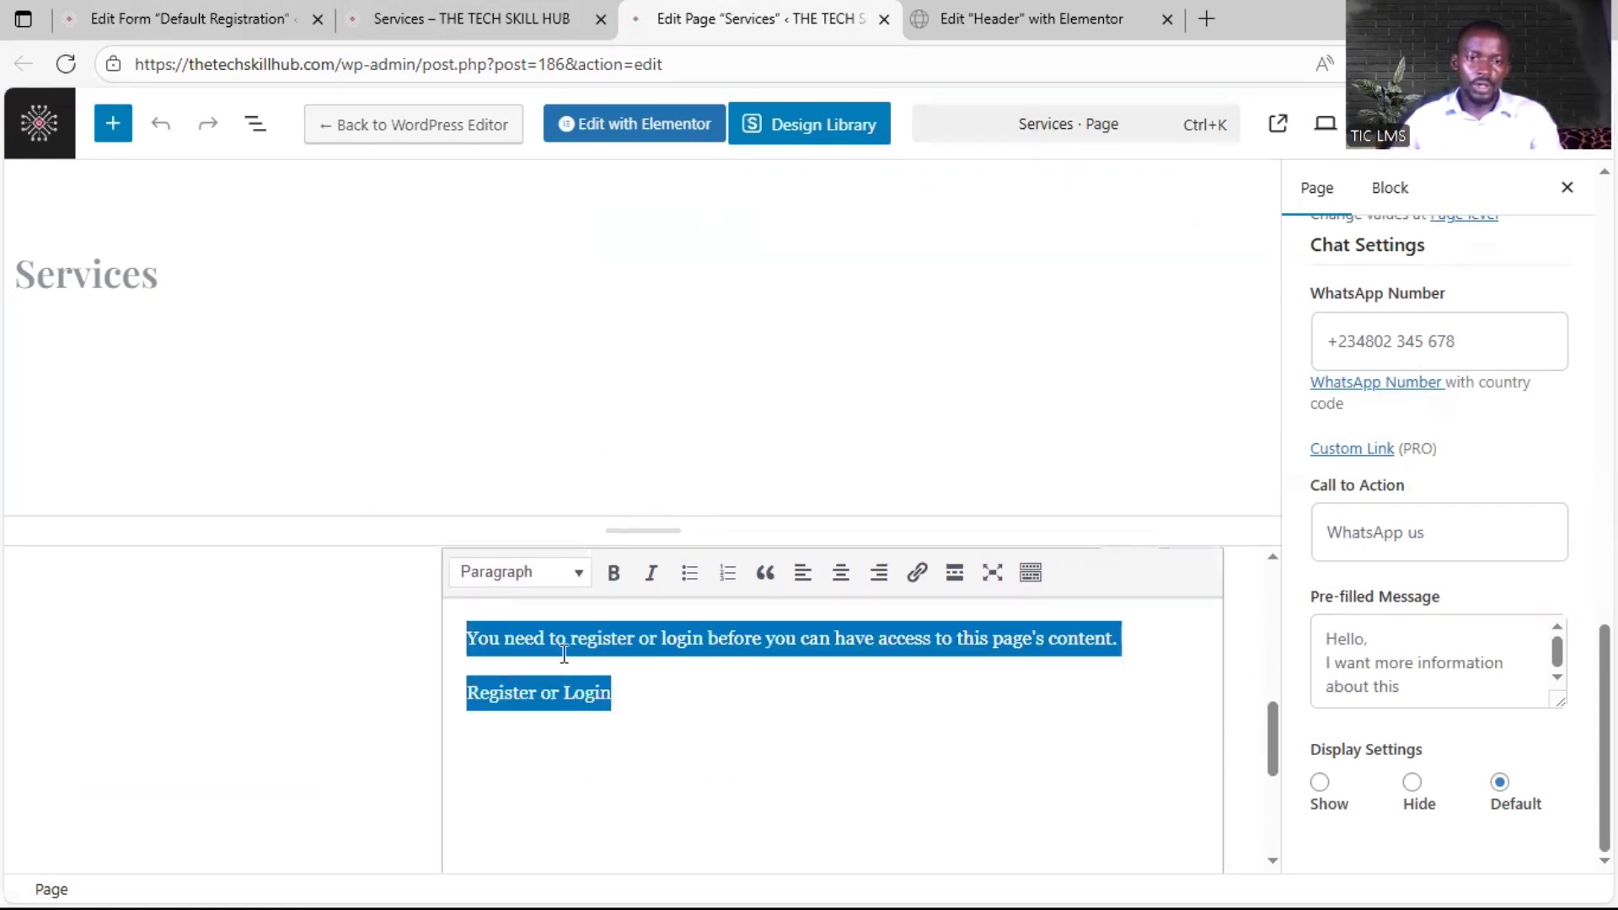
{"action": "left_click", "coordinate": [614, 576]}
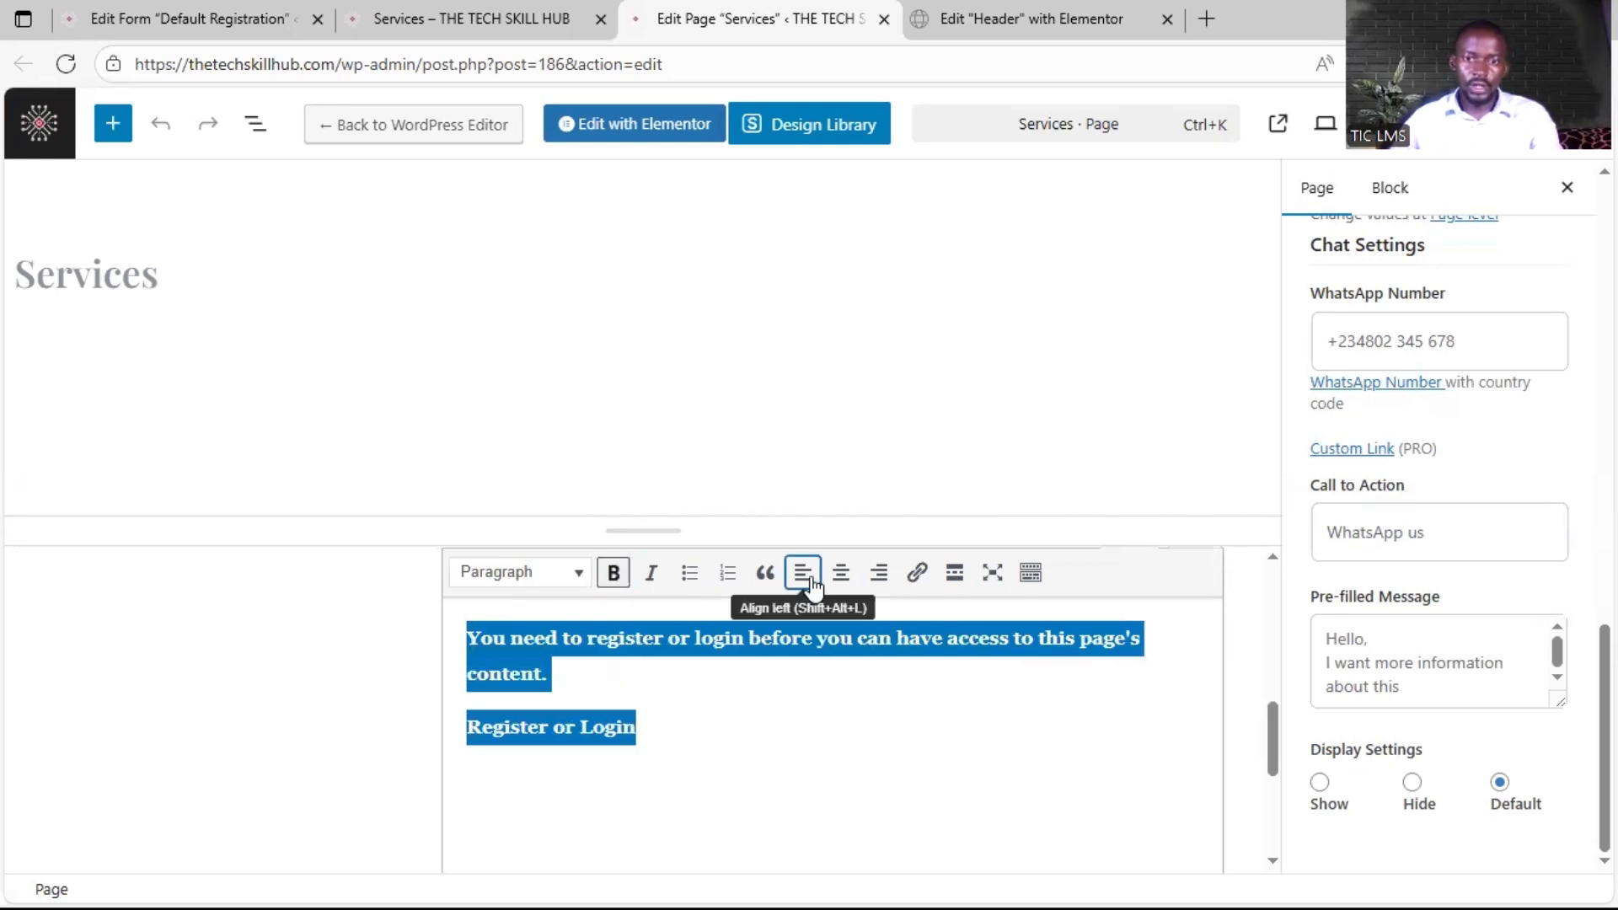
{"action": "left_click", "coordinate": [842, 575]}
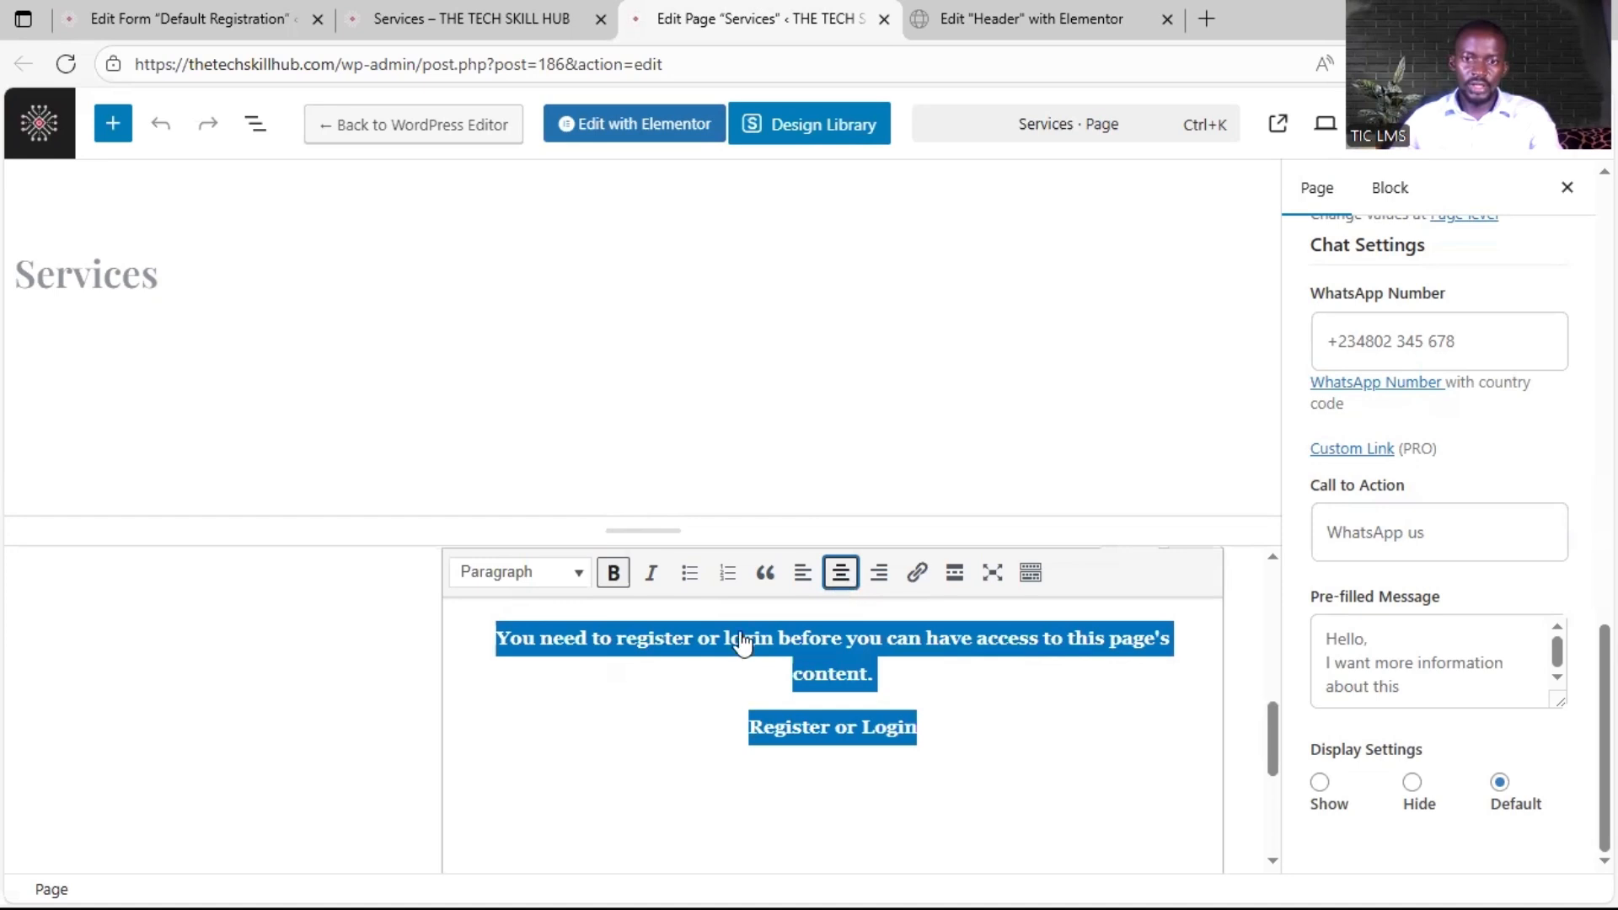
Step: Insert two blank lines above the custom restricted access message and update the Services page
{"action": "left_click", "coordinate": [648, 638]}
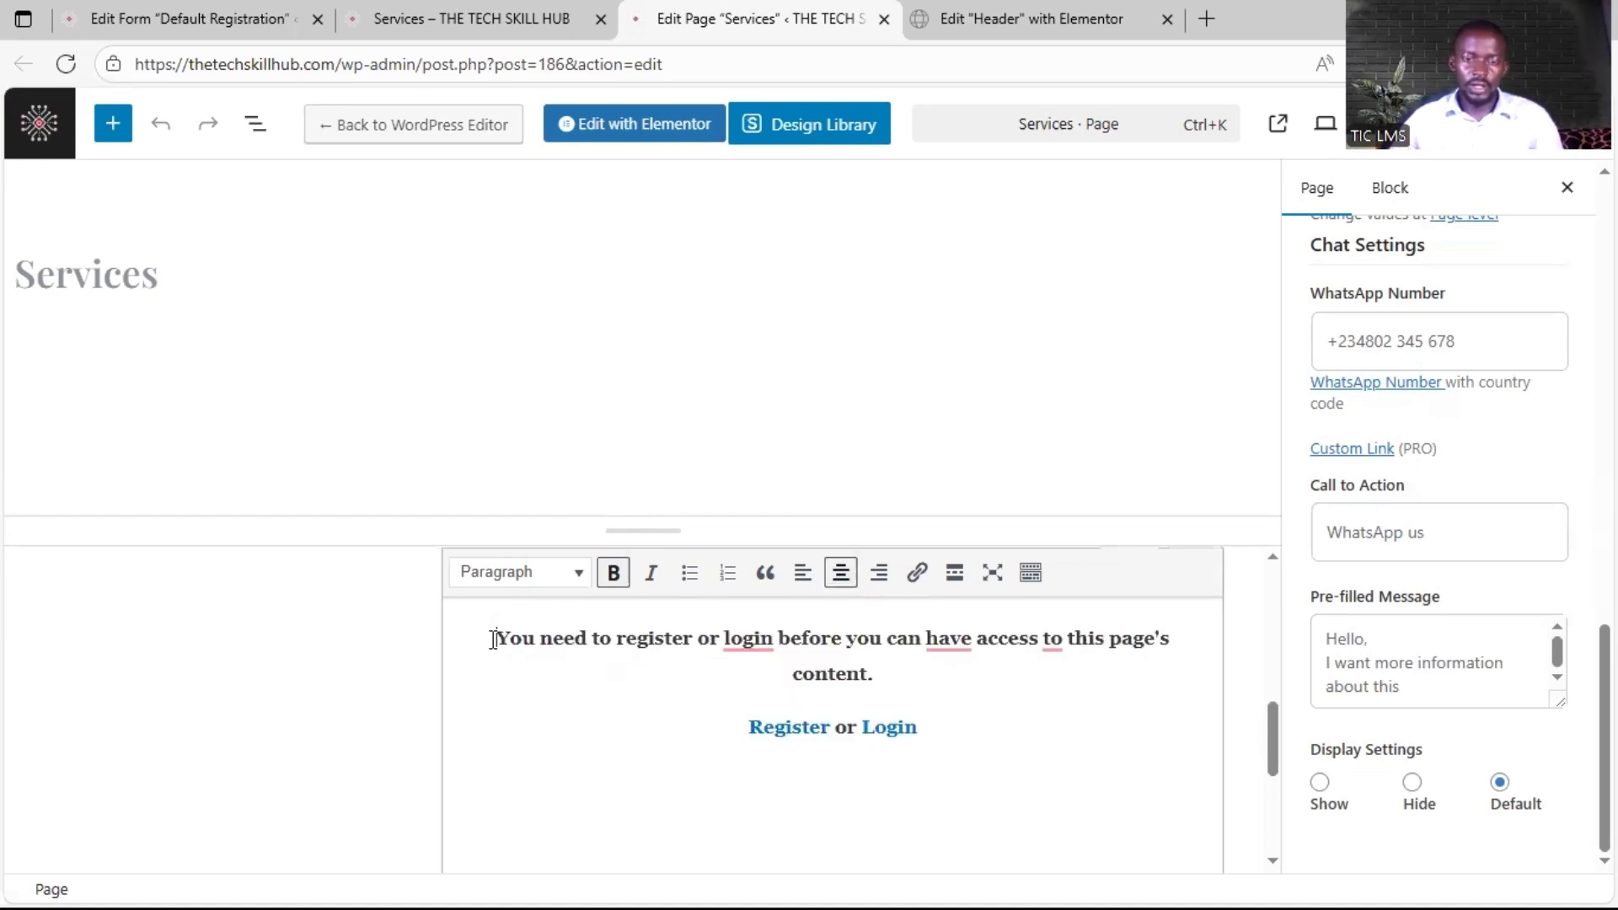
{"action": "key", "text": "Return"}
{"action": "key", "text": "Return"}
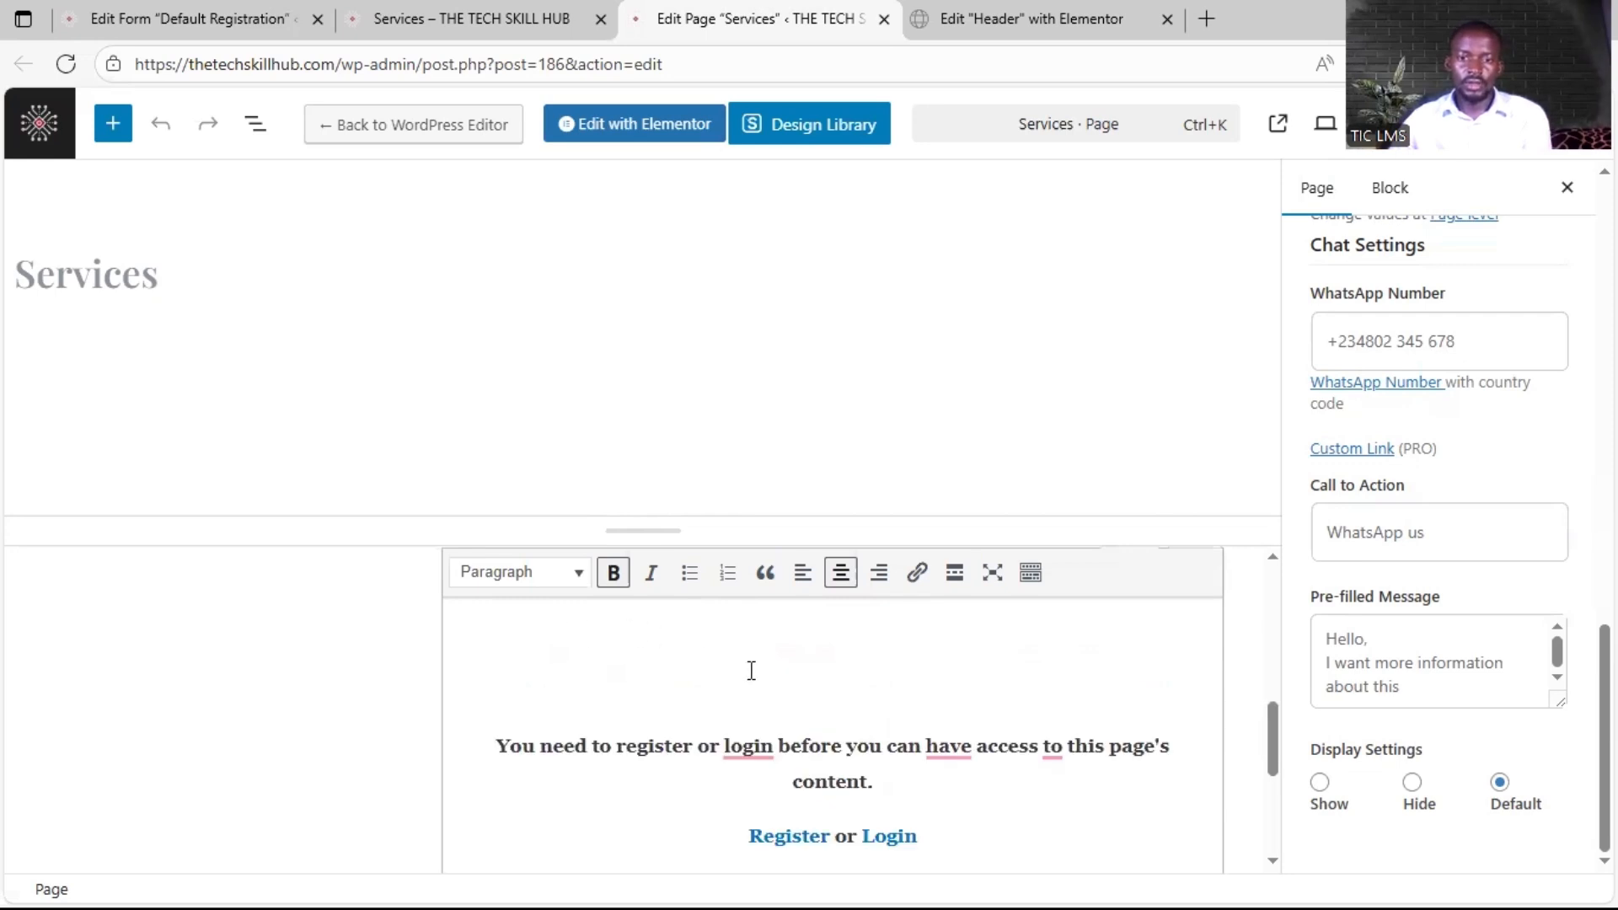
{"action": "left_click", "coordinate": [806, 672]}
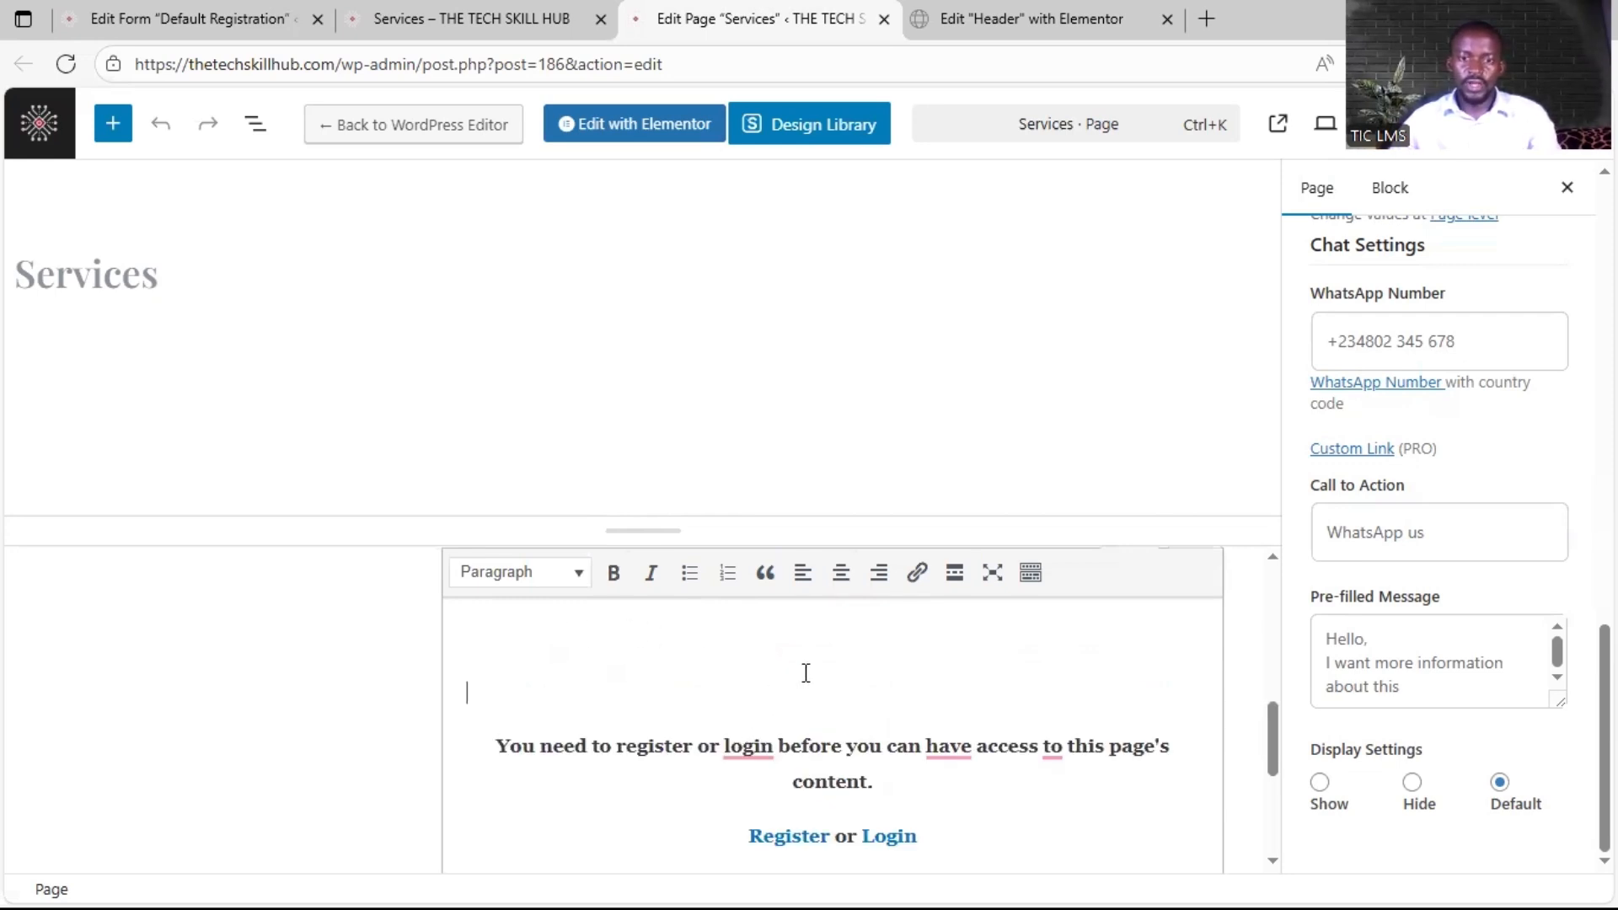
{"action": "scroll", "coordinate": [938, 806], "scroll_direction": "down", "scroll_amount": 1}
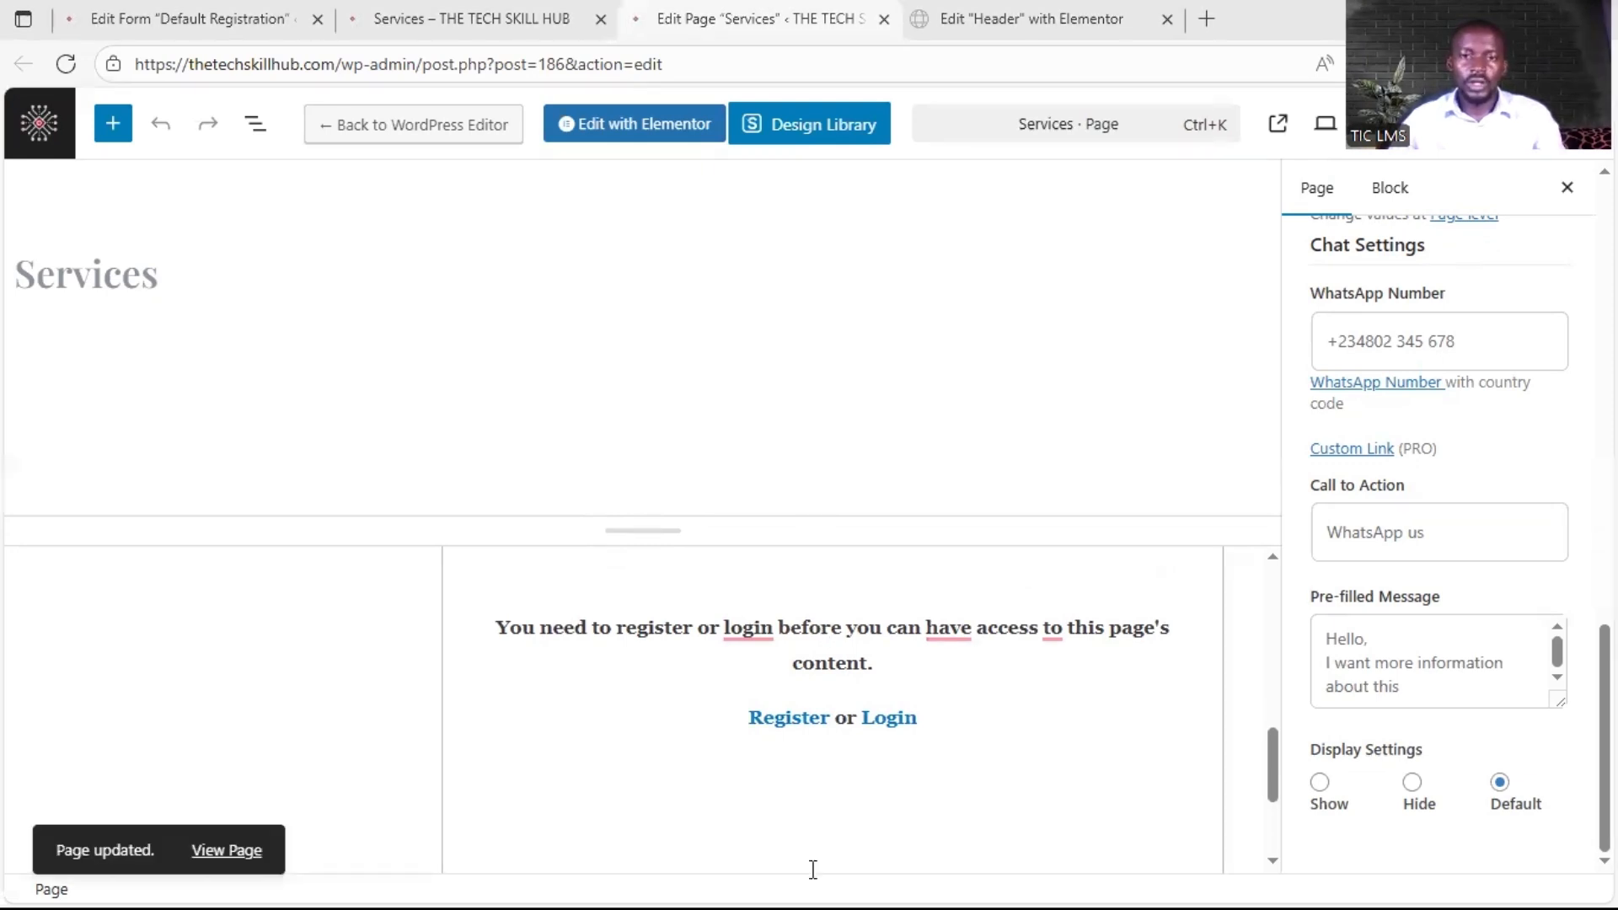
Step: Reload the restricted page in the logged-out browser window to check the message, and open the site's Register page
{"action": "key", "text": "alt+Tab"}
{"action": "left_click", "coordinate": [67, 64]}
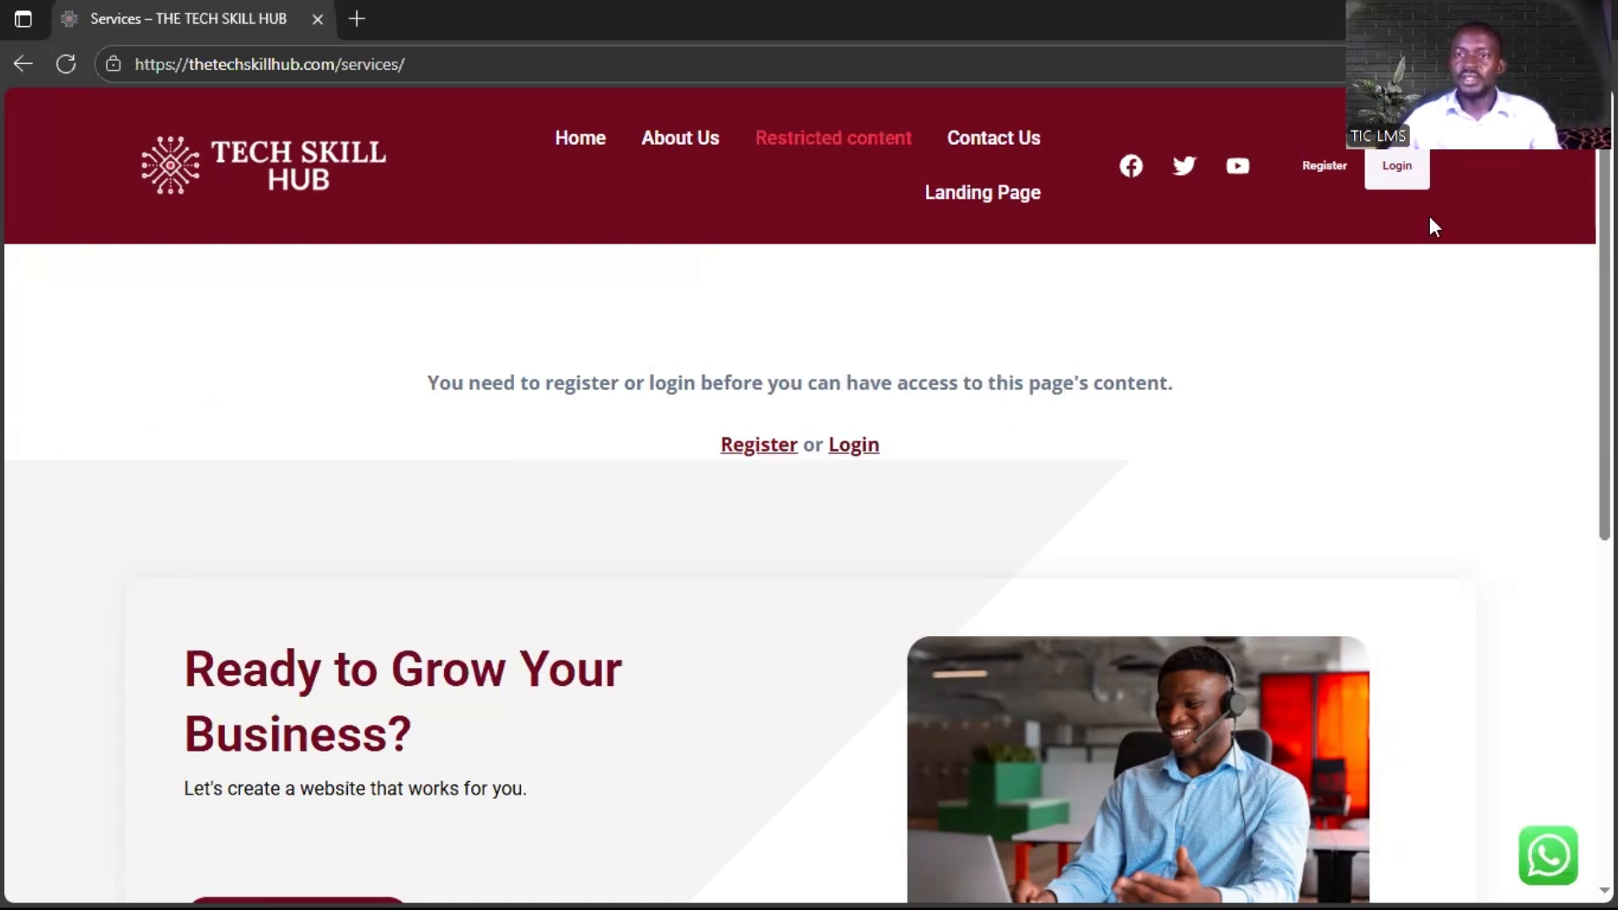
{"action": "left_click", "coordinate": [1335, 169]}
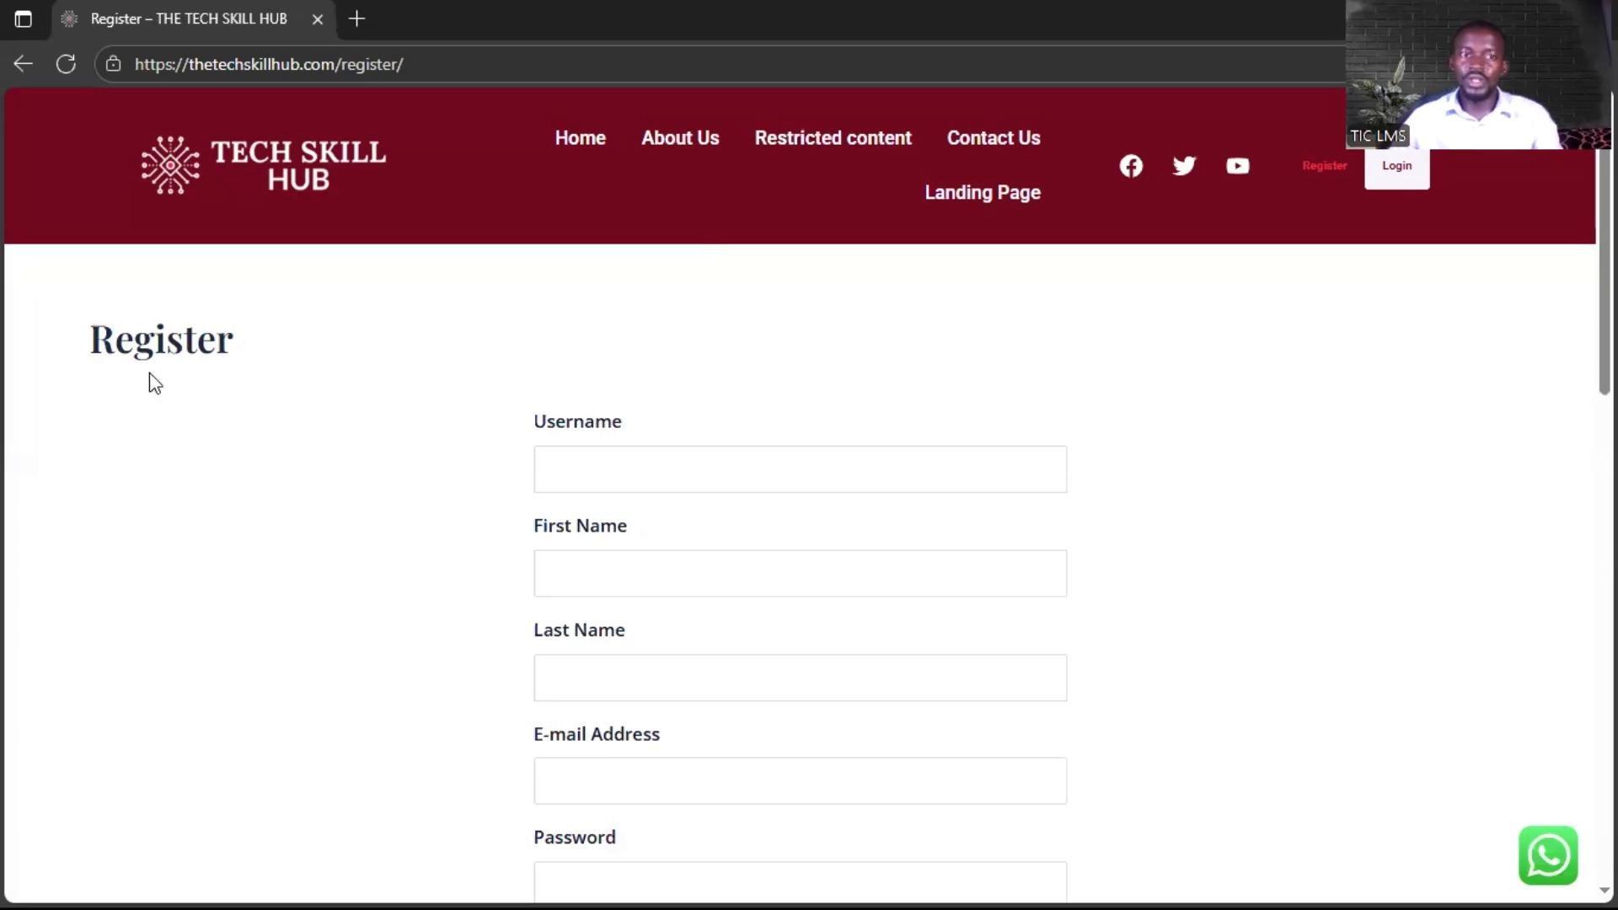
Step: Fill in the registration form with a username, first and last name, e-mail address and confirmed password, and submit it
{"action": "left_click", "coordinate": [727, 467]}
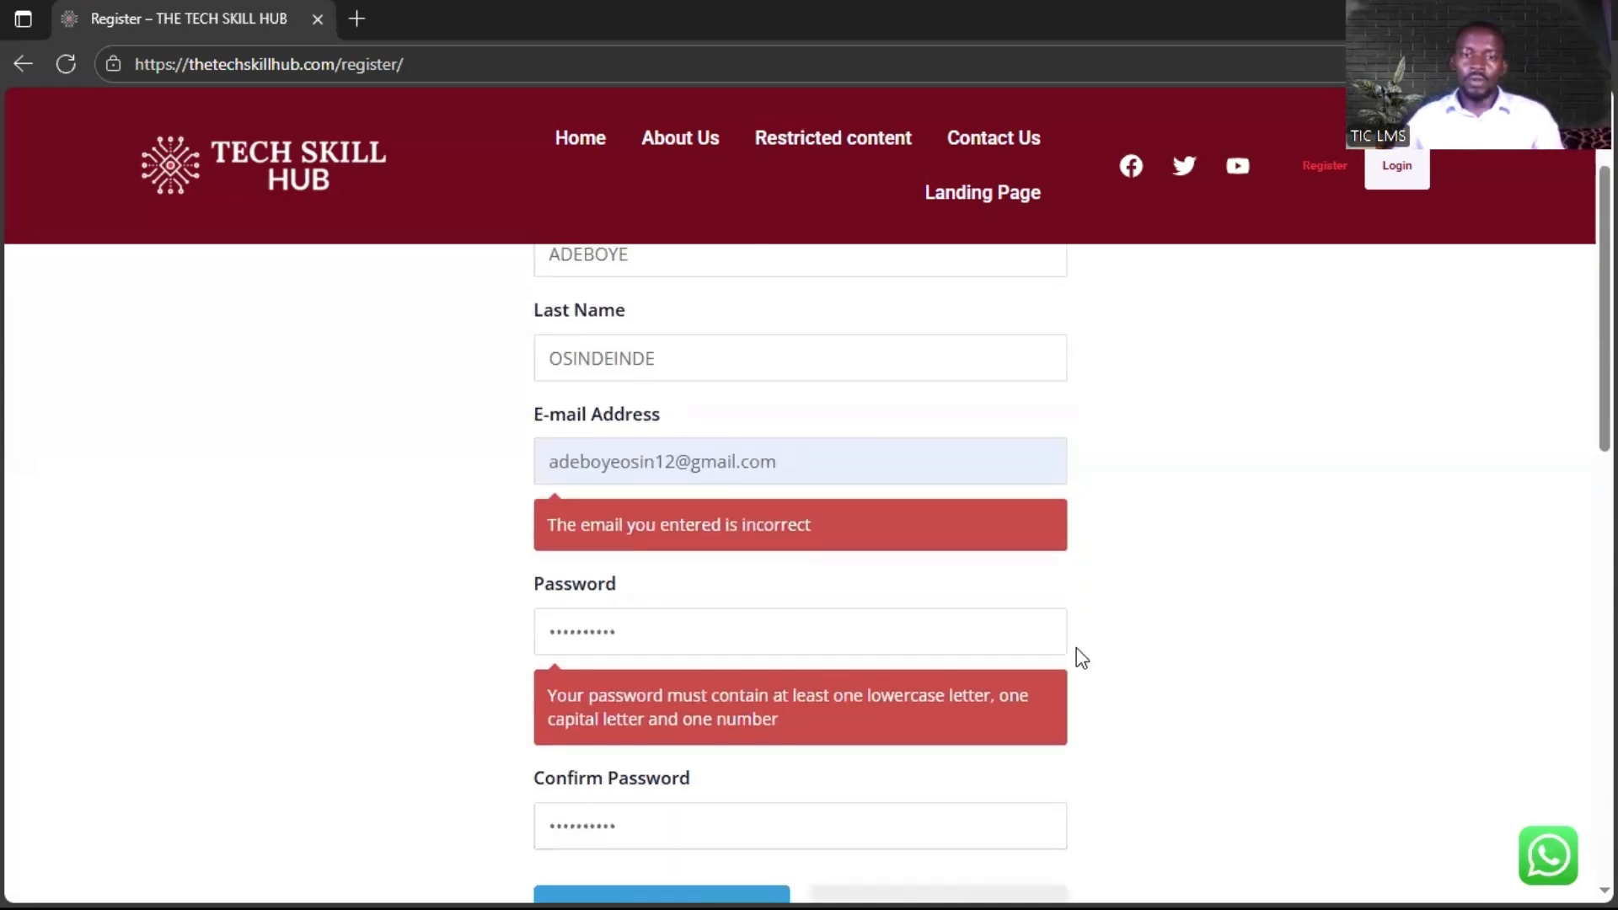
{"action": "scroll", "coordinate": [911, 581], "scroll_direction": "up", "scroll_amount": 1}
{"action": "scroll", "coordinate": [834, 711], "scroll_direction": "down", "scroll_amount": 1}
{"action": "scroll", "coordinate": [720, 774], "scroll_direction": "up", "scroll_amount": 1}
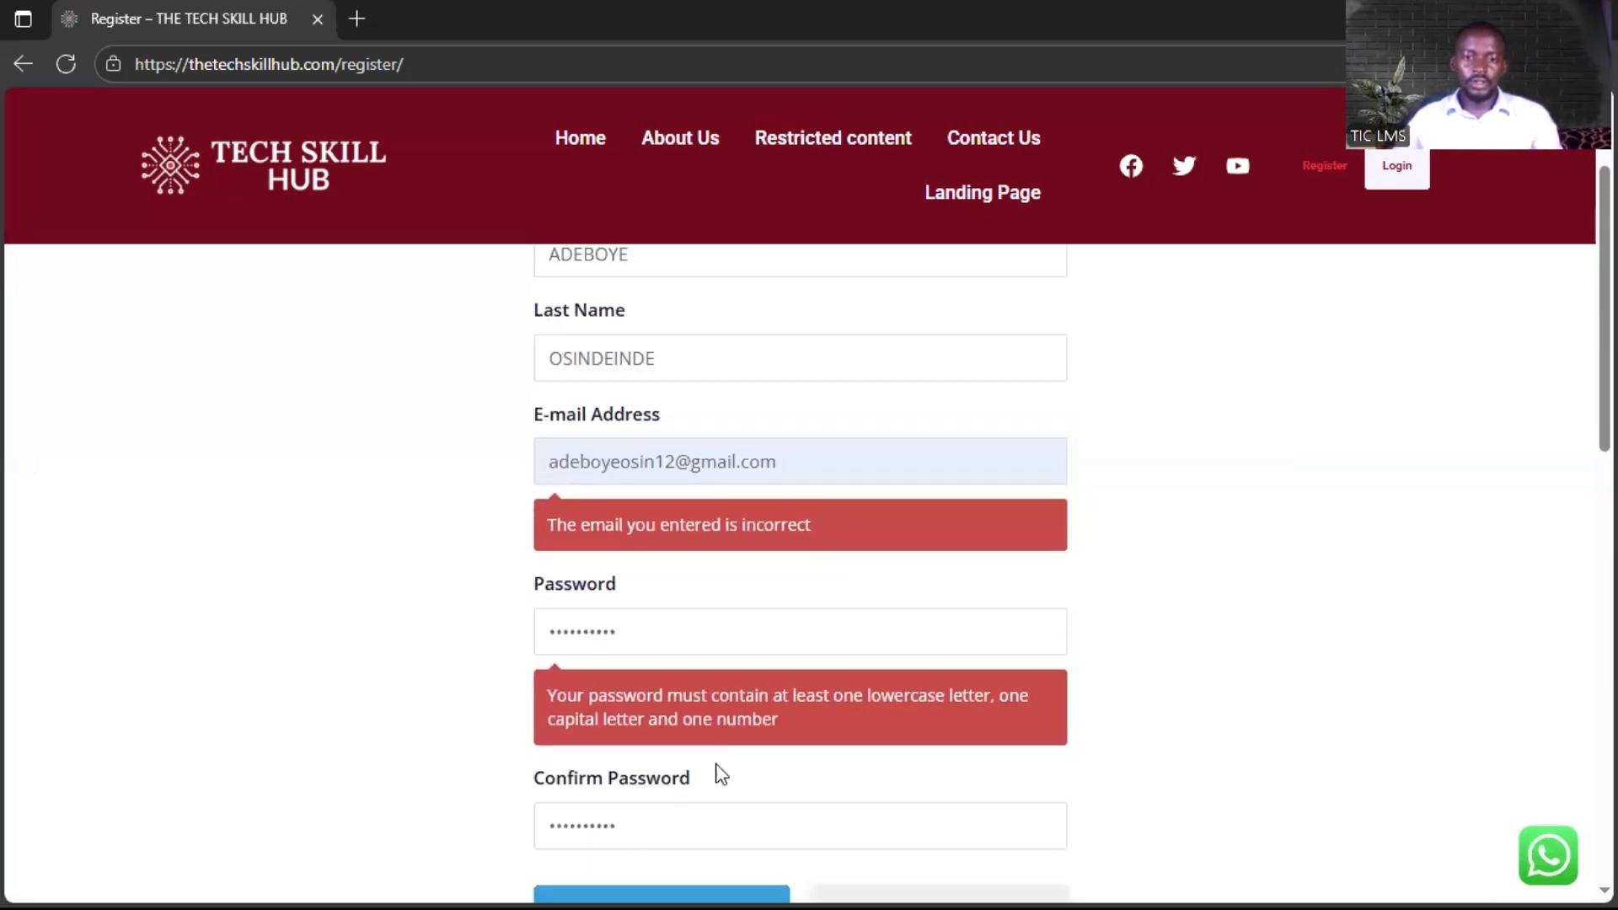
{"action": "scroll", "coordinate": [721, 773], "scroll_direction": "down", "scroll_amount": 1}
{"action": "left_click", "coordinate": [654, 838]}
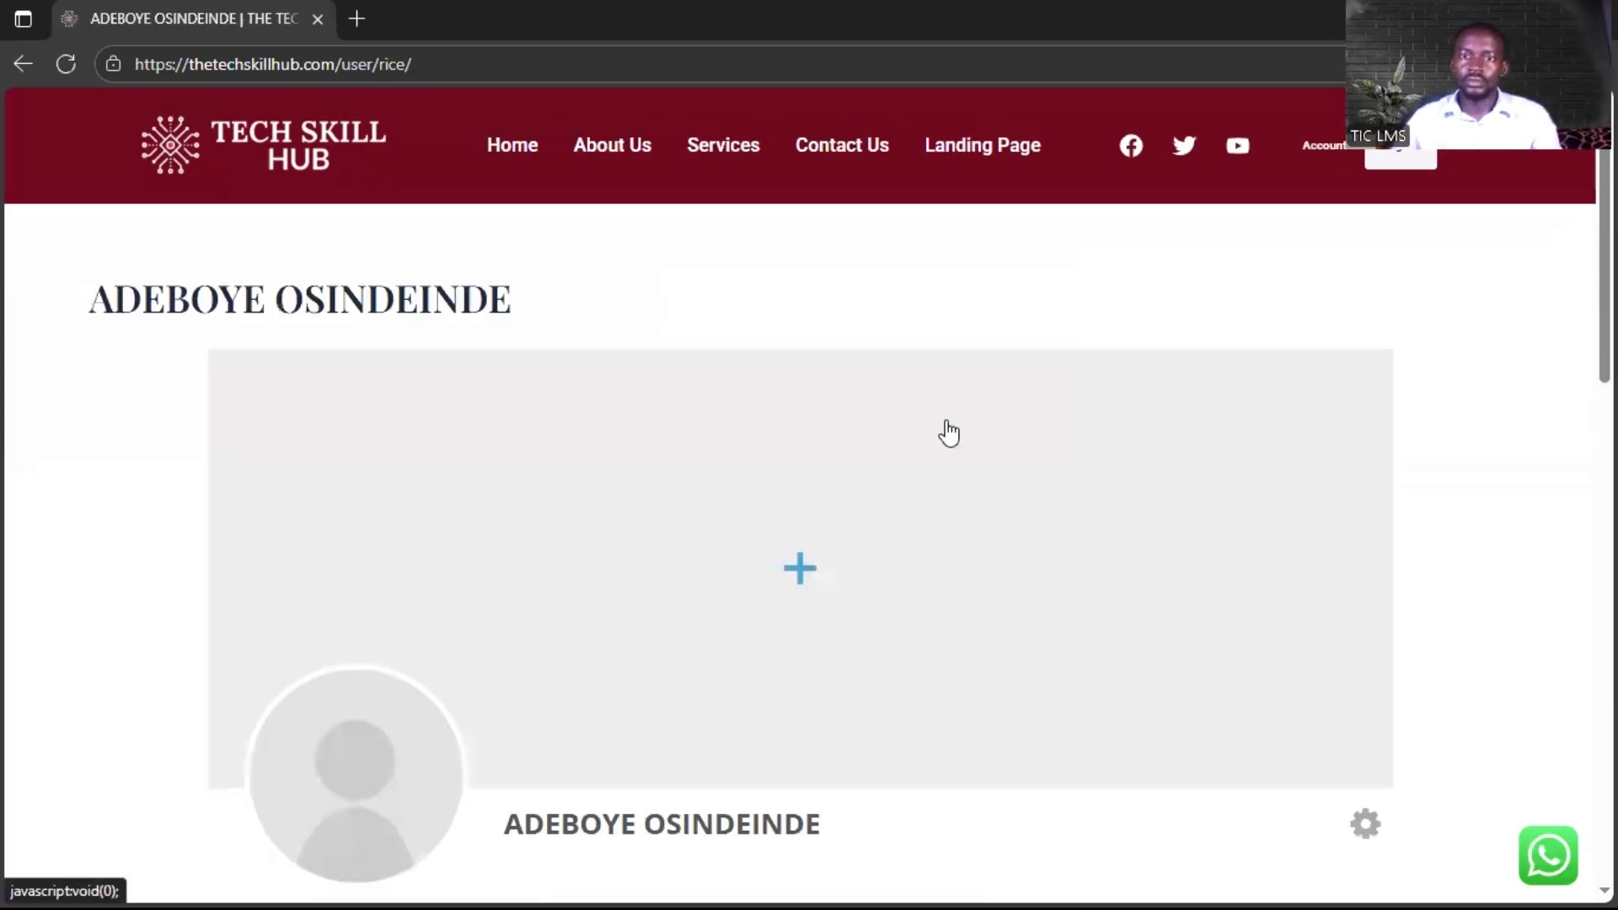
Step: Examine the newly registered member's profile page and open the Account page
{"action": "scroll", "coordinate": [758, 581], "scroll_direction": "down", "scroll_amount": 4}
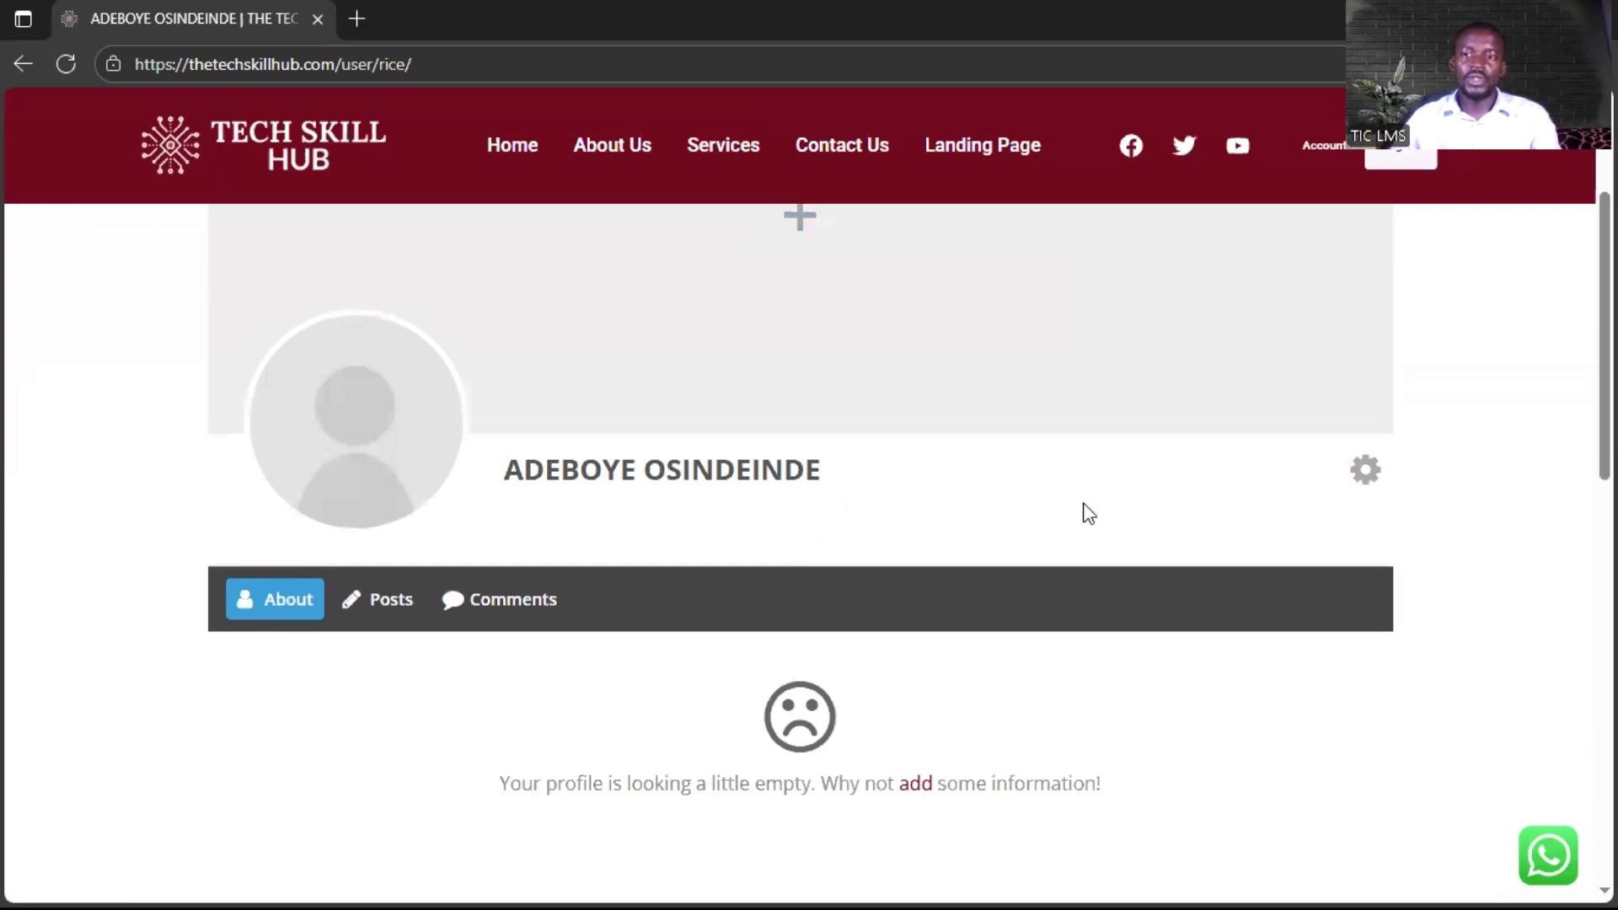
{"action": "scroll", "coordinate": [899, 632], "scroll_direction": "down", "scroll_amount": 4}
{"action": "scroll", "coordinate": [898, 625], "scroll_direction": "up", "scroll_amount": 1}
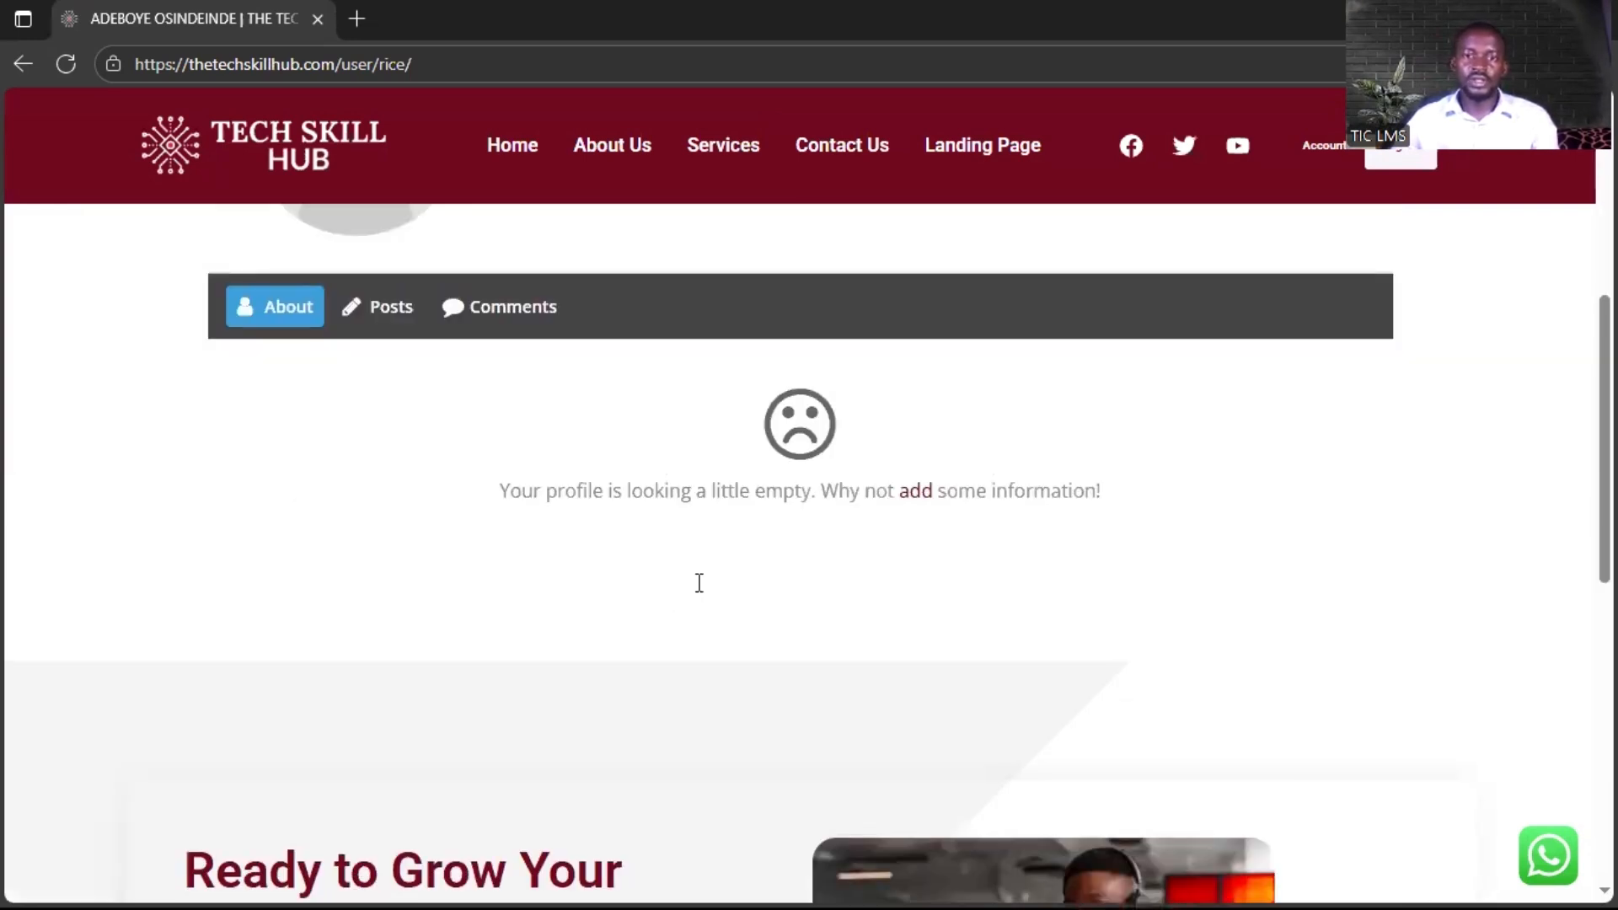
{"action": "scroll", "coordinate": [700, 582], "scroll_direction": "up", "scroll_amount": 8}
{"action": "scroll", "coordinate": [970, 397], "scroll_direction": "down", "scroll_amount": 3}
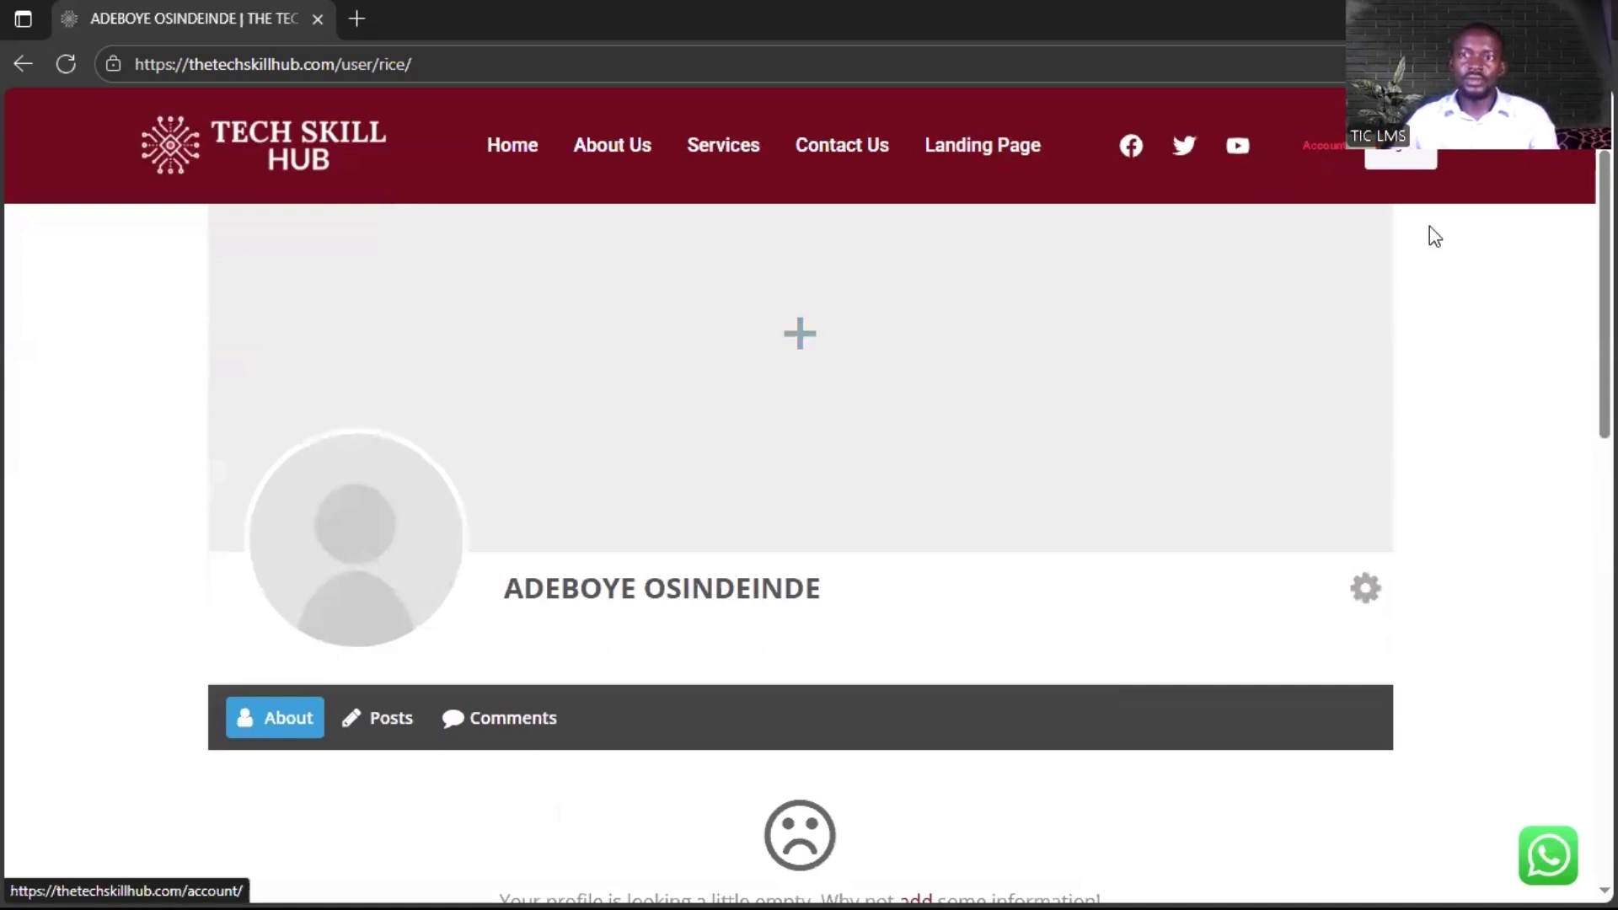
{"action": "scroll", "coordinate": [1424, 278], "scroll_direction": "up", "scroll_amount": 1}
{"action": "scroll", "coordinate": [1415, 311], "scroll_direction": "down", "scroll_amount": 1}
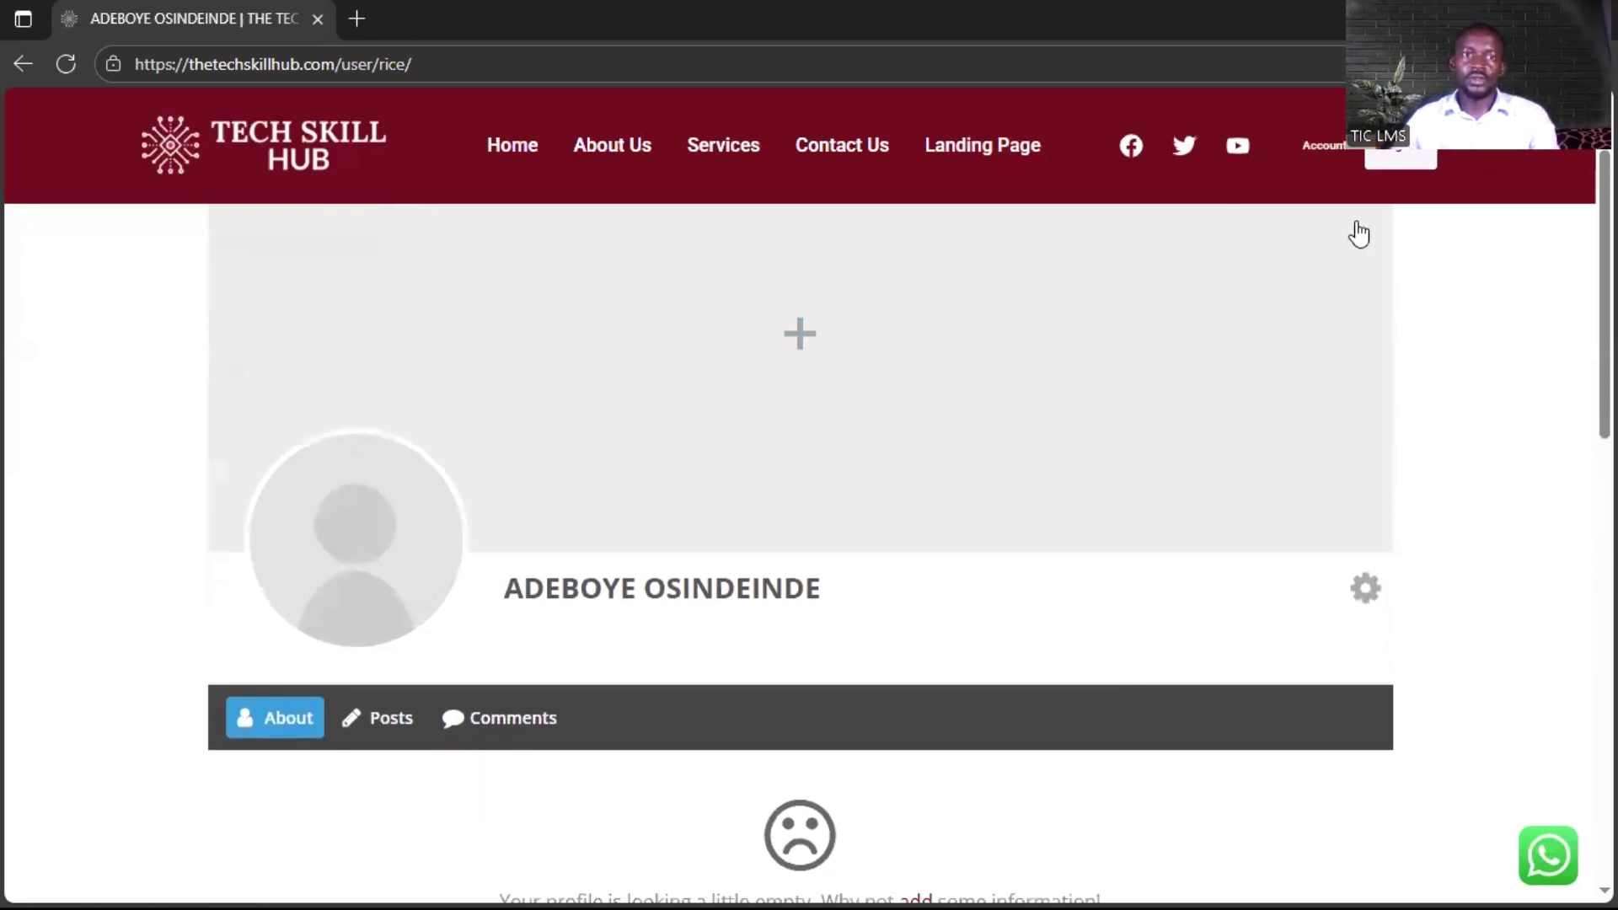
{"action": "left_click", "coordinate": [1332, 164]}
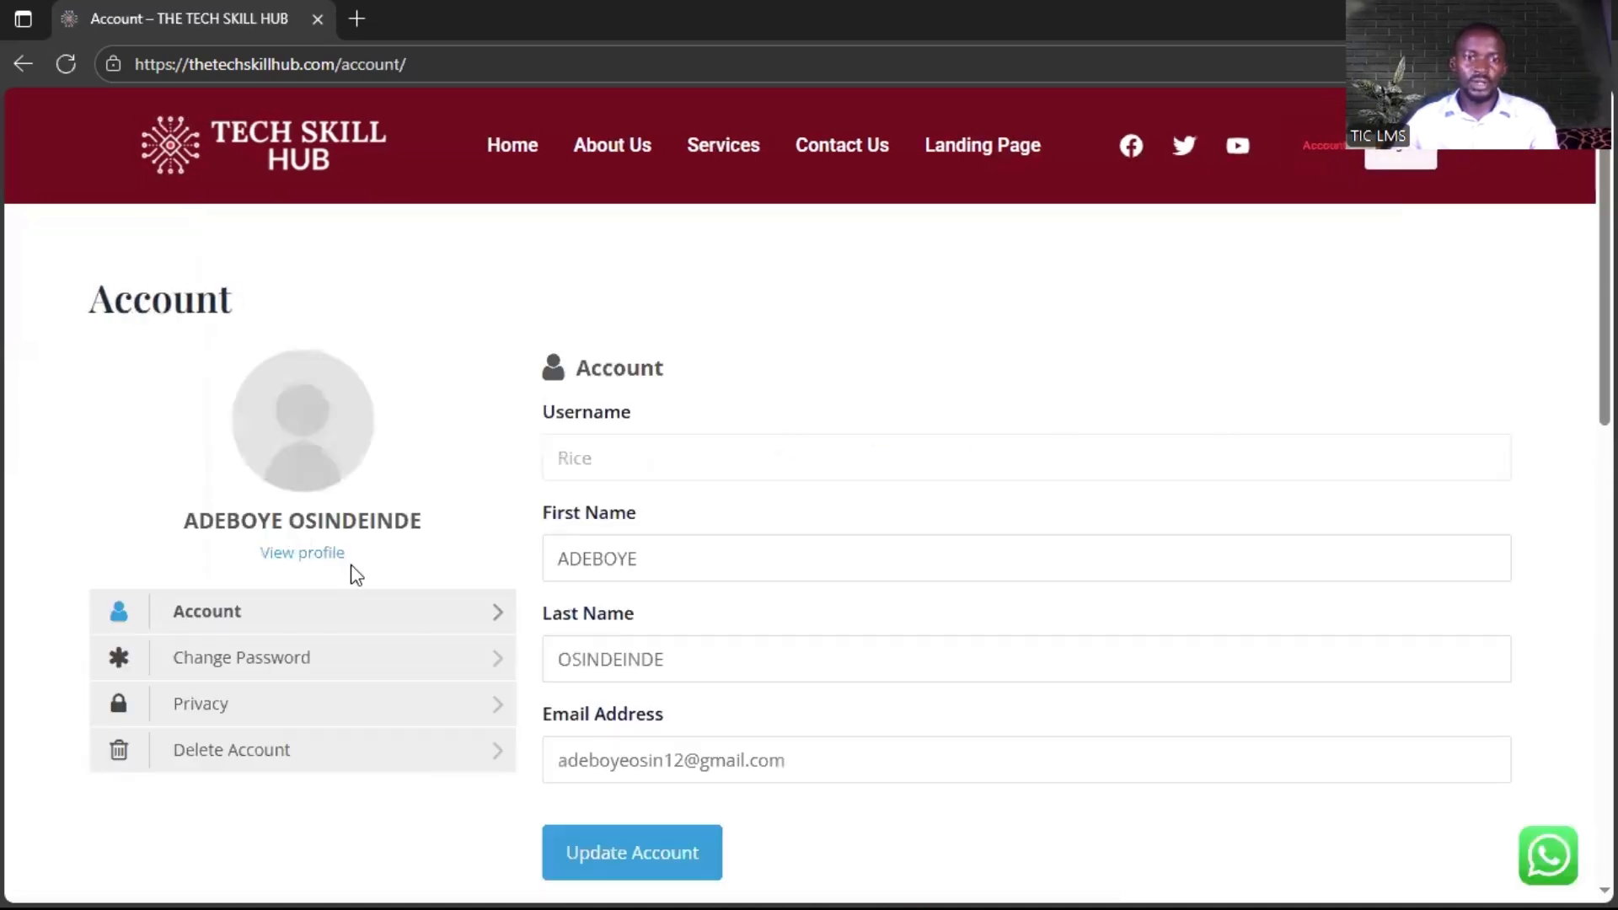
Step: Open the Services page as the logged-in member, look through its content down to the client projects, and log out of the site
{"action": "scroll", "coordinate": [643, 565], "scroll_direction": "down", "scroll_amount": 2}
{"action": "scroll", "coordinate": [648, 556], "scroll_direction": "up", "scroll_amount": 2}
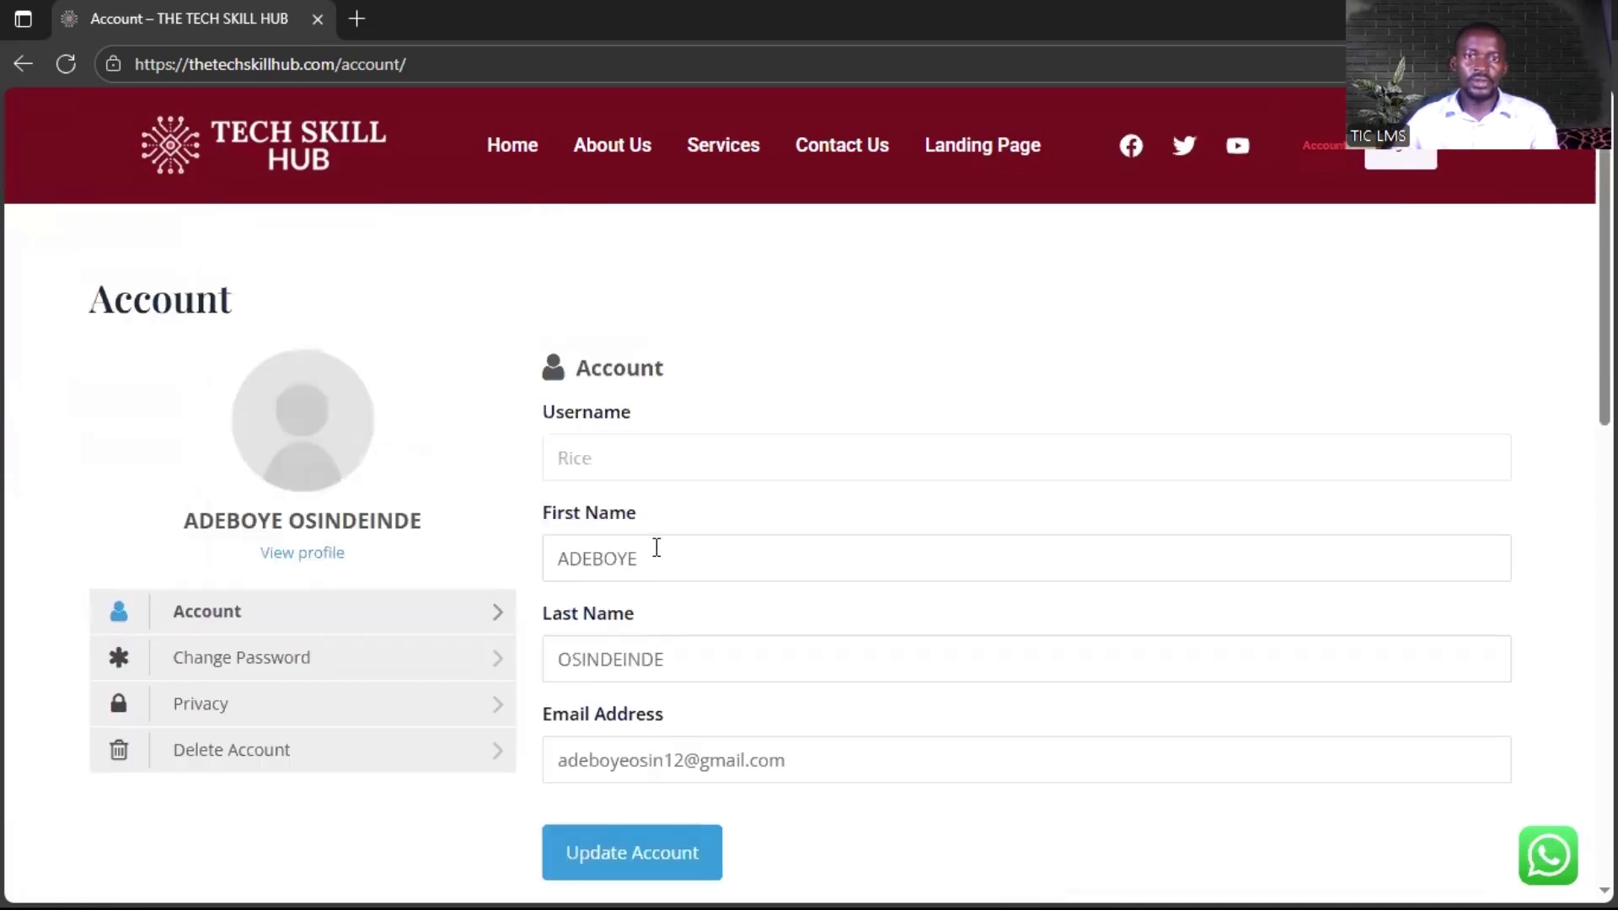
{"action": "left_click", "coordinate": [730, 158]}
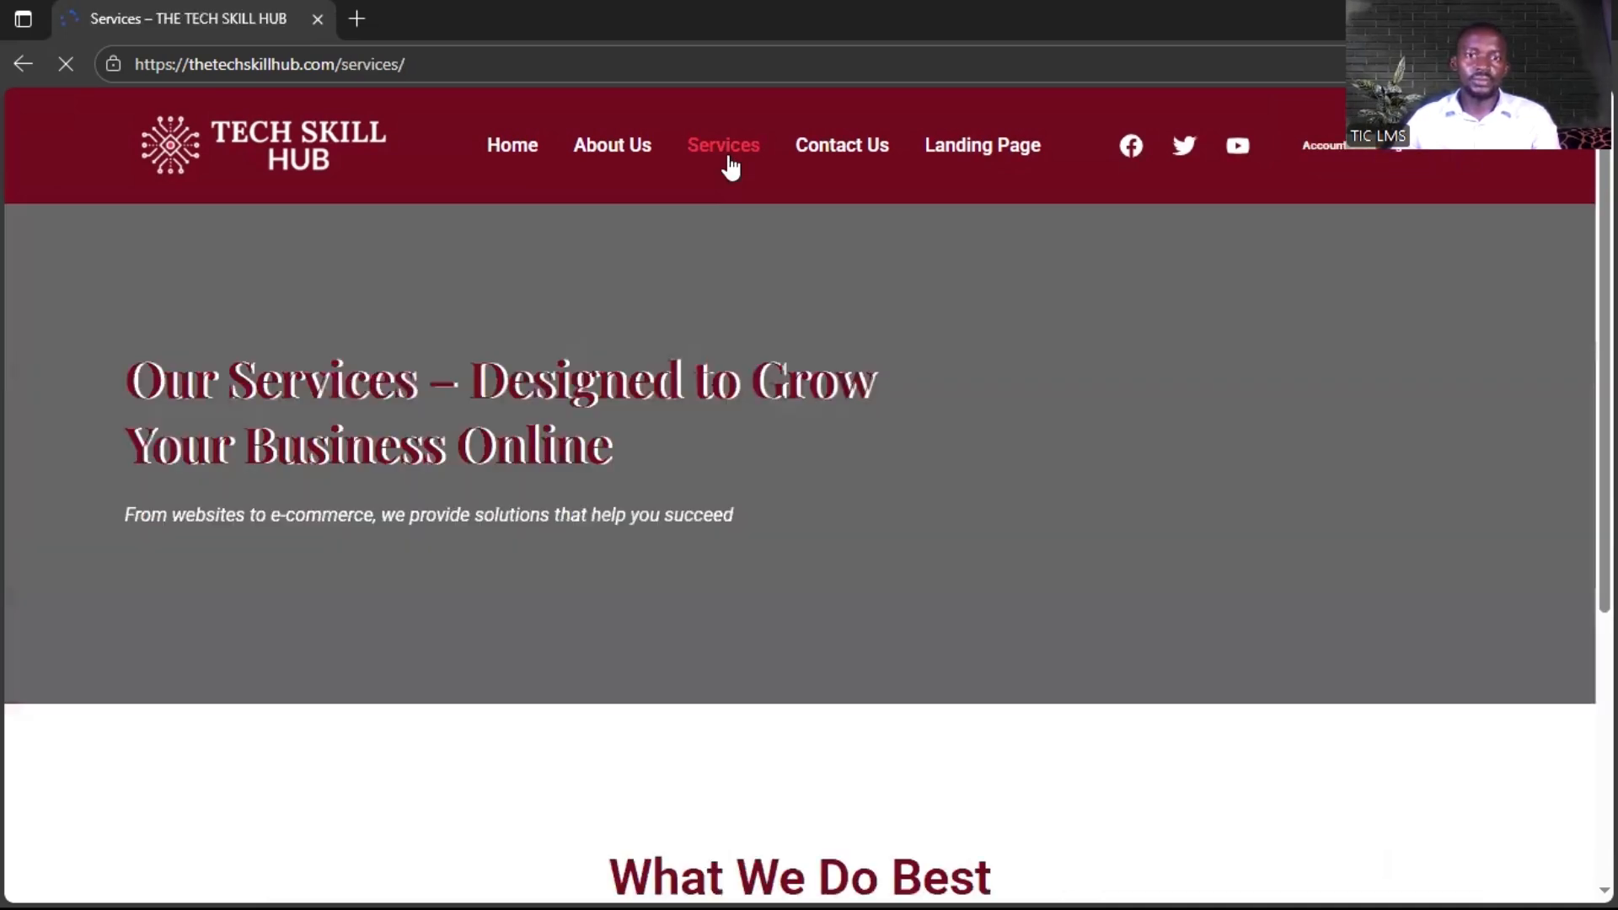
{"action": "scroll", "coordinate": [751, 582], "scroll_direction": "down", "scroll_amount": 6}
{"action": "scroll", "coordinate": [751, 574], "scroll_direction": "down", "scroll_amount": 3}
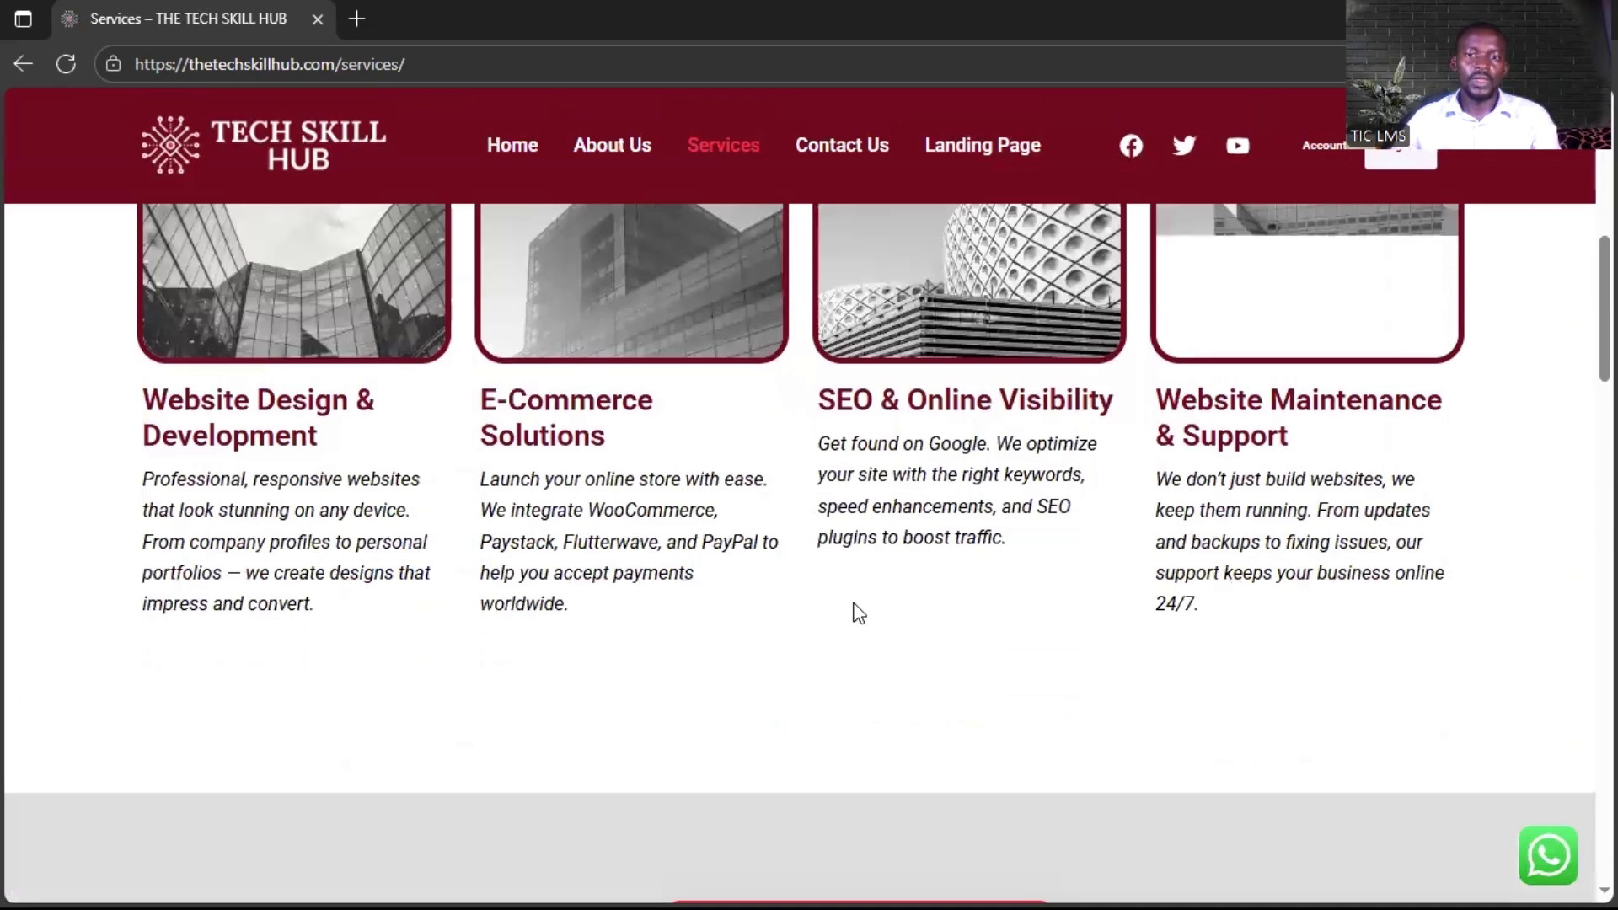
{"action": "scroll", "coordinate": [856, 612], "scroll_direction": "down", "scroll_amount": 7}
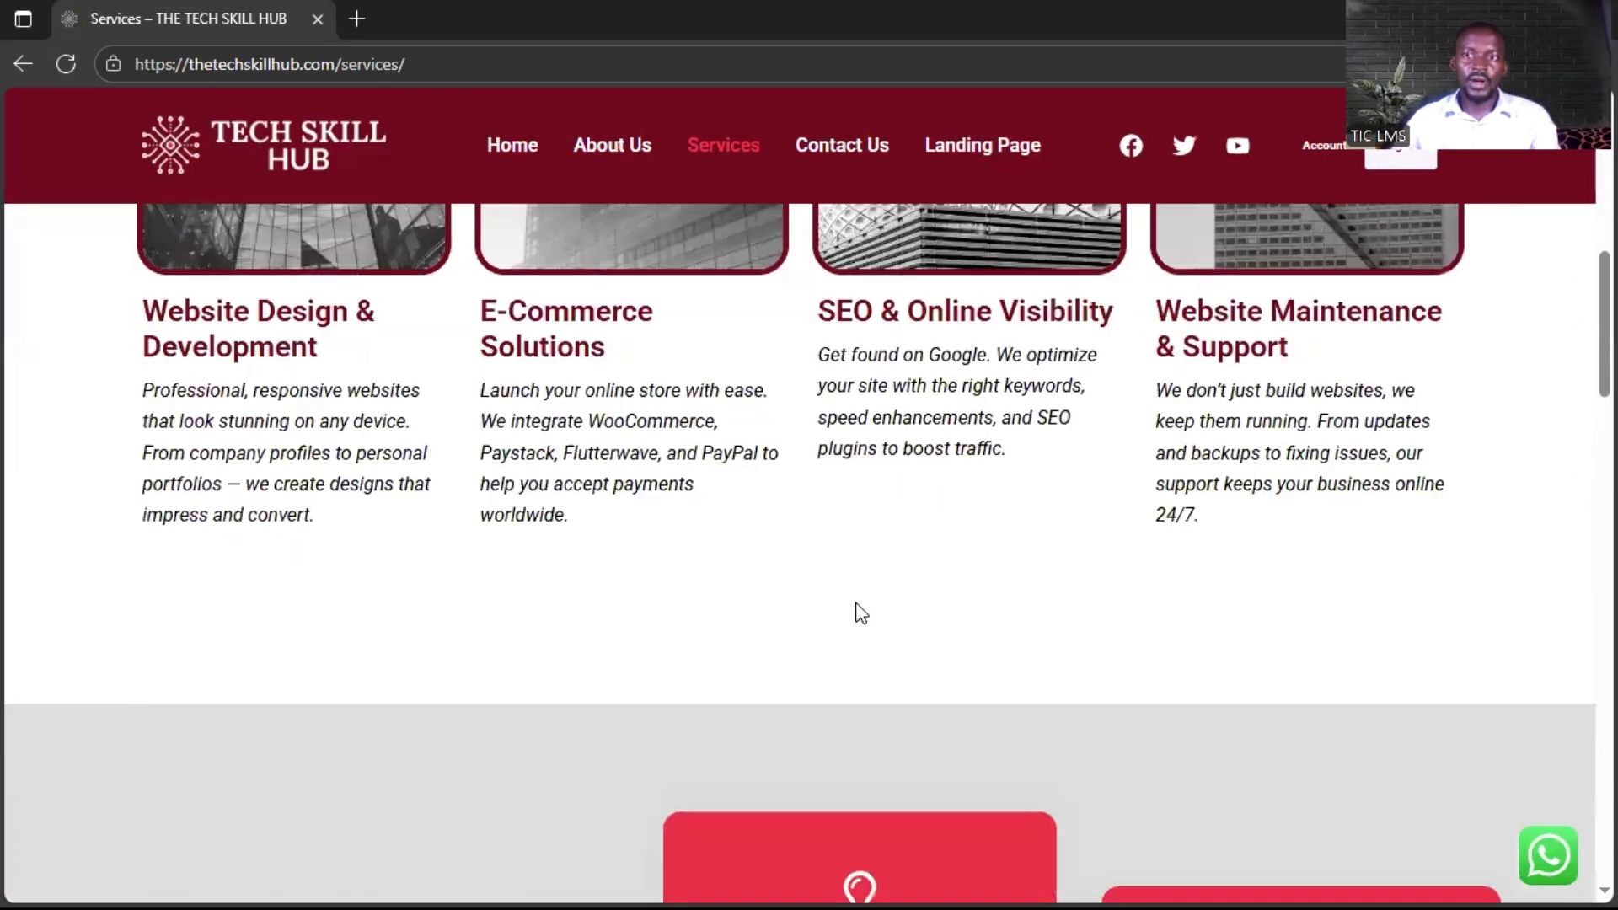
{"action": "scroll", "coordinate": [856, 649], "scroll_direction": "down", "scroll_amount": 8}
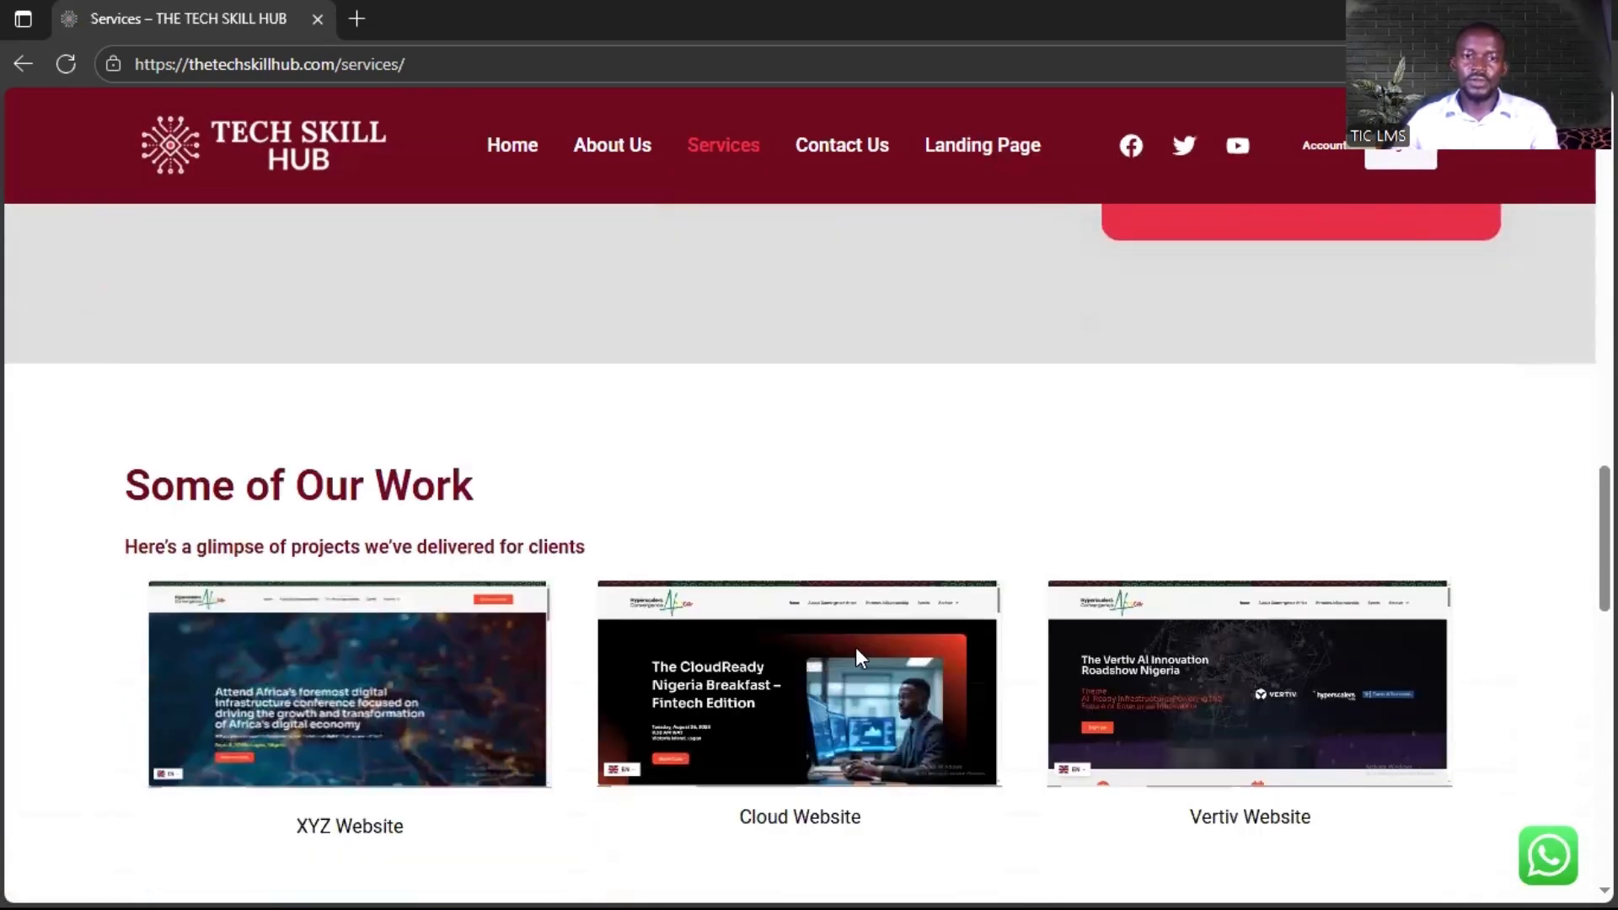
{"action": "scroll", "coordinate": [856, 654], "scroll_direction": "up", "scroll_amount": 8}
{"action": "scroll", "coordinate": [856, 647], "scroll_direction": "down", "scroll_amount": 1}
{"action": "scroll", "coordinate": [857, 651], "scroll_direction": "up", "scroll_amount": 12}
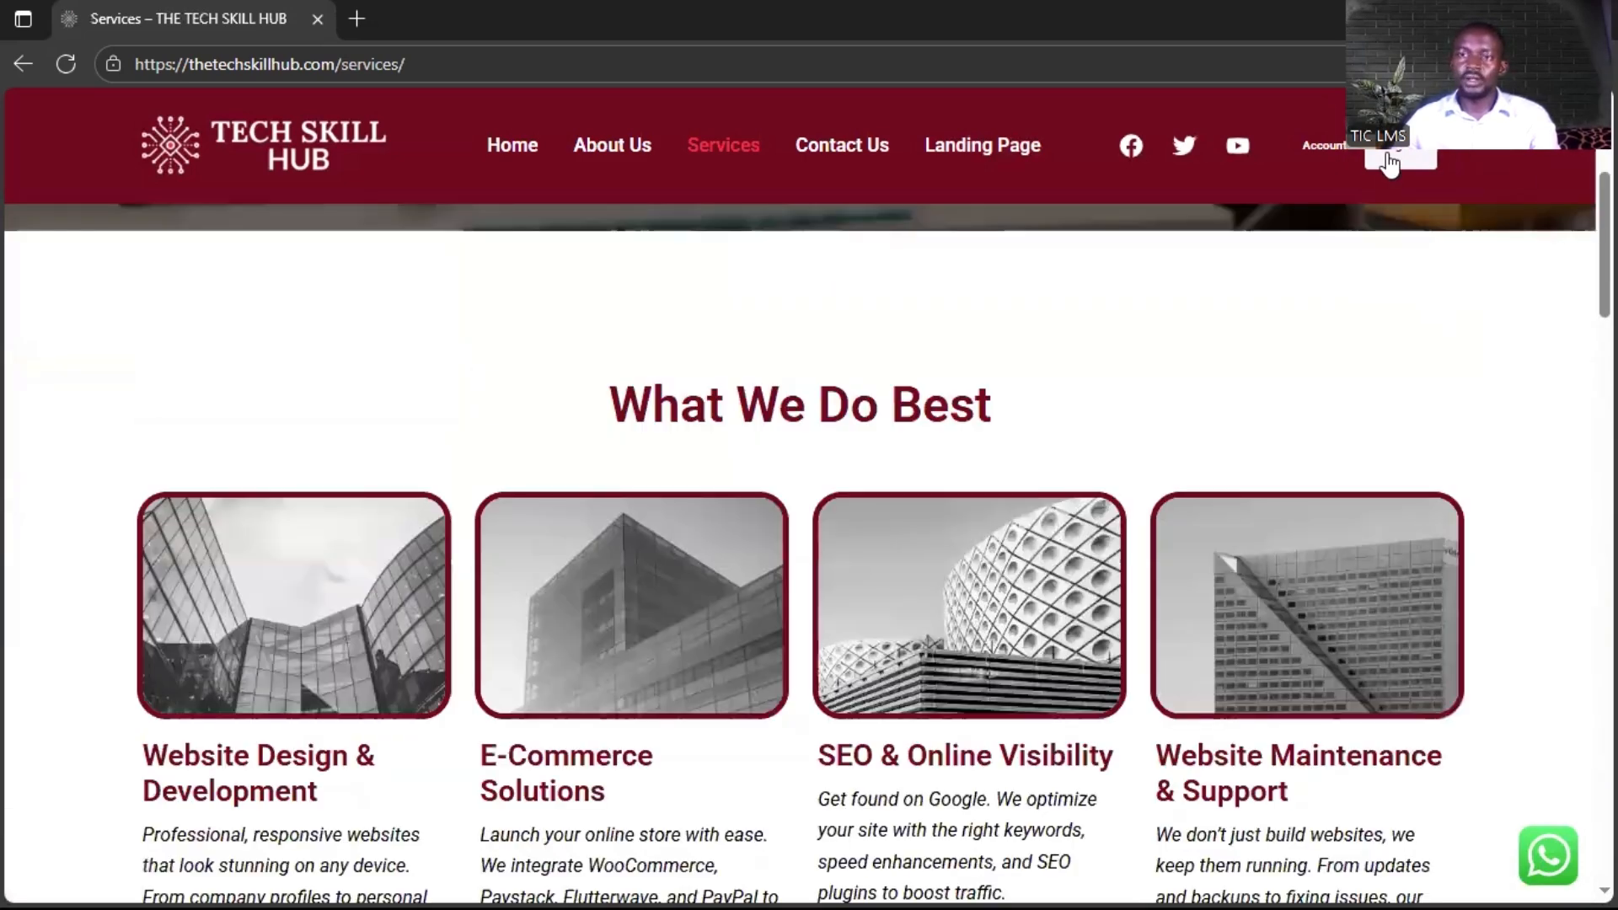
{"action": "left_click", "coordinate": [1386, 162]}
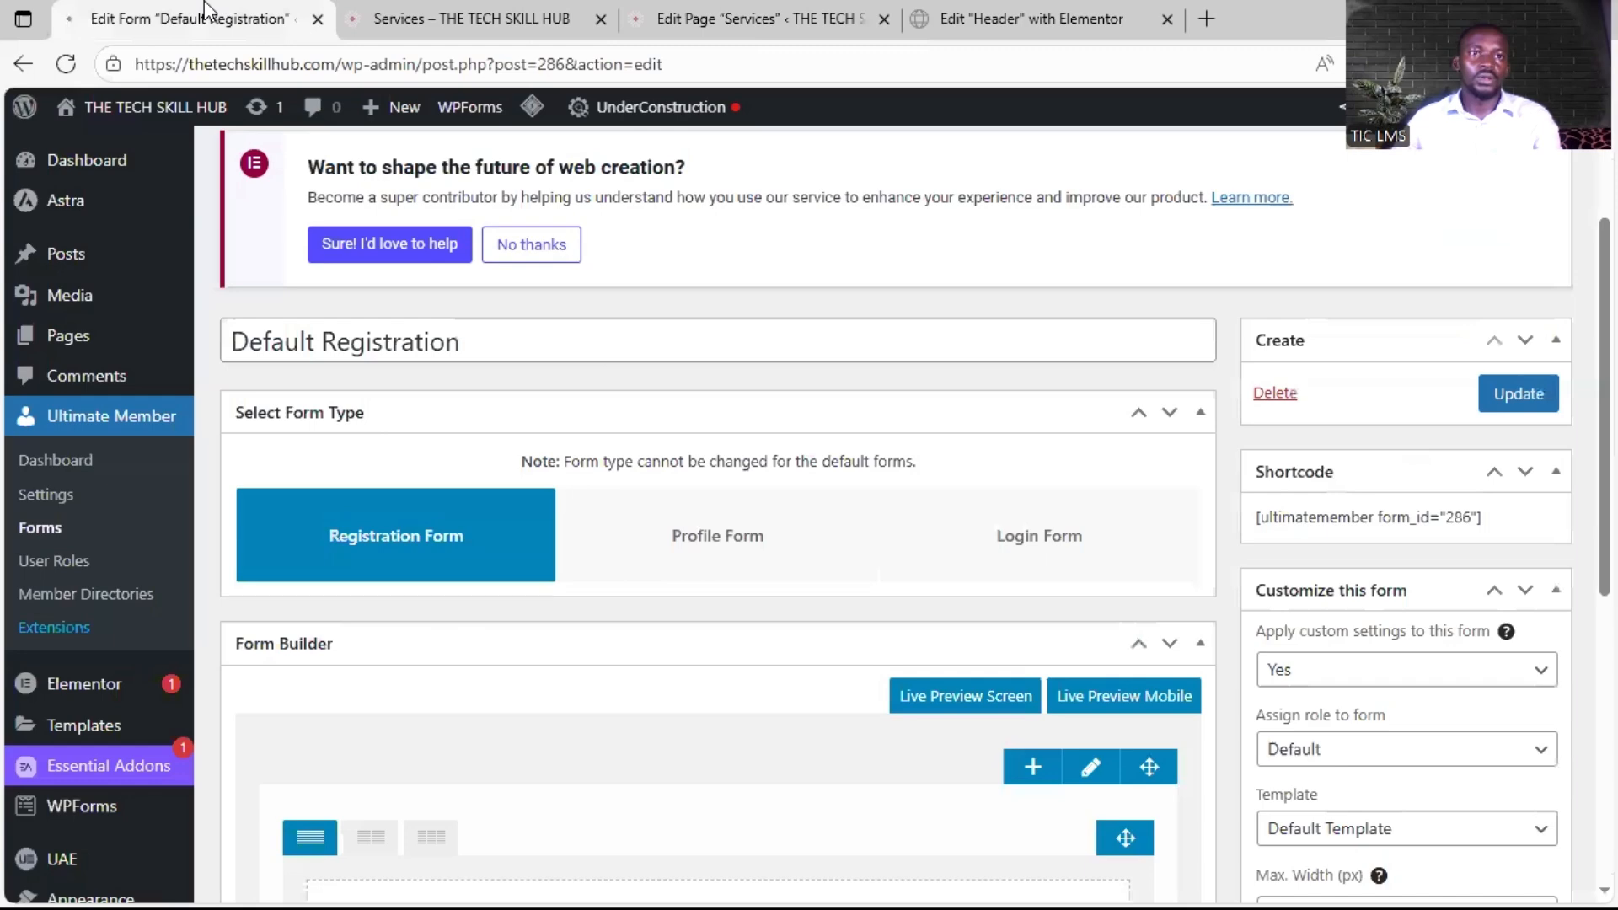
Step: In the Ultimate Member restriction content settings, disable replacing the restricted post title and save the changes
{"action": "left_click", "coordinate": [66, 498]}
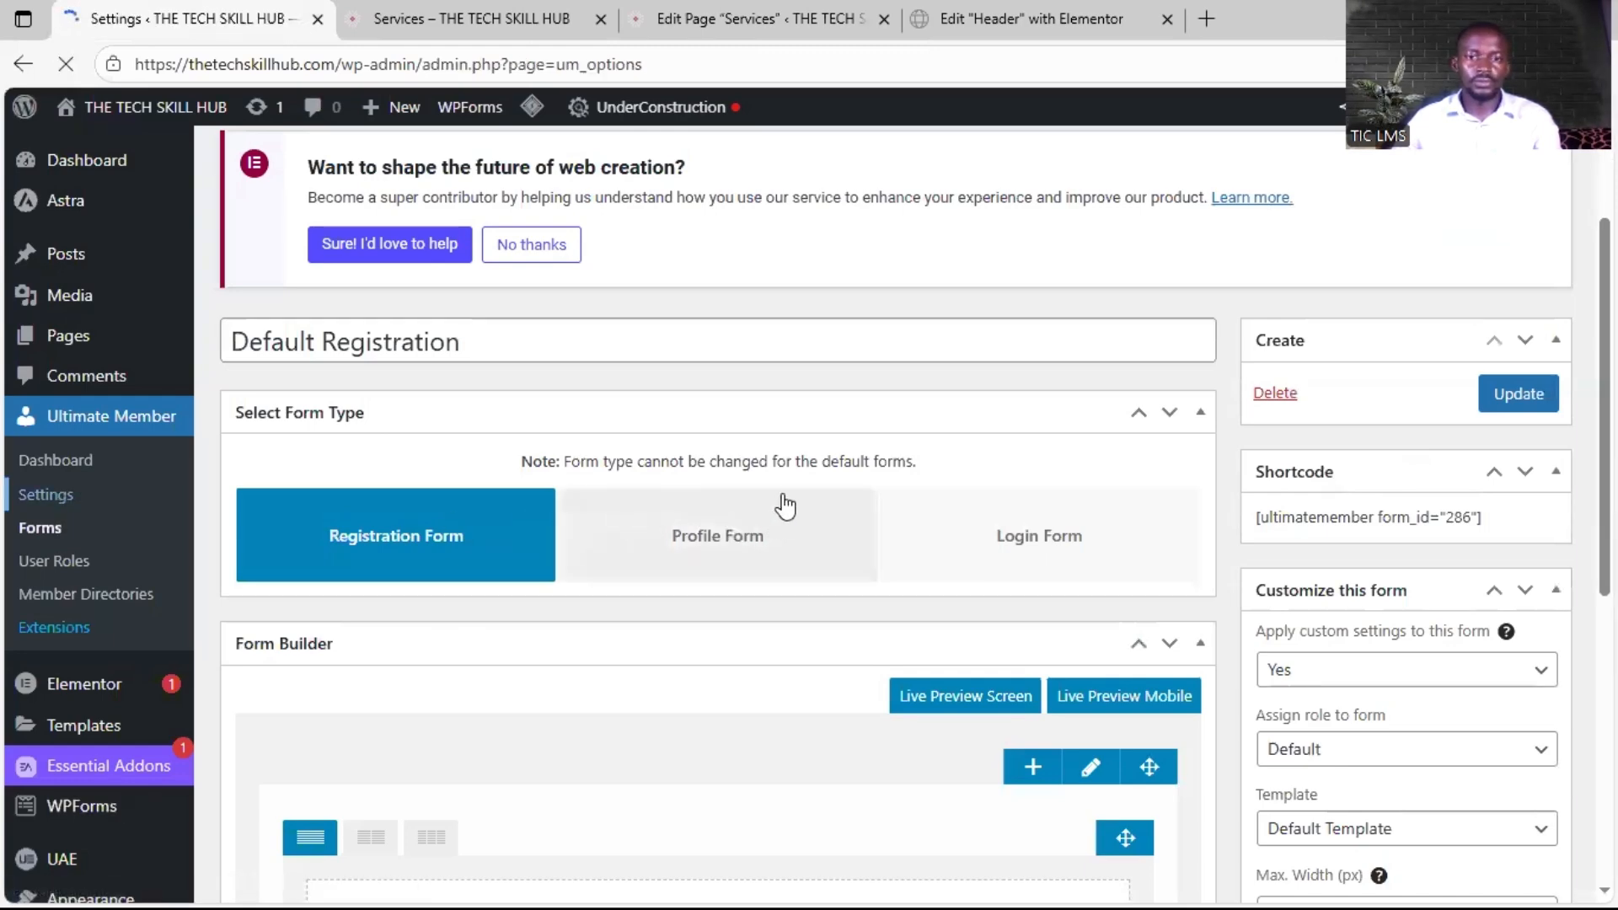
{"action": "scroll", "coordinate": [742, 645], "scroll_direction": "down", "scroll_amount": 4}
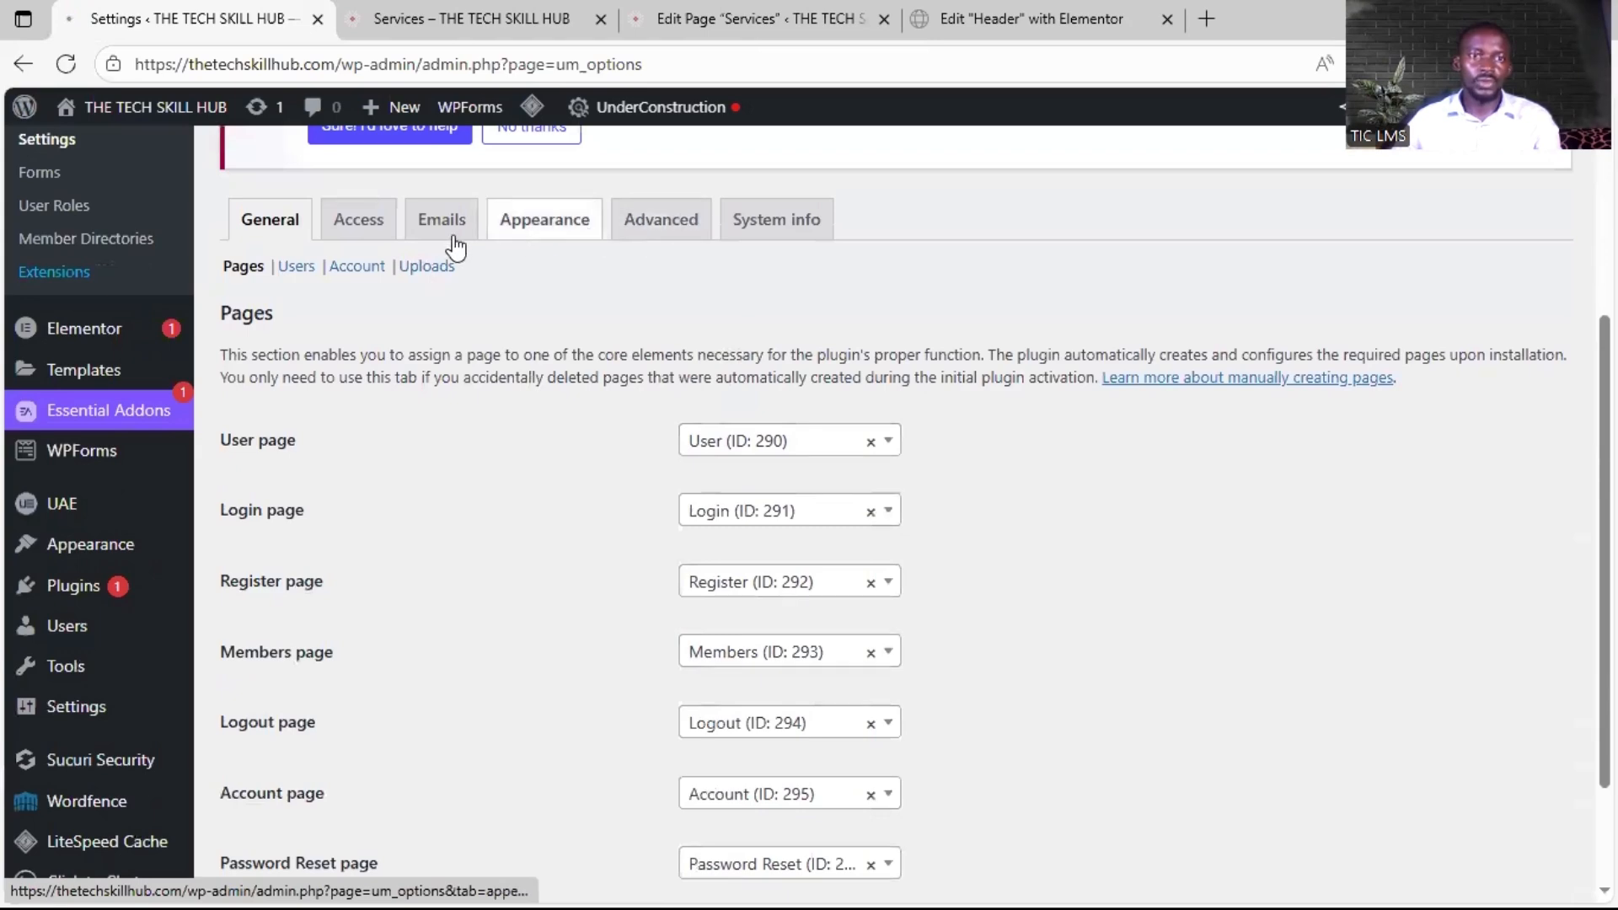
{"action": "left_click", "coordinate": [373, 229]}
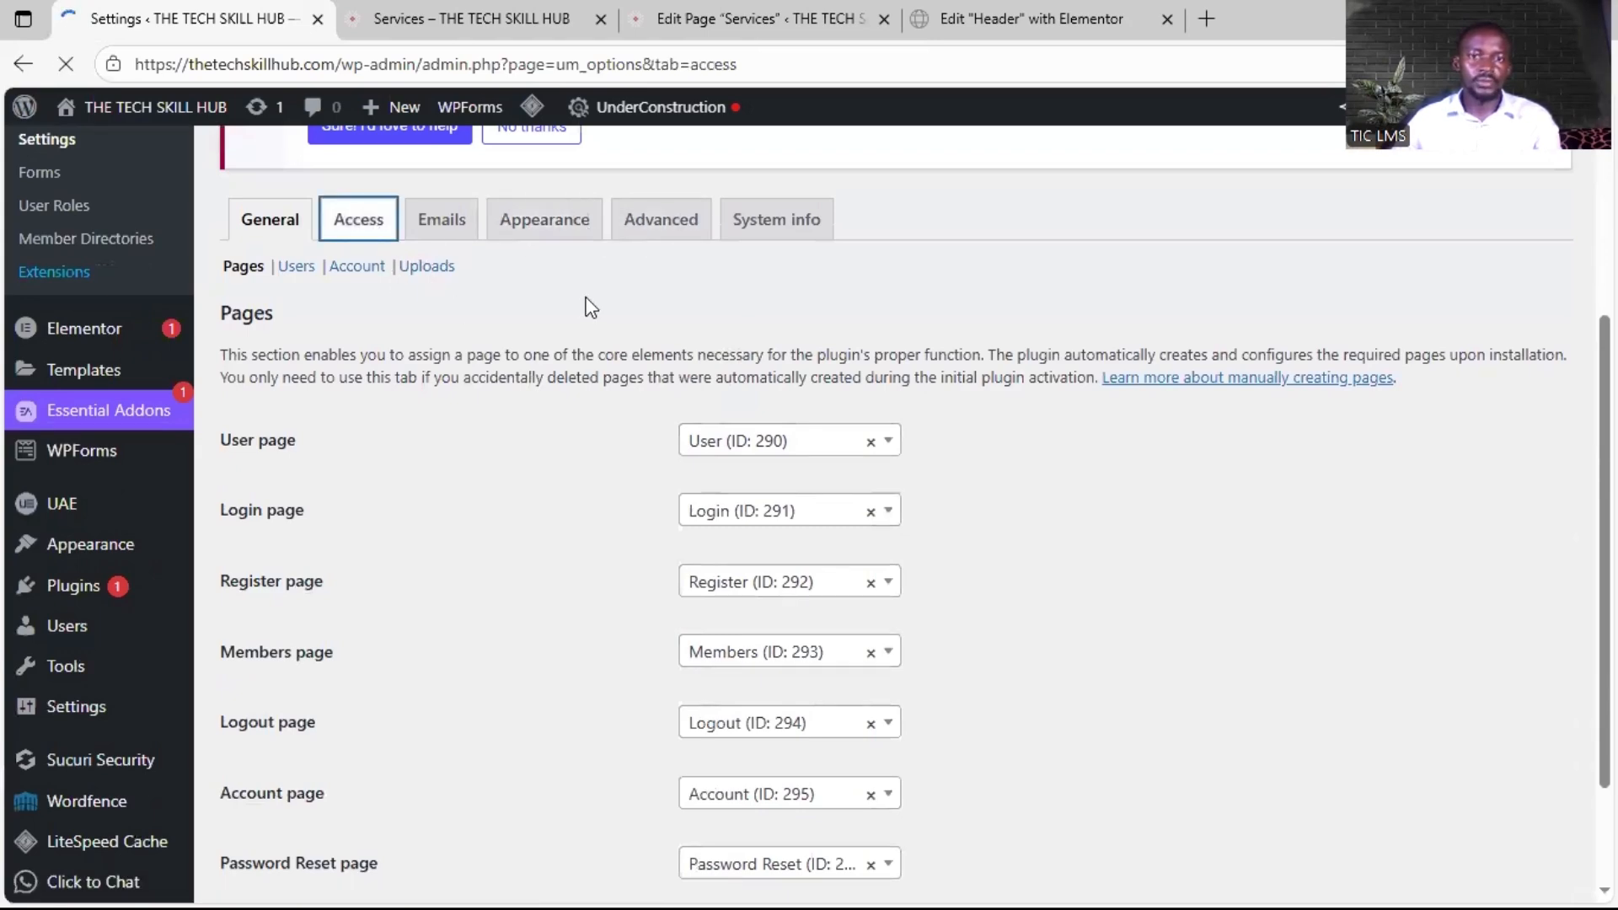
{"action": "scroll", "coordinate": [661, 802], "scroll_direction": "down", "scroll_amount": 3}
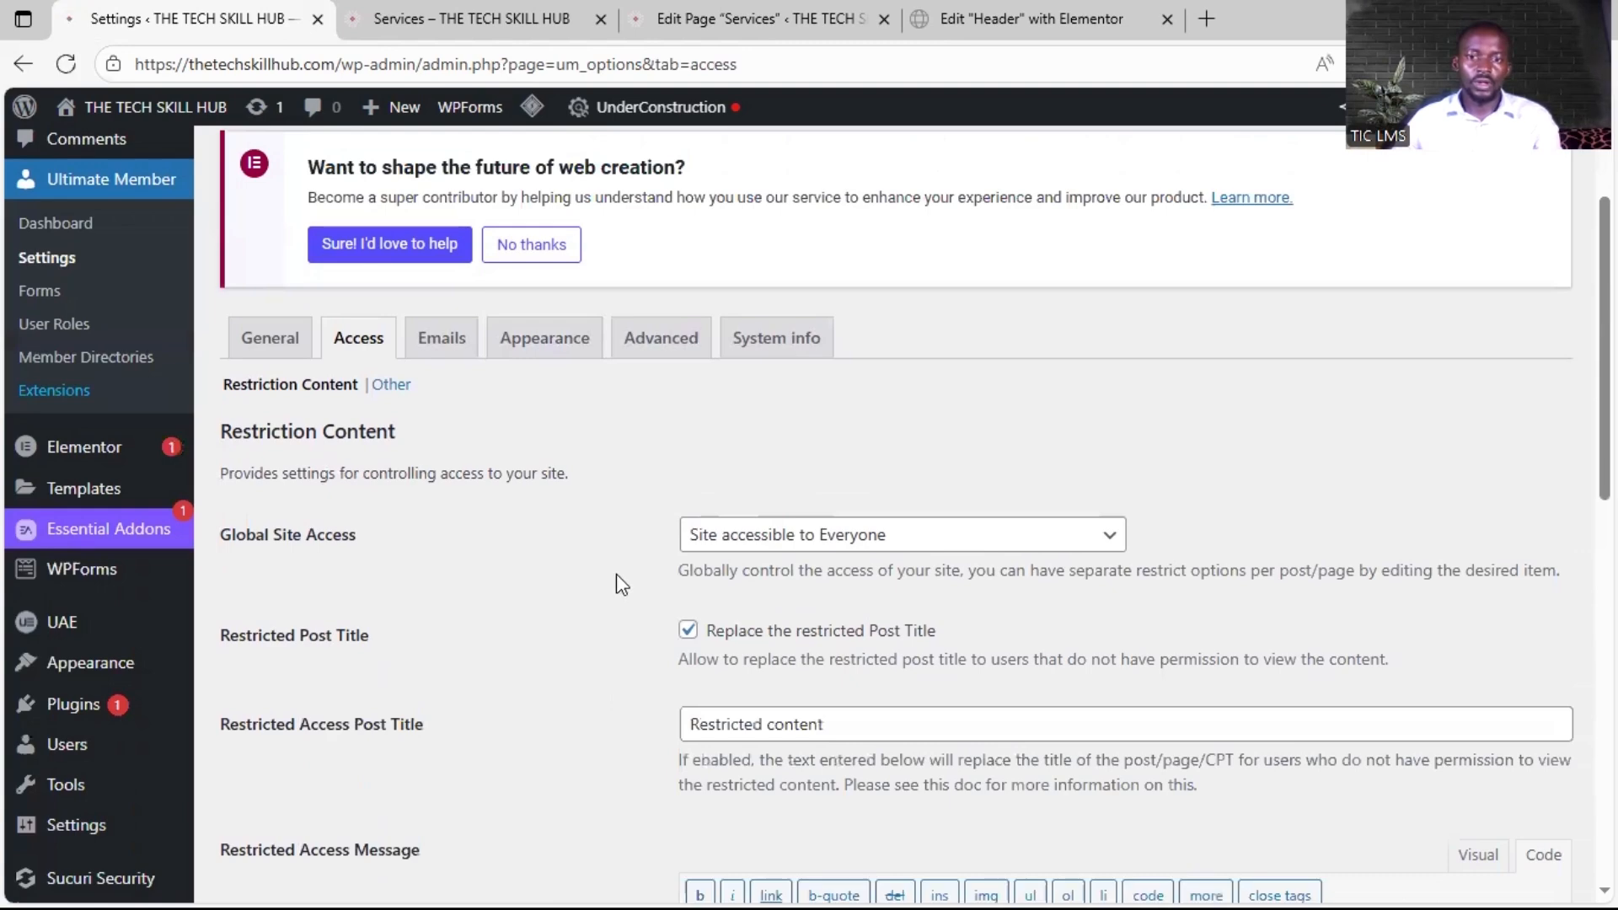
{"action": "scroll", "coordinate": [618, 579], "scroll_direction": "down", "scroll_amount": 3}
{"action": "left_click", "coordinate": [688, 393]}
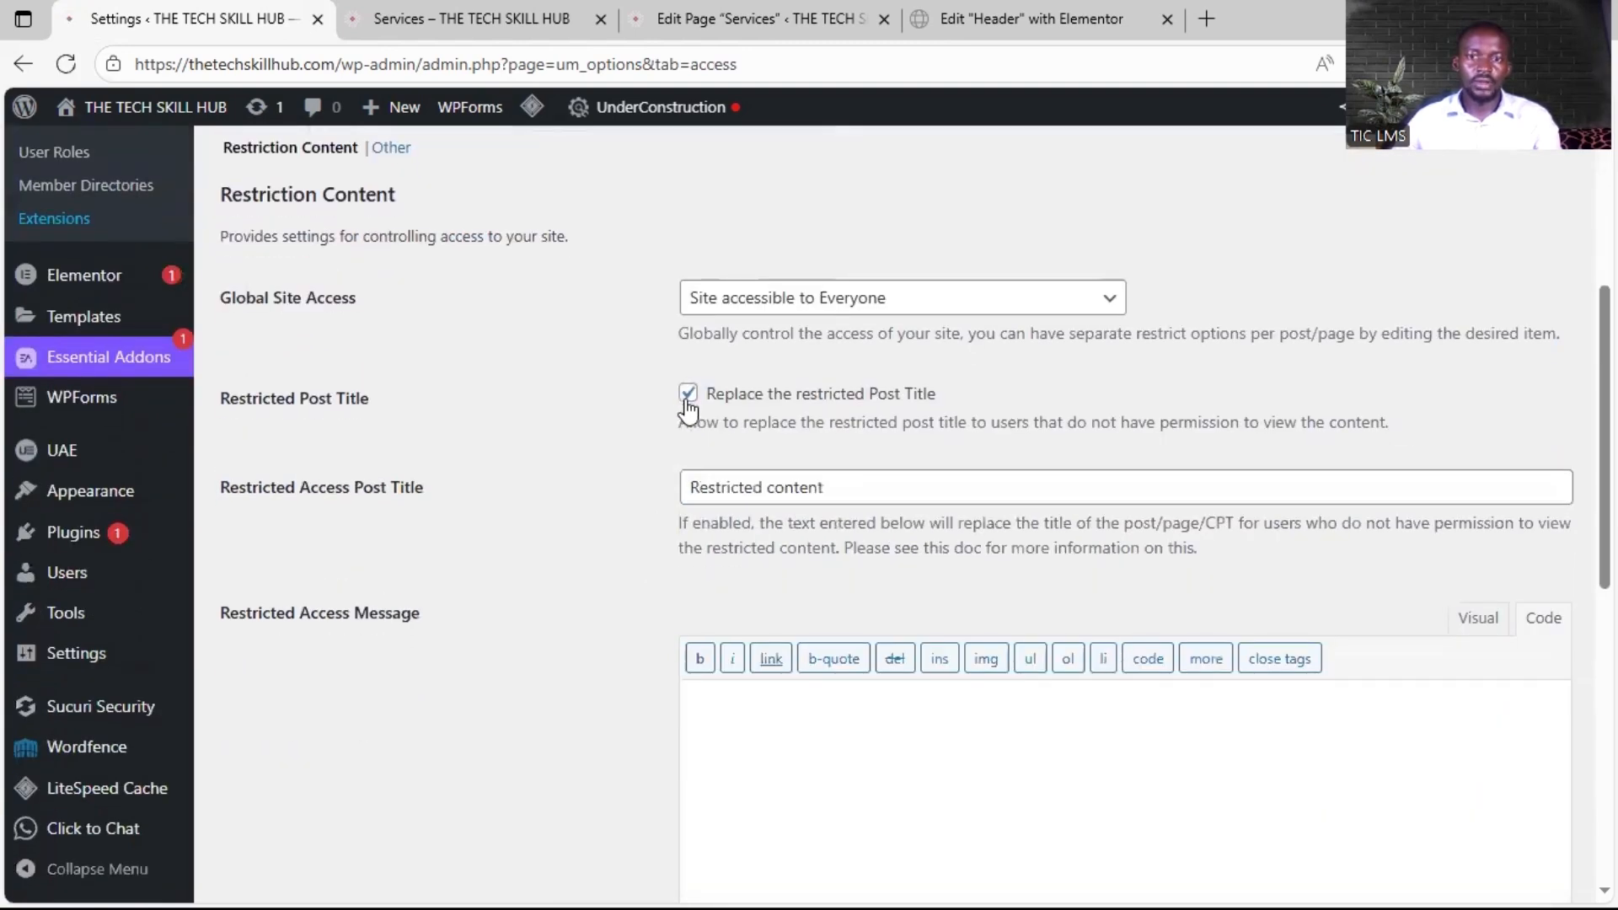
{"action": "left_click", "coordinate": [687, 399]}
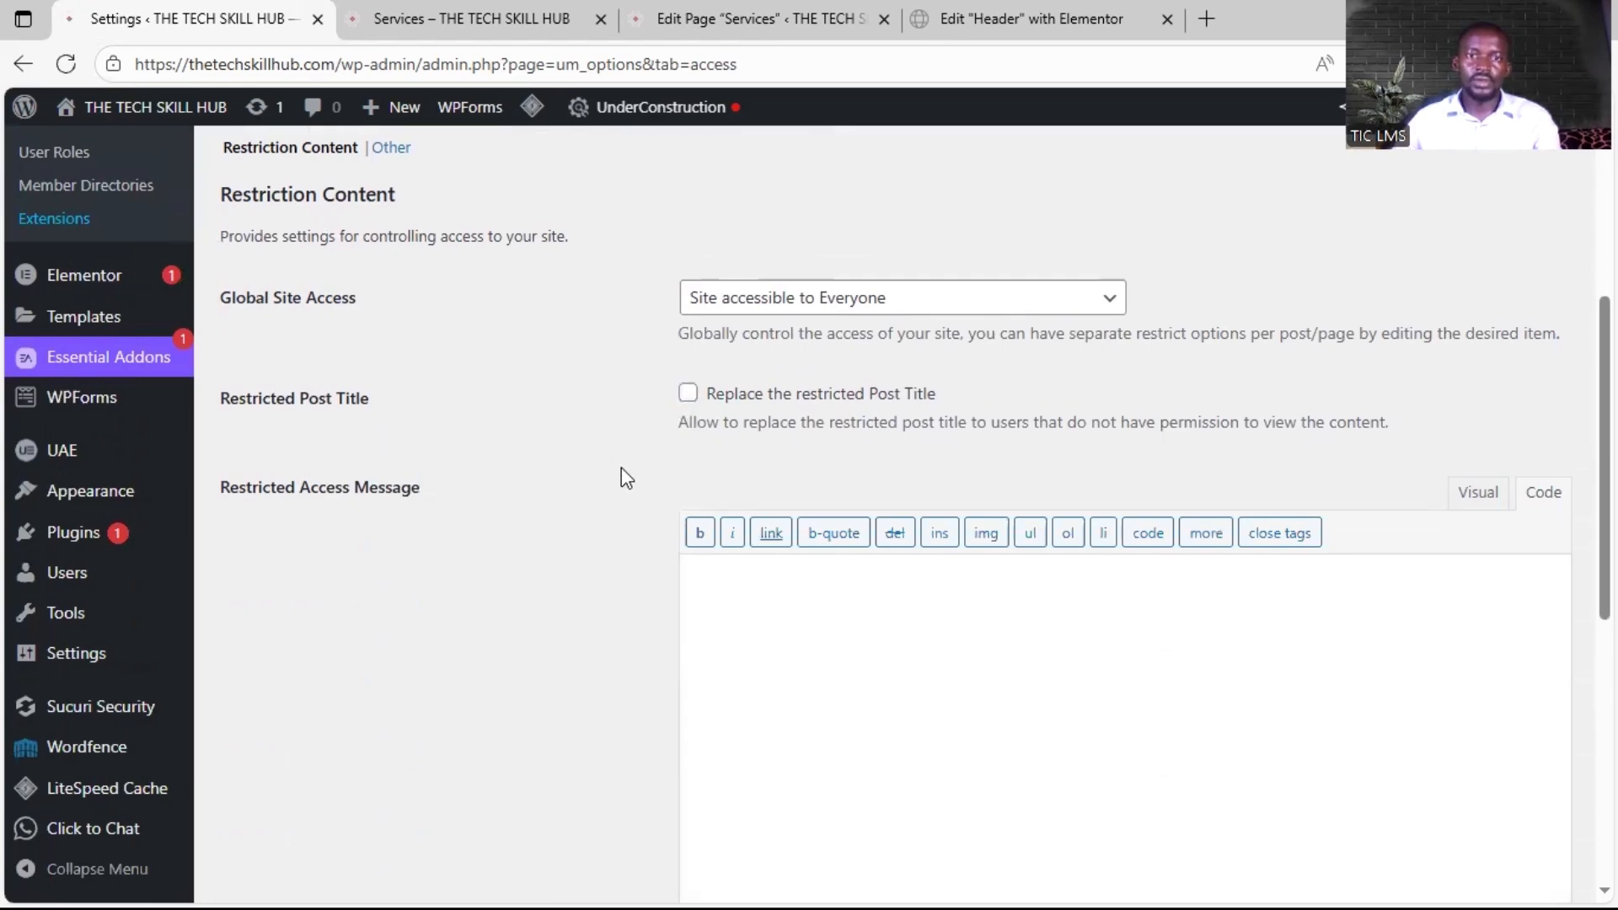
{"action": "scroll", "coordinate": [582, 529], "scroll_direction": "down", "scroll_amount": 5}
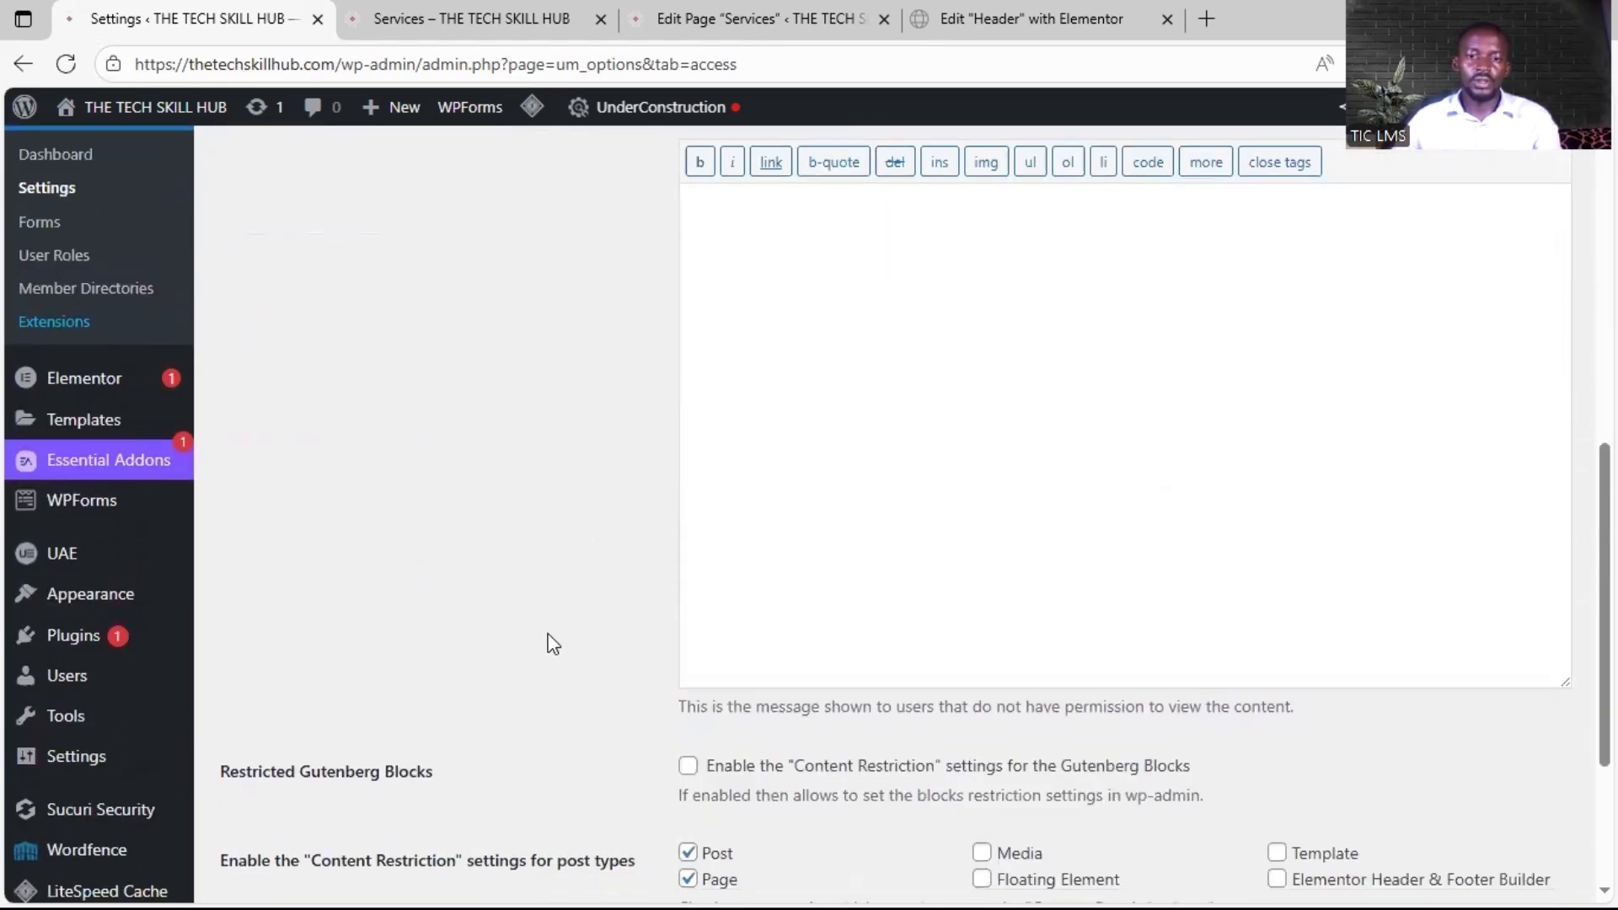
{"action": "scroll", "coordinate": [565, 699], "scroll_direction": "down", "scroll_amount": 3}
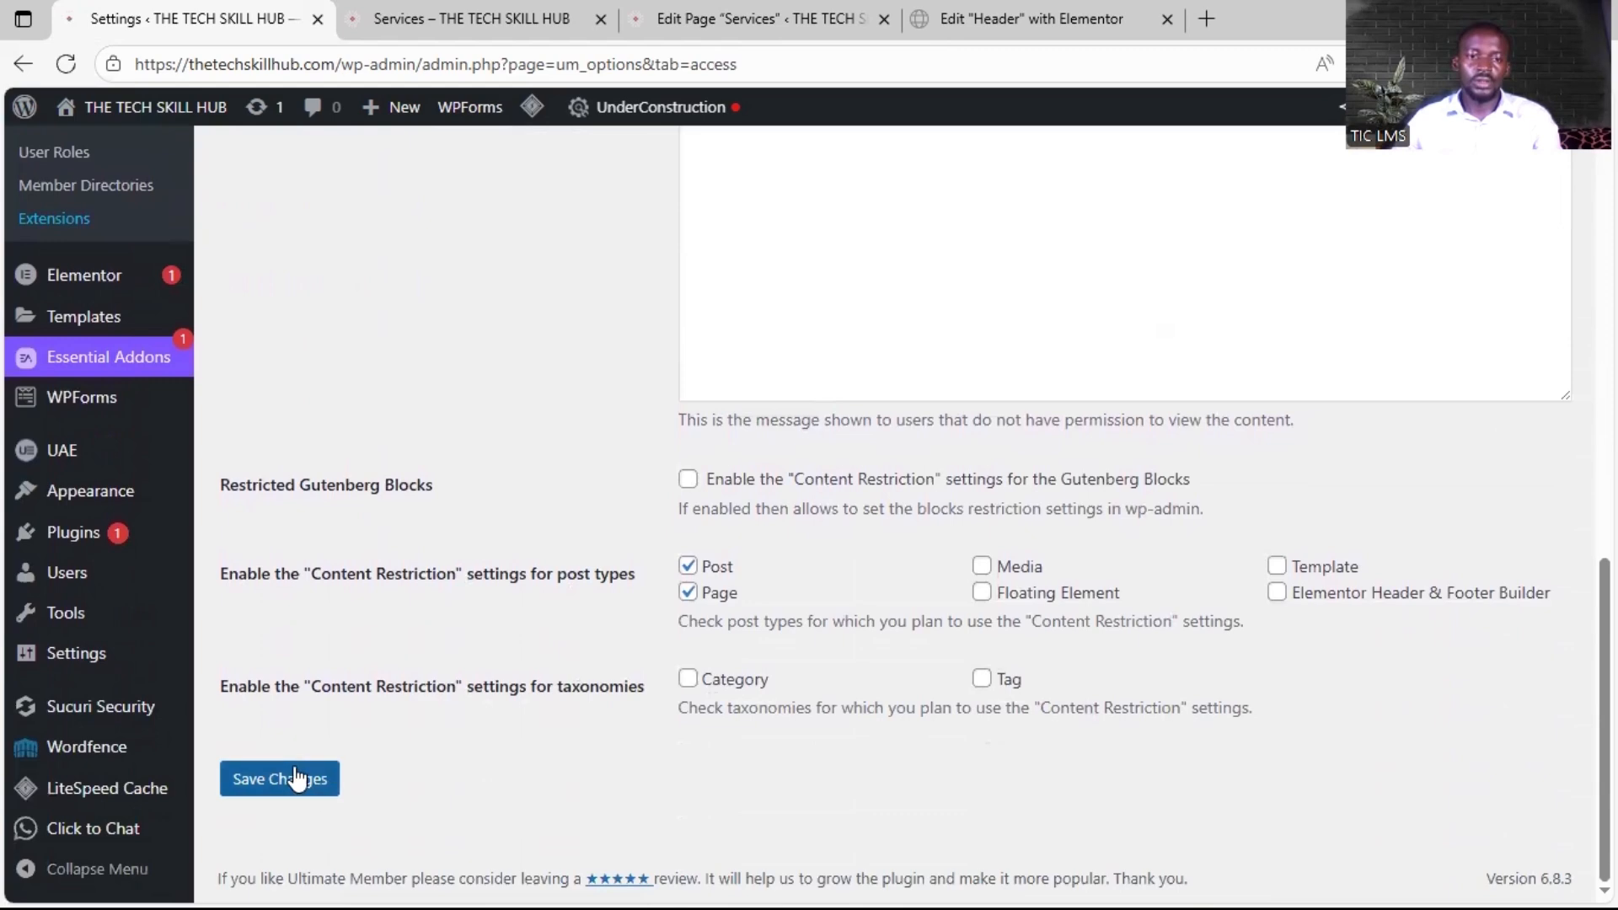
{"action": "left_click", "coordinate": [292, 776]}
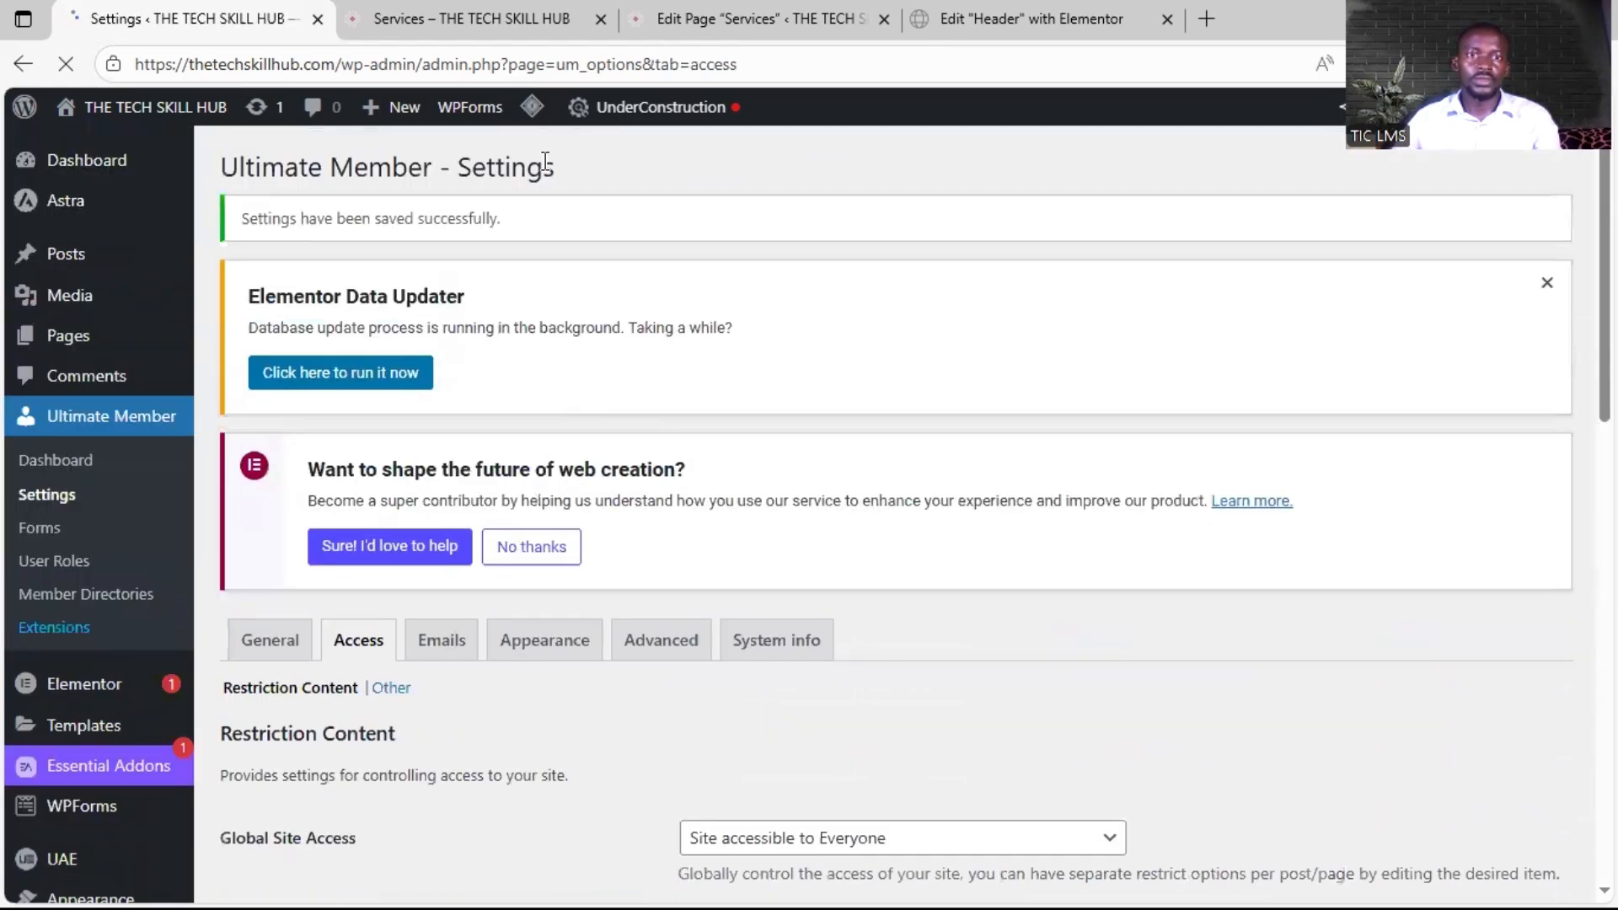
Step: Purge all LiteSpeed caches, and open the Services page in the logged-out browser window
{"action": "mouse_move", "coordinate": [533, 107]}
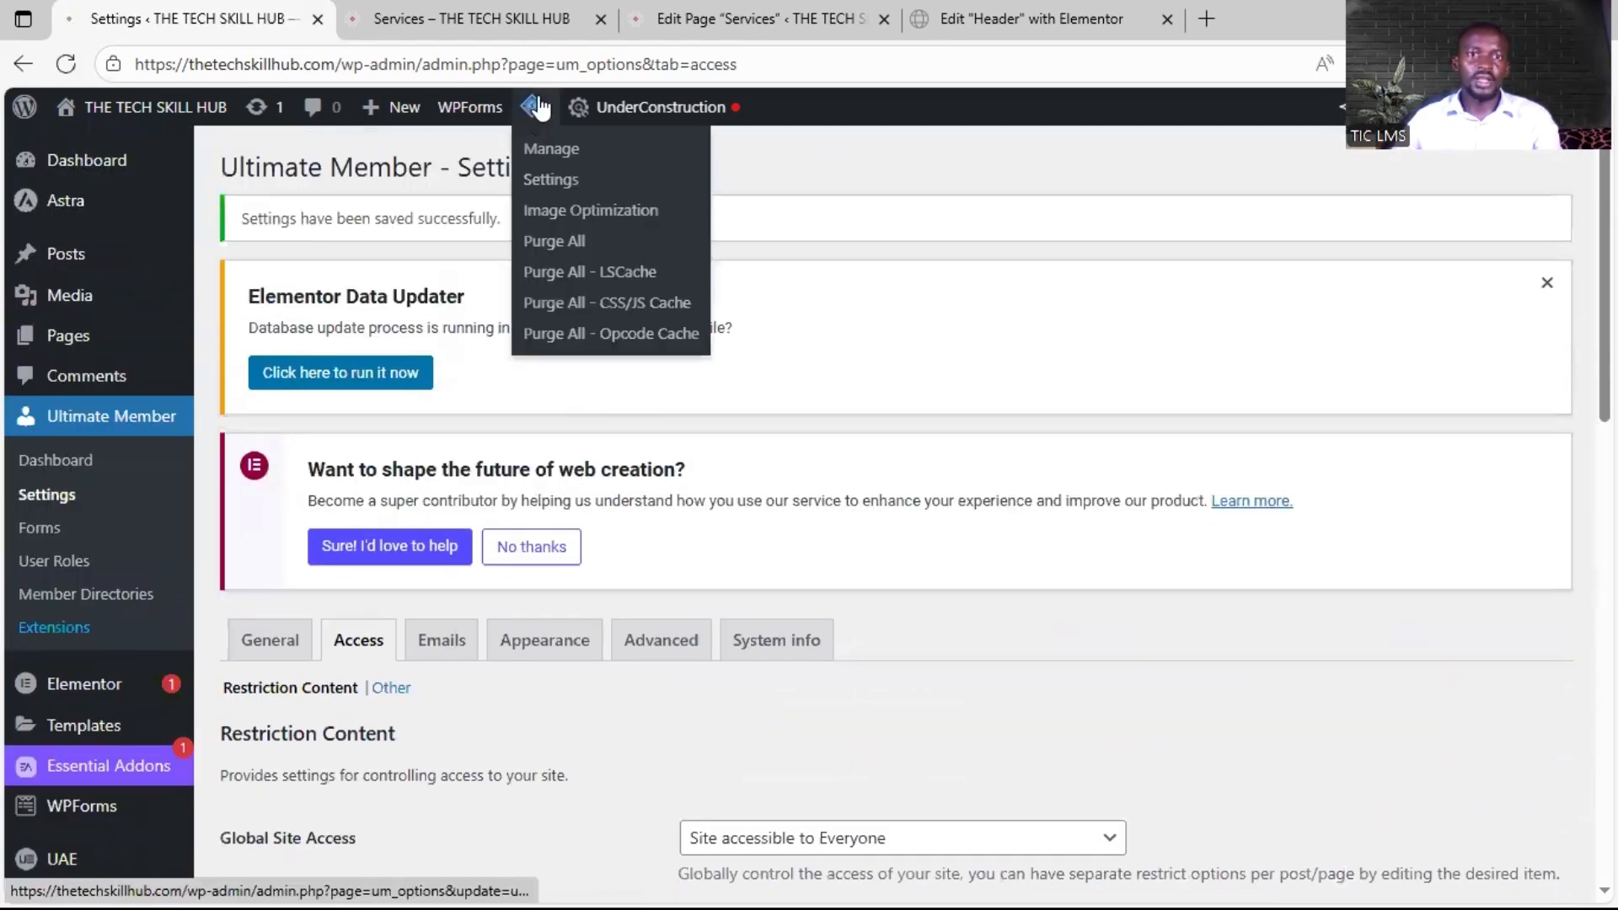
{"action": "left_click", "coordinate": [543, 243]}
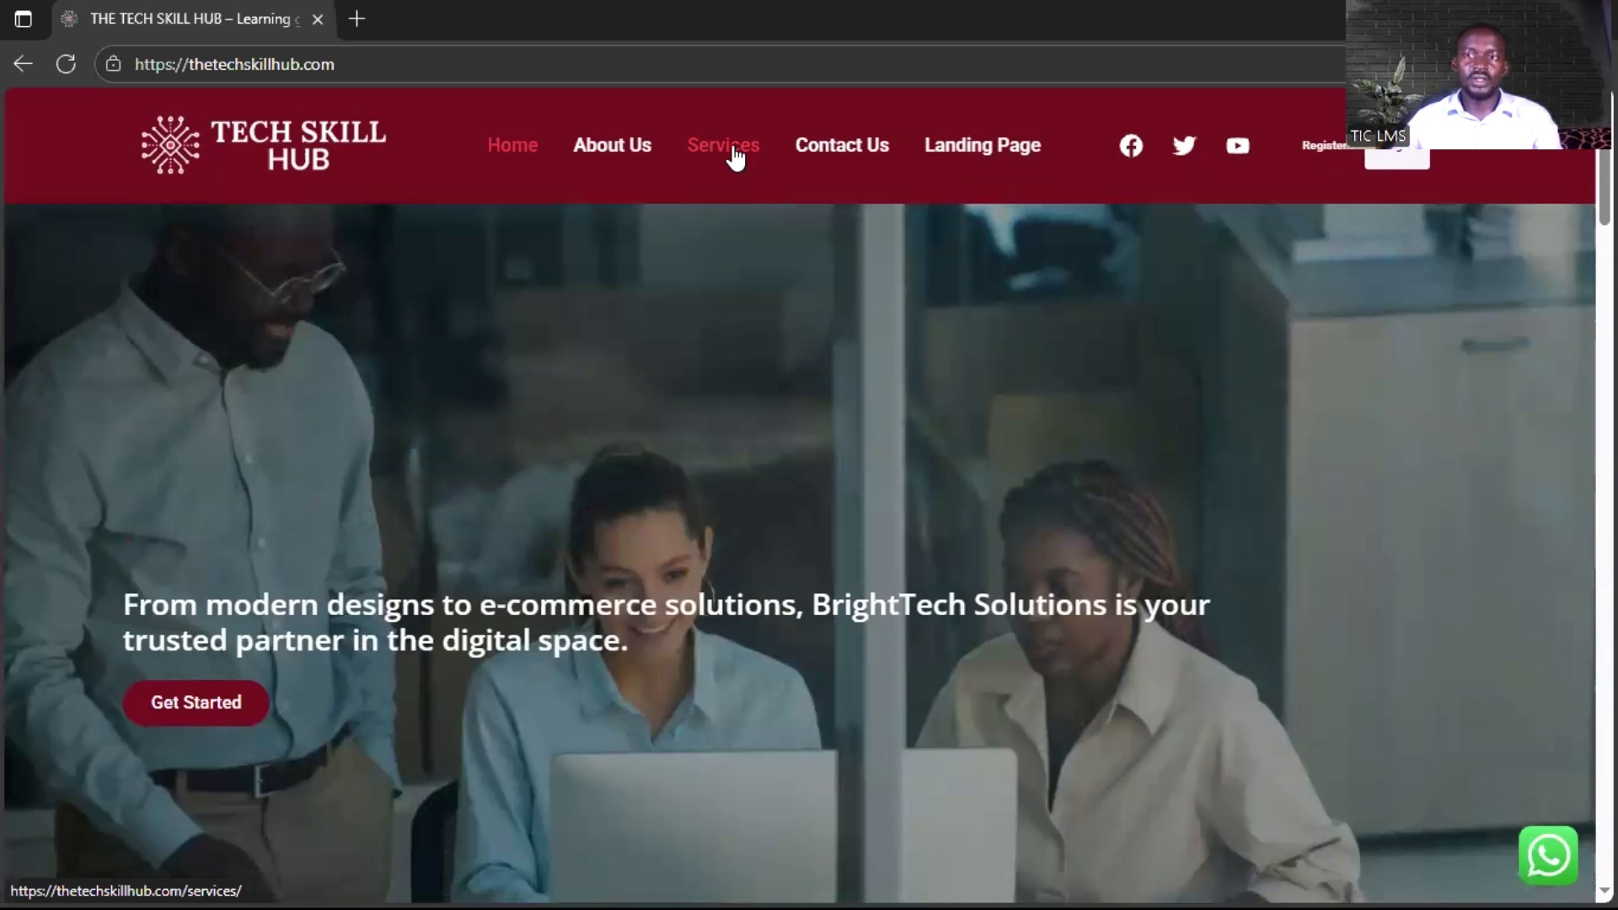
{"action": "left_click", "coordinate": [734, 156]}
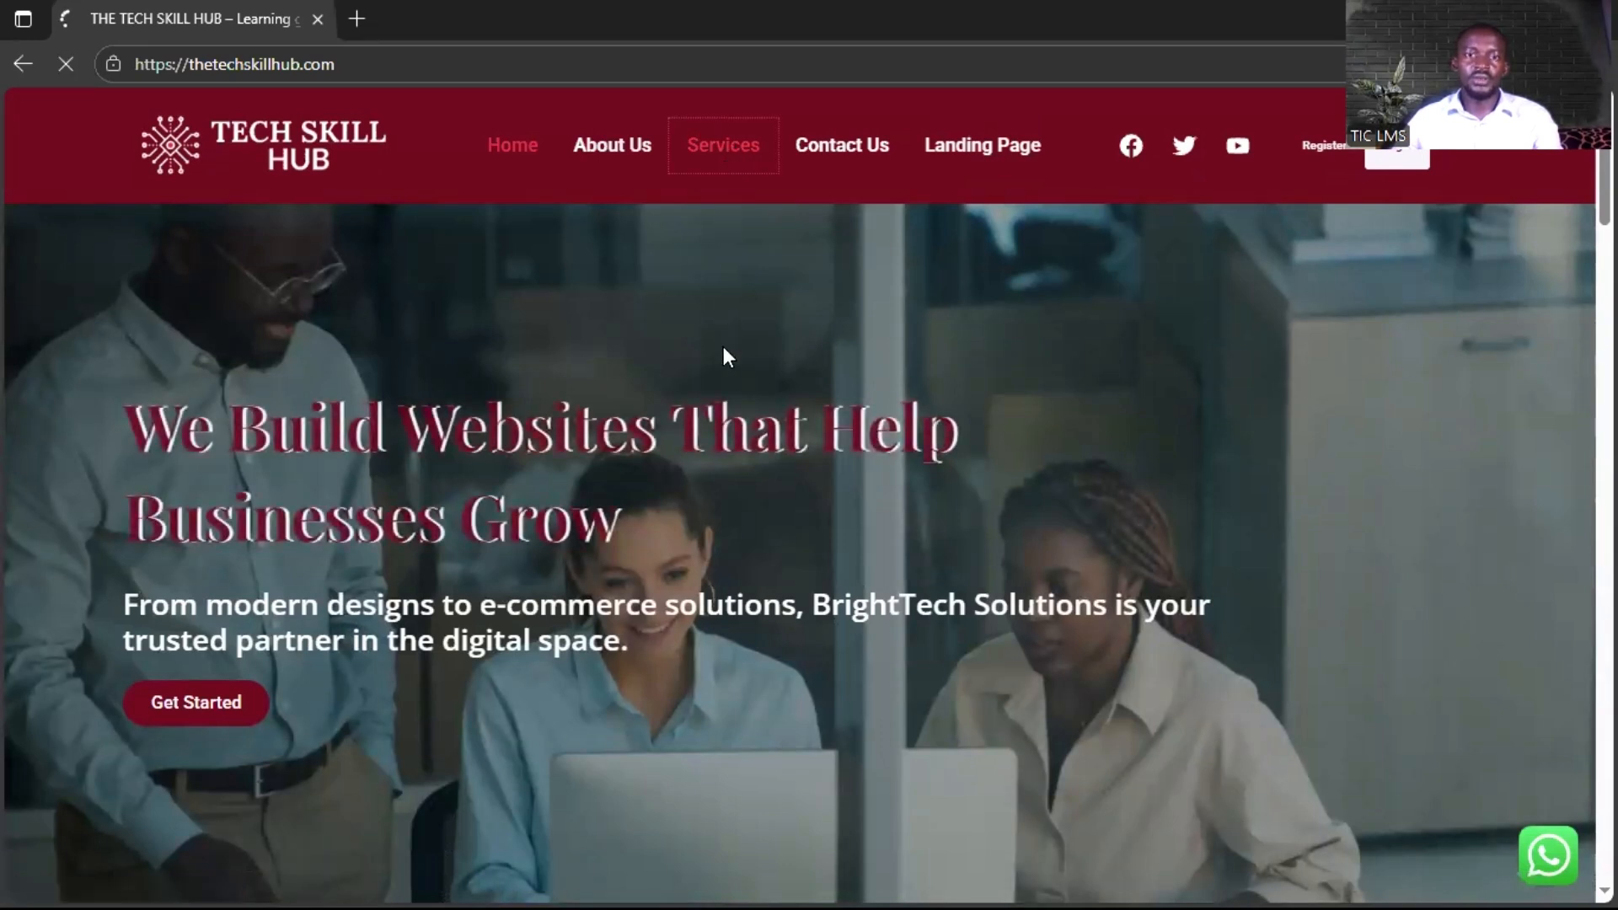